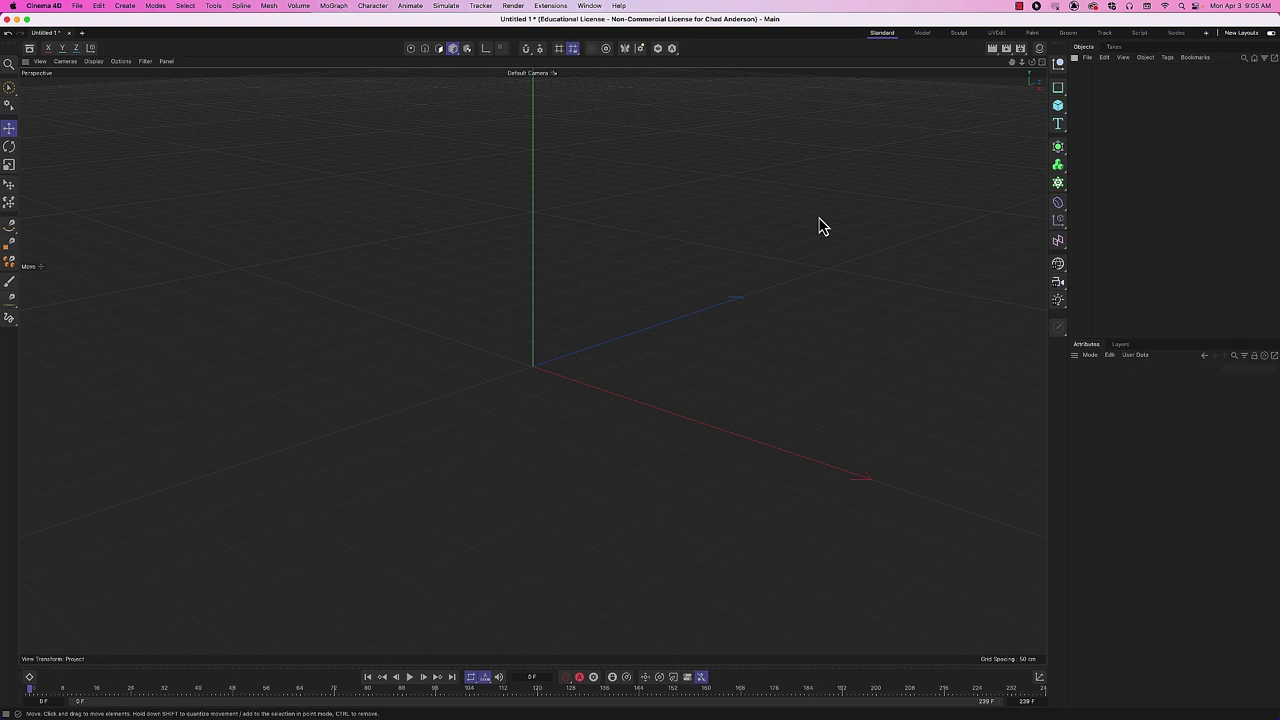
Add a cube primitive to the scene and delete it again.
left_click(1060, 108)
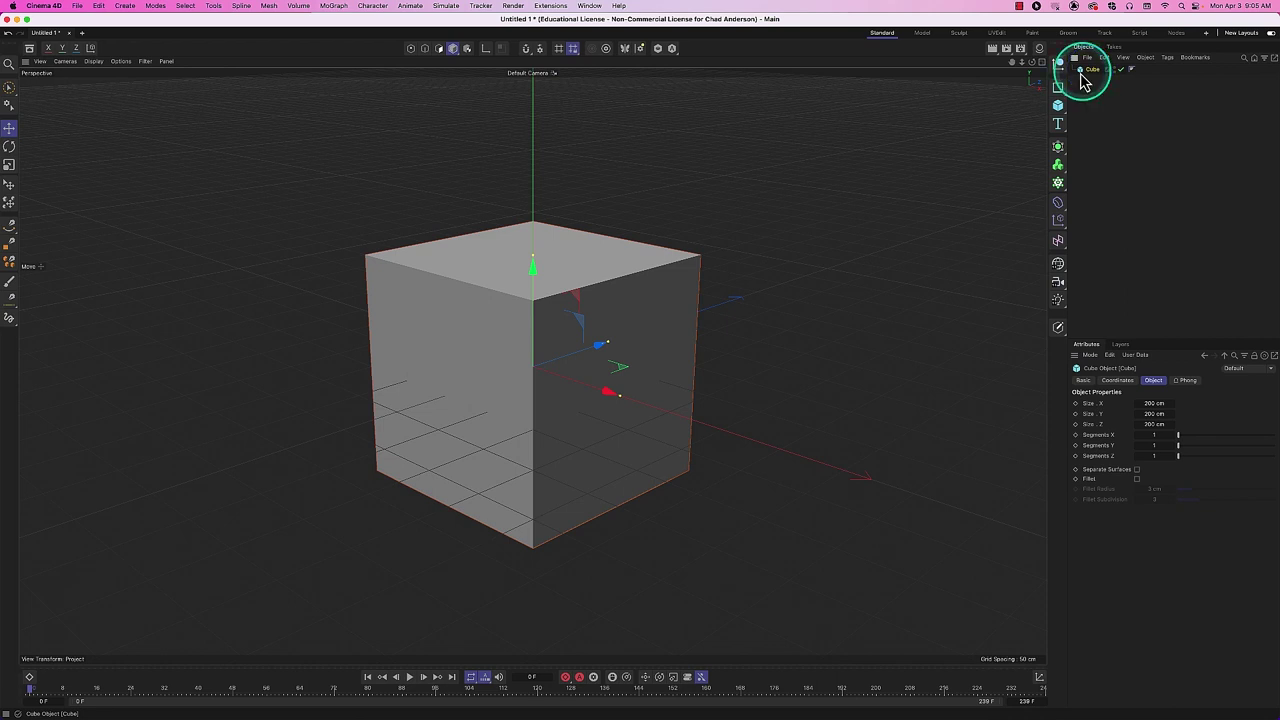
key("Delete")
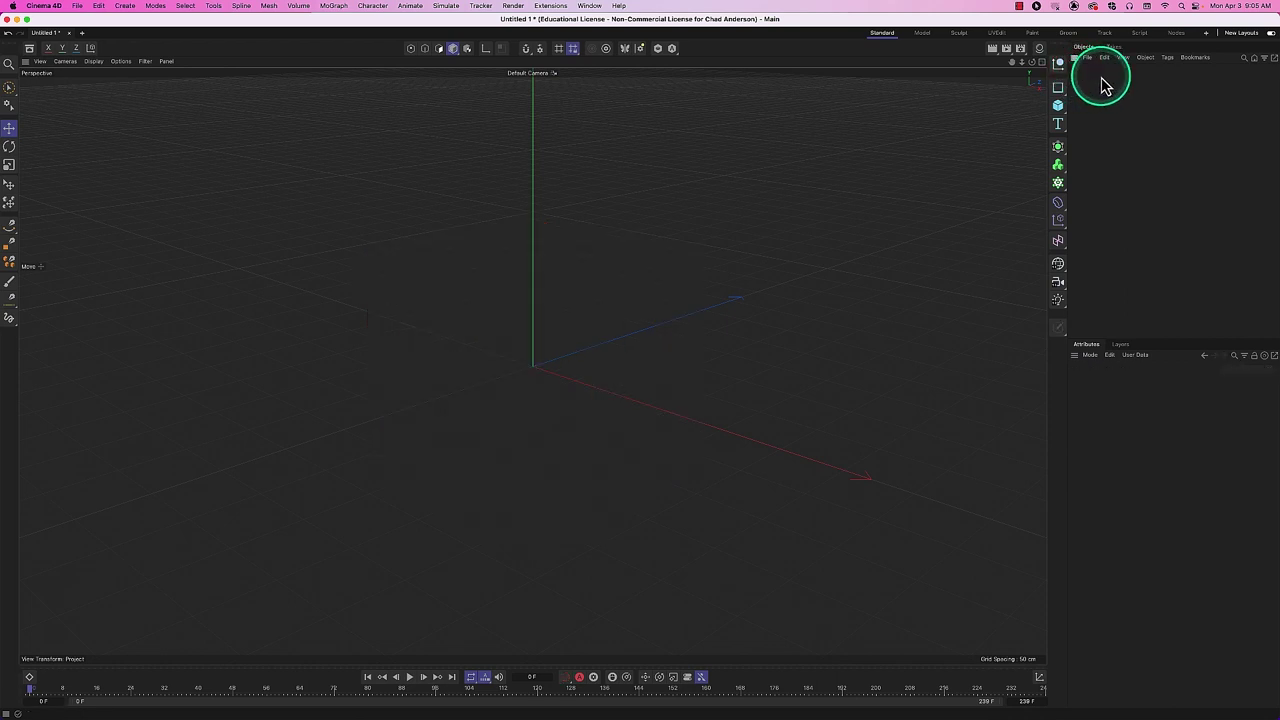
left_click(124, 6)
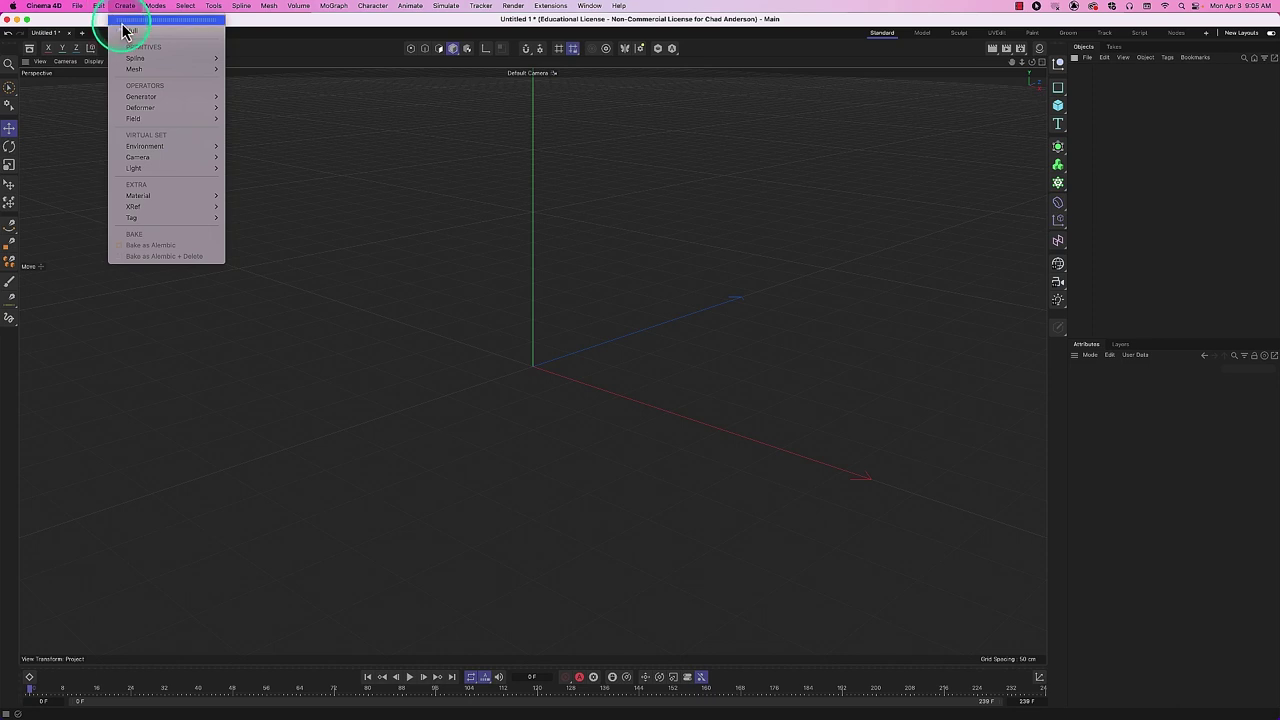
mouse_move(160, 98)
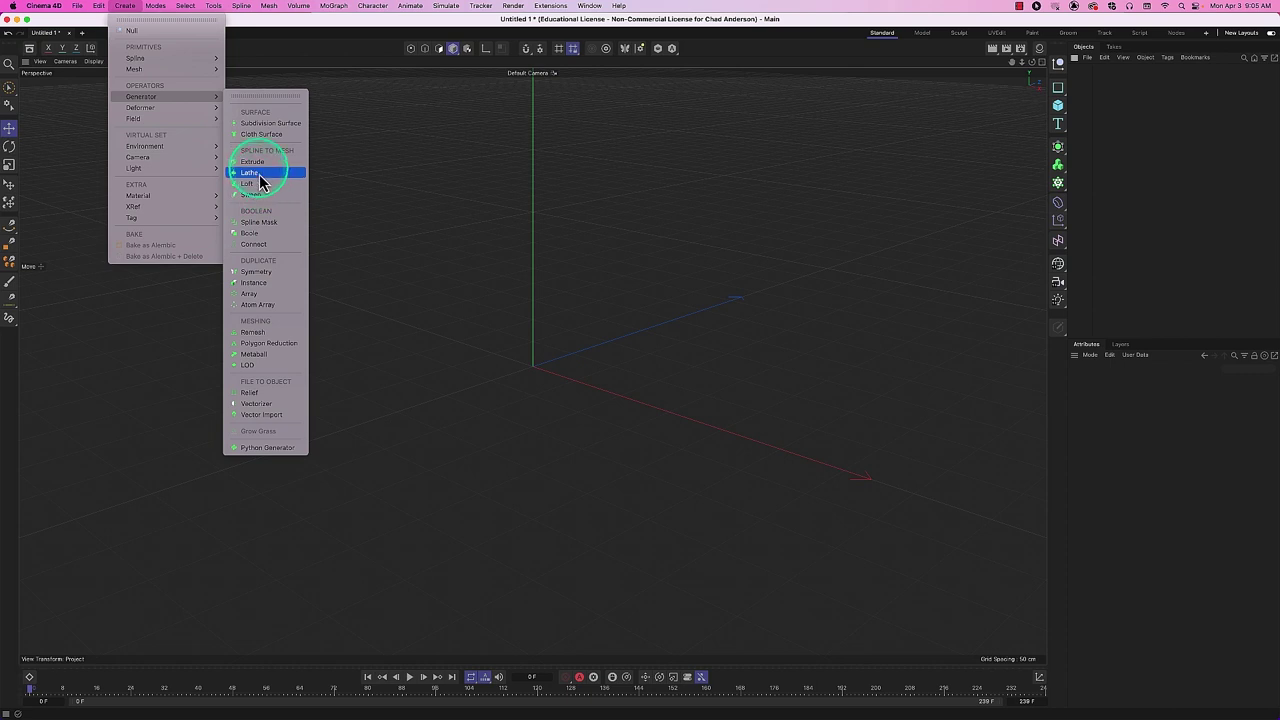
left_click(832, 233)
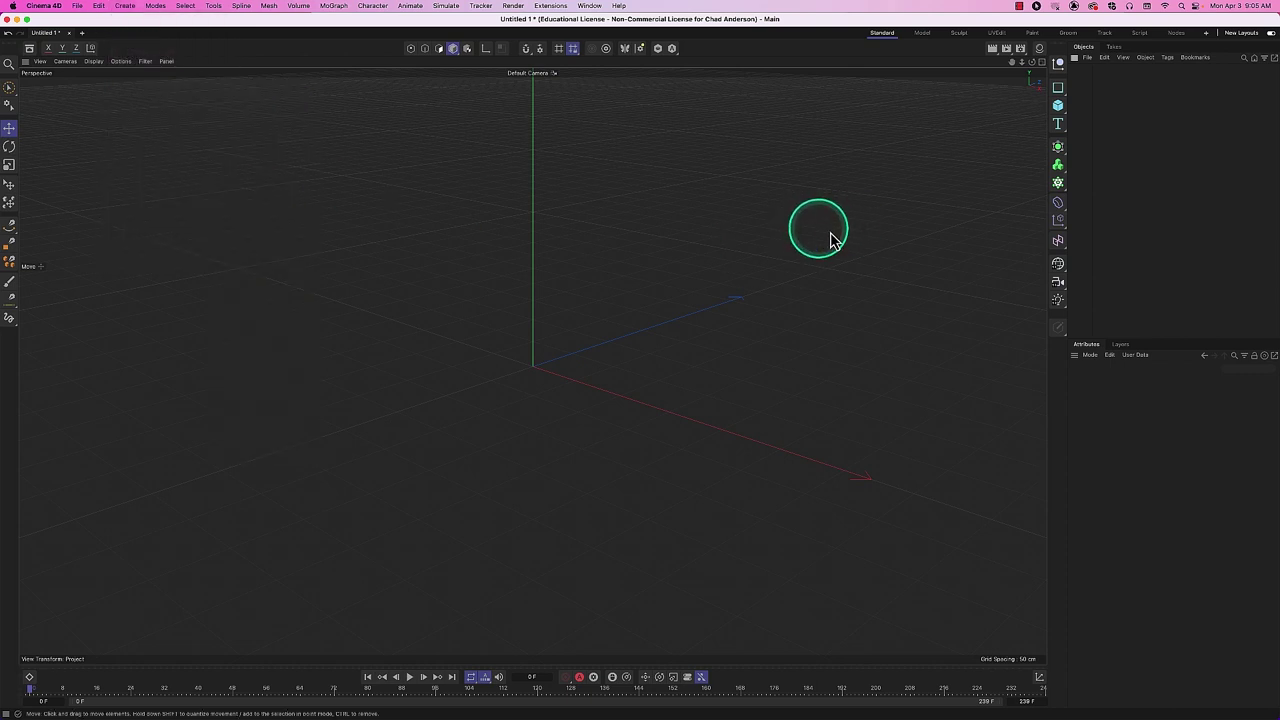
Add an Extrude generator to the empty scene and render the view to check its output.
left_click(1063, 151)
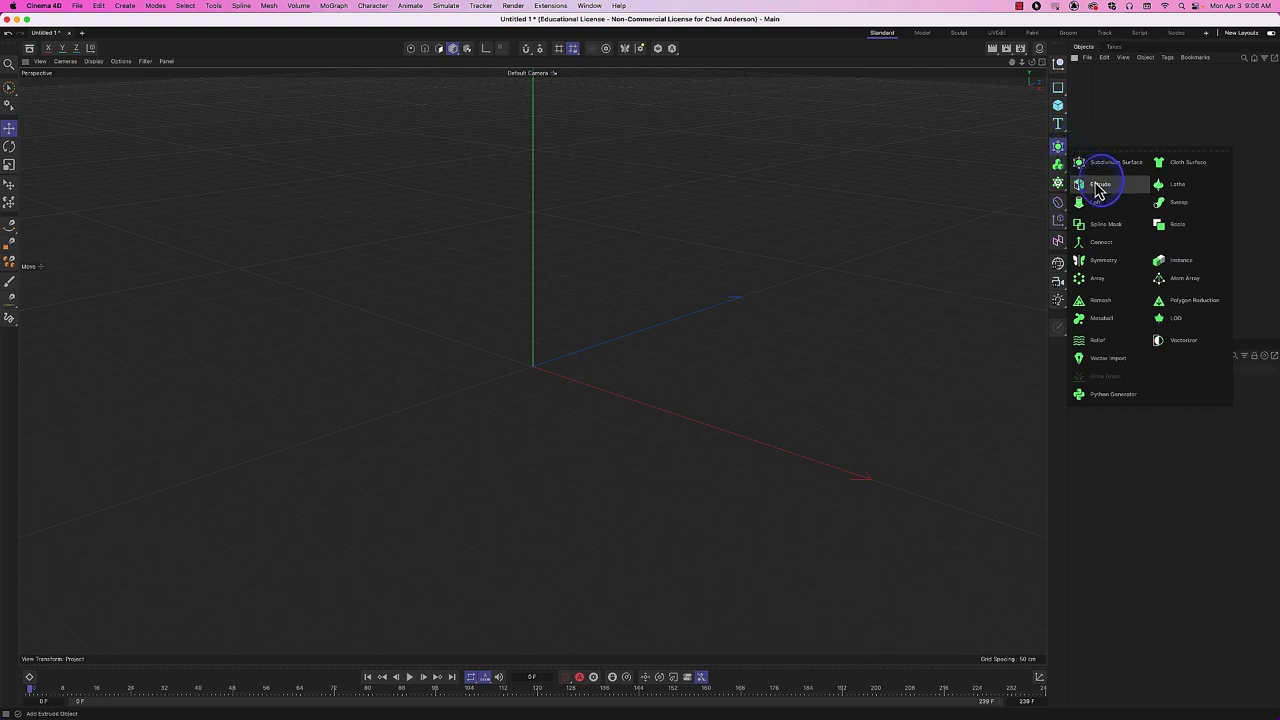
mouse_move(1099, 191)
left_mouse_down()
mouse_move(1157, 188)
mouse_move(1168, 192)
mouse_move(1088, 200)
mouse_move(1188, 210)
mouse_move(1117, 189)
mouse_move(1171, 191)
mouse_move(1134, 200)
mouse_move(1176, 204)
mouse_move(1086, 191)
mouse_move(1169, 206)
mouse_move(1183, 245)
mouse_move(1101, 233)
mouse_move(1103, 197)
mouse_move(1171, 200)
mouse_move(1100, 206)
mouse_move(1178, 214)
mouse_move(1089, 149)
mouse_move(1103, 120)
mouse_move(1118, 190)
mouse_move(1178, 194)
mouse_move(1100, 203)
mouse_move(1166, 200)
mouse_move(1133, 116)
mouse_move(1095, 192)
left_mouse_up()
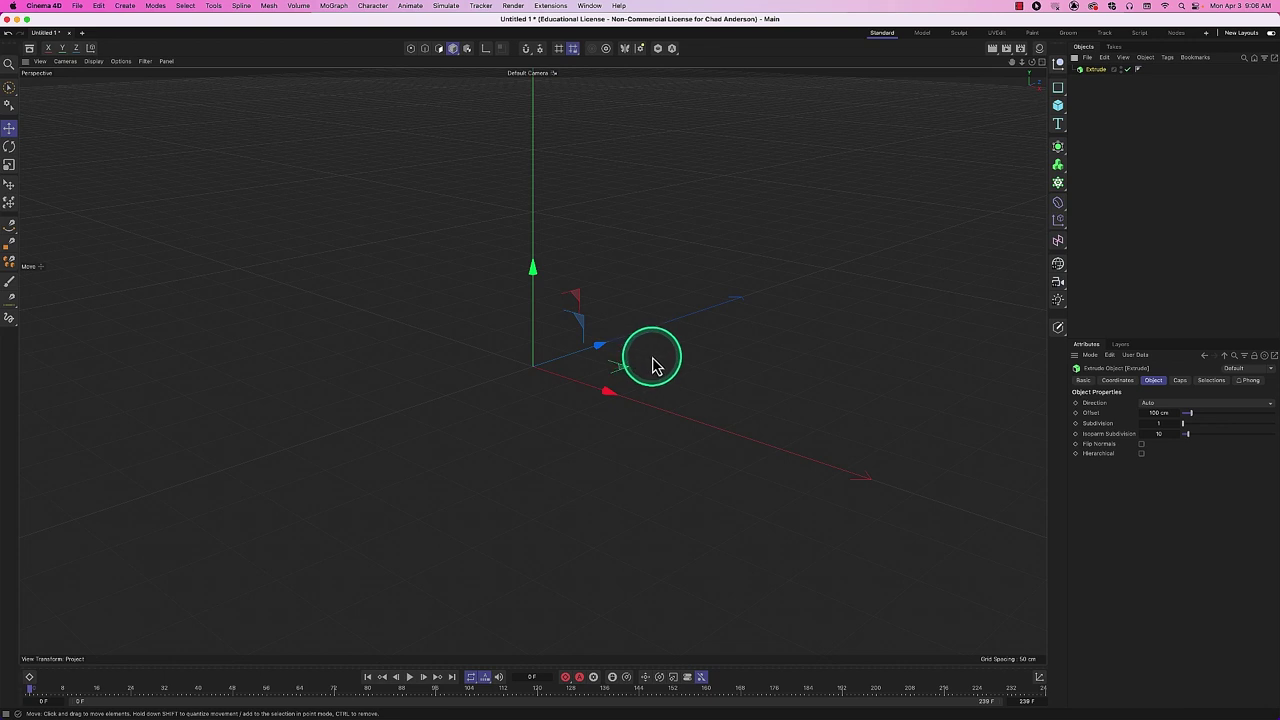
key("super+r")
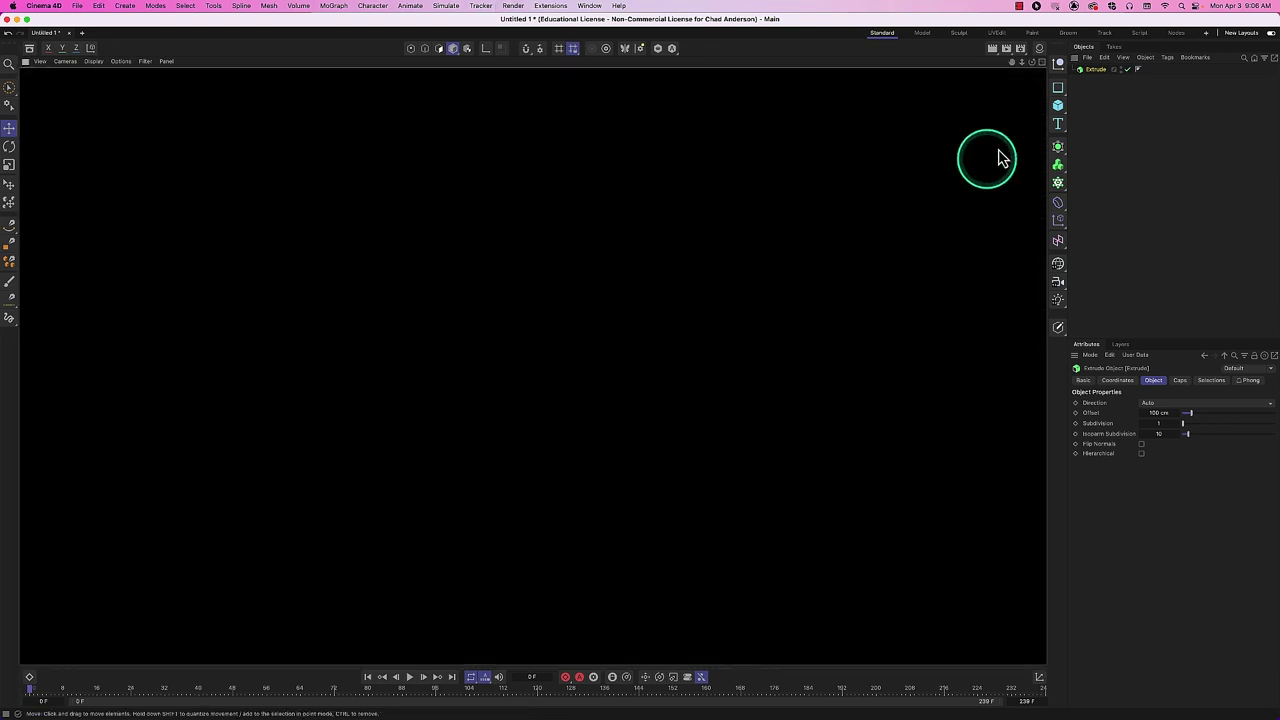
Try shifting the Extrude object to about -33 cm on X, undo the move, and review its basic and coordinate attributes.
left_click(1097, 70)
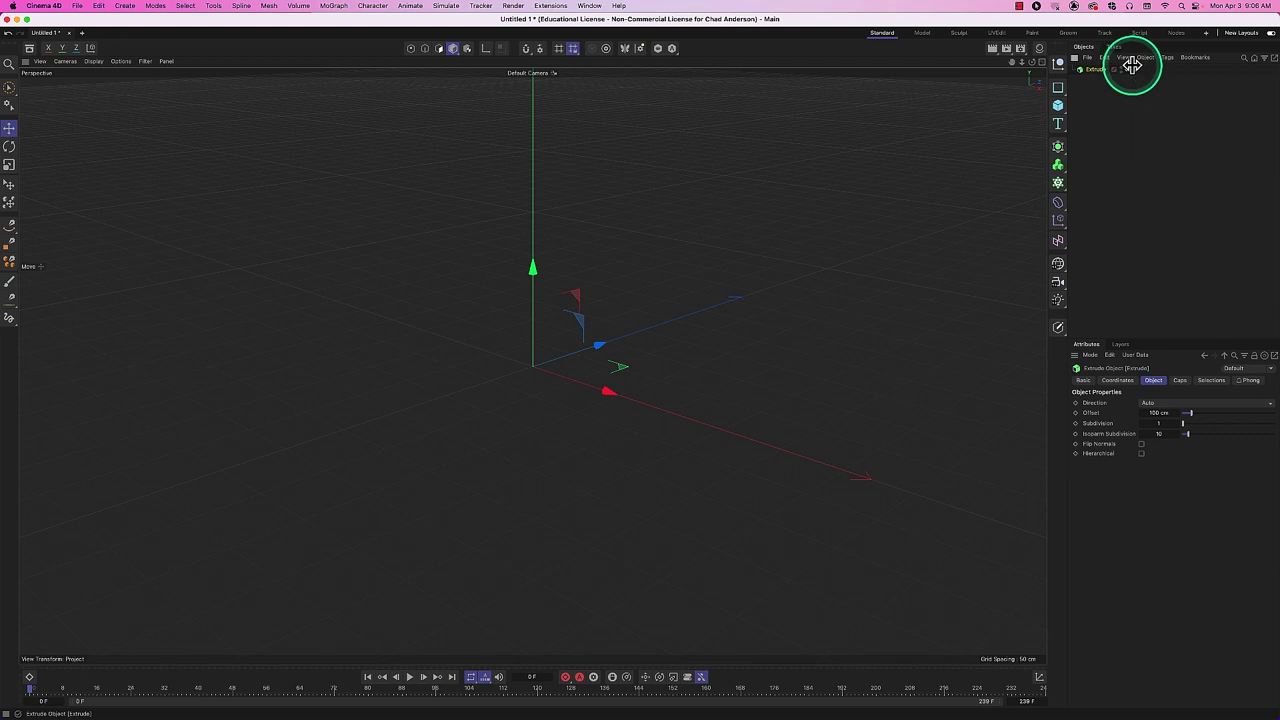
left_click(1118, 381)
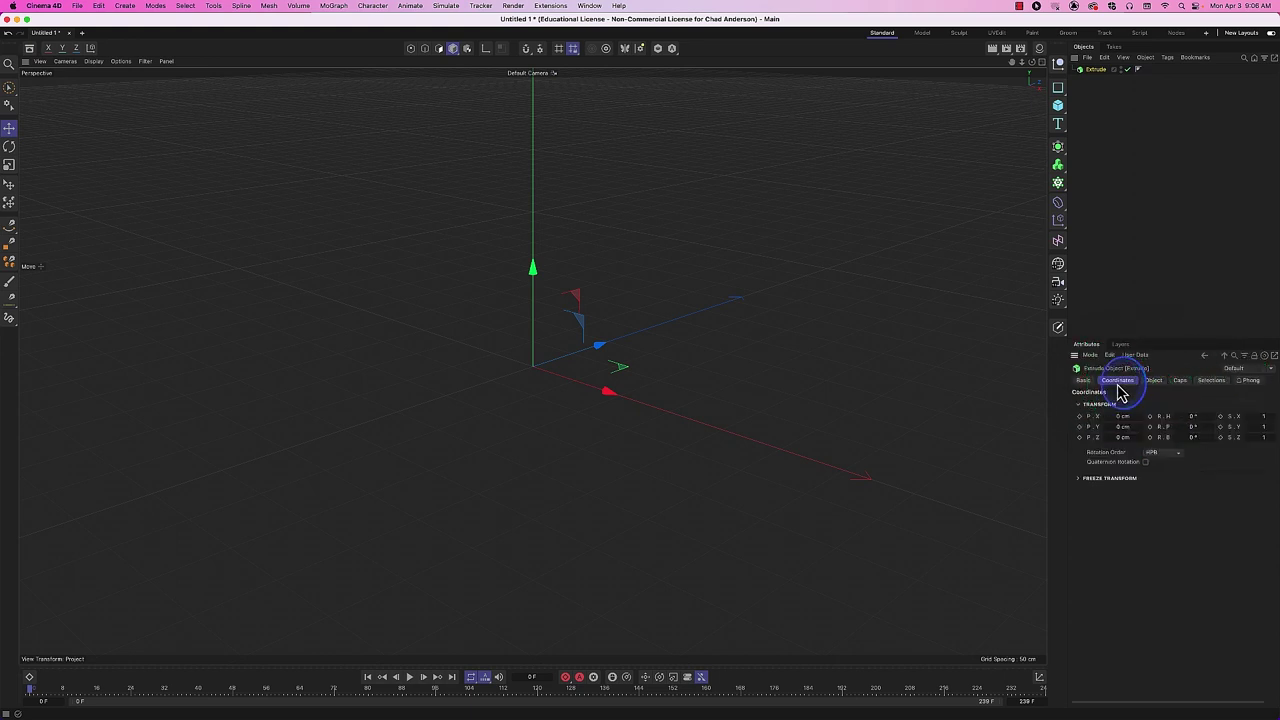
left_click_drag(1141, 418, 1142, 418)
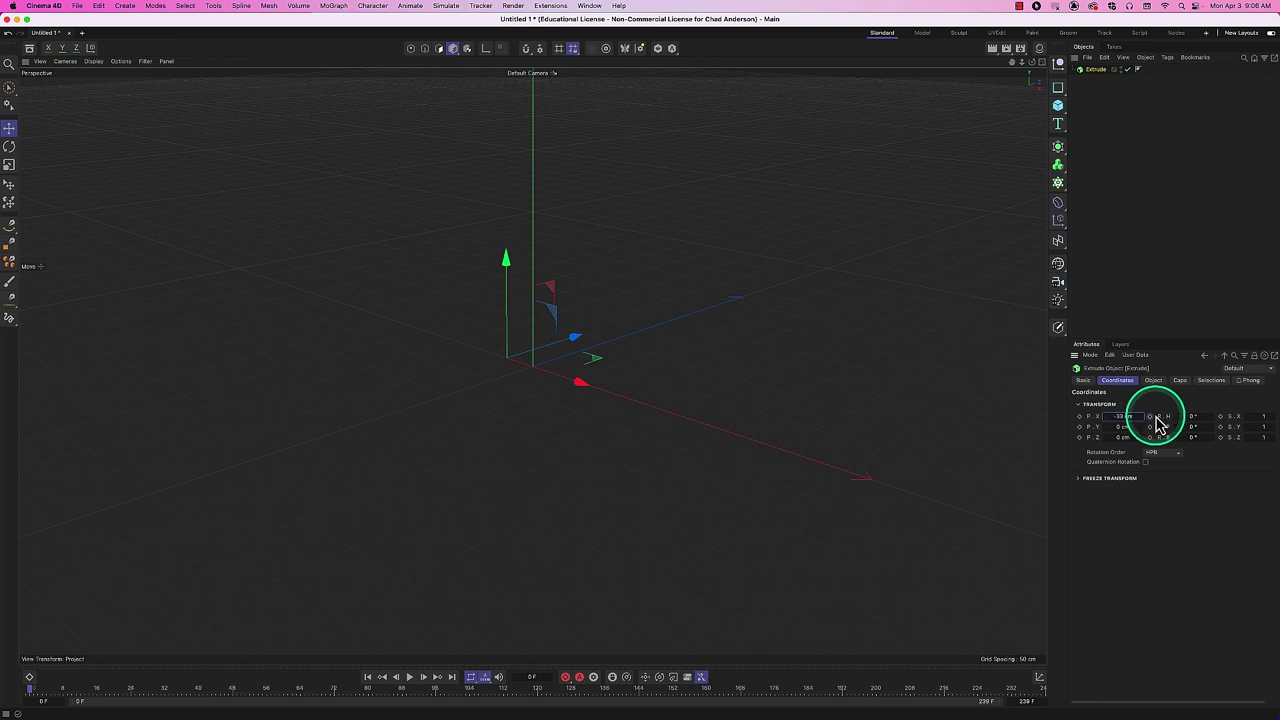
key("super+z")
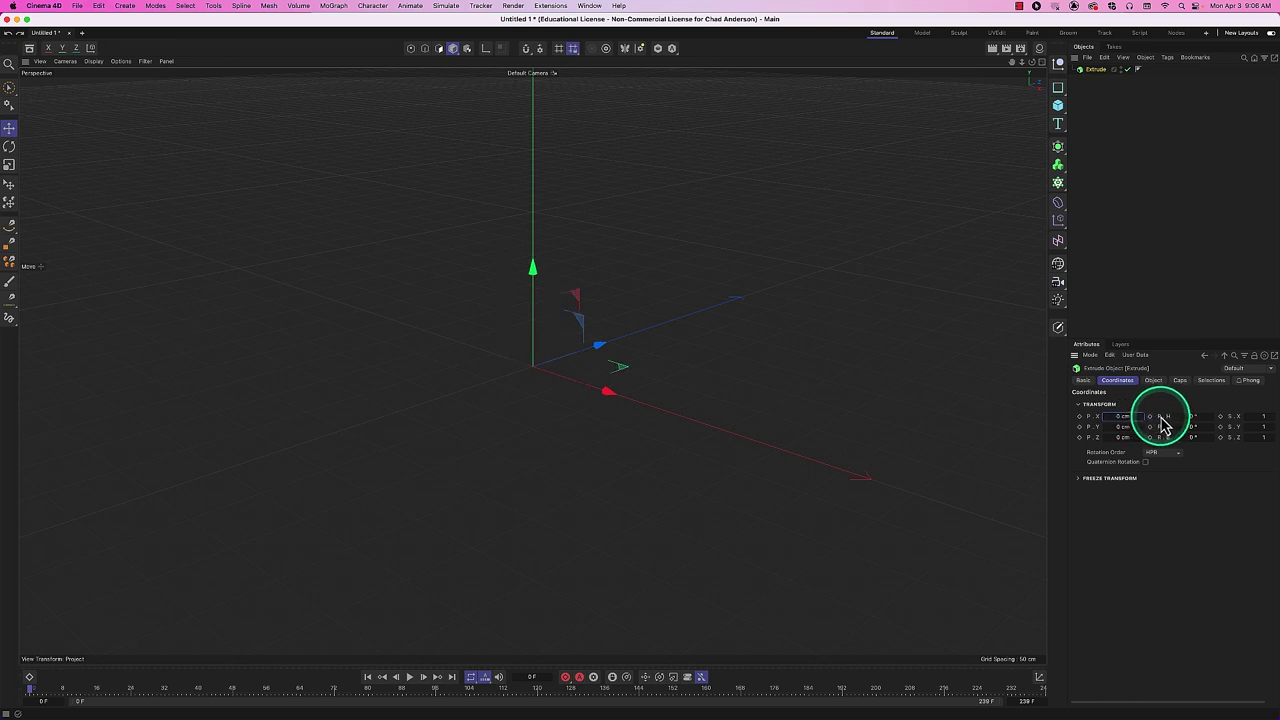
left_click(1084, 381)
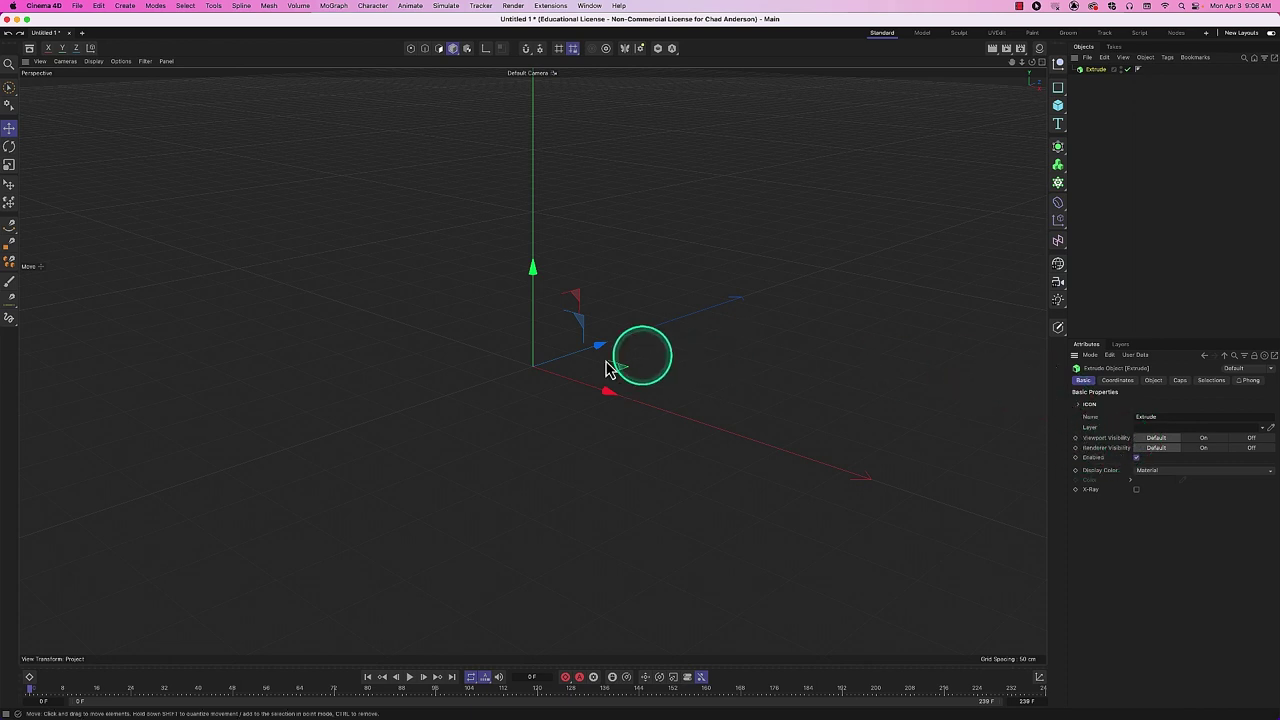
left_click(1115, 382)
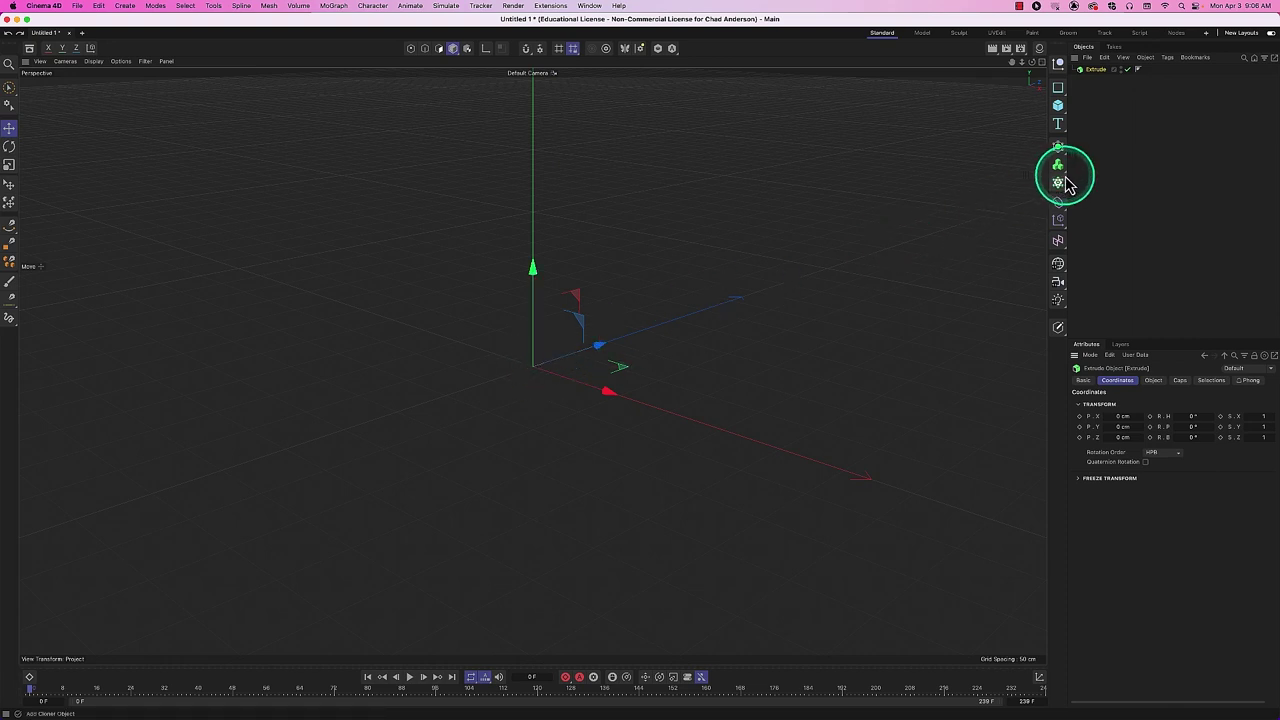
left_click(1094, 120)
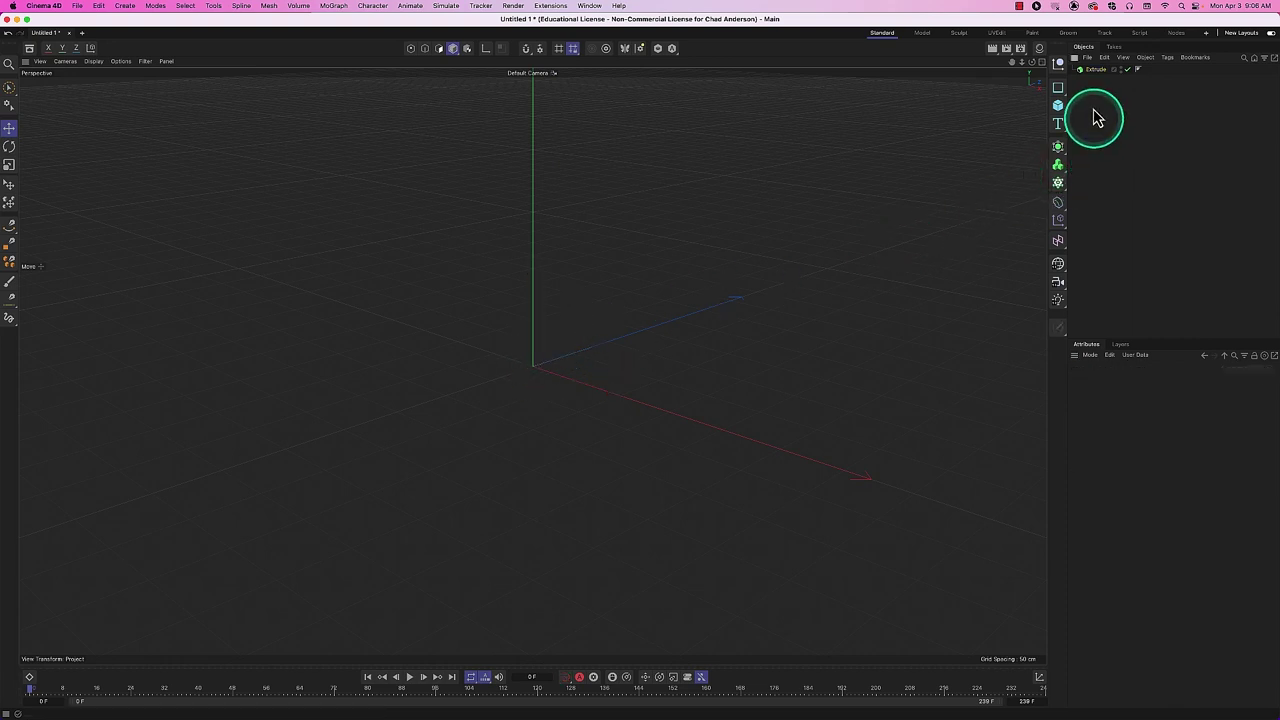
left_click(124, 6)
mouse_move(152, 97)
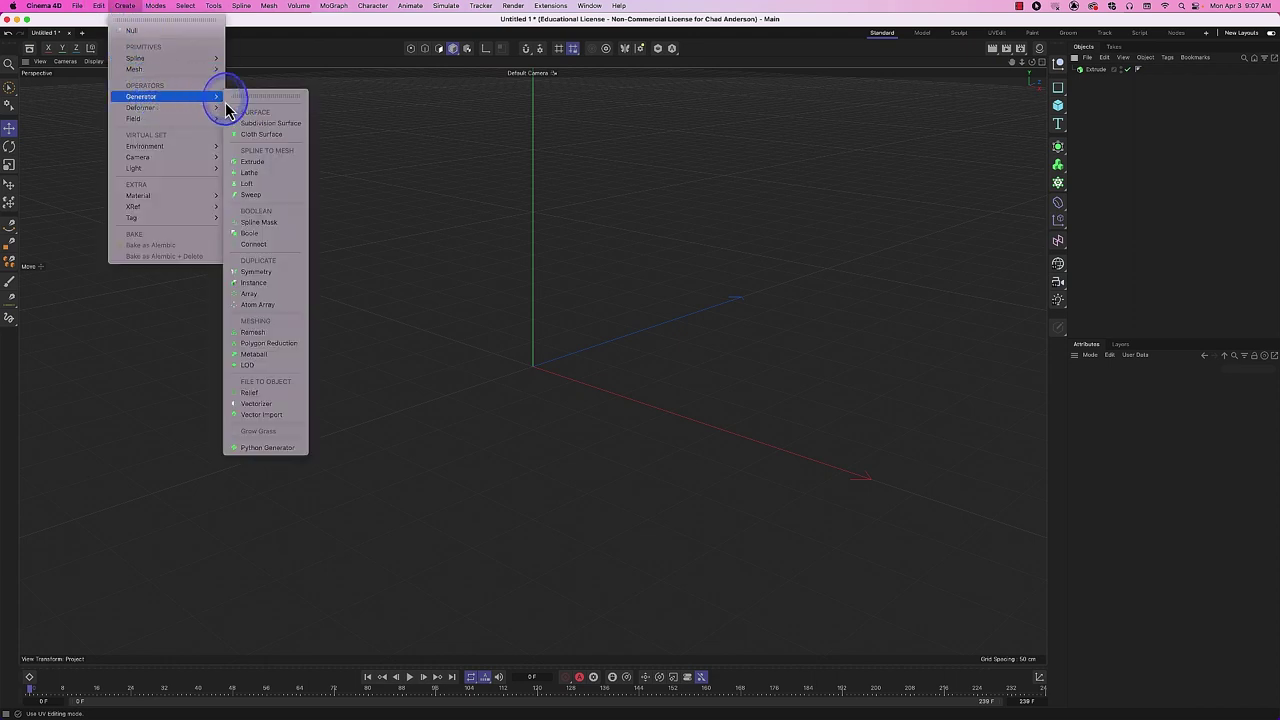
left_click(268, 163)
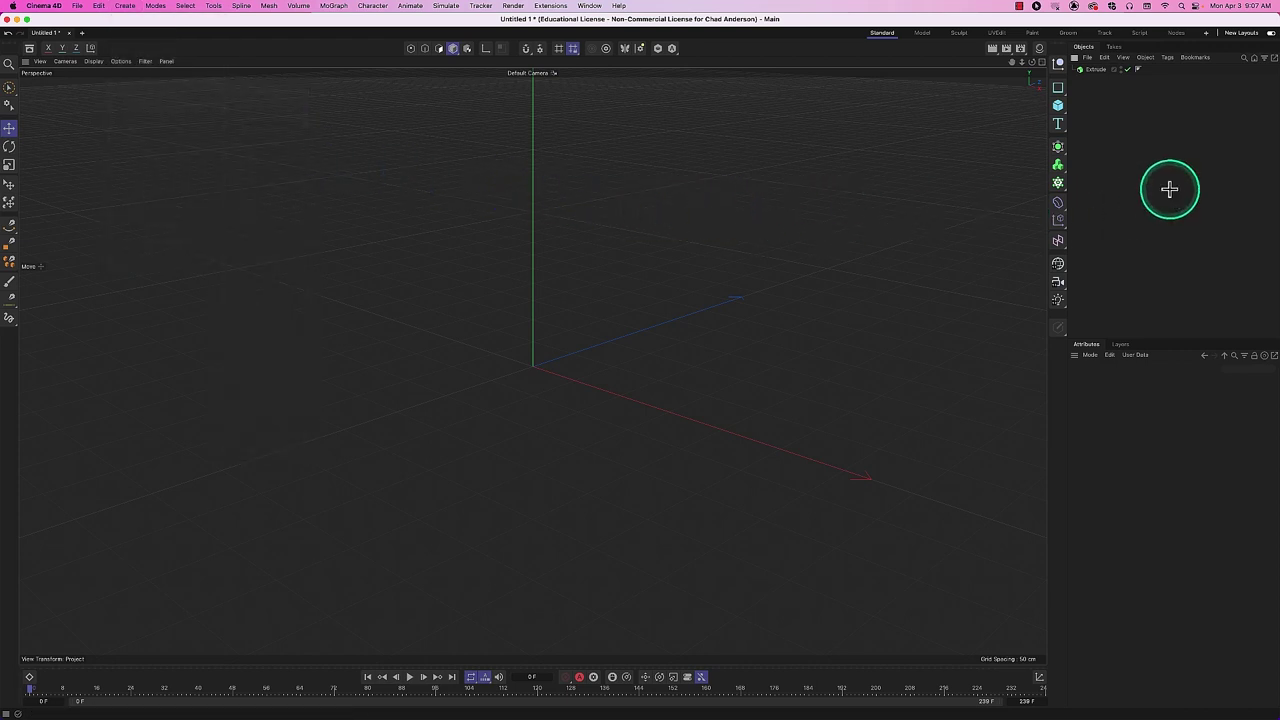
Delete the Extrude generator from the scene.
left_click(1102, 71)
key("Delete")
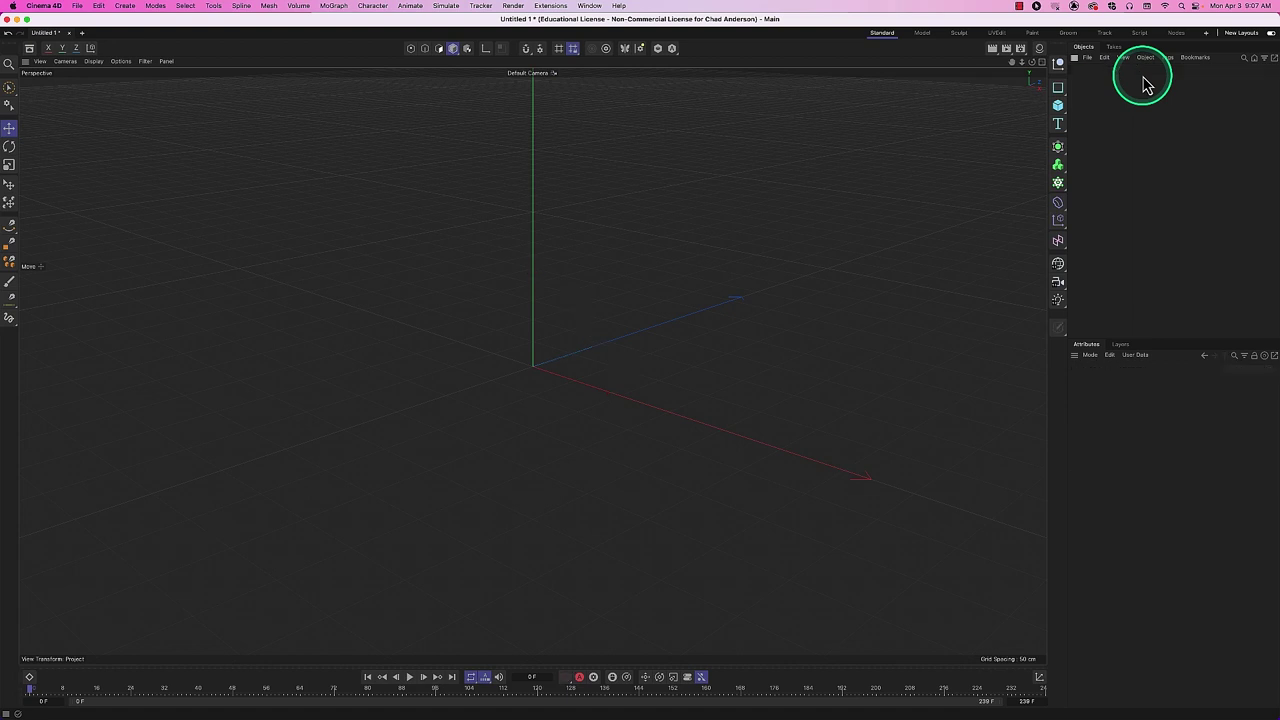
Add a Rectangle spline on the XY plane and set its height to 200 cm.
left_click(1059, 92)
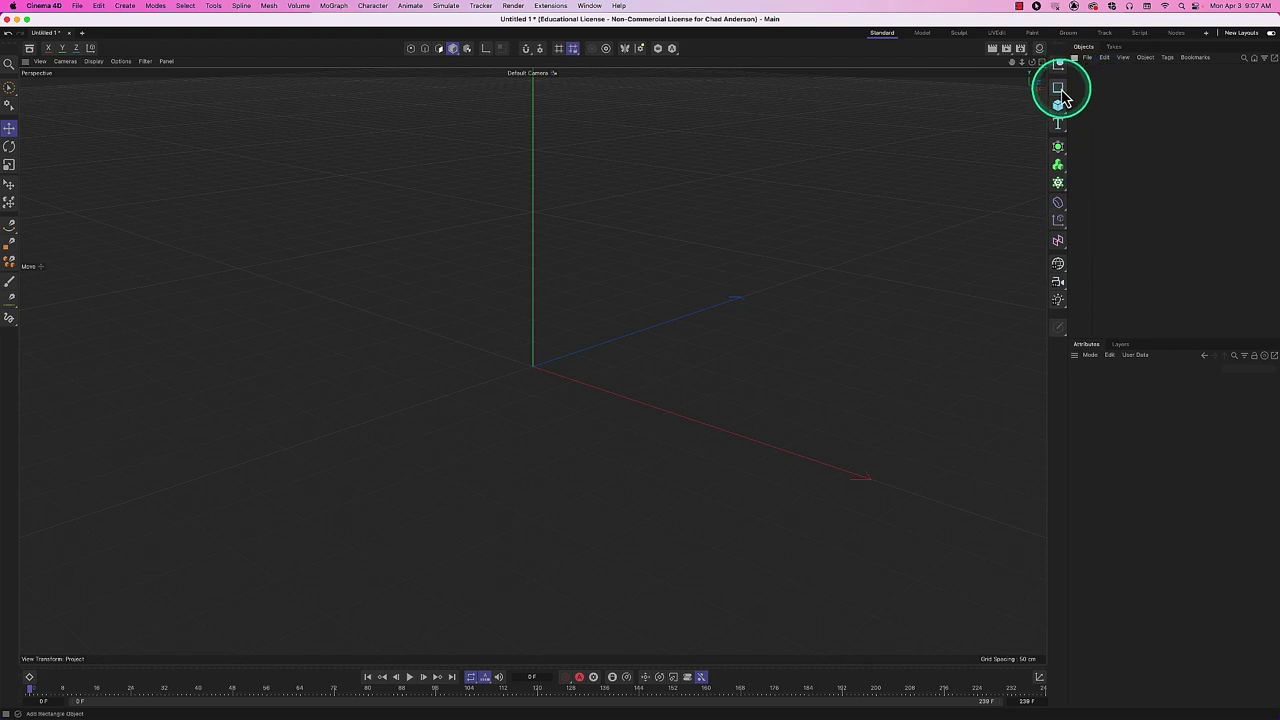
left_click(1061, 91)
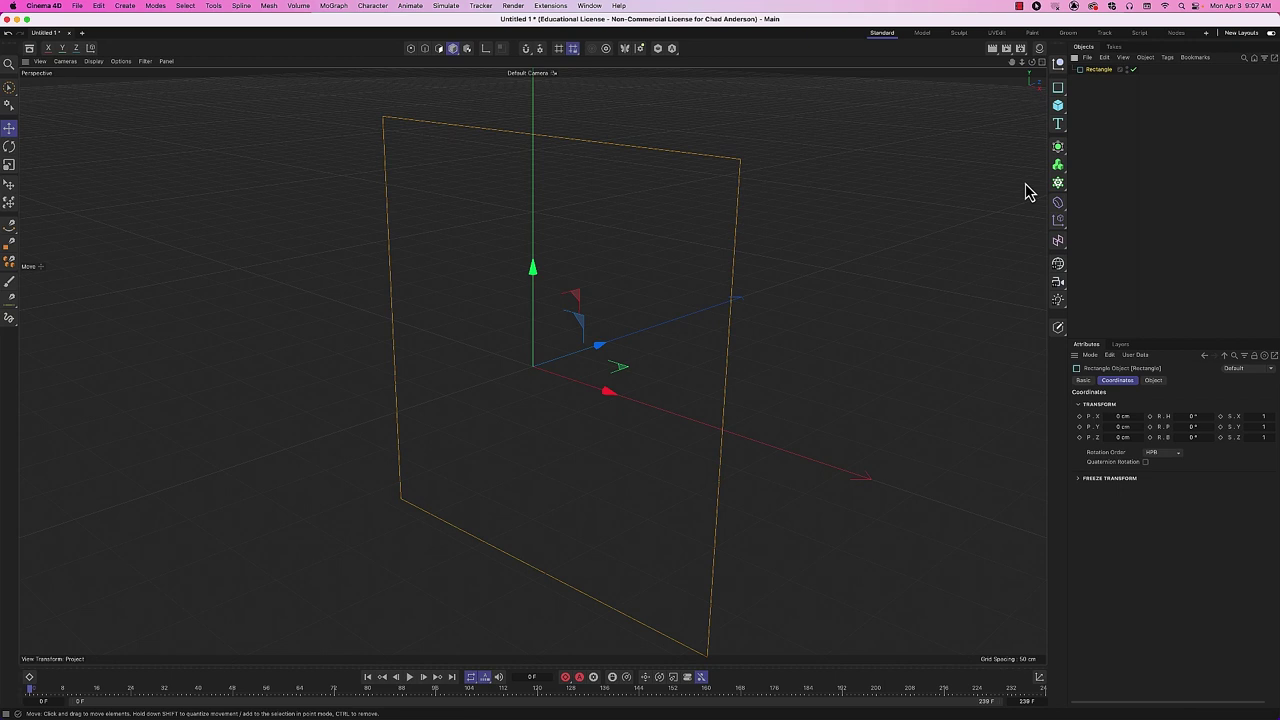
left_click(1085, 382)
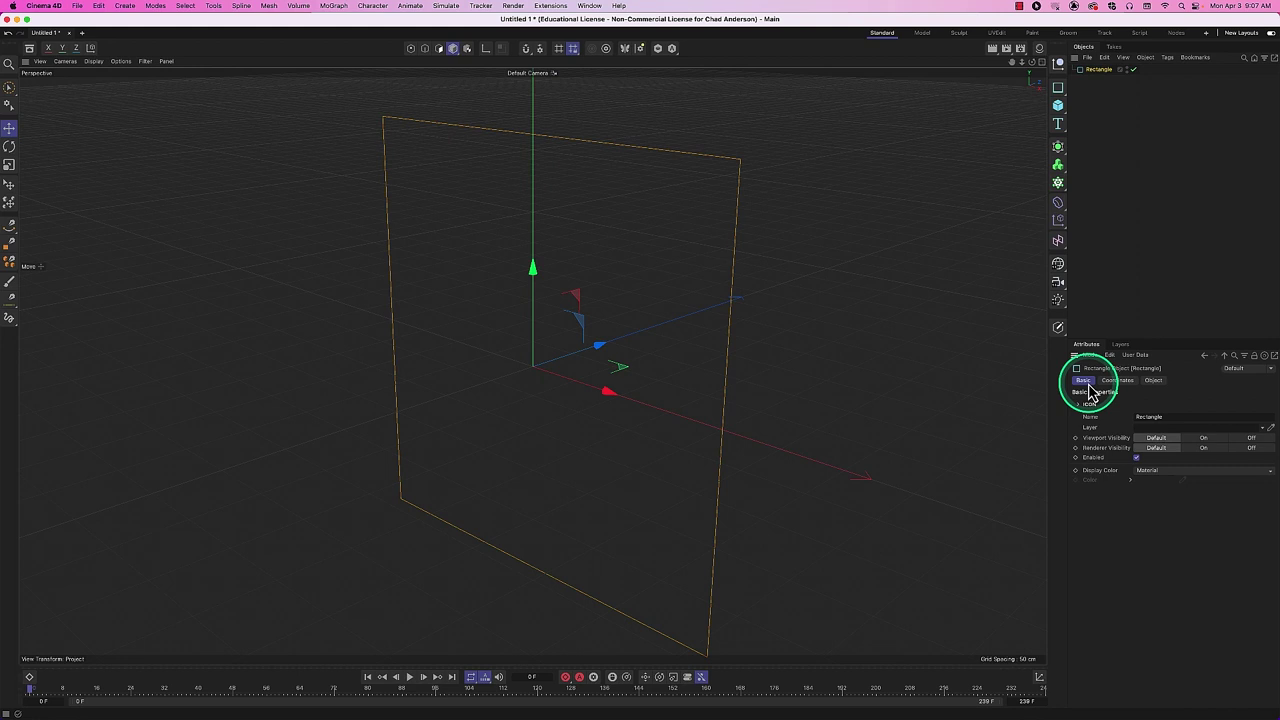
left_click(1155, 381)
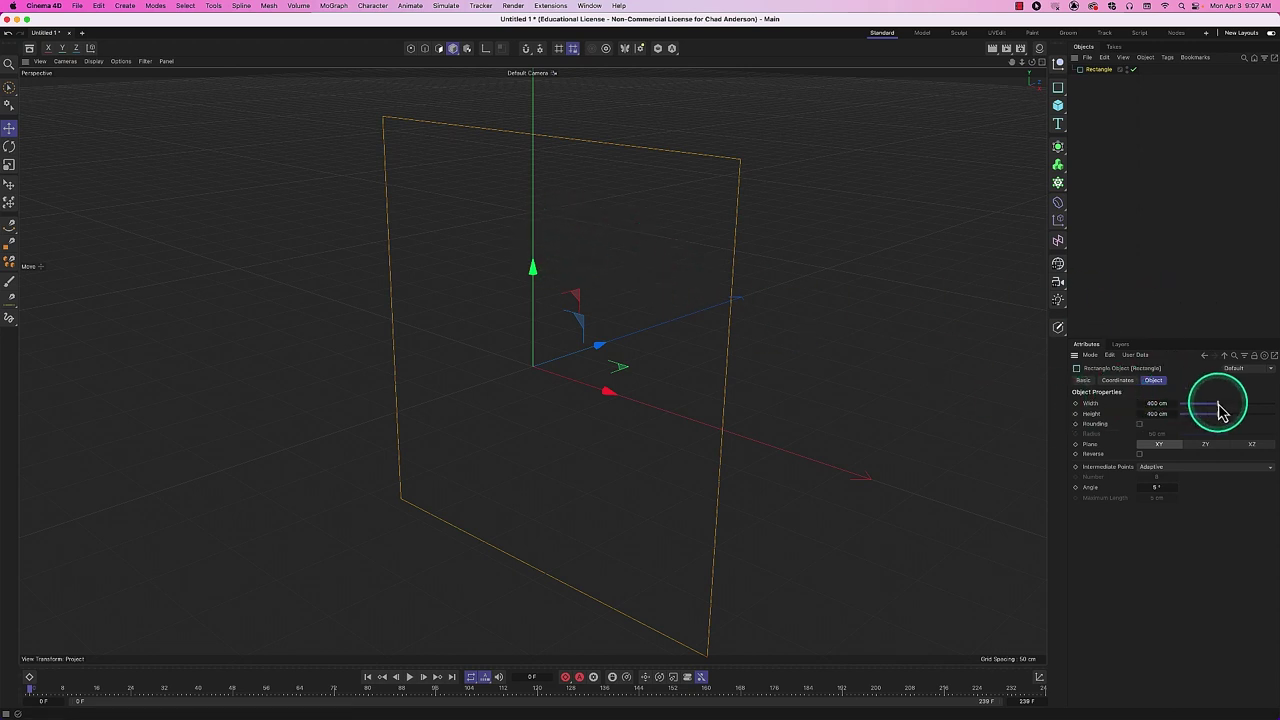
left_click_drag(1219, 409, 1163, 418)
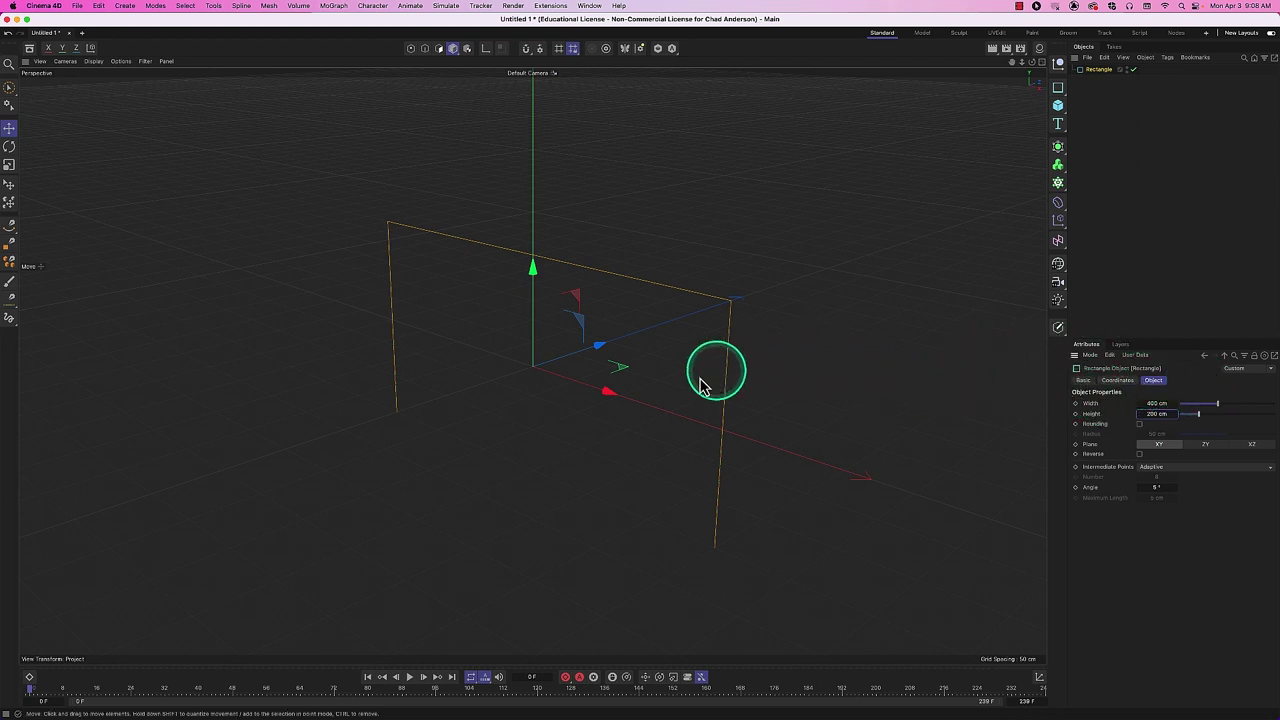
Set the rectangle's Y position to 100 cm so that it stands on the ground grid.
mouse_move(669, 425)
left_mouse_down("alt")
mouse_move(660, 374)
mouse_move(672, 417)
left_mouse_up("alt")
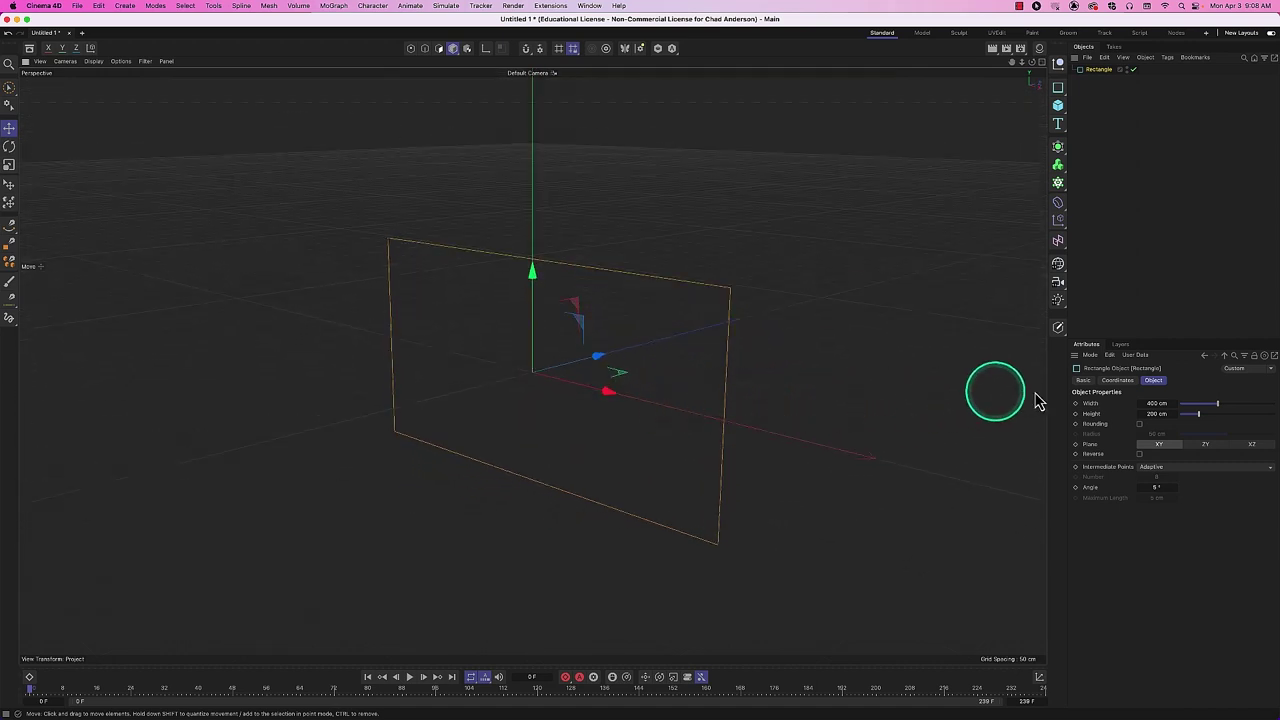
left_click(1117, 380)
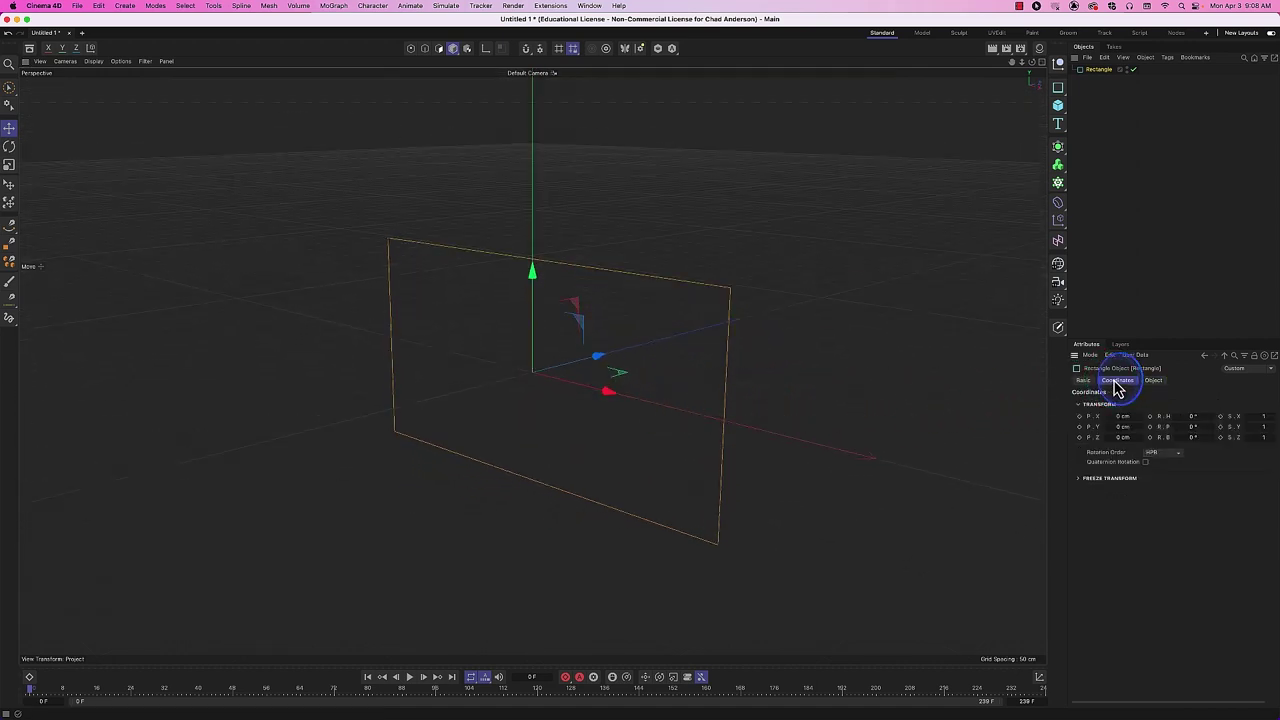
double_click(1124, 427)
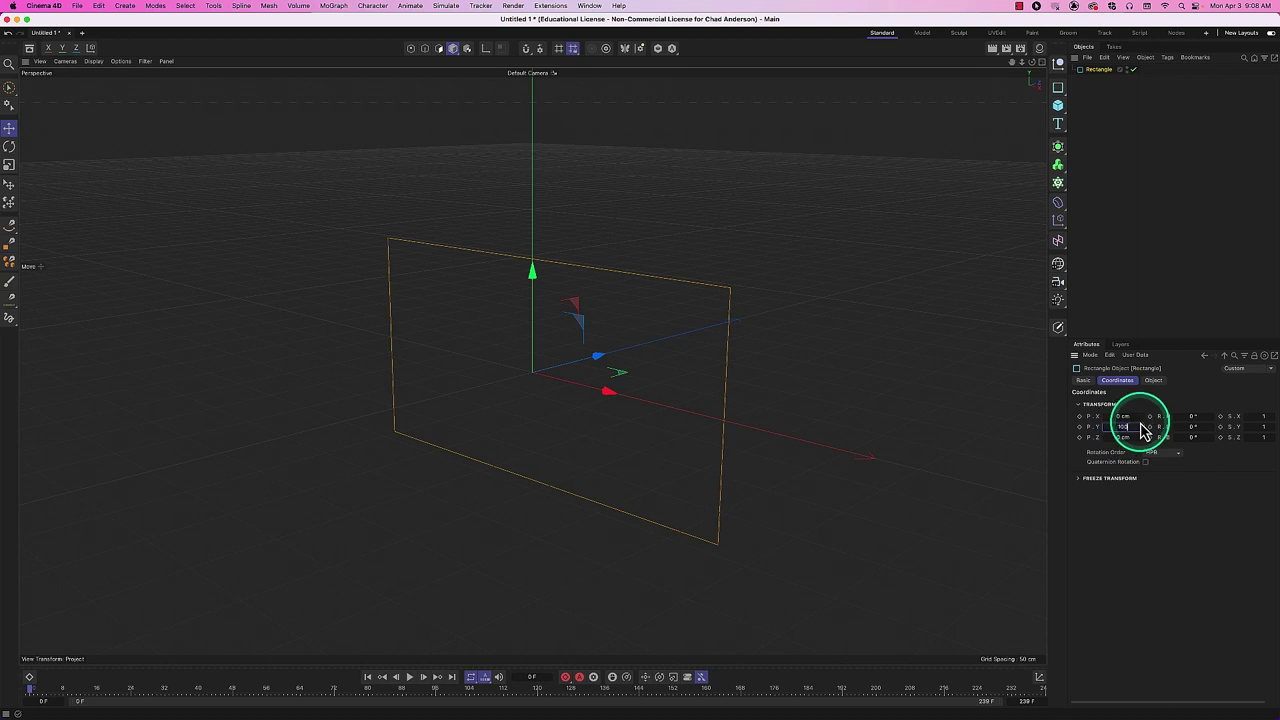
key("Return")
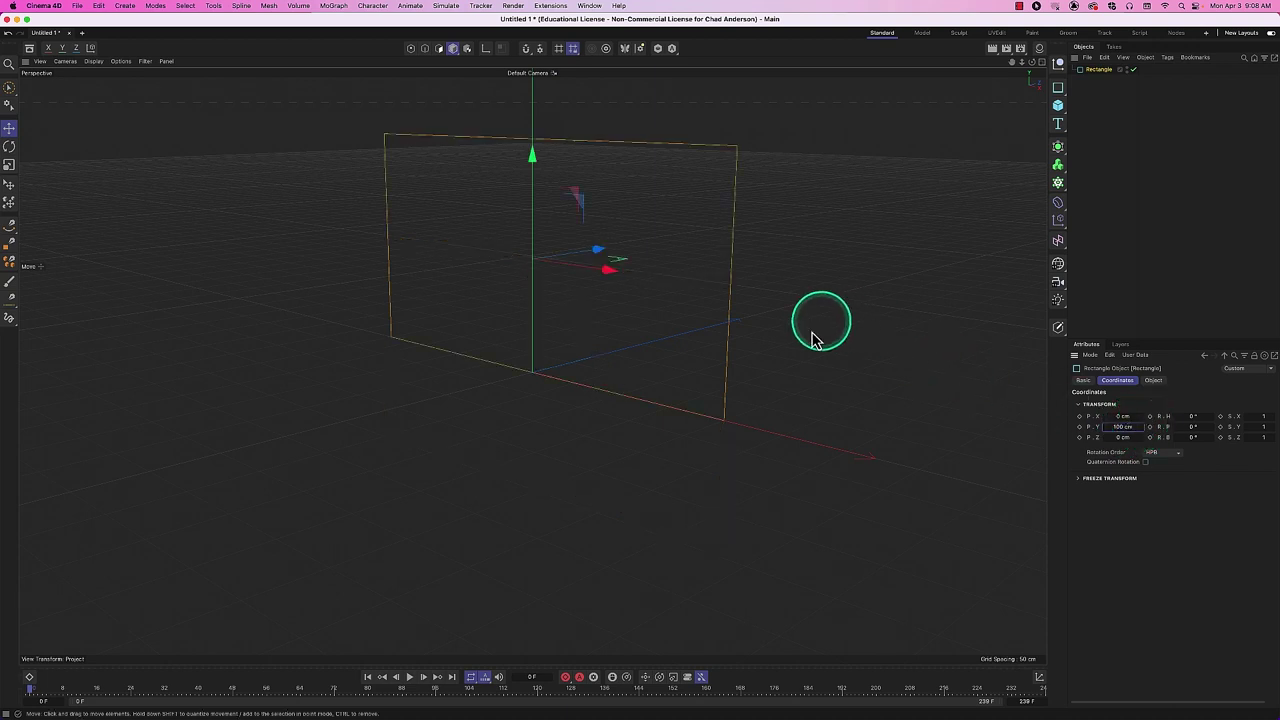
Add a Plane primitive at the rectangle's base and disable it.
left_click_drag(714, 343, 790, 320, "alt")
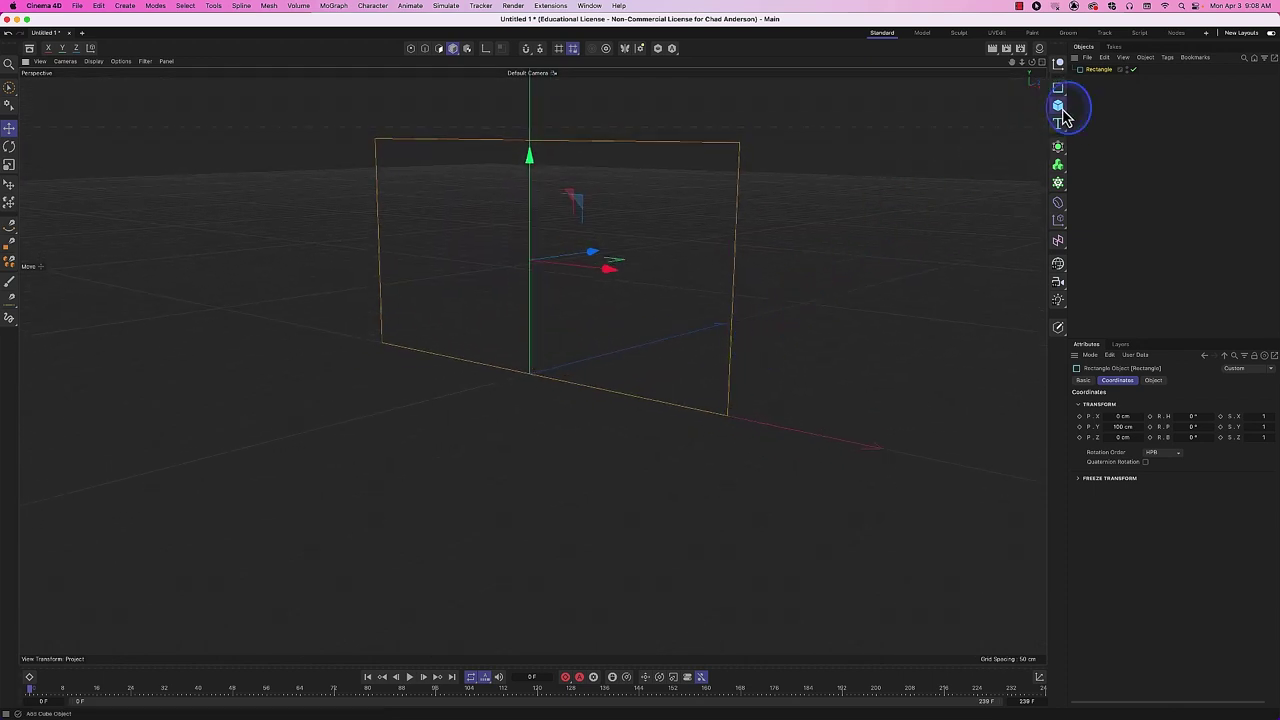
left_click_drag(1063, 117, 1103, 143)
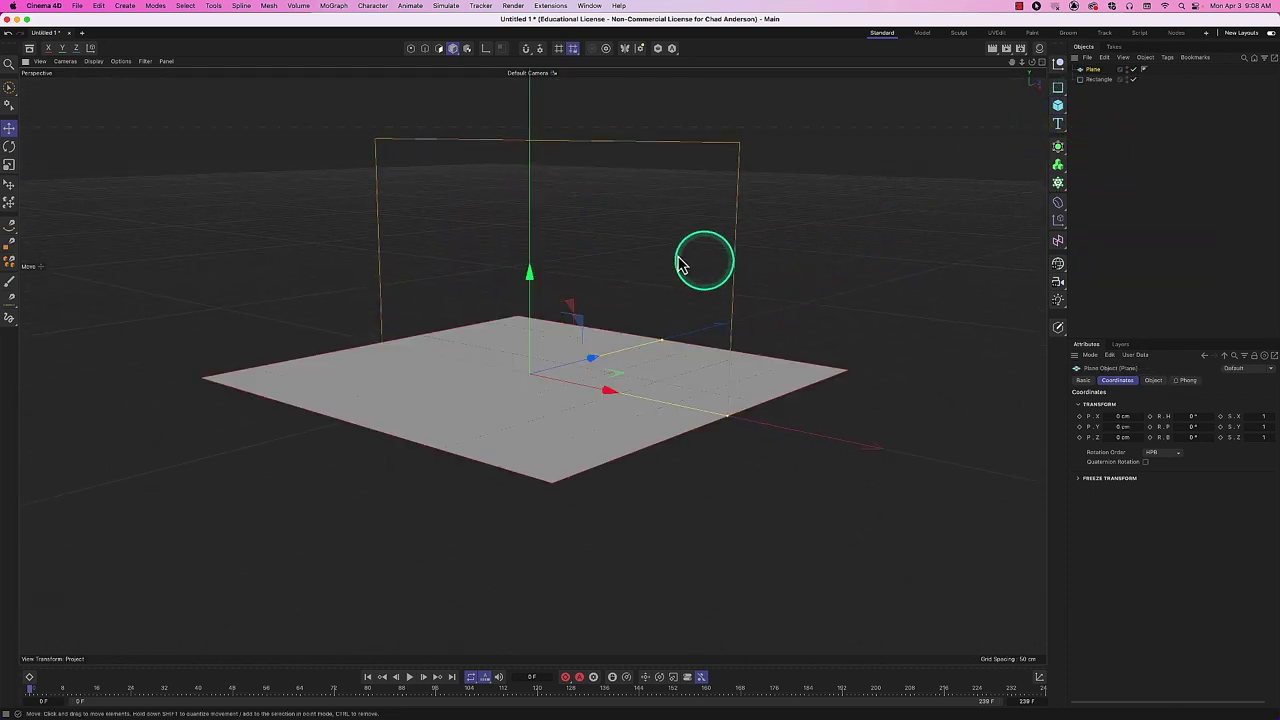
left_click(1134, 68)
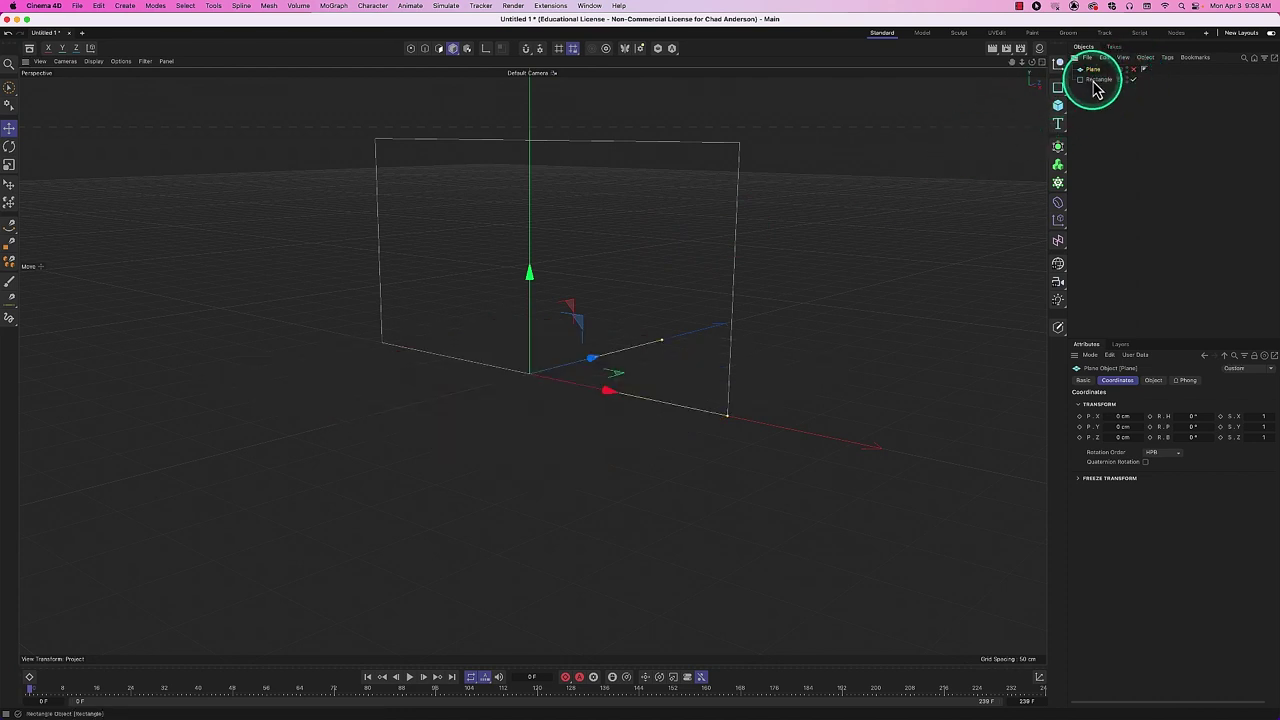
Turn on Rounding for the rectangle spline and set the corner radius to 75 cm.
left_click(1096, 80)
left_click(1153, 381)
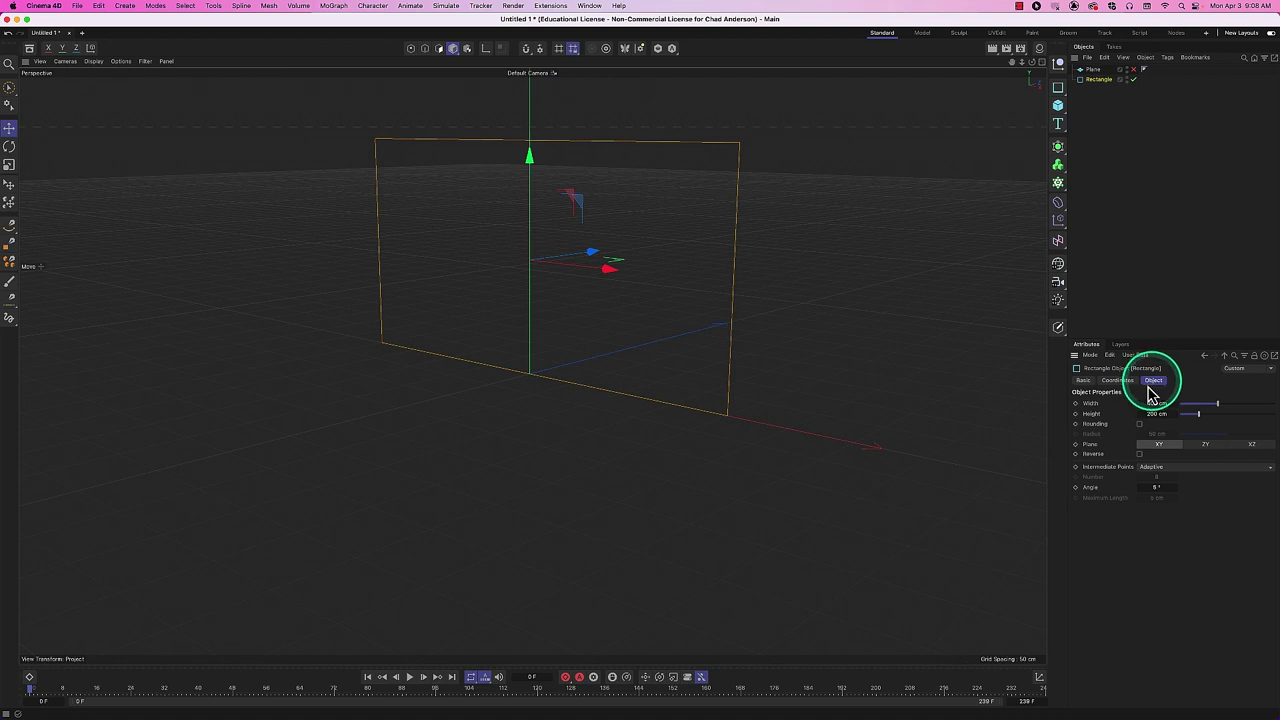
left_click(1139, 426)
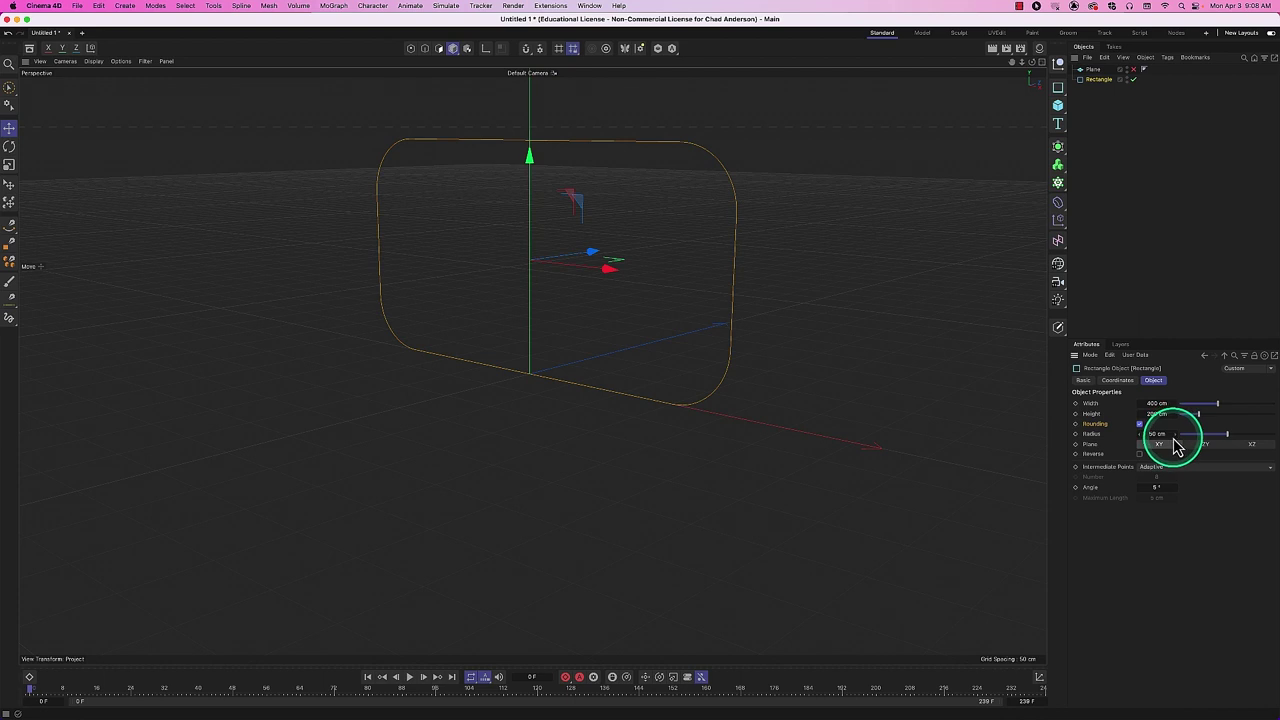
left_click_drag(1174, 437, 1188, 440)
left_click_drag(1183, 440, 1108, 421)
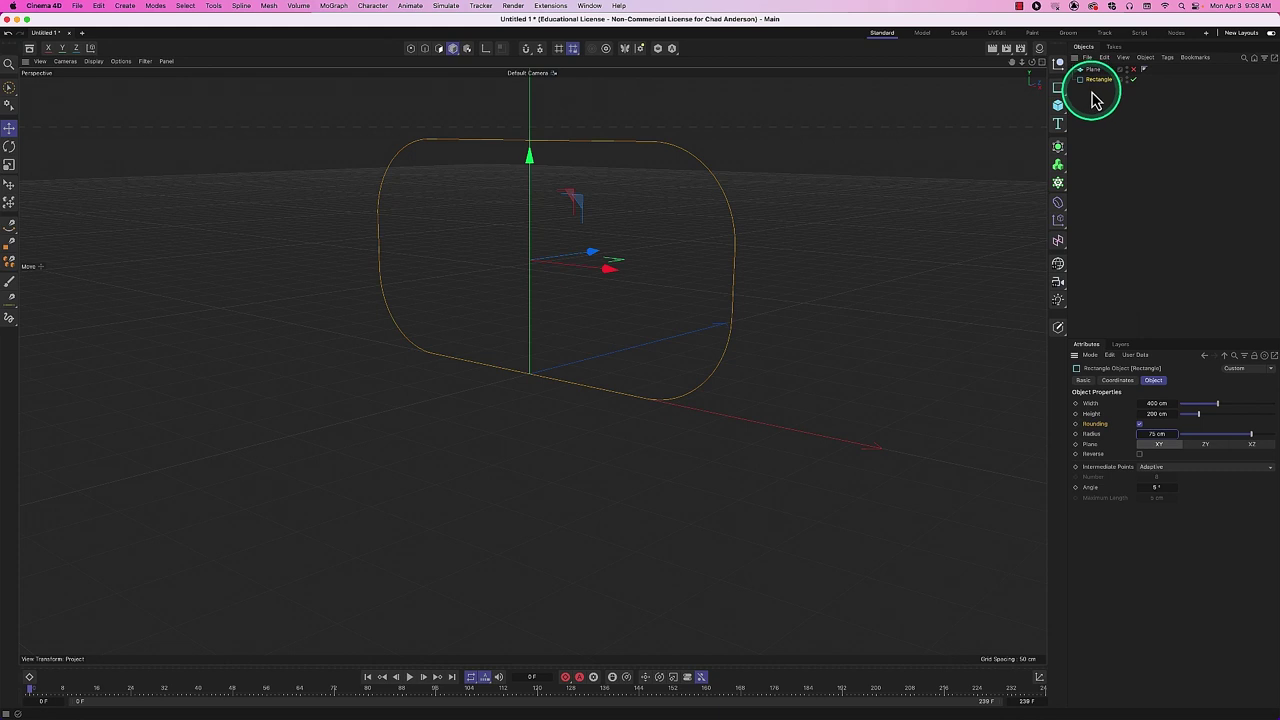
Delete the disabled plane, keeping only the rectangle spline in the scene.
left_click(1094, 70)
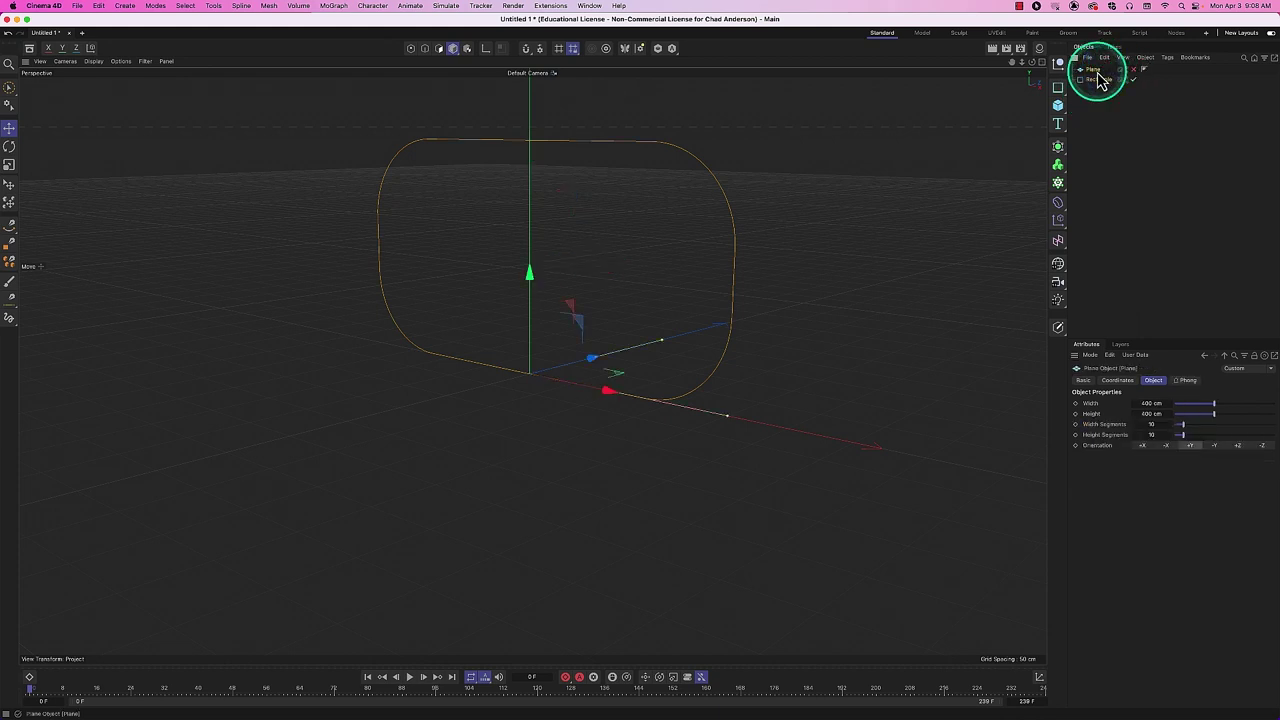
key("Delete")
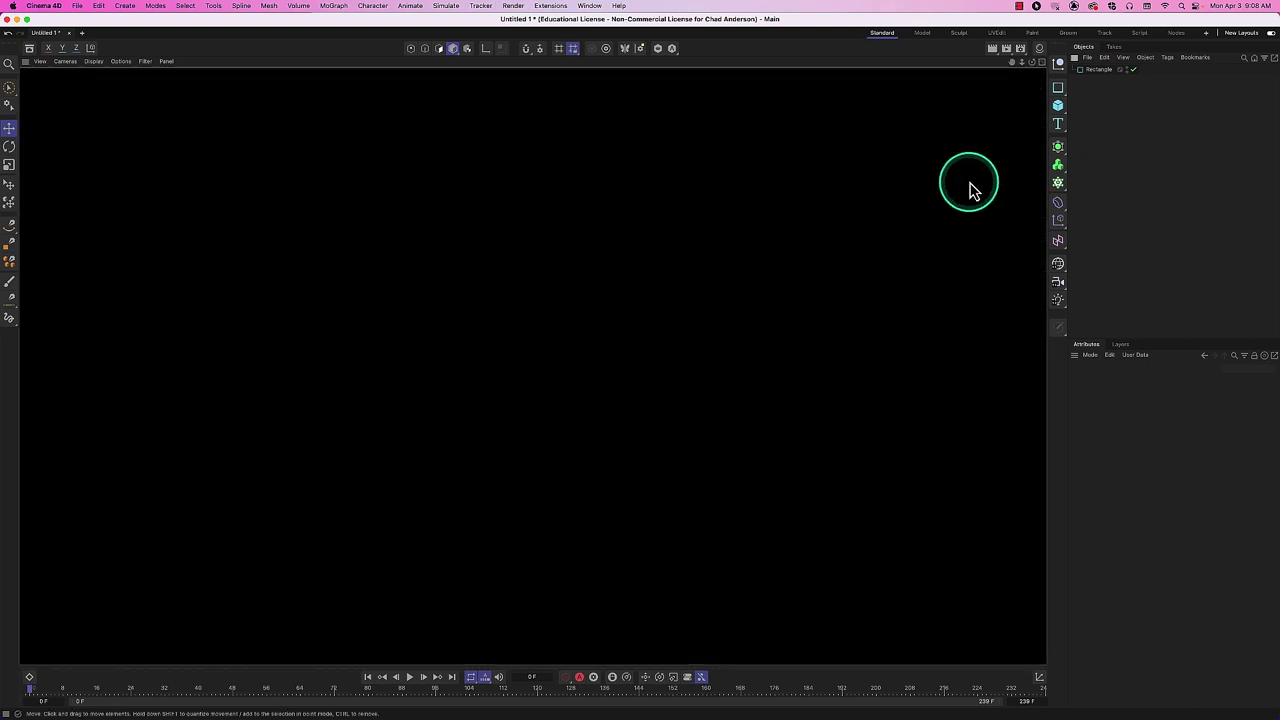
Select the rectangle spline and examine which generator objects are available for it.
left_click(885, 216)
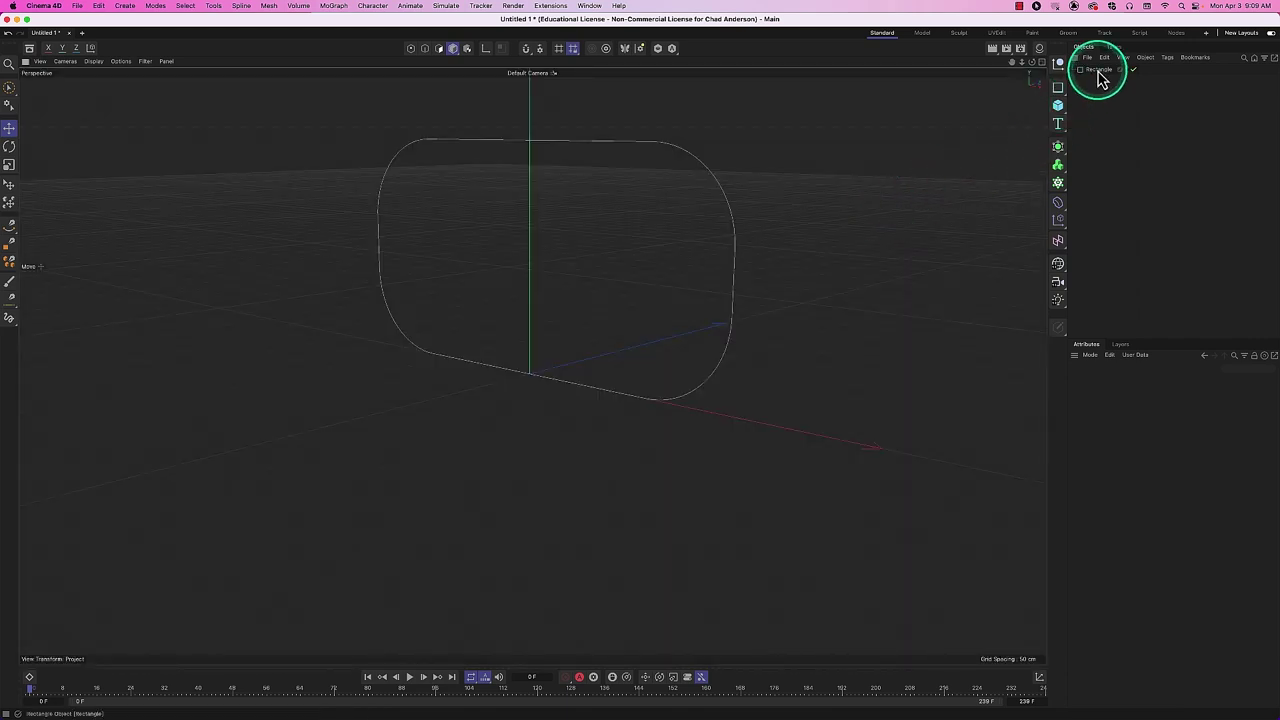
left_click(1100, 70)
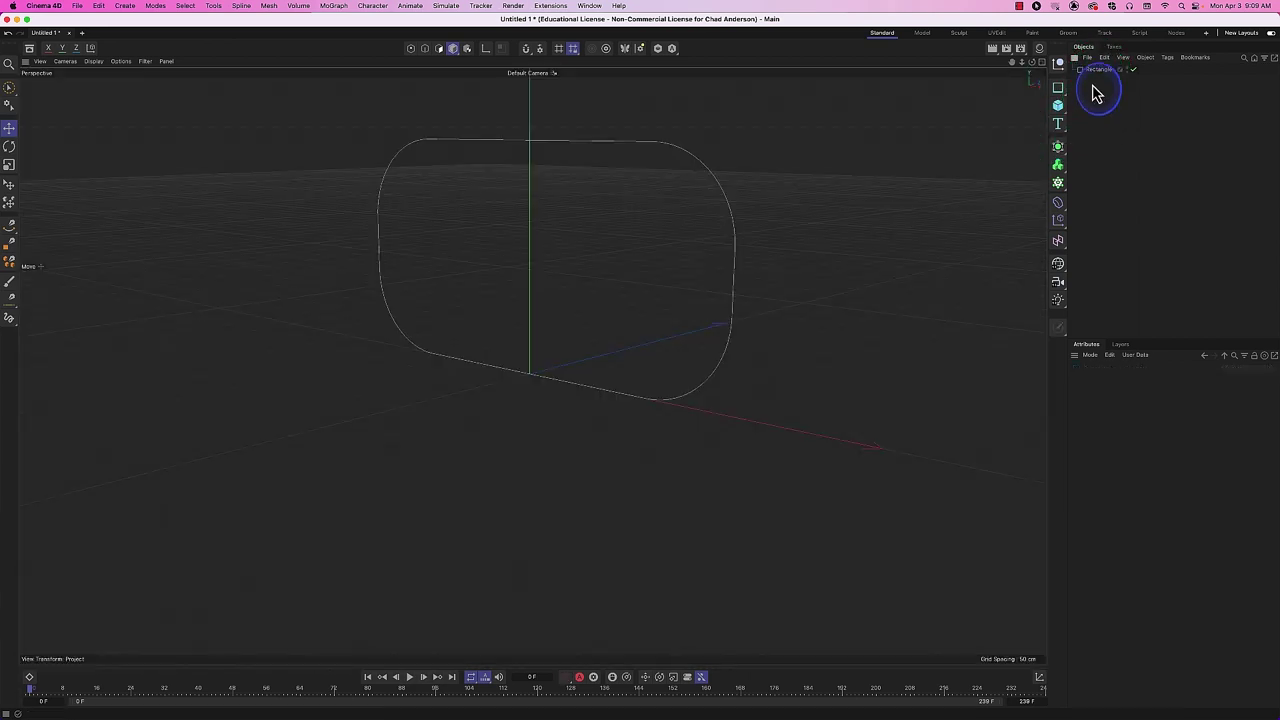
left_click(1097, 69)
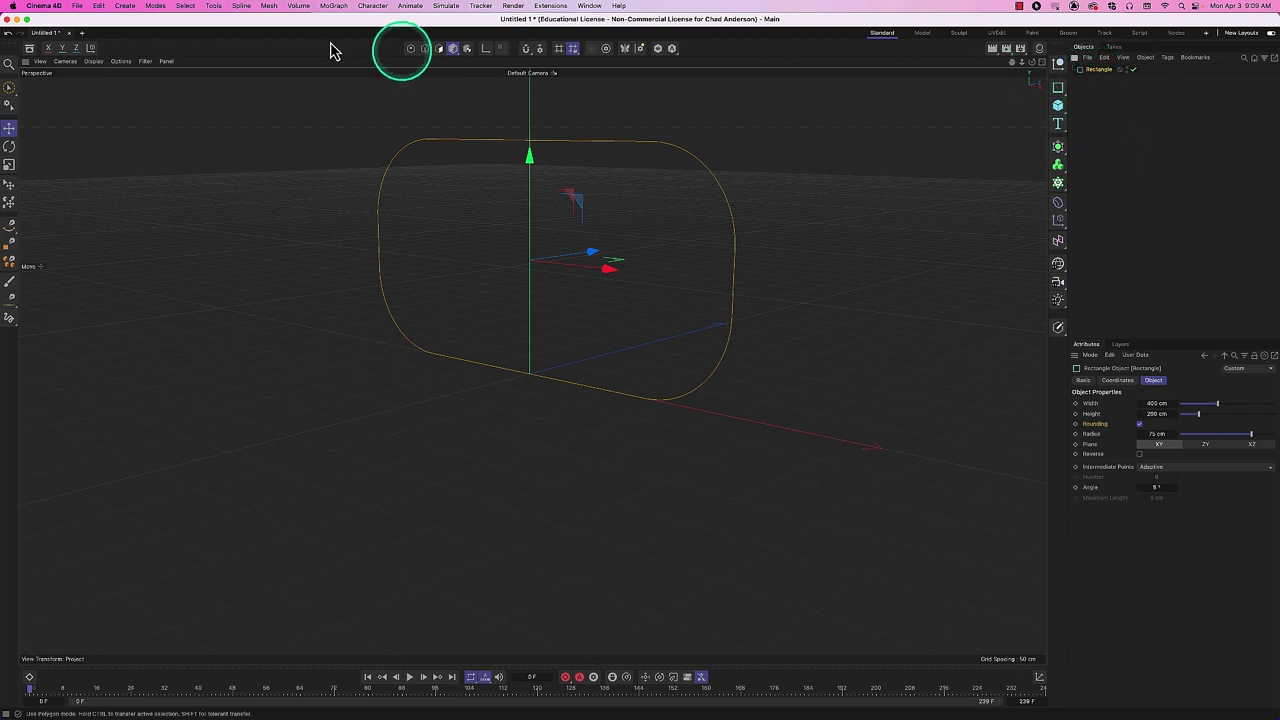
left_click(128, 7)
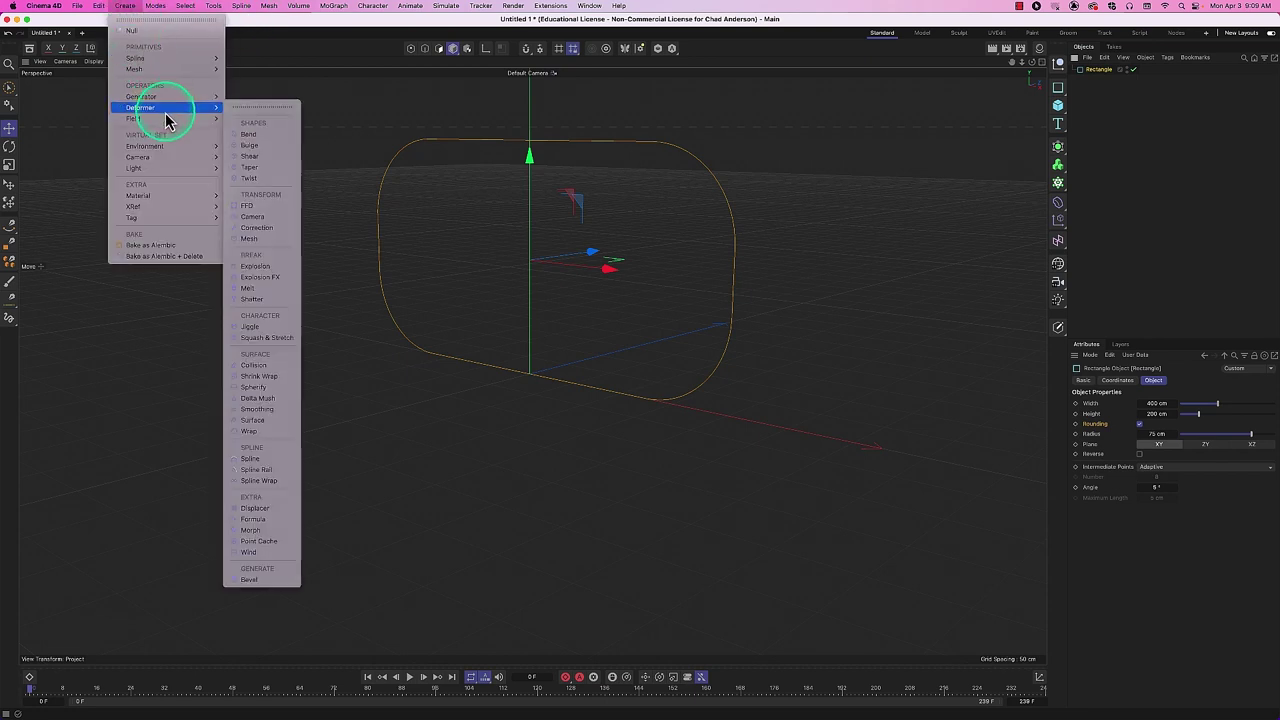
mouse_move(168, 97)
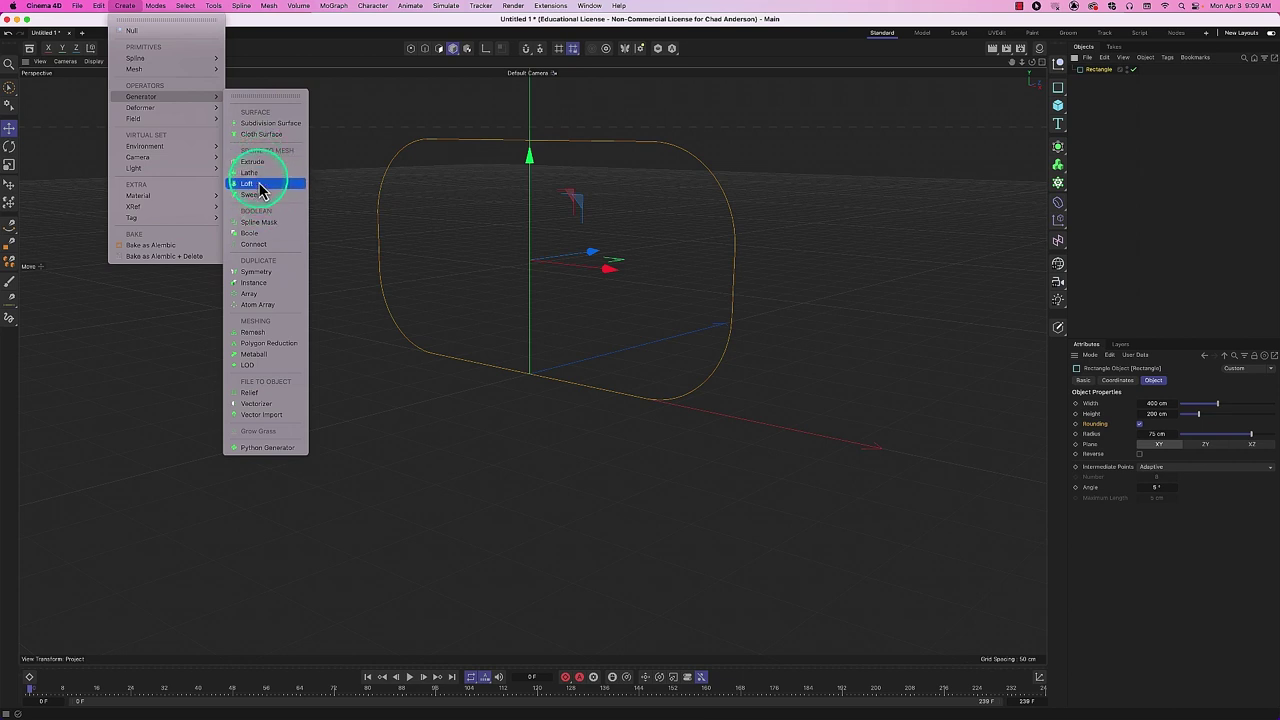
left_click(1148, 203)
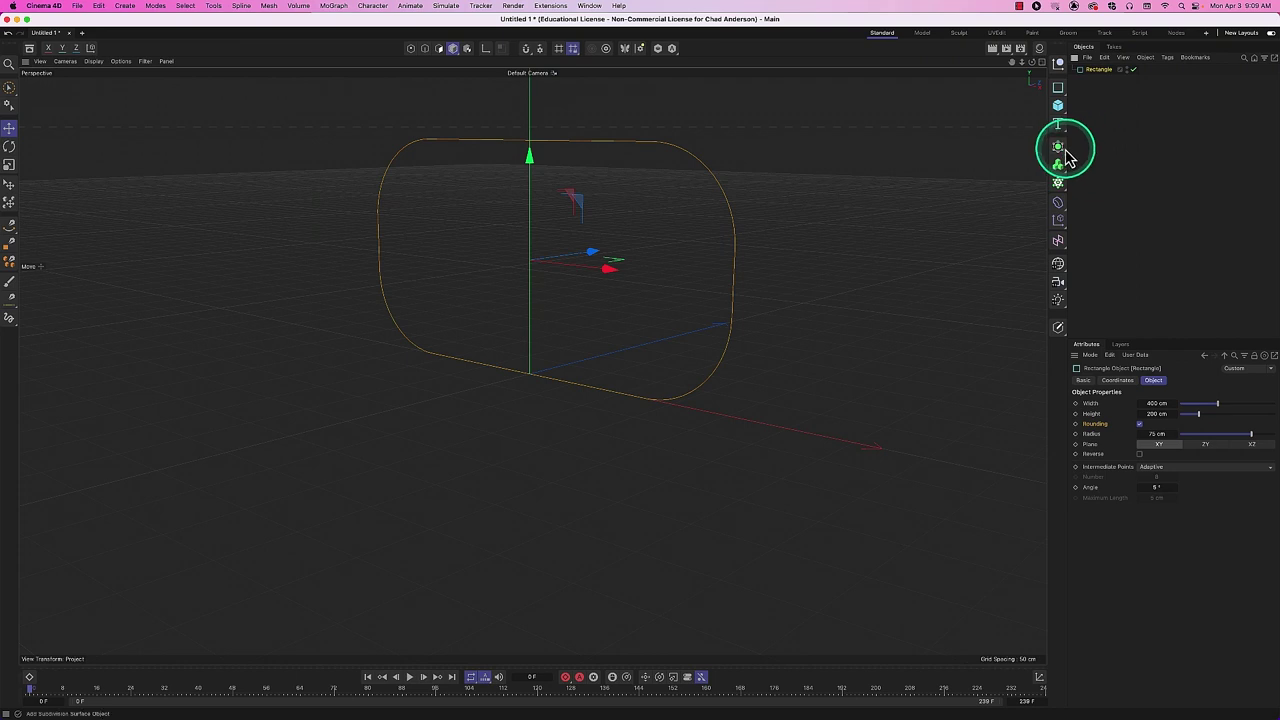
Detach the generators palette and dock it as a toolbar above the viewport.
left_click_drag(1060, 152, 937, 177)
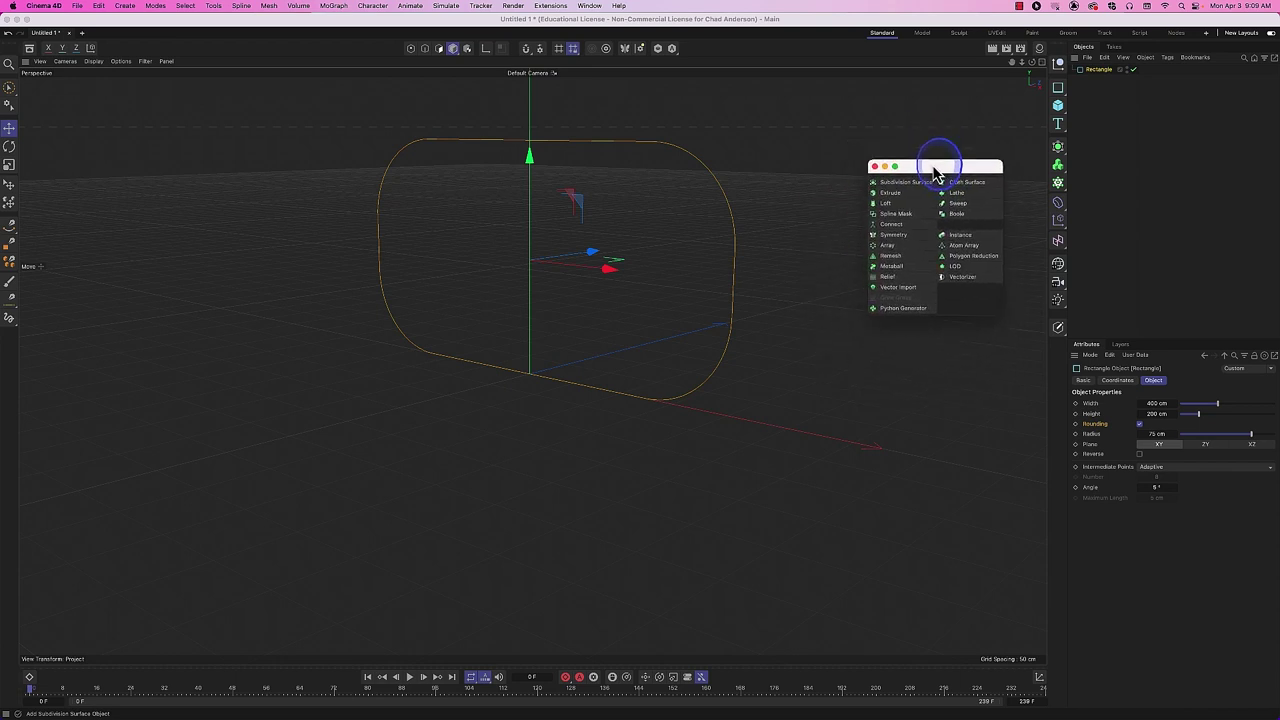
left_click(875, 167)
left_click_drag(1062, 157, 889, 173)
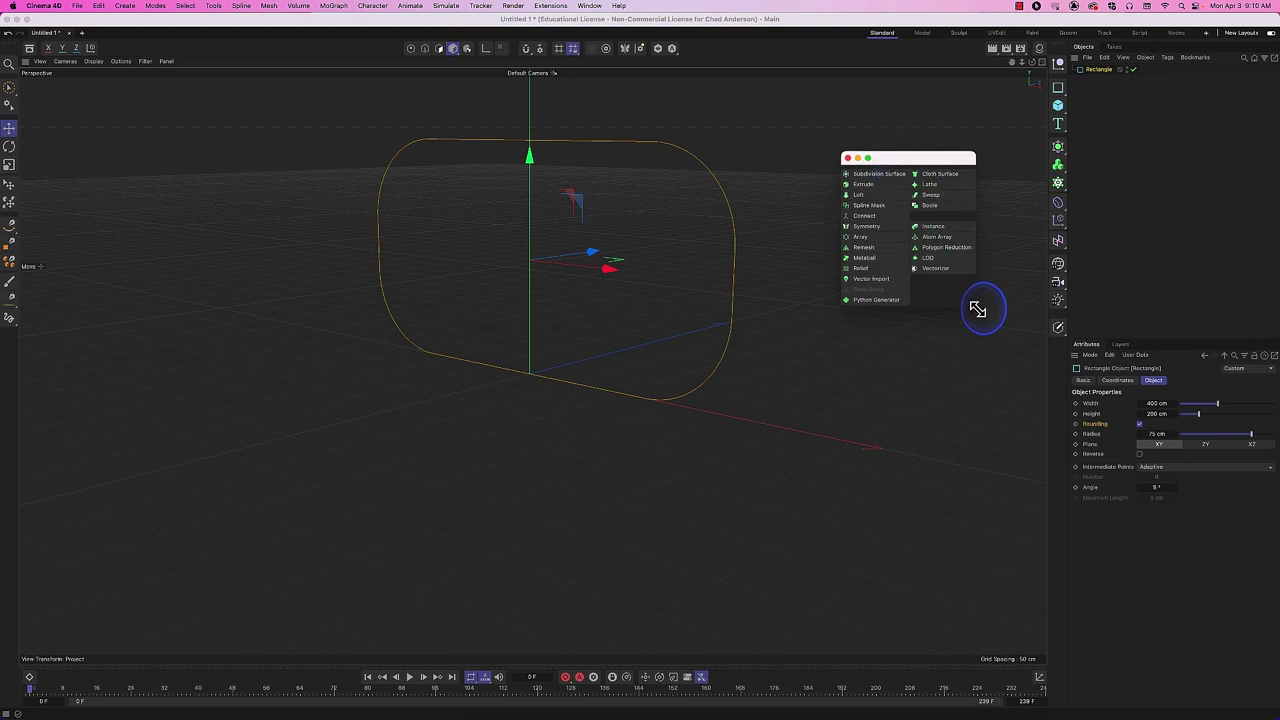
left_click_drag(977, 309, 988, 334)
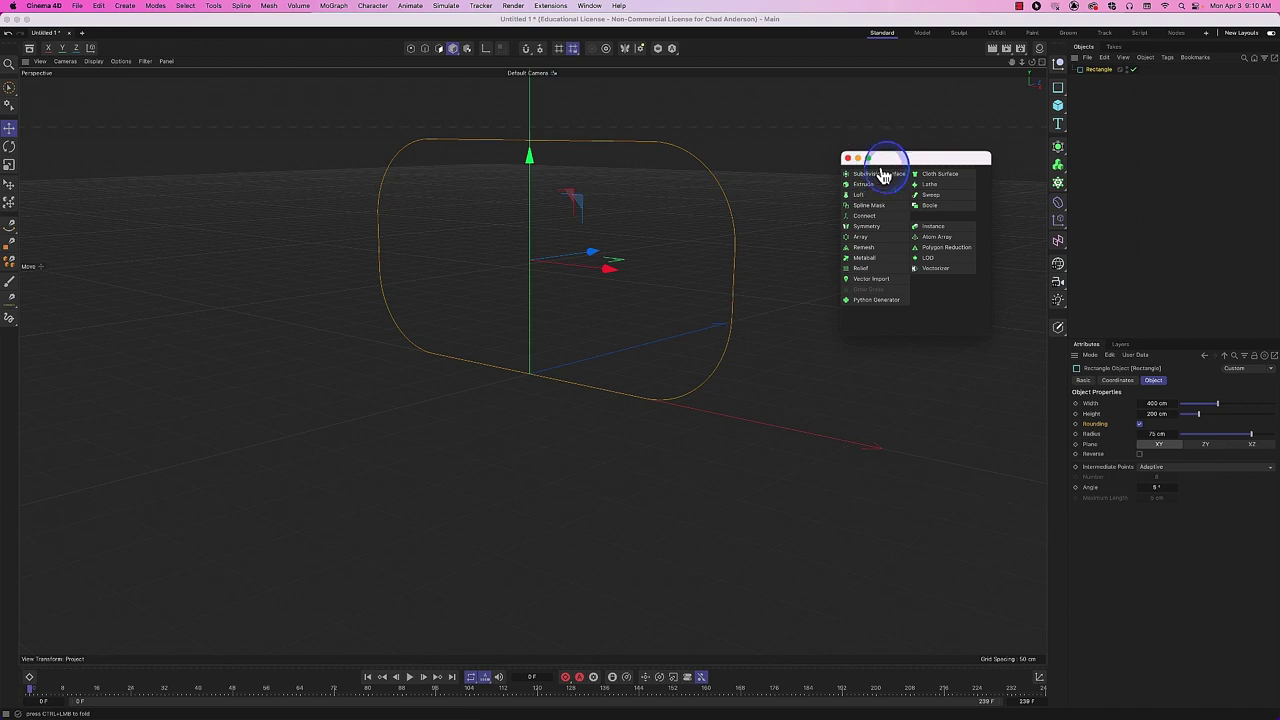
left_click_drag(883, 176, 372, 60)
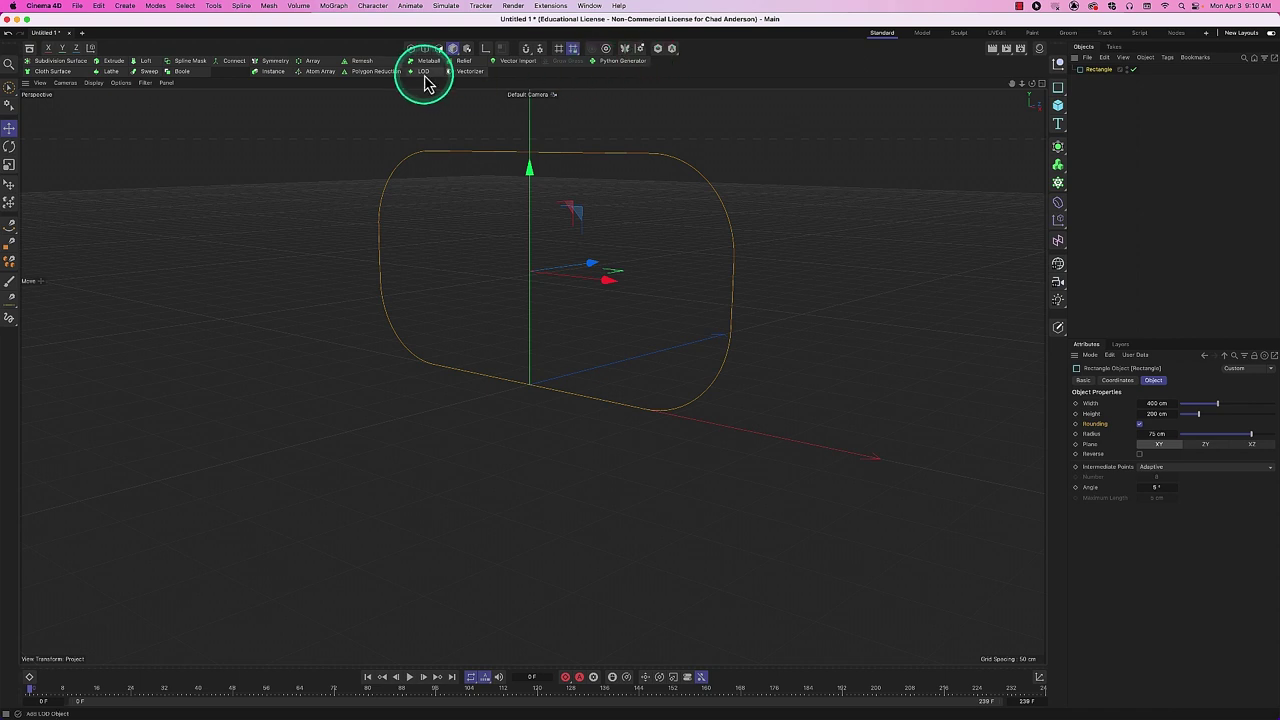
Arrange the docked generators palette in 1 row.
right_click(23, 73)
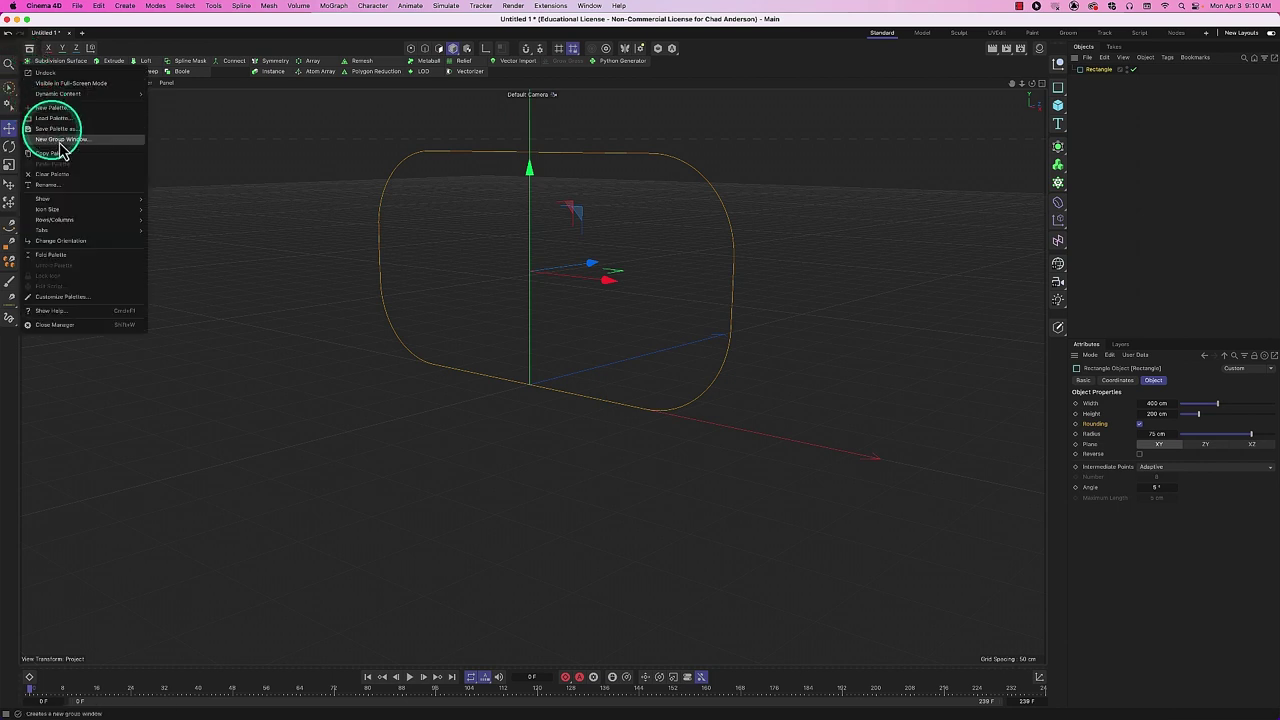
mouse_move(80, 200)
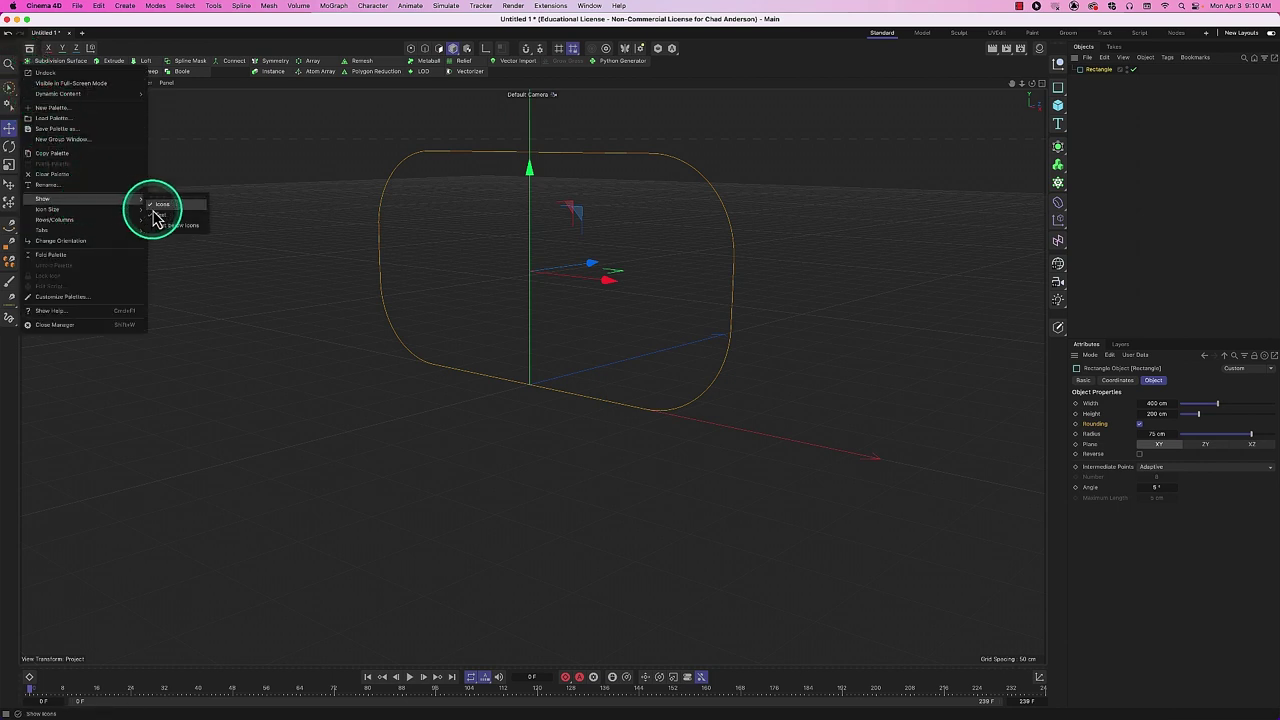
mouse_move(90, 222)
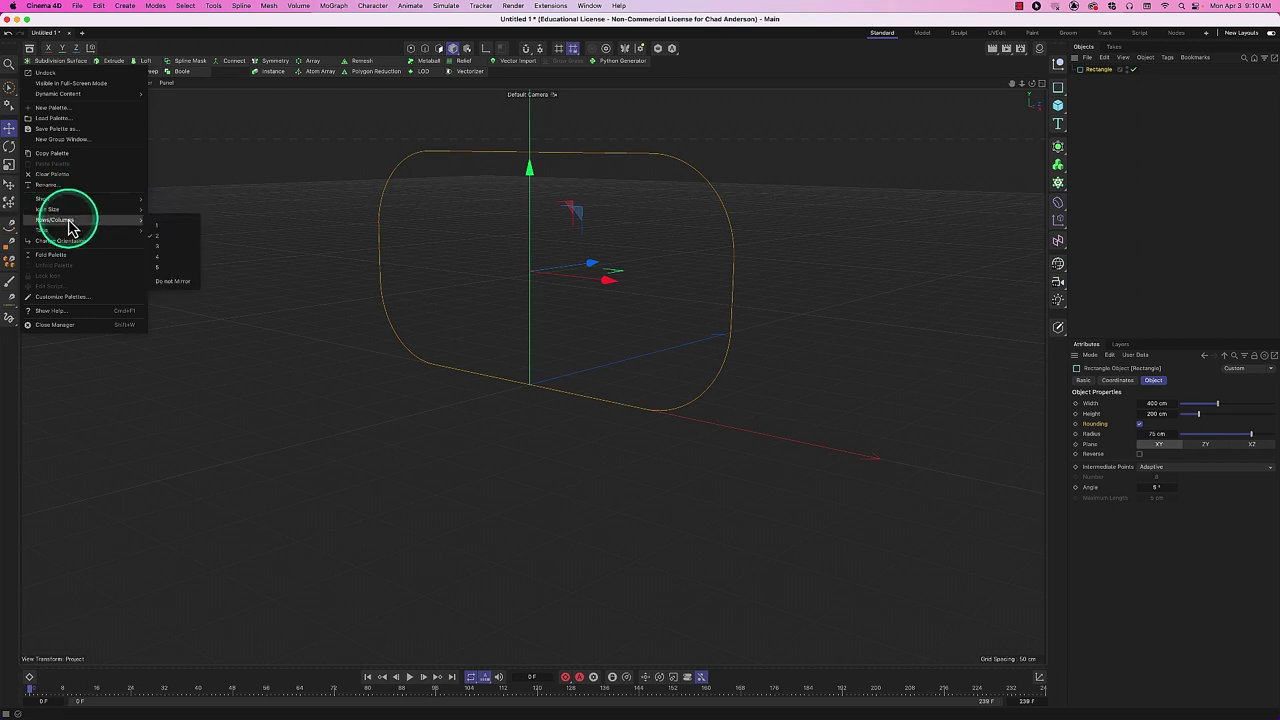
left_click(155, 226)
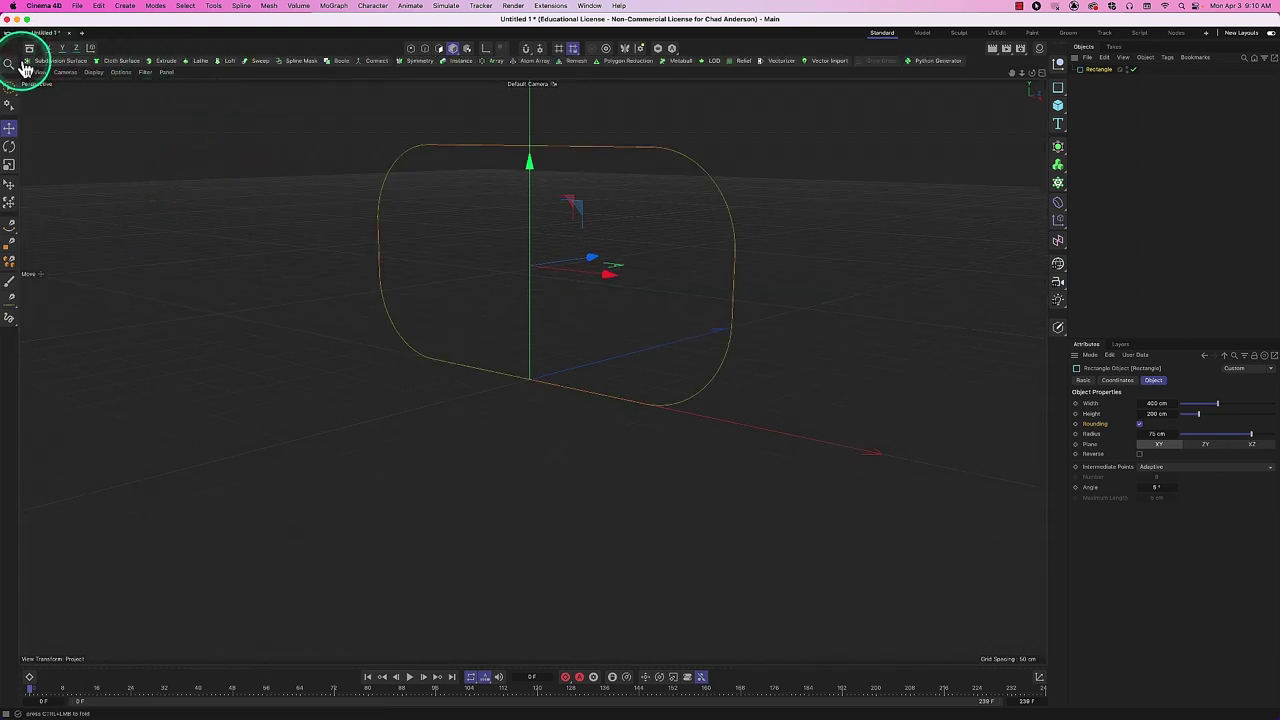
Switch the docked generators palette to a larger icon size.
right_click(24, 70)
left_click(21, 65)
right_click(21, 68)
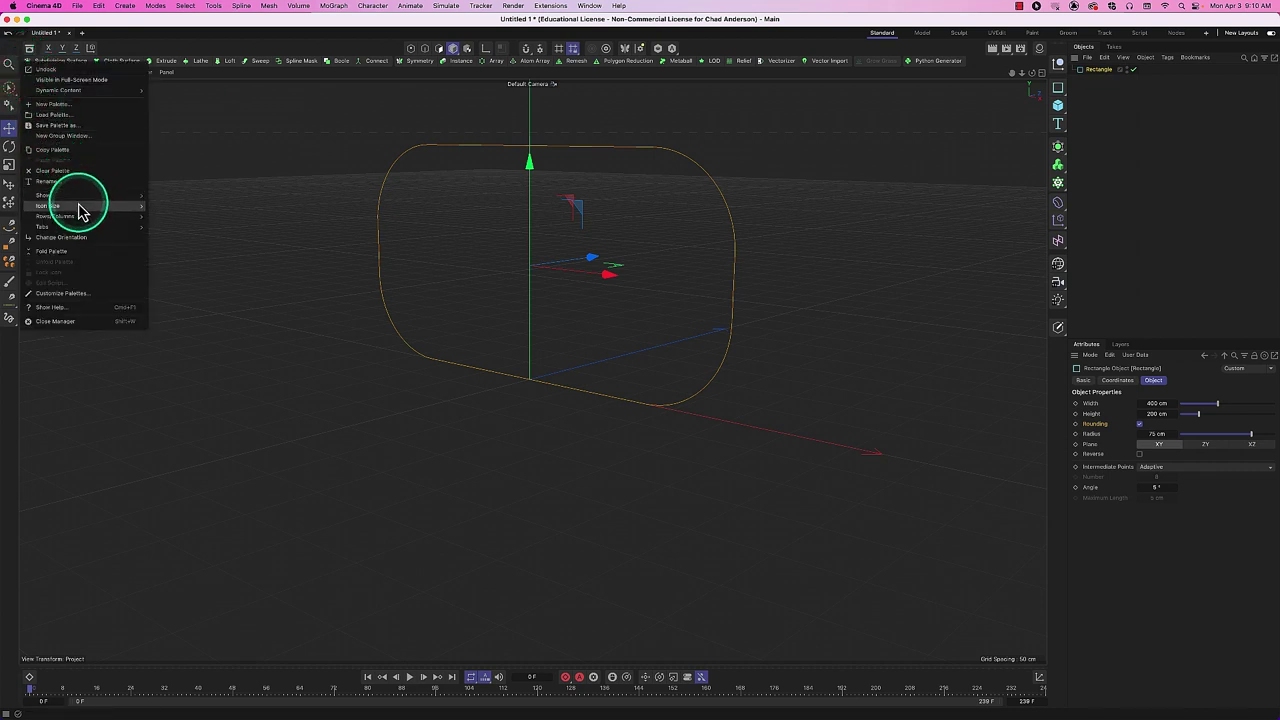
mouse_move(119, 208)
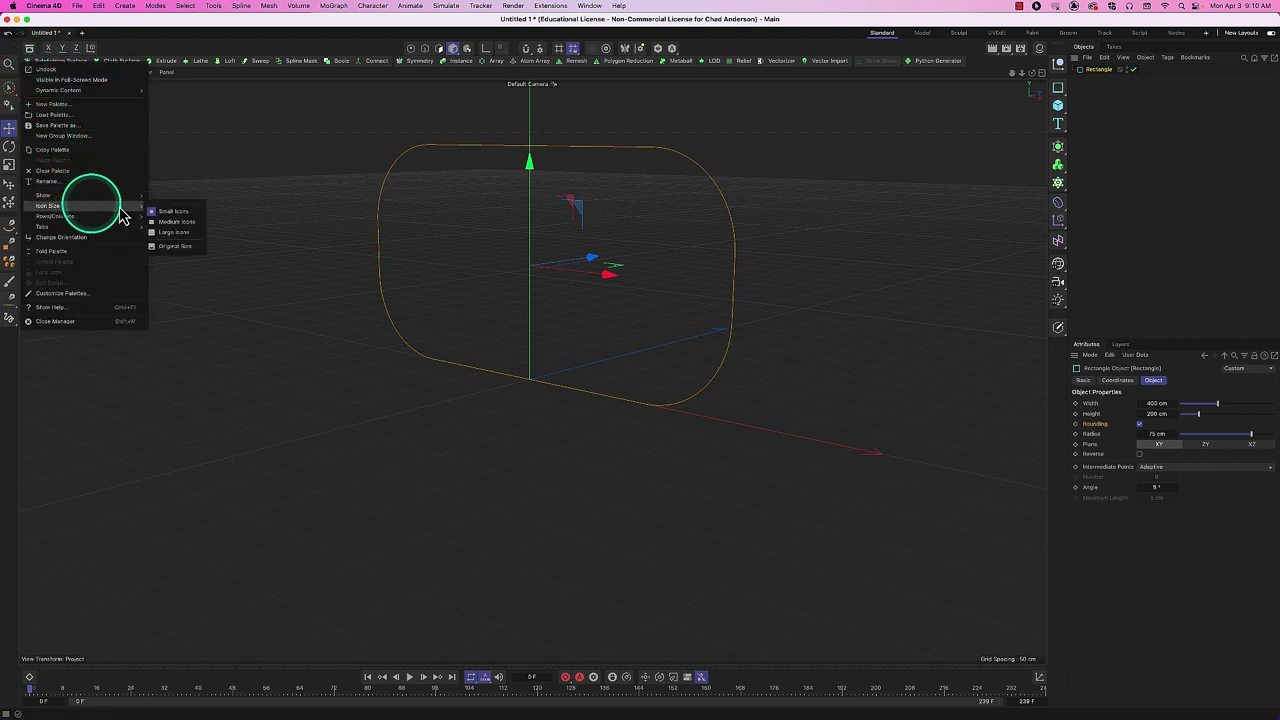
left_click(180, 240)
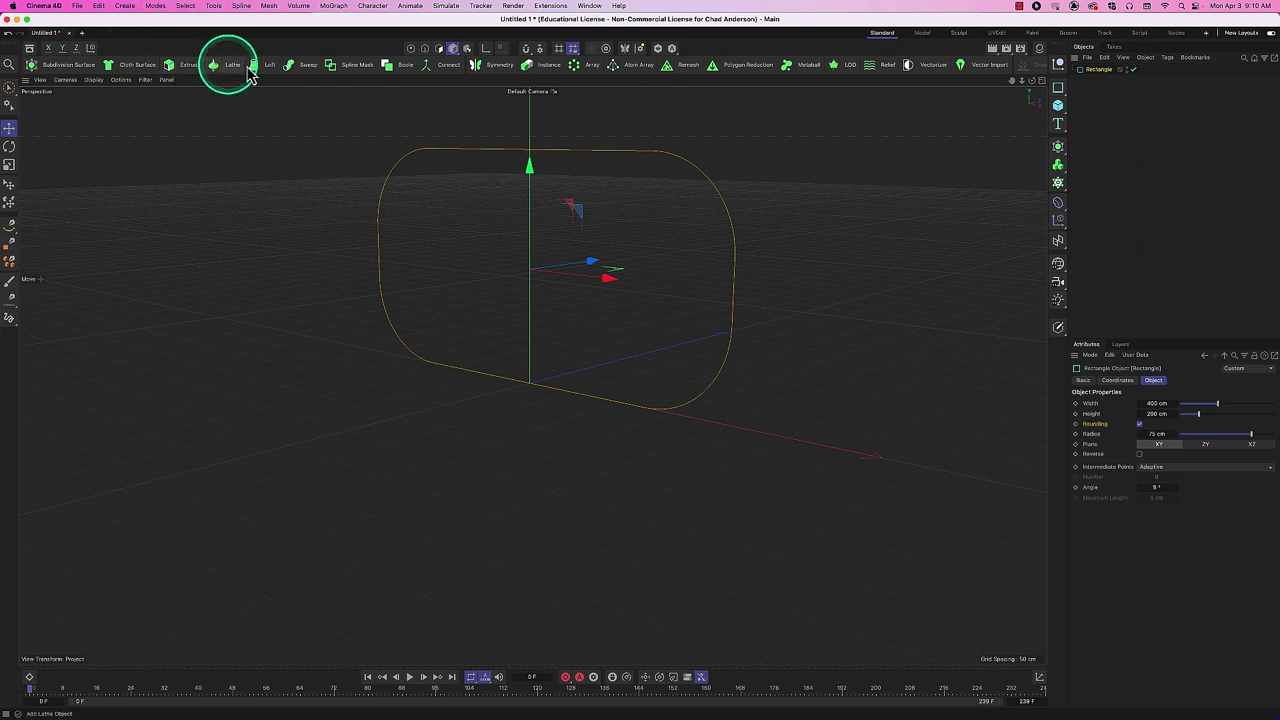
Add an Extrude generator to the scene.
left_click(188, 70)
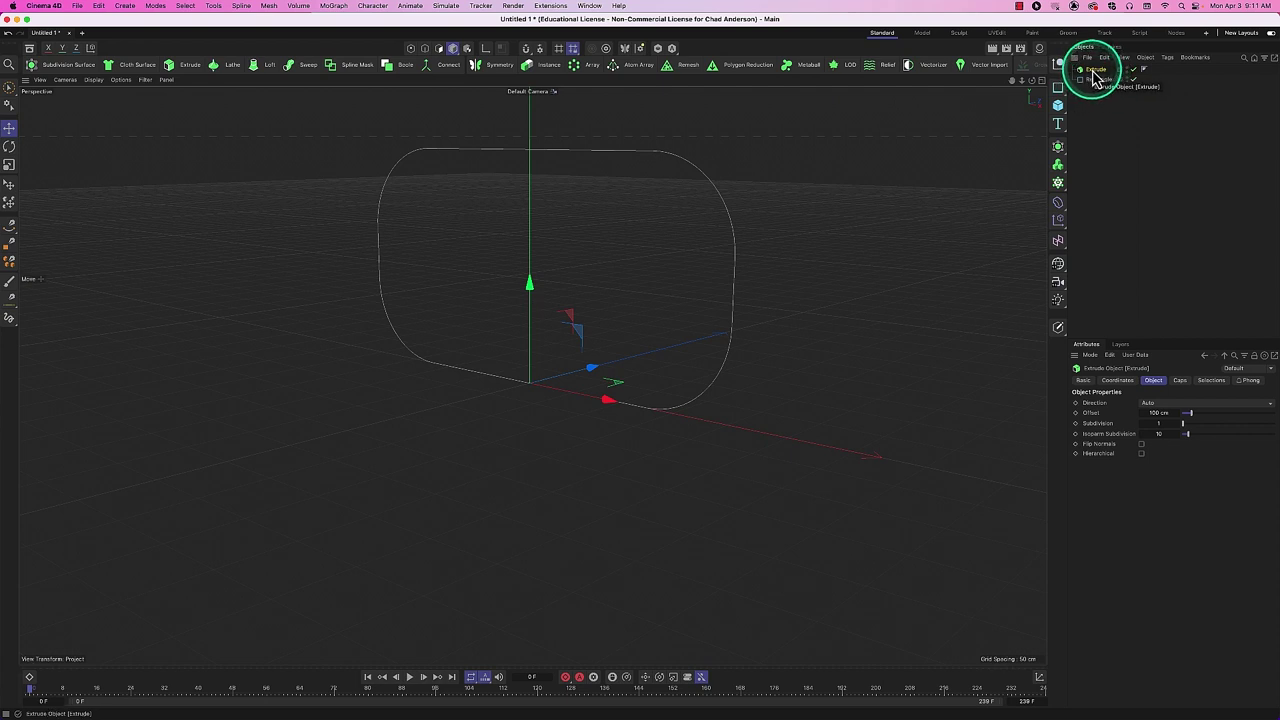
Try nesting the Extrude under the rectangle spline, and move it back out above the rectangle in the hierarchy.
left_click(1094, 70)
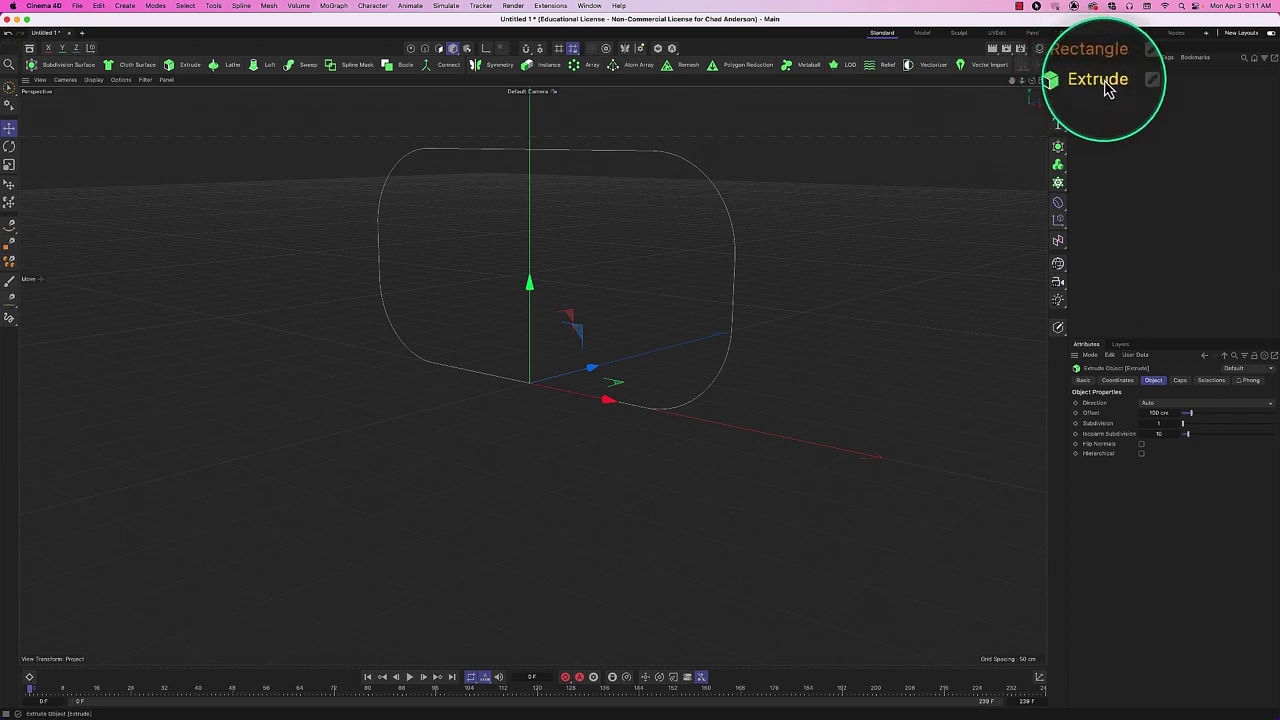
left_click(863, 272)
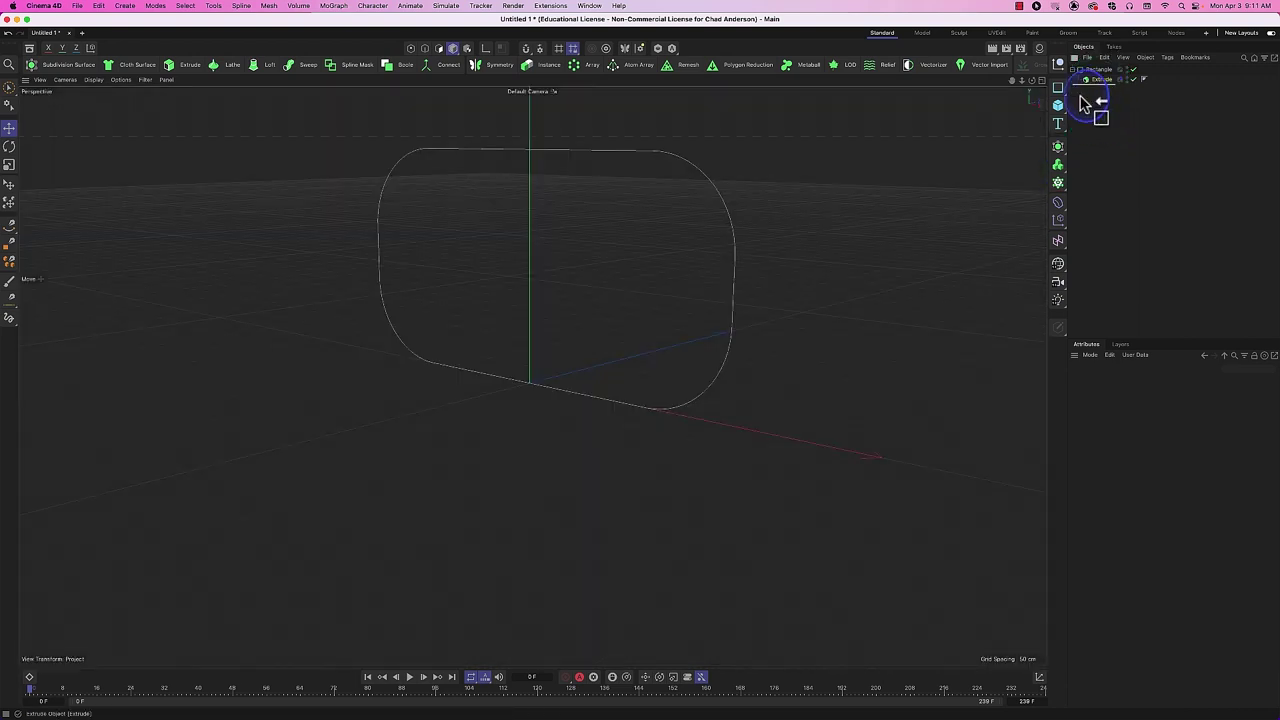
left_click_drag(1083, 103, 1083, 107)
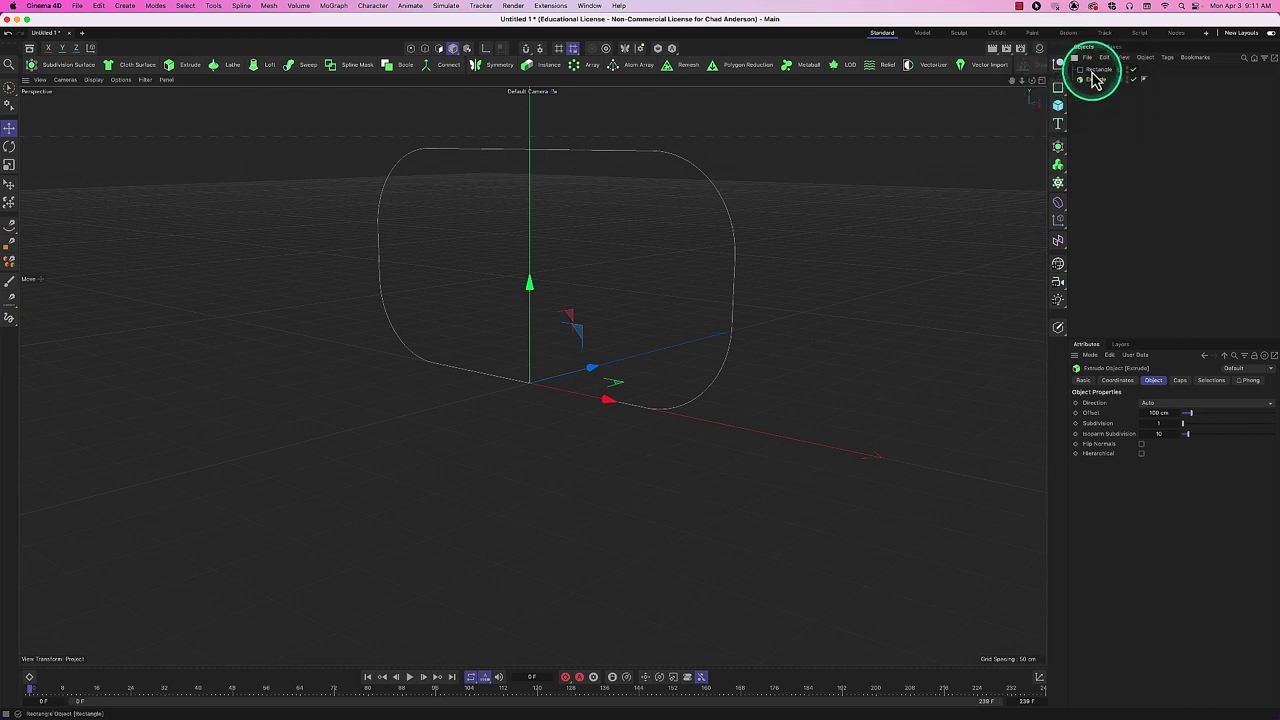
left_click_drag(1098, 100, 1097, 97)
left_click(1092, 70)
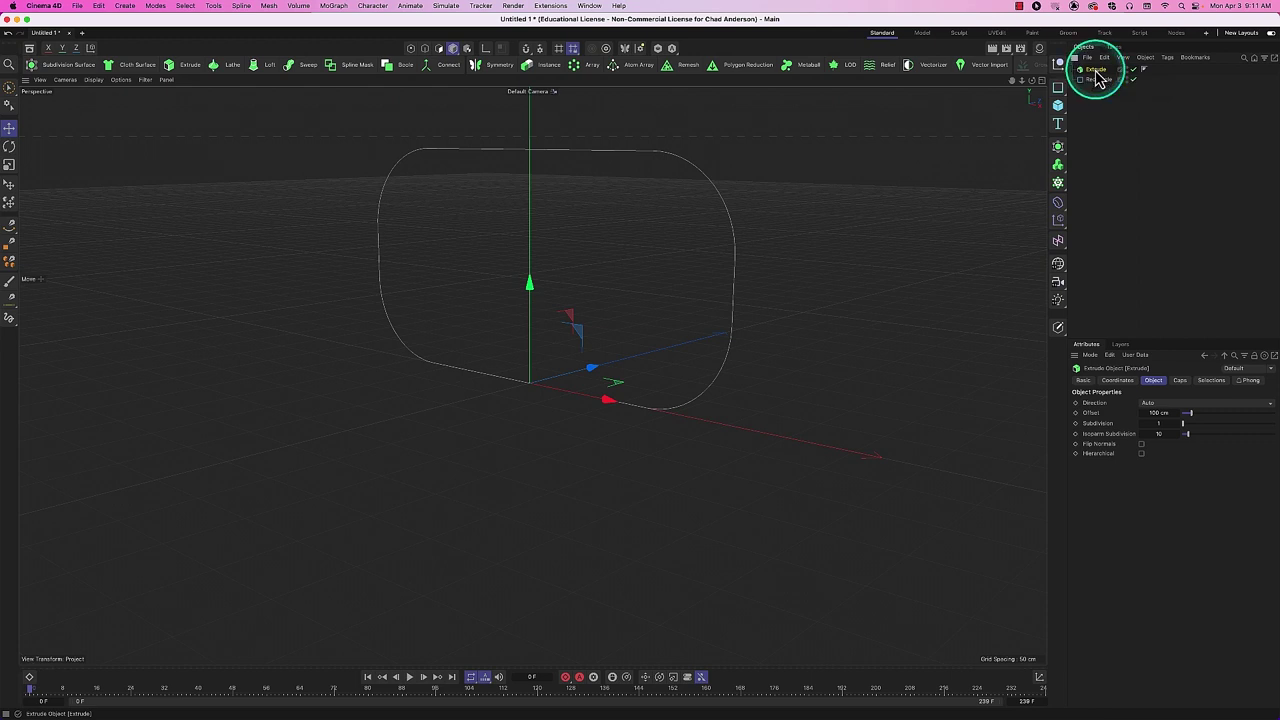
Make the rectangle spline a child of the Extrude generator so that it is extruded into a solid.
left_click(1102, 80)
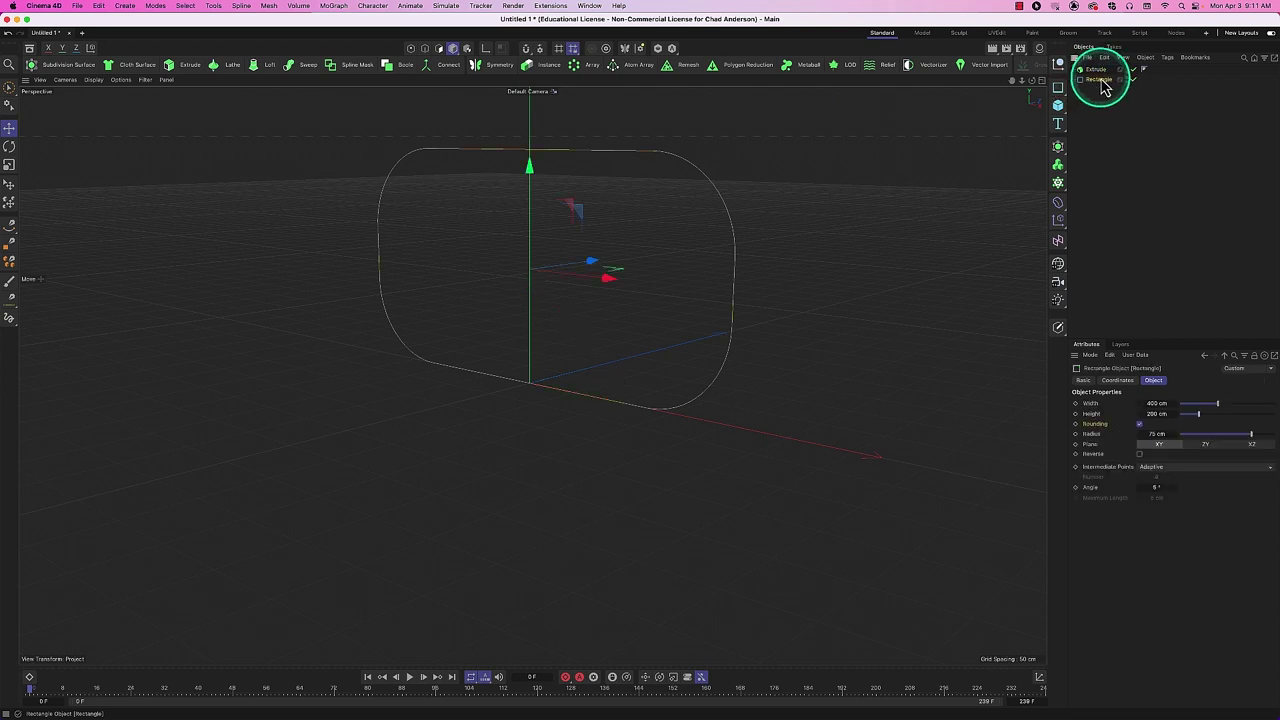
left_click(1097, 70)
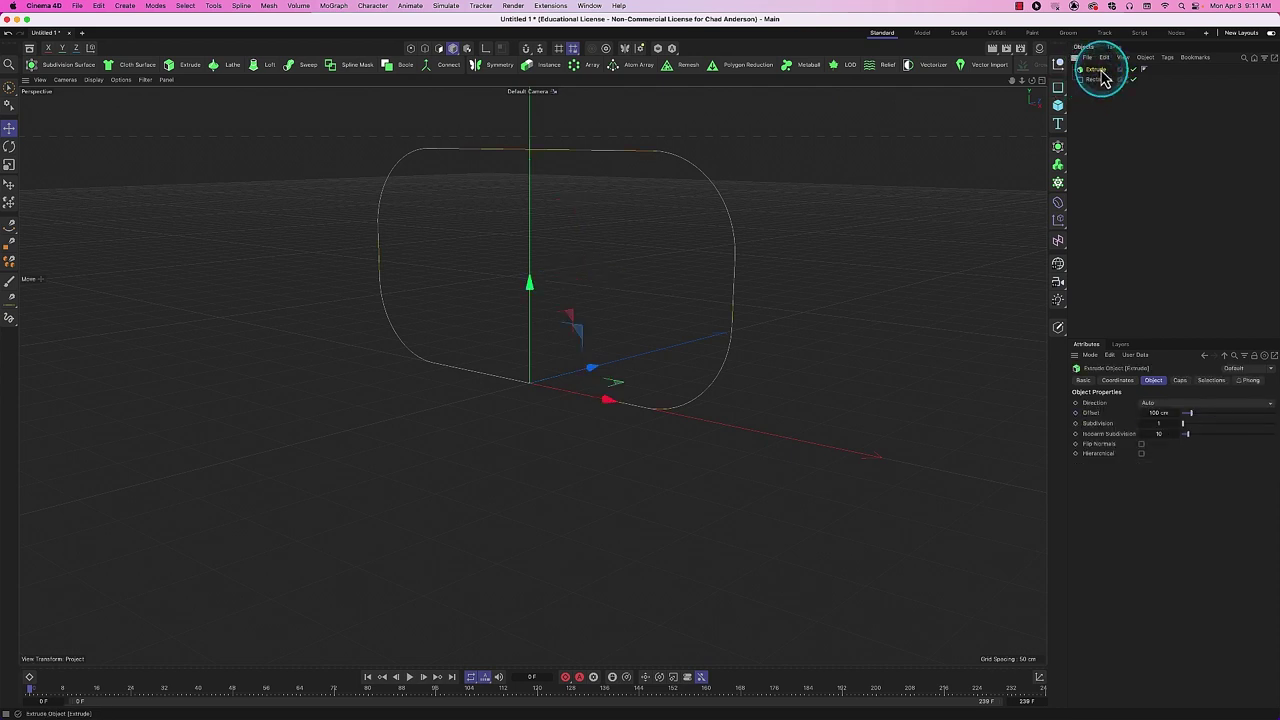
left_click(1095, 80)
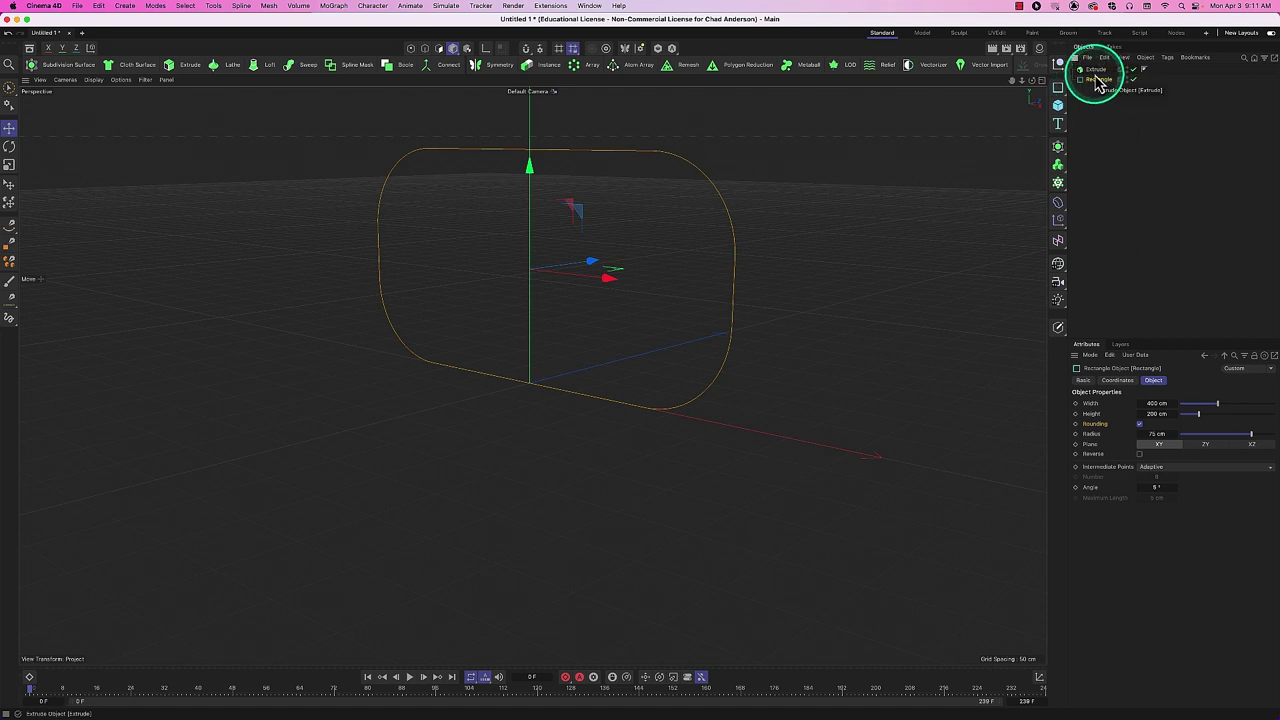
left_click_drag(1112, 82, 1095, 70)
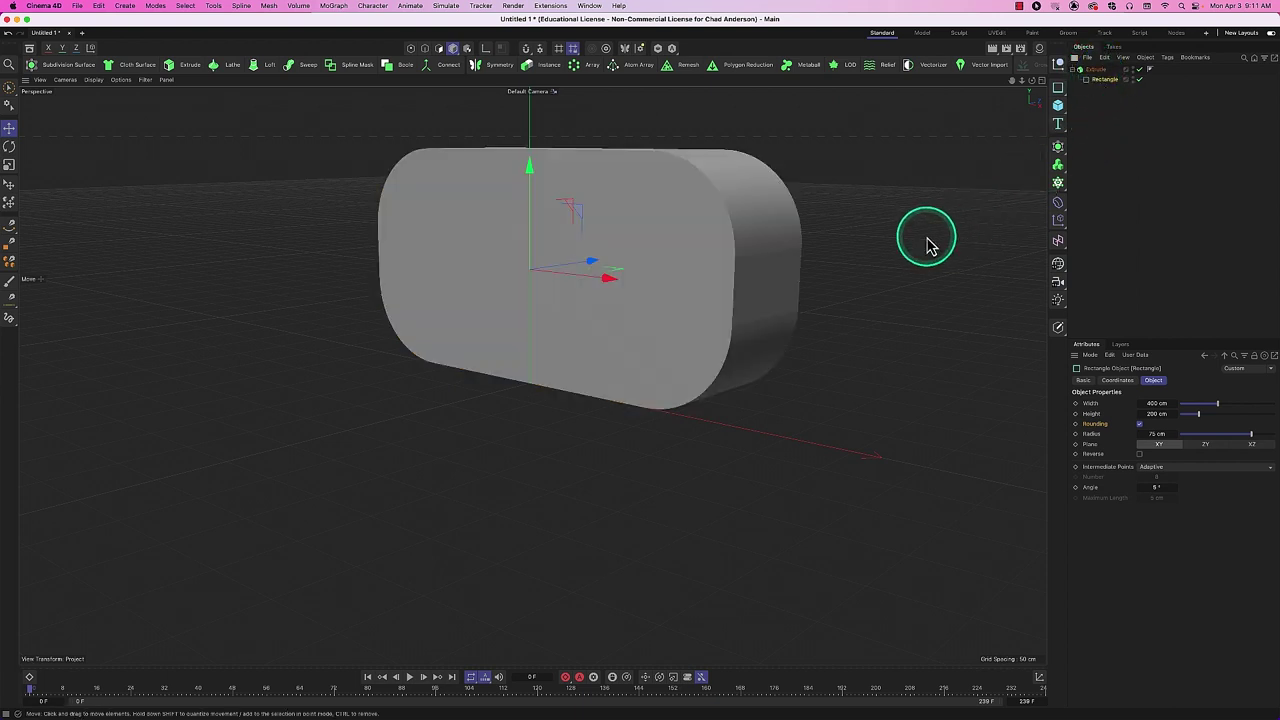
Try other radius, height and width values on the nested rectangle, and restore the width to 400 cm, height to 200 cm and radius to 75 cm.
left_click_drag(786, 263, 689, 317, "alt")
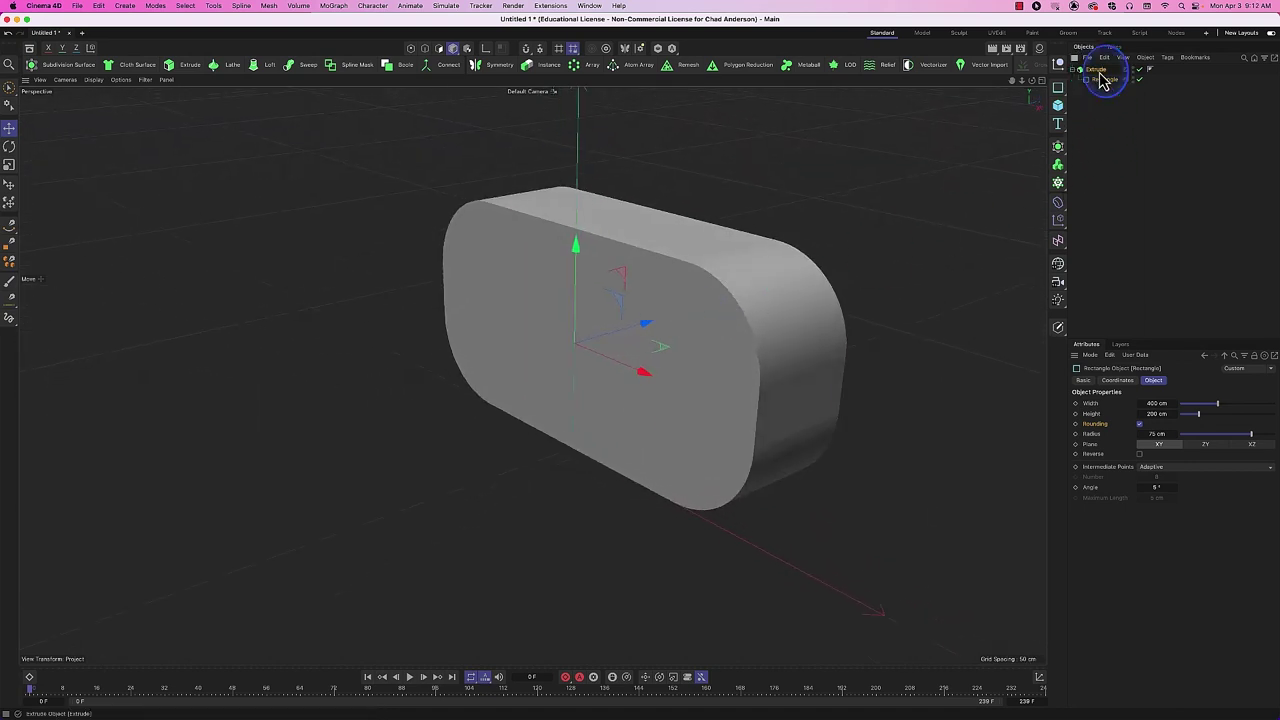
left_click(1100, 72)
left_click(1137, 250)
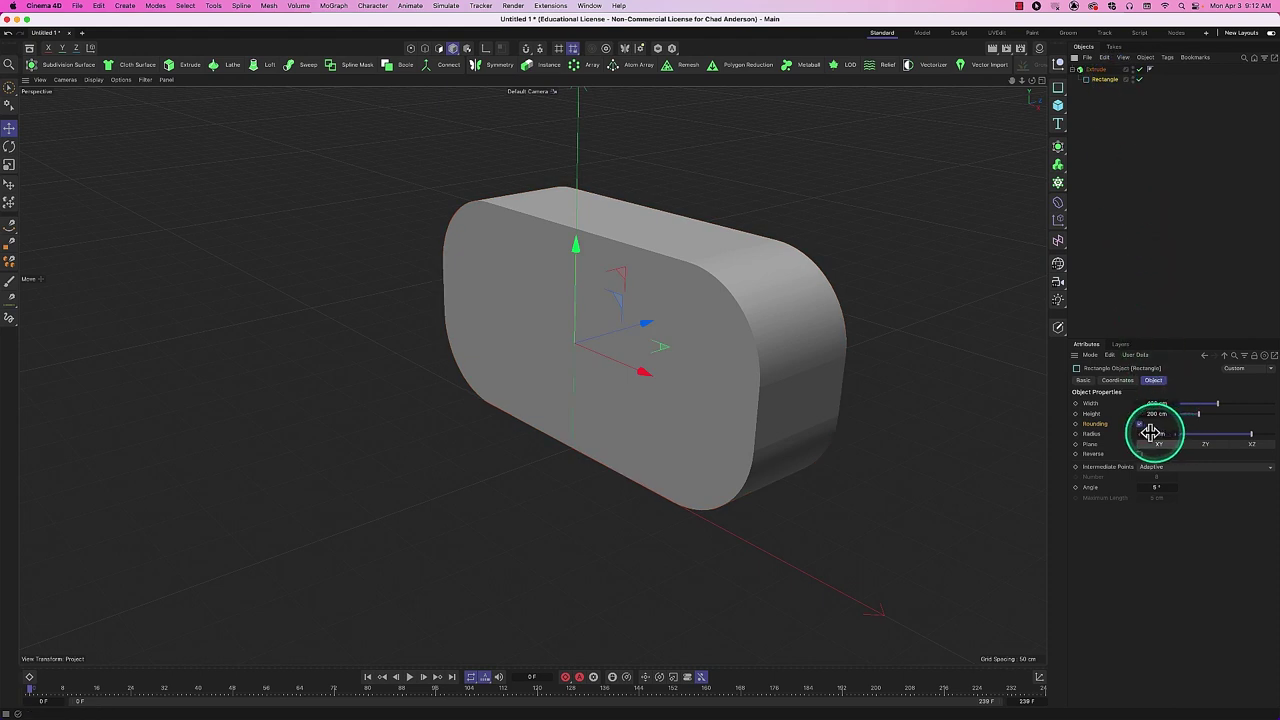
mouse_move(1152, 434)
left_mouse_down()
mouse_move(1170, 413)
mouse_move(1129, 403)
mouse_move(1156, 414)
left_mouse_up()
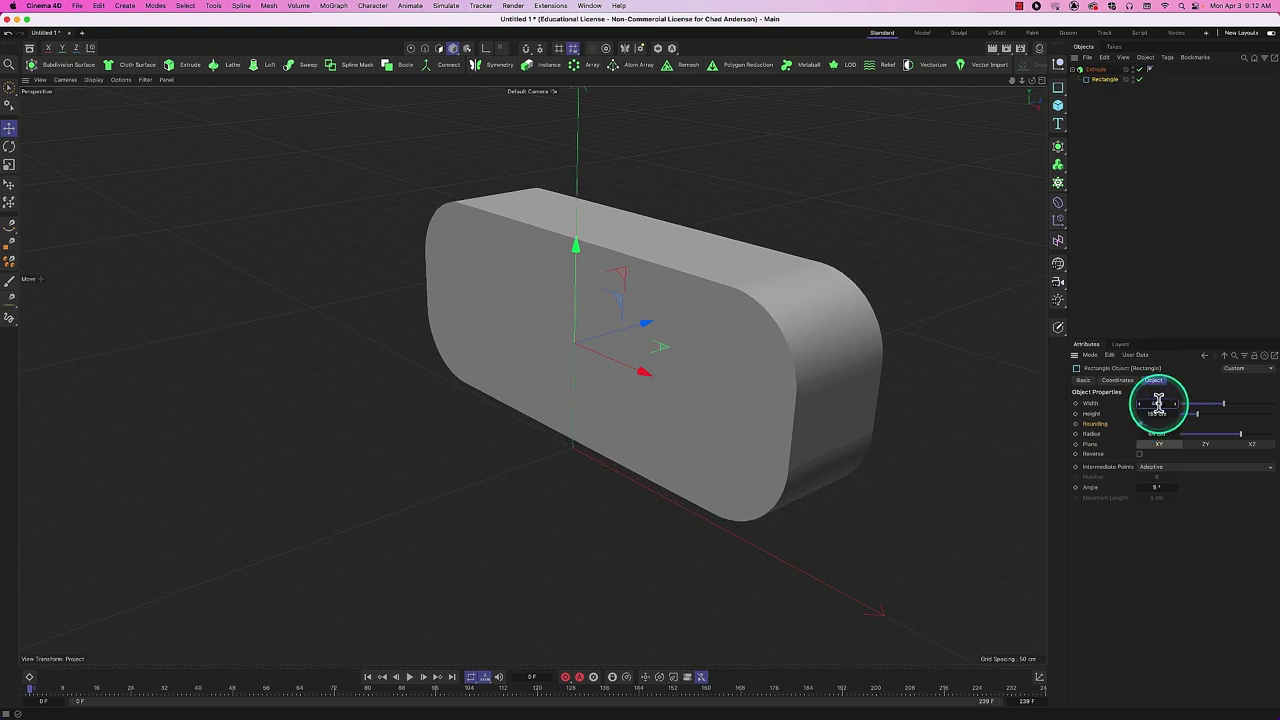
left_click_drag(1158, 402, 1158, 403)
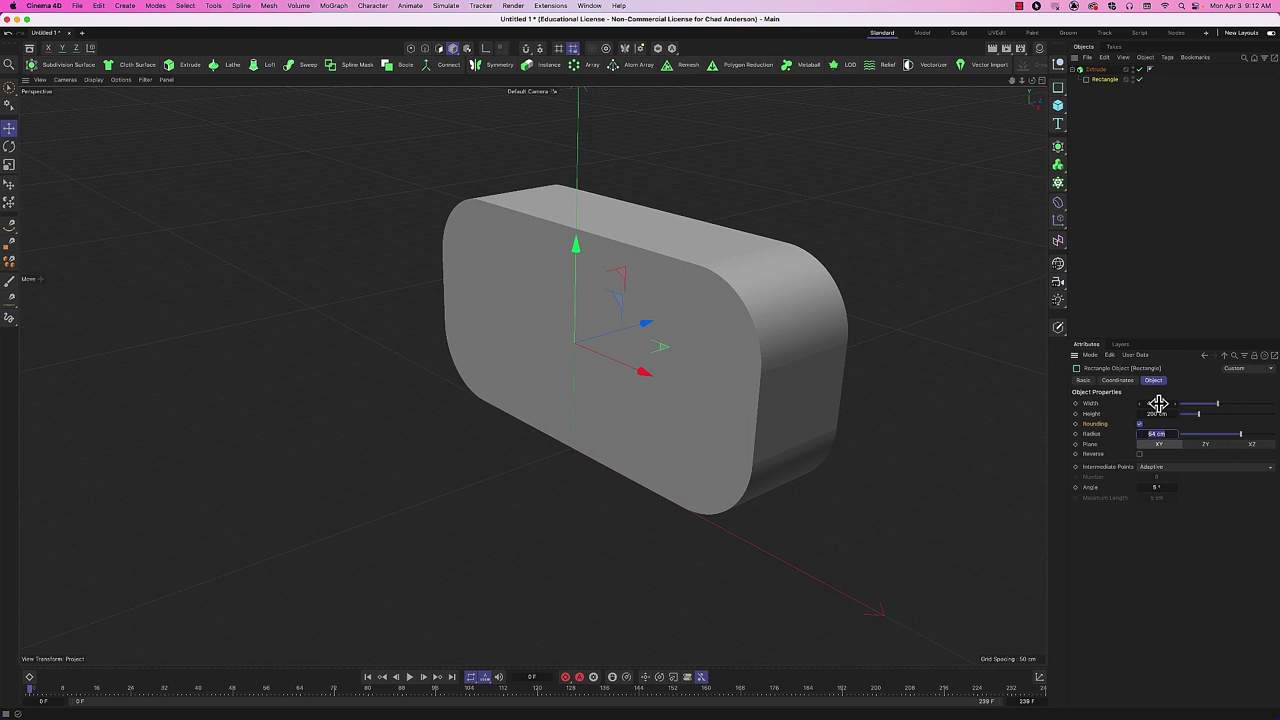
type("75")
key("Return")
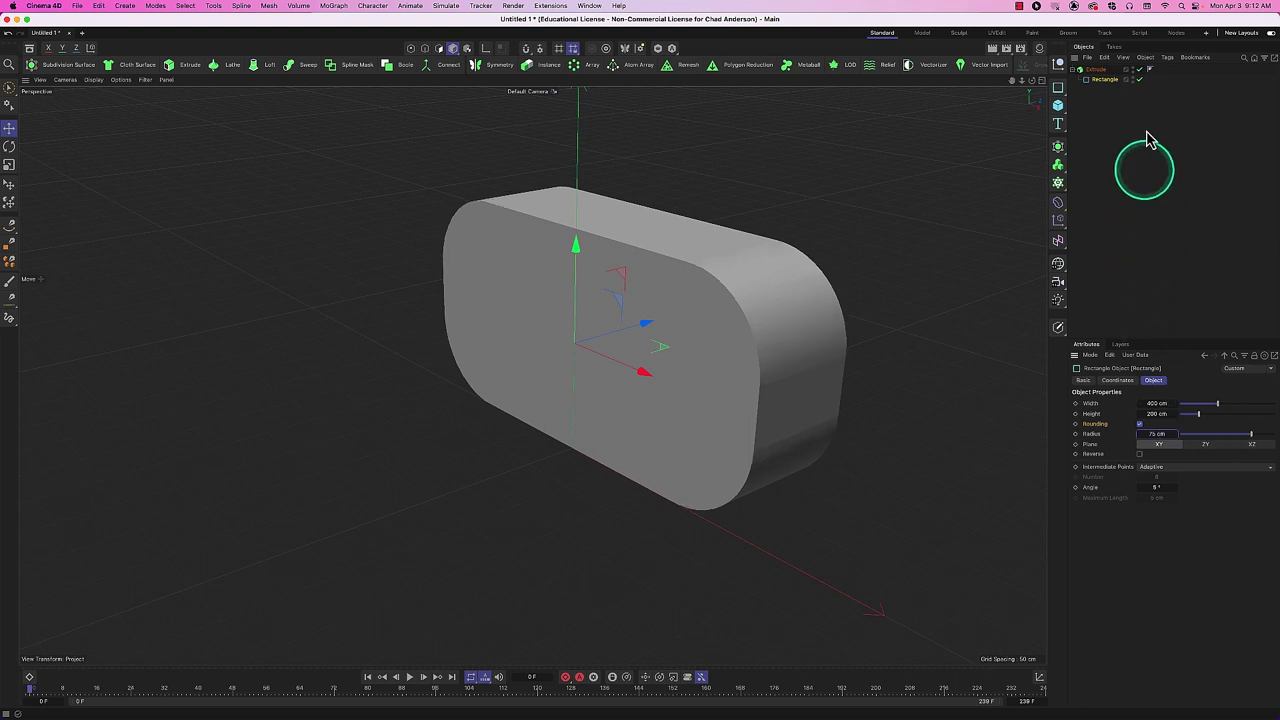
Review the Extrude generator's basic and object properties, and disable the generator.
left_click(1116, 69)
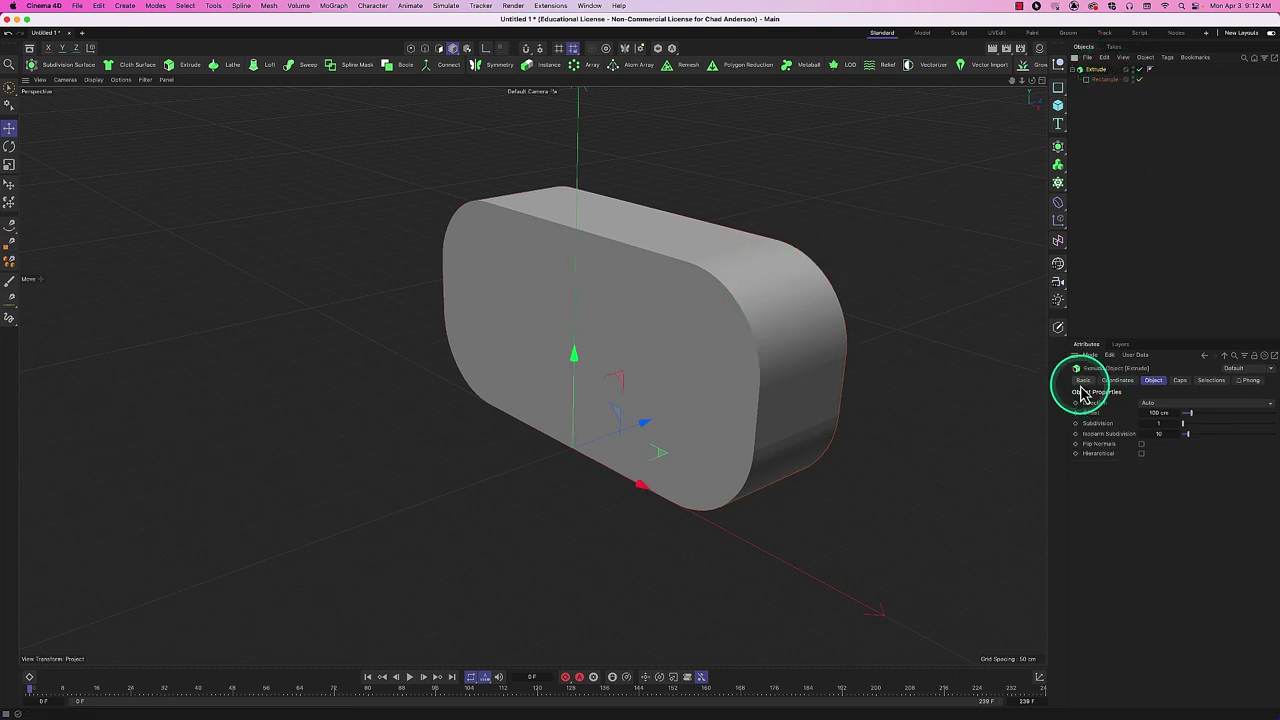
left_click(1115, 382)
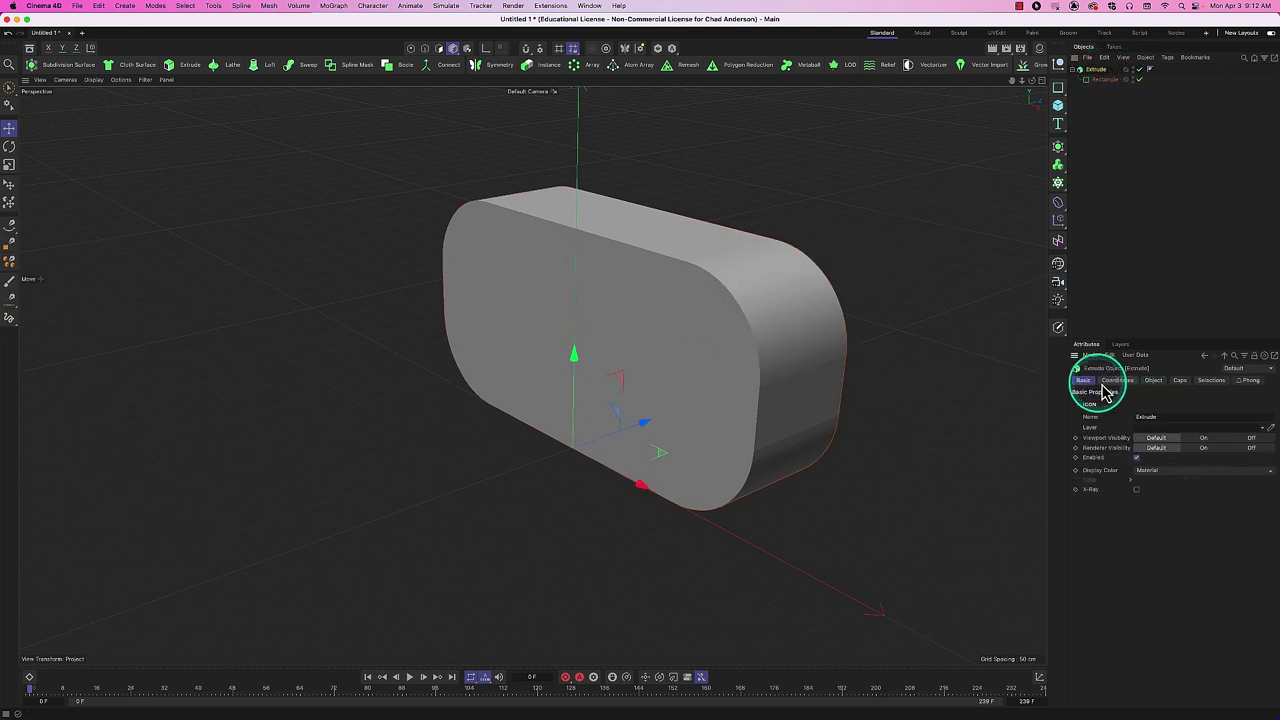
left_click(1153, 381)
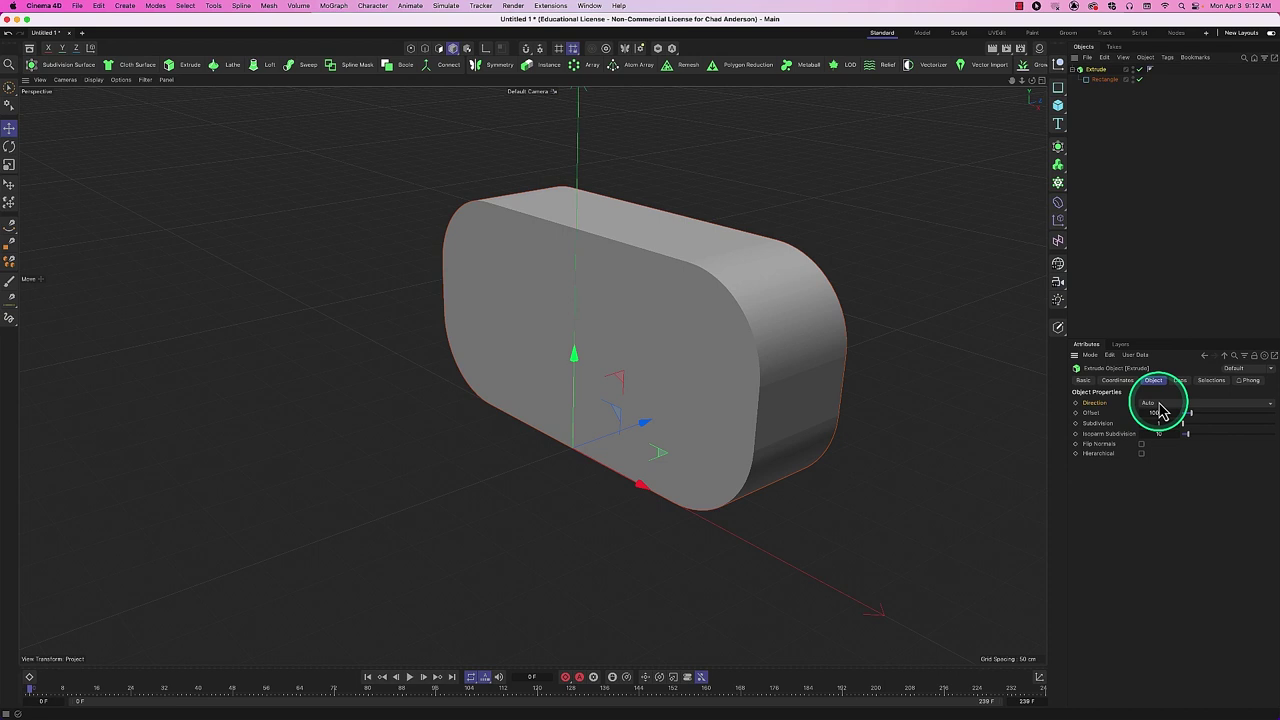
left_click(1146, 70)
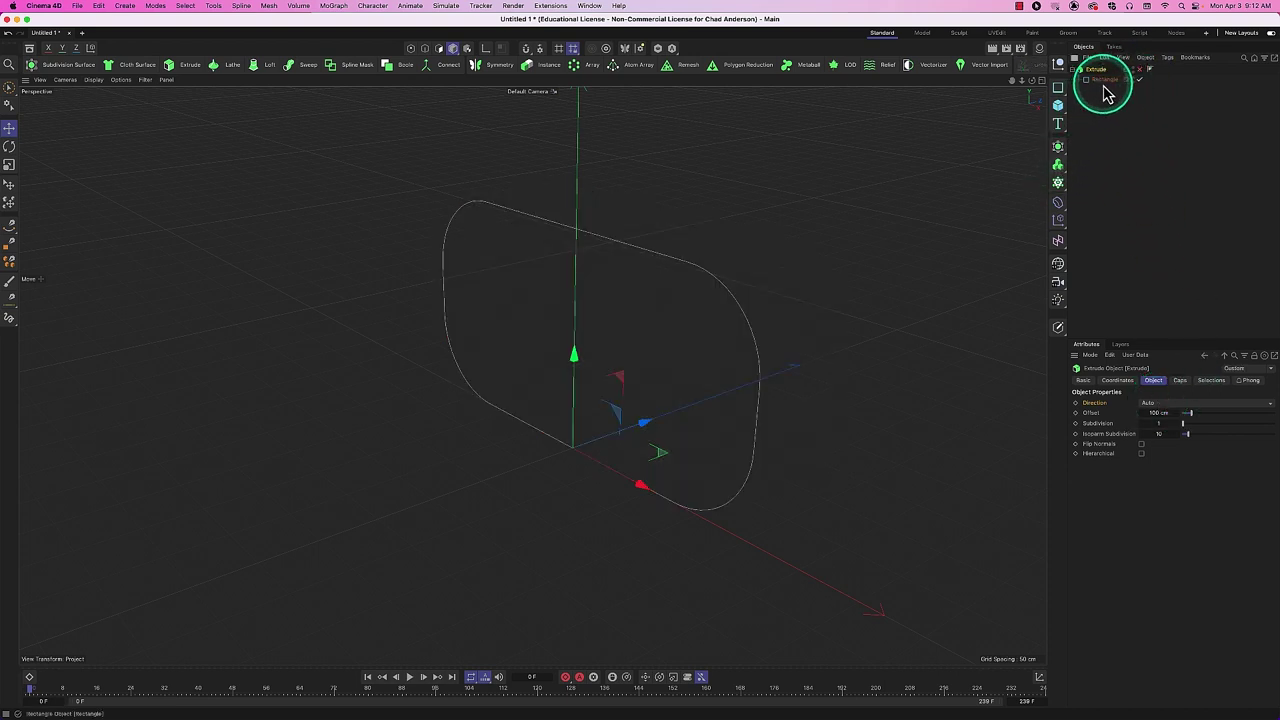
Check the nested rectangle's properties, re-enable the Extrude generator and select it.
left_click(1104, 80)
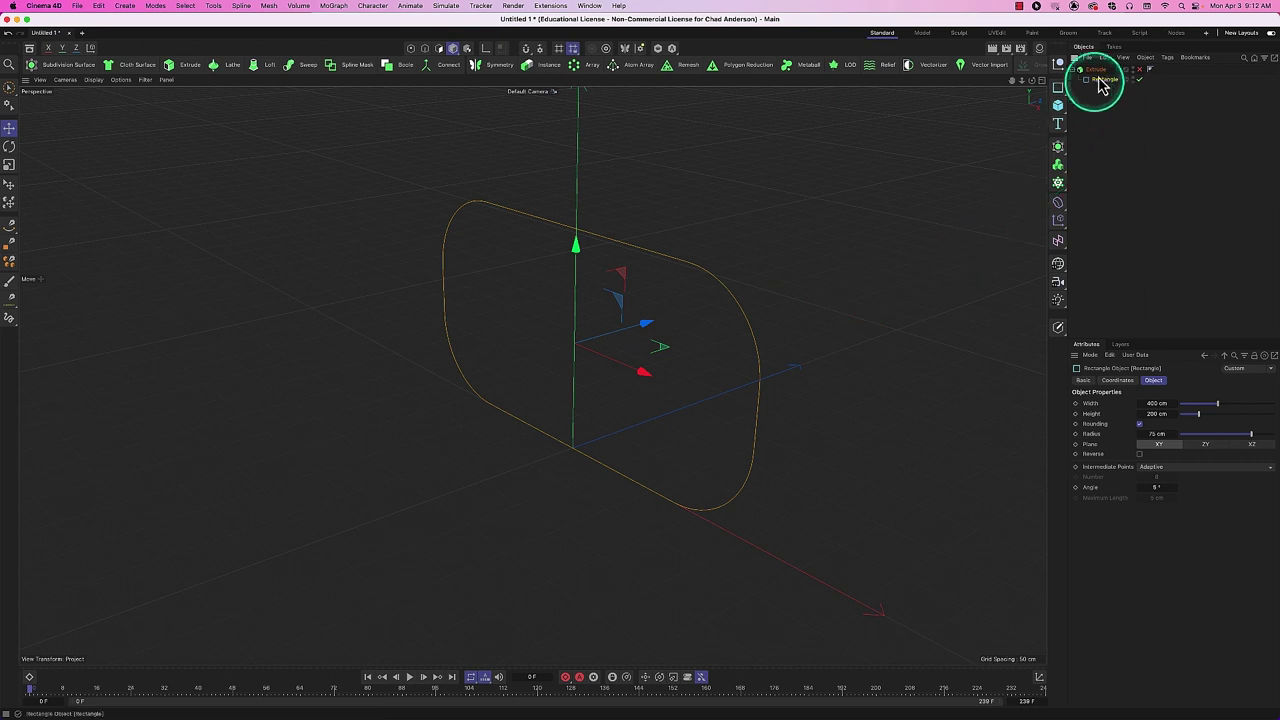
left_click(1145, 70)
left_click(1096, 69)
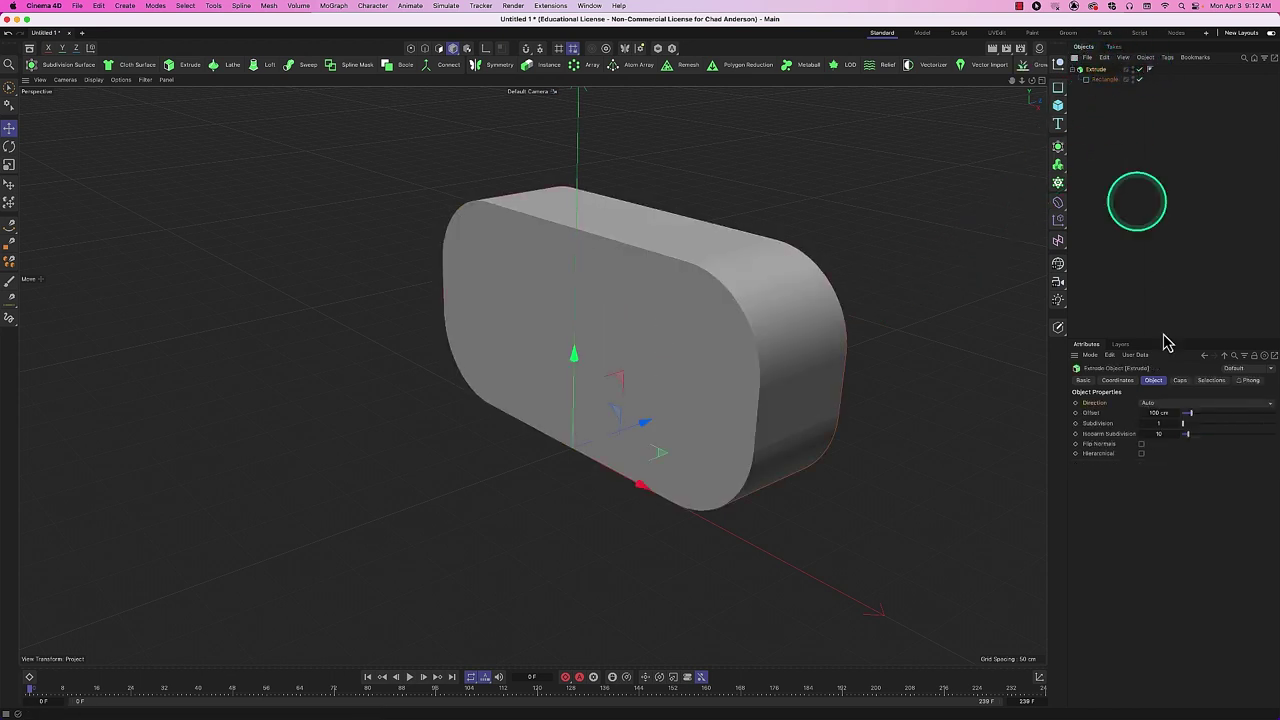
Compare the Z, Y, X and Auto extrusion directions on the rounded rectangle, and leave the direction set to Z.
left_click(1183, 404)
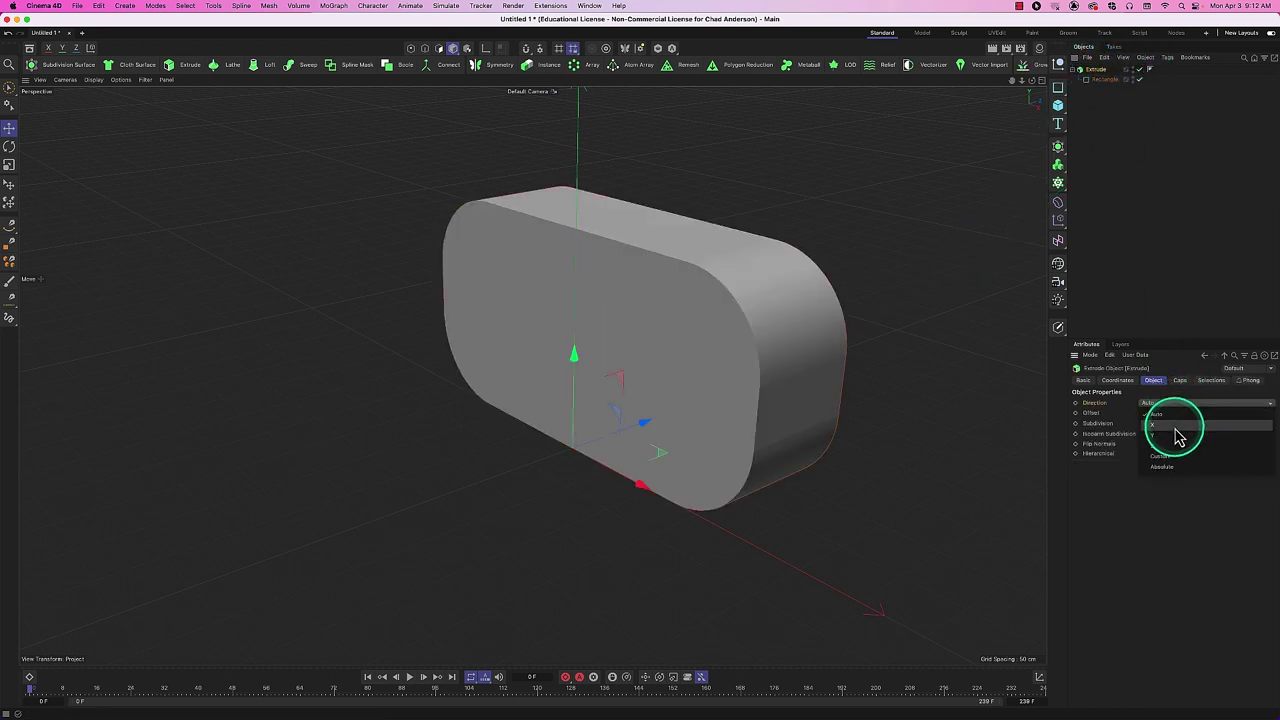
left_click(1175, 452)
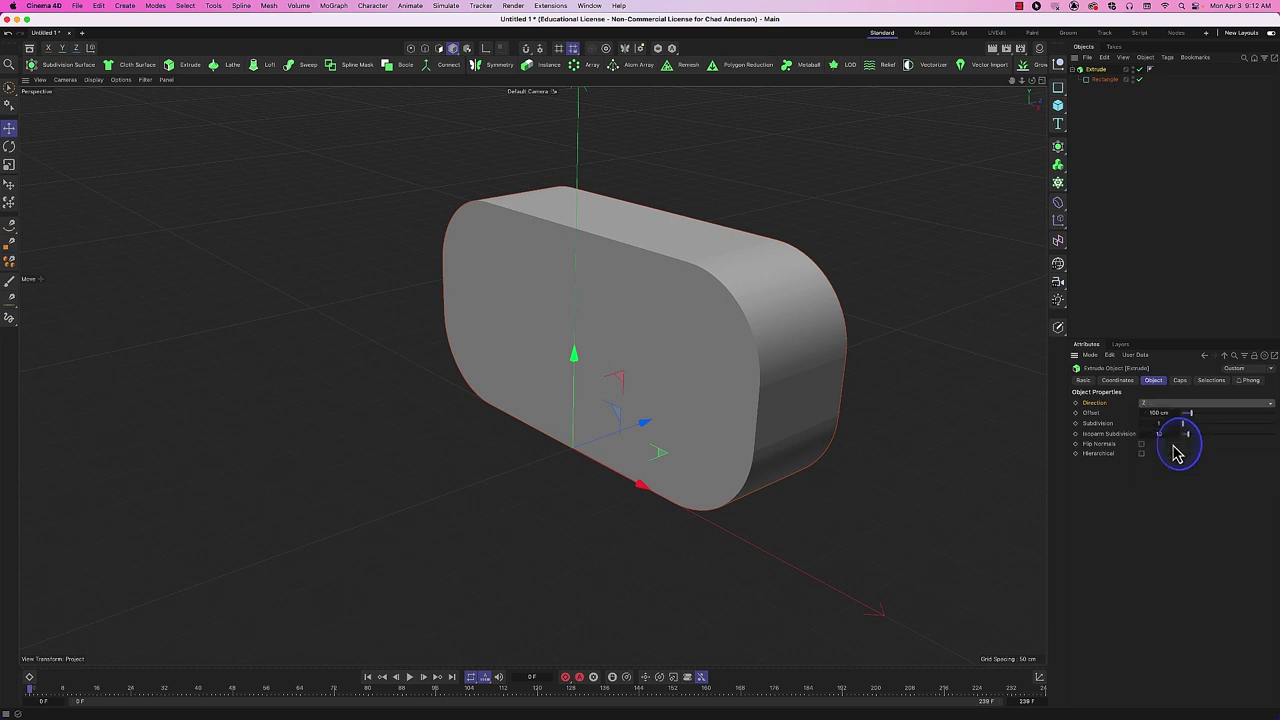
left_click(1168, 405)
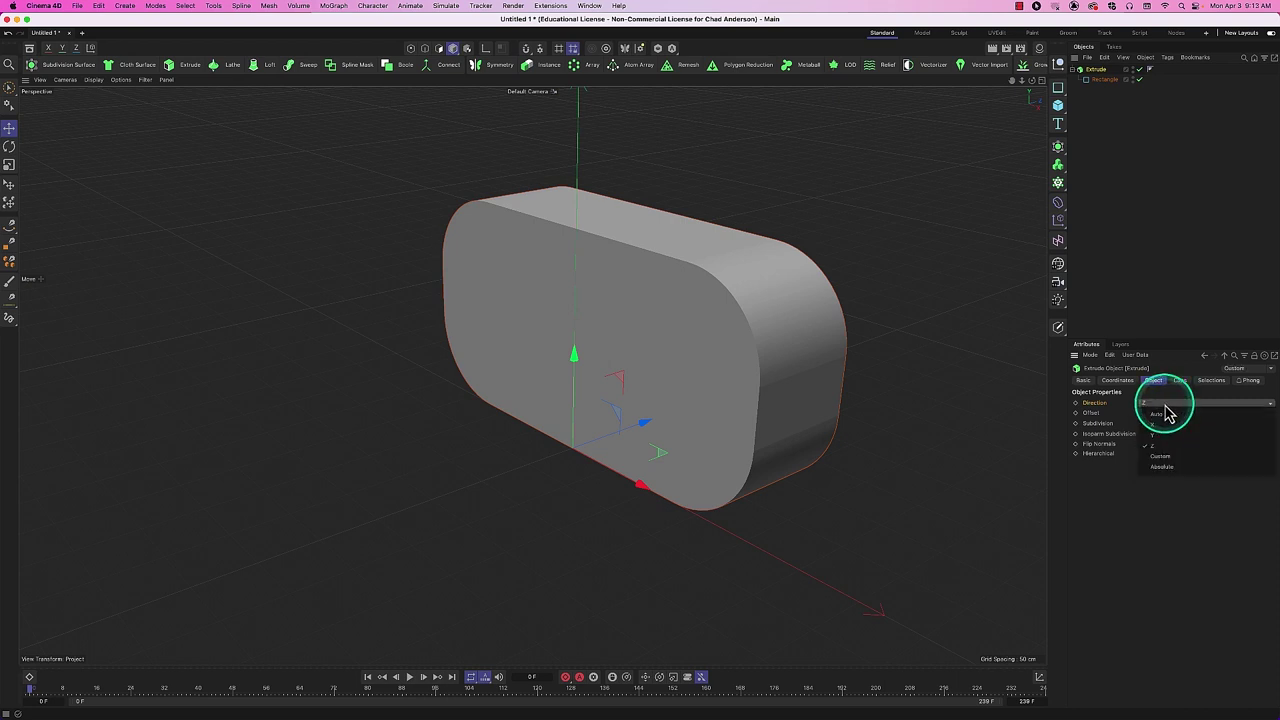
left_click(1165, 443)
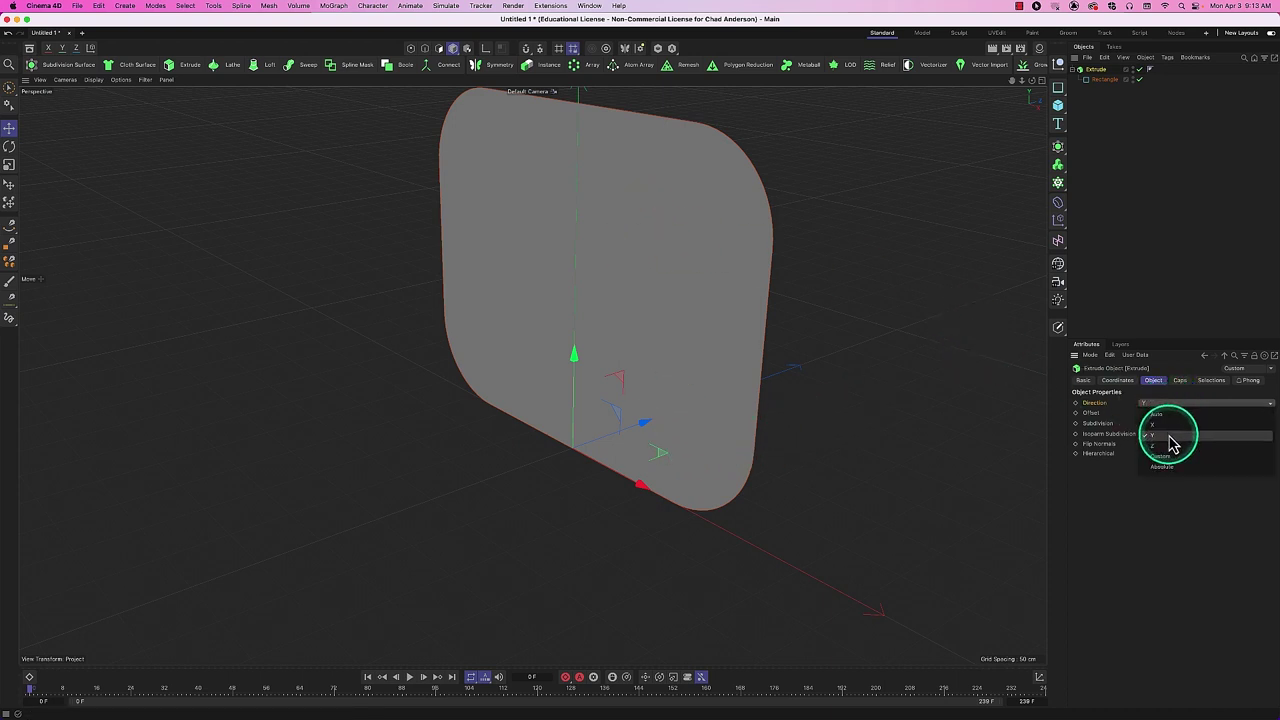
left_click(1168, 424)
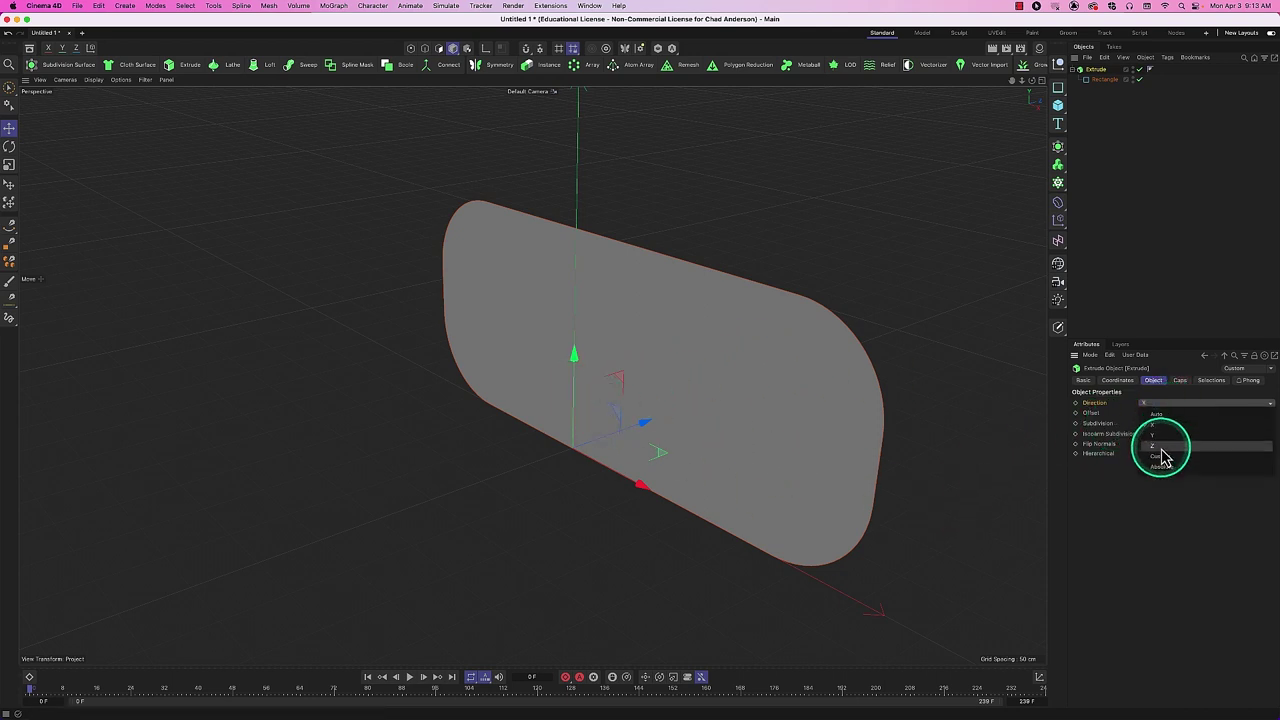
left_click(1161, 449)
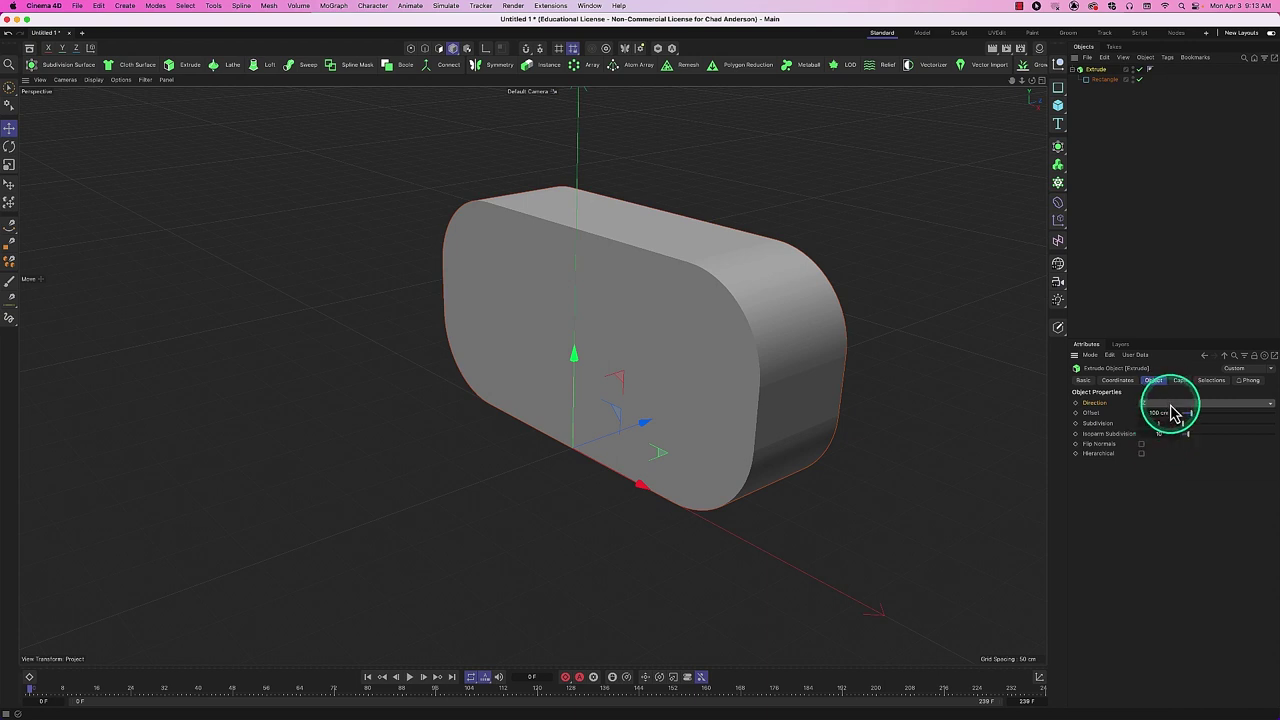
left_click(1170, 404)
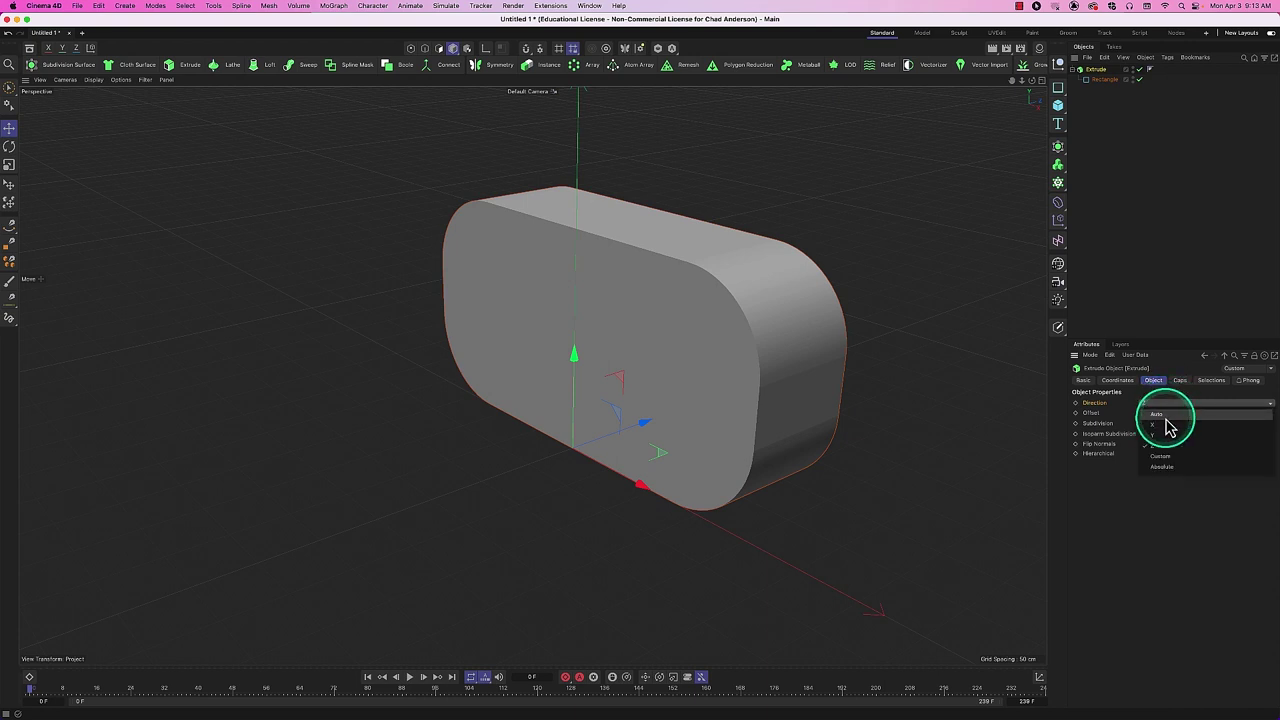
left_click(1194, 403)
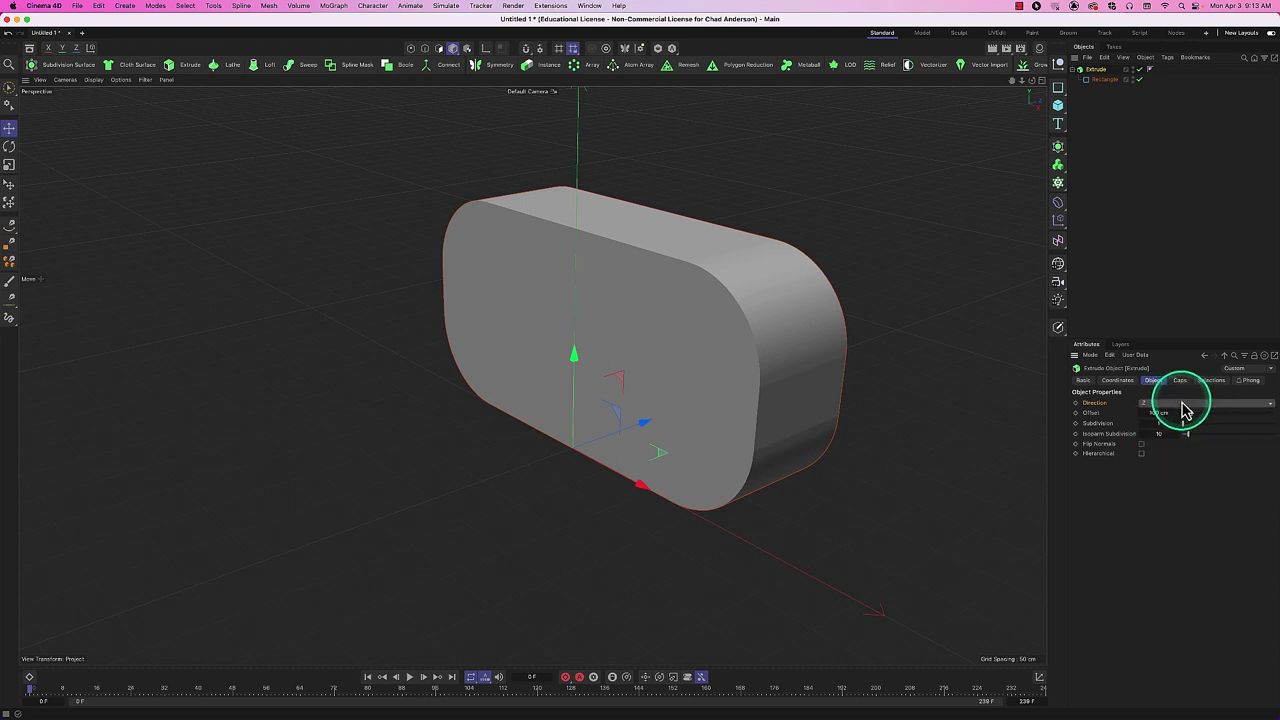
left_click(1183, 403)
left_click(1185, 419)
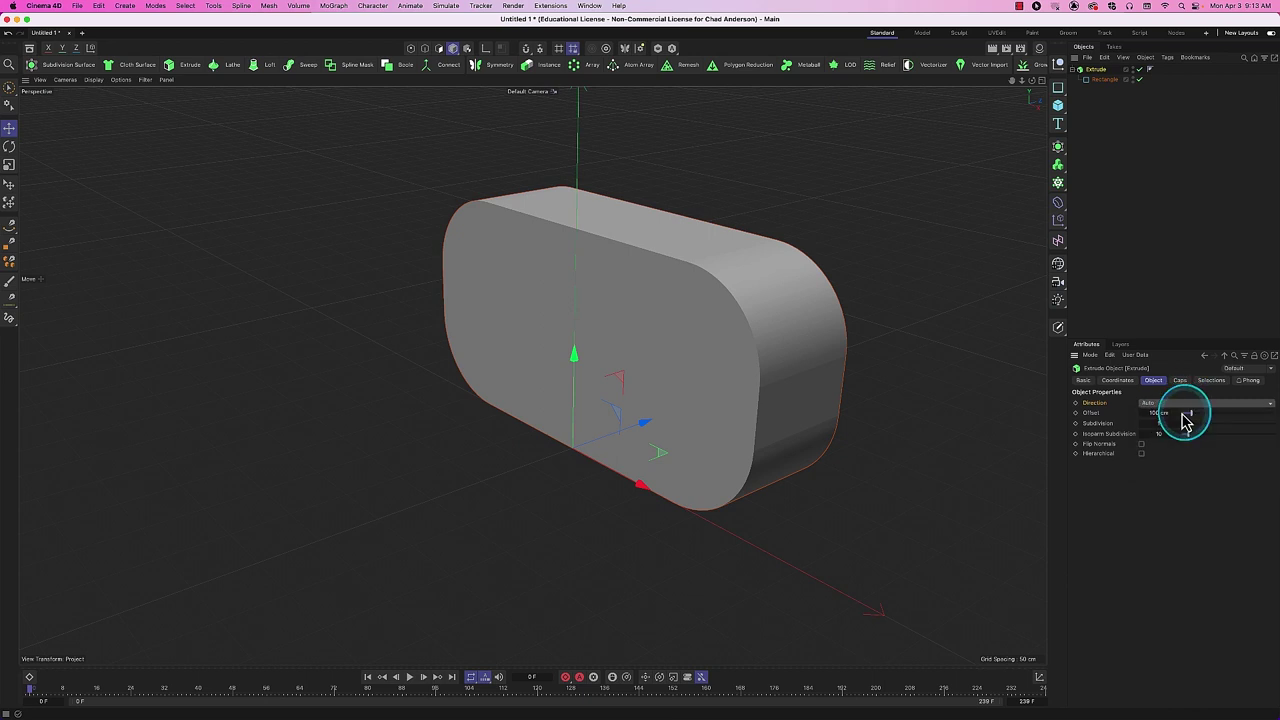
left_click(1160, 403)
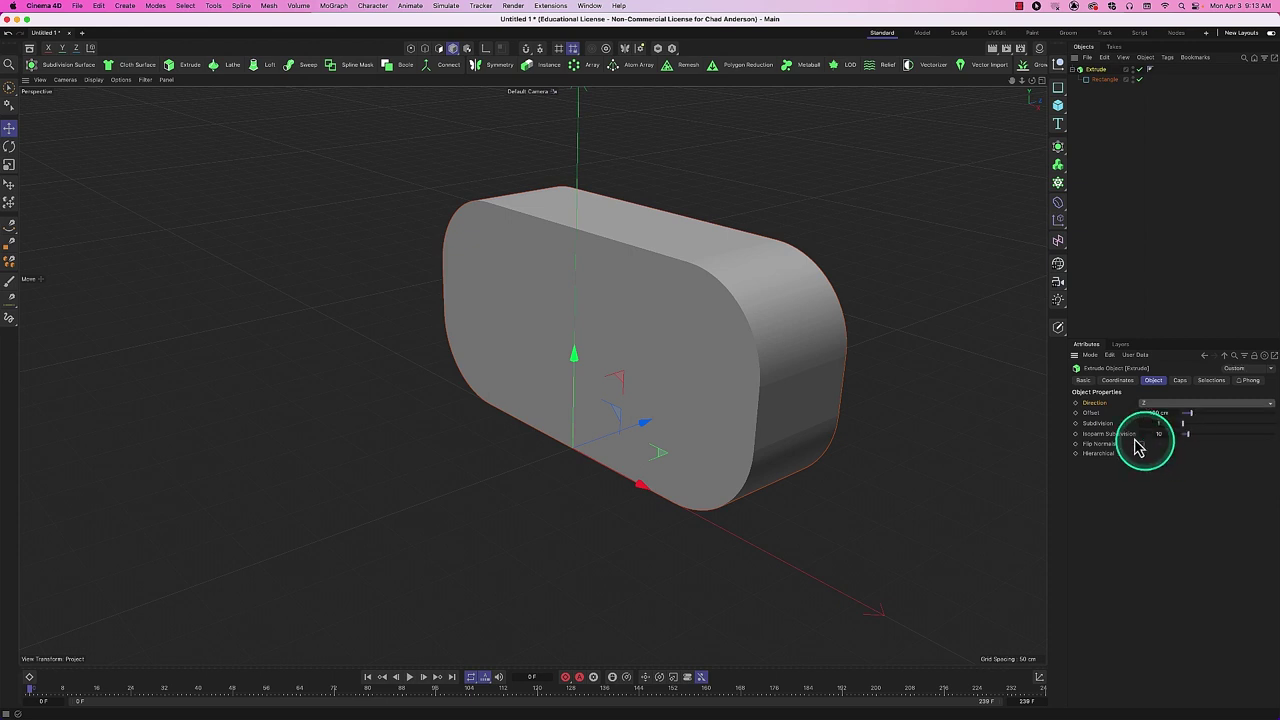
Set the offset of the rounded rectangle's Extrude to 50 cm.
left_click(1091, 413)
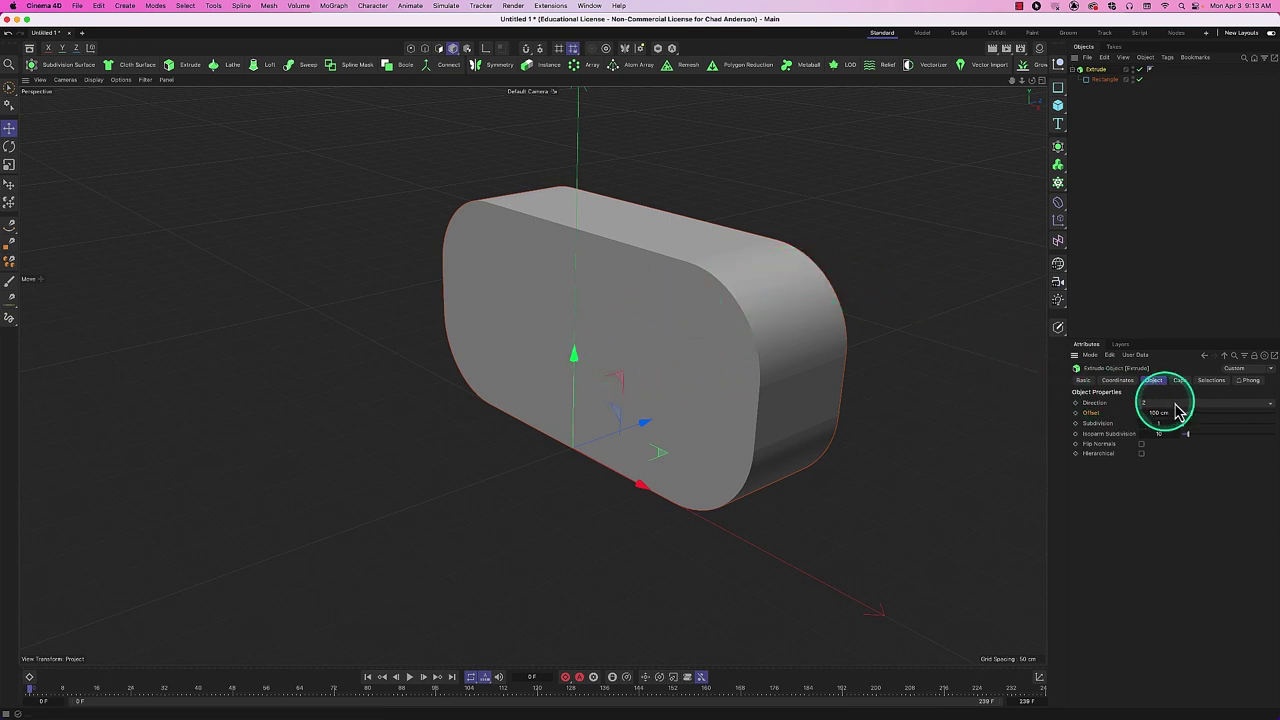
mouse_move(1180, 415)
left_mouse_down()
mouse_move(1166, 414)
mouse_move(1183, 412)
left_mouse_up()
double_click(1159, 411)
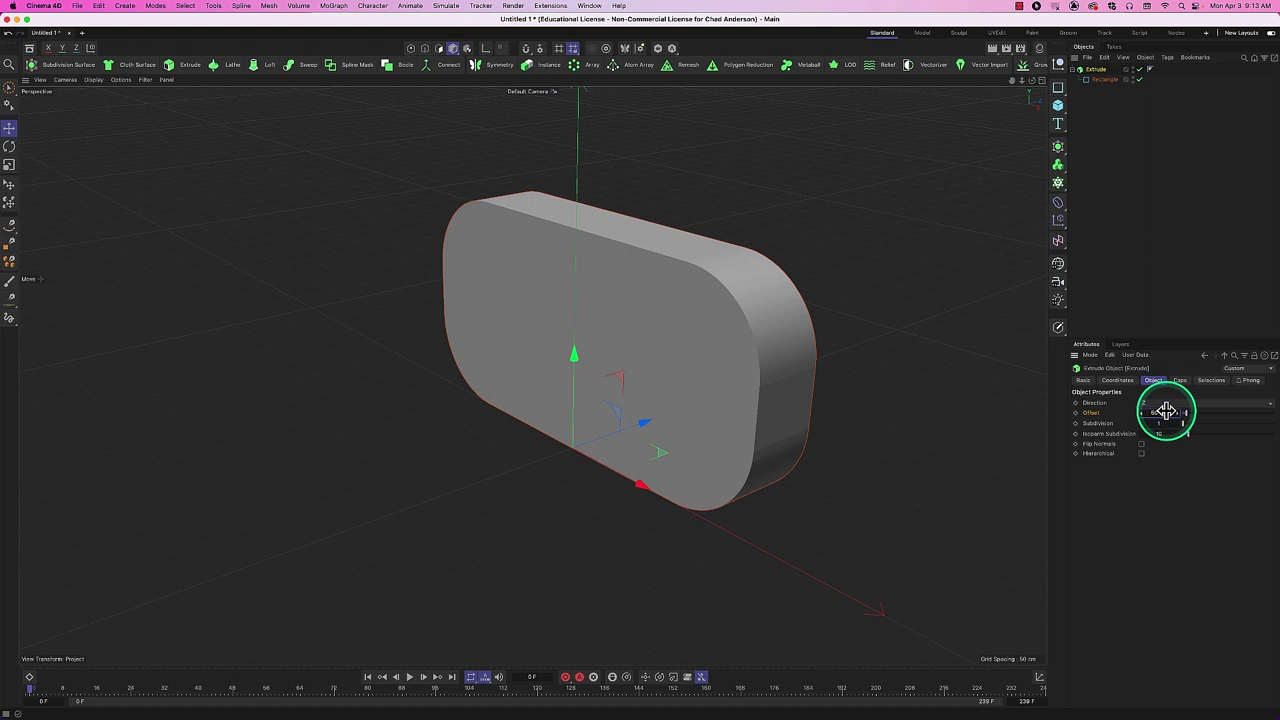
type("50")
key("Return")
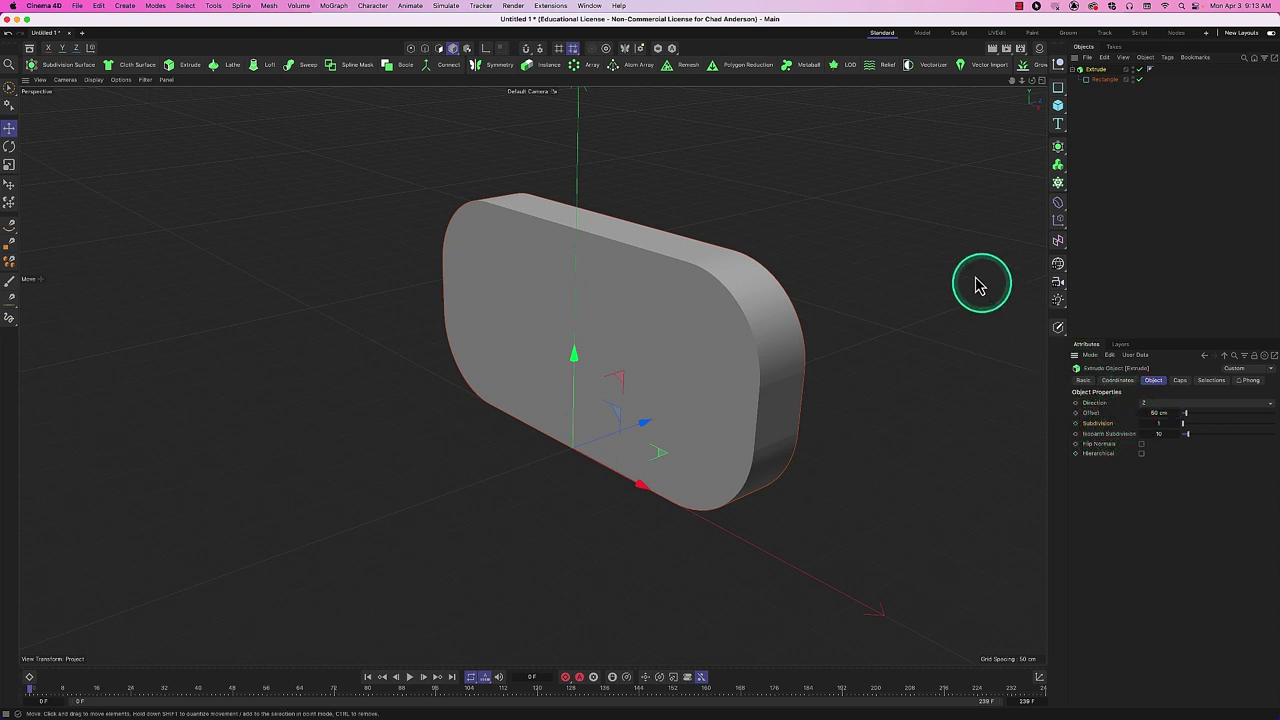
Show the mesh lines over the shaded model, and raise the Extrude's subdivision to 3 and further in small increments.
key("n")
key("b")
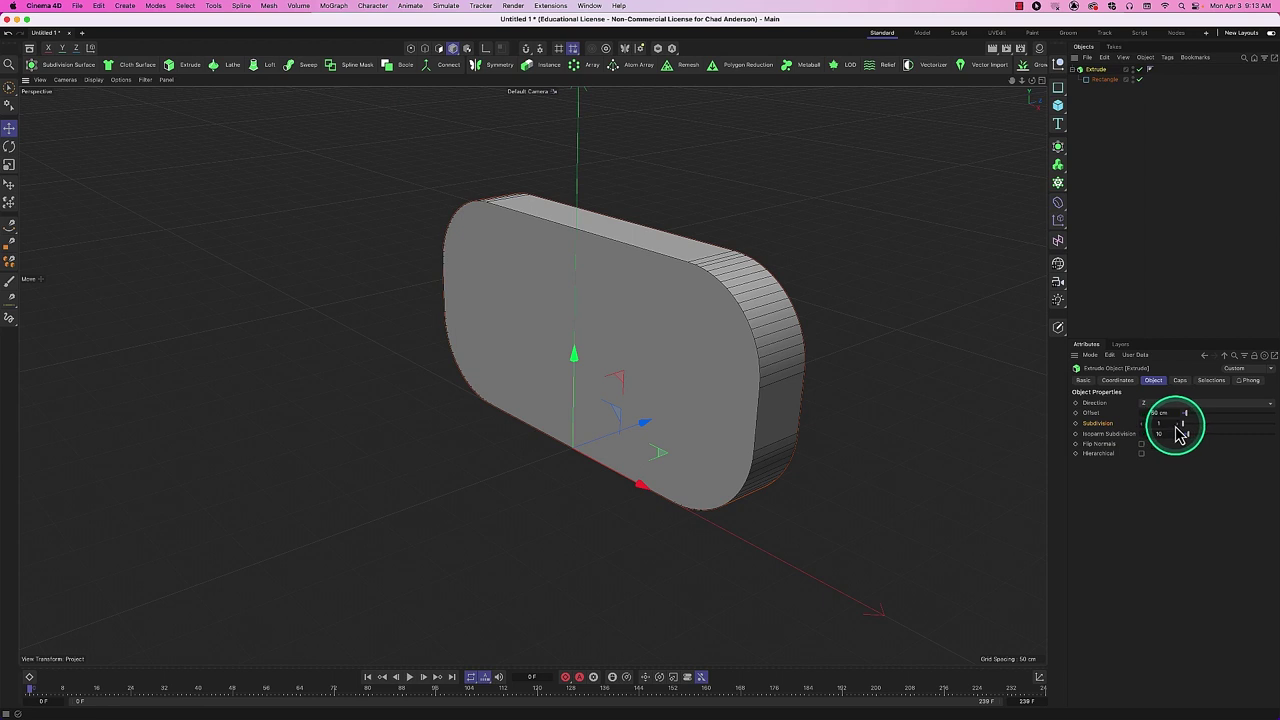
mouse_move(1182, 426)
left_mouse_down()
mouse_move(1147, 431)
mouse_move(1180, 432)
left_mouse_up()
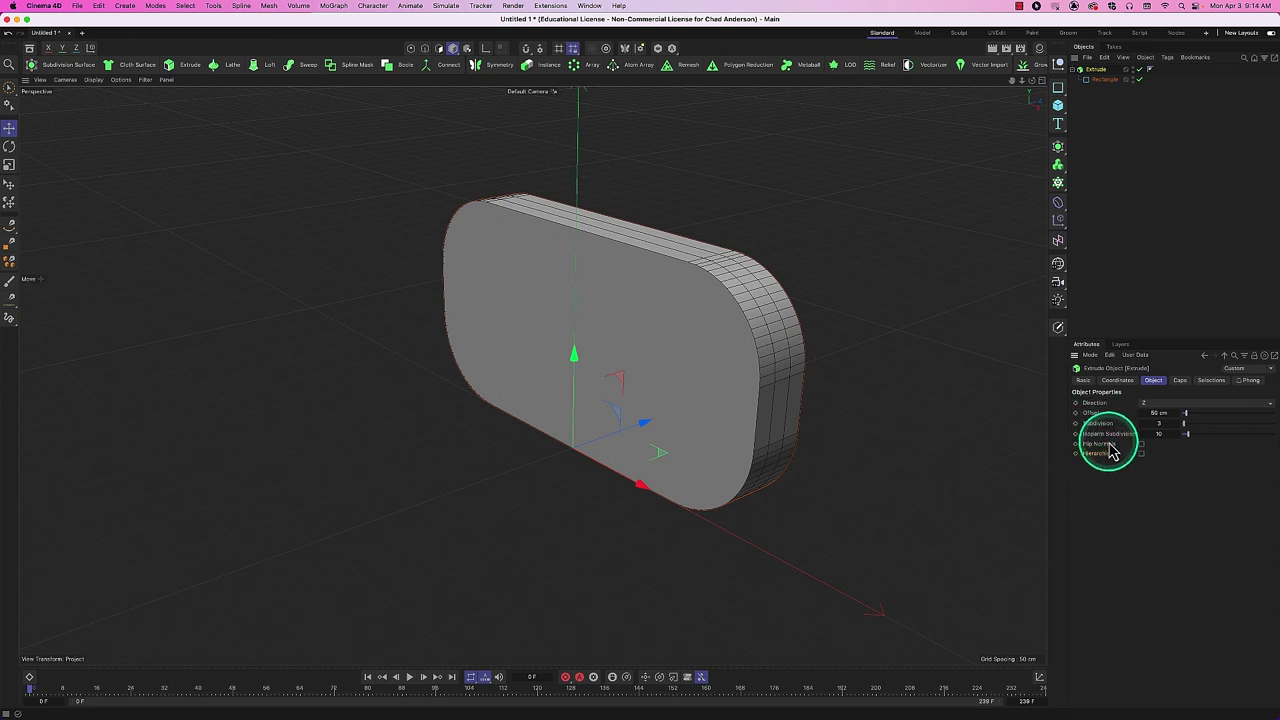
left_click(1181, 426)
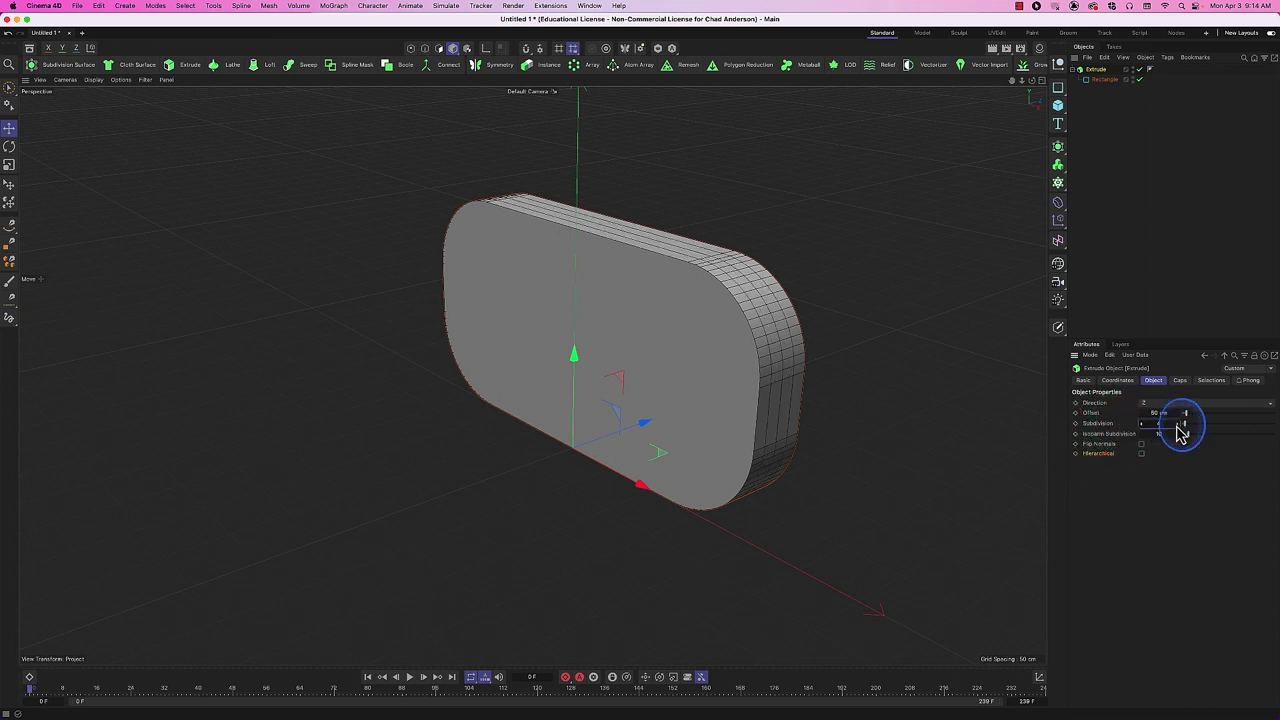
left_click(1181, 426)
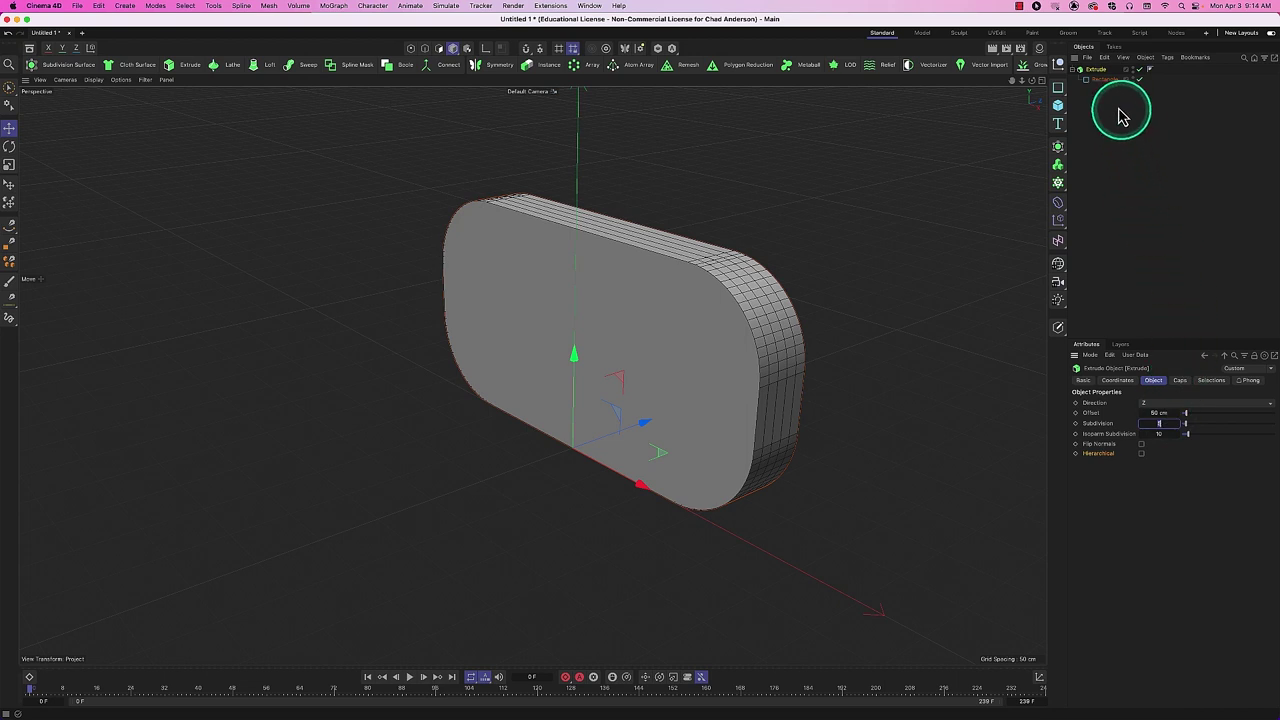
Delete the Extrude together with its nested rectangle, and add a circle spline to the empty scene.
left_click(1100, 69)
key("Delete")
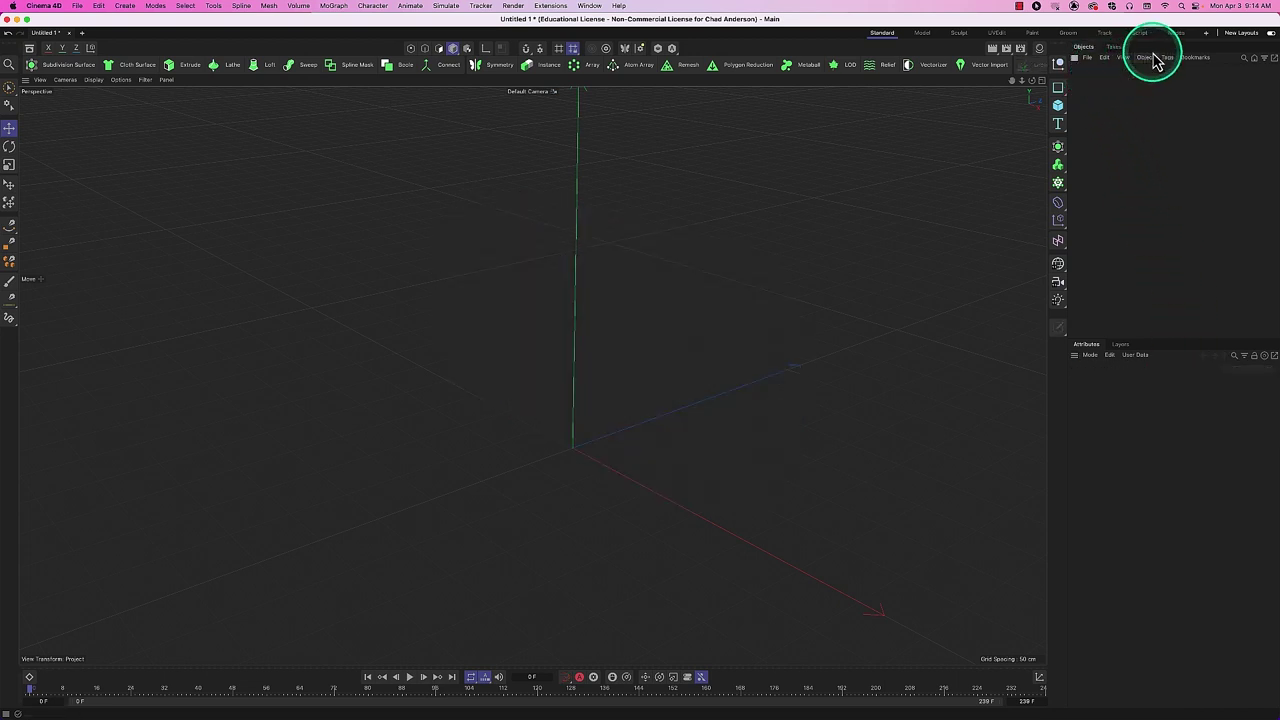
left_click_drag(1058, 87, 1145, 110)
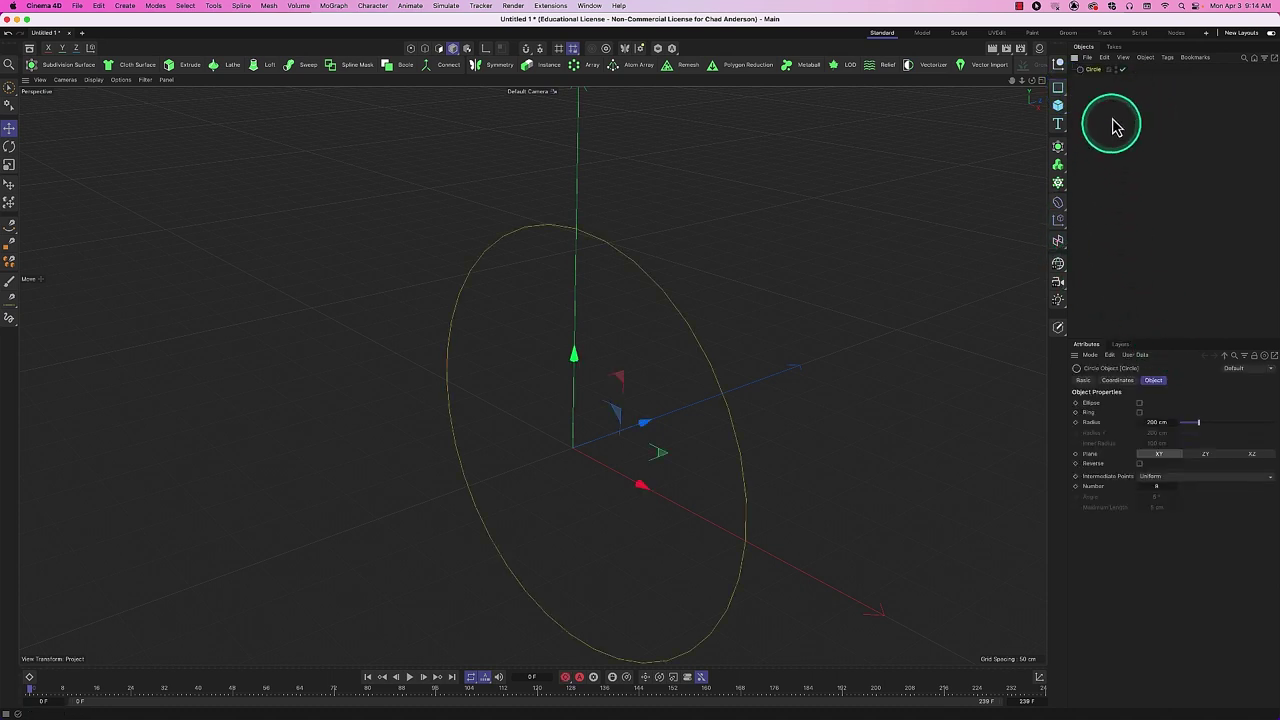
left_click(1096, 71)
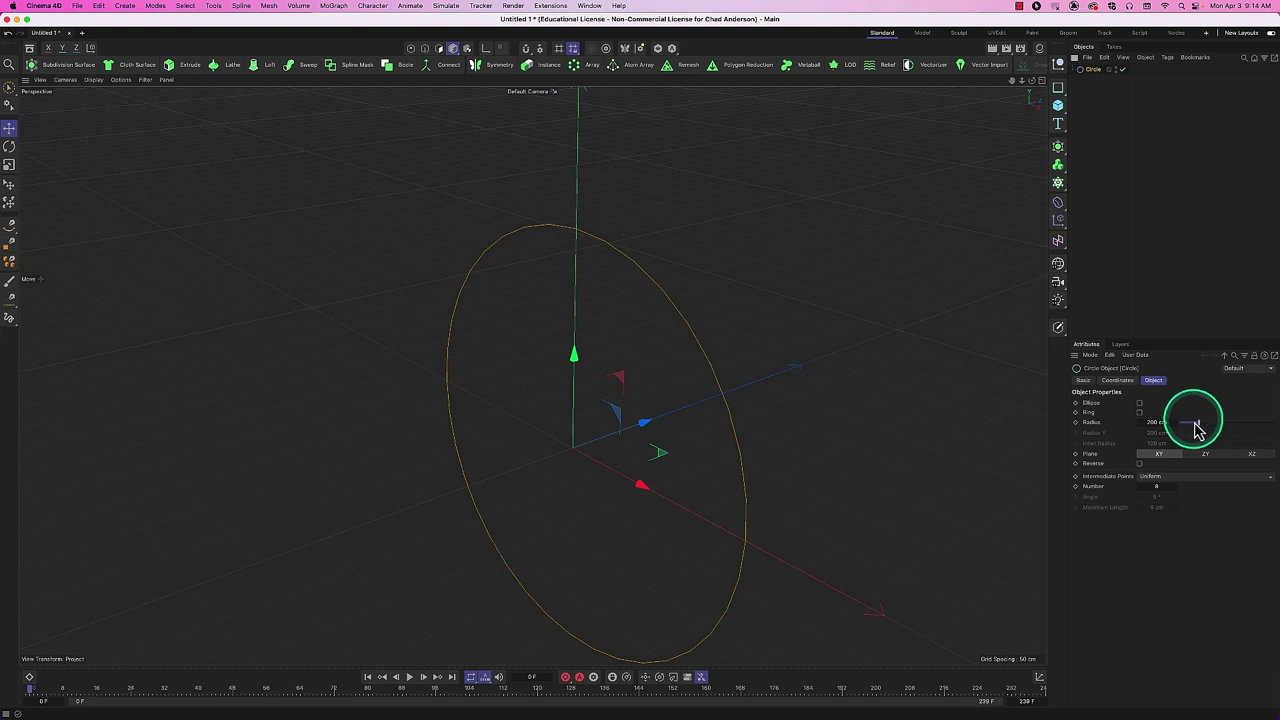
Make the circle a ring with a 150 cm radius and a 71 cm inner radius, lying in the XZ plane.
left_click_drag(1199, 428, 1200, 430)
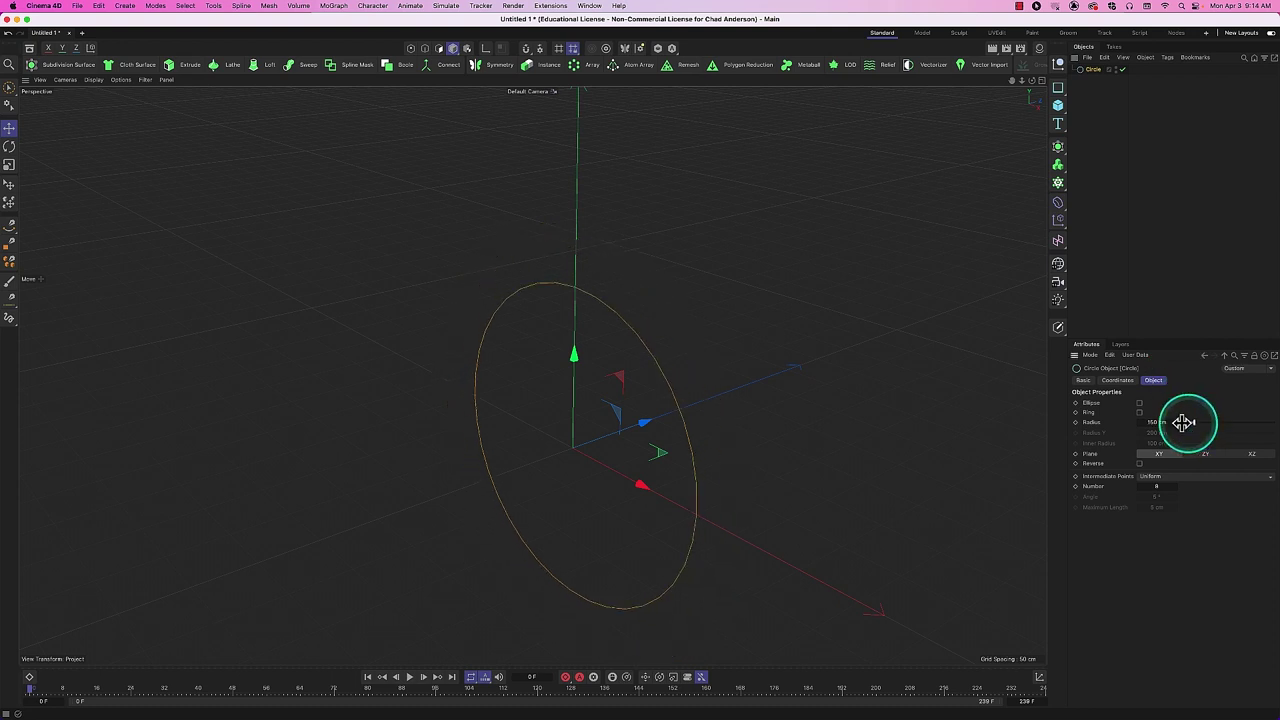
left_click(1140, 412)
left_click_drag(1188, 443, 1097, 462)
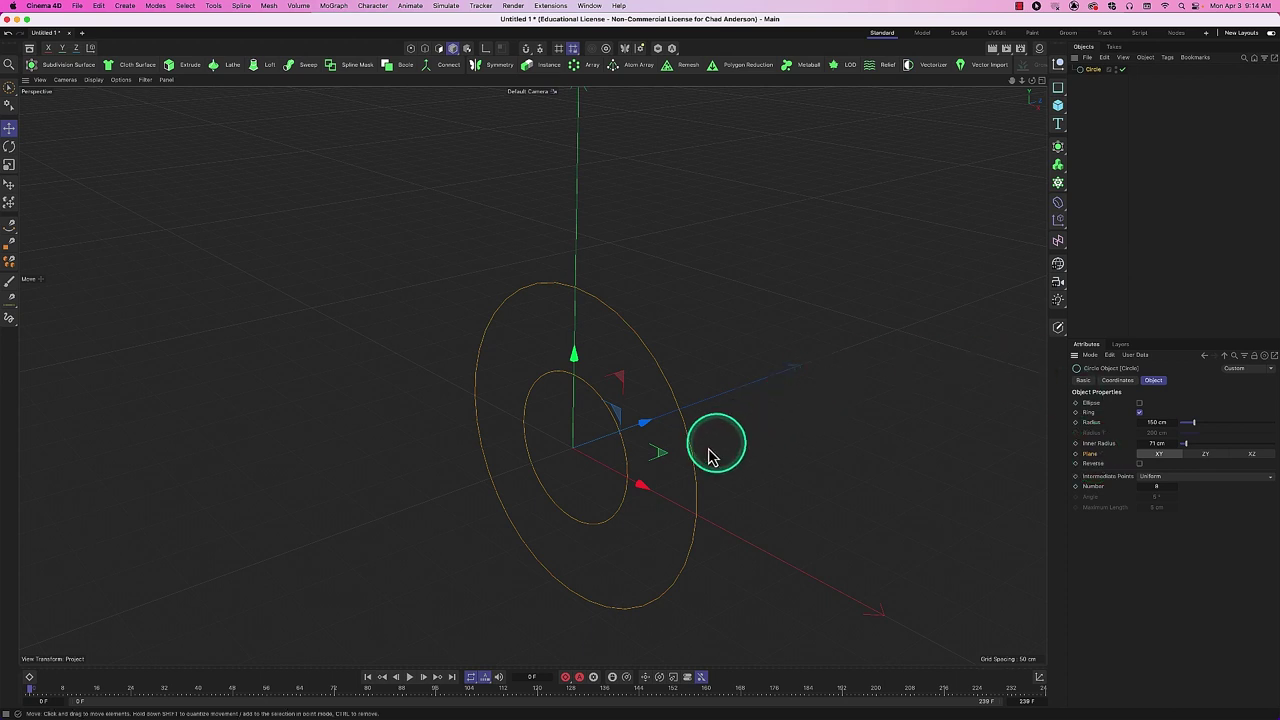
left_click_drag(646, 486, 740, 352)
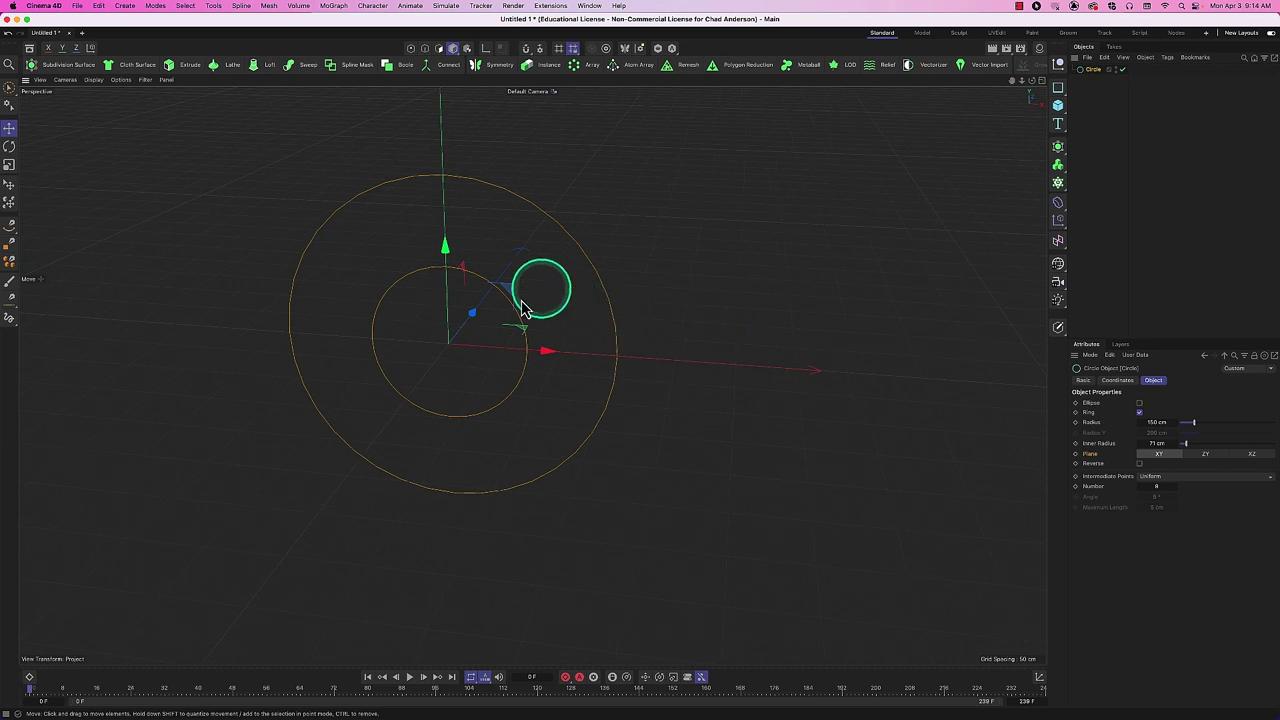
left_click(1255, 455)
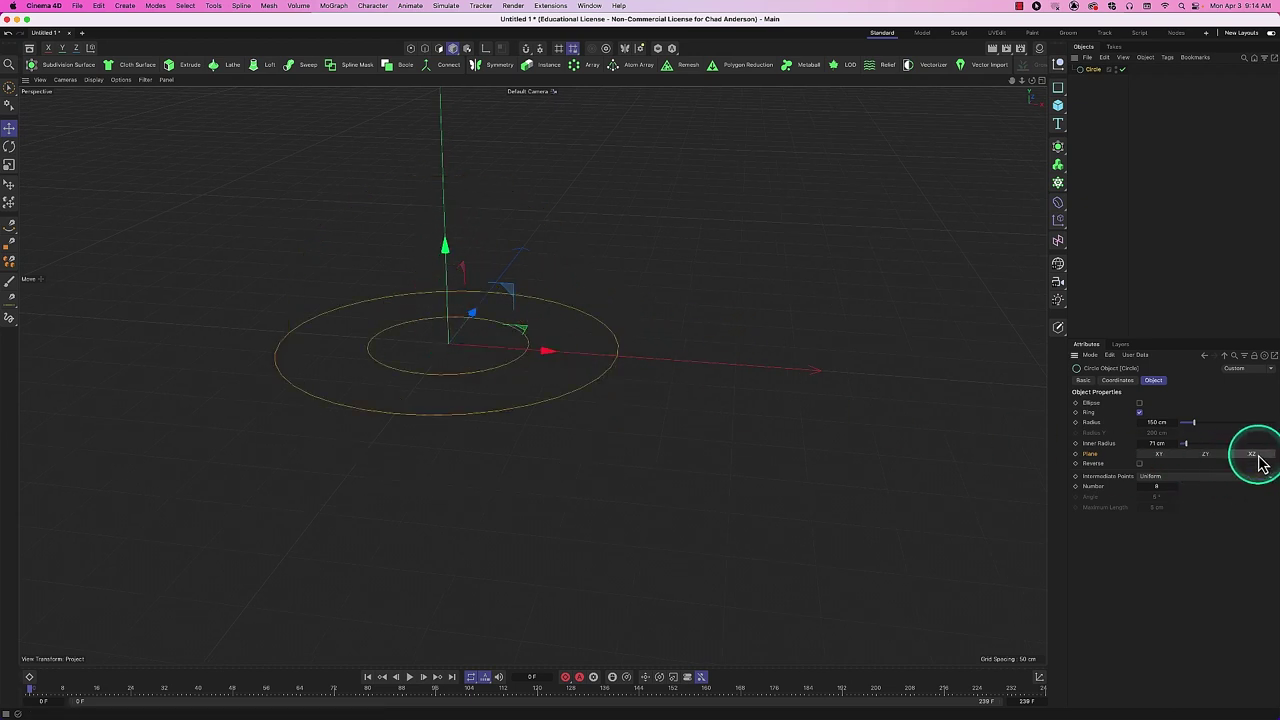
left_click_drag(612, 430, 483, 403, "alt")
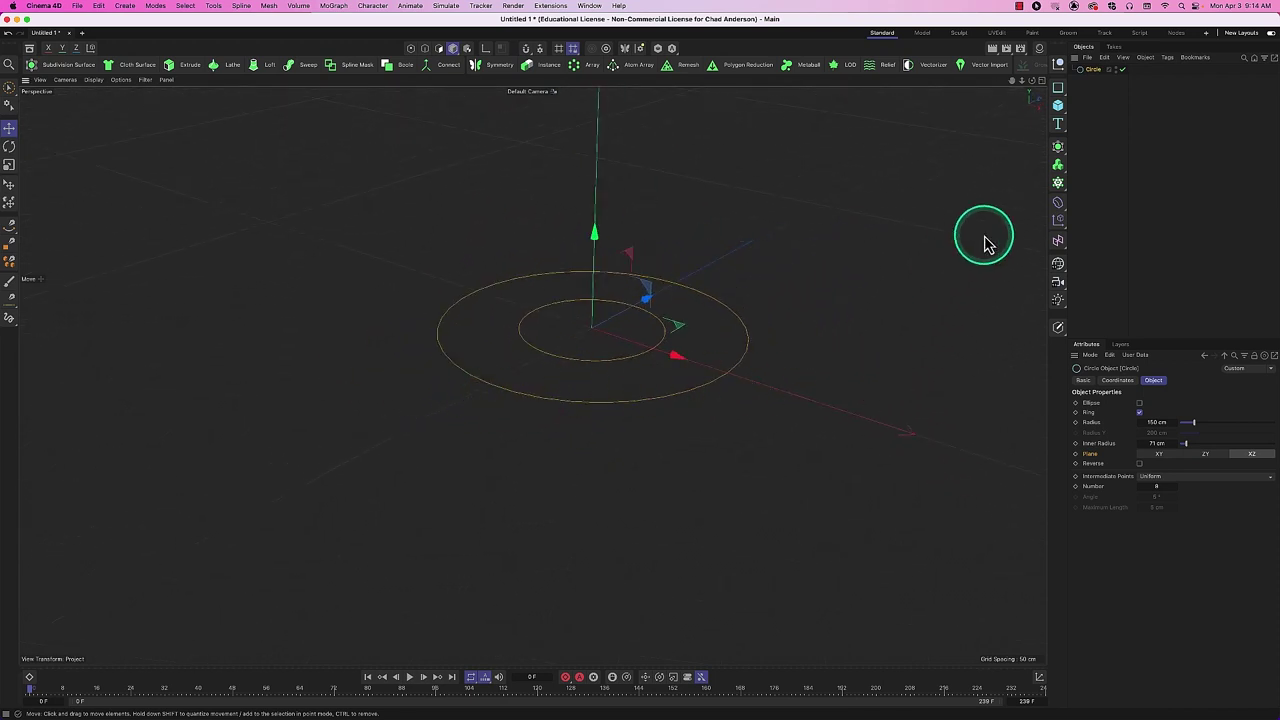
Nest the circle under a new Extrude generator and set the extrusion direction to Y.
left_click(178, 65, "alt")
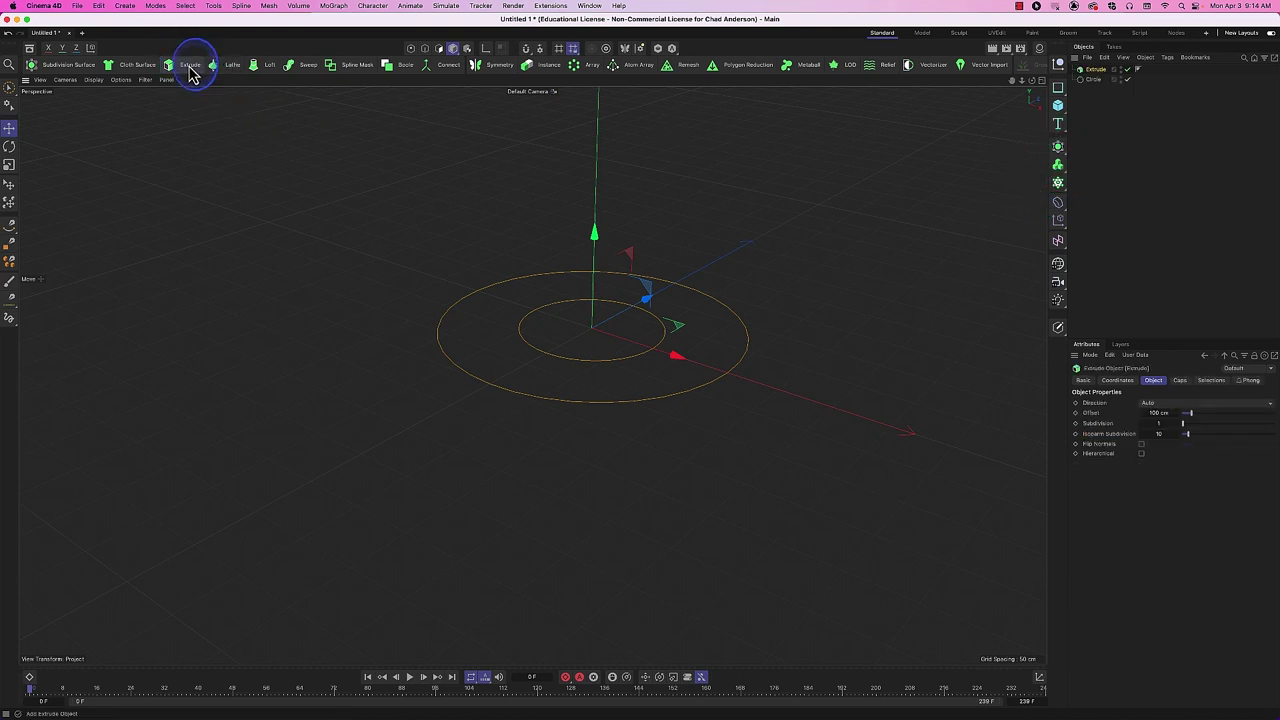
left_click_drag(1097, 80, 1096, 71)
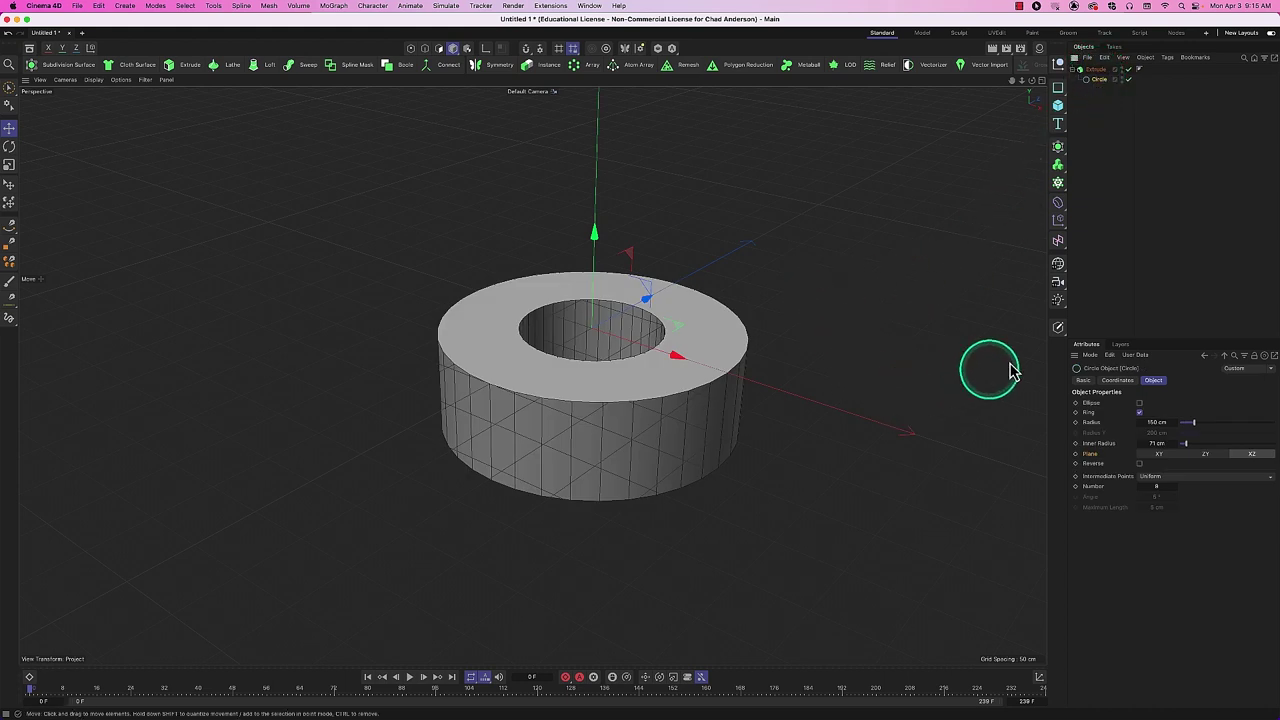
left_click(1095, 69)
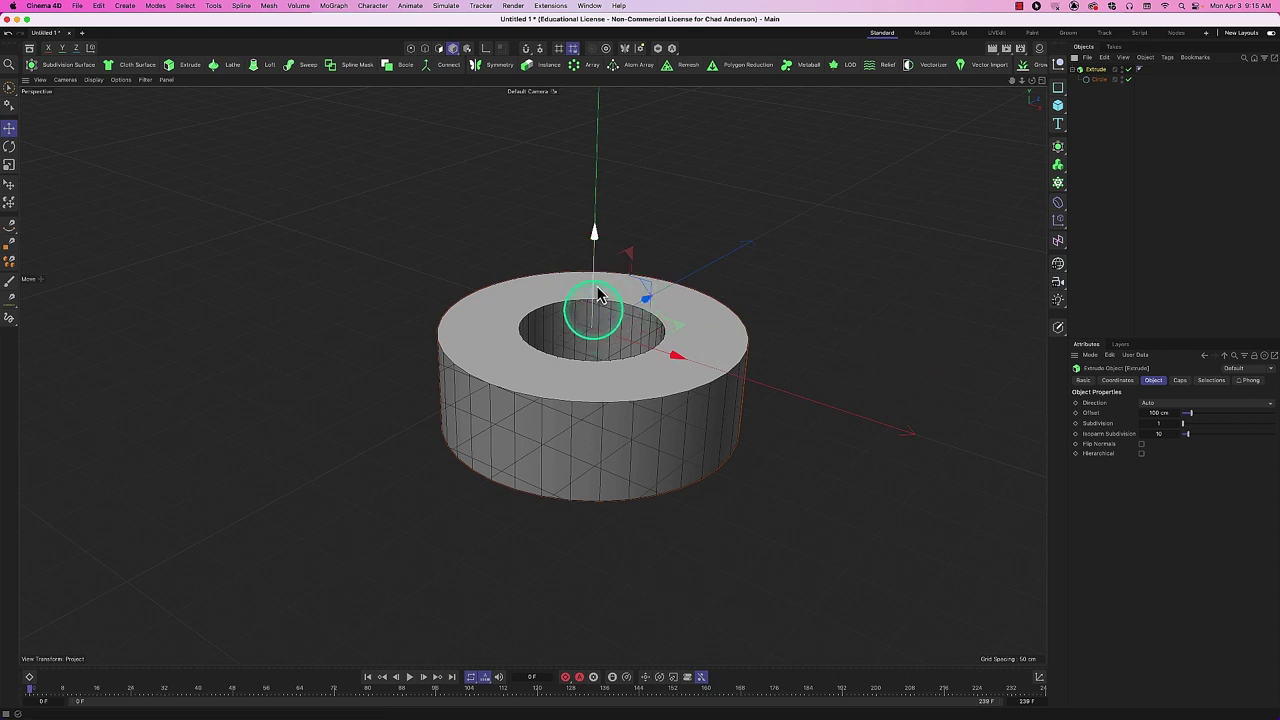
left_click(1194, 402)
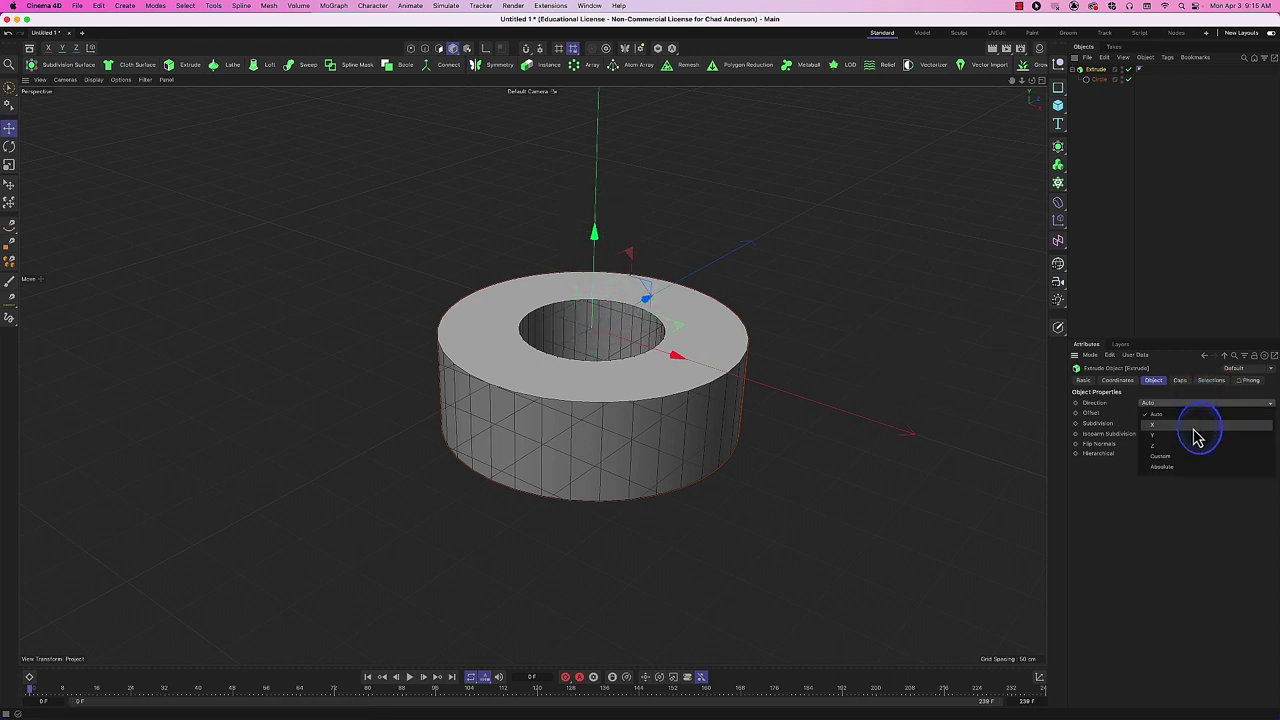
left_click(1198, 437)
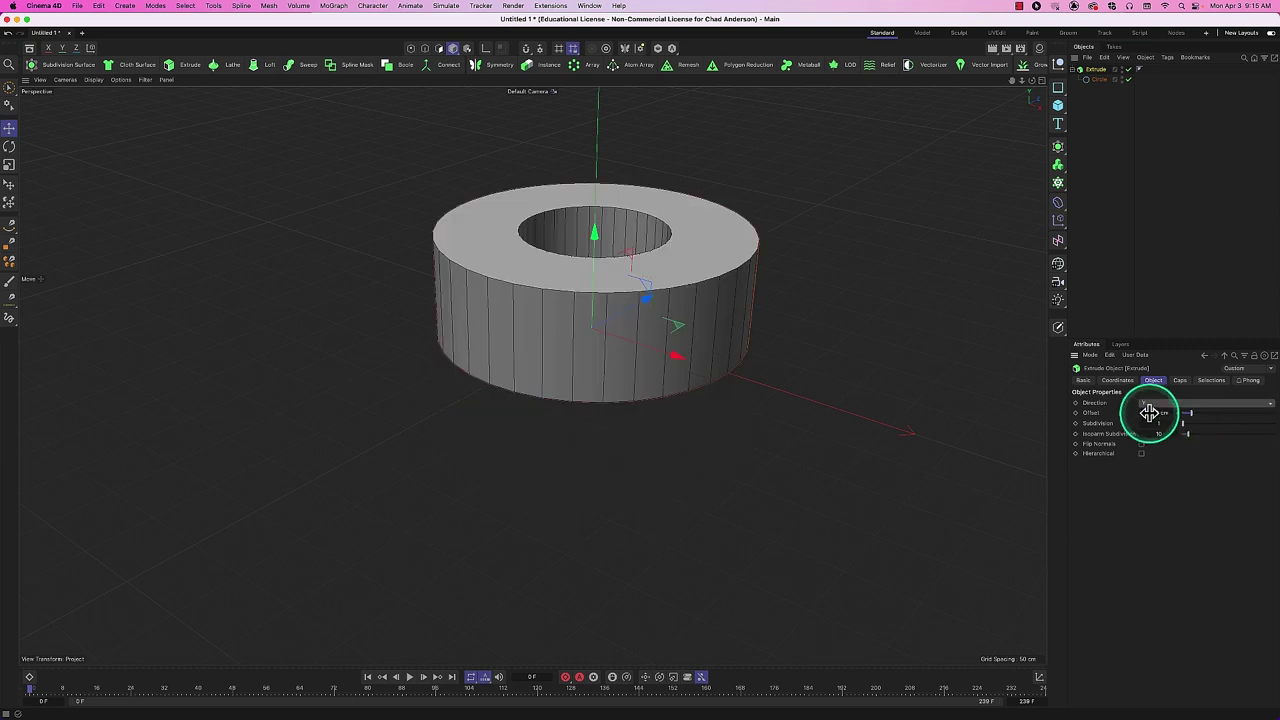
Try a negative offset on the ring's Extrude, and restore the offset to 100 cm.
left_click(1151, 412)
left_click(1151, 412)
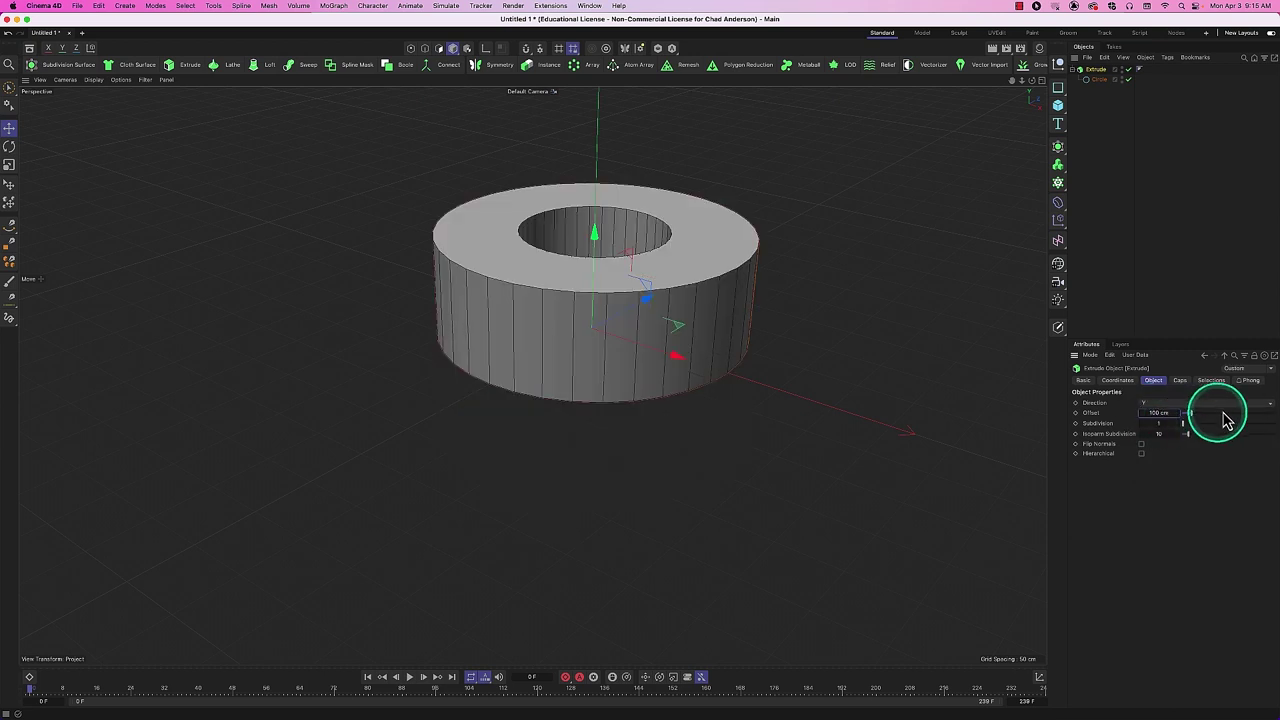
type("-")
key("Return")
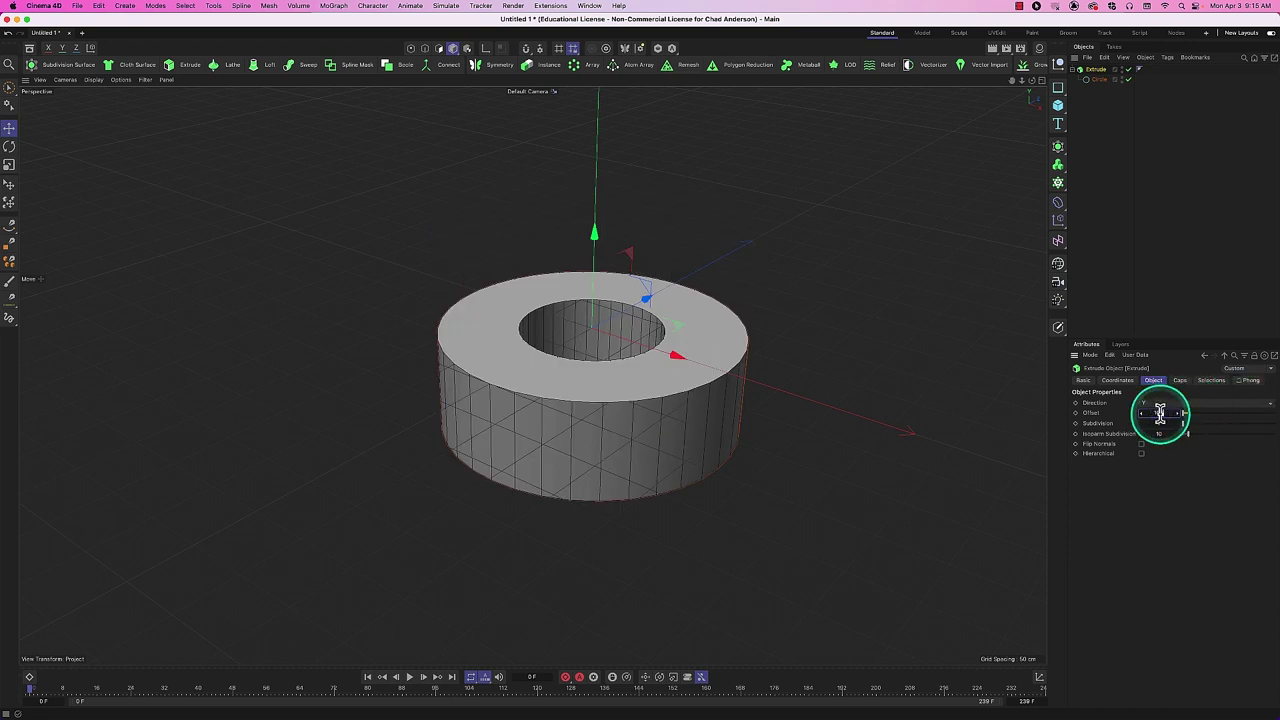
left_click_drag(1160, 413, 1160, 414)
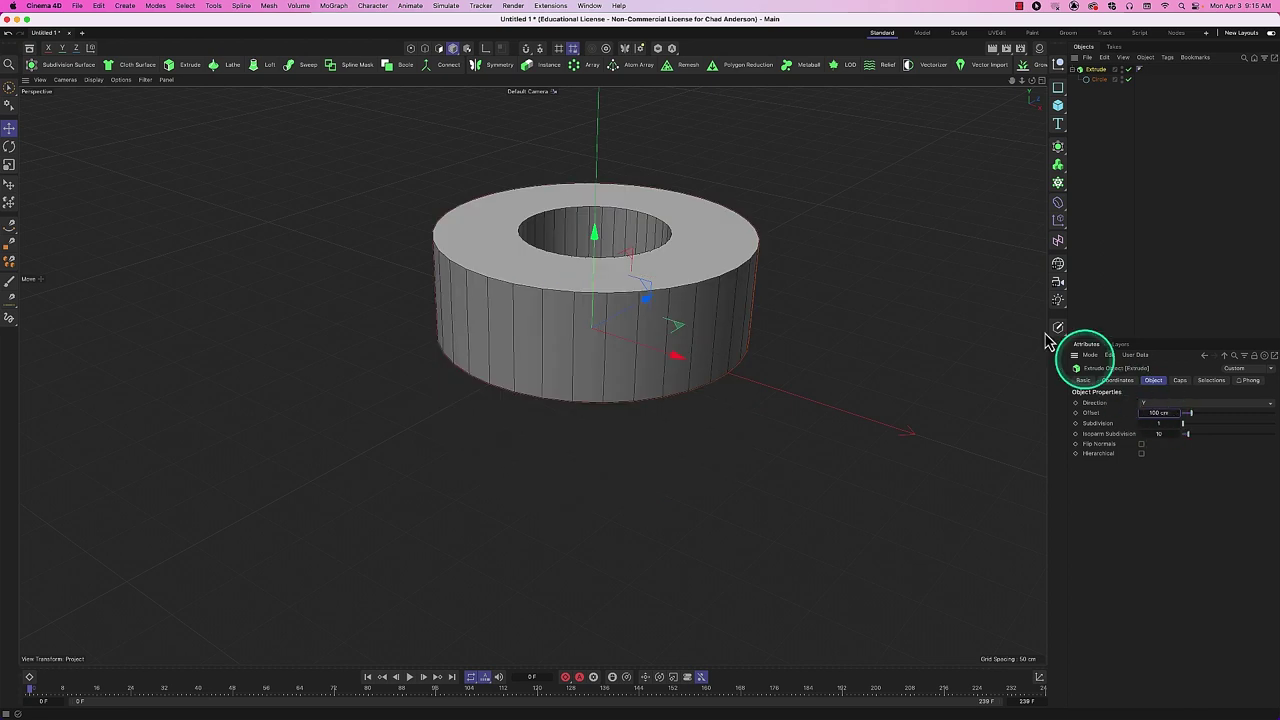
Set the ring Extrude's subdivision to 4.
left_click_drag(673, 322, 742, 362, "alt")
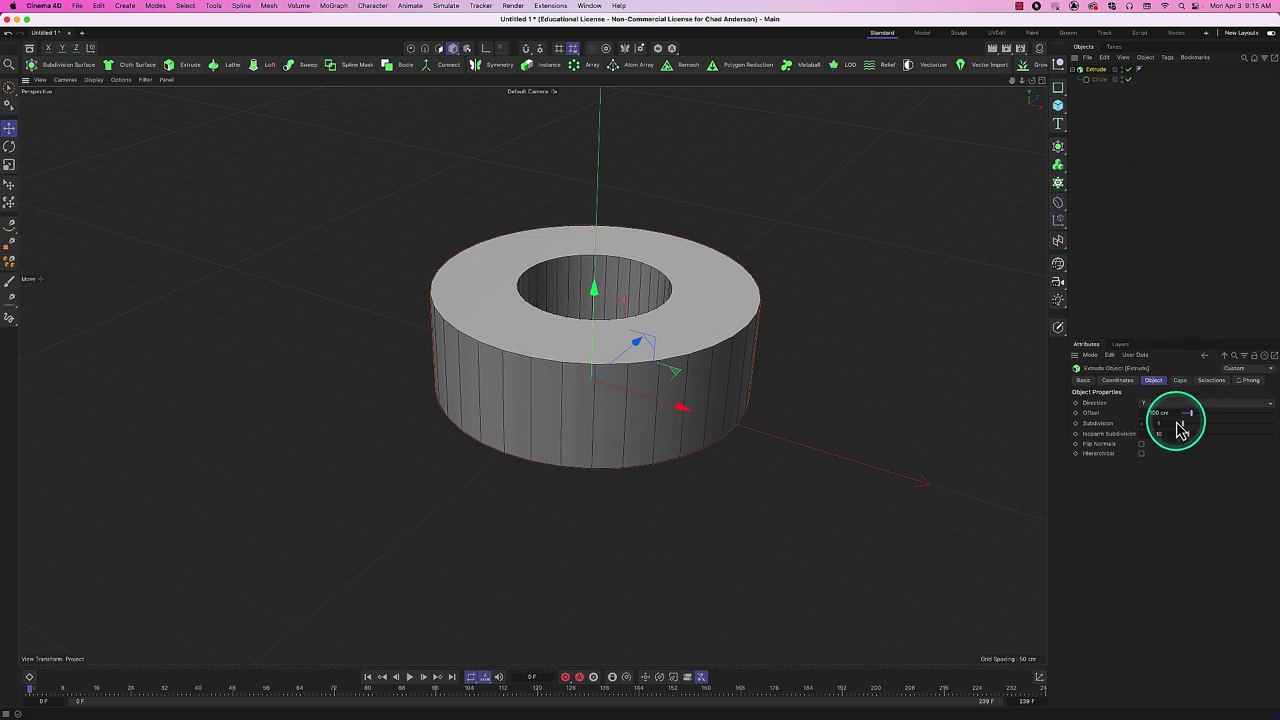
double_click(1176, 424)
type("4")
key("Return")
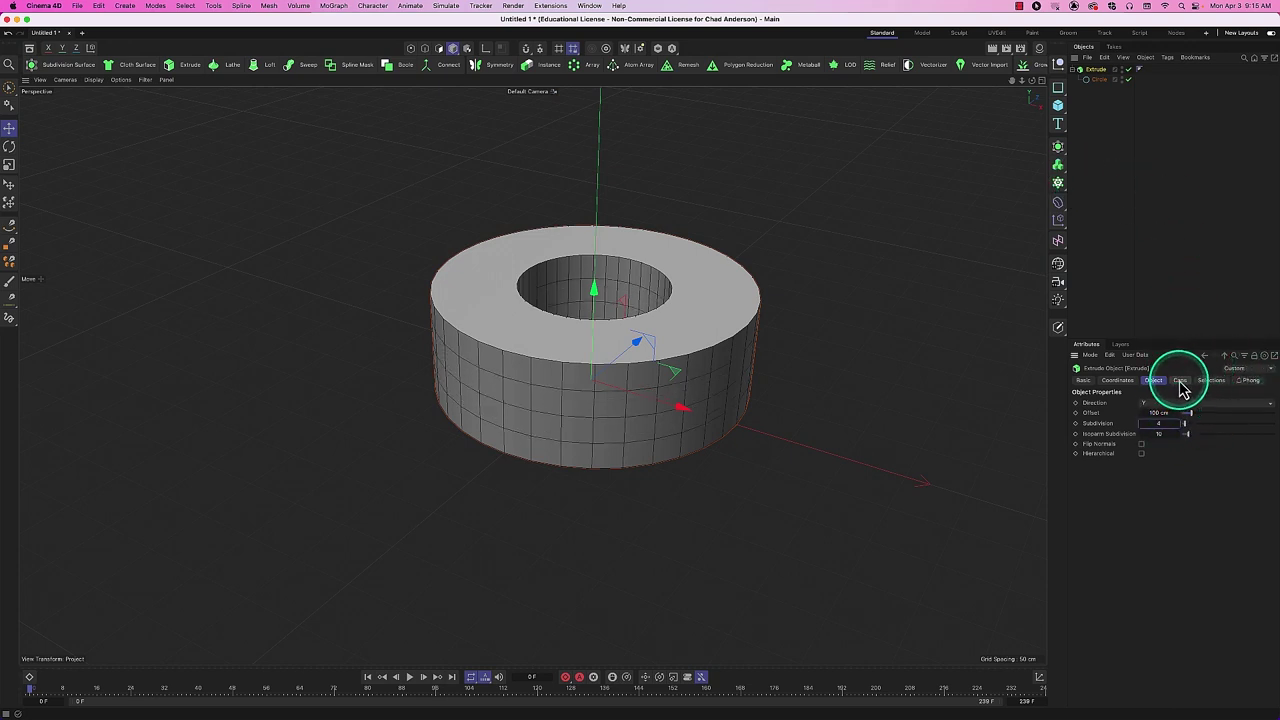
Try the ring extrusion without its start cap, restore that cap, and turn off the end cap.
left_click(1181, 384)
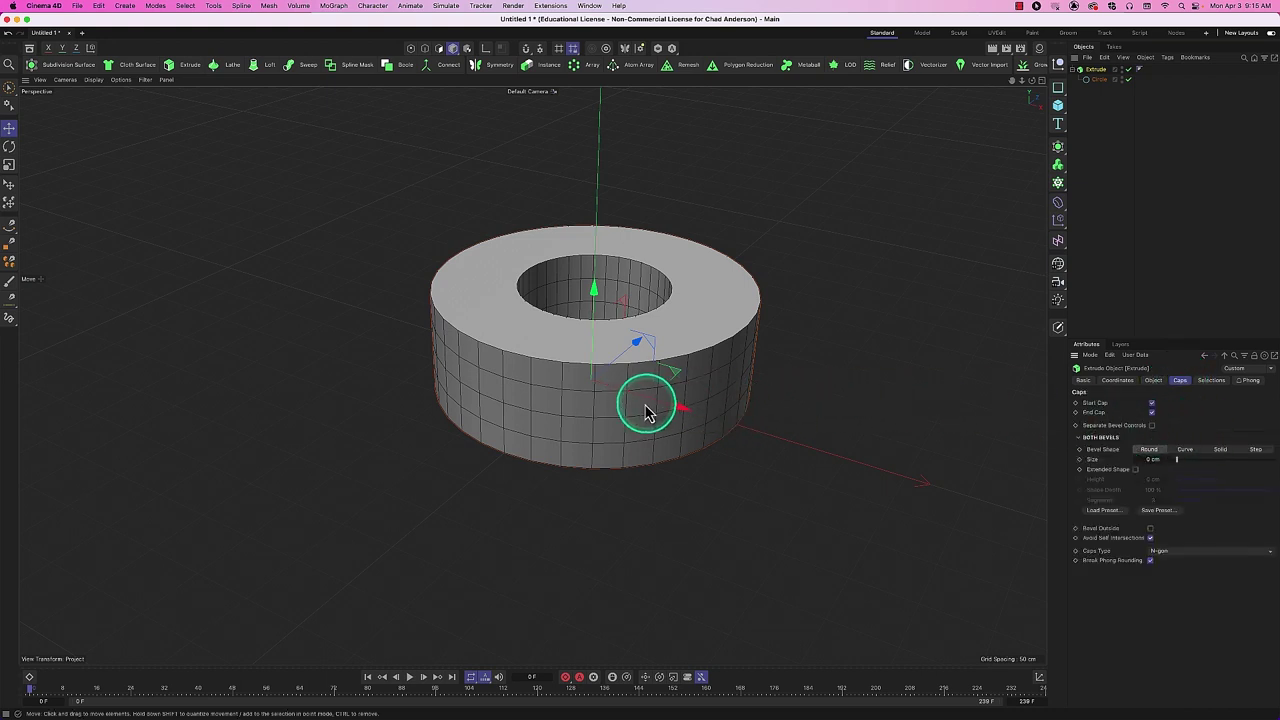
mouse_move(648, 407)
left_mouse_down()
mouse_move(666, 294)
mouse_move(645, 416)
mouse_move(651, 403)
left_mouse_up()
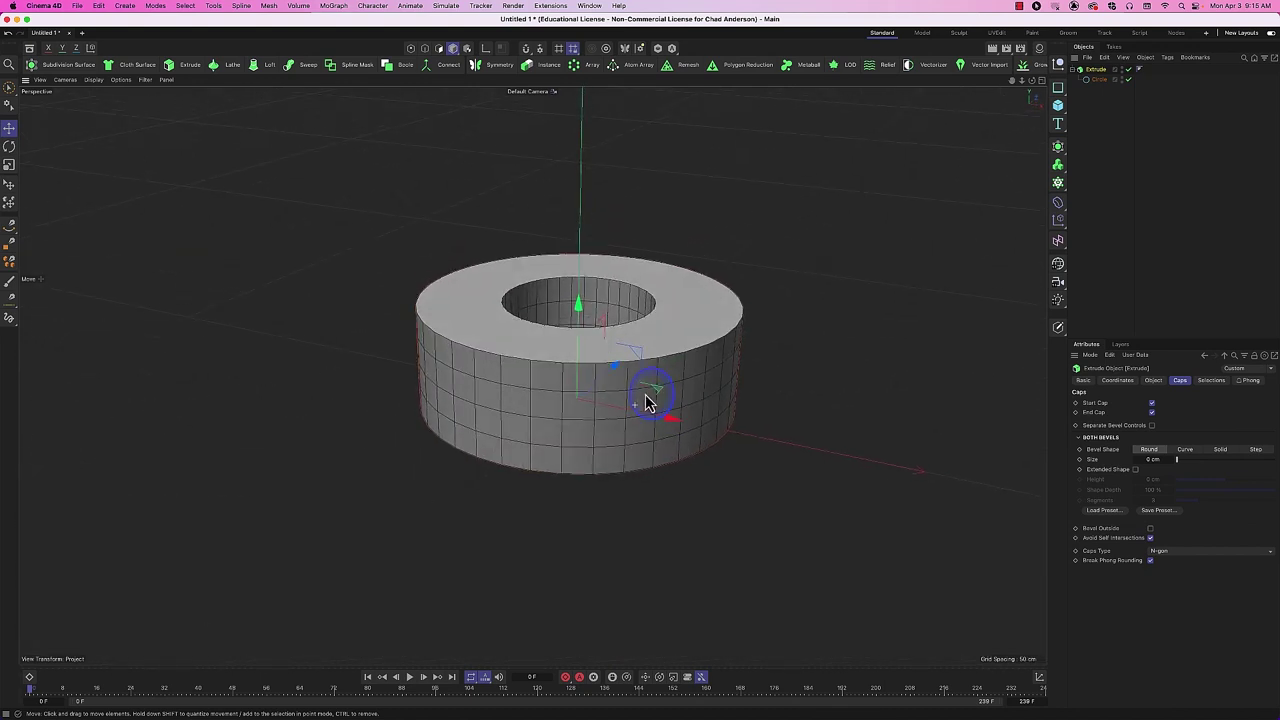
left_click(1151, 403)
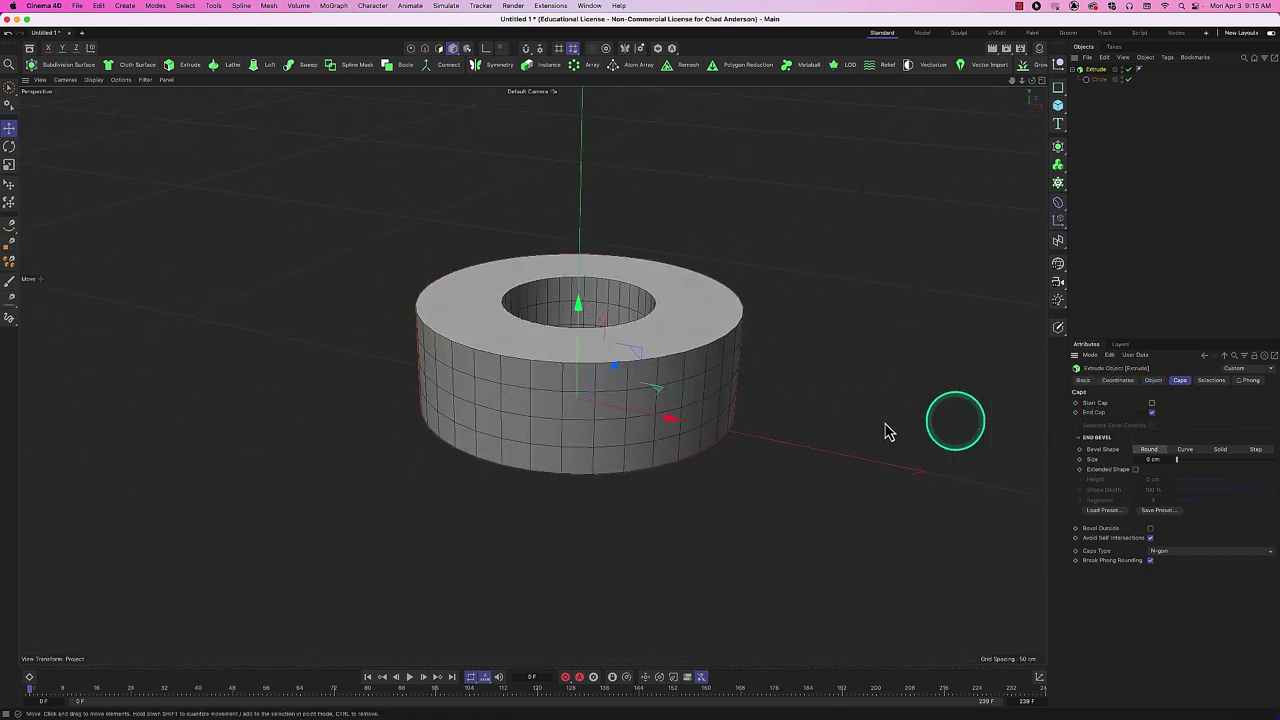
left_click_drag(623, 408, 676, 400, "alt")
left_click(1152, 403)
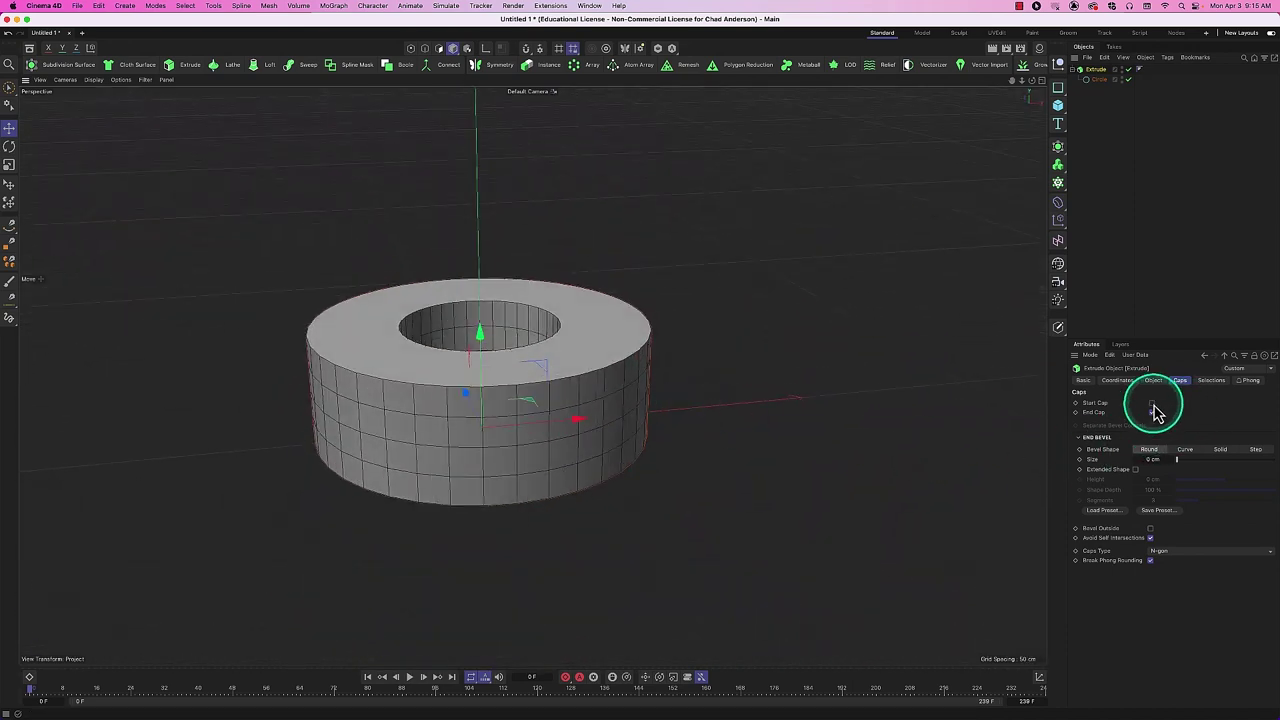
left_click(1152, 412)
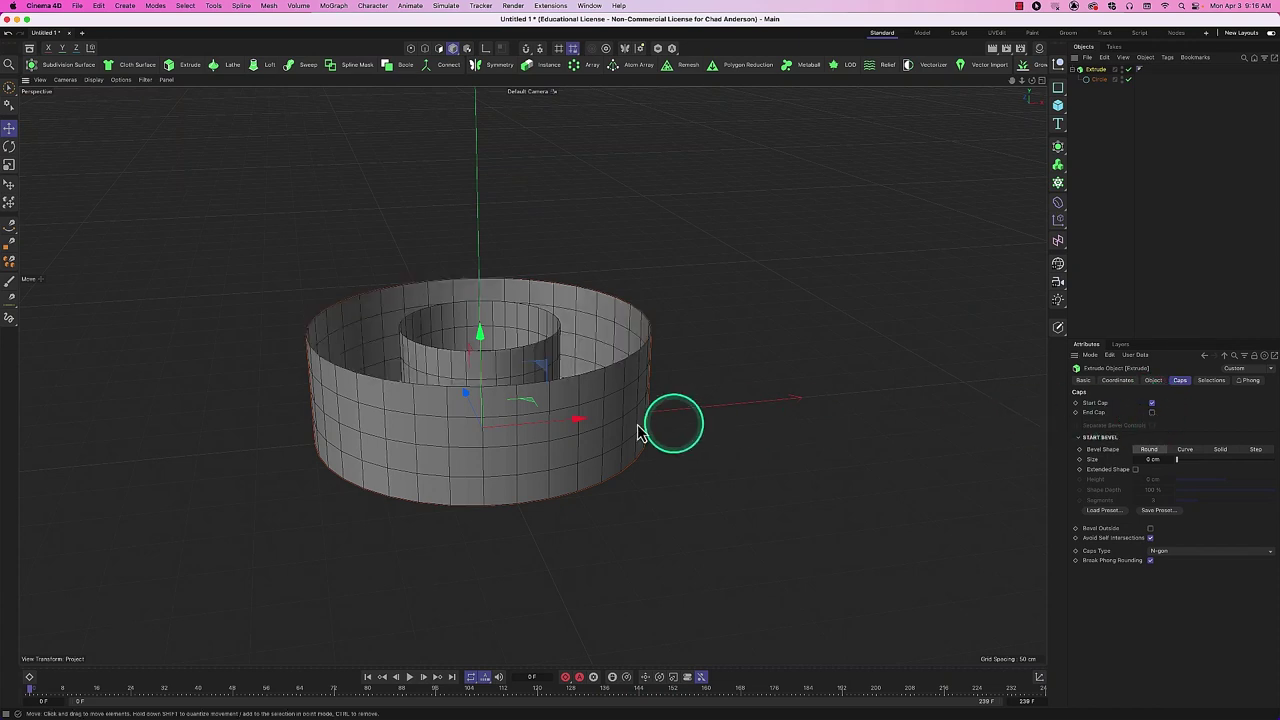
left_click_drag(674, 423, 578, 448, "alt")
Turn the circle's Ring option off and make it an ellipse with a radius of about 221 cm and a Y radius of about 128 cm.
left_click(1100, 79)
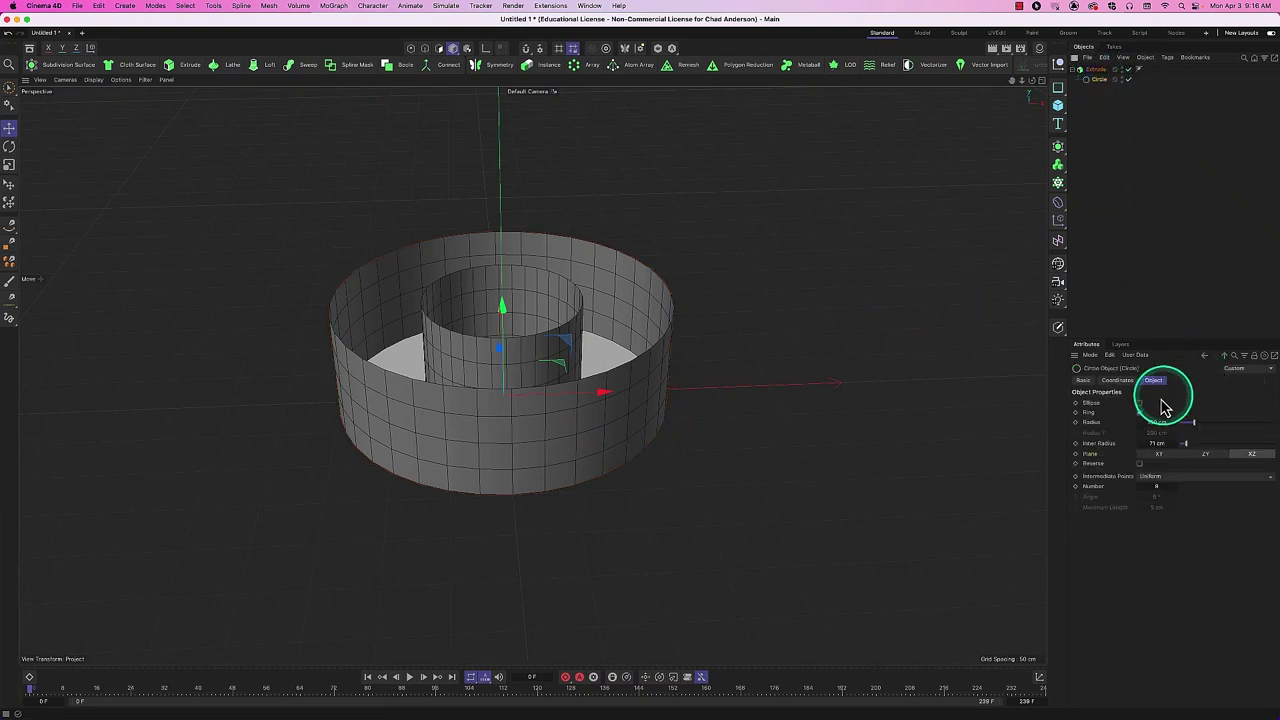
left_click(1139, 412)
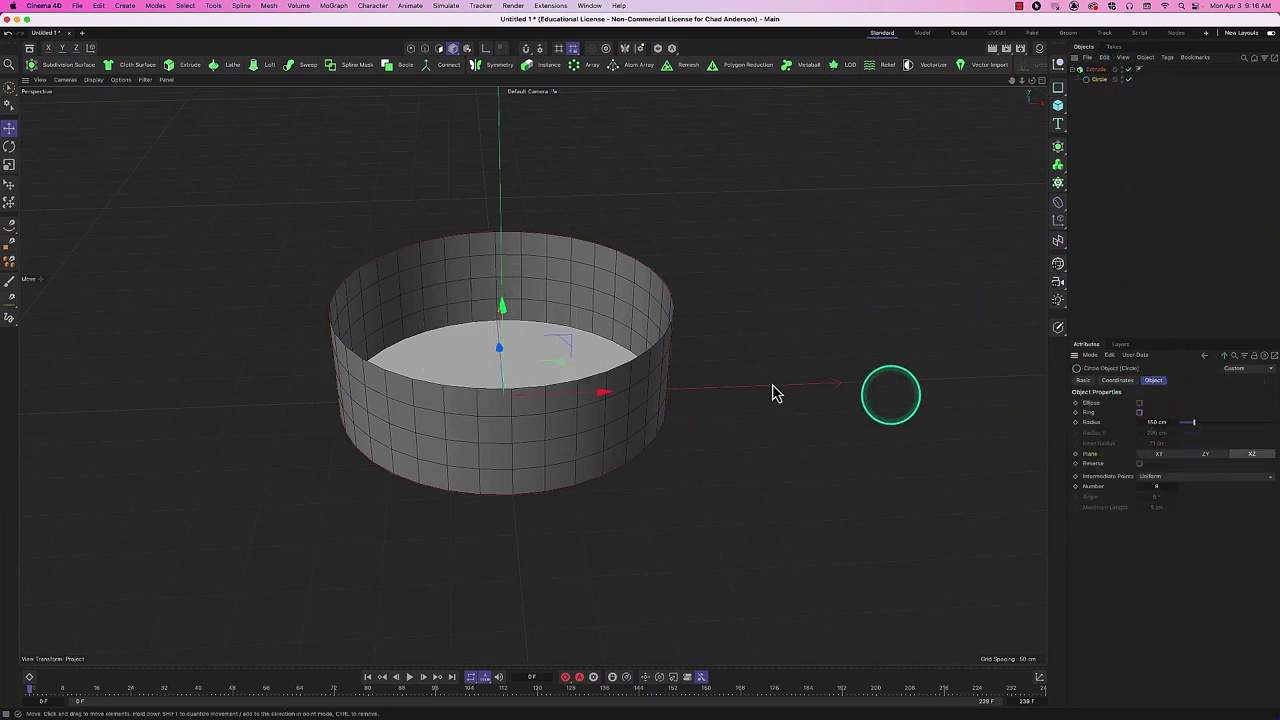
left_click(1139, 402)
left_click_drag(1179, 447, 1192, 418)
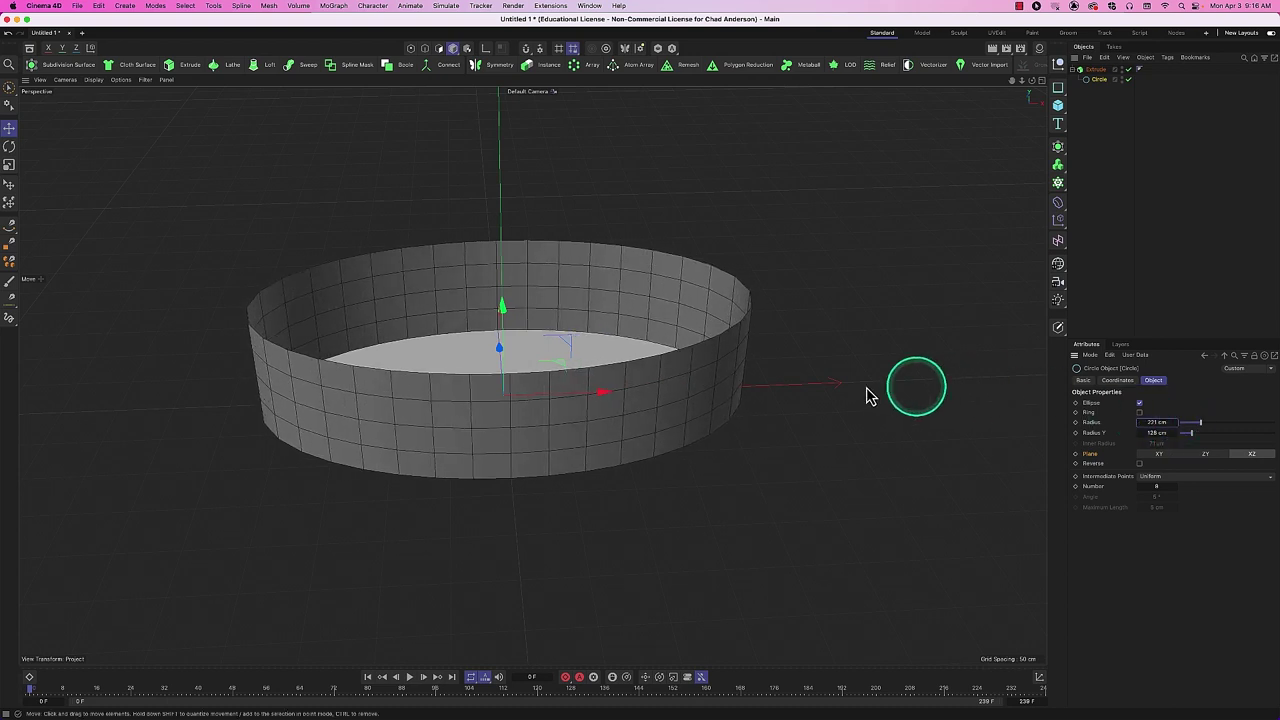
mouse_move(463, 368)
left_mouse_down("alt")
mouse_move(480, 305)
mouse_move(470, 372)
left_mouse_up("alt")
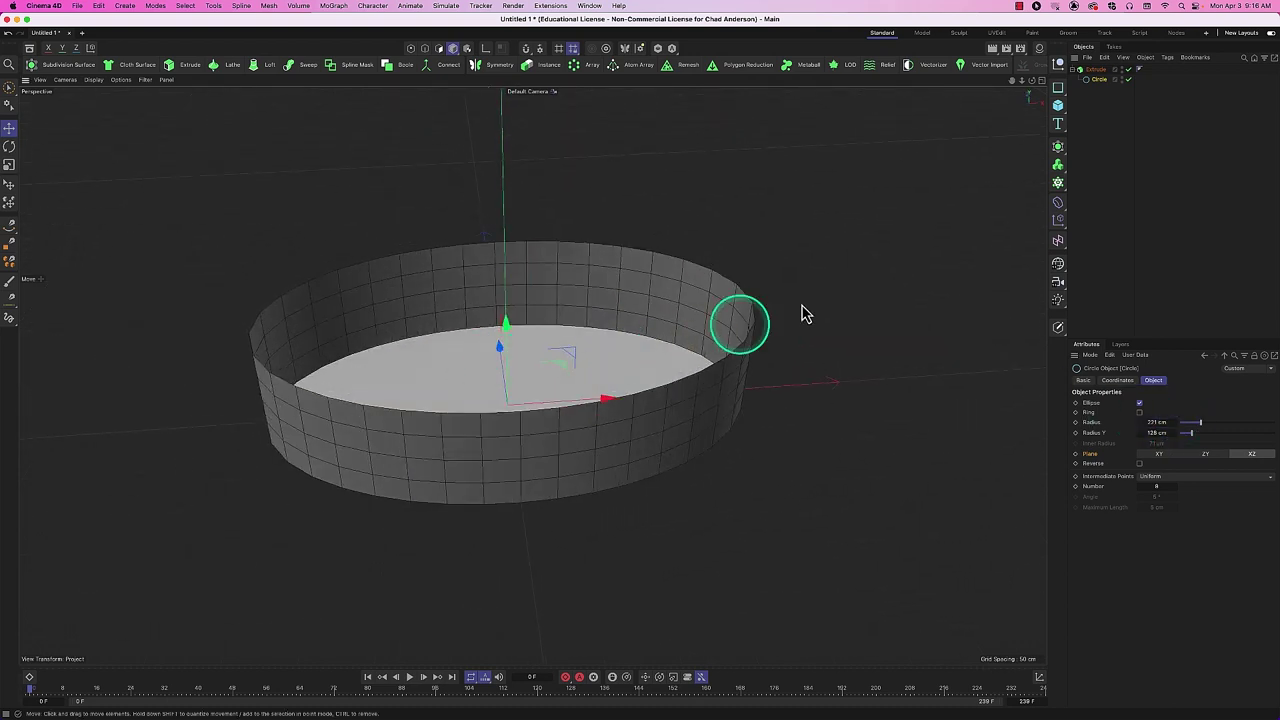
Turn the Extrude's end cap back on and render the view to check the smoothness of the ellipse's edge.
left_click(1096, 69)
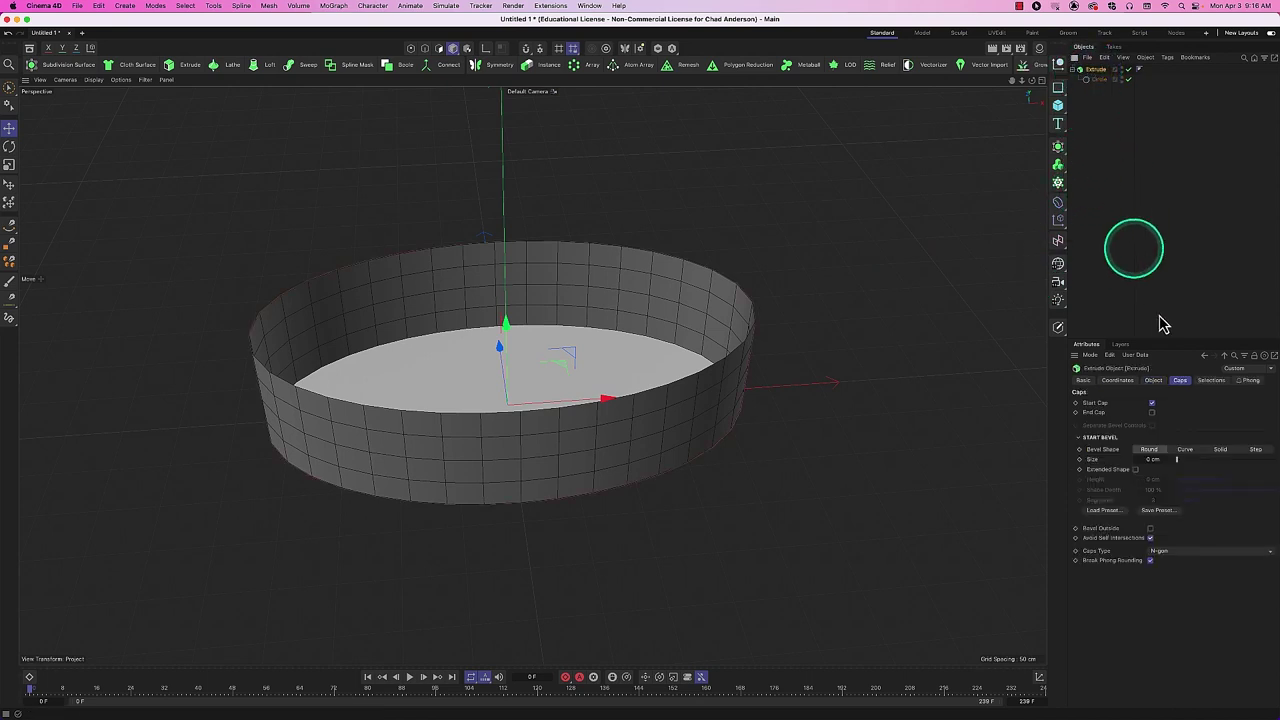
left_click(1152, 413)
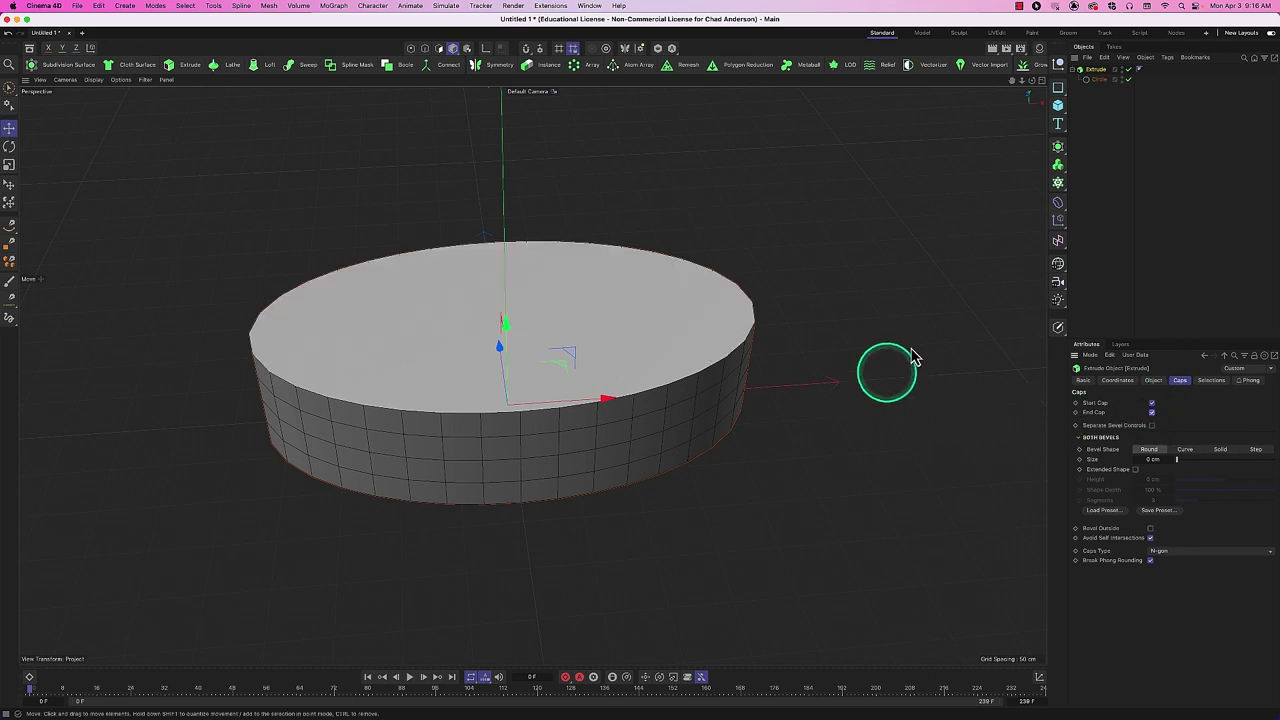
left_click(1100, 79)
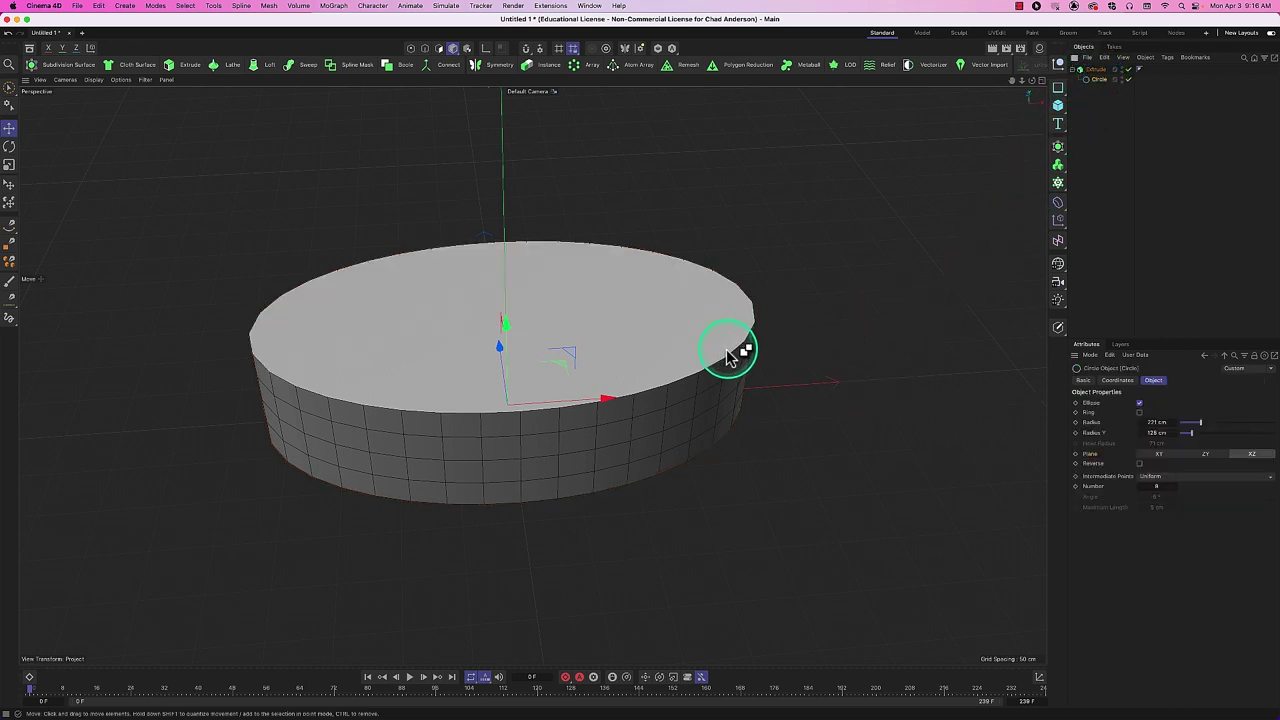
key("super+r")
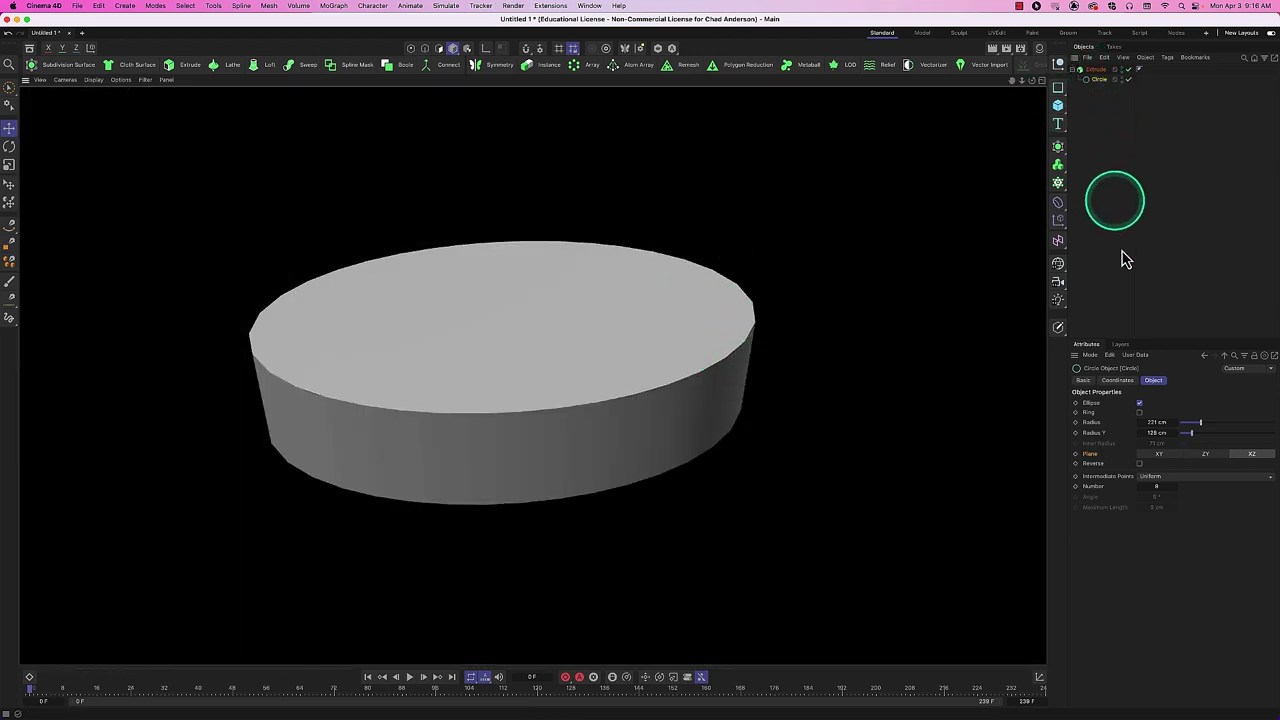
Disable the Extrude and try the Natural, Adaptive, Subdivided and None intermediate point modes on the elliptical spline.
left_click(1150, 380)
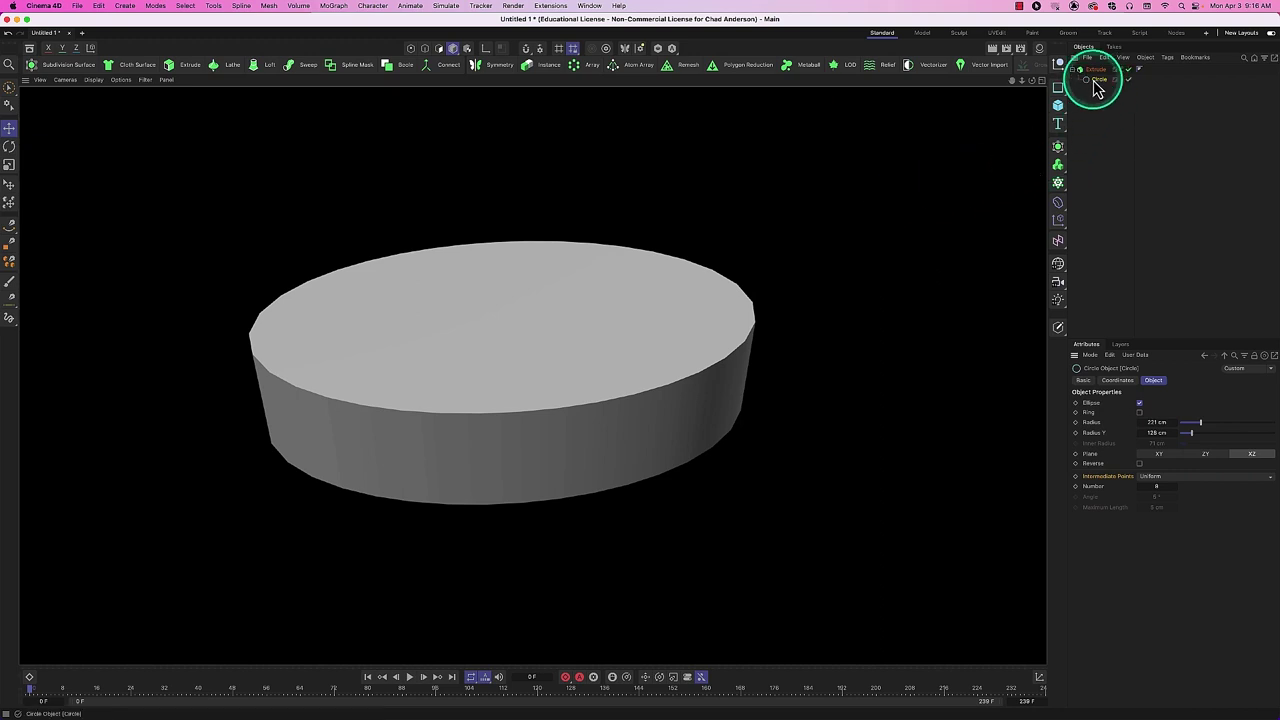
left_click(1098, 80)
left_click(1128, 69)
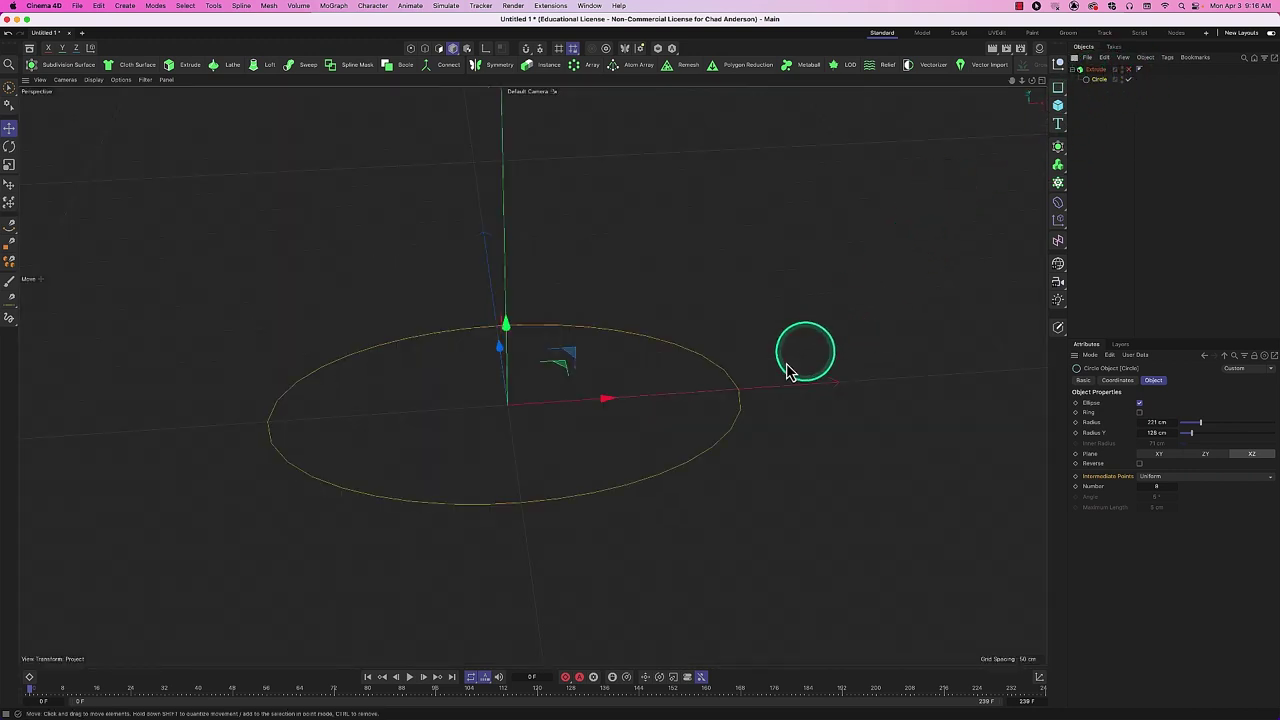
left_click(1150, 478)
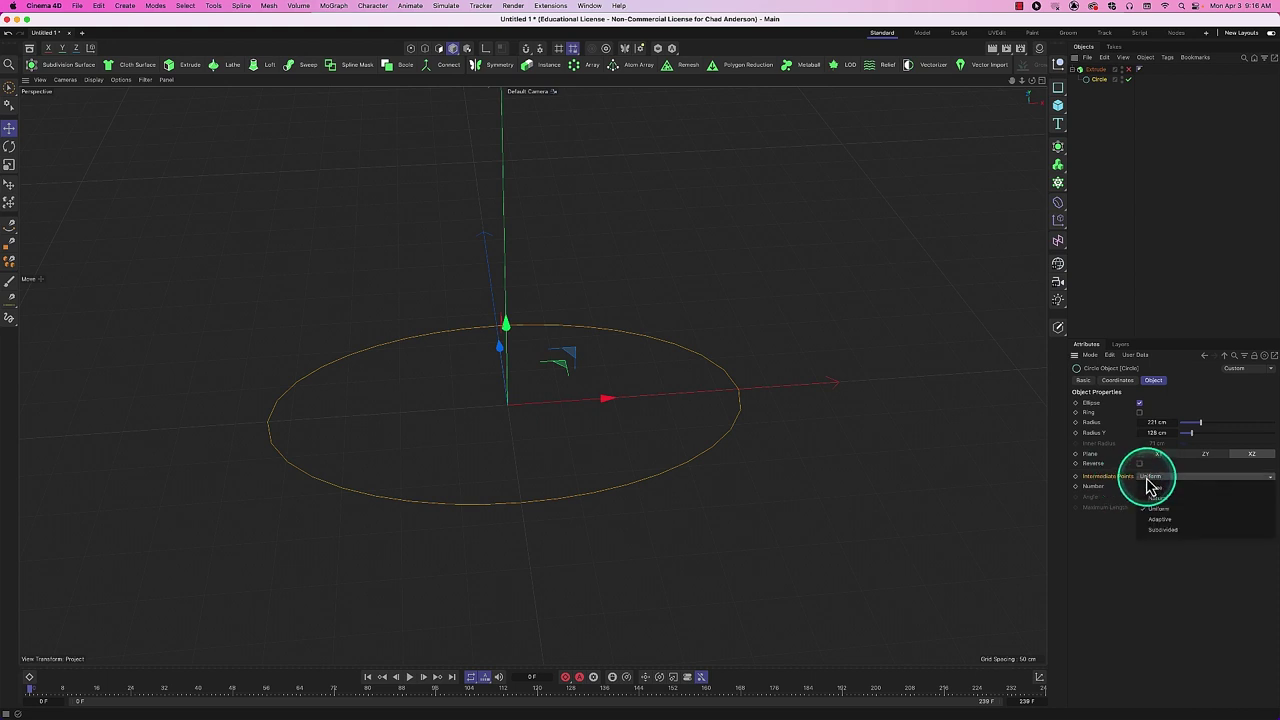
left_click(1157, 497)
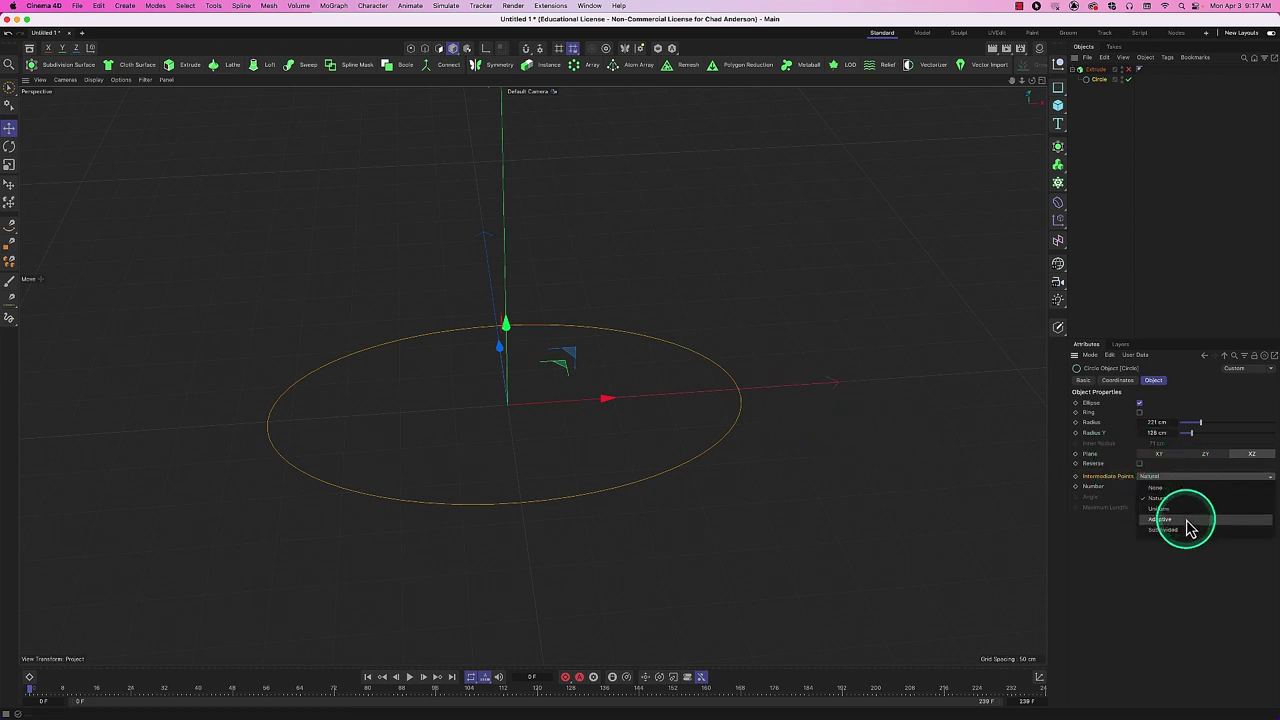
left_click(1189, 520)
left_click(1183, 490)
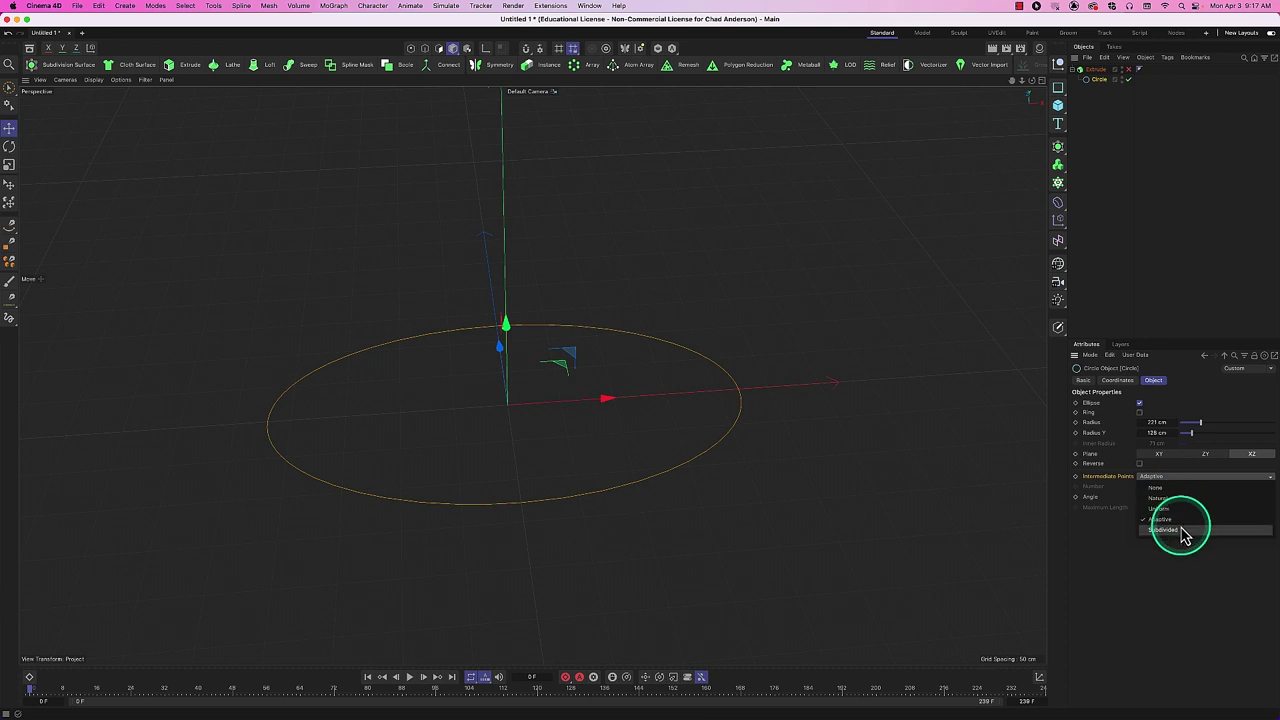
left_click(1180, 529)
left_click(1185, 488)
left_click(1183, 490)
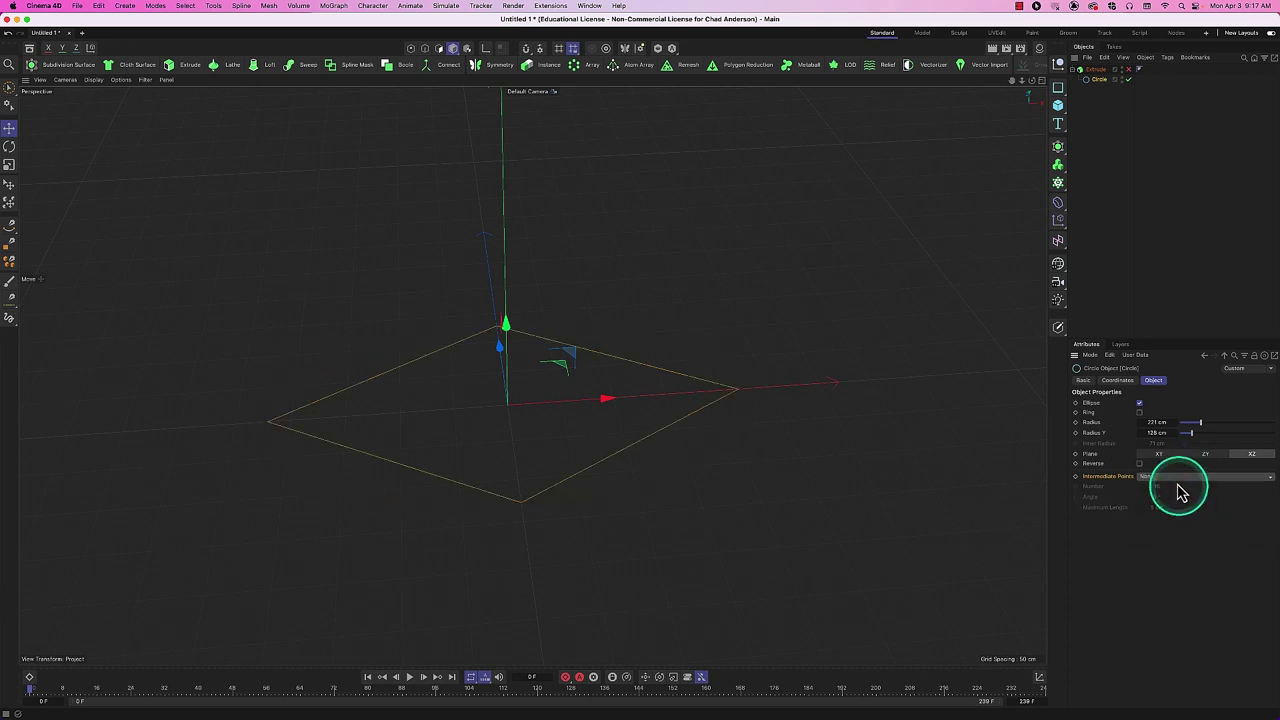
Set the ellipse's intermediate points to Uniform with a number of 32, and re-enable the Extrude.
left_click(1174, 488)
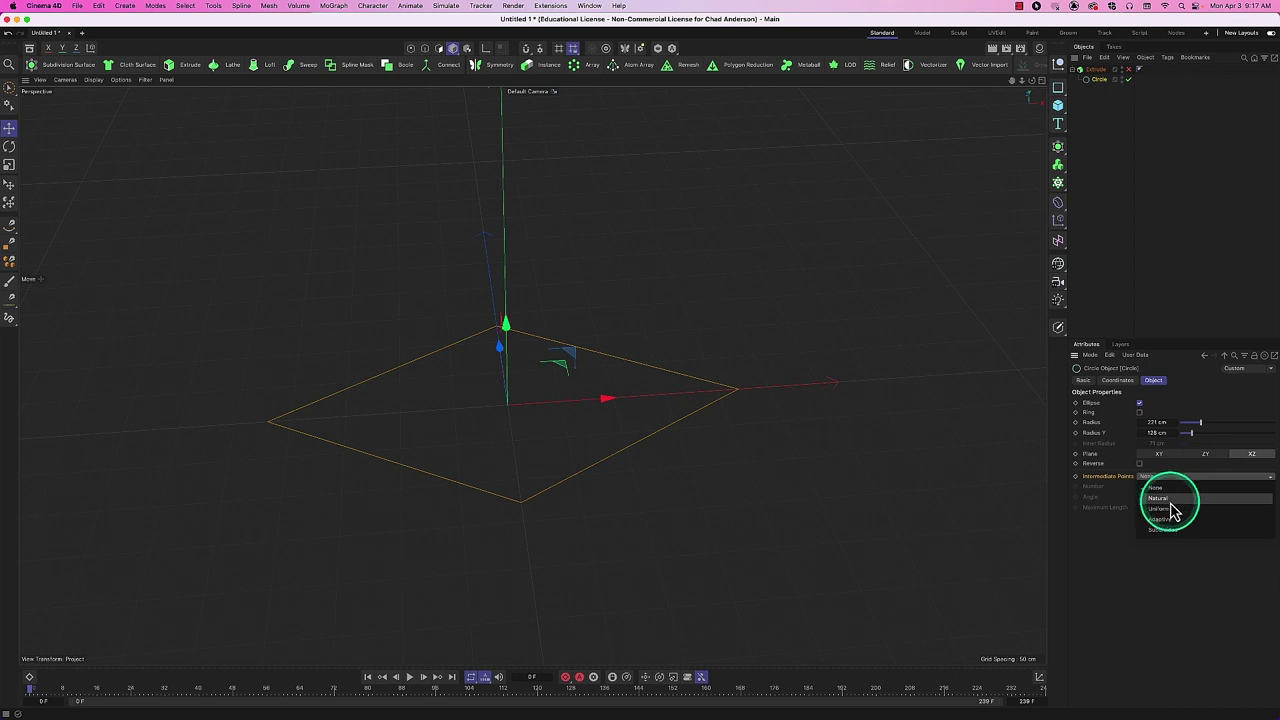
left_click(1170, 508)
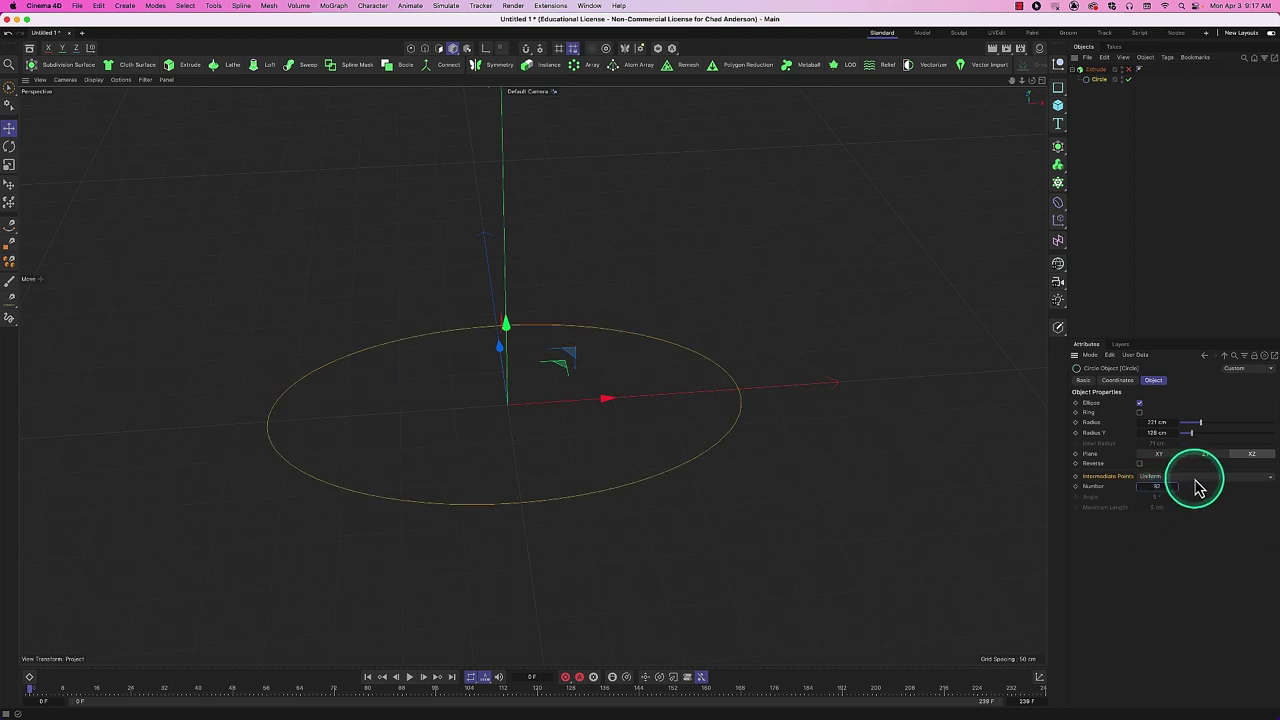
left_click(1128, 70)
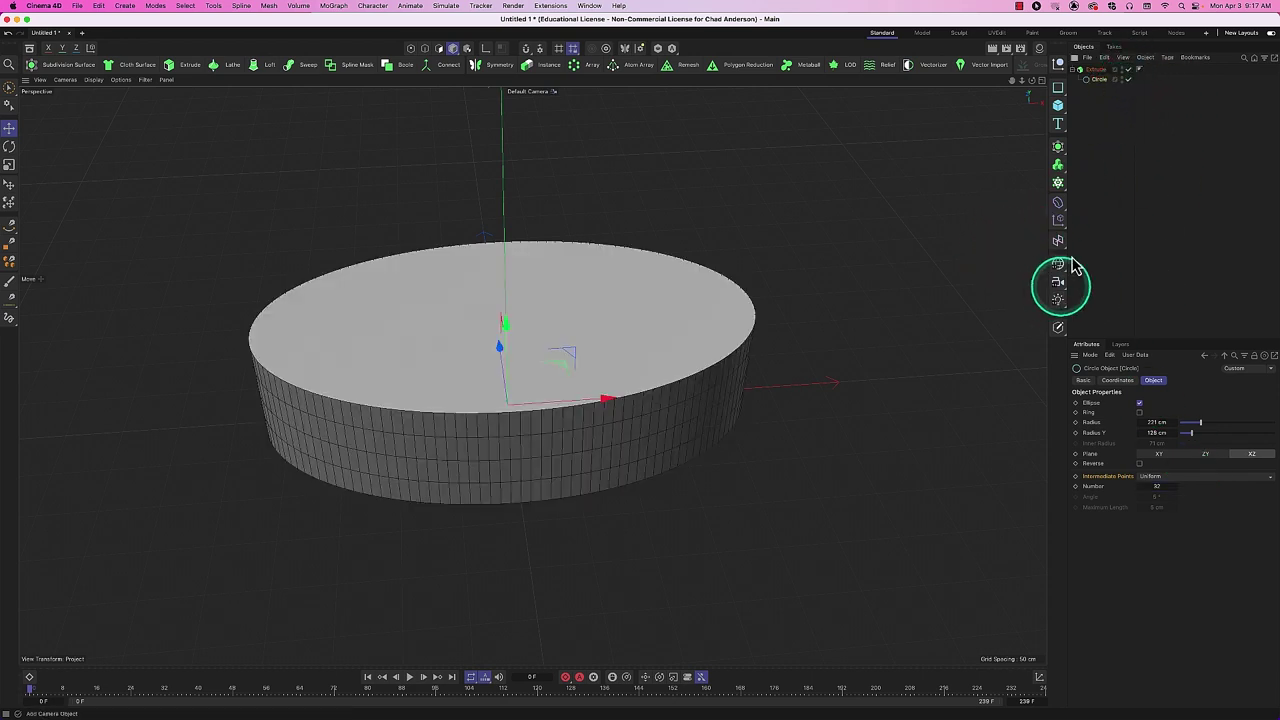
Give both caps a Round bevel of about 12.37 cm, render the view, and raise the bevel segments to 6.
left_click(1098, 71)
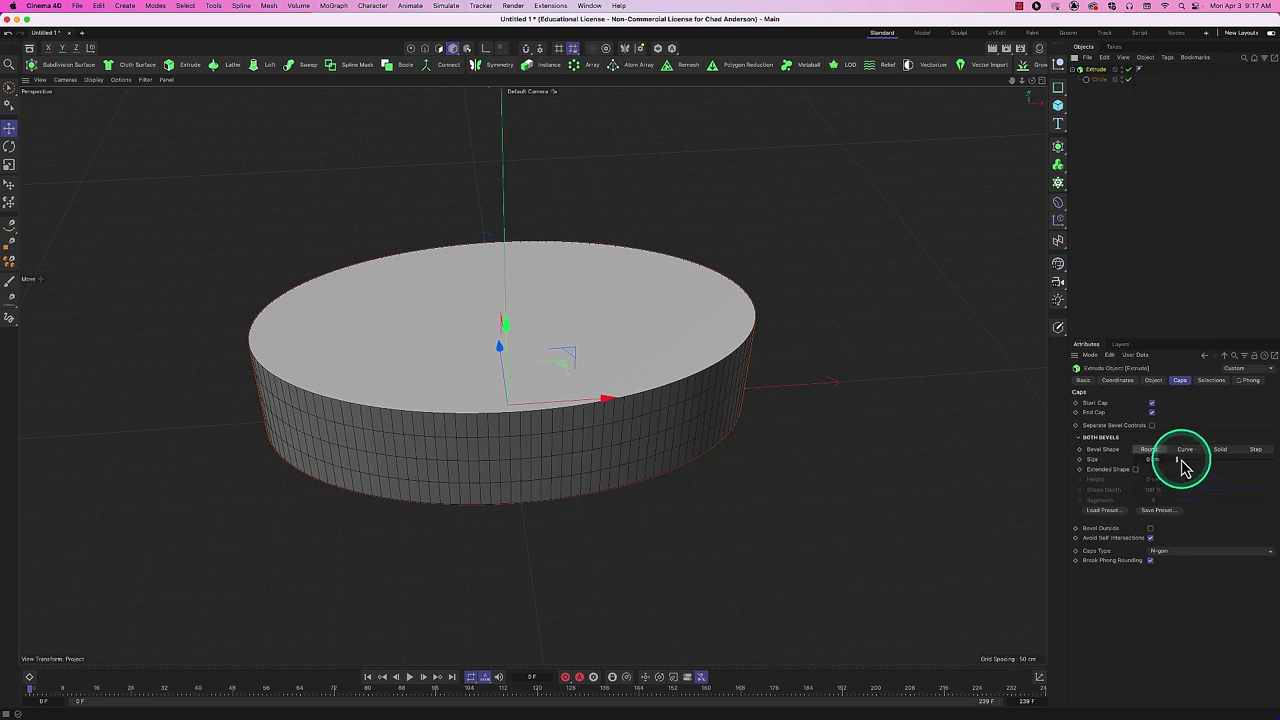
left_click_drag(1180, 470, 1191, 466)
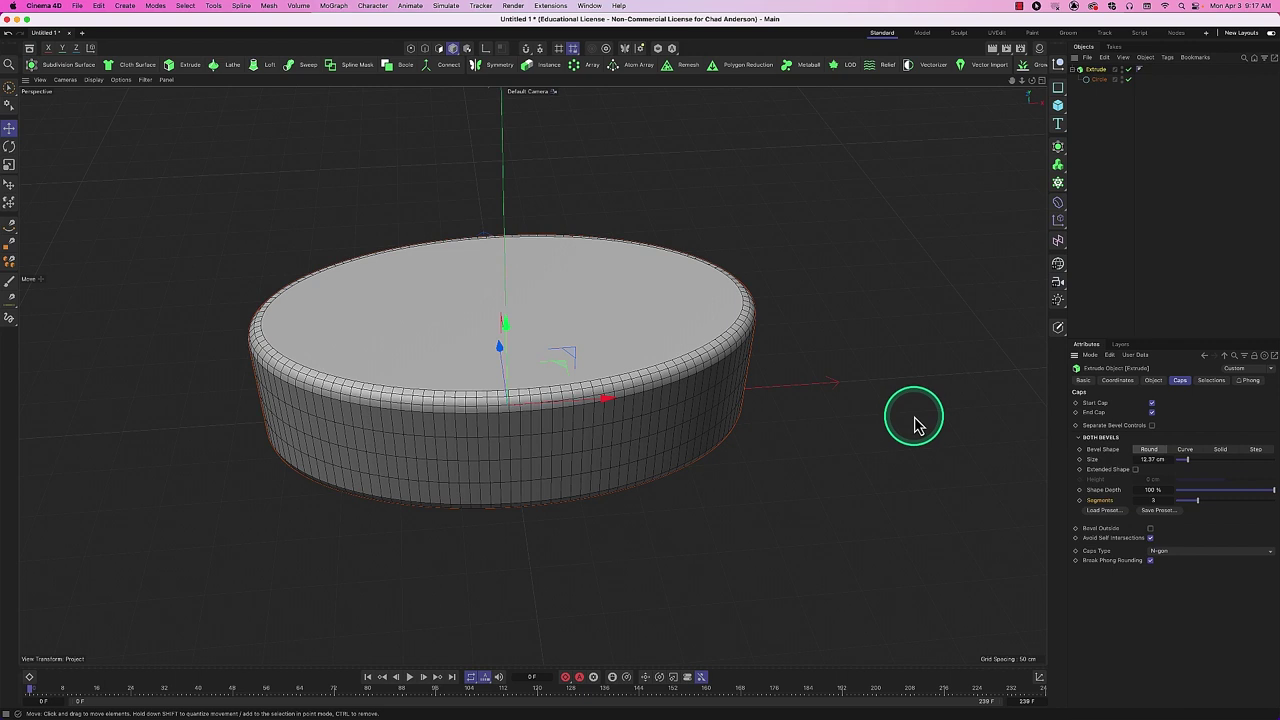
key("super+r")
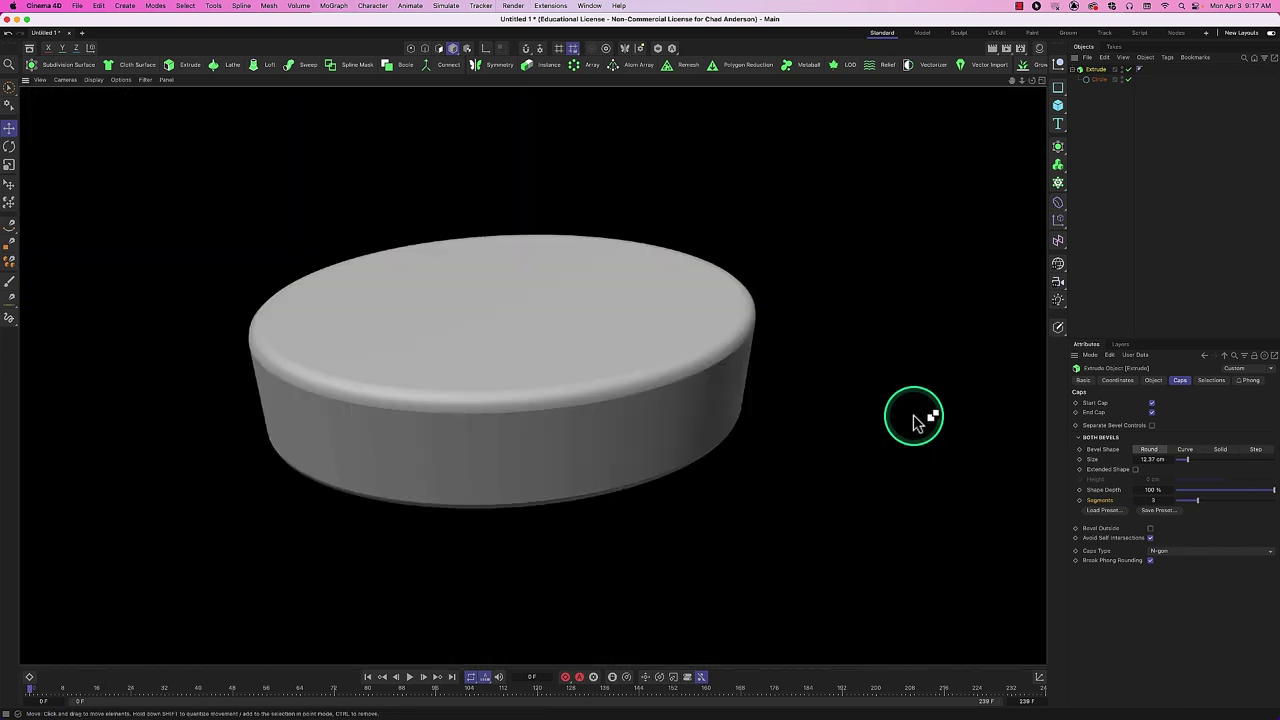
left_click_drag(1119, 485, 1185, 500)
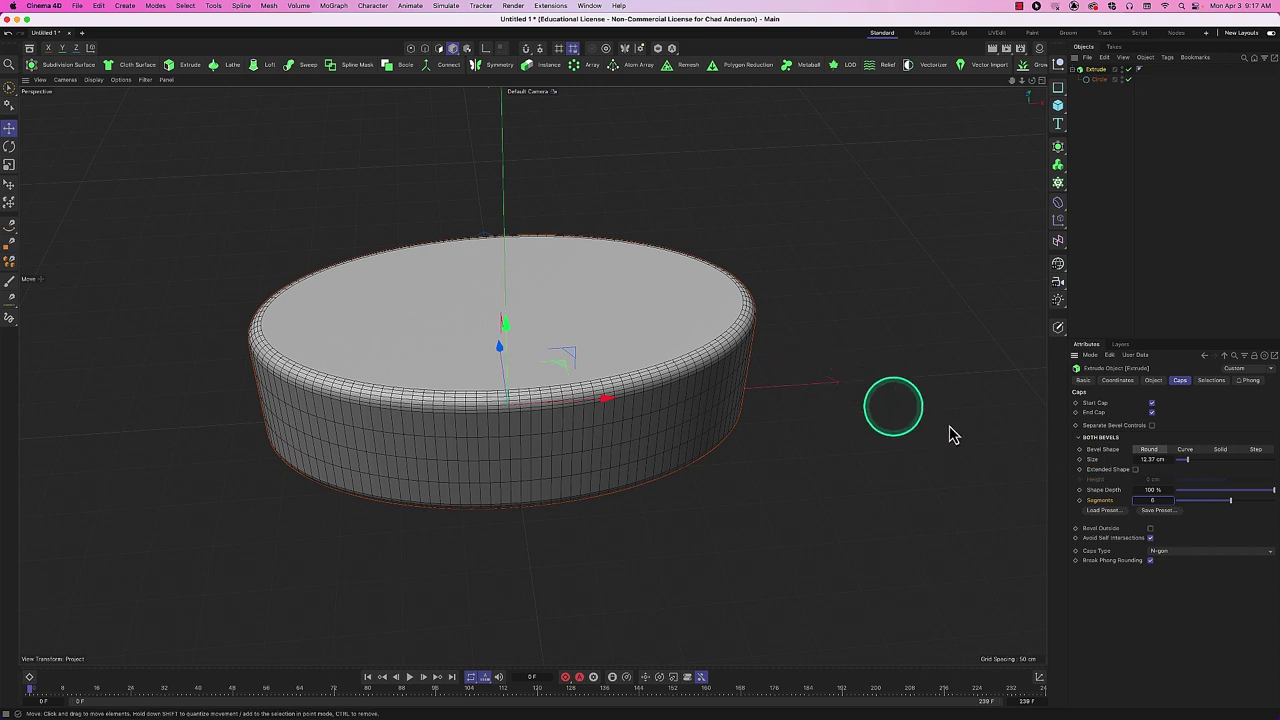
Try the Solid and Step bevel shapes on both caps, rendering the Step version, and lower the segments to 5.
left_click(1220, 449)
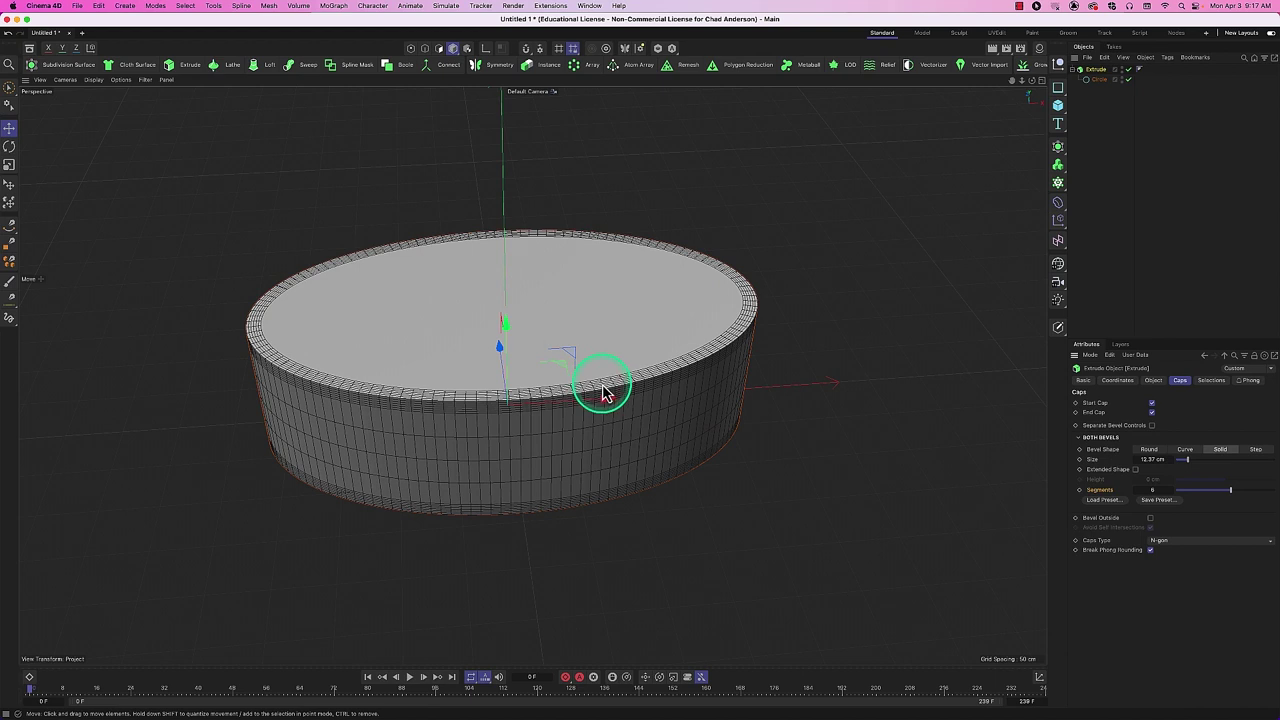
left_click(1256, 450)
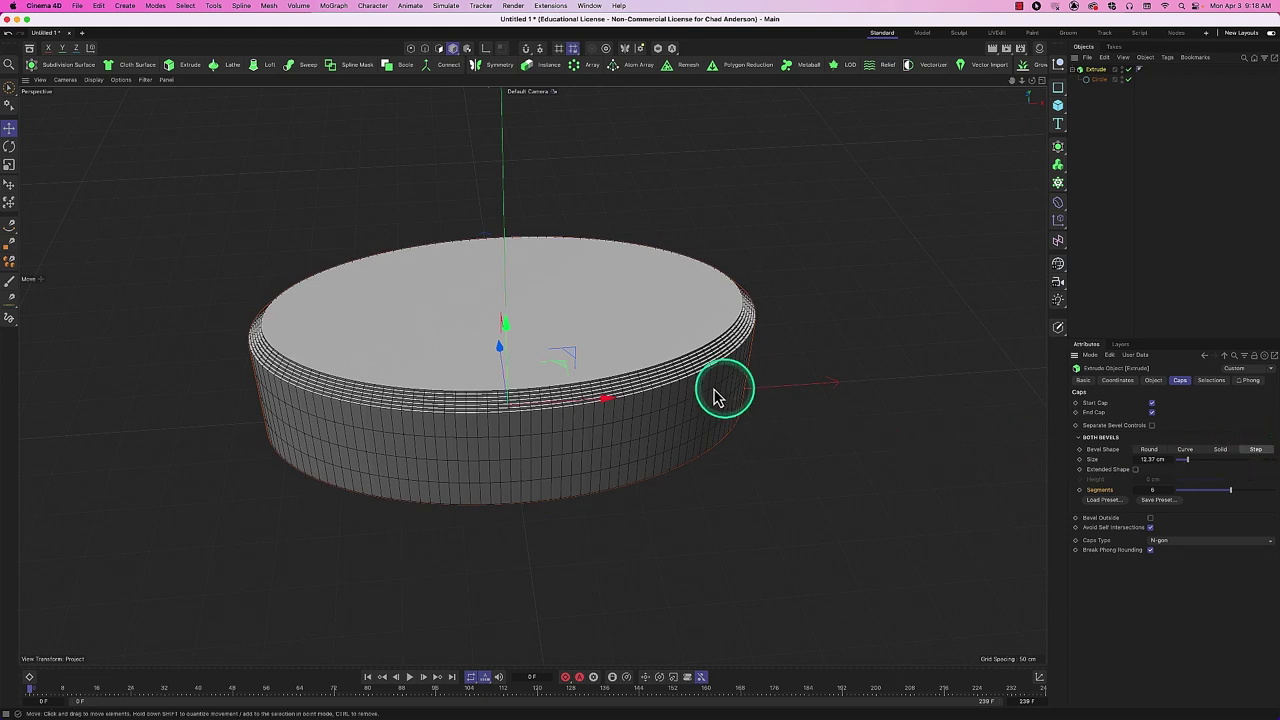
key("super+r")
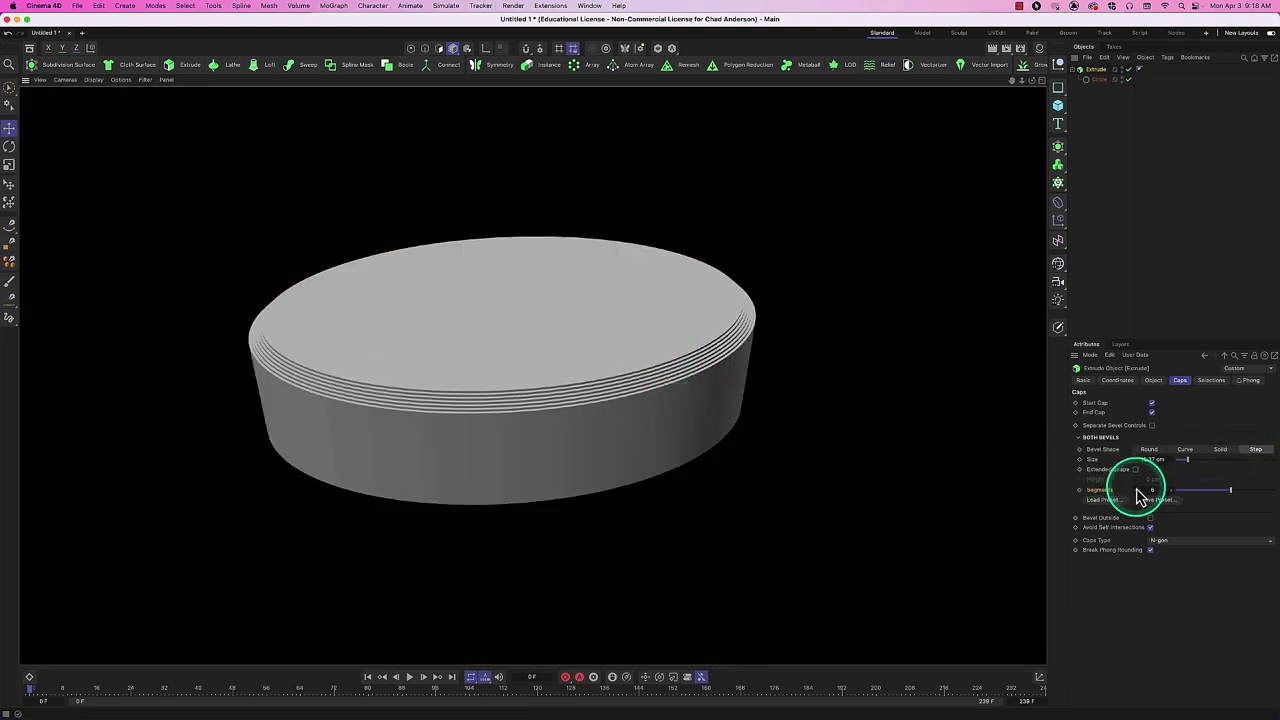
mouse_move(1134, 486)
left_mouse_down()
mouse_move(1180, 500)
mouse_move(1133, 473)
left_mouse_up()
Switch the bevel shape to Curve, bend the straight profile into a soft S-curve, and set the bevel segments to 7.
left_click(1185, 449)
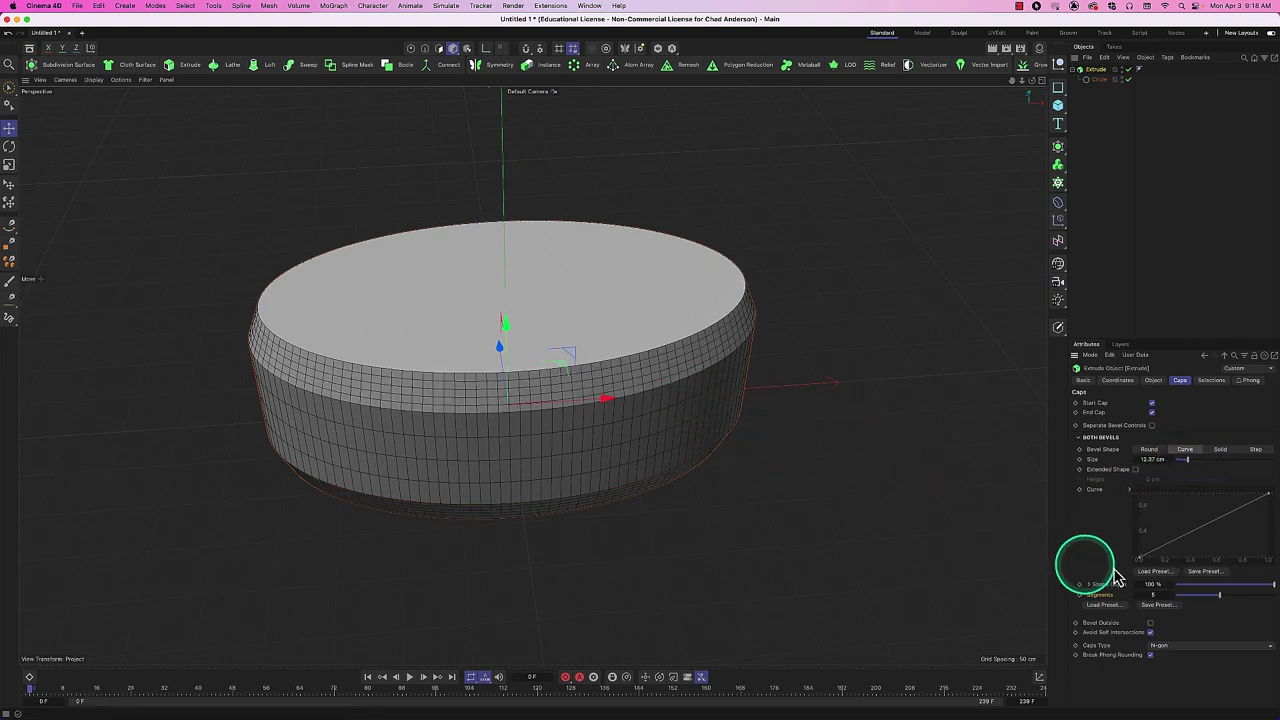
left_click(1268, 498)
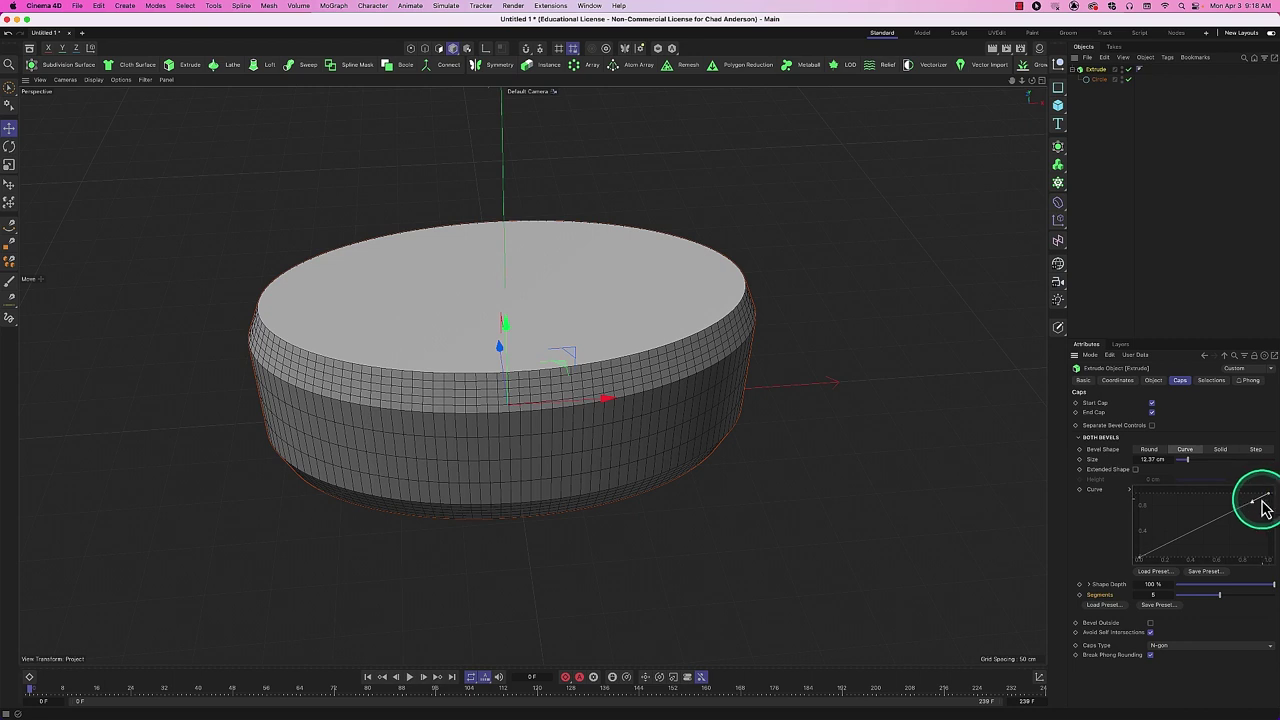
left_click_drag(1255, 506, 1233, 497)
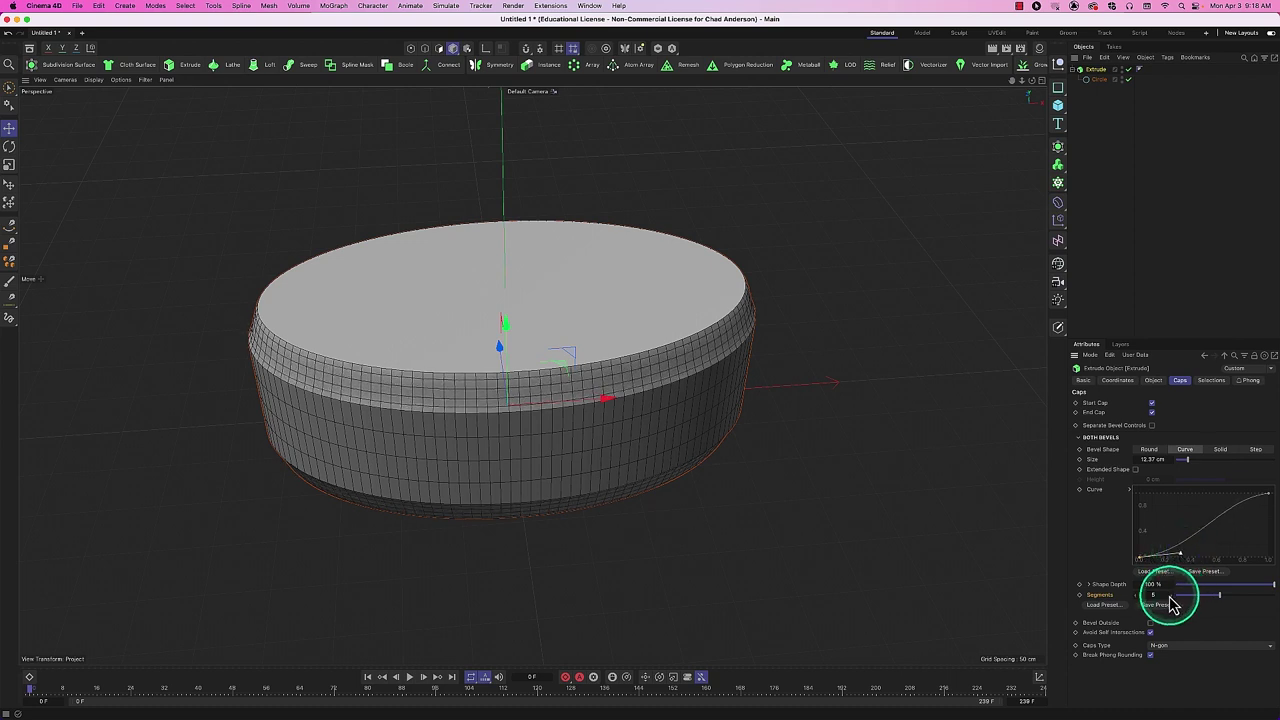
left_click_drag(1171, 597, 1175, 598)
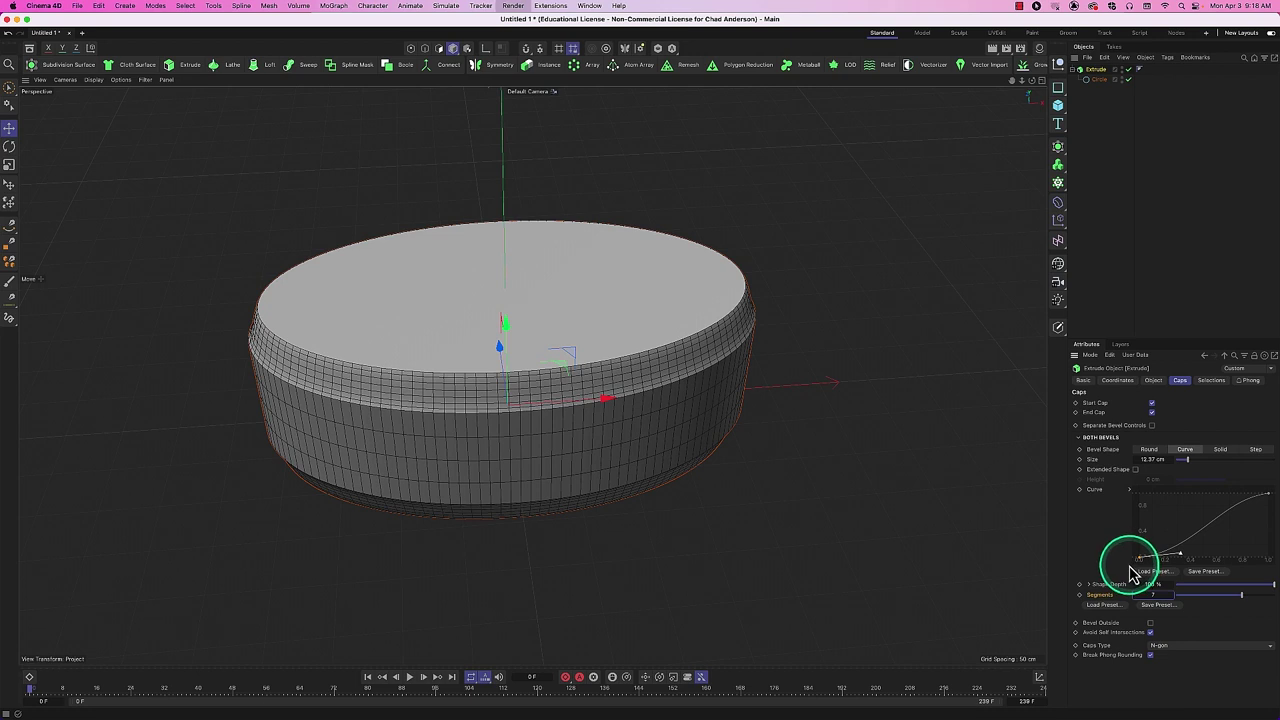
Render the view, and reshape the bevel's curve into a wavy profile by adding three points and slightly lowering its end point.
key("ctrl+r")
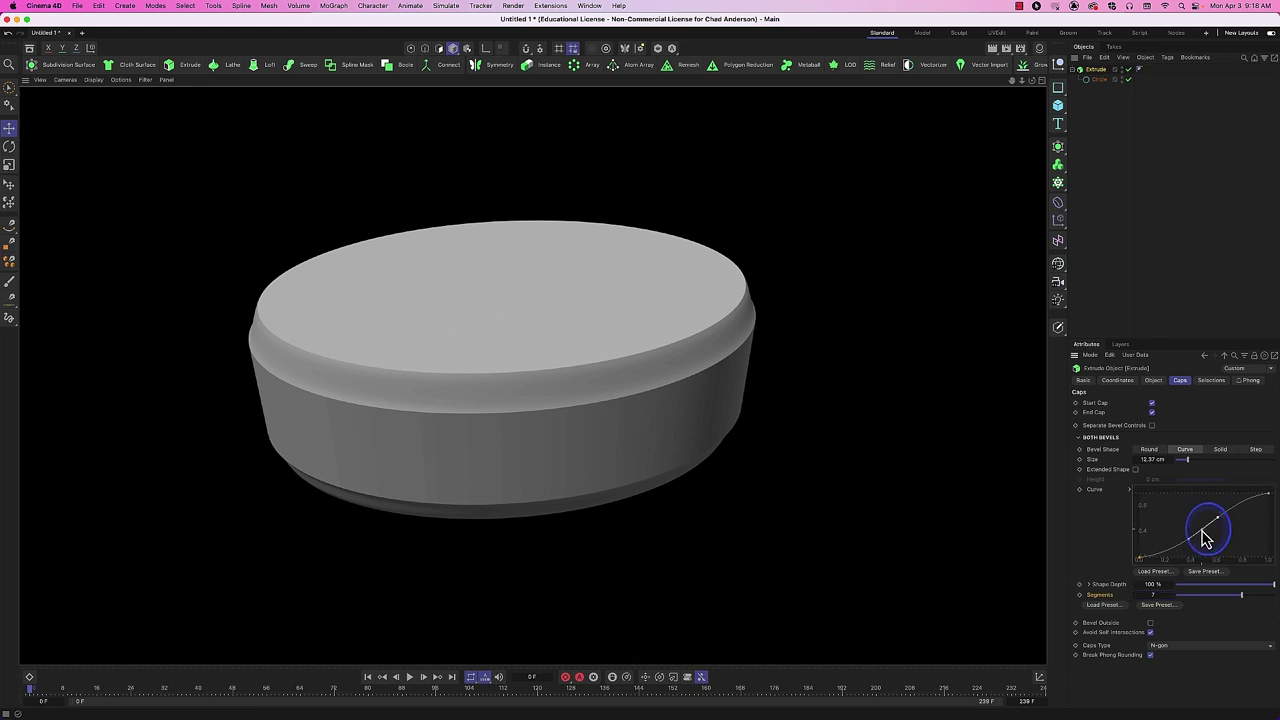
left_click(1206, 536)
mouse_move(1203, 535)
left_mouse_down()
mouse_move(1192, 526)
mouse_move(1216, 520)
left_mouse_up()
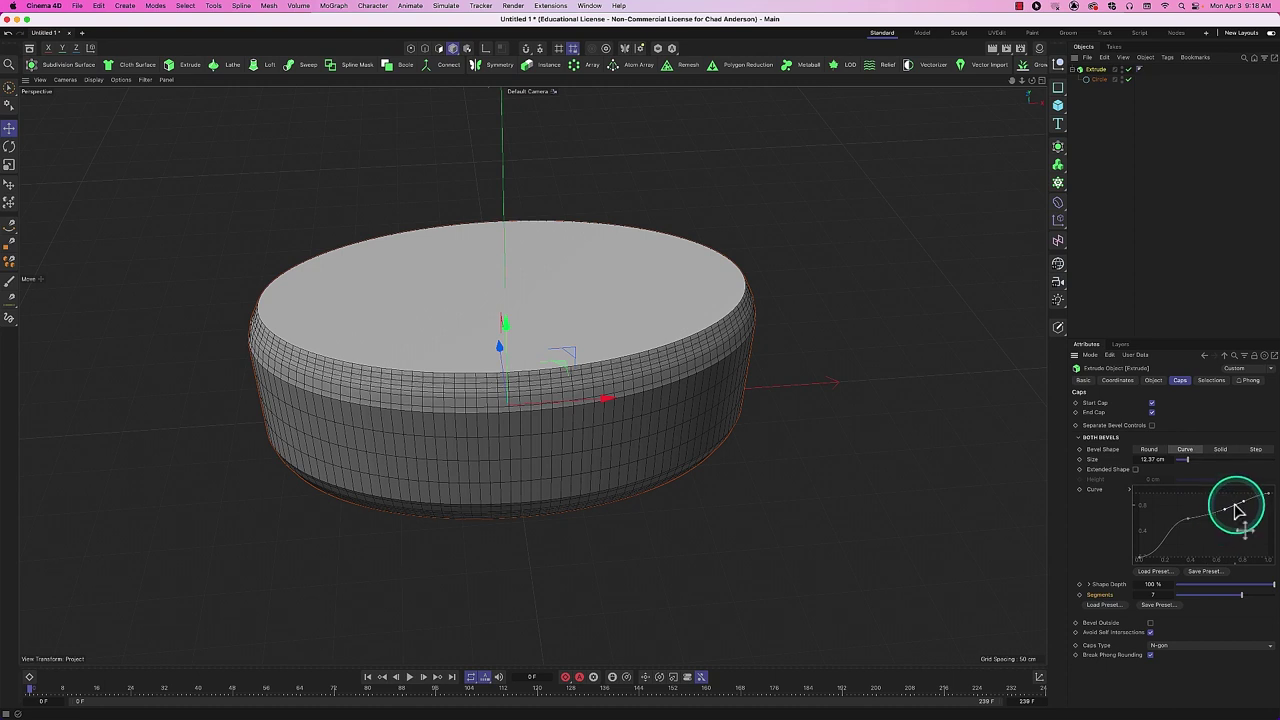
left_click_drag(1237, 511, 1229, 515)
left_click_drag(1225, 515, 1140, 543)
left_click(1270, 516)
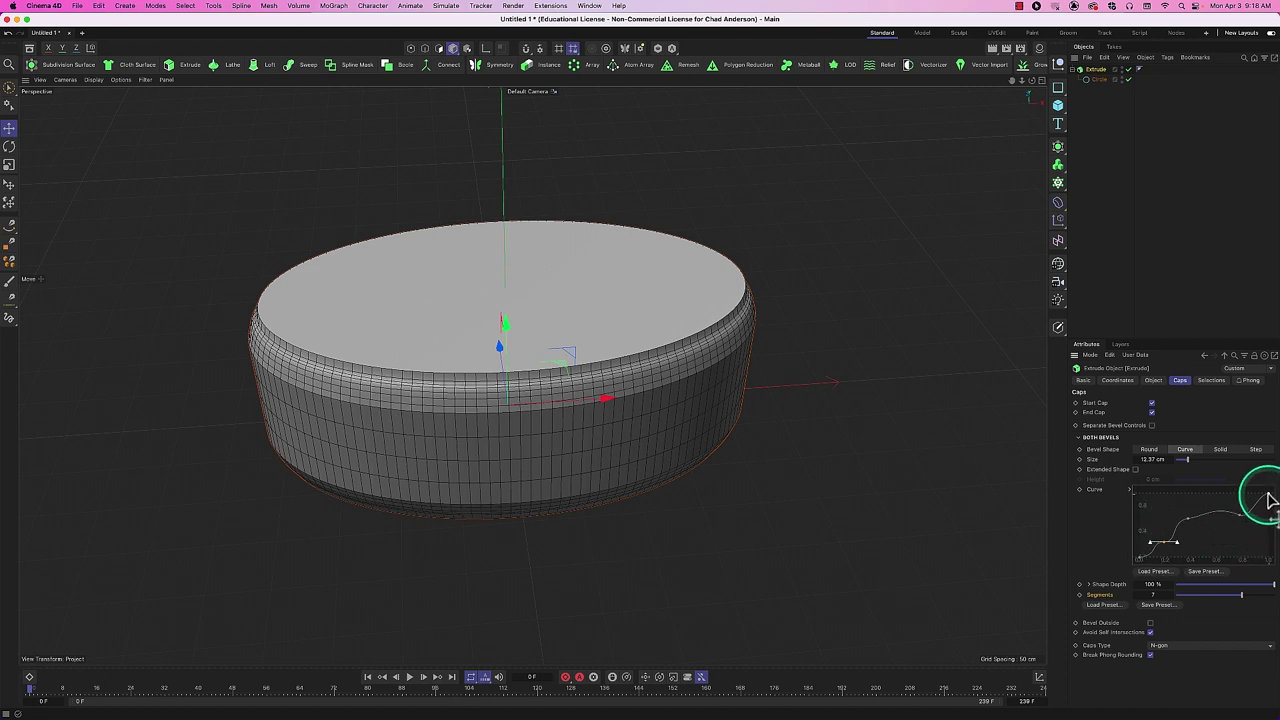
mouse_move(1265, 500)
left_mouse_down()
mouse_move(1253, 503)
mouse_move(1266, 500)
left_mouse_up()
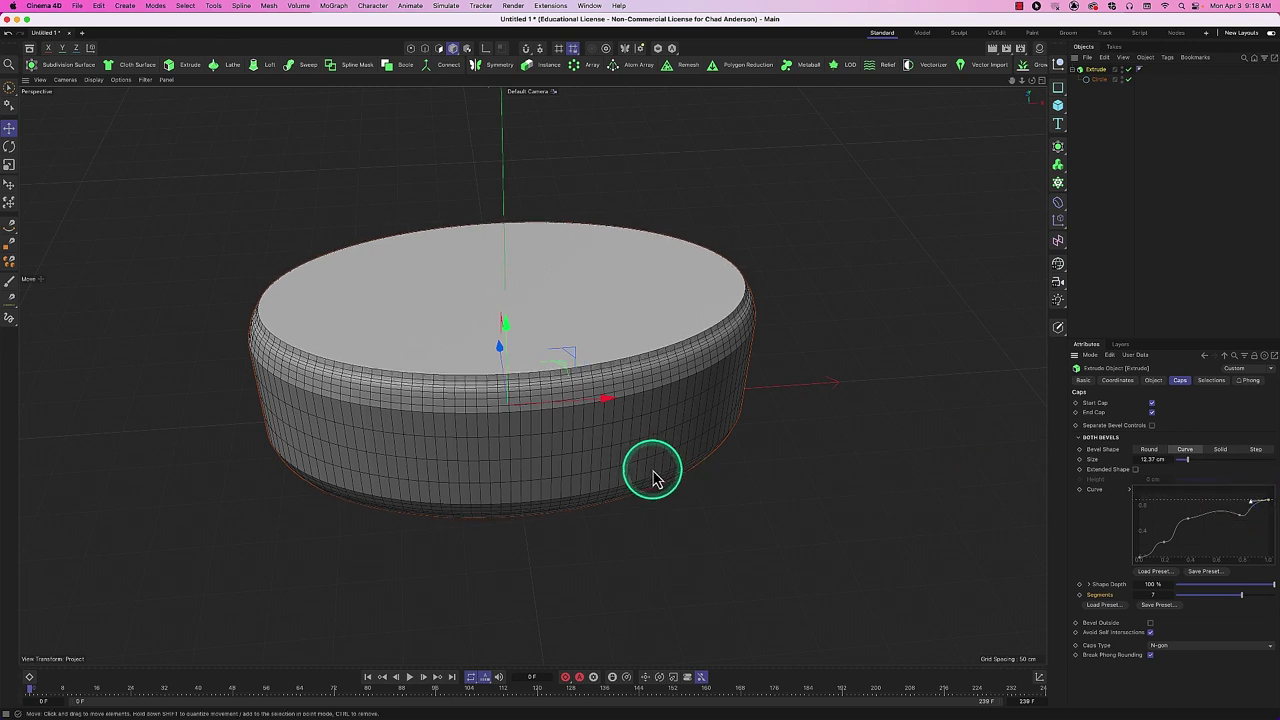
Raise the bevel segments to 10, rendering the curved bevel before and after the change.
key("super+r")
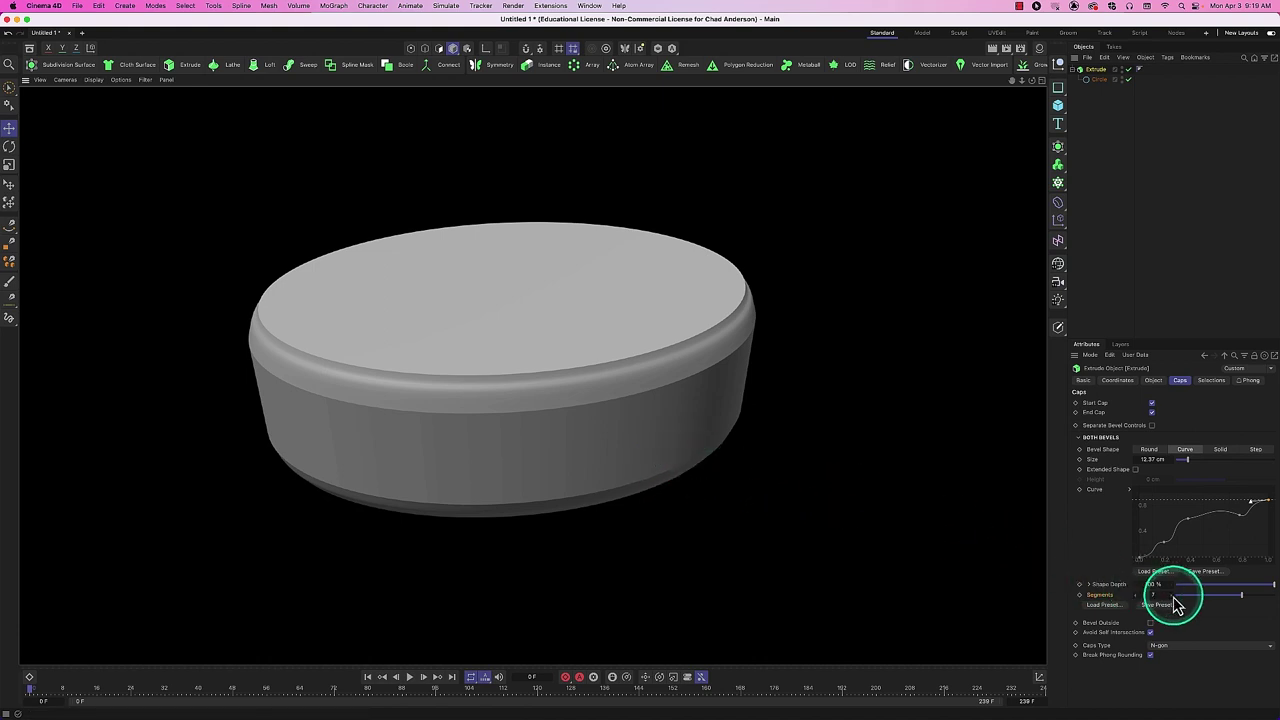
left_click_drag(1174, 595, 1176, 604)
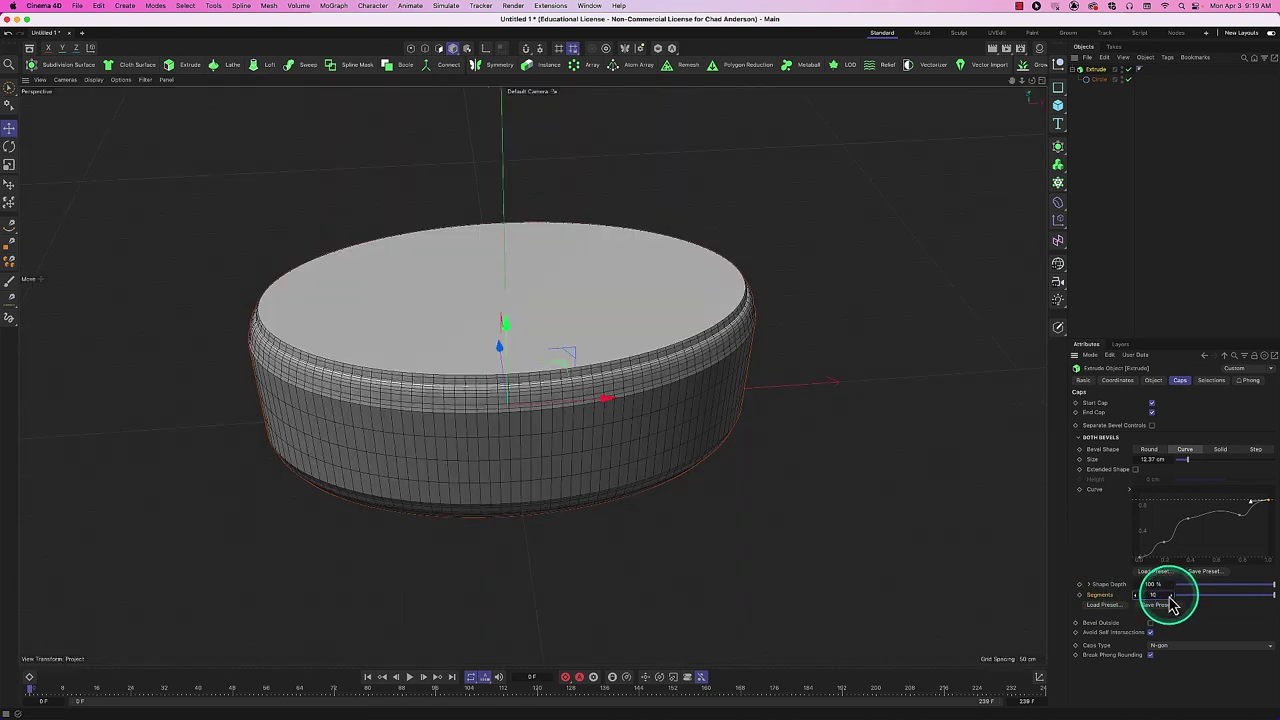
key("super+r")
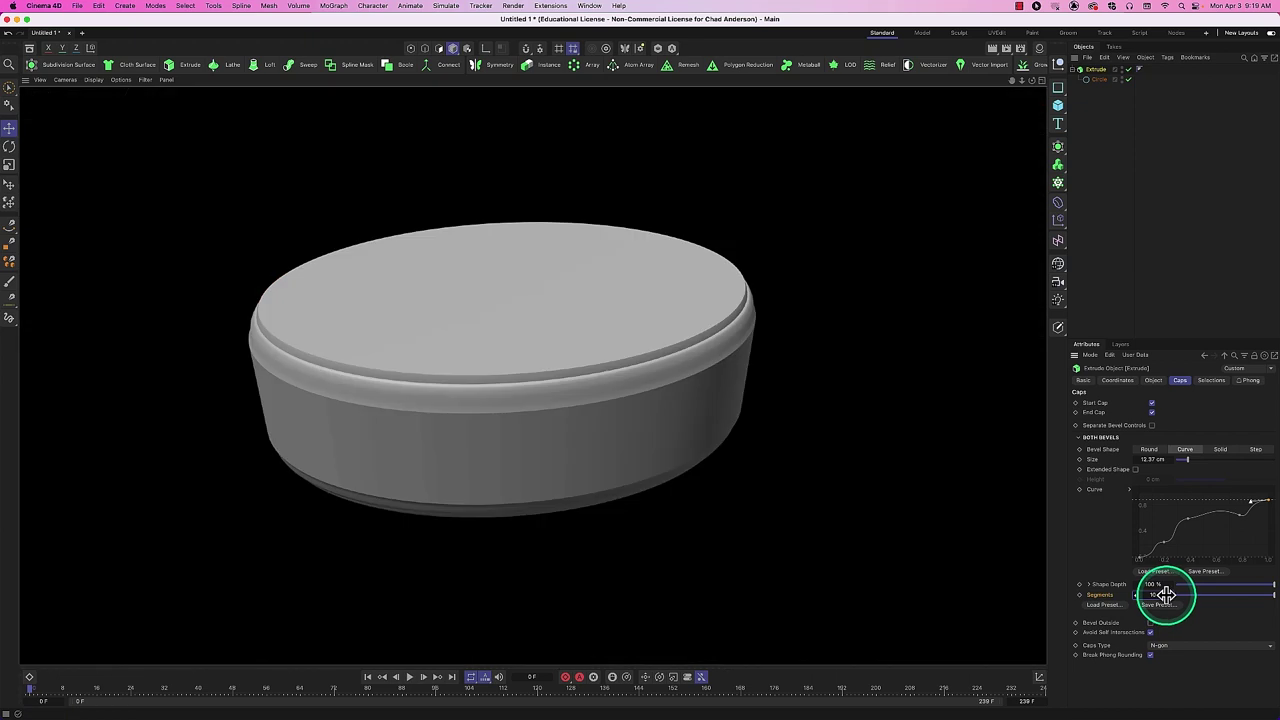
Switch the bevel shape back to Round, lower the segments to 7, and render both versions for comparison.
left_click(1150, 451)
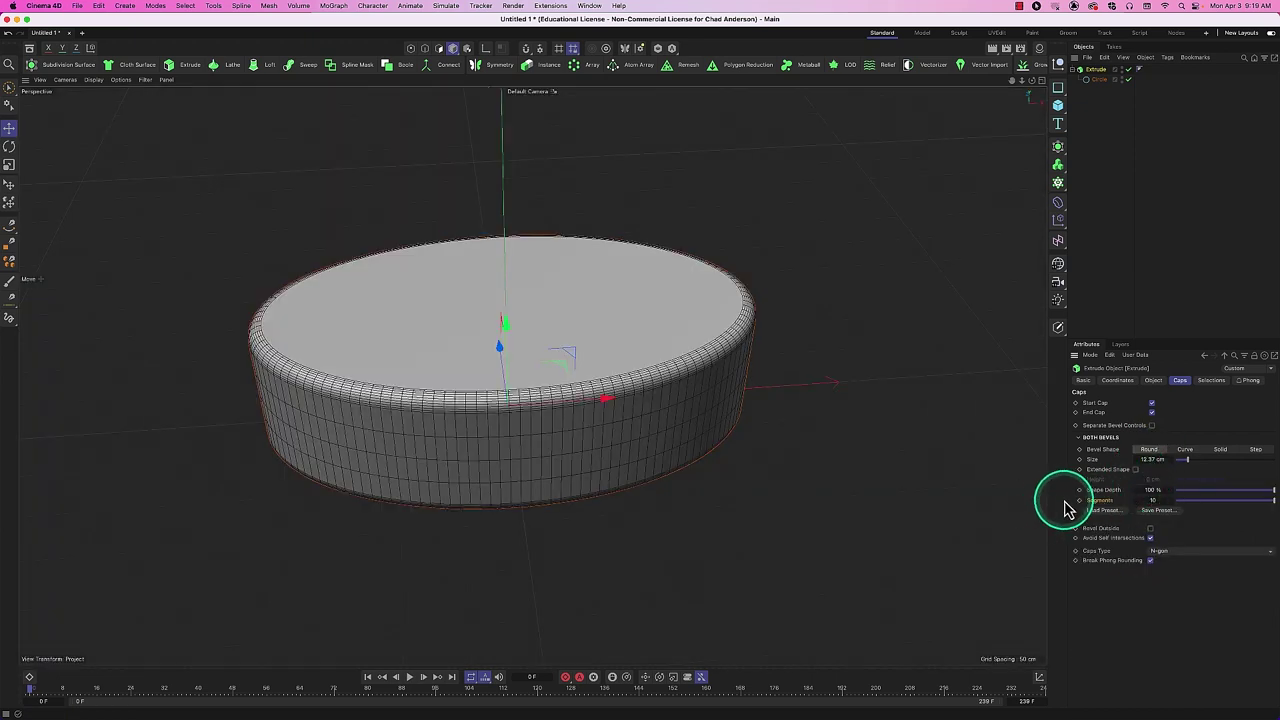
key("super+r")
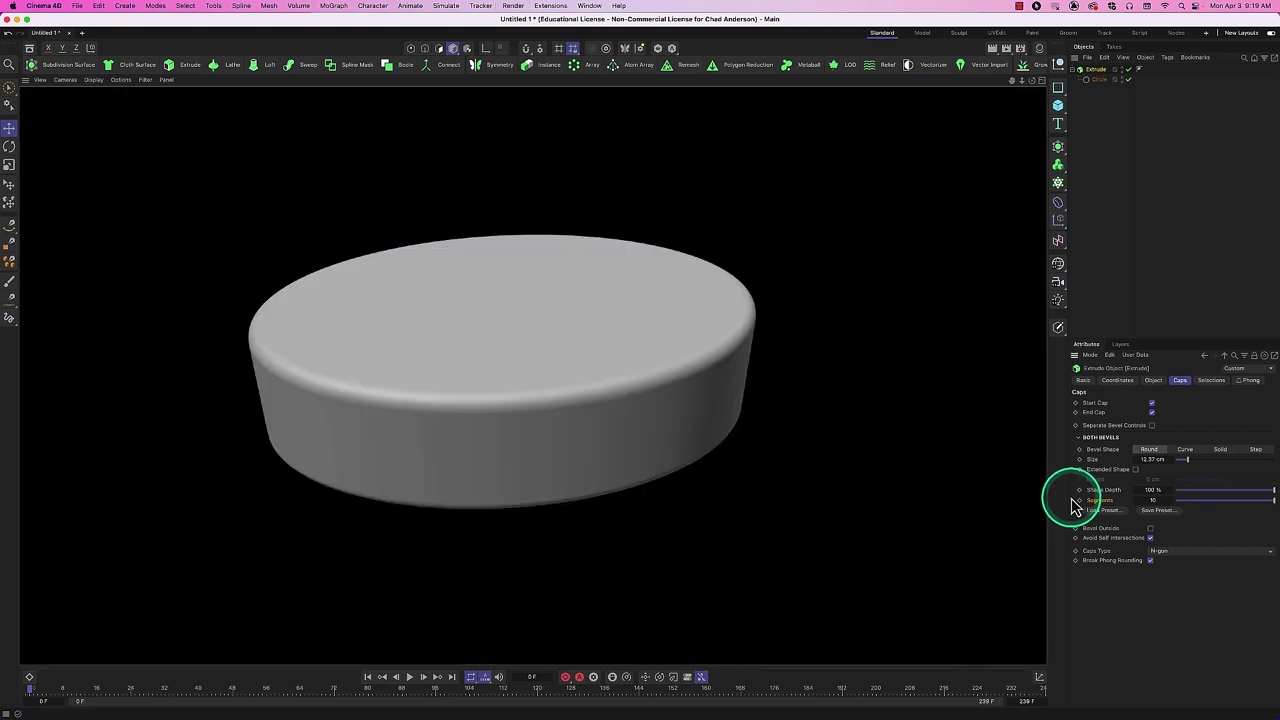
left_click_drag(1073, 505, 1138, 510)
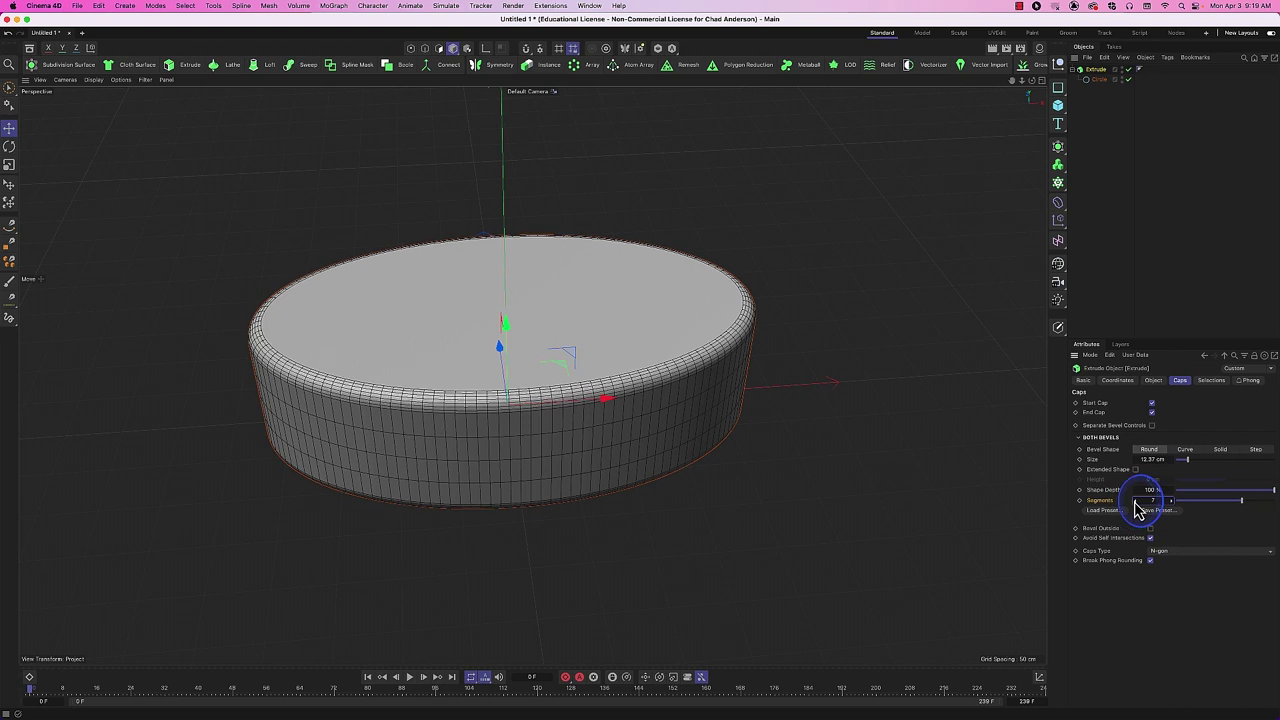
key("super+r")
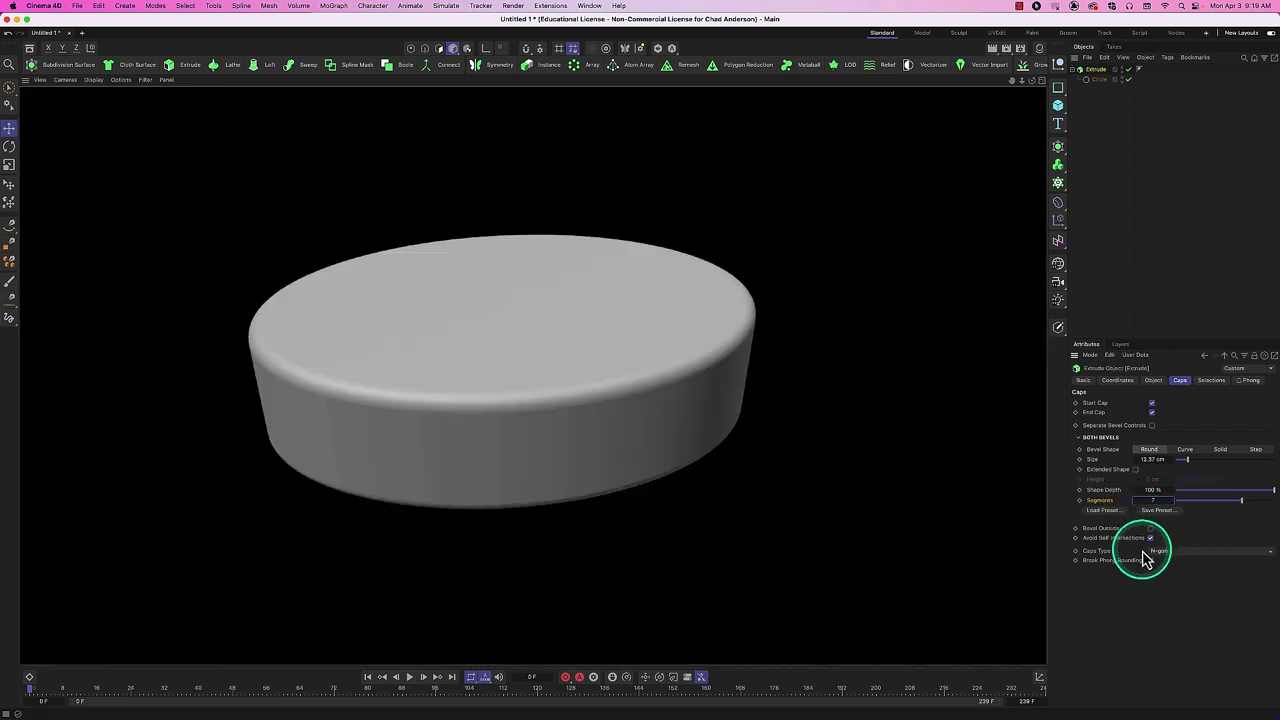
Load the Half Circle bevel preset for both caps and render the rim, including from a closer angle.
left_click(1108, 511)
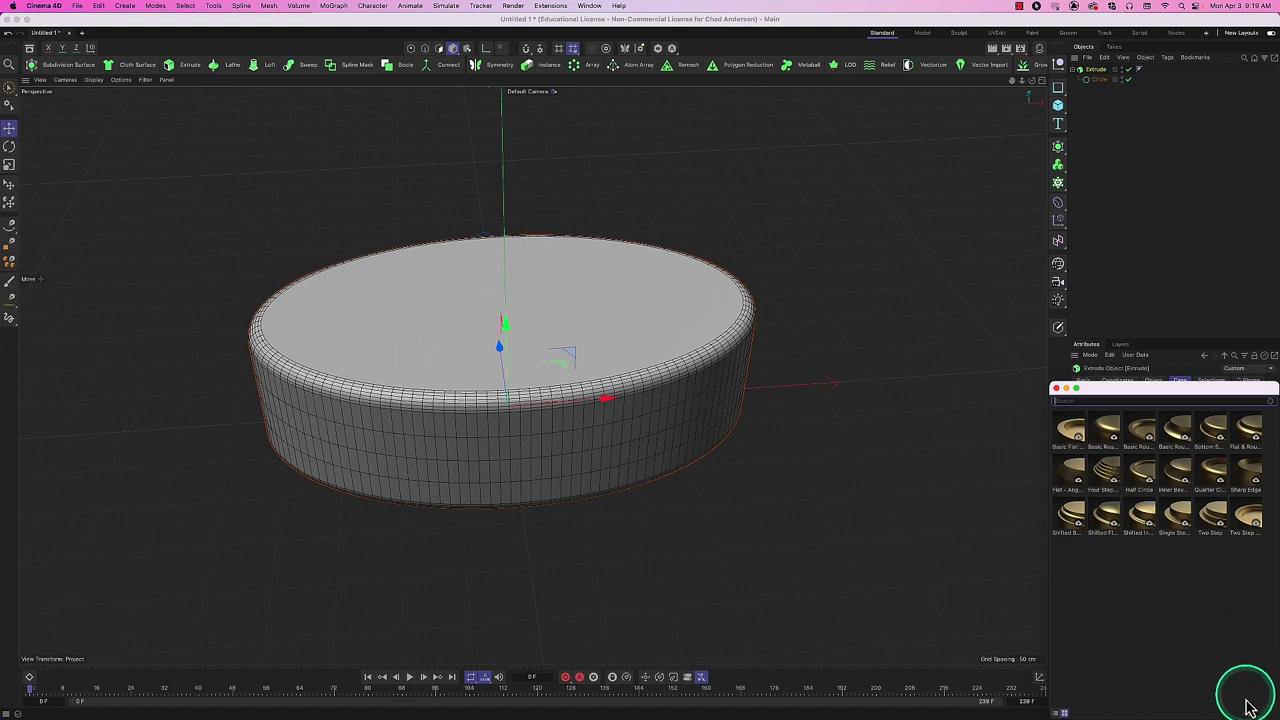
left_click_drag(1250, 714, 1257, 714)
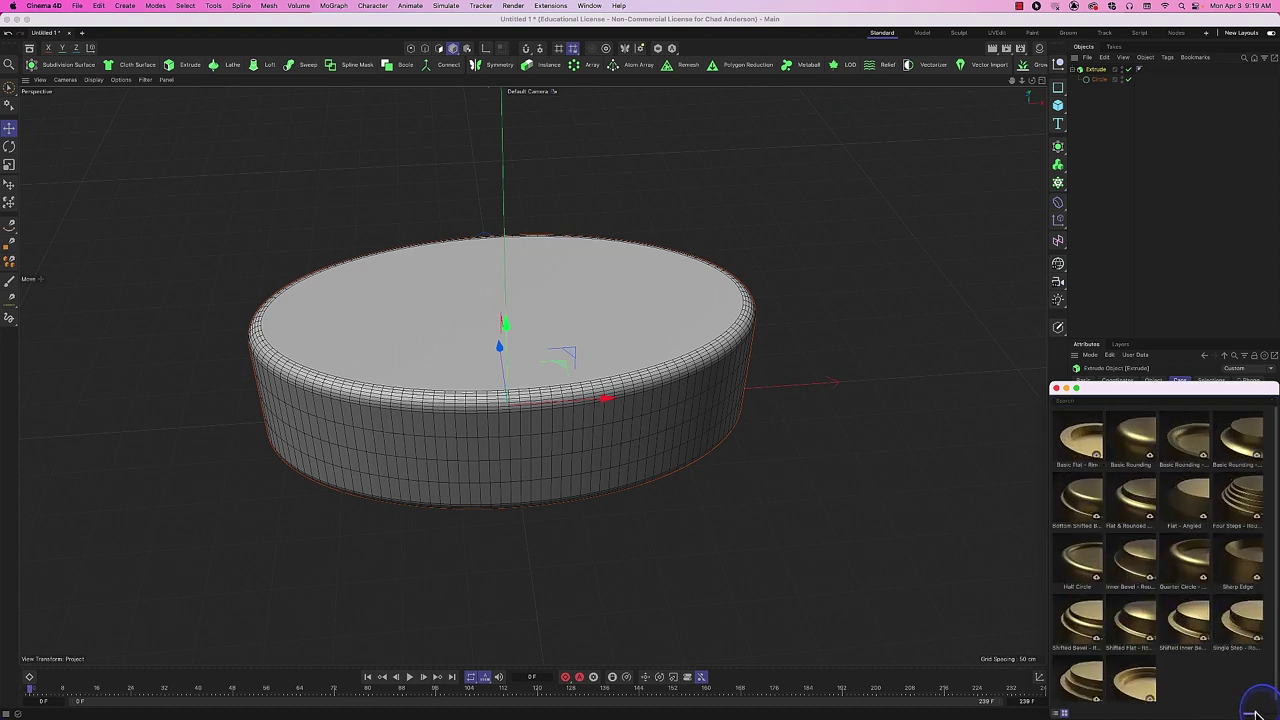
double_click(1085, 565)
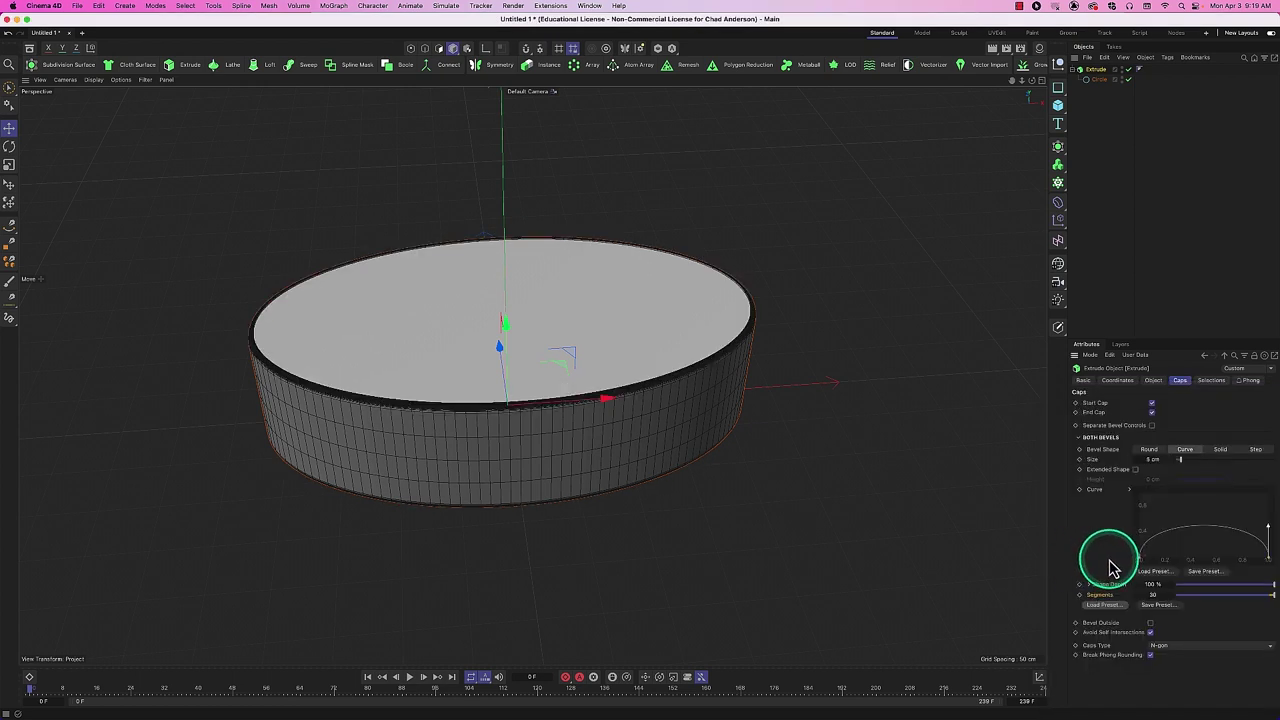
key("super+r")
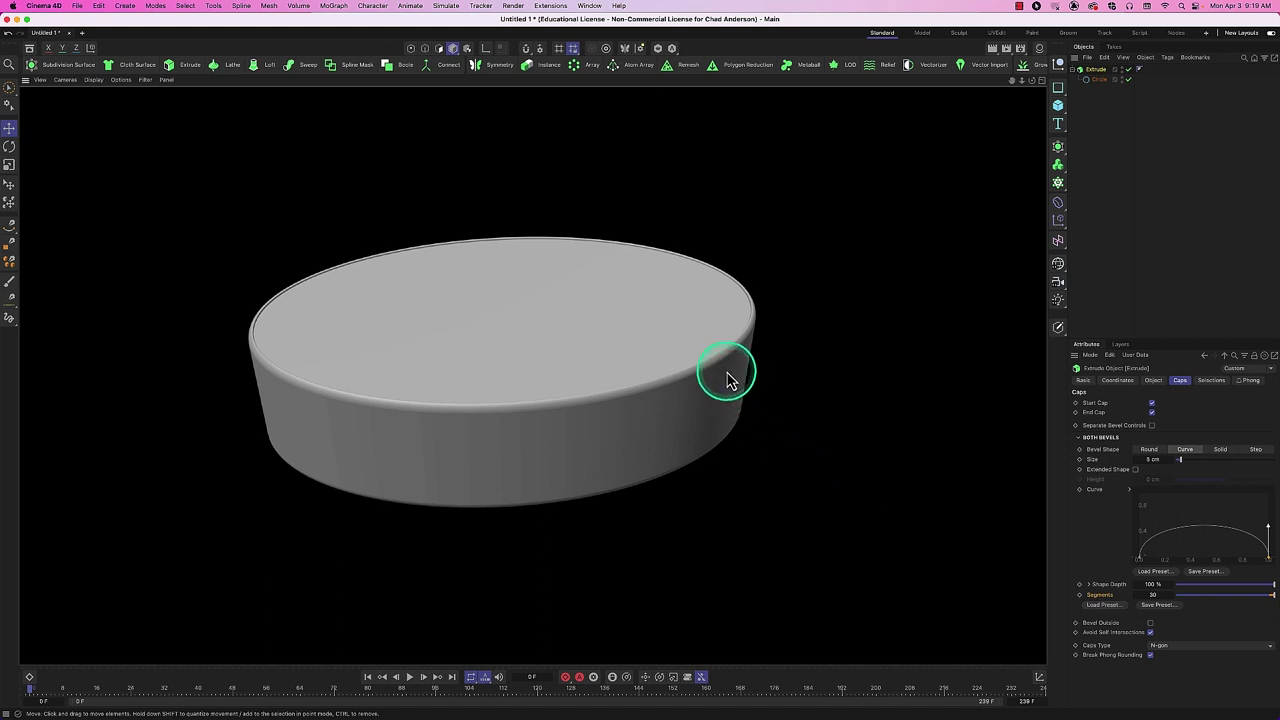
scroll(728, 380, "up", 5)
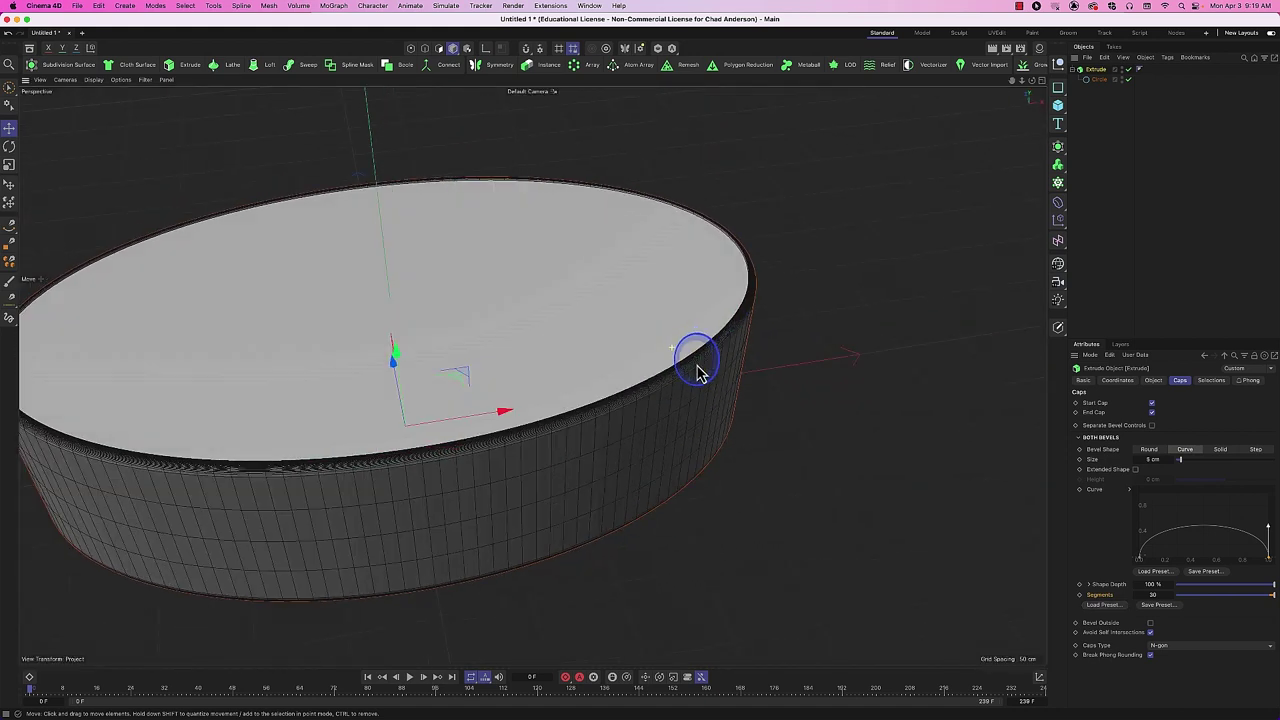
left_click_drag(697, 372, 717, 385, "alt")
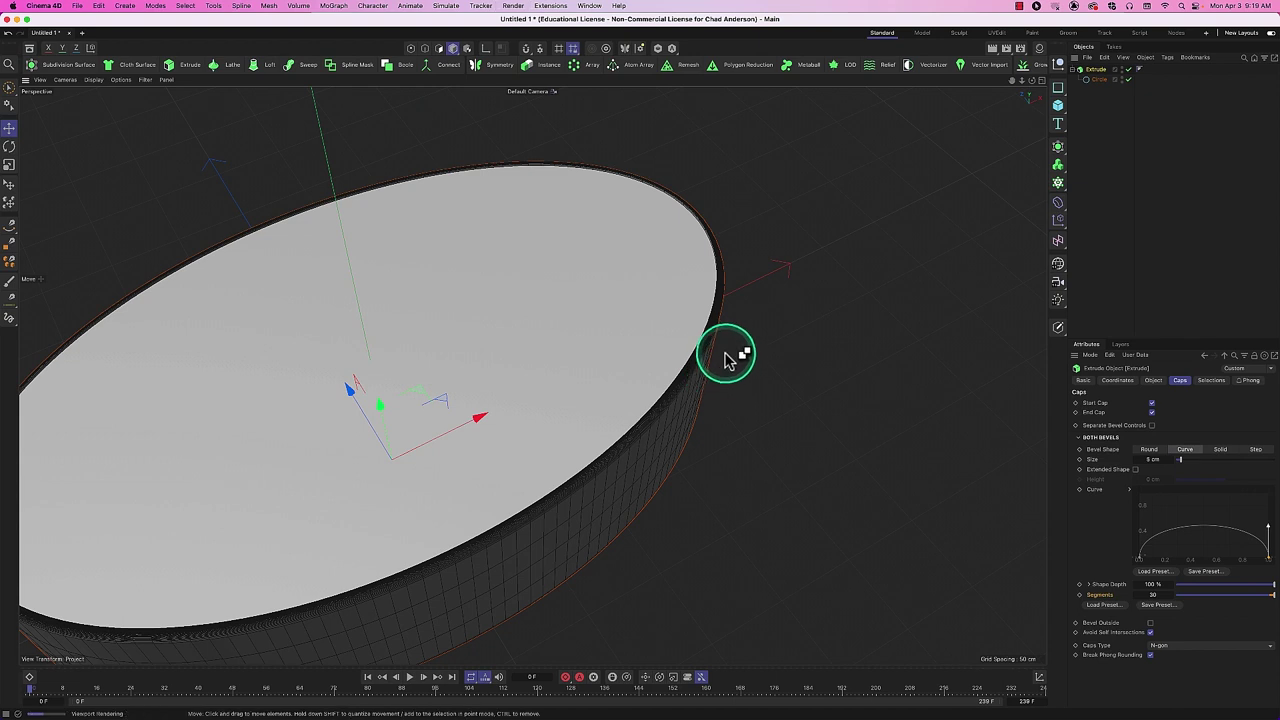
key("ctrl+r")
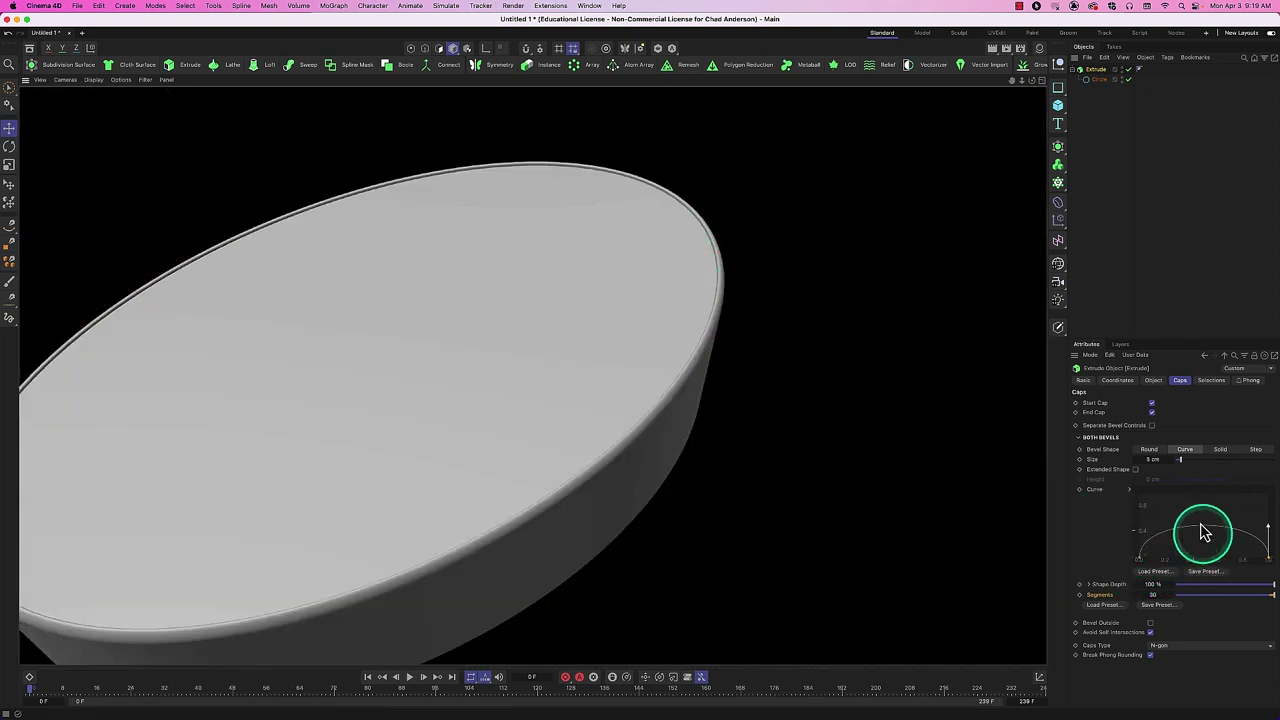
Set the bevel shape of both caps to Round with 6 segments.
left_click(1152, 452)
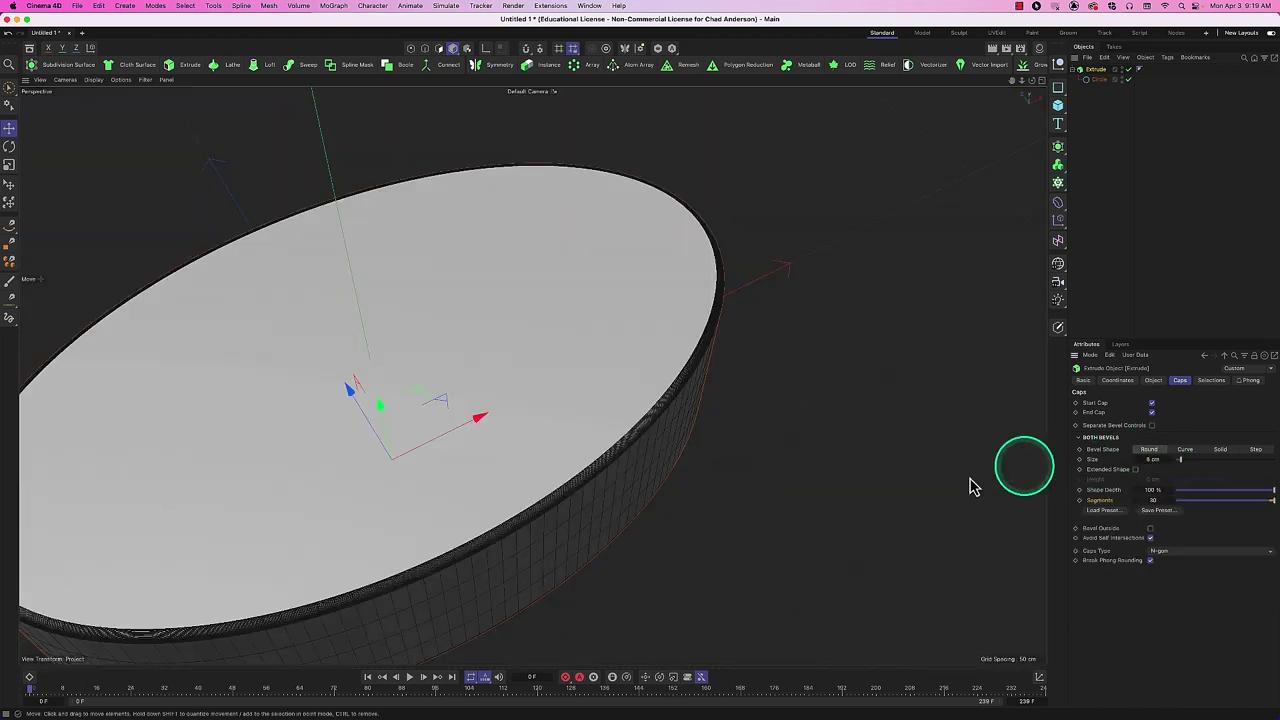
left_click(1153, 498)
type("6")
key("Return")
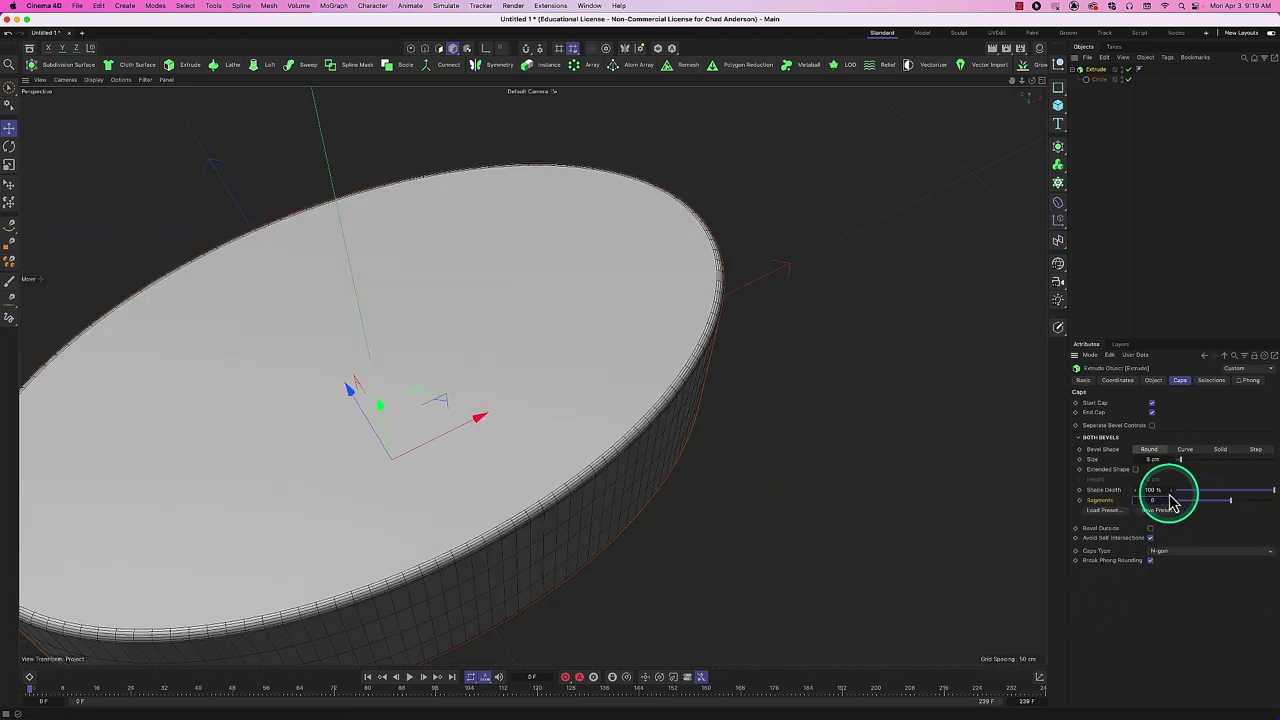
left_click_drag(751, 586, 605, 533, "alt")
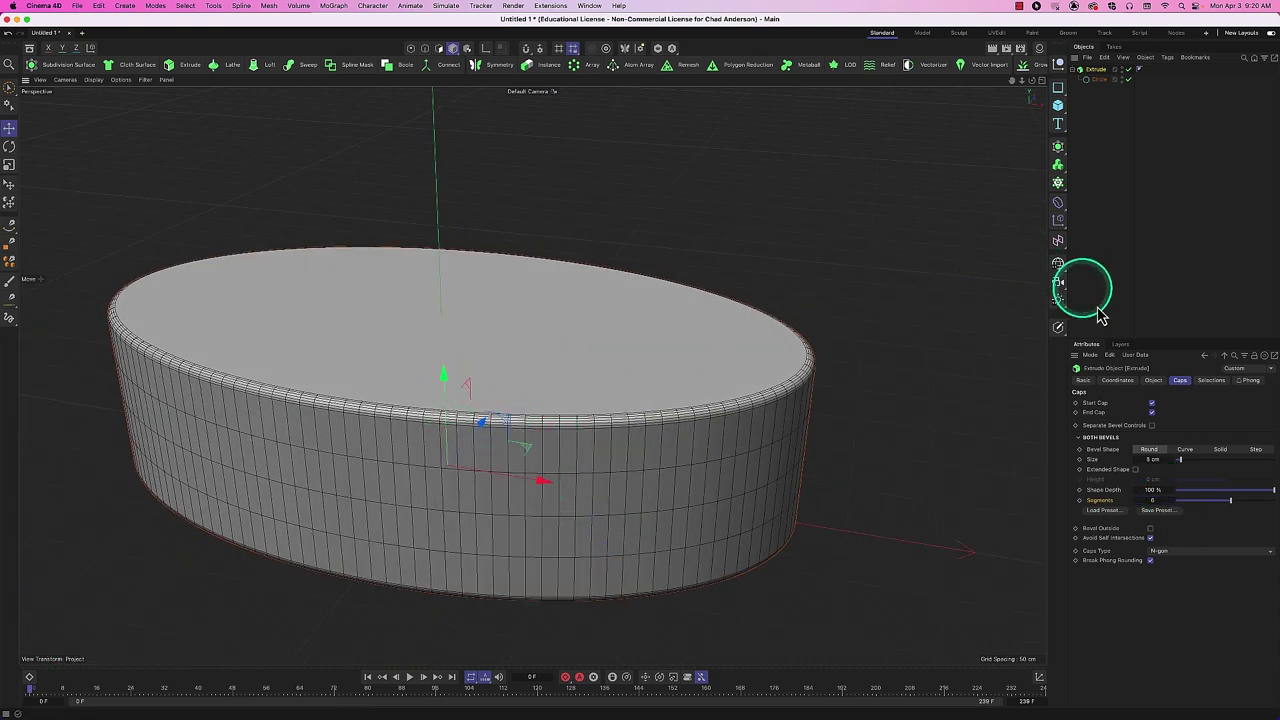
Try Separate Bevel Controls for the start and end caps, turn it back off, and collapse the Both Bevels settings.
left_click(1153, 426)
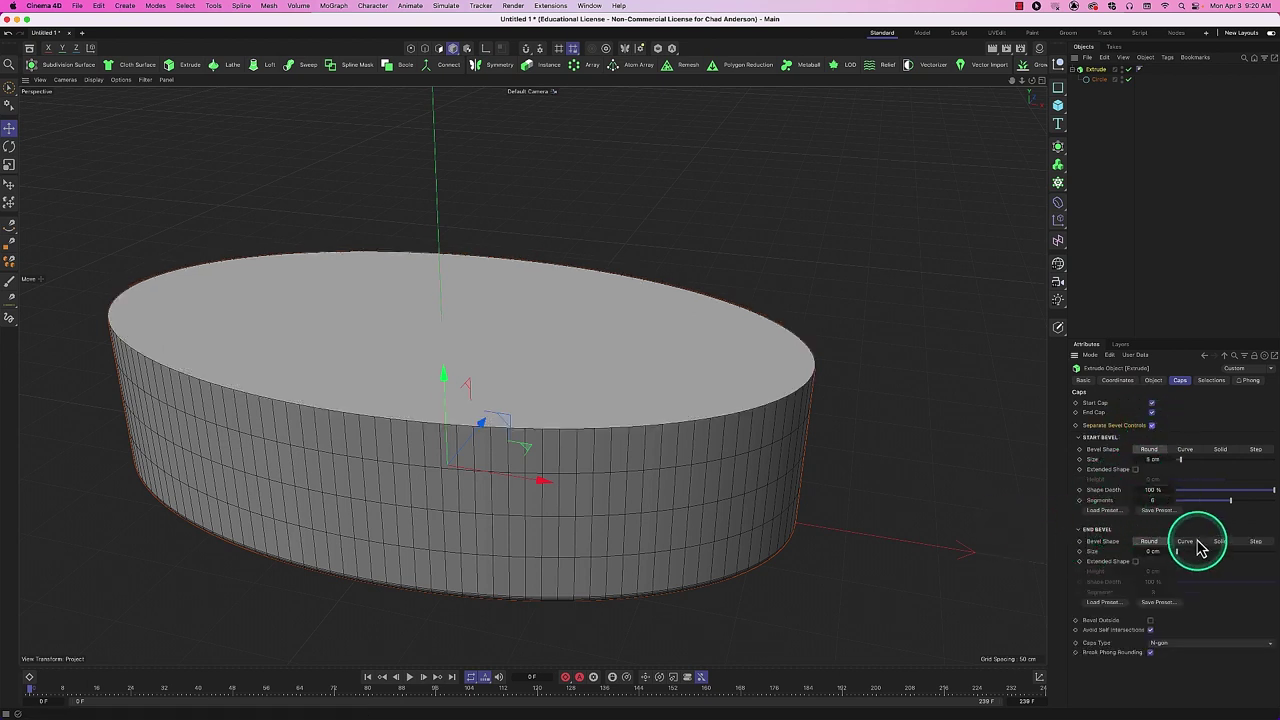
left_click(1152, 426)
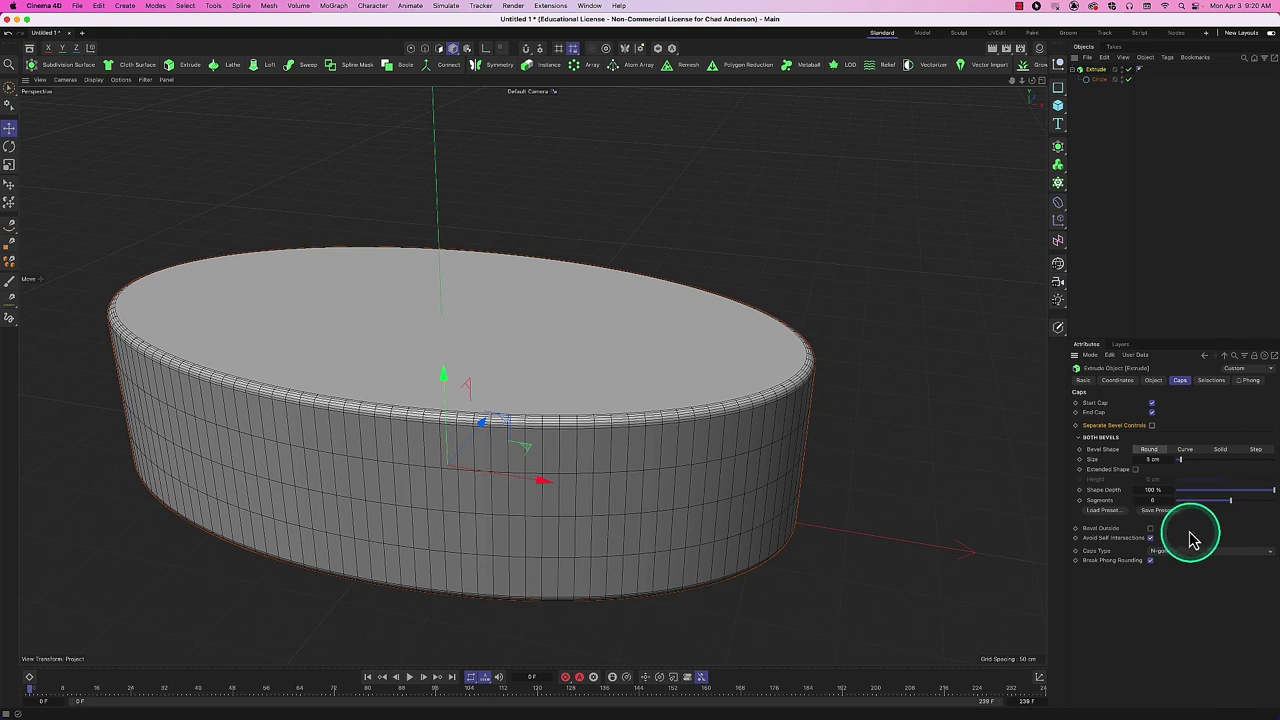
left_click(1080, 439)
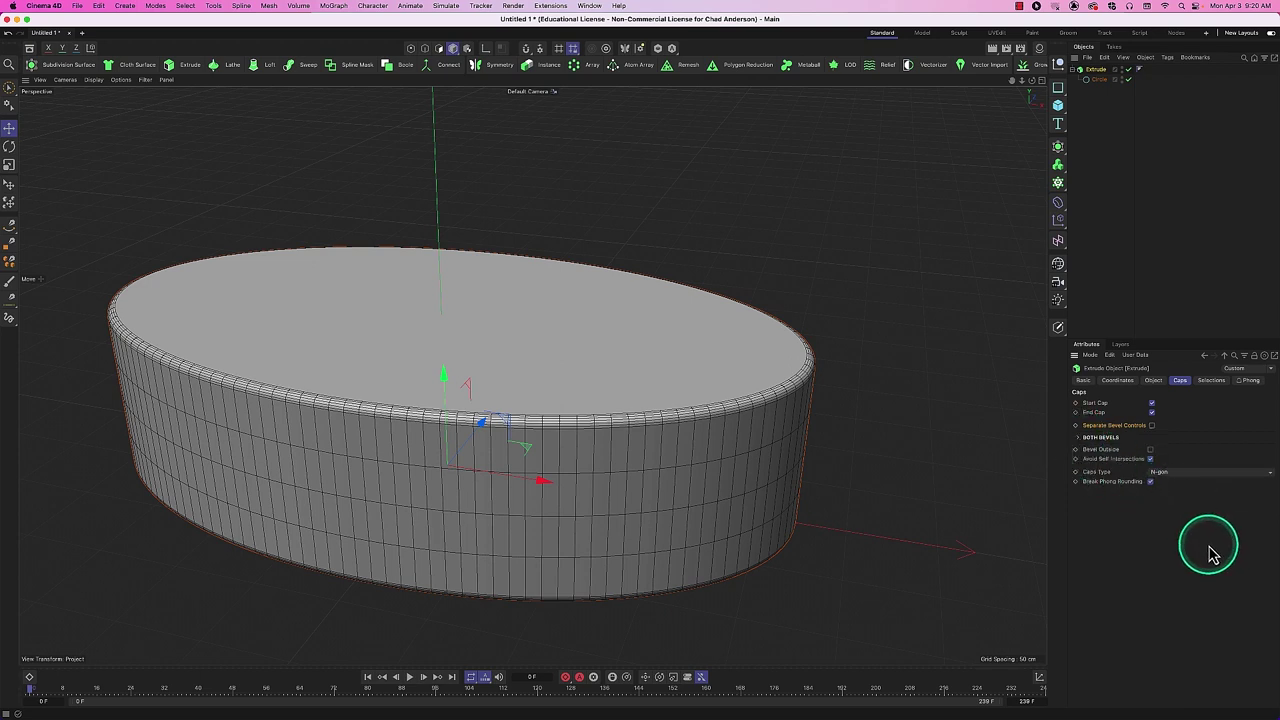
Try the Quadrangles, Regular Grid and Triangles caps types on the Extrude, and return the caps type to N-gon.
left_click(1184, 474)
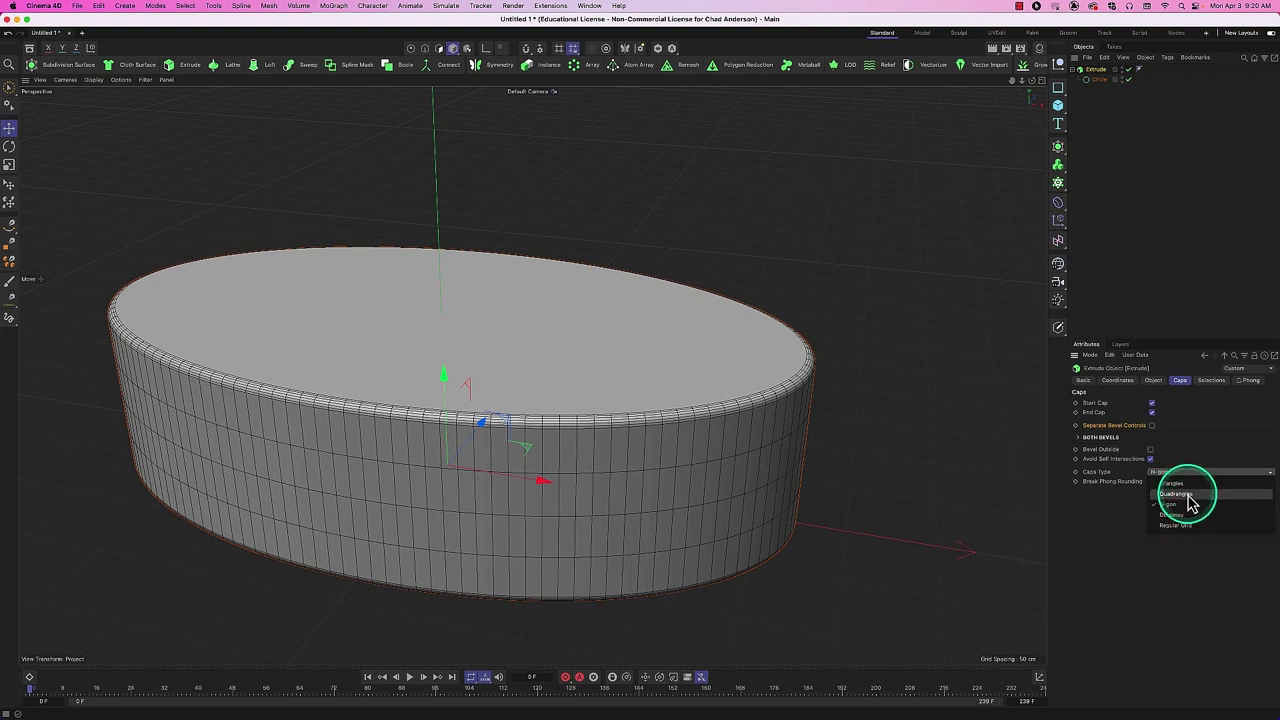
left_click(1177, 494)
left_click_drag(1182, 480, 1196, 533)
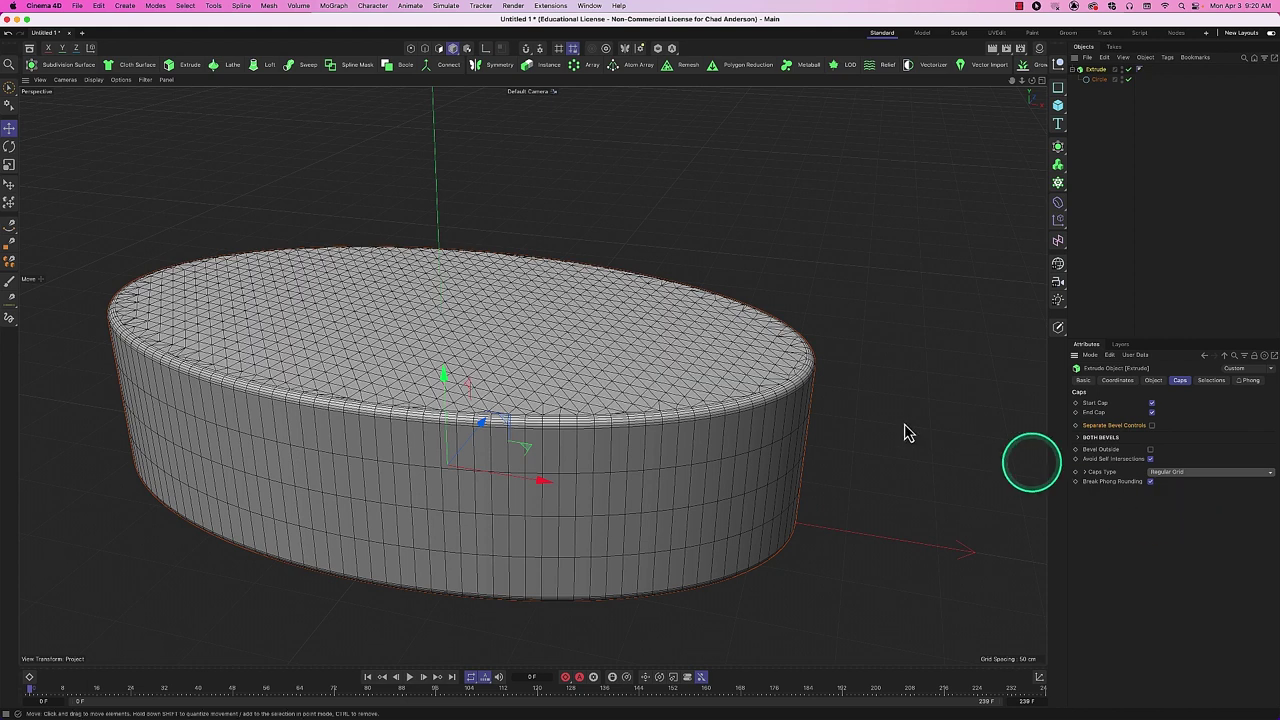
left_click(1166, 473)
left_click(1172, 484)
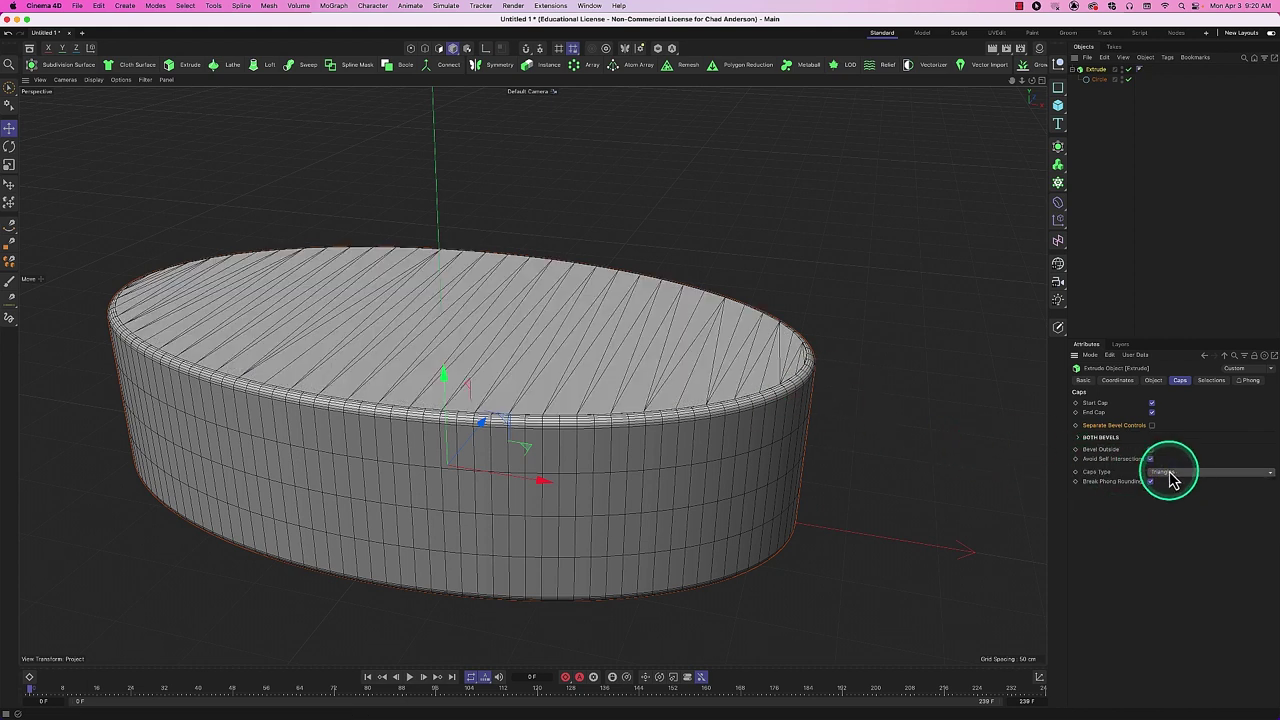
left_click(1163, 472)
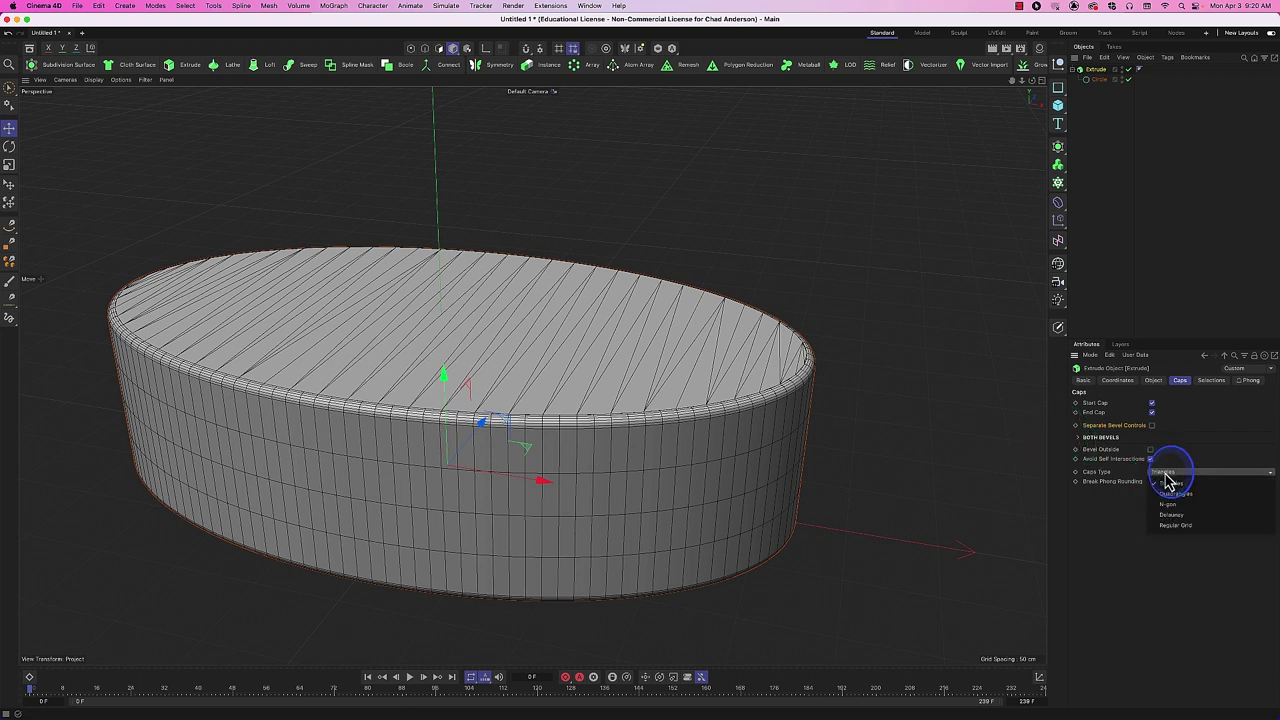
left_click(1173, 505)
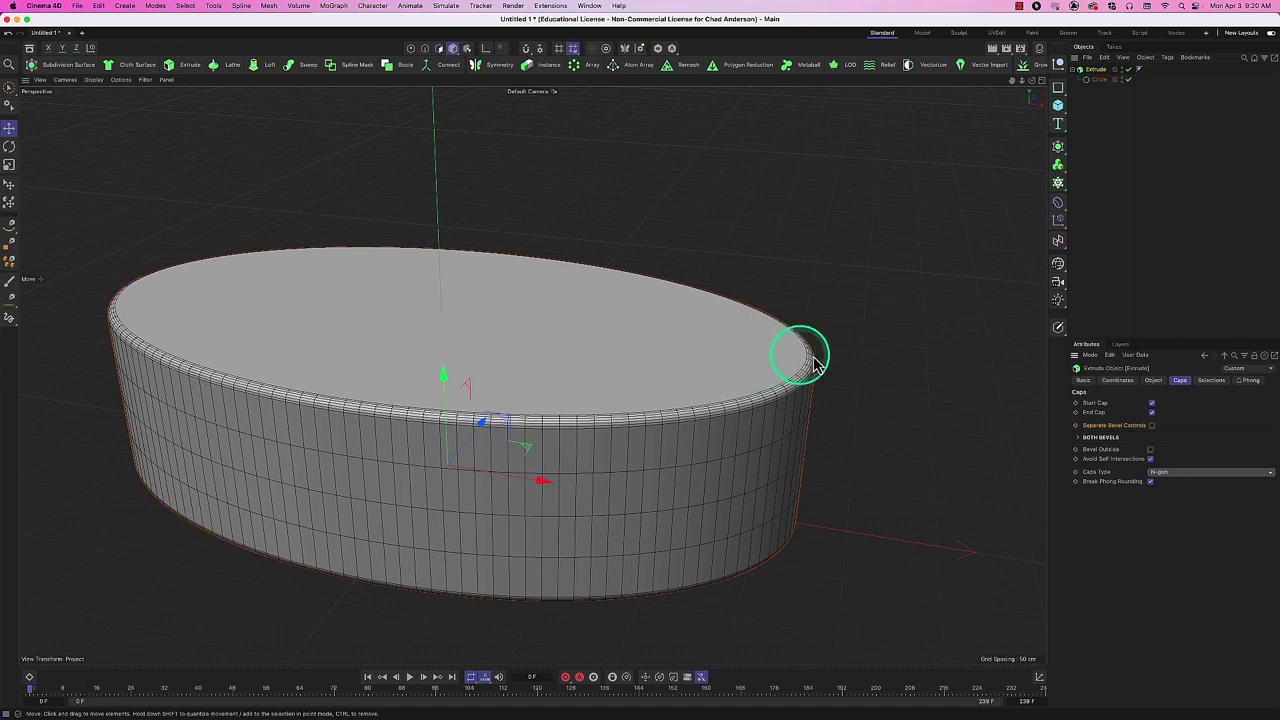
Examine the Extrude's polygon and edge selection options alongside its caps settings.
left_click(1211, 380)
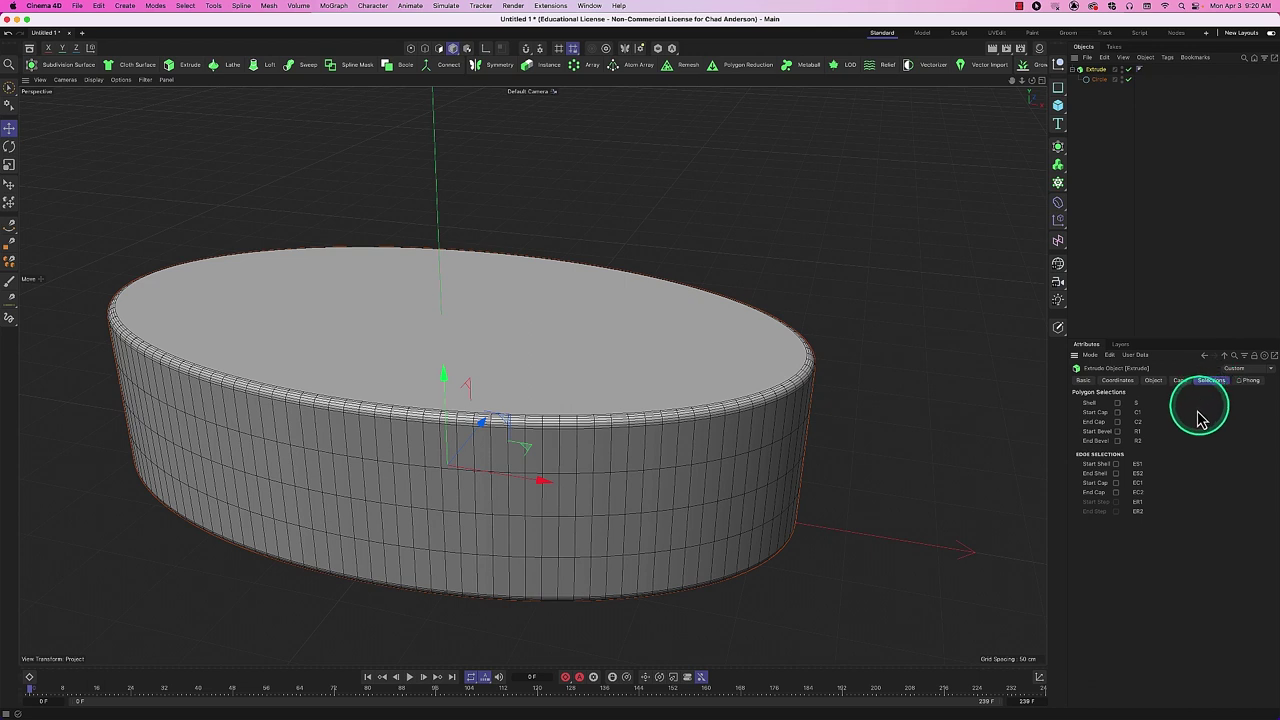
left_click(1182, 382)
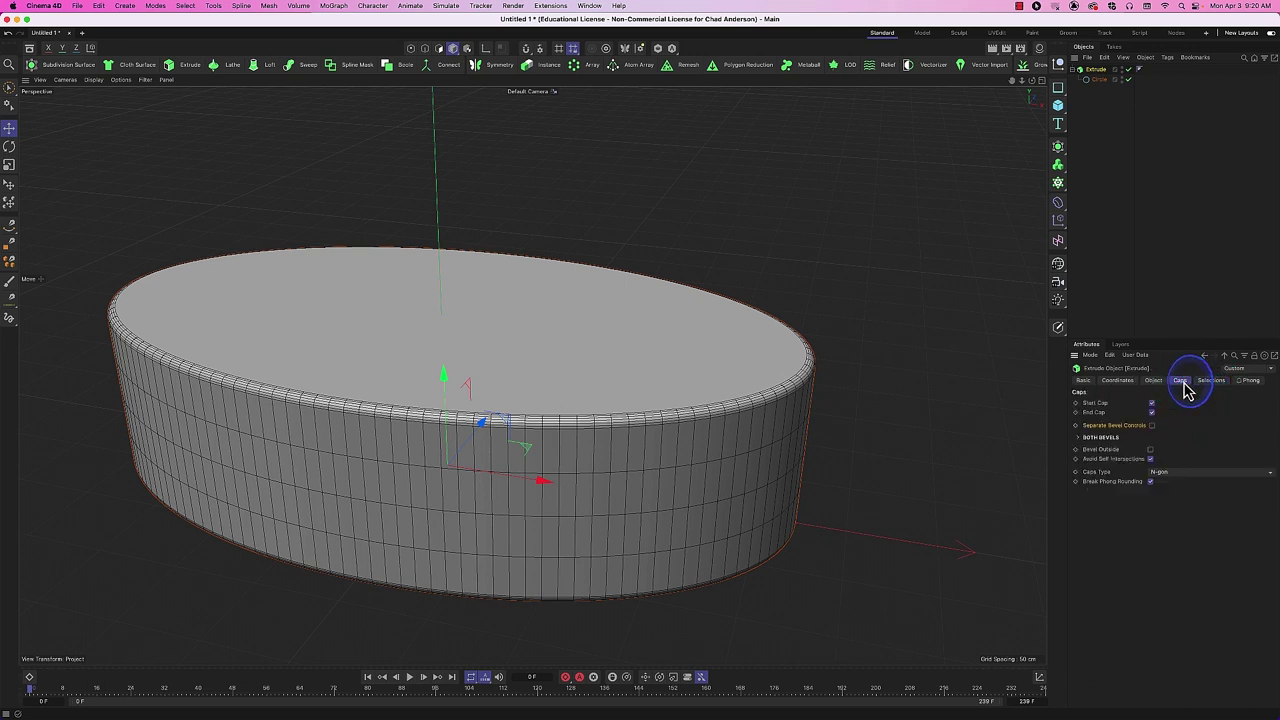
left_click(1213, 381)
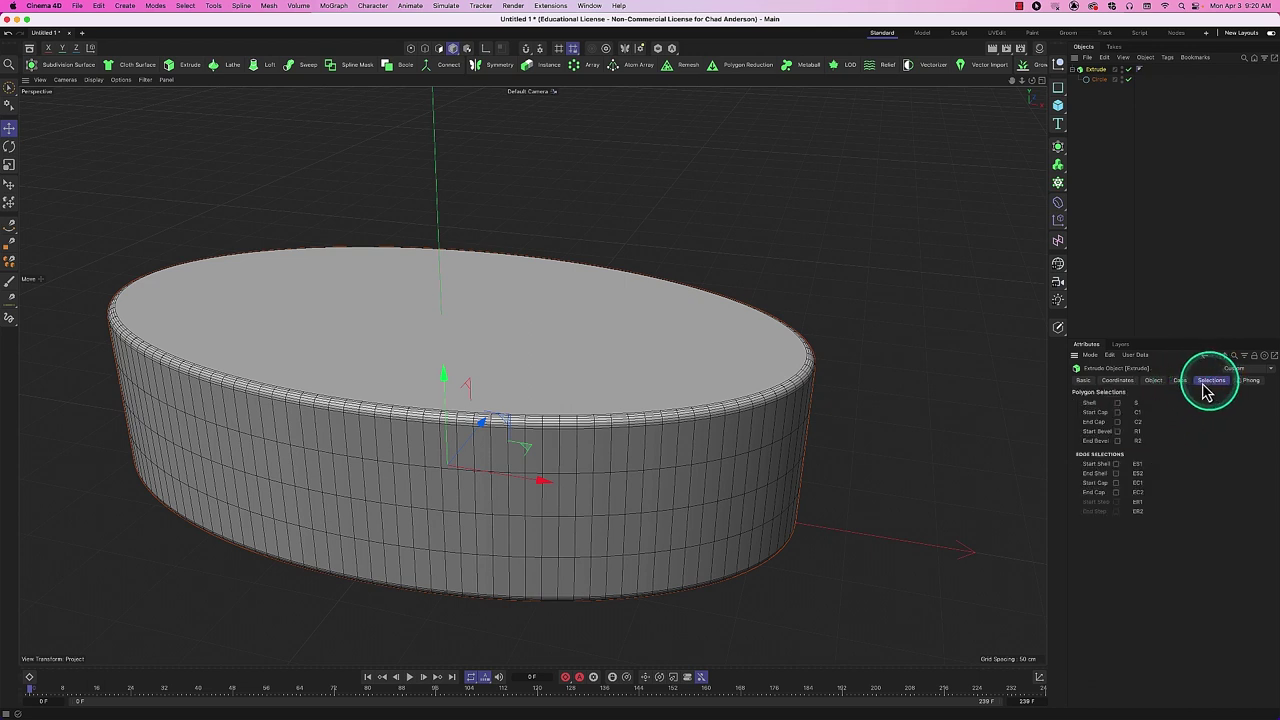
left_click(1182, 382)
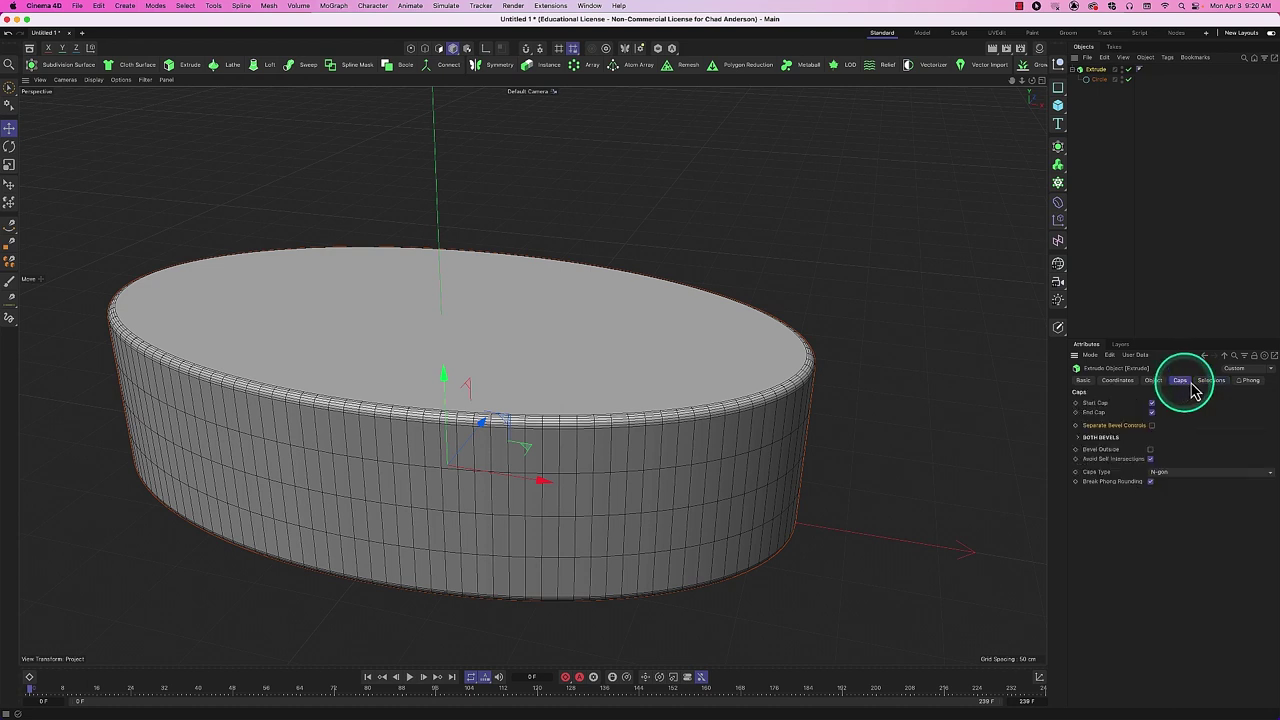
left_click(1206, 382)
left_click(1182, 382)
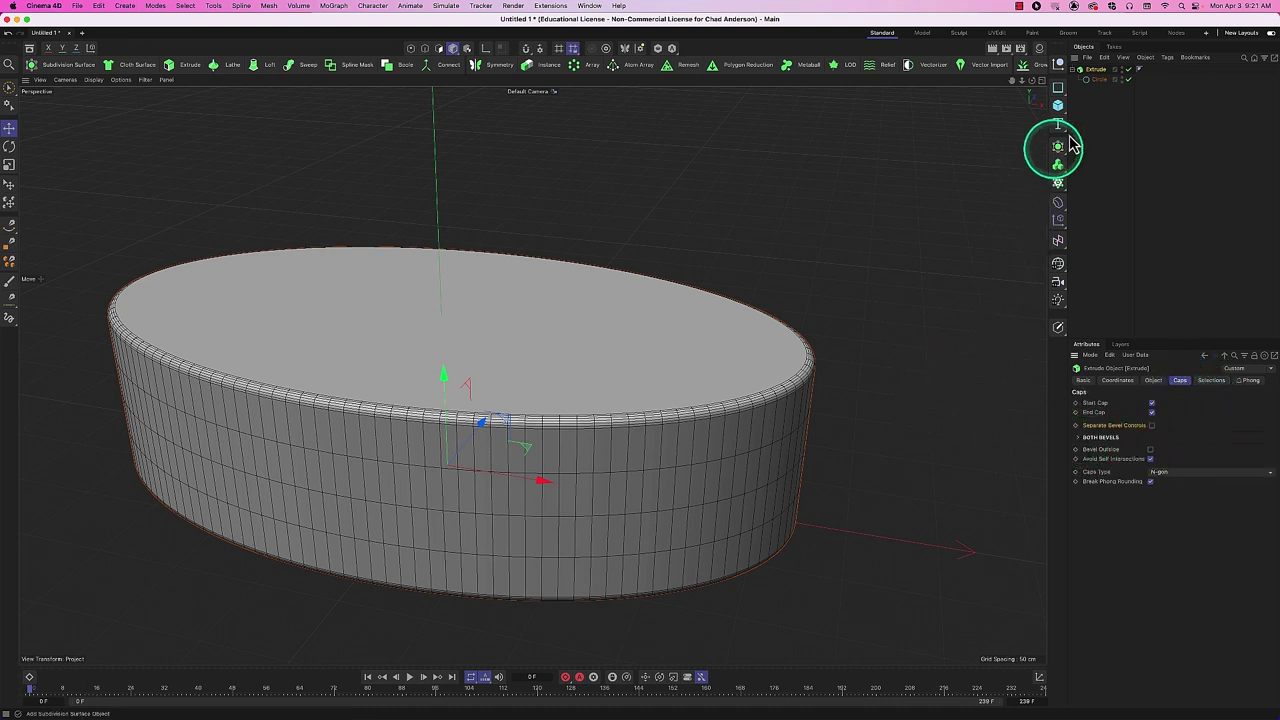
Hide the extruded ellipse in the viewport.
left_click_drag(1105, 90, 1158, 72)
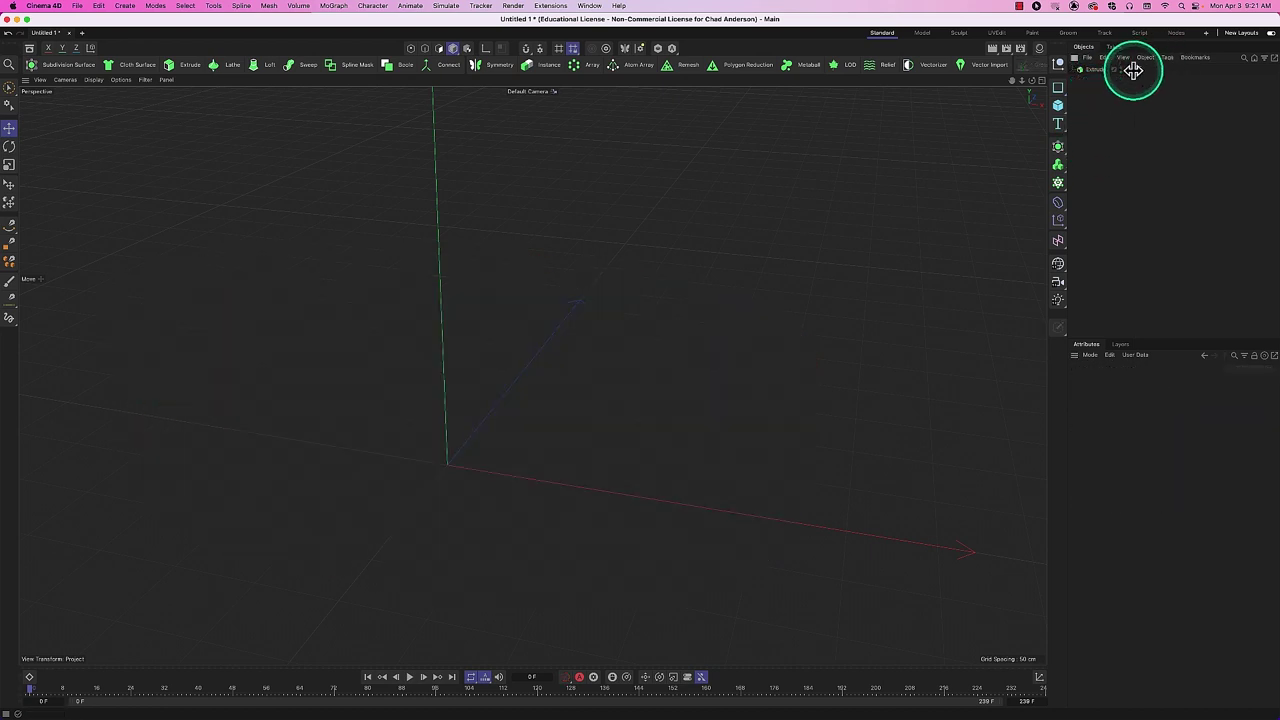
Add a Flower spline and make it a child of the Extrude generator.
left_click(1058, 88)
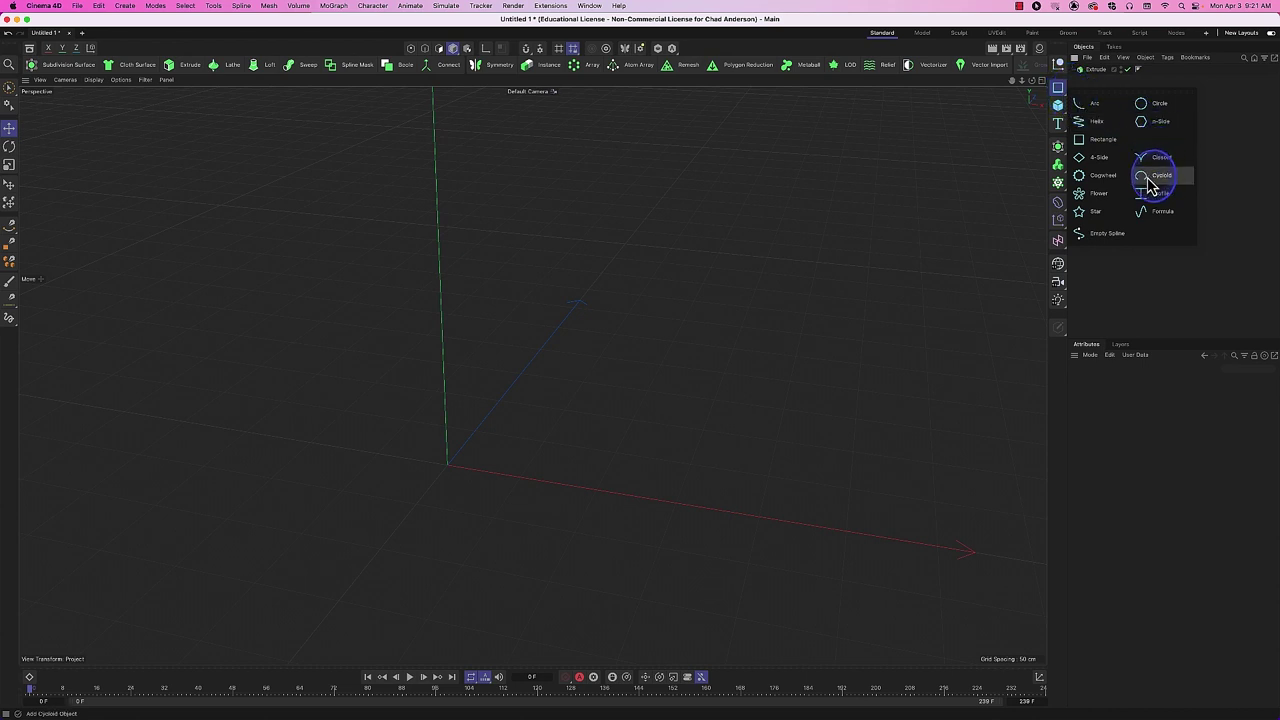
left_click(1099, 196)
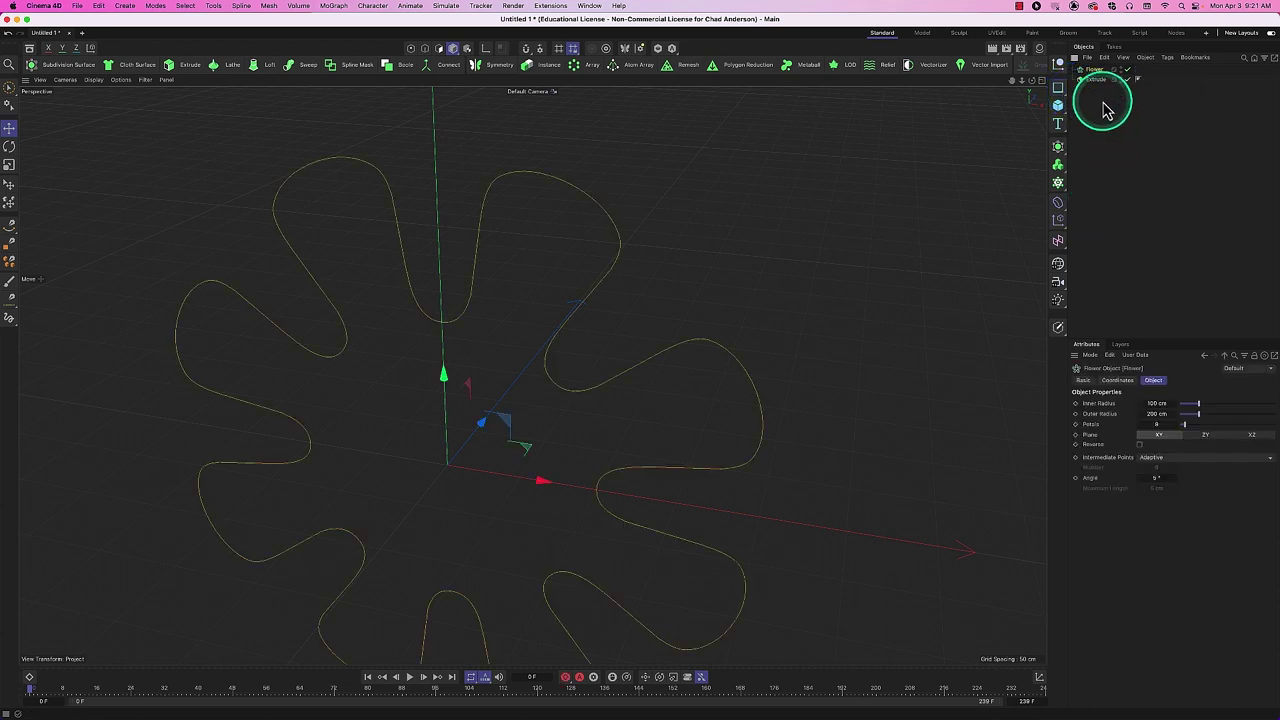
left_click_drag(1108, 90, 1098, 78)
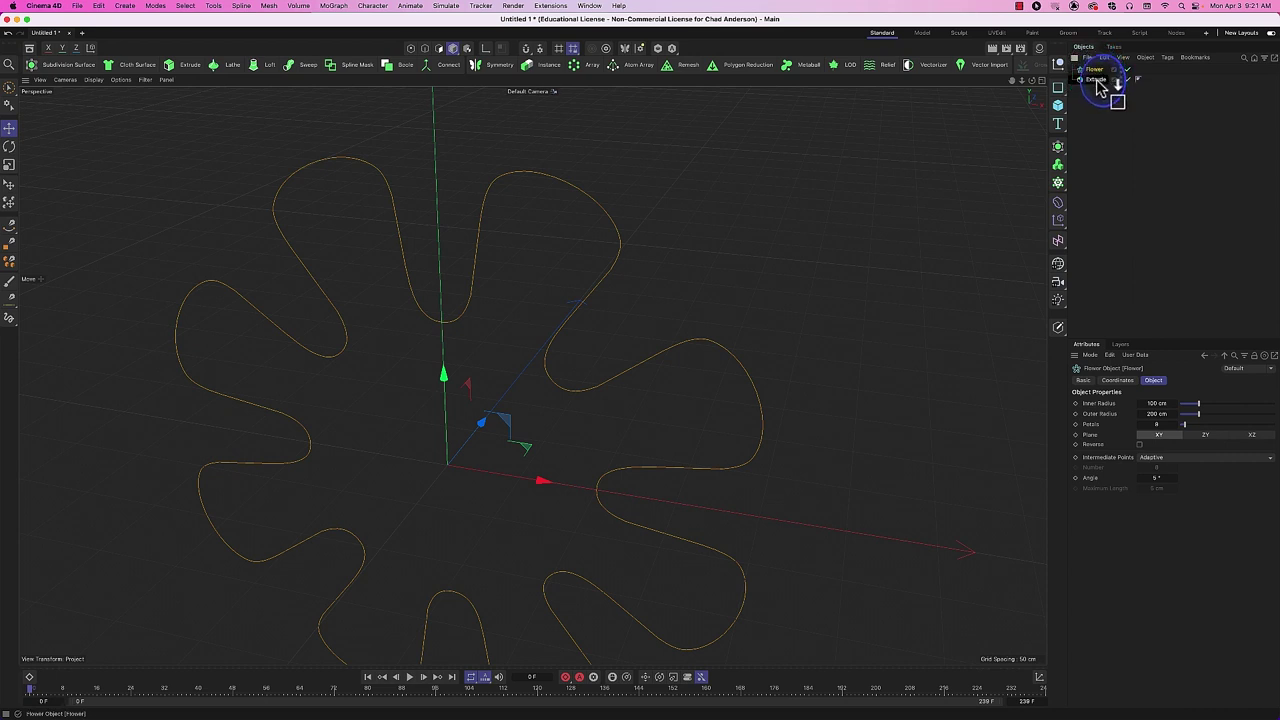
mouse_move(1099, 86)
left_mouse_down()
mouse_move(1118, 86)
mouse_move(1100, 90)
left_mouse_up()
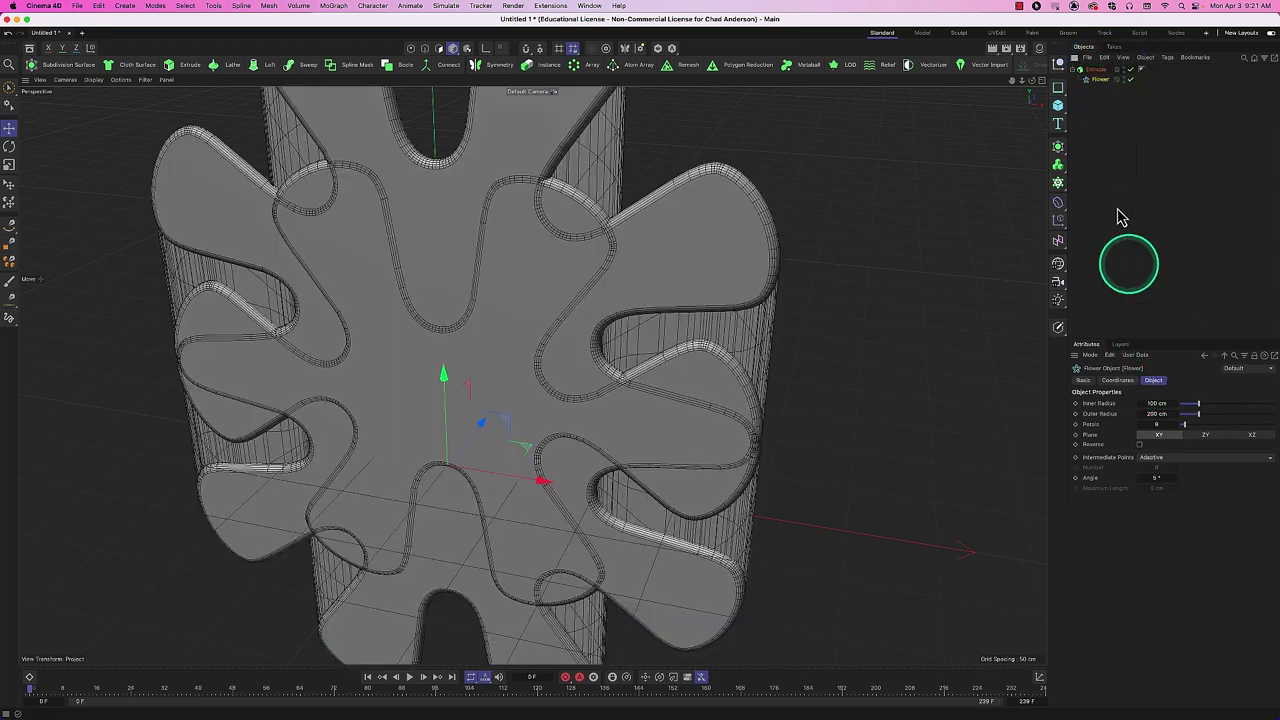
Set the Extrude's direction to Z.
left_click(1100, 69)
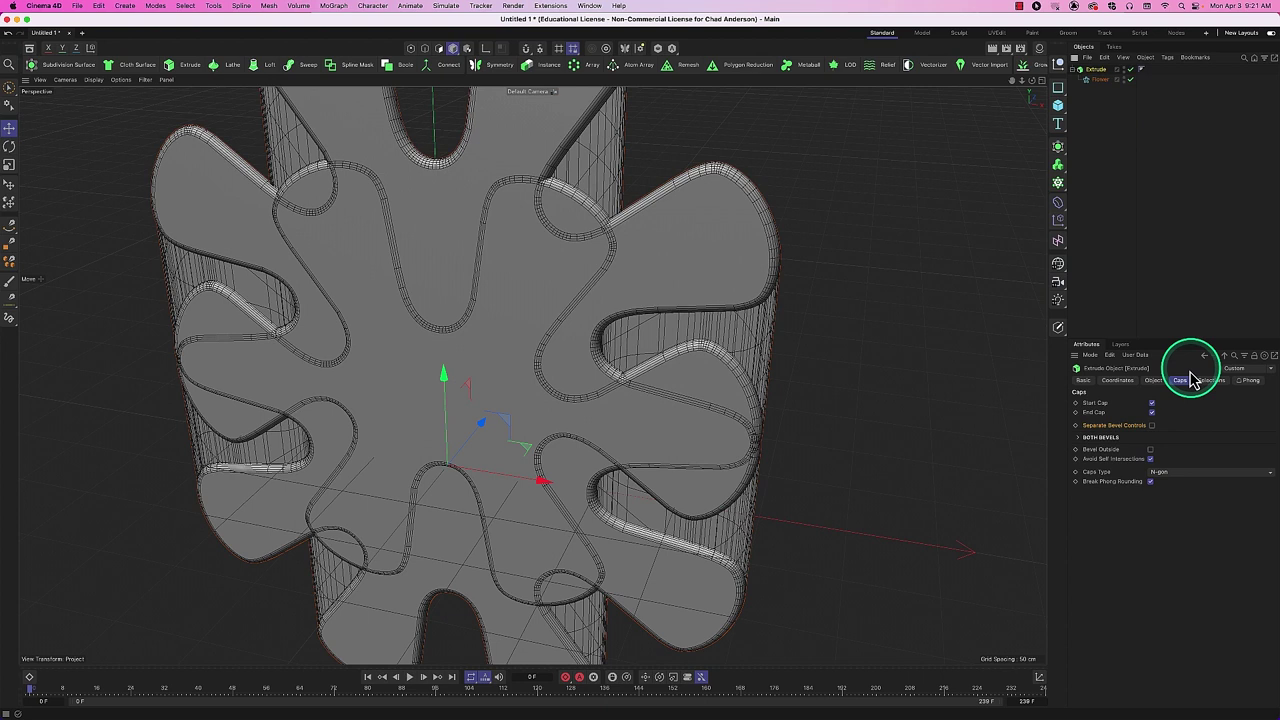
left_click(1152, 403)
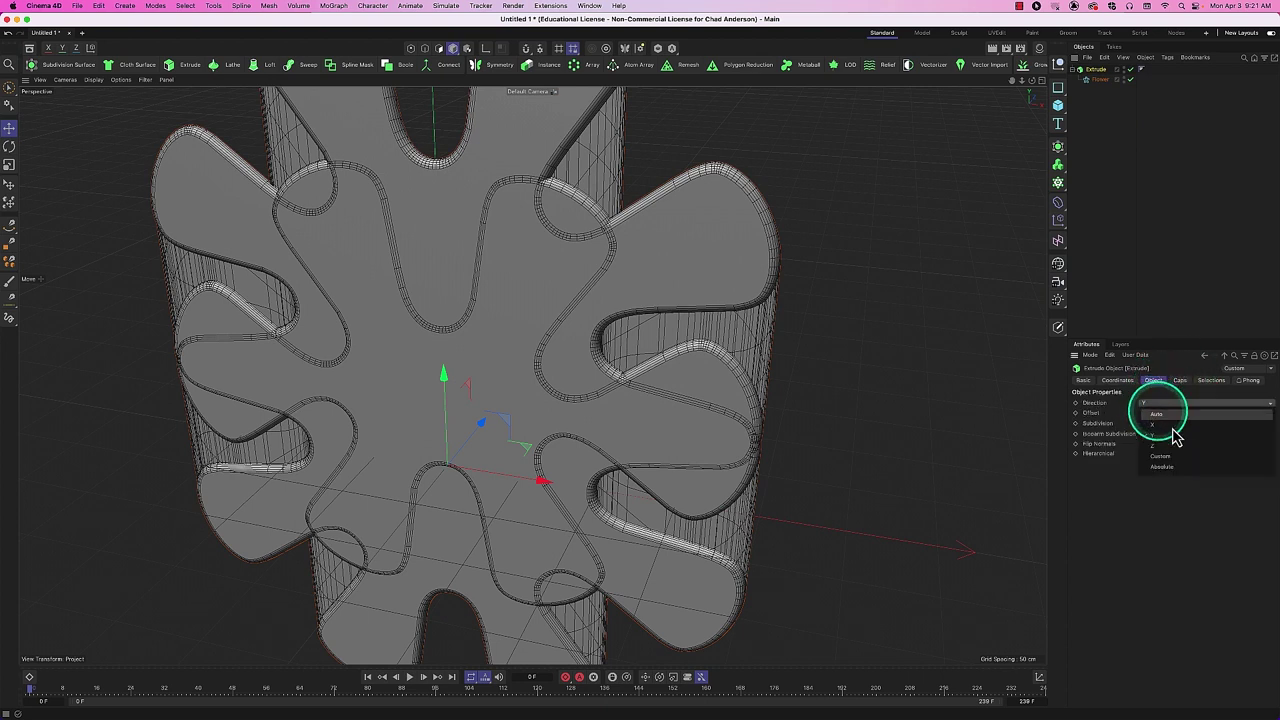
left_click(1166, 452)
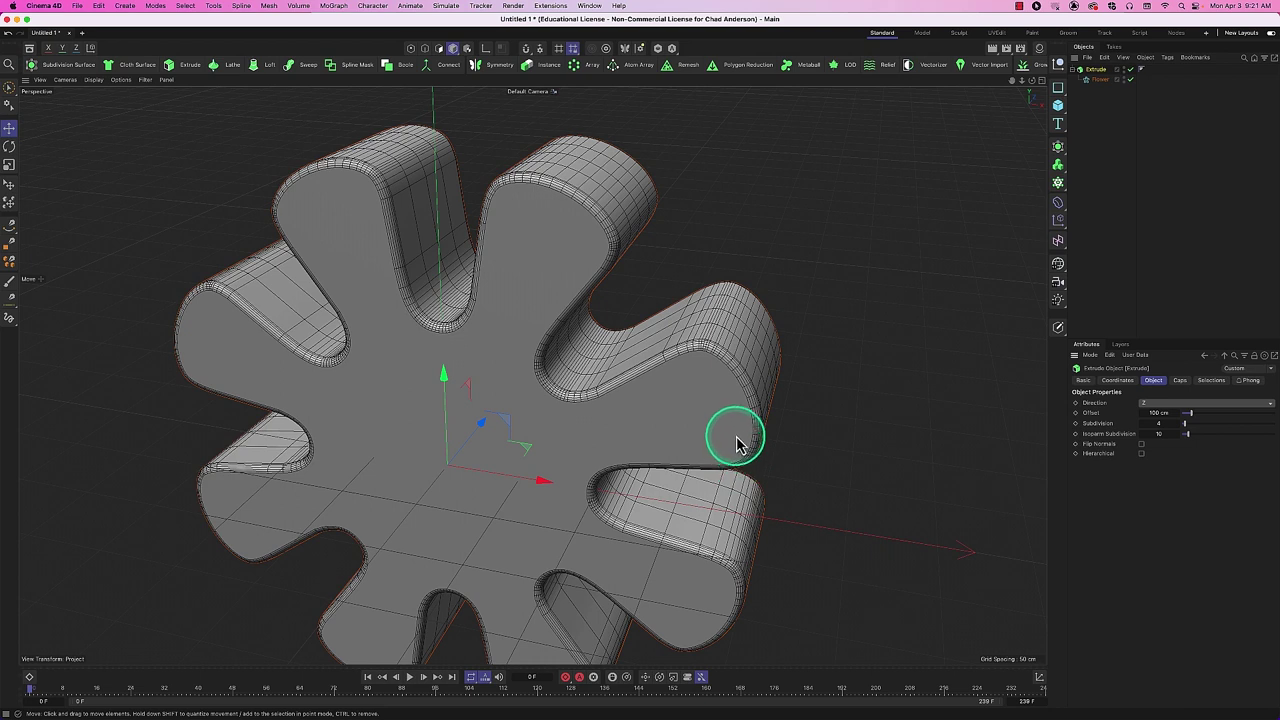
key("h")
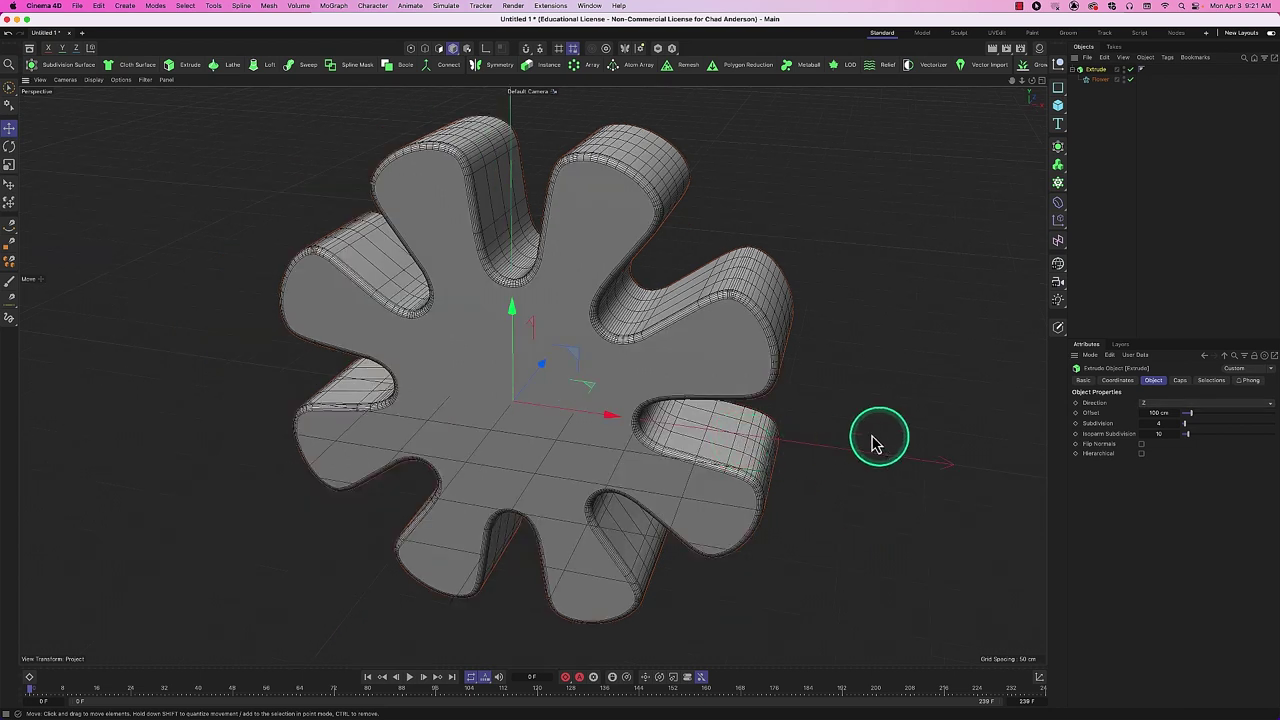
scroll(741, 455, "down", 3)
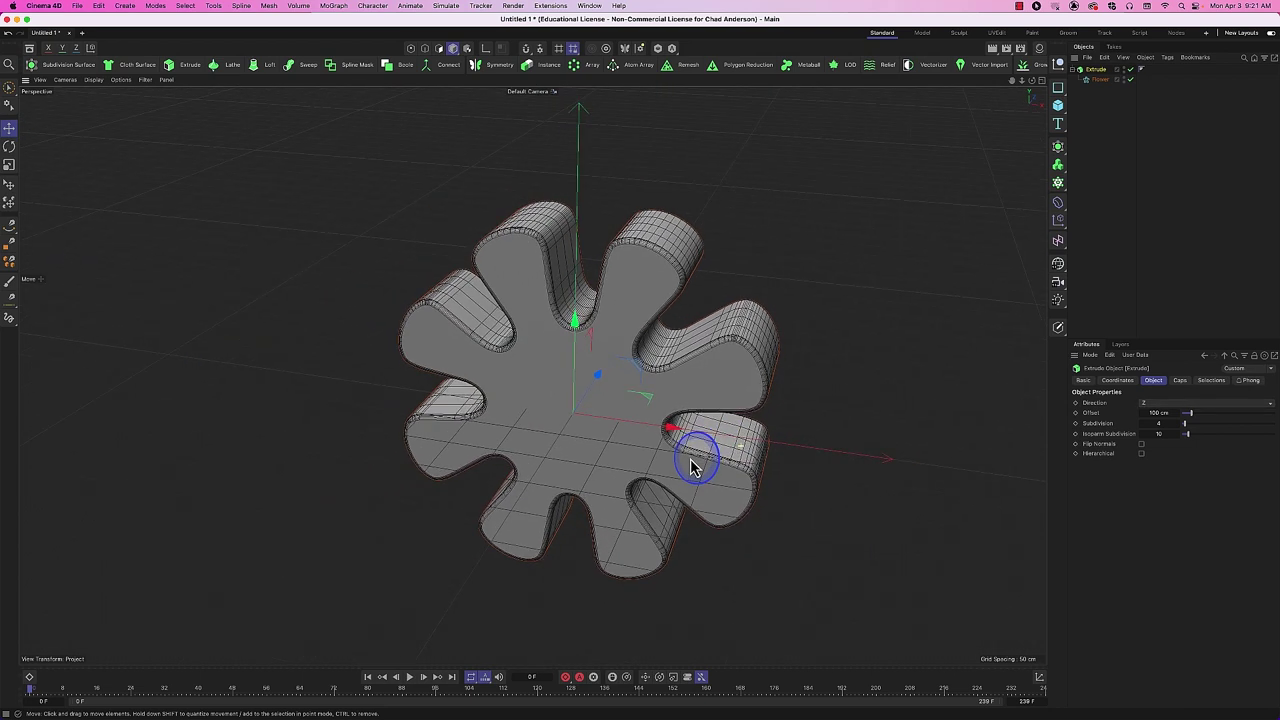
left_click_drag(752, 460, 703, 453, "alt")
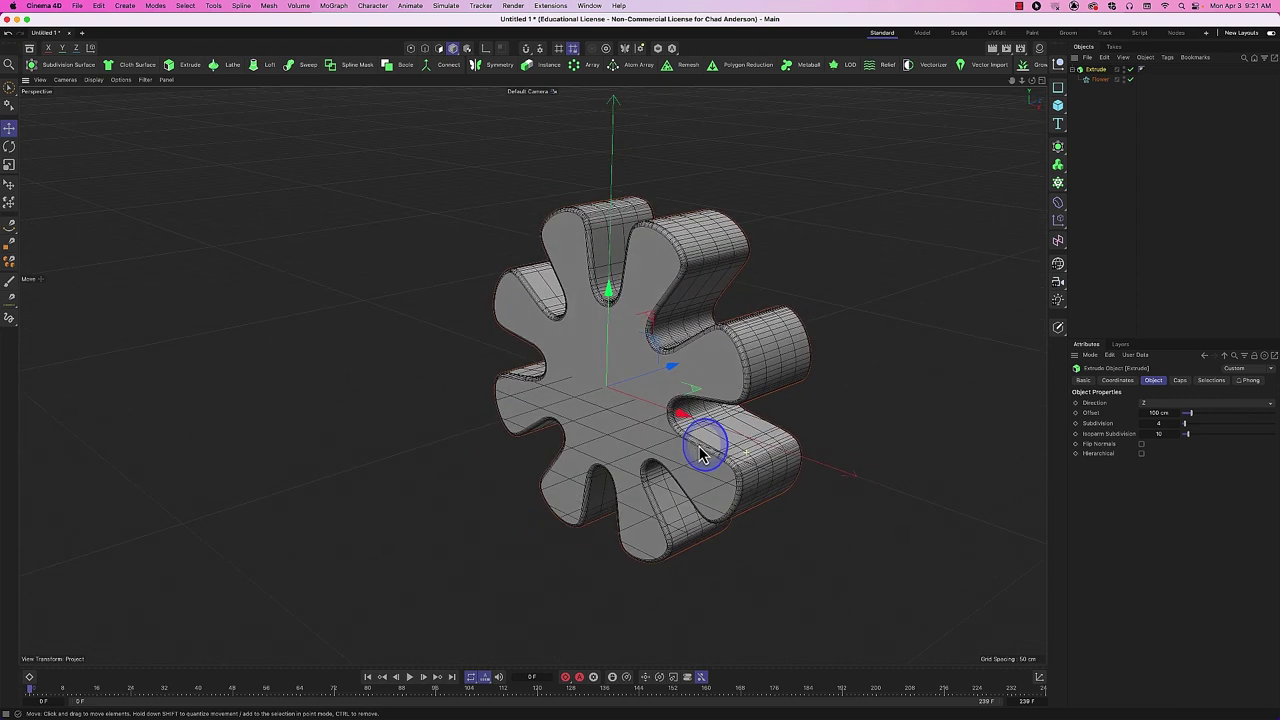
Adjust the Flower spline's inner and outer radii and reduce it to 6 petals.
left_click(1100, 80)
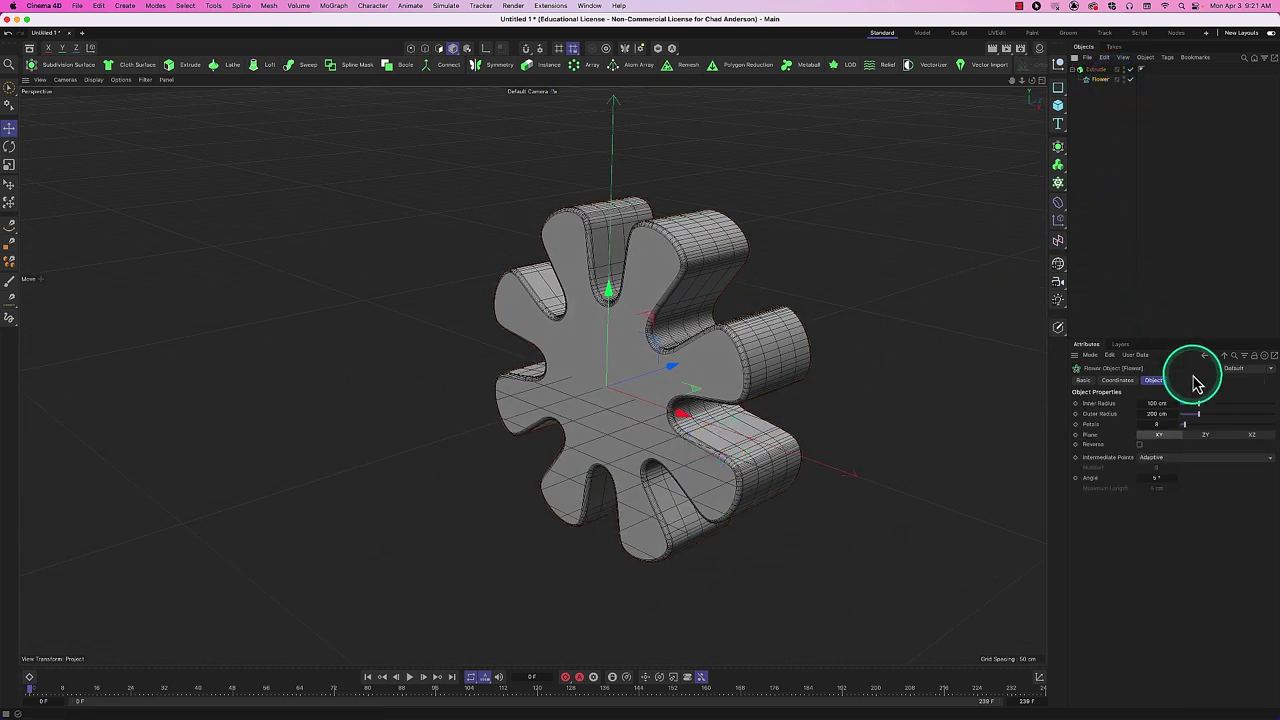
mouse_move(1178, 432)
left_mouse_down()
mouse_move(1137, 428)
mouse_move(1151, 401)
mouse_move(1186, 413)
mouse_move(1170, 409)
left_mouse_up()
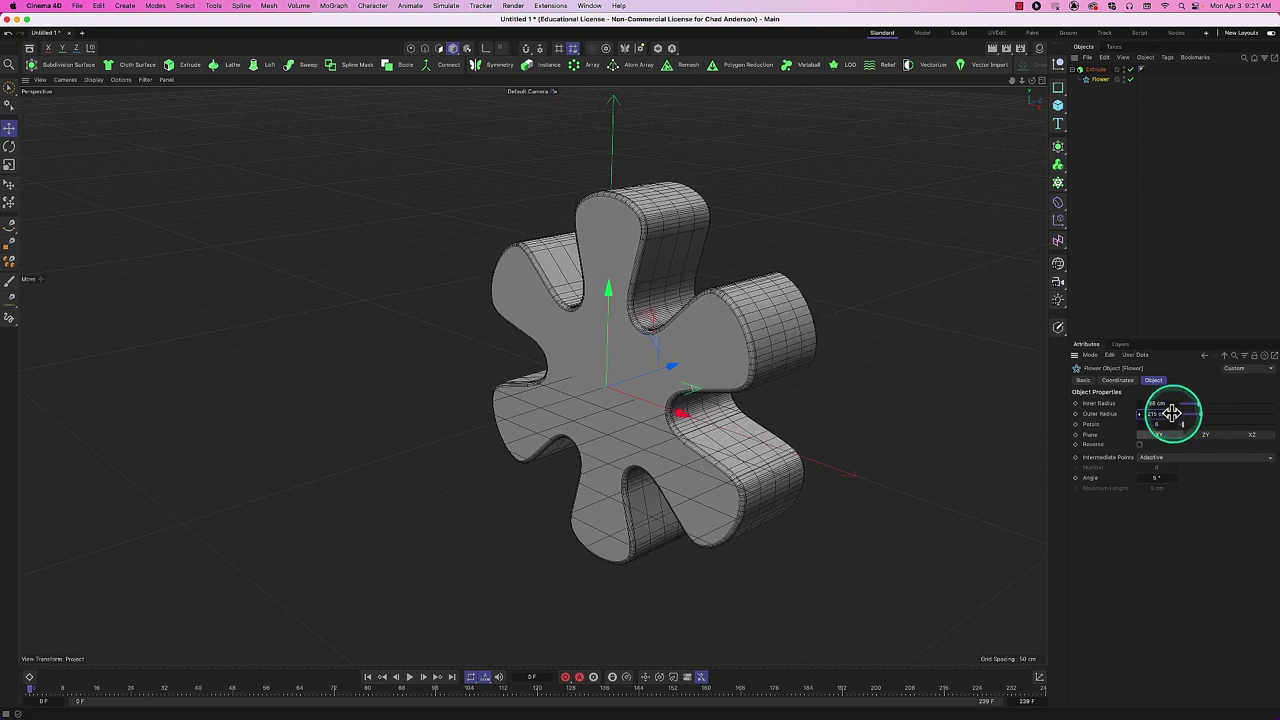
Replace the Flower spline inside the Extrude with an n-Side spline.
left_click(1120, 95)
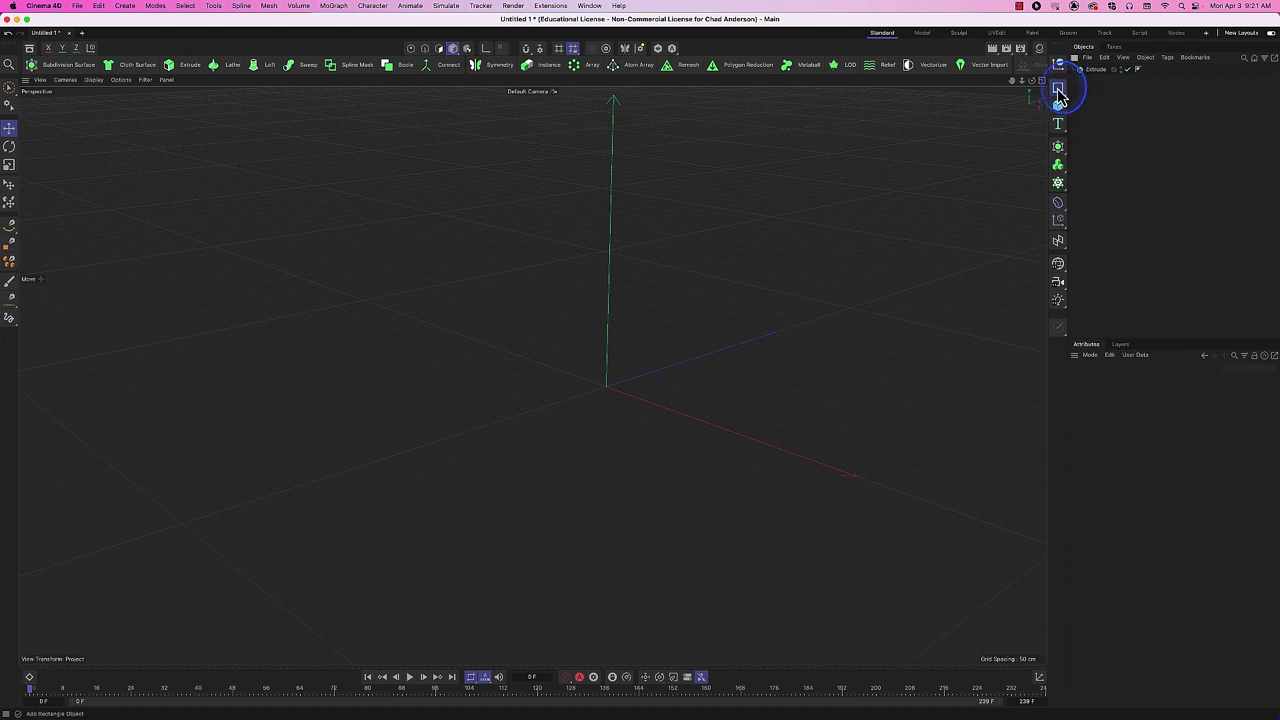
left_click(1059, 95)
left_click(1152, 124)
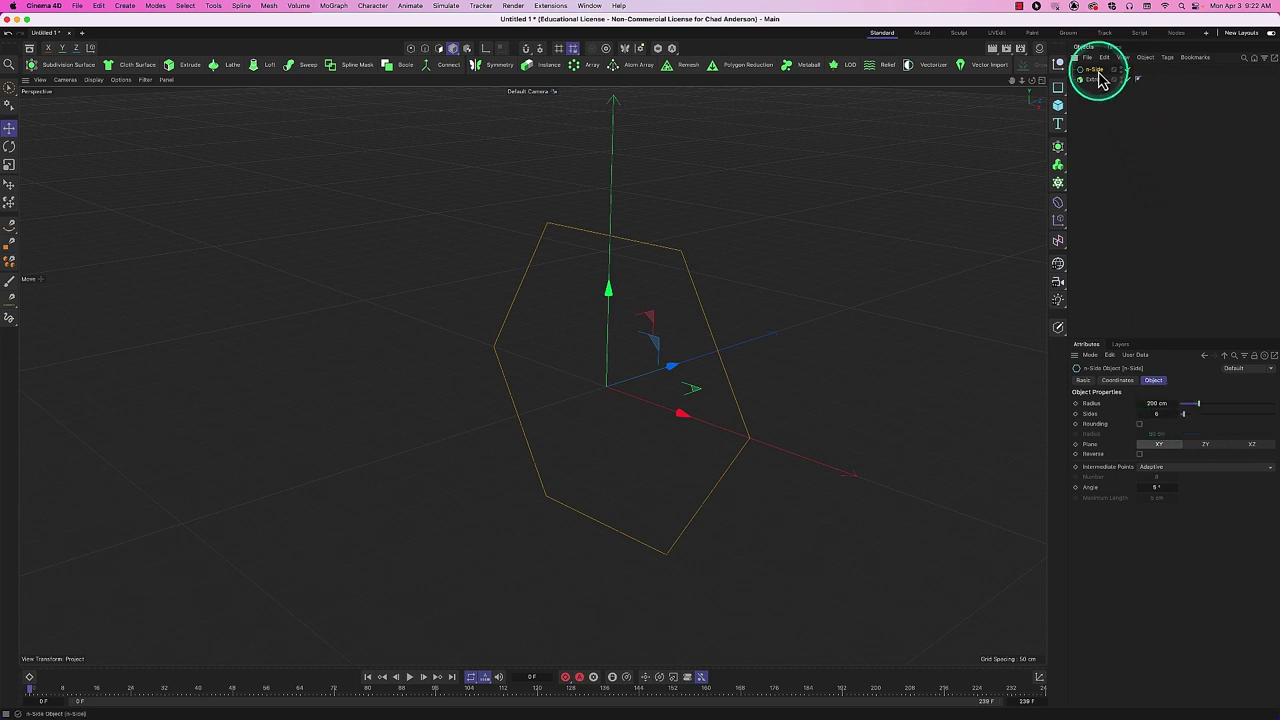
left_click_drag(1100, 82, 1102, 84)
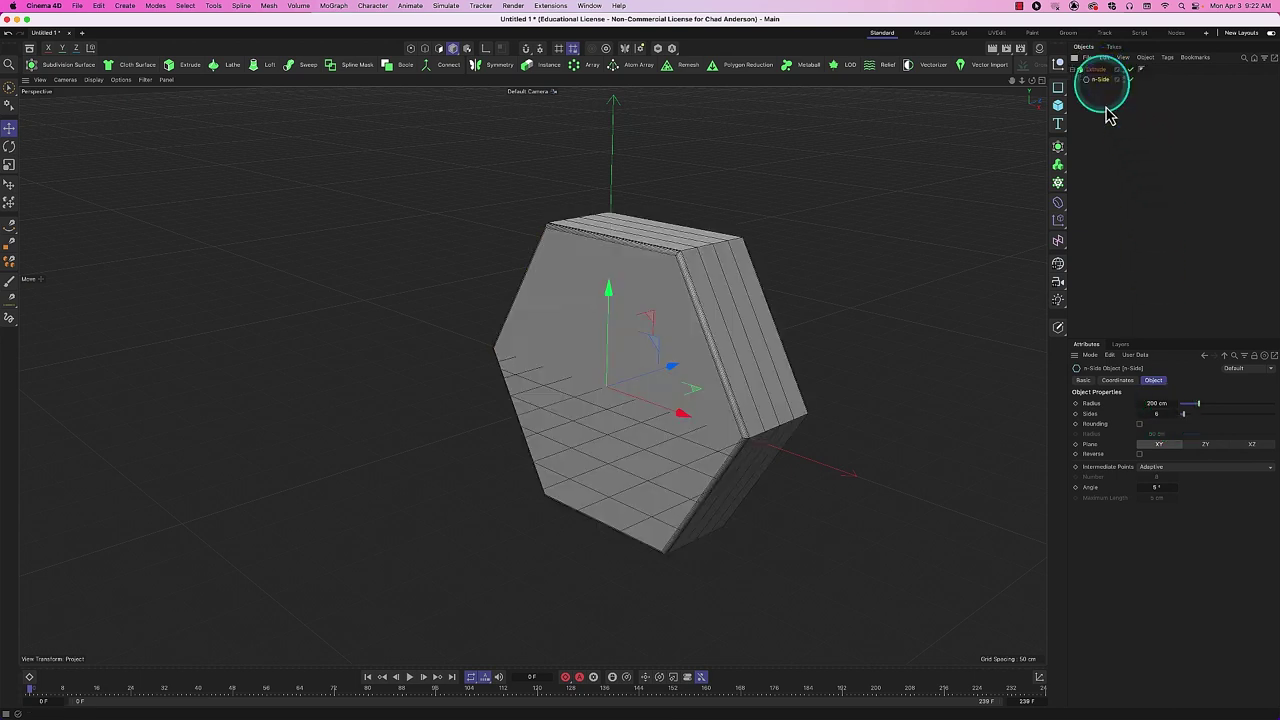
Try different side counts on the n-Side spline, settle on 5 sides, and enable Rounding.
mouse_move(1176, 424)
left_mouse_down()
mouse_move(1186, 415)
mouse_move(1160, 410)
left_mouse_up()
left_click(1154, 414)
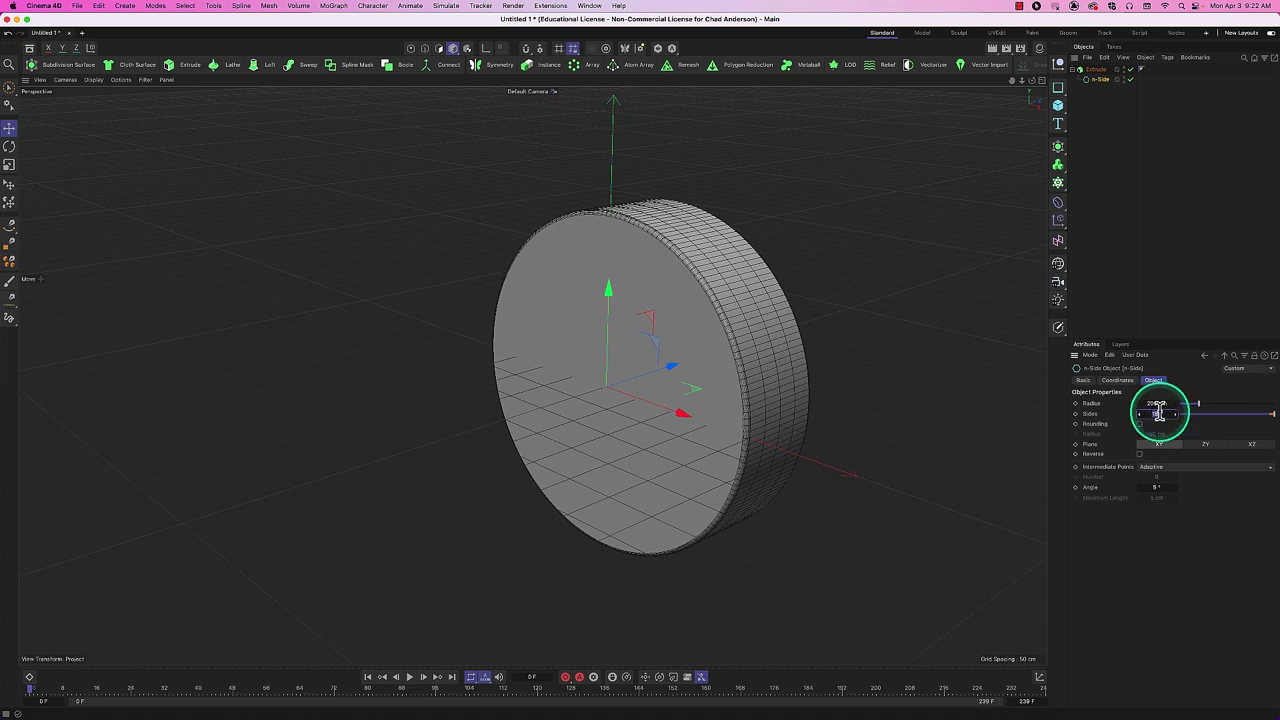
left_click_drag(1160, 414, 1158, 412)
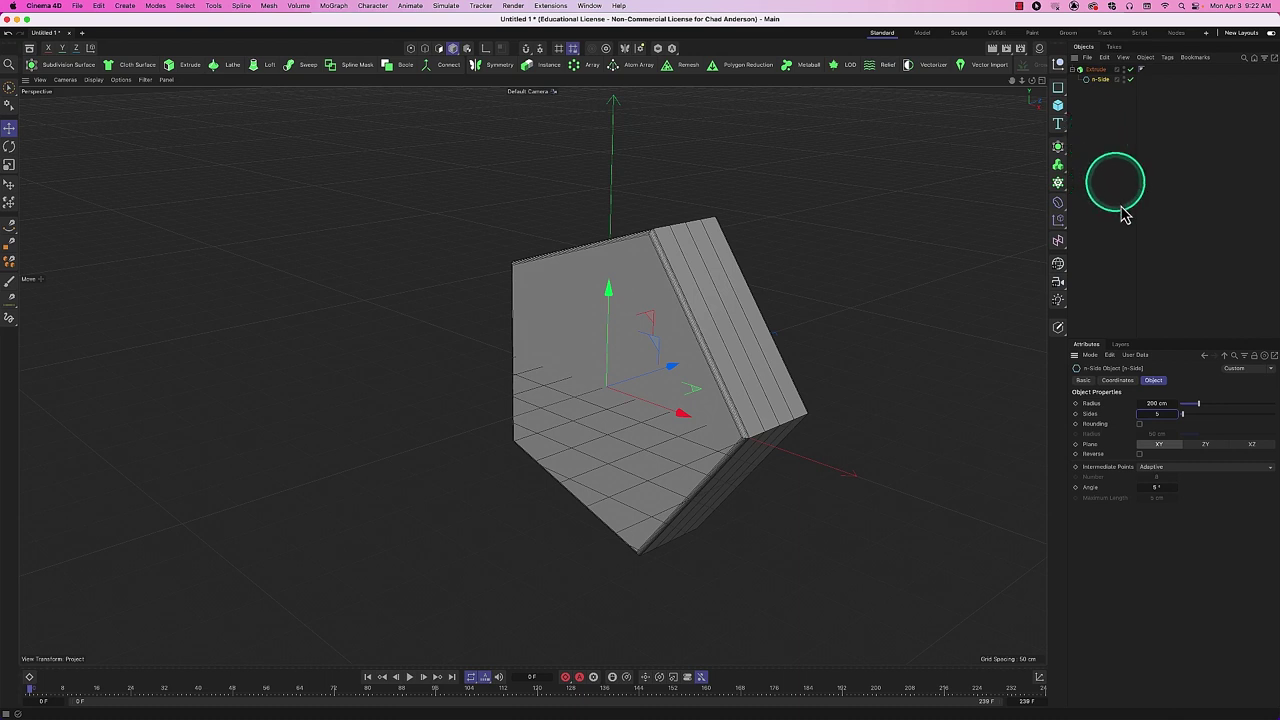
left_click(1141, 425)
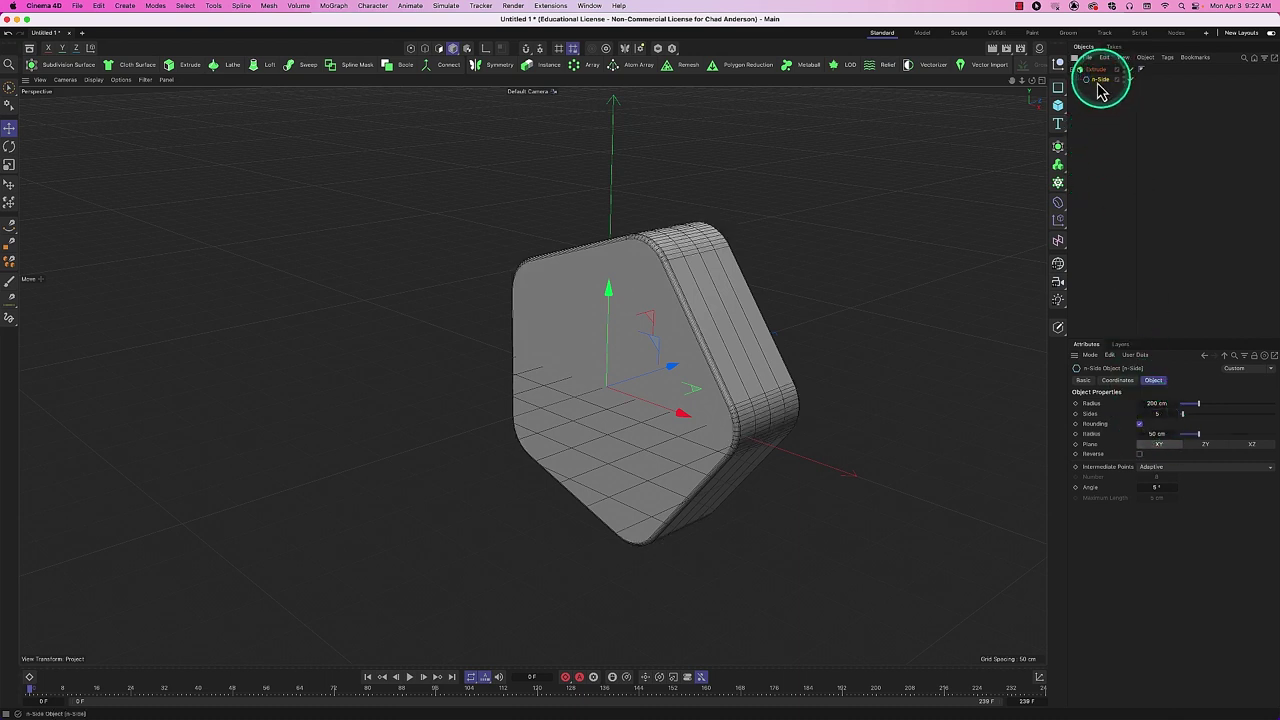
Replace the n-Side with a Star spline inside the Extrude, enlarge its outer radius, and set 1% twist and 7 points.
key("Delete")
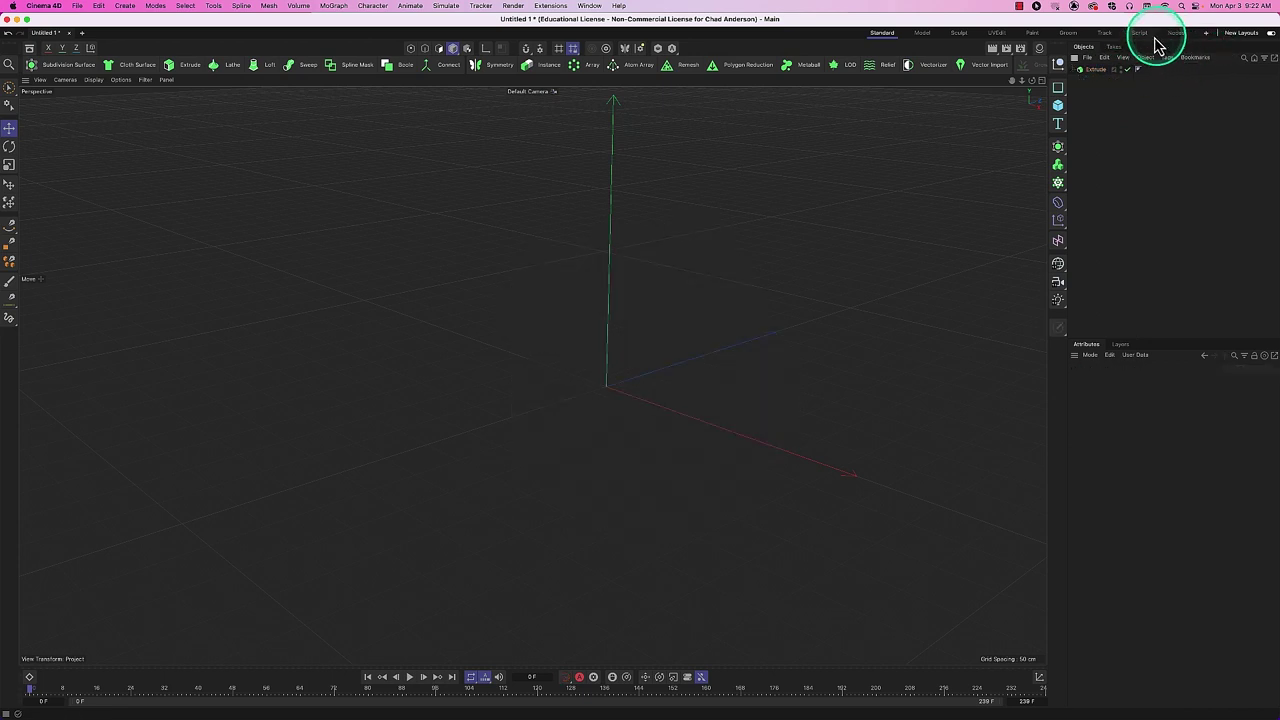
left_click(1062, 97)
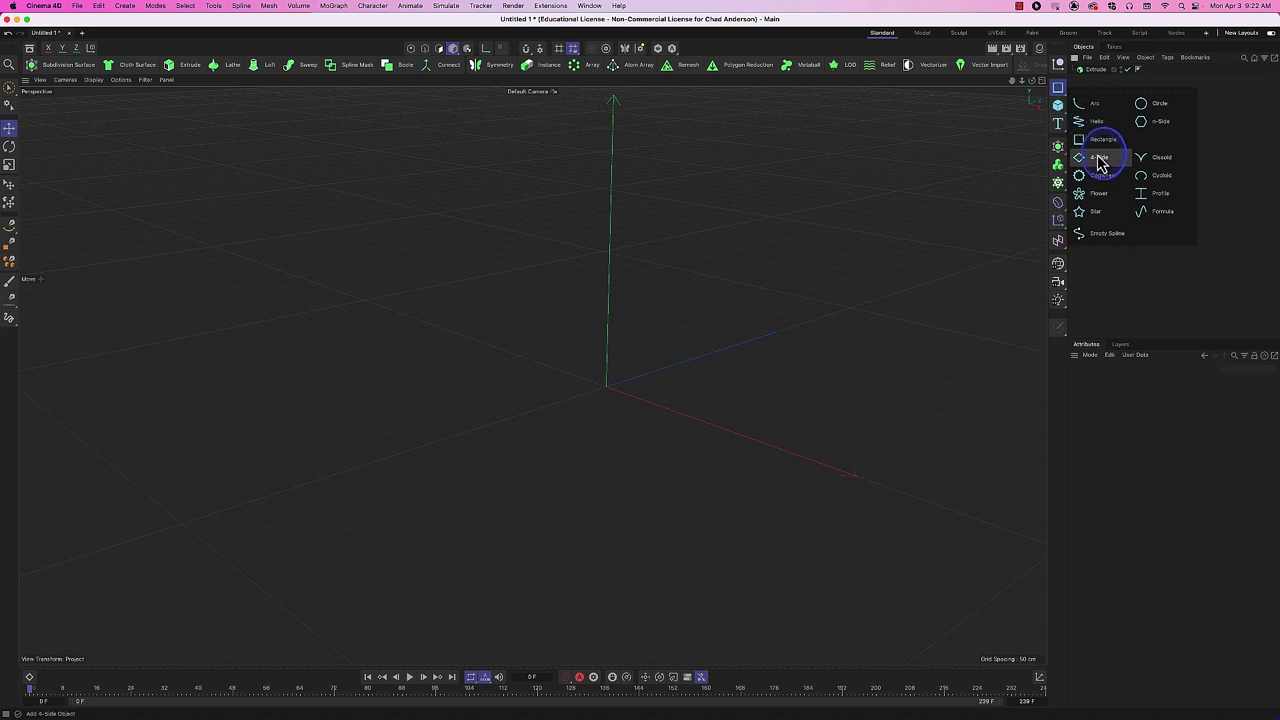
left_click(1097, 212)
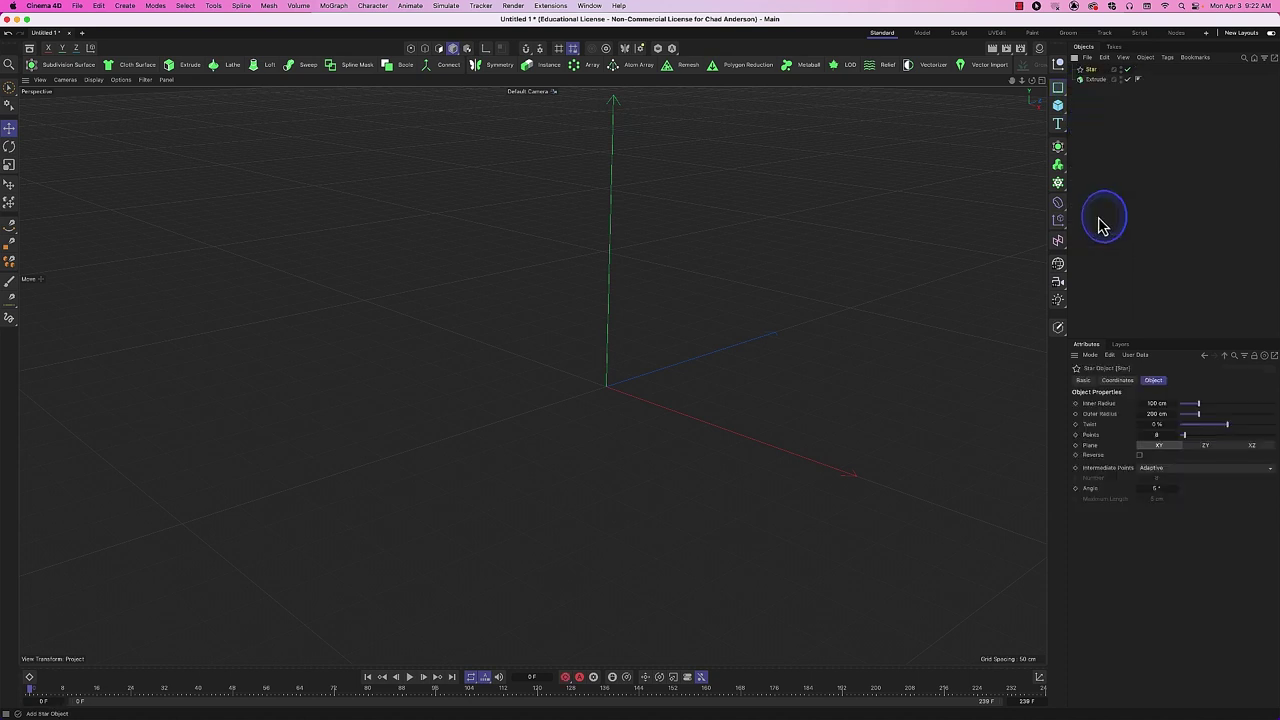
left_click_drag(1100, 85, 1094, 80)
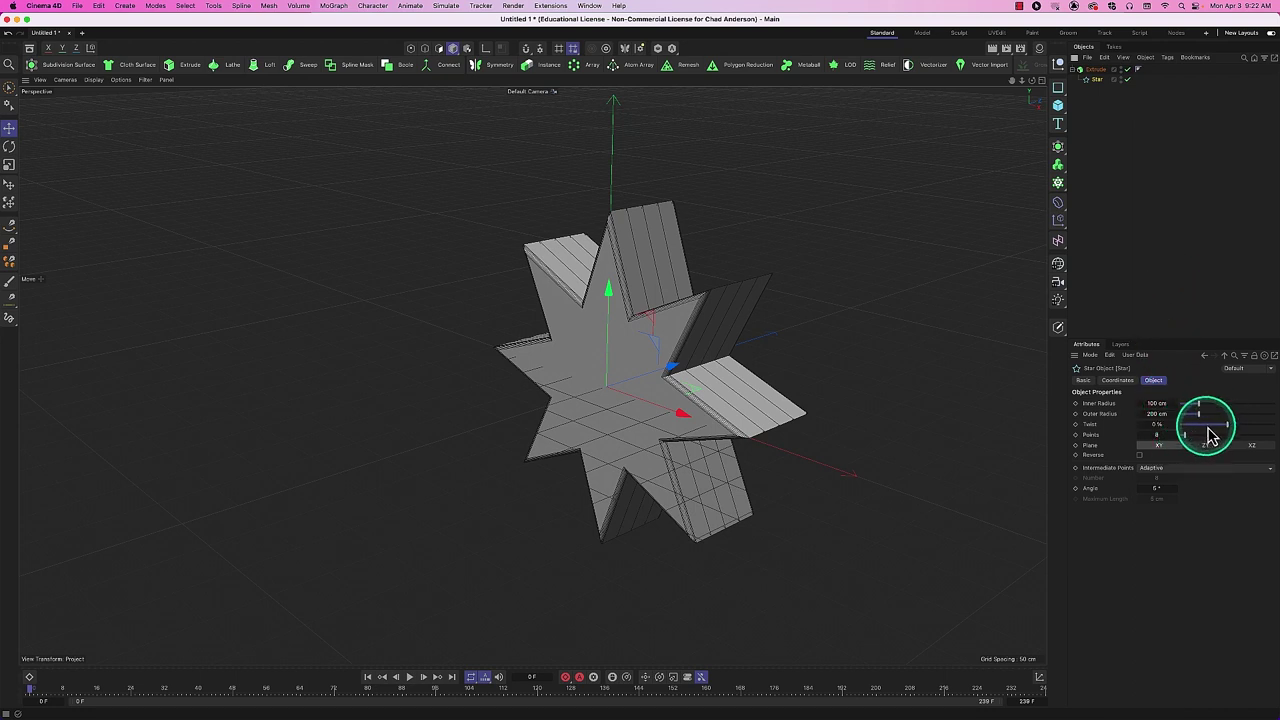
left_click_drag(1228, 426, 1186, 438)
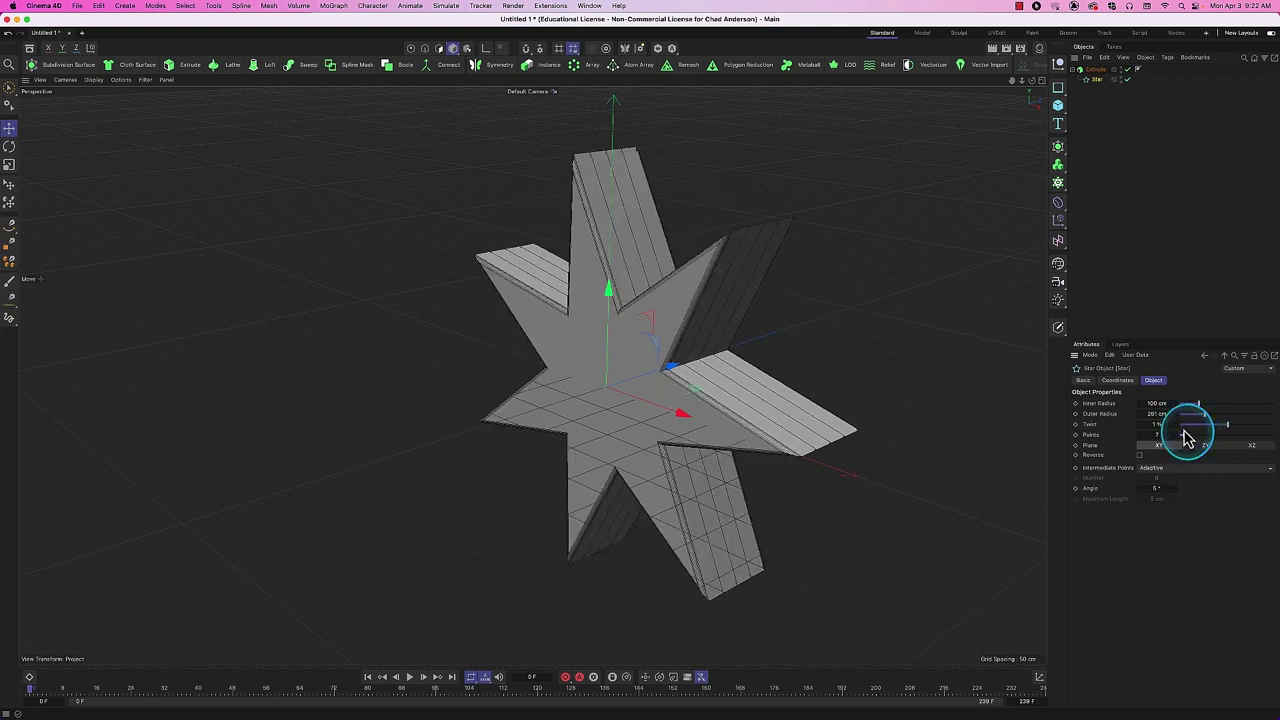
Replace the Star spline inside the Extrude with a Cogwheel spline.
left_click_drag(1100, 88, 1148, 72)
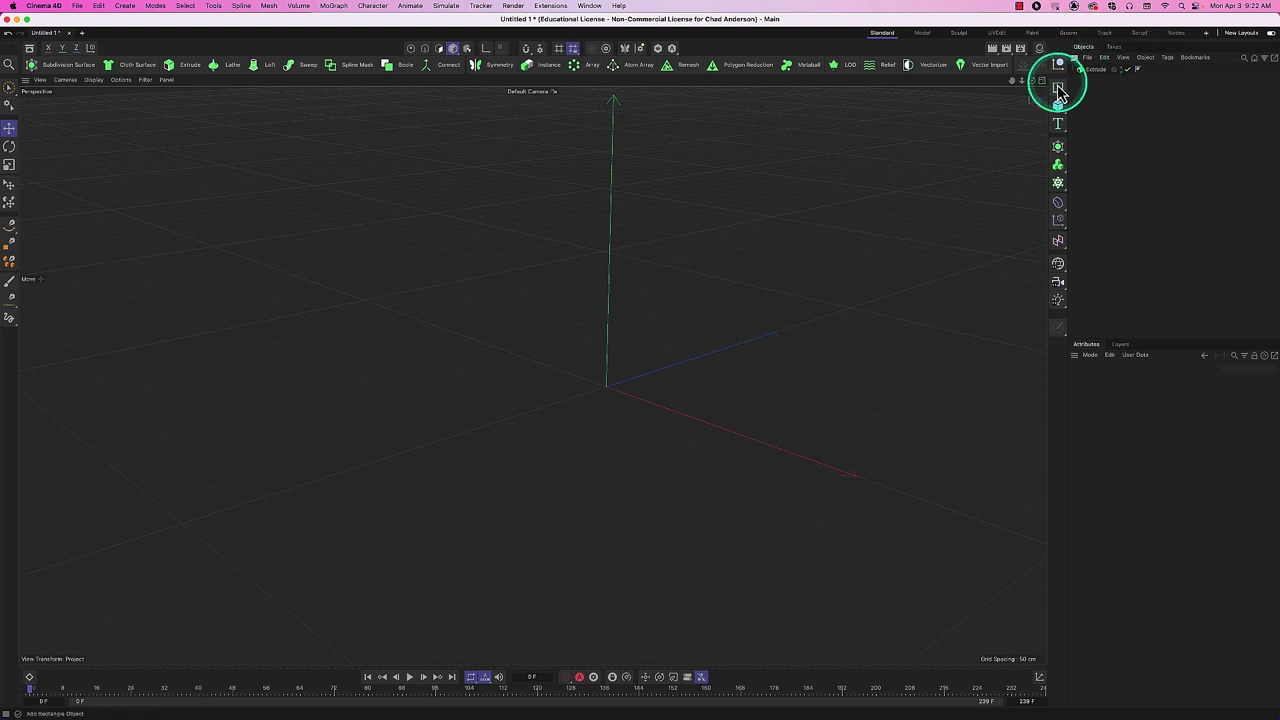
left_click_drag(1058, 88, 1103, 180)
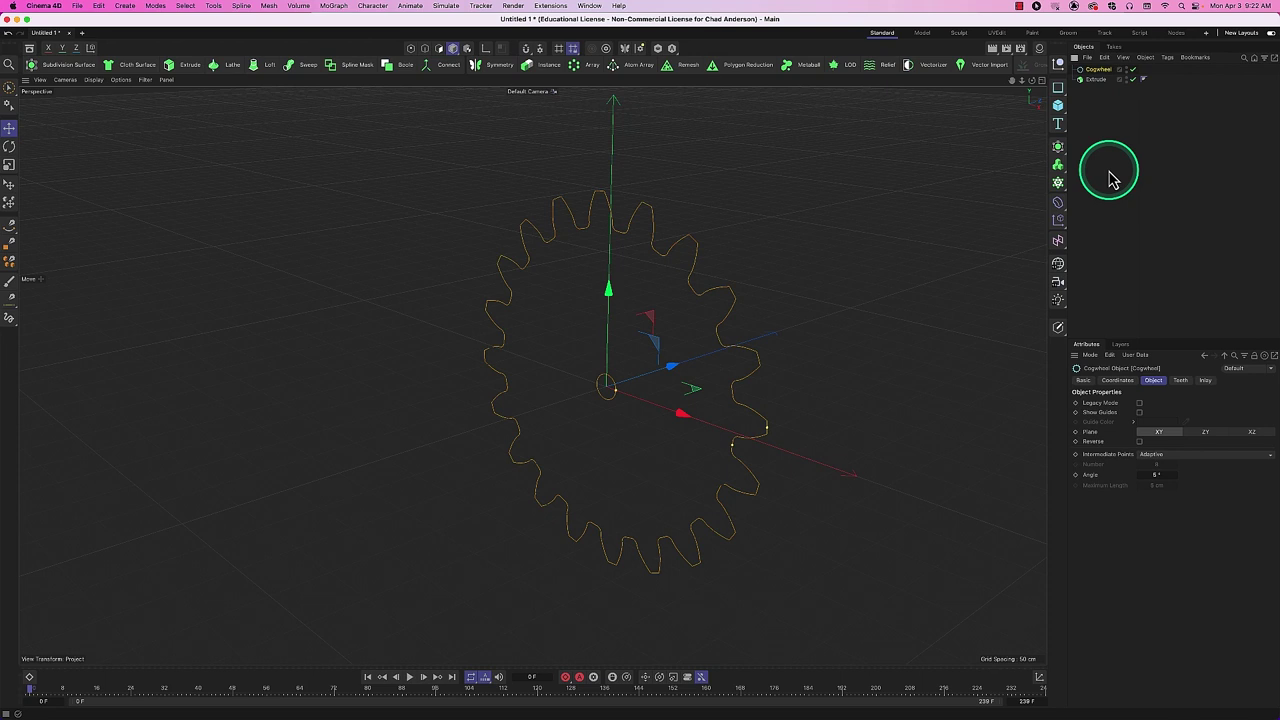
left_click(1098, 70)
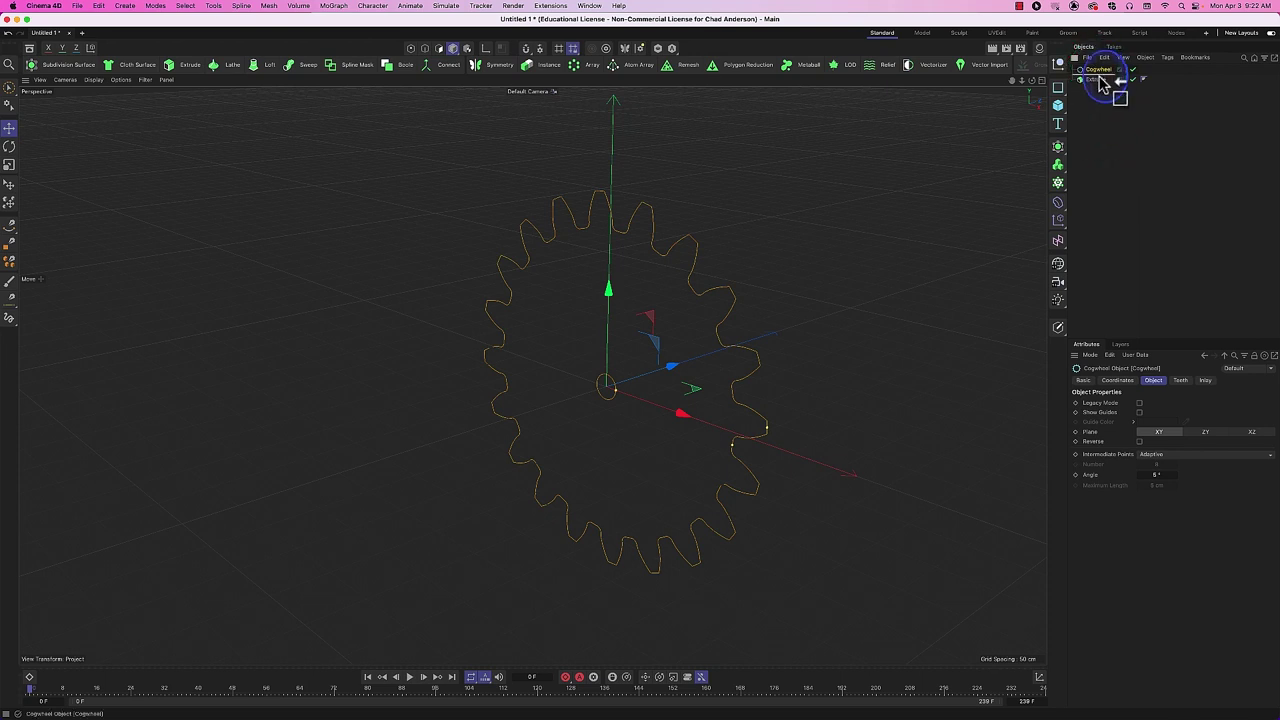
left_click_drag(1100, 85, 1098, 81)
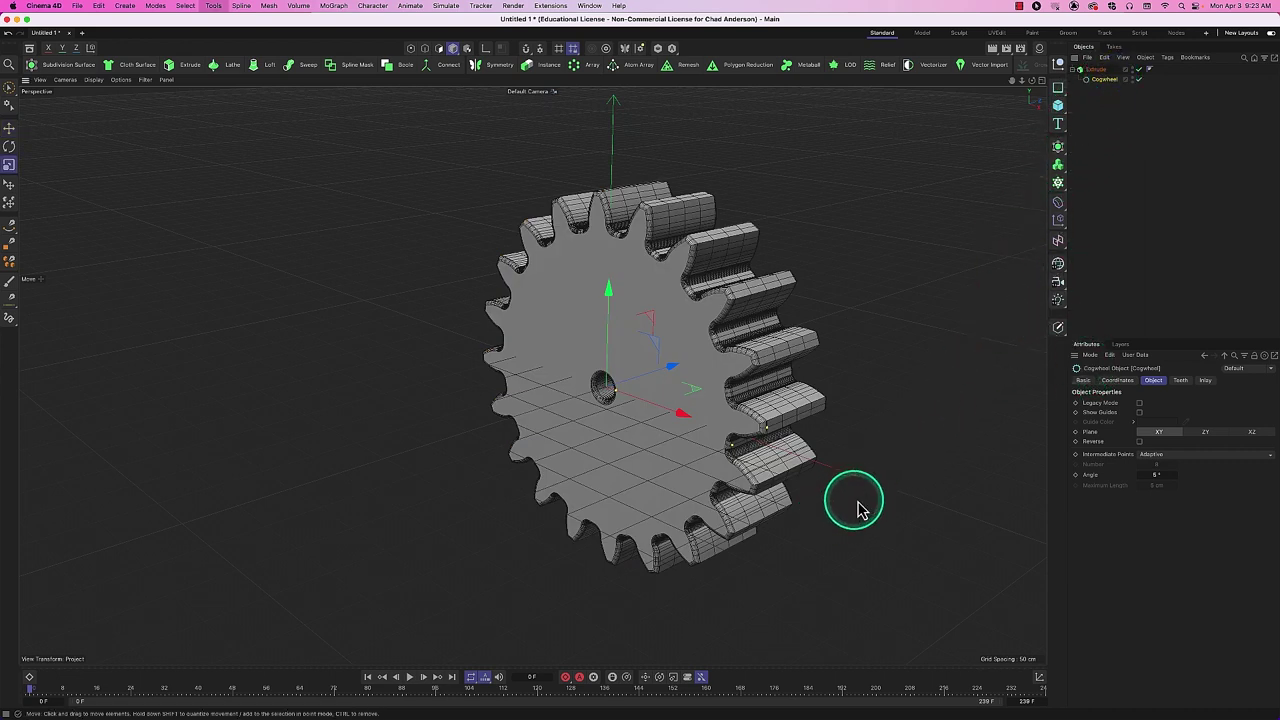
Scale the Cogwheel spline down slightly and select the Extrude.
key("t")
left_click_drag(894, 534, 815, 516)
left_click(1097, 68)
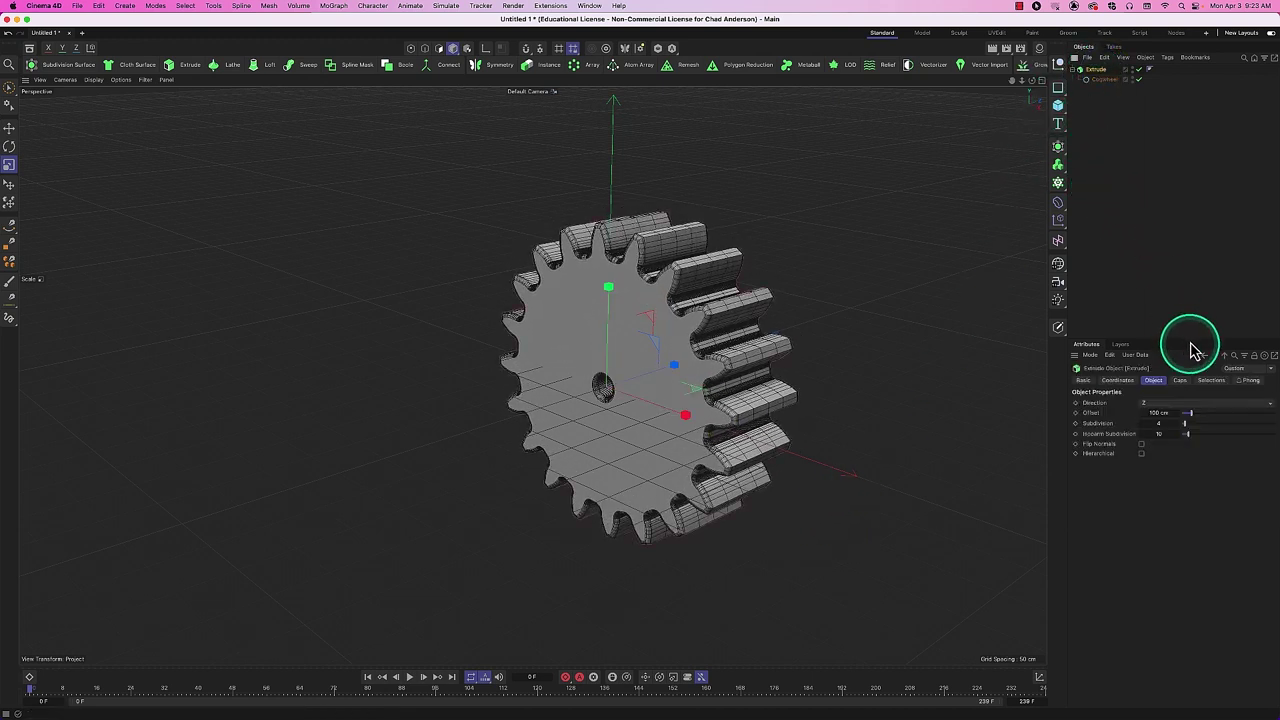
Try the Ratchet and Flat teeth types on the Cogwheel spline, and return the type to Involute.
left_click(1106, 79)
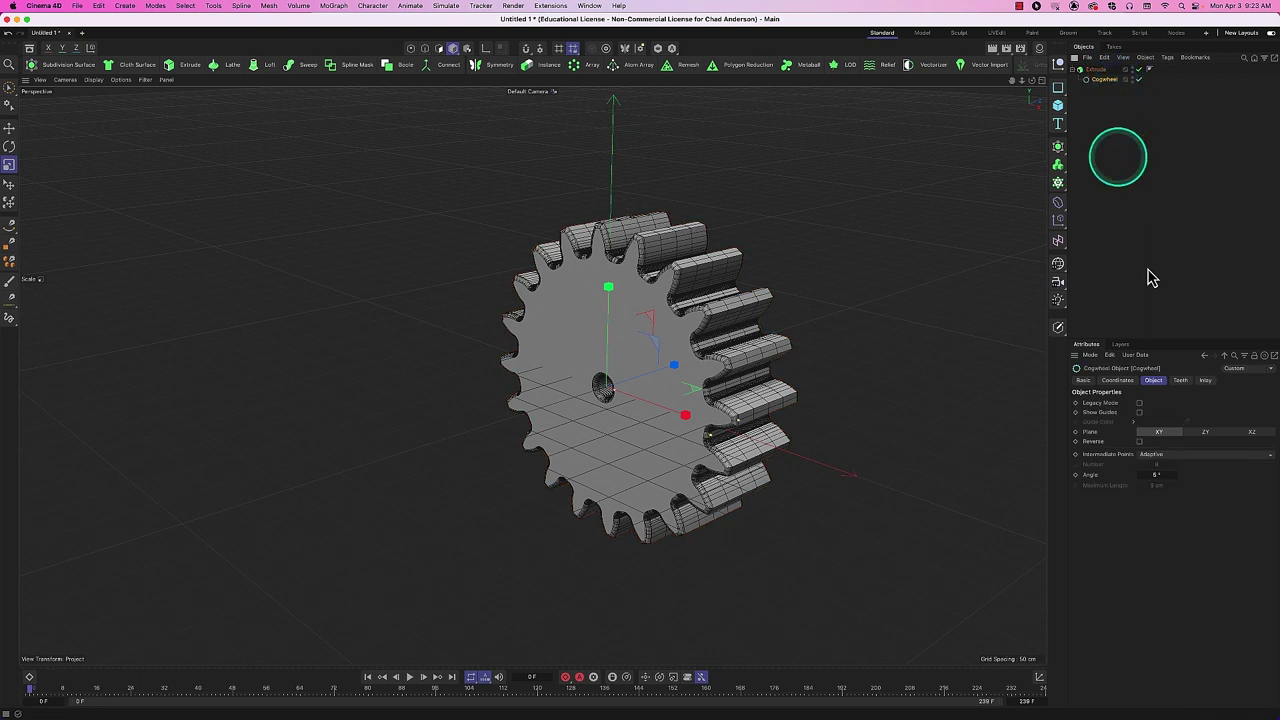
left_click(1182, 382)
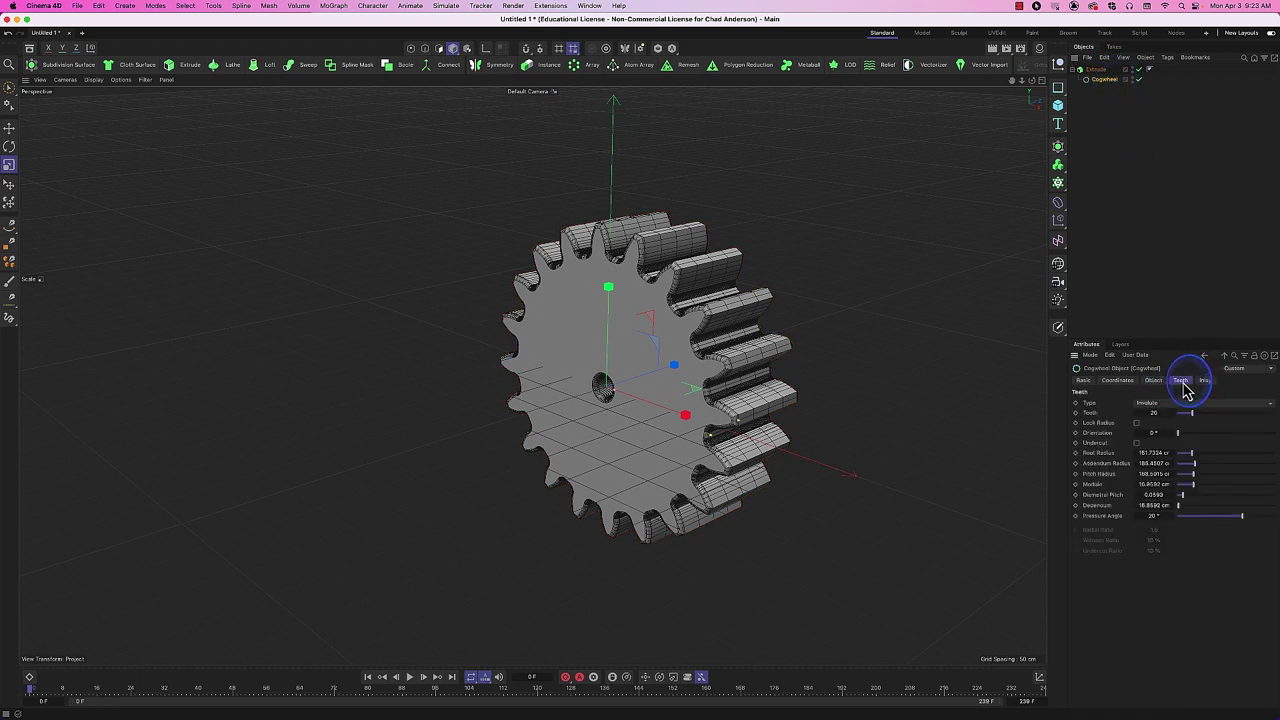
left_click(1147, 404)
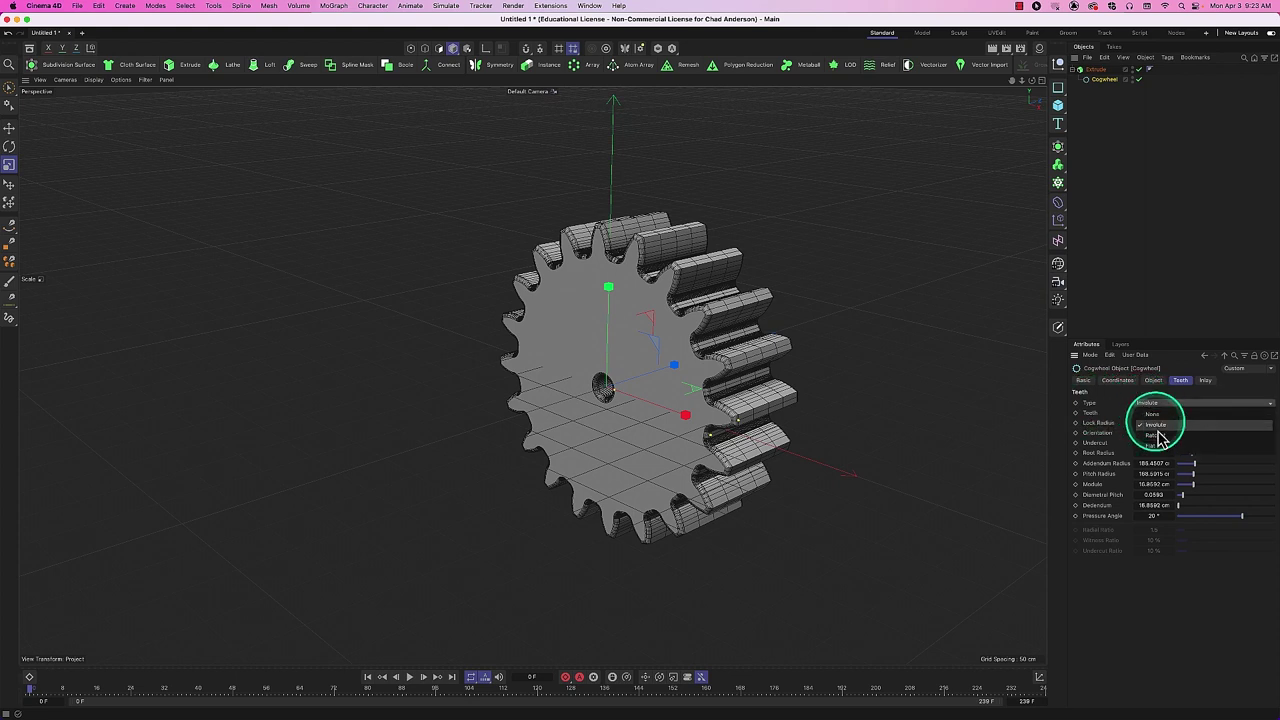
left_click(1156, 435)
left_click(1157, 402)
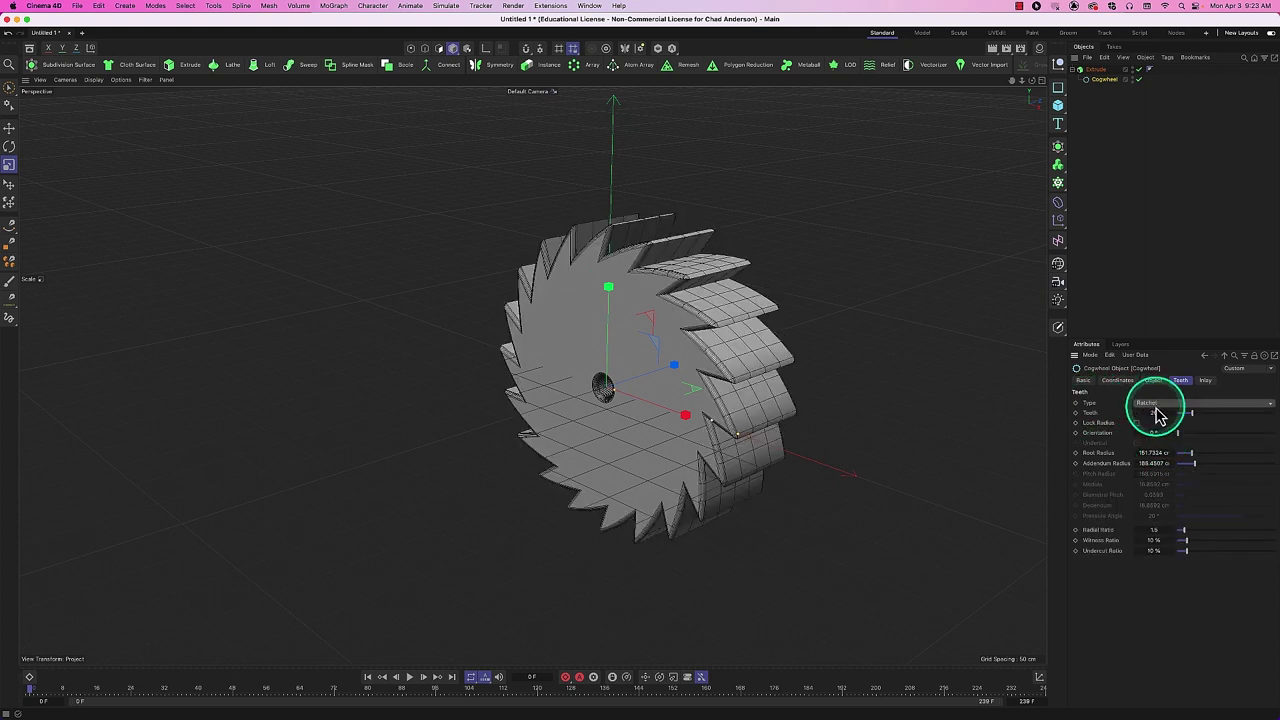
left_click(1160, 450)
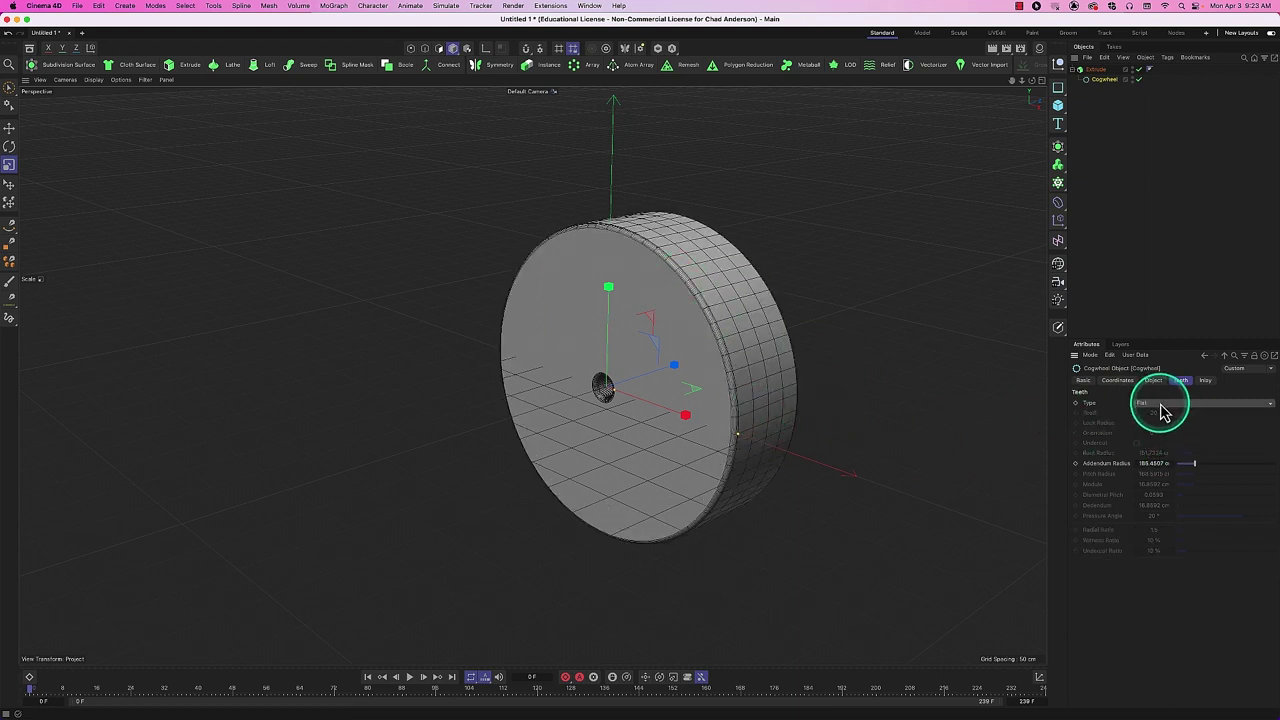
left_click(1162, 414)
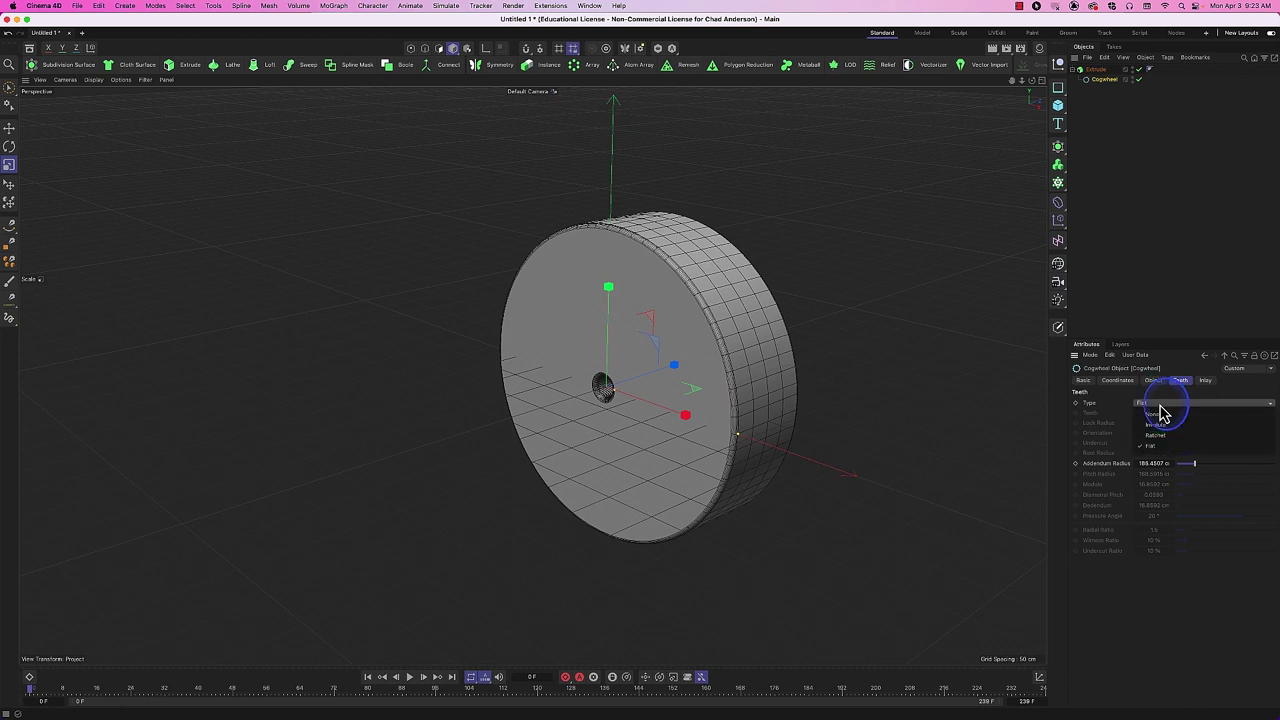
left_click(1166, 424)
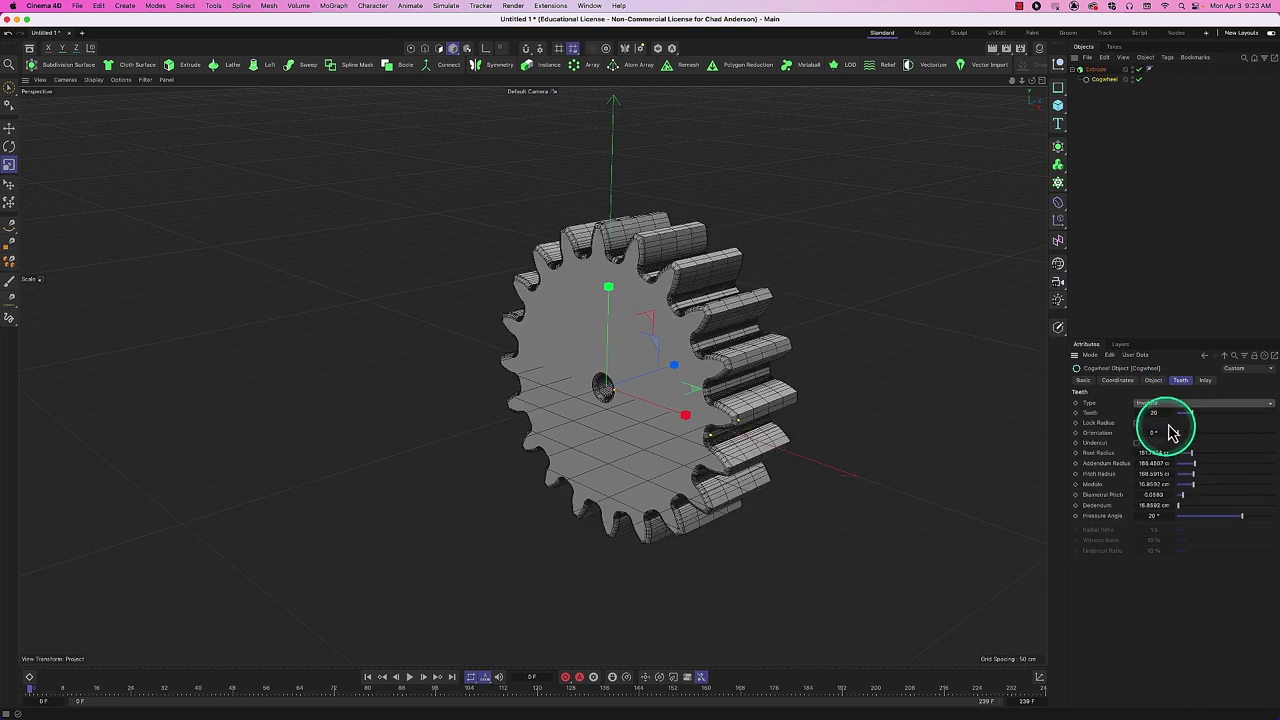
Adjust the Cogwheel's tooth radii to a root radius of about 115 cm and an addendum radius of about 148 cm.
left_click(1095, 485)
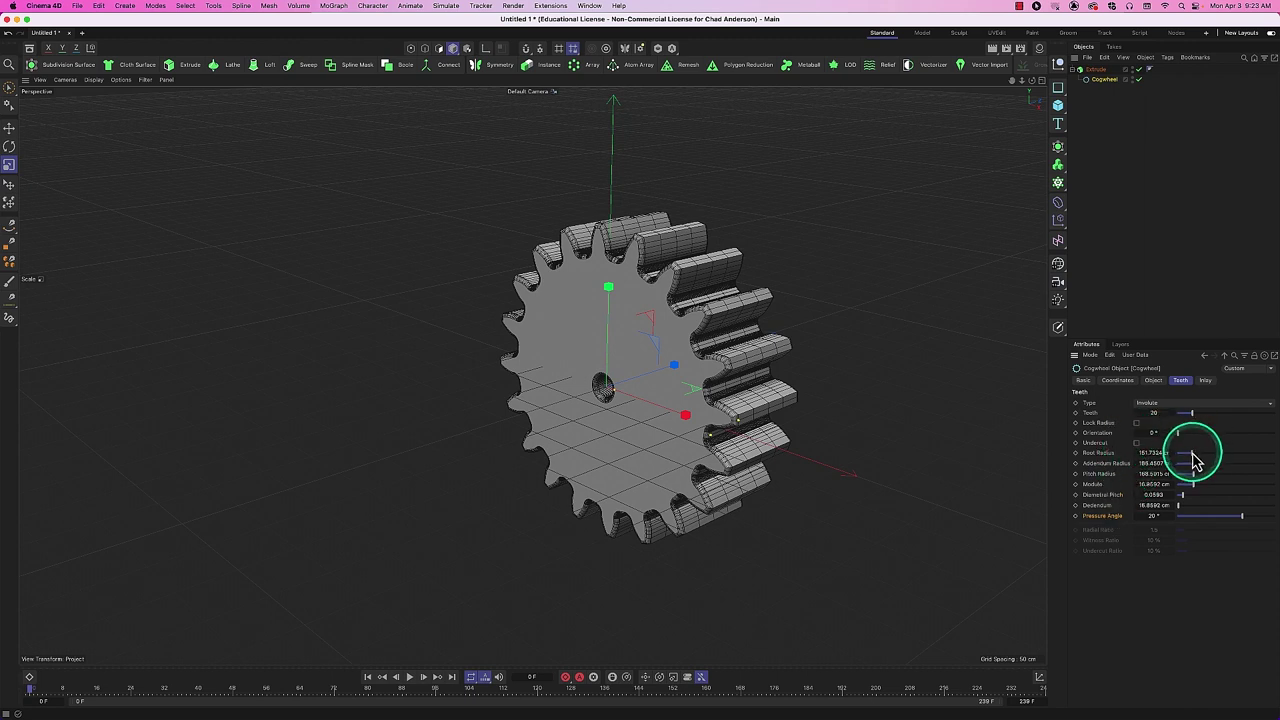
left_click_drag(1192, 454, 1190, 460)
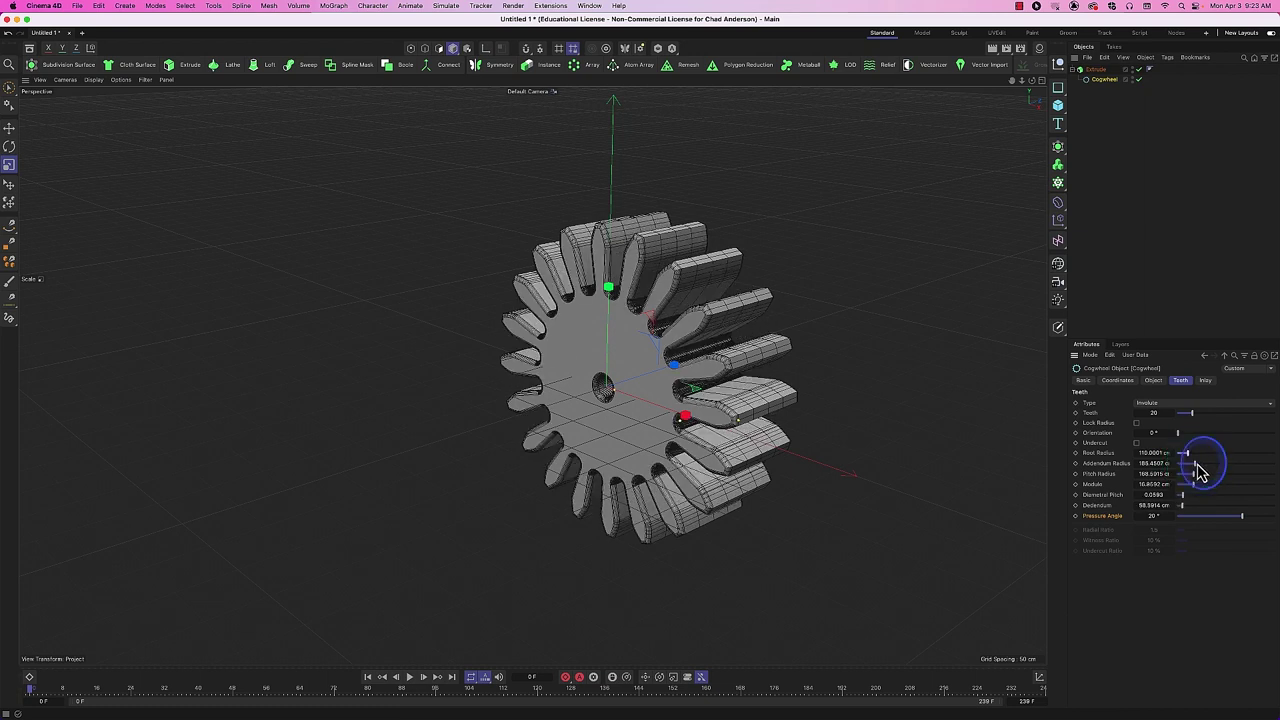
left_click_drag(1200, 472, 1185, 514)
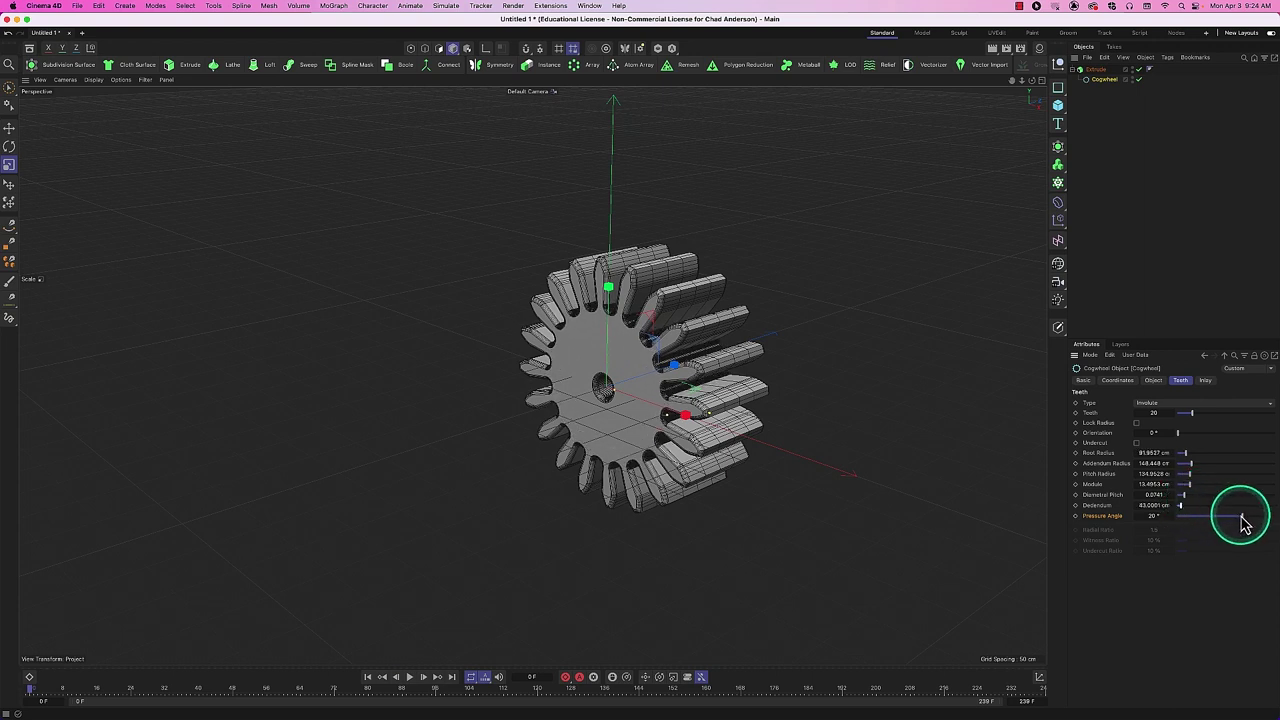
mouse_move(1242, 520)
left_mouse_down()
mouse_move(1220, 520)
mouse_move(1256, 520)
mouse_move(1243, 517)
left_mouse_up()
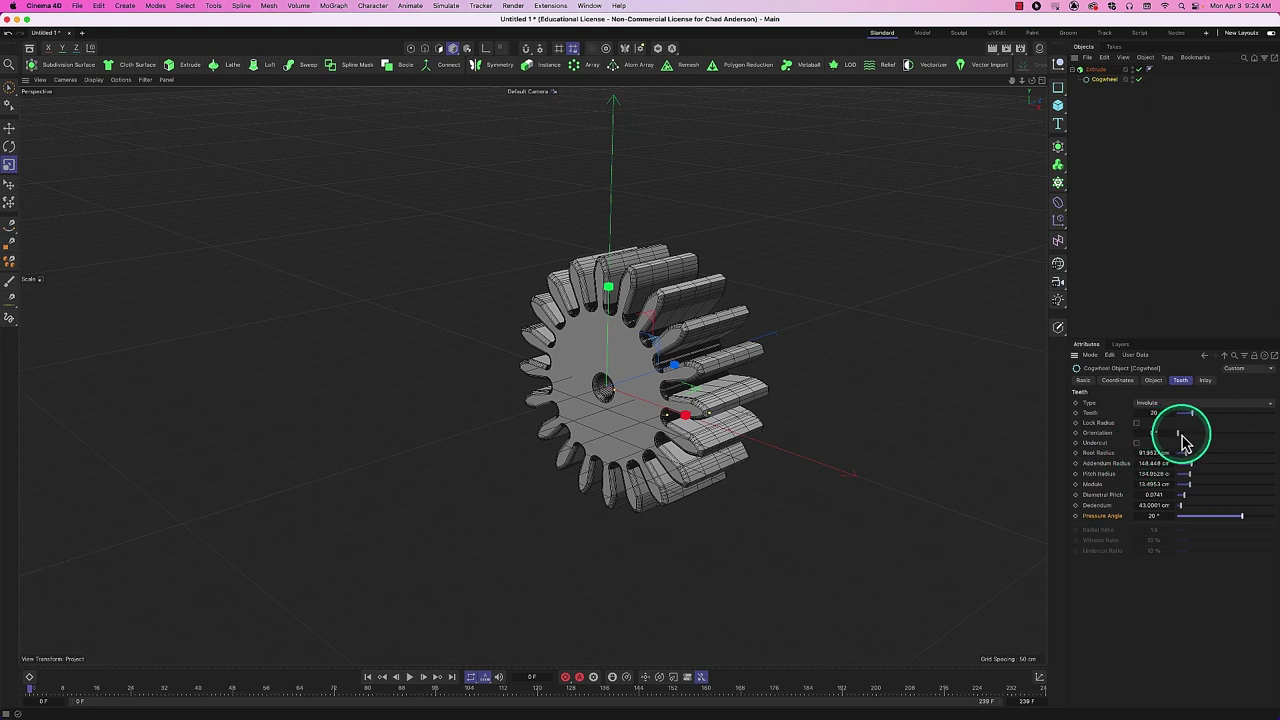
left_click_drag(1188, 460, 1183, 459)
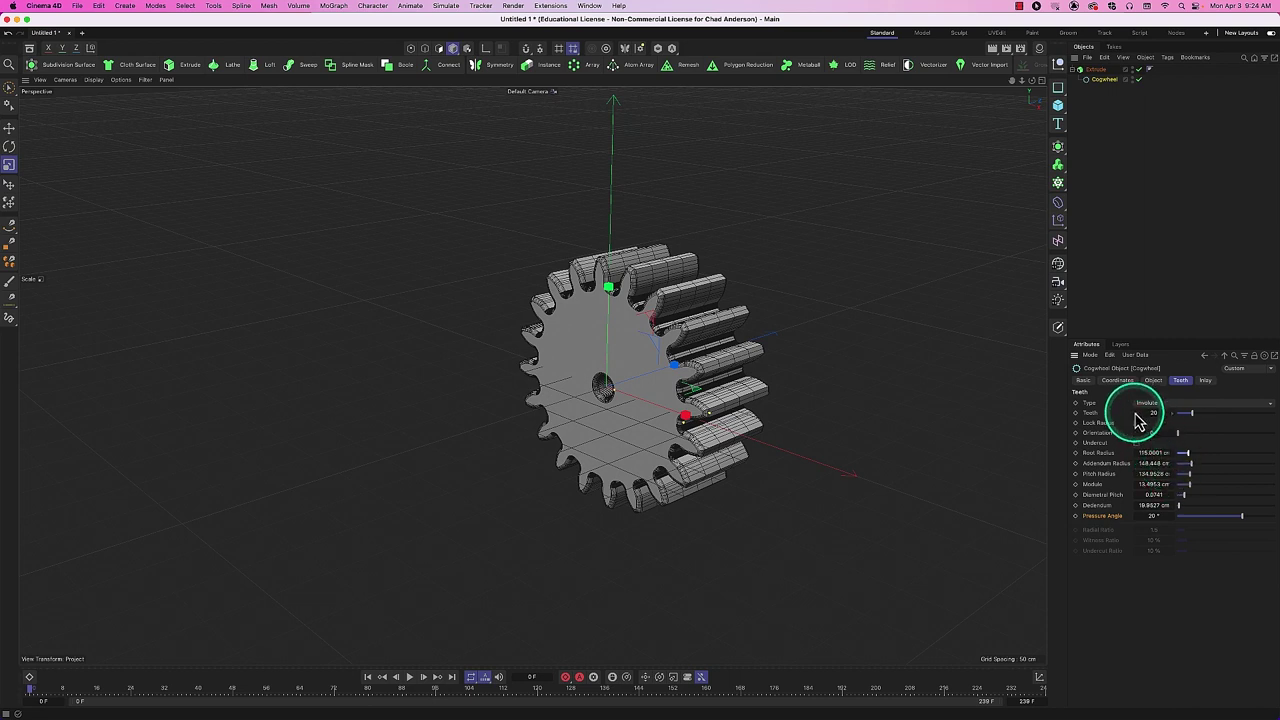
Set the Cogwheel to 13 teeth and scale it up to a pitch radius of about 206 cm.
left_click_drag(1143, 421, 1142, 422)
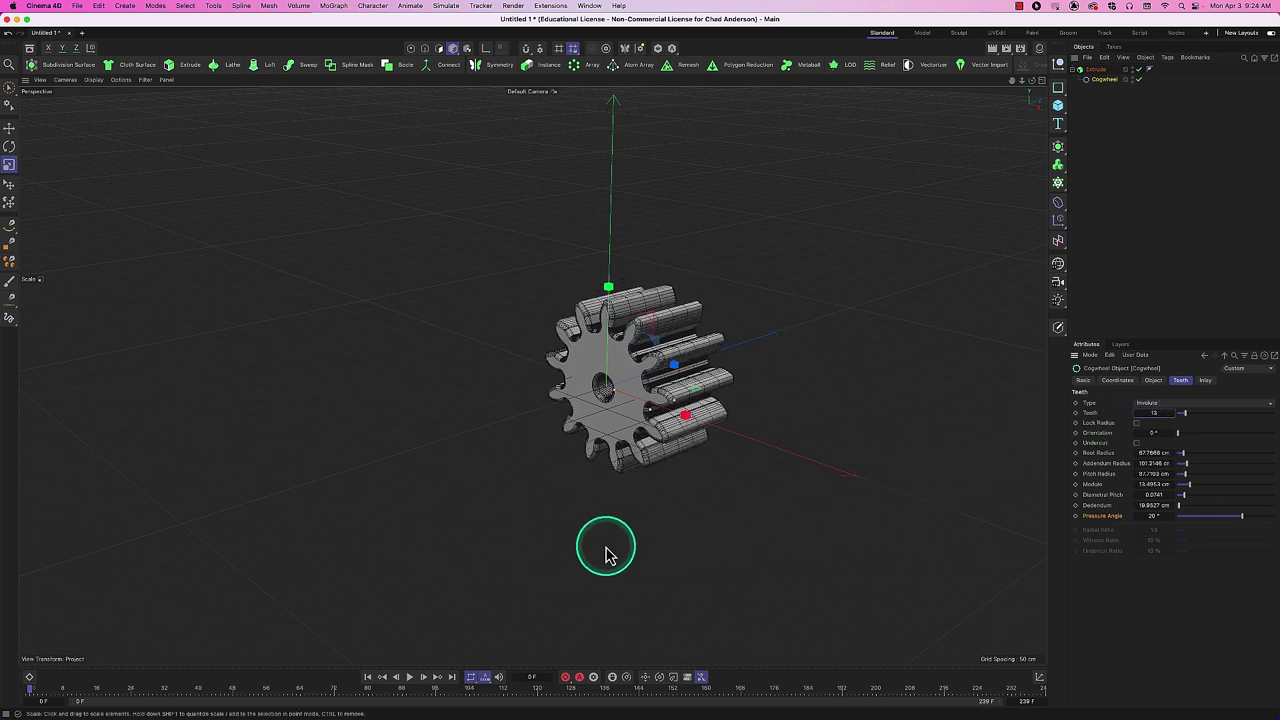
left_click_drag(605, 549, 651, 366)
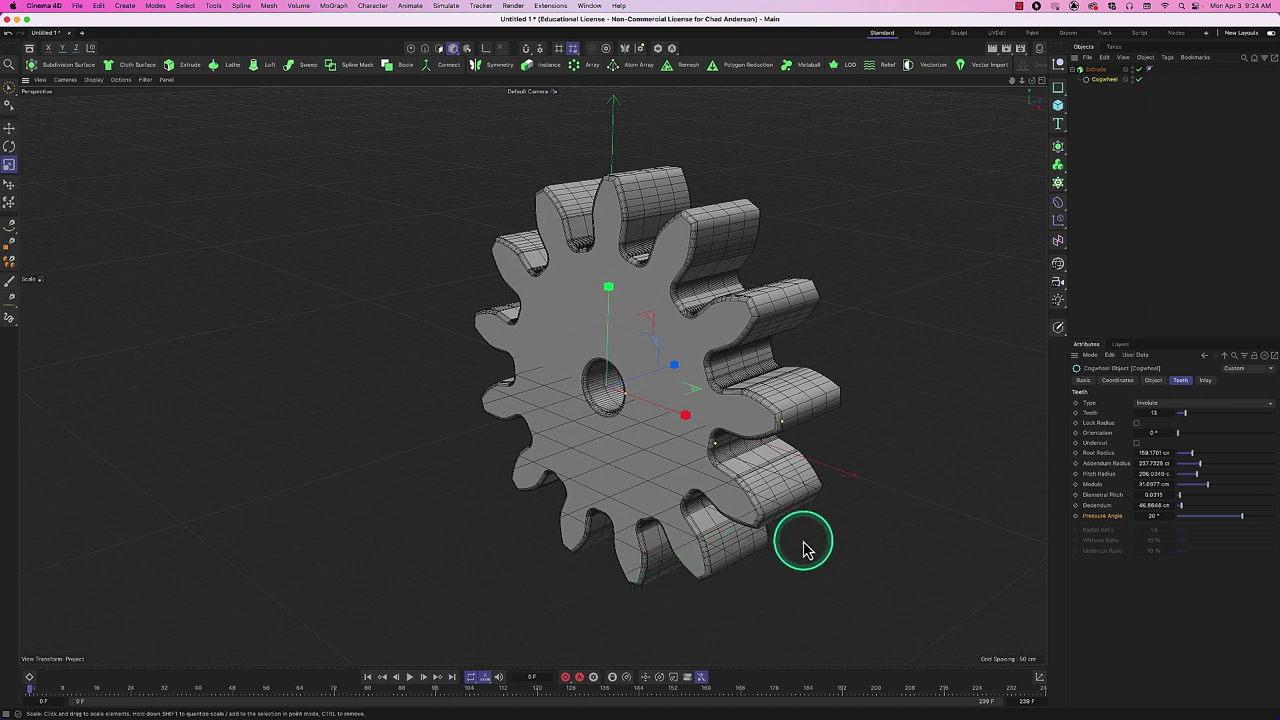
Toggle the Cogwheel's center hole and try the Spokes inlay, shrinking its outer radius to about 126 cm to fit inside the teeth.
left_click(1205, 384)
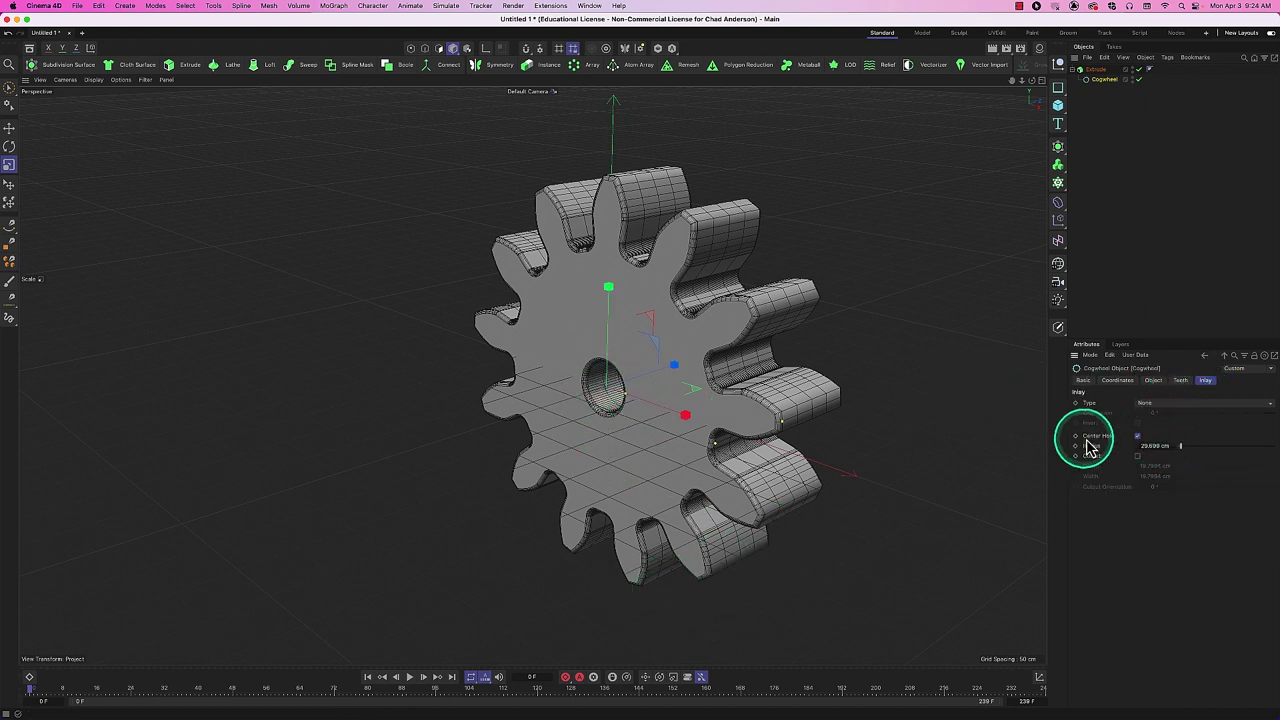
left_click(1138, 437)
left_click(1138, 437)
left_click(1138, 437)
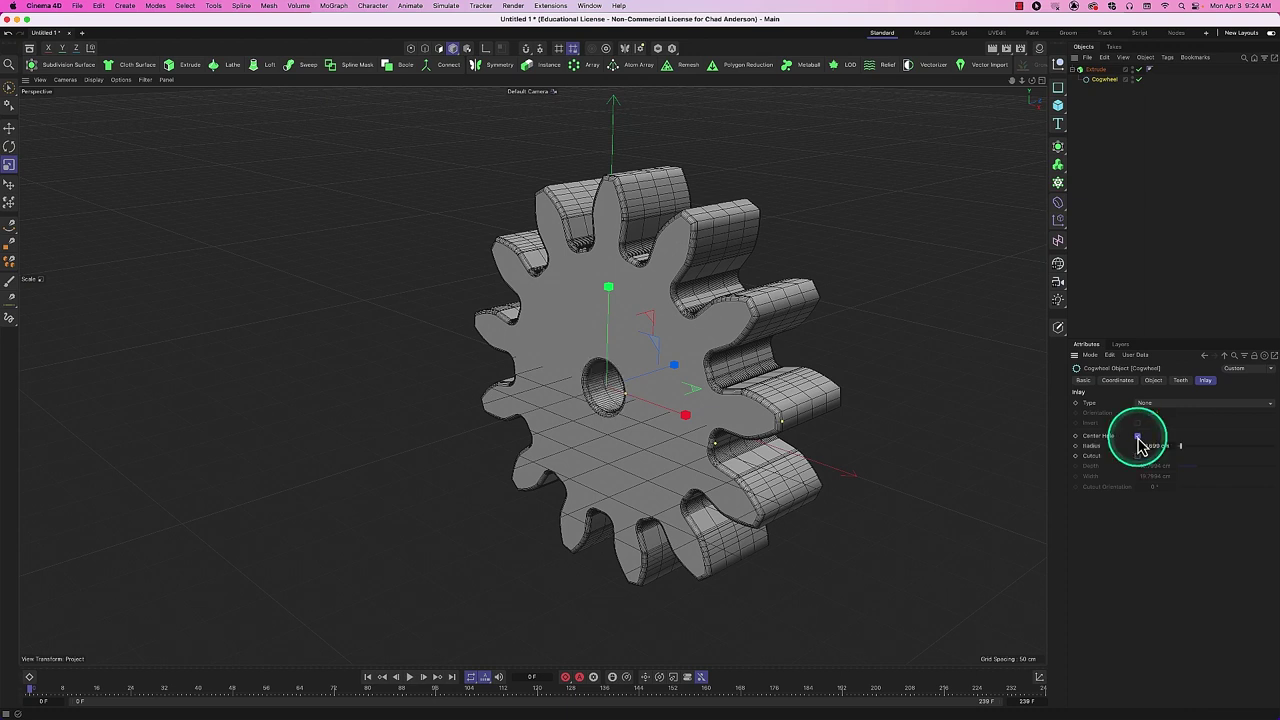
left_click(1145, 405)
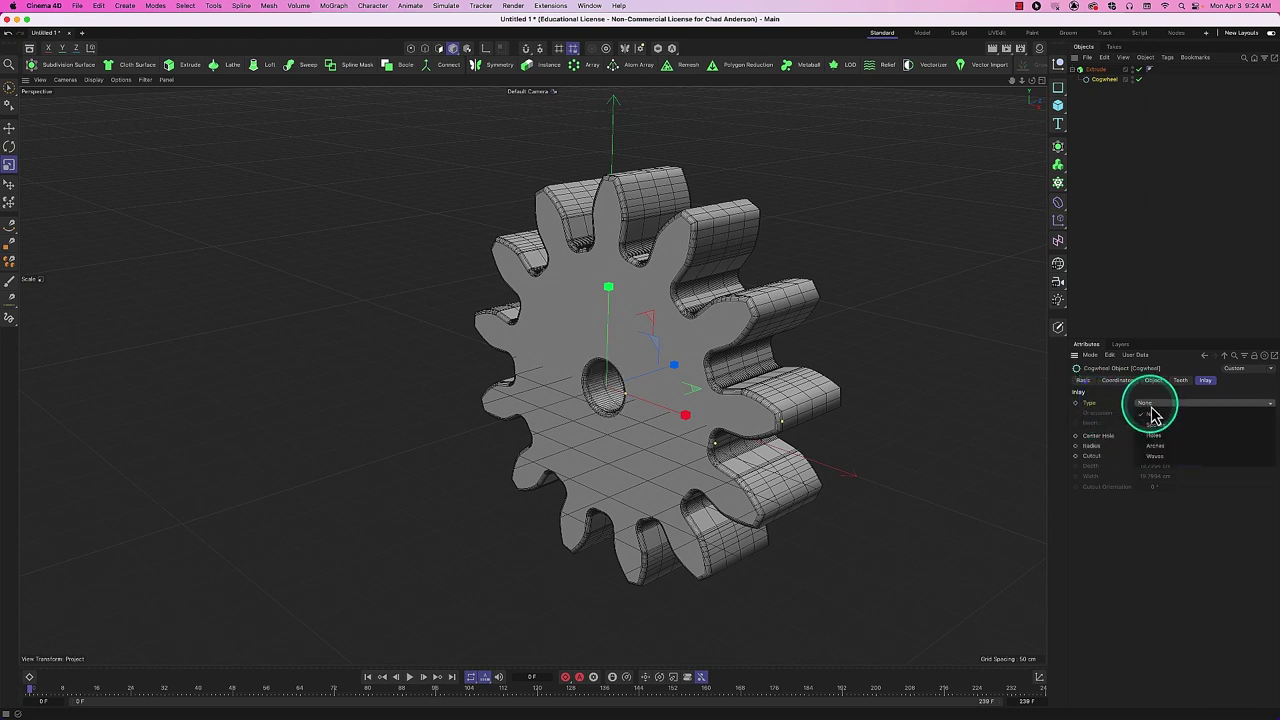
left_click(1160, 423)
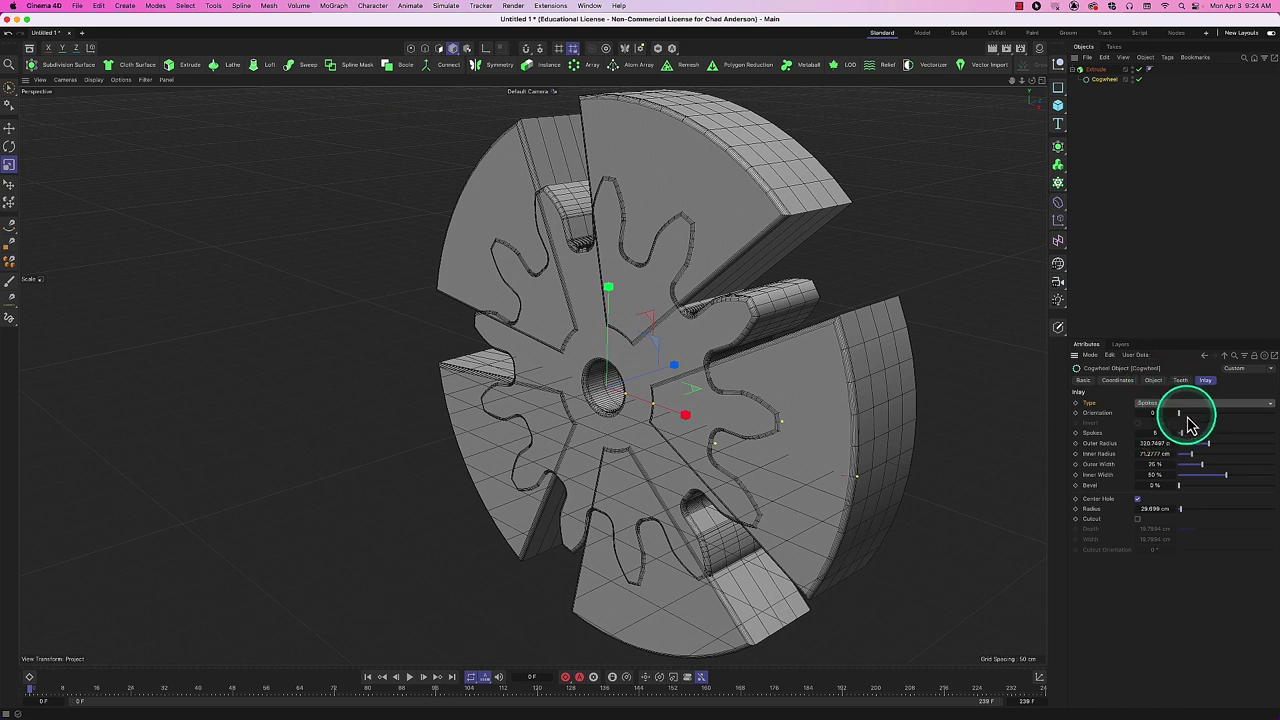
left_click_drag(1210, 451, 1192, 455)
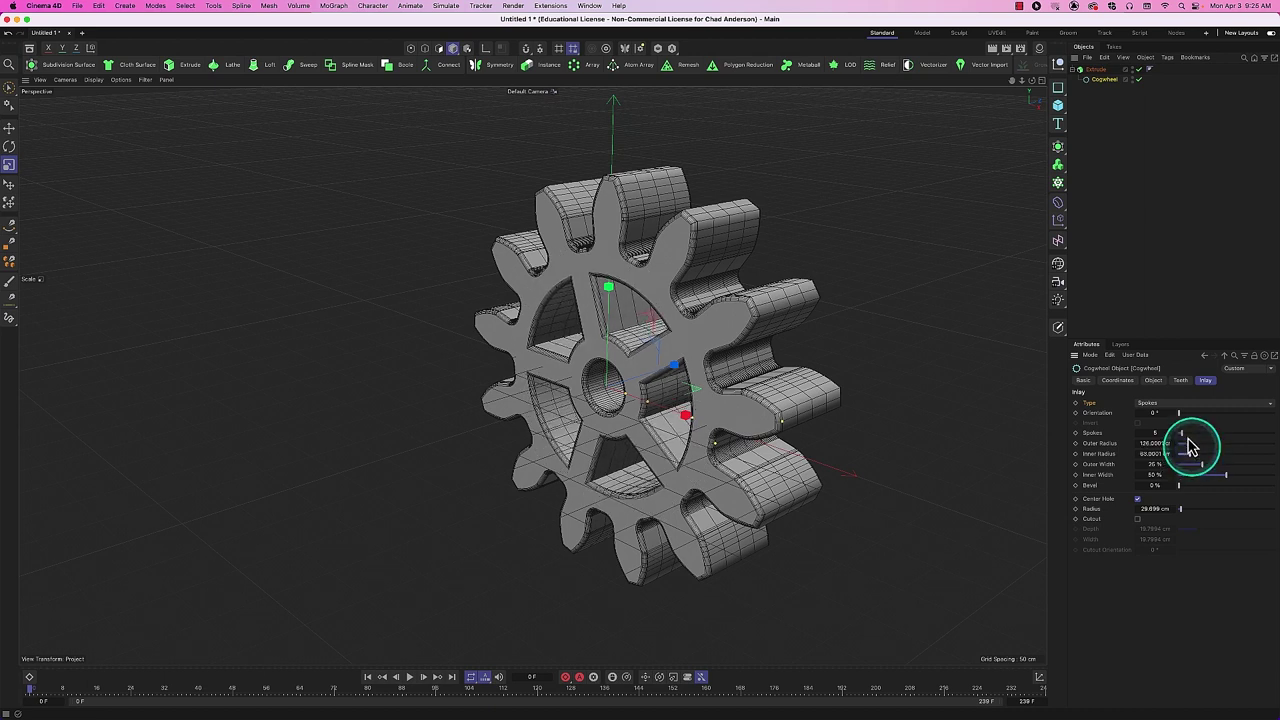
Try the Holes inlay on the Cogwheel with a hole radius of about 32 cm and a ring radius of about 100 cm.
left_click(1175, 410)
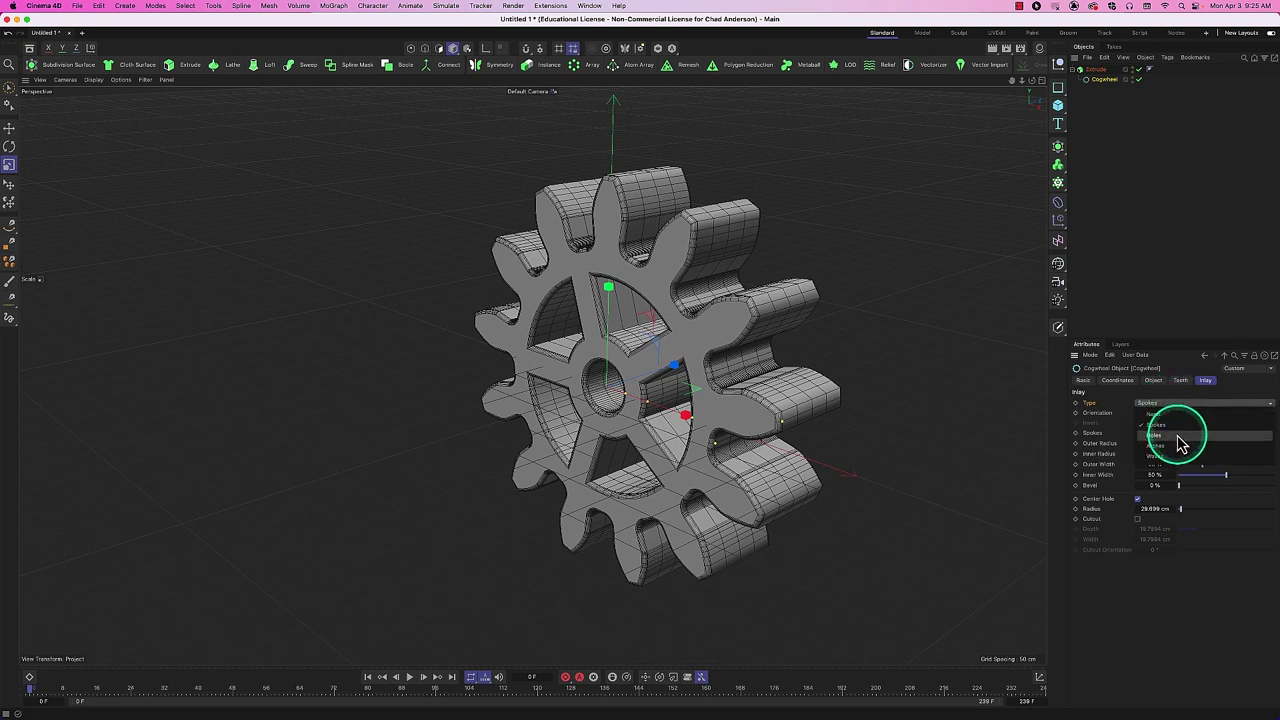
left_click(1177, 434)
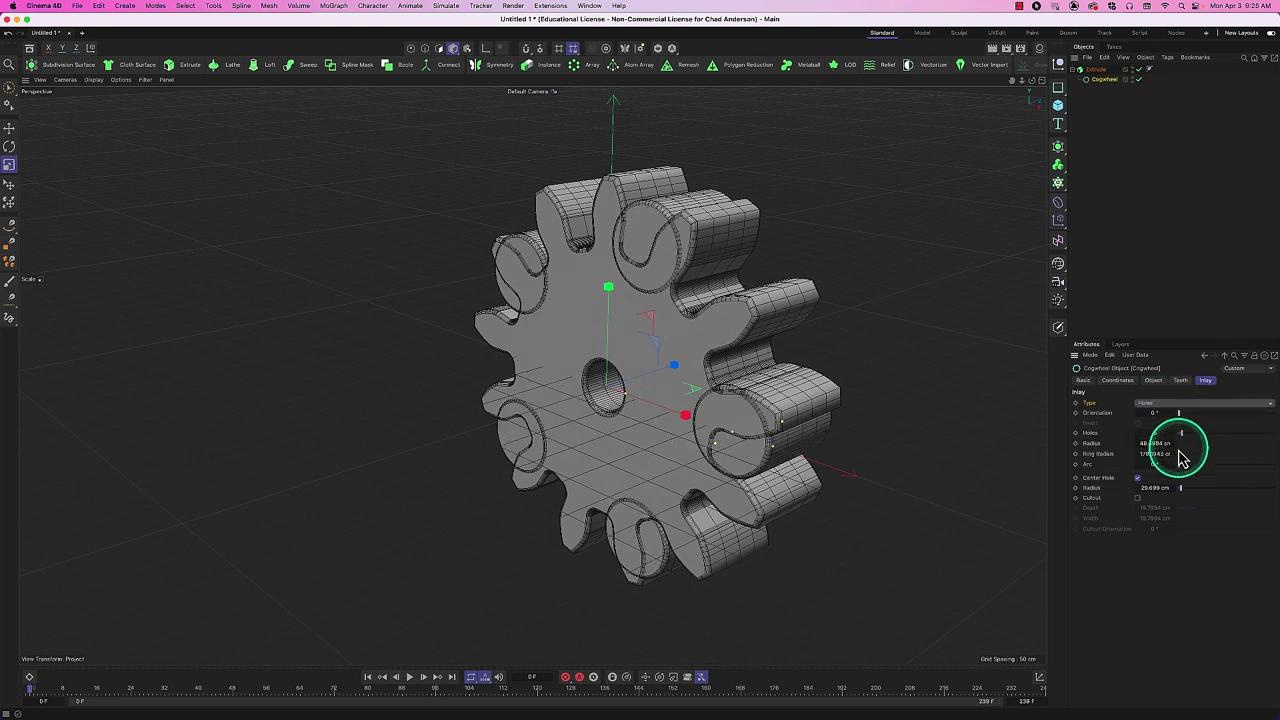
mouse_move(1145, 452)
left_mouse_down()
mouse_move(1130, 452)
mouse_move(1150, 455)
left_mouse_up()
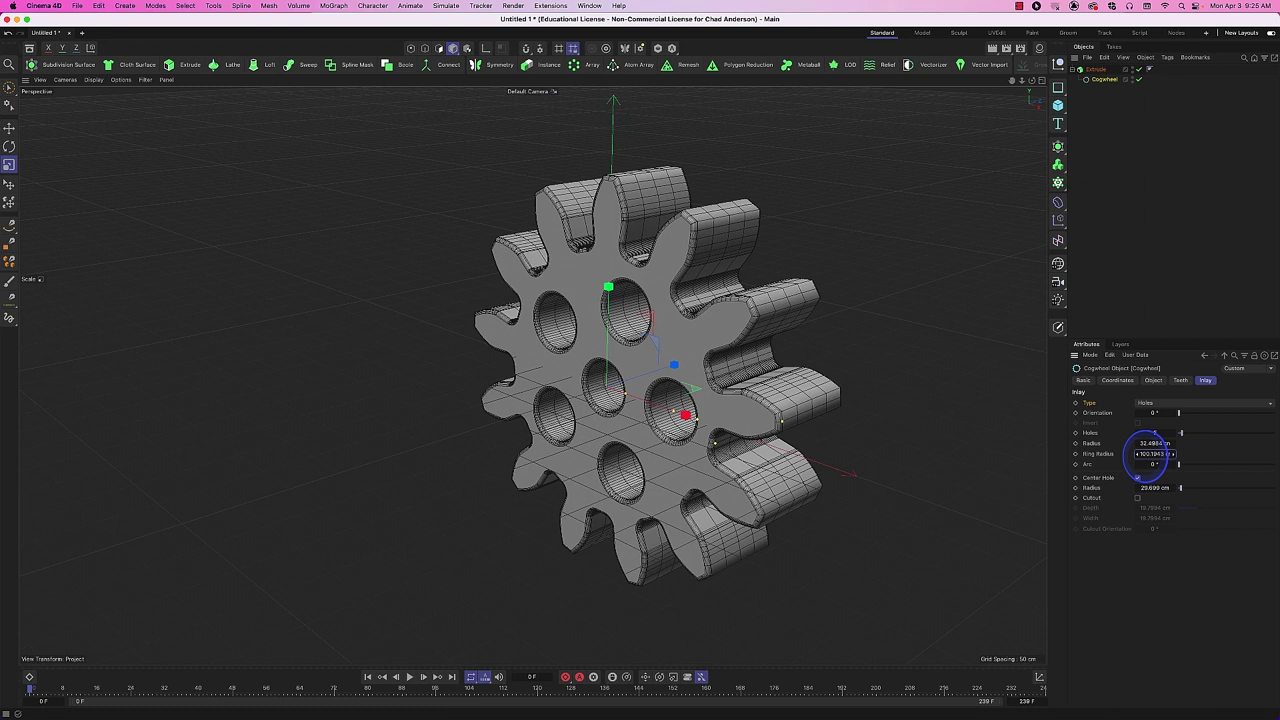
Try the Arches inlay with 5 arches, an outer radius of about 108 cm and an inner radius of about 45 cm.
left_click(1198, 404)
left_click(1198, 446)
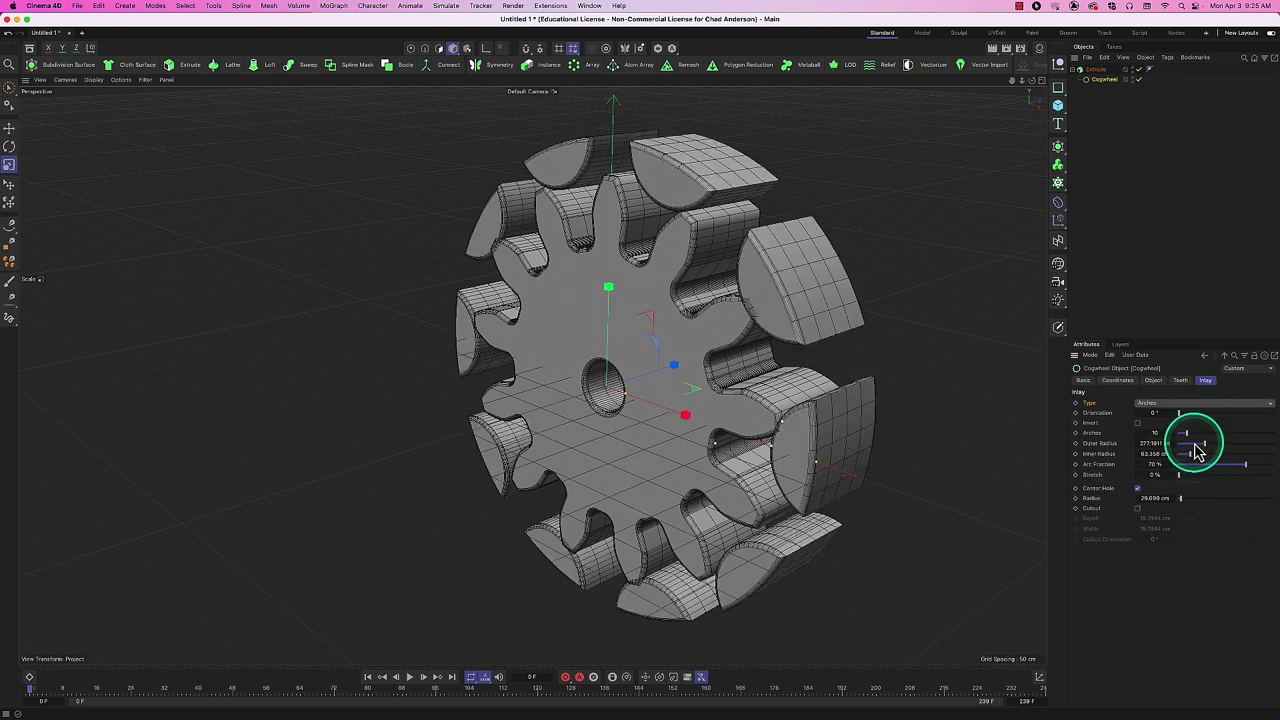
left_click_drag(1205, 452, 1177, 456)
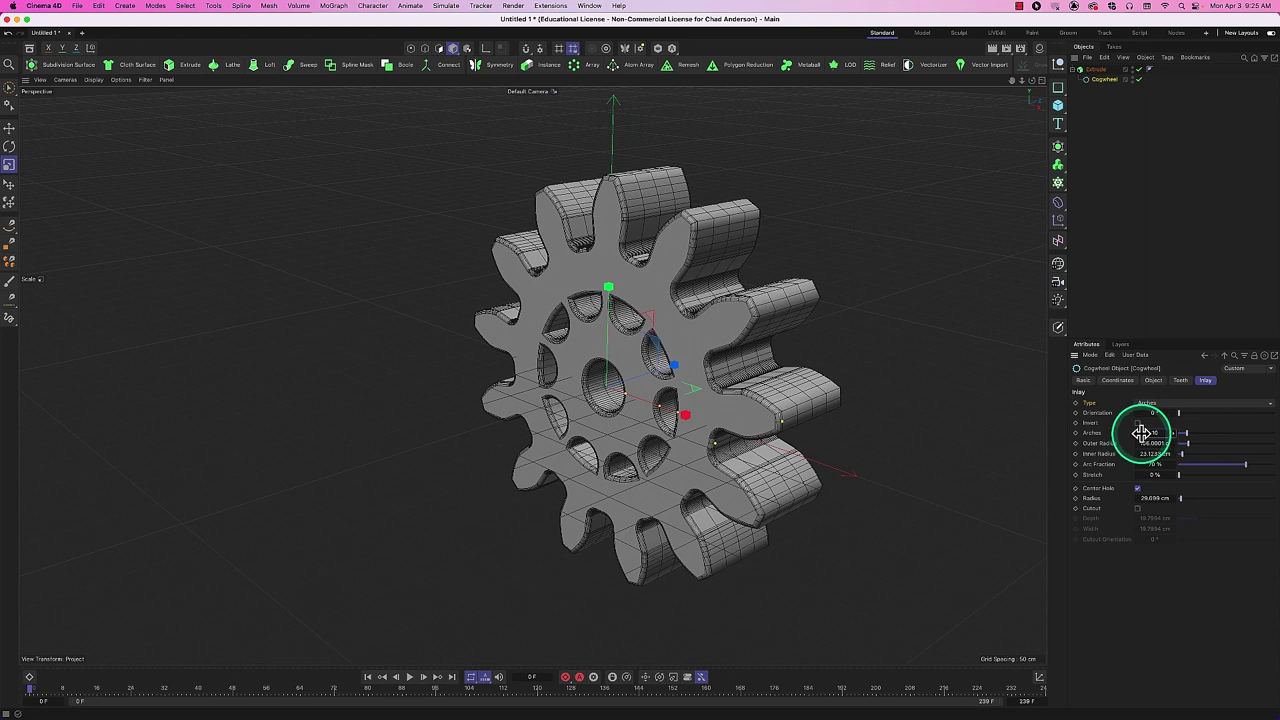
left_click_drag(1140, 441, 1141, 442)
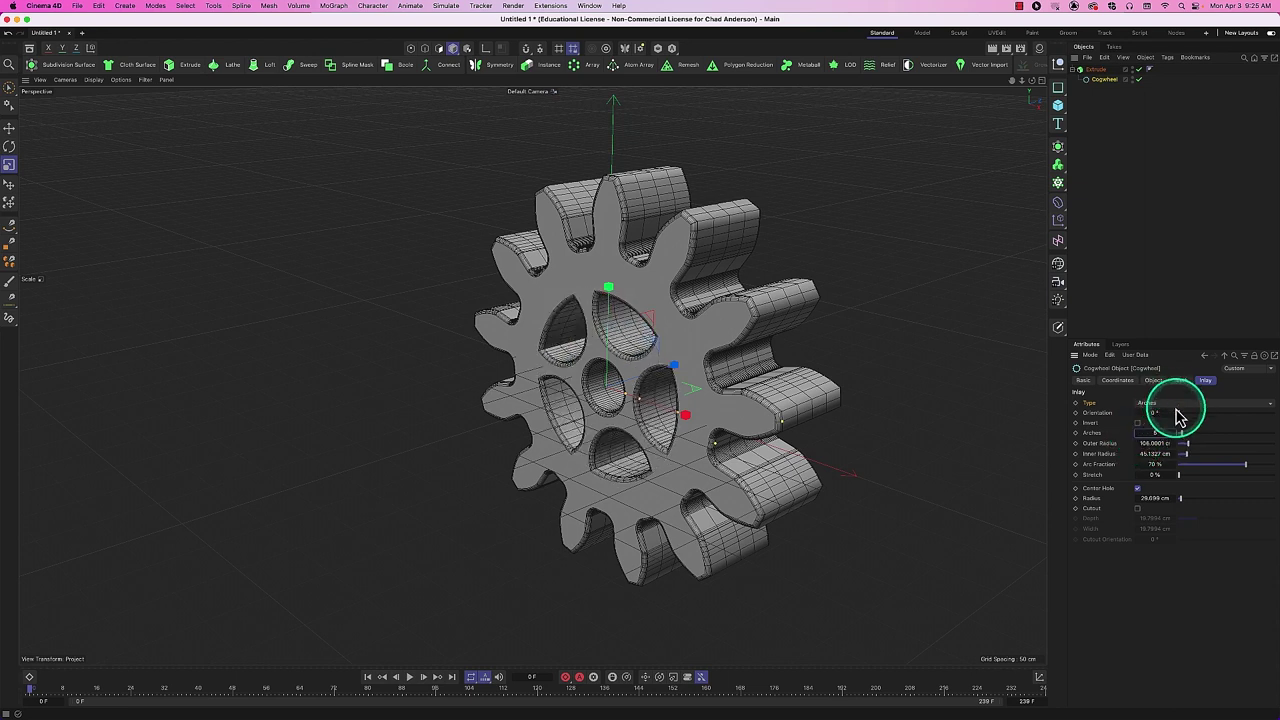
Switch the Cogwheel's inlay to Waves with an outer radius of about 121 cm, 235° frequency and 14° amplitude.
left_click(1180, 404)
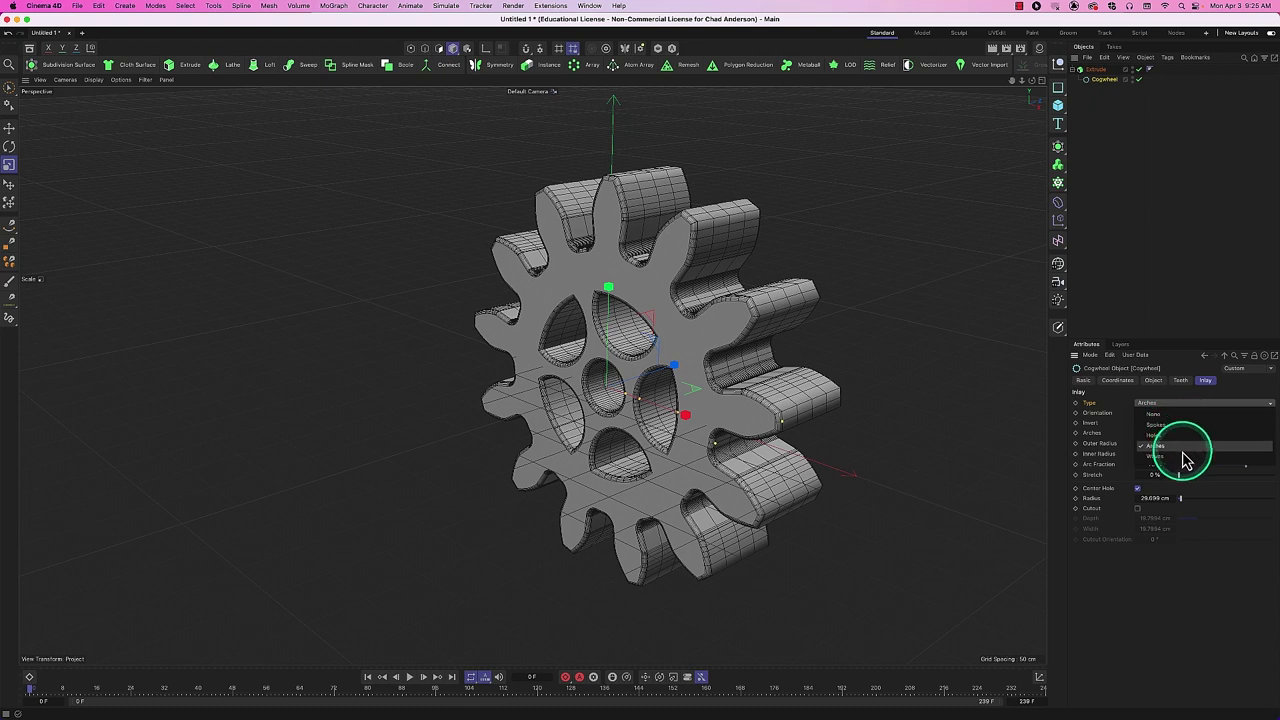
left_click(1183, 452)
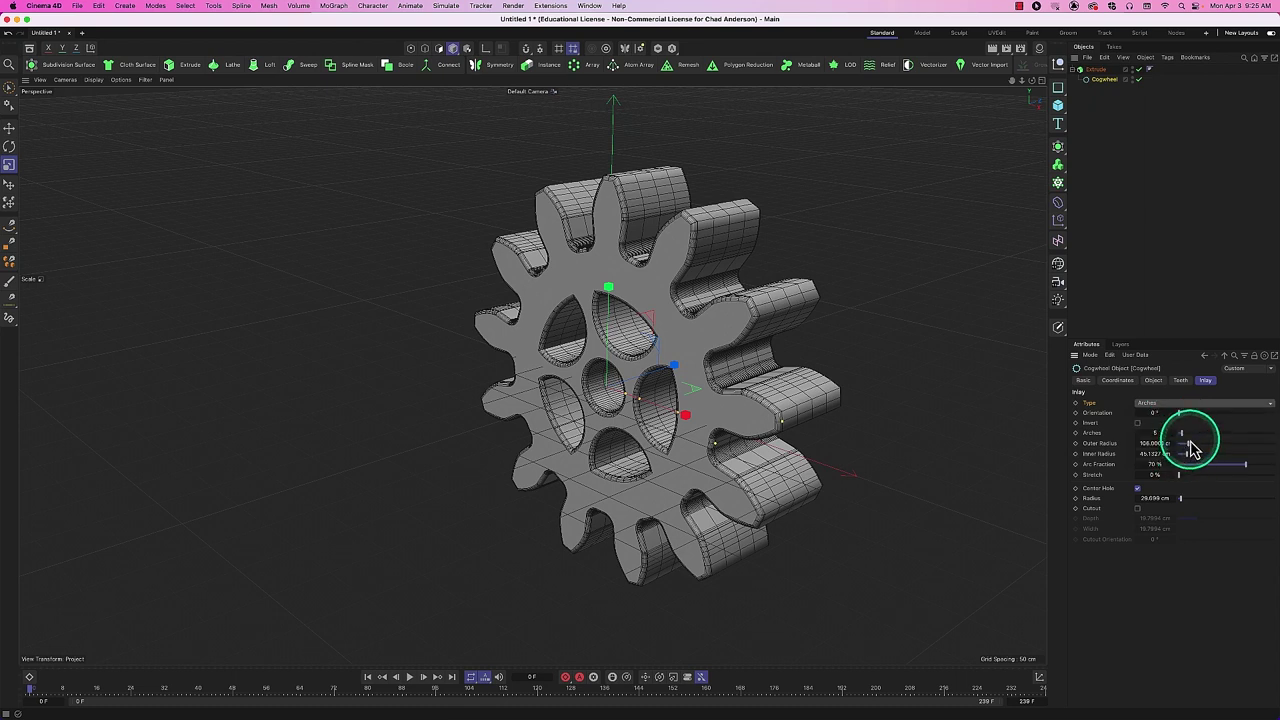
left_click(1180, 410)
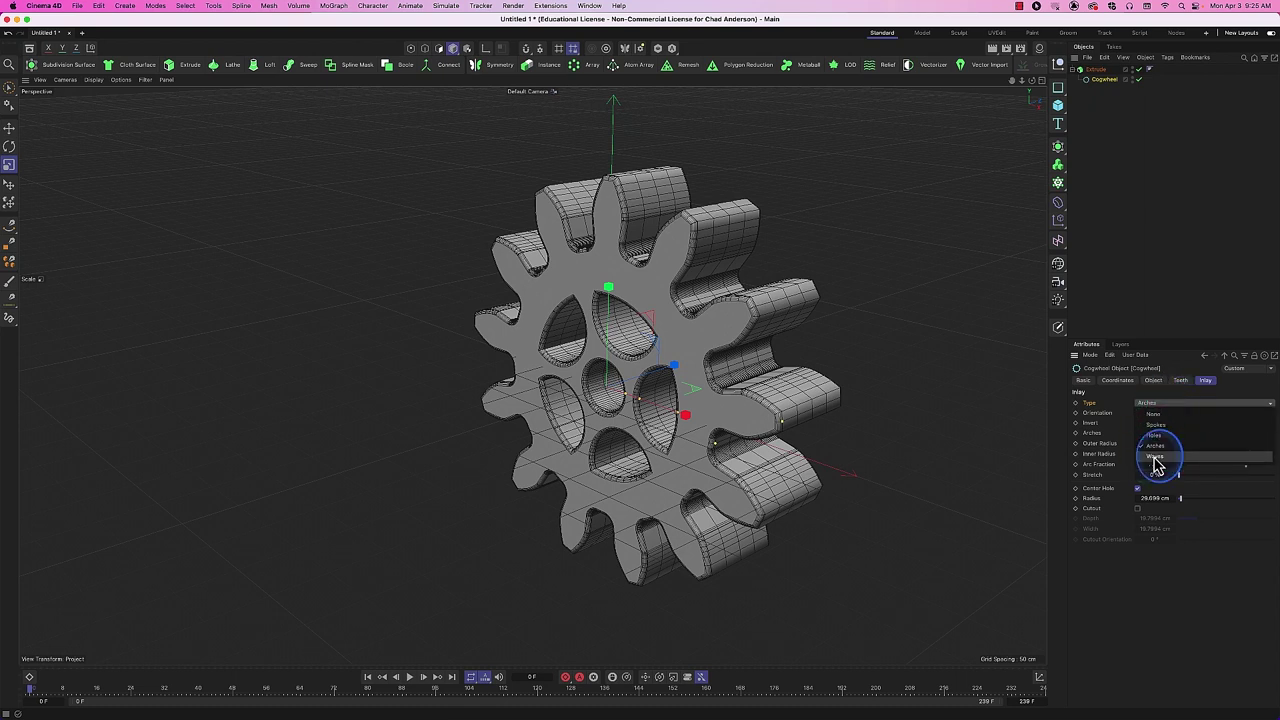
left_click(1150, 455)
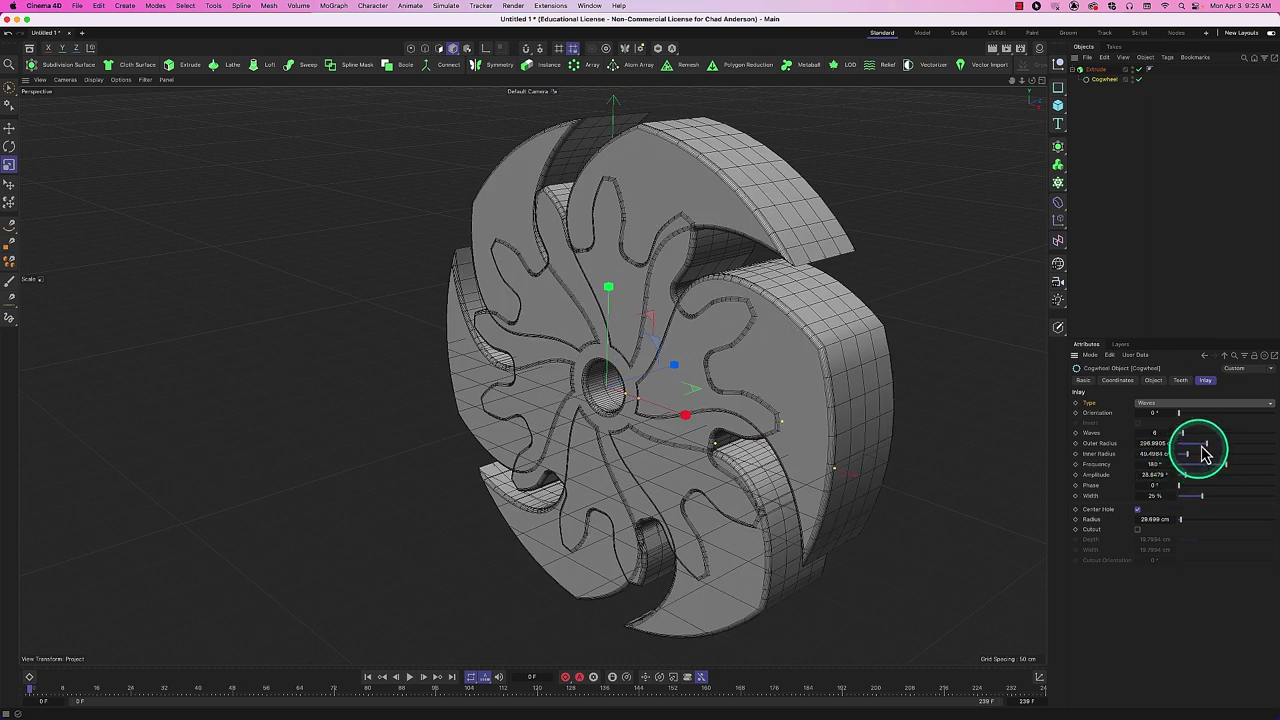
left_click_drag(1204, 452, 1192, 454)
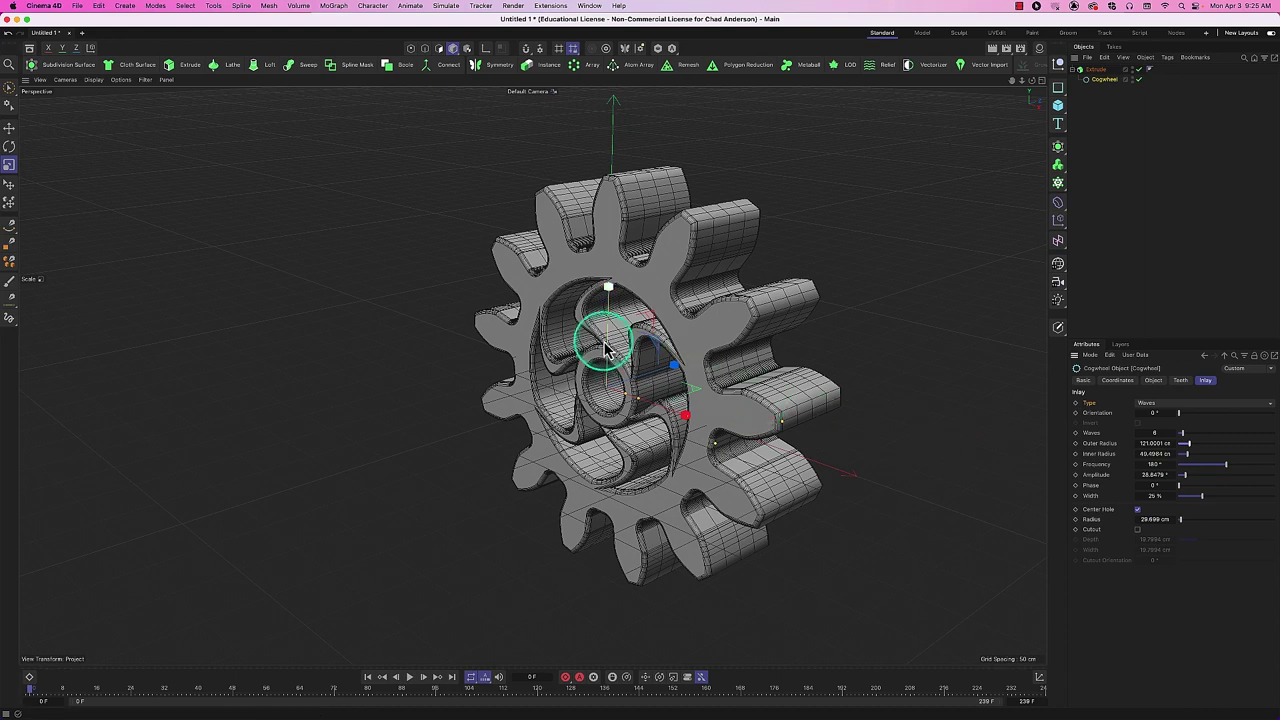
left_click_drag(697, 374, 686, 400, "alt")
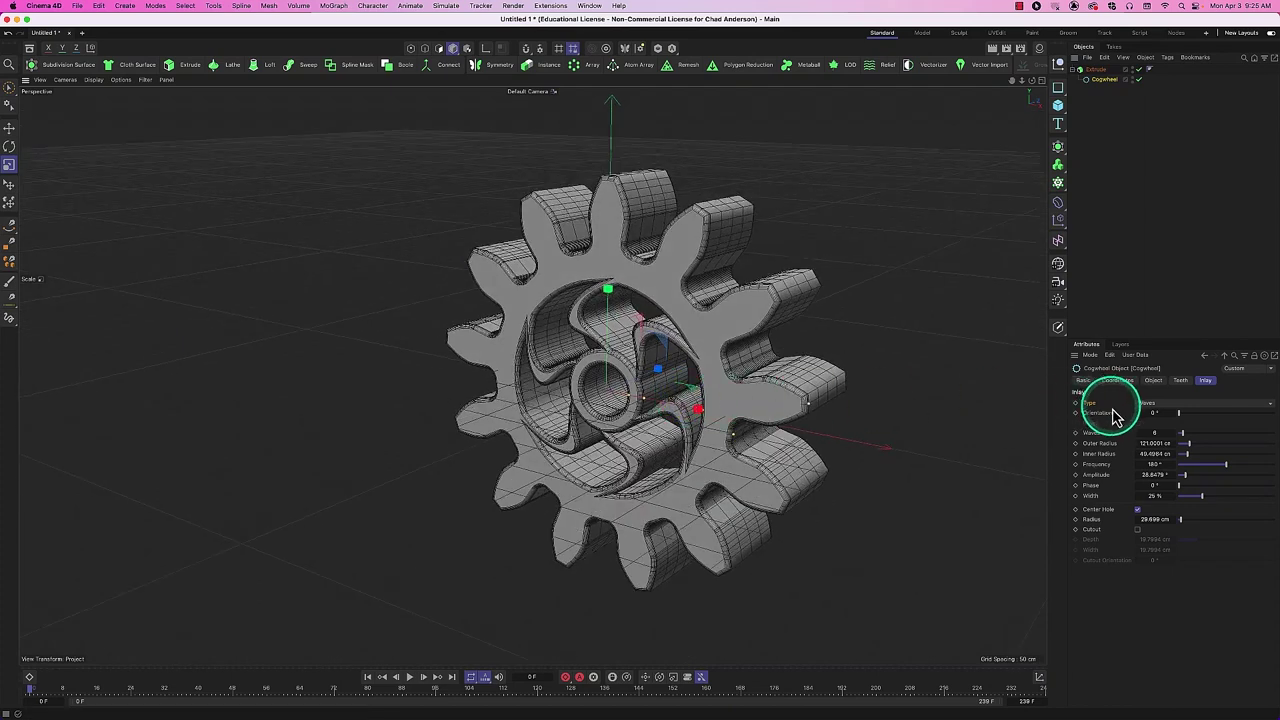
left_click_drag(1207, 470, 1173, 499)
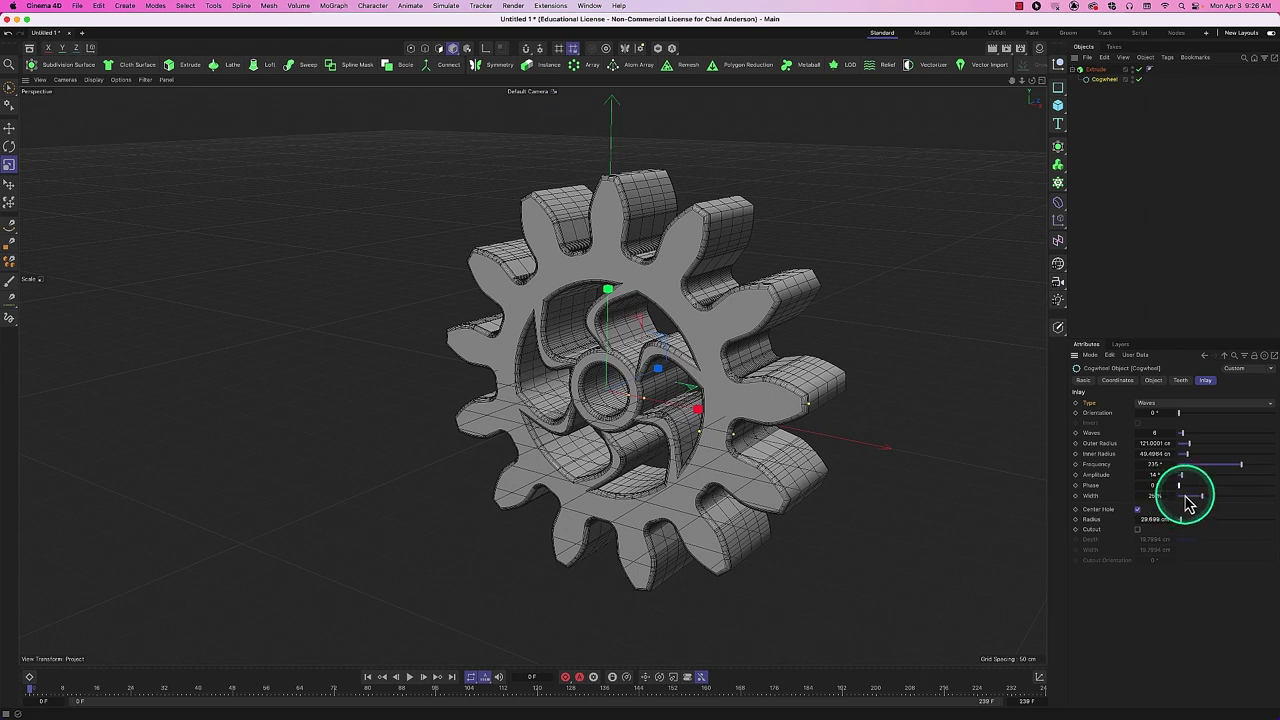
Reduce the center hole's radius to about 22.7 cm, trying the Center Hole and Cutout options on and off.
left_click(1137, 510)
left_click(1137, 510)
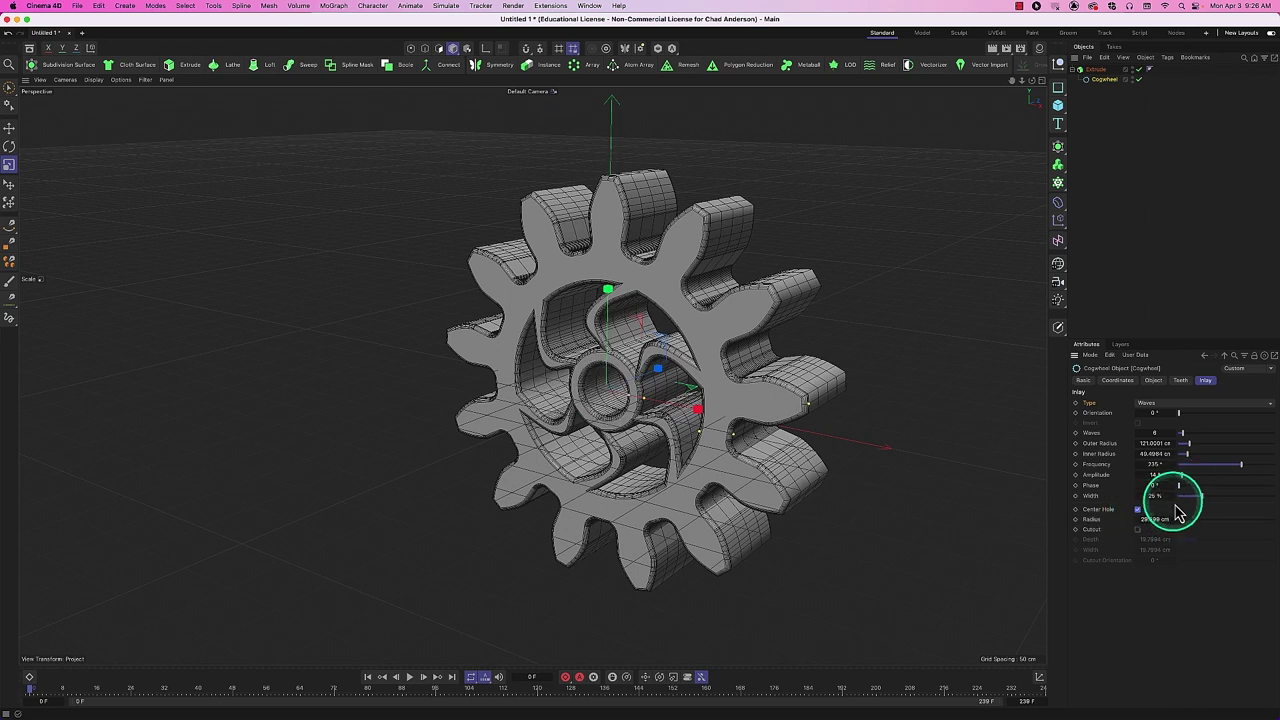
left_click_drag(1179, 528, 1145, 538)
left_click(1139, 530)
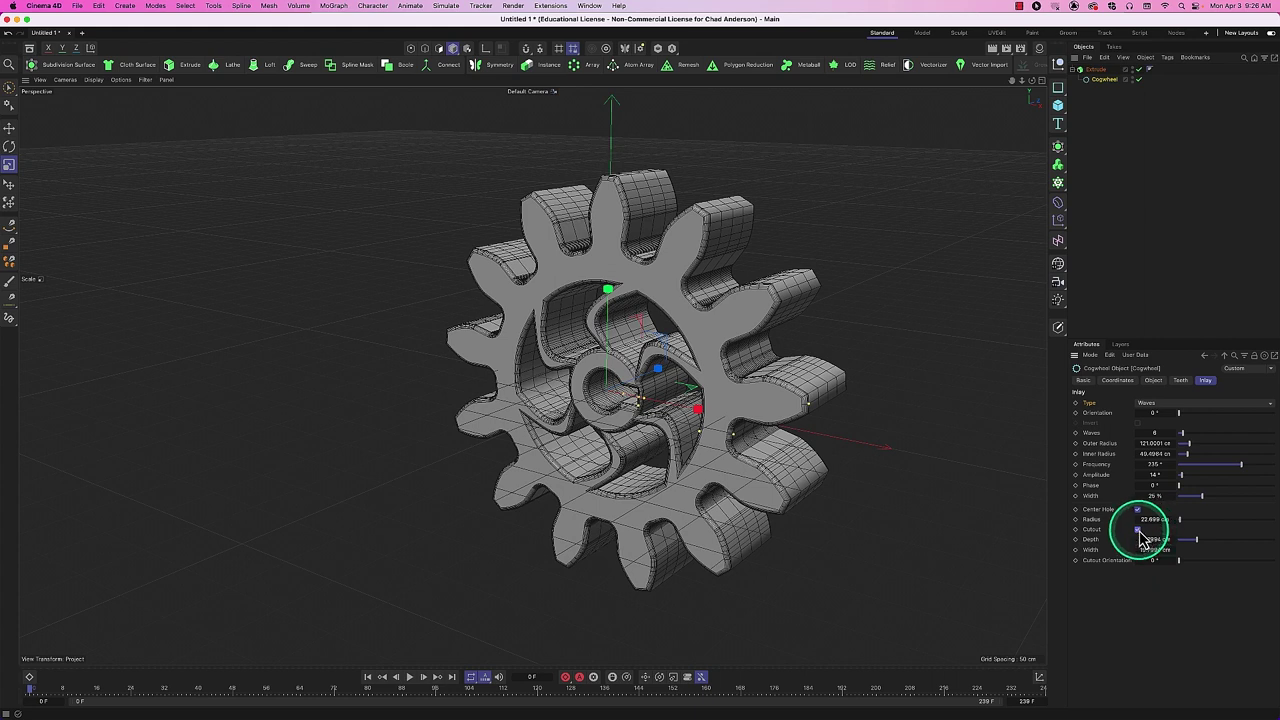
left_click(1139, 530)
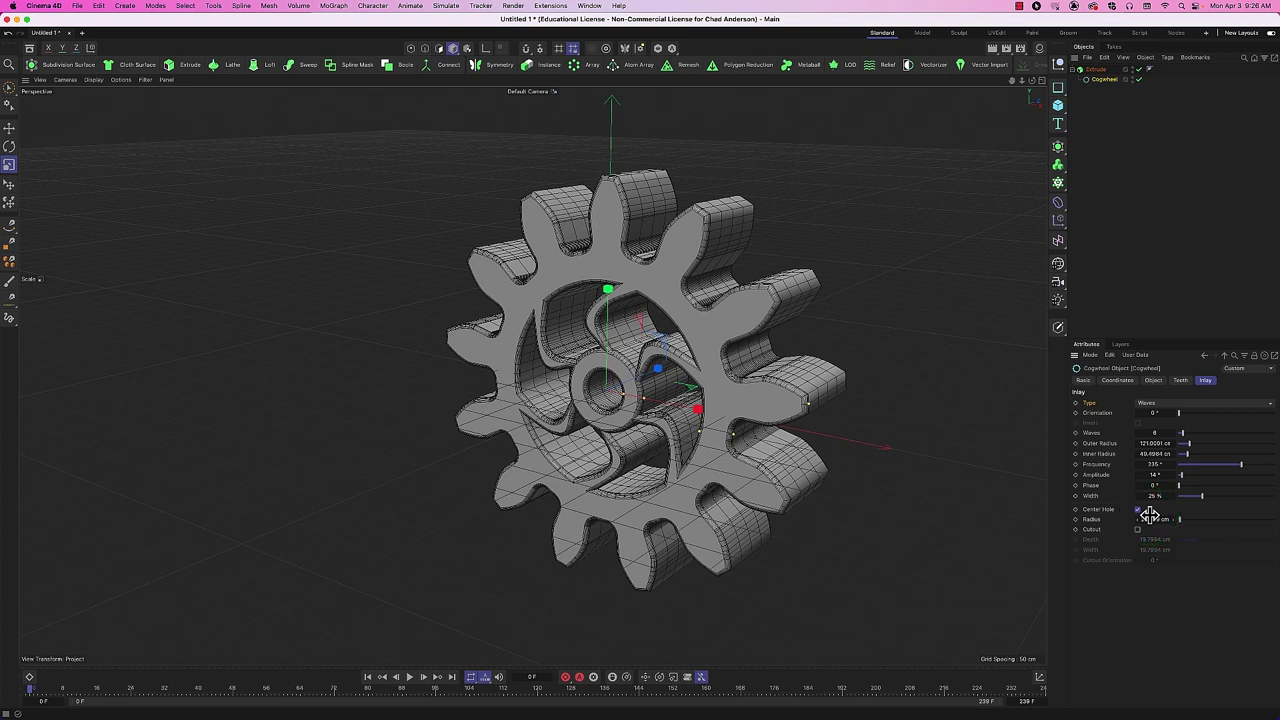
Replace the Cogwheel spline inside the Extrude with a Cycloid spline.
left_click(1096, 82)
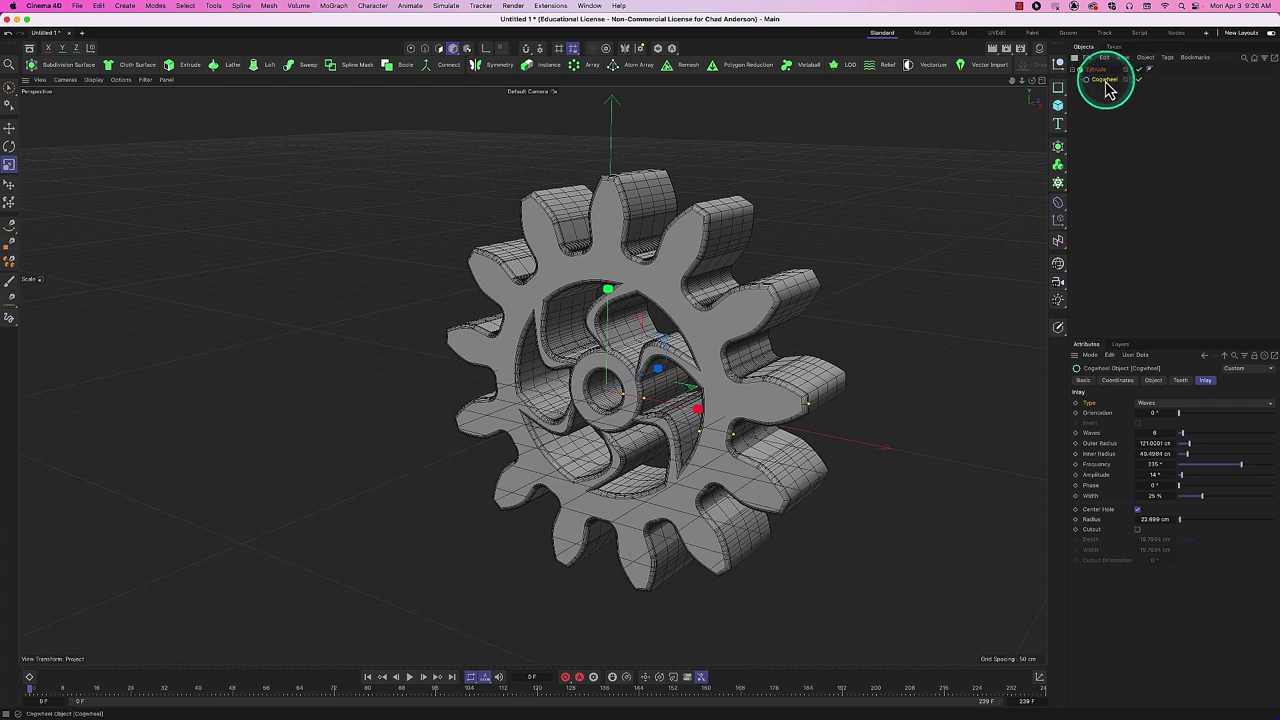
key("Delete")
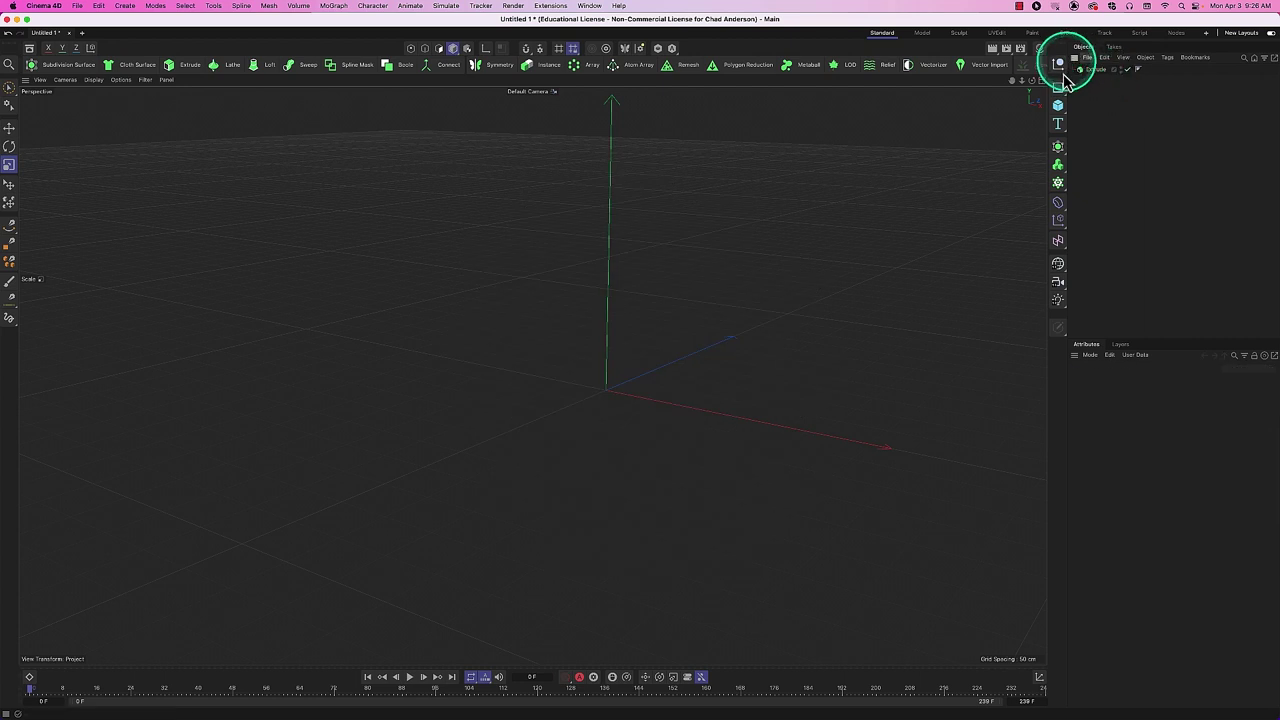
left_click_drag(1058, 88, 1151, 182)
left_click_drag(1095, 69, 1097, 80)
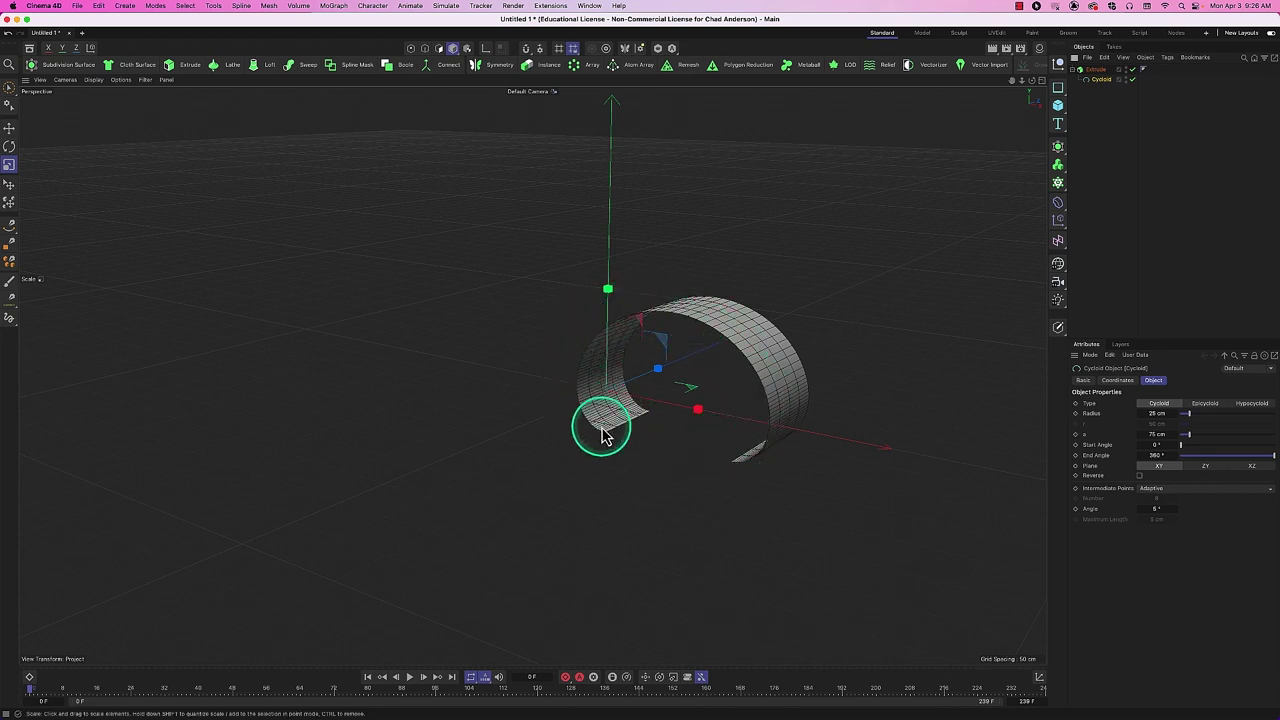
Delete the Extrude with its Cycloid, add a Formula spline and select its Y(t) expression.
left_click(1105, 69)
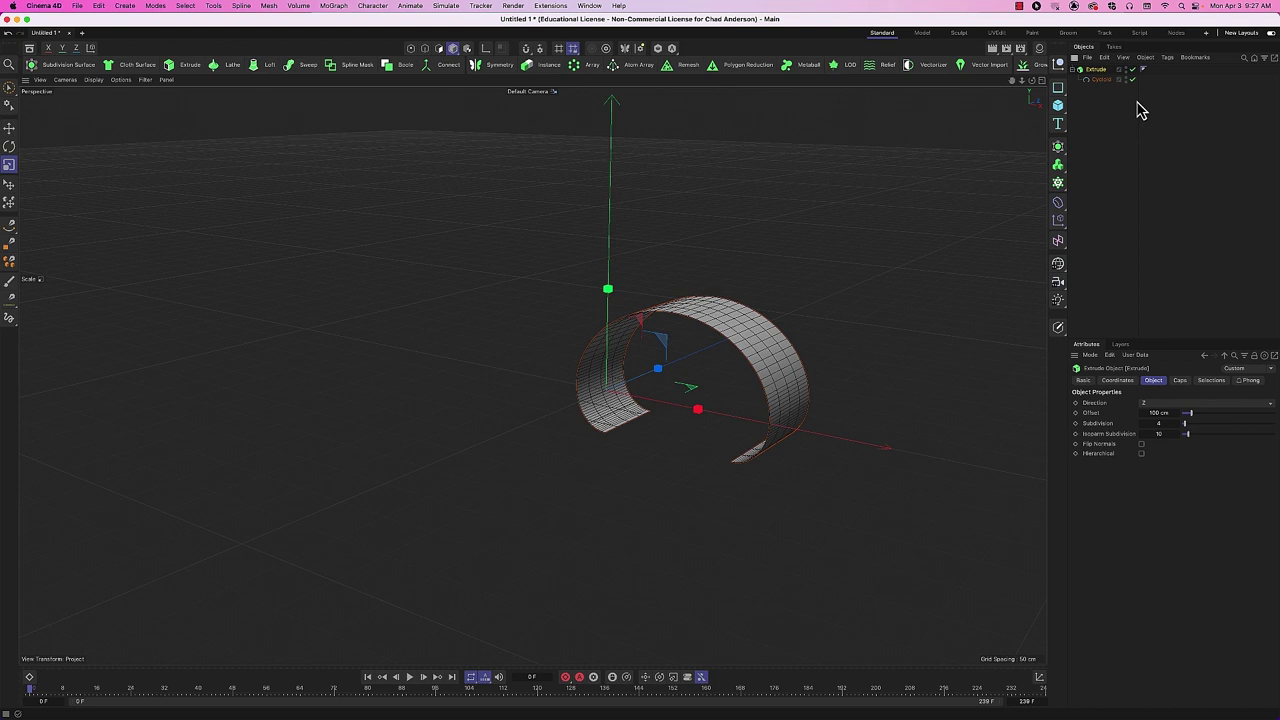
key("Delete")
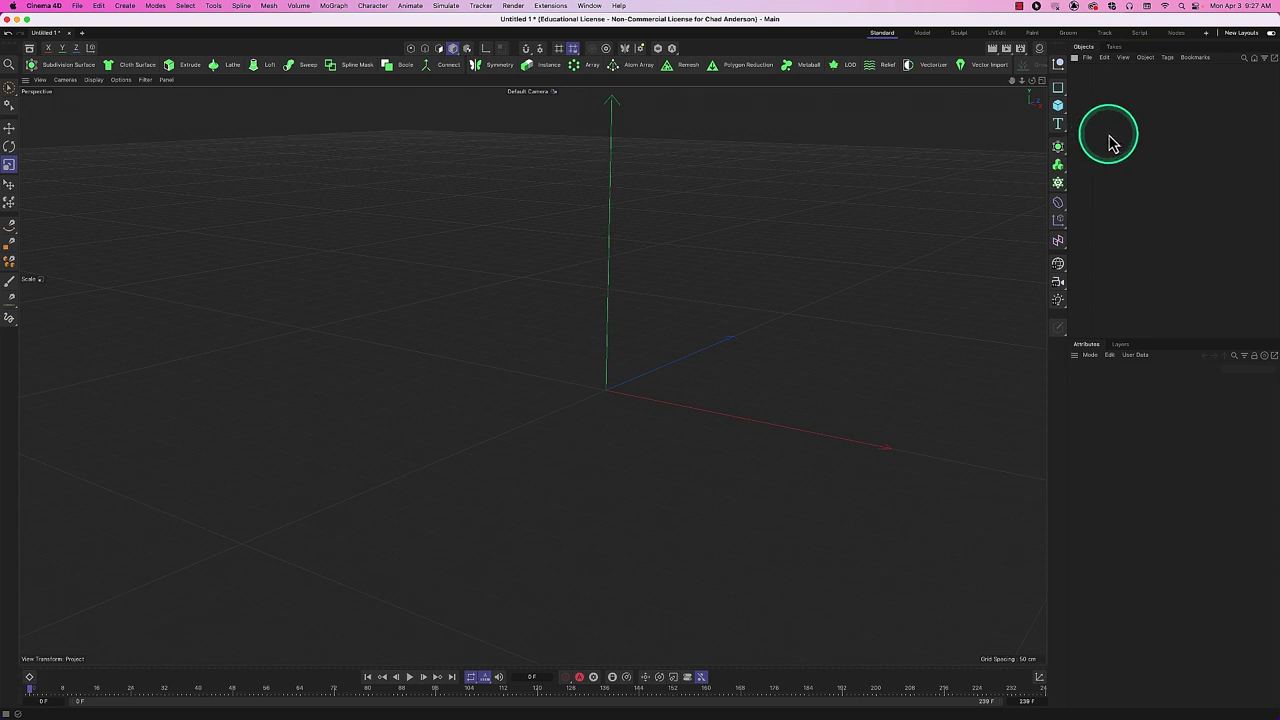
left_click_drag(1058, 88, 1155, 214)
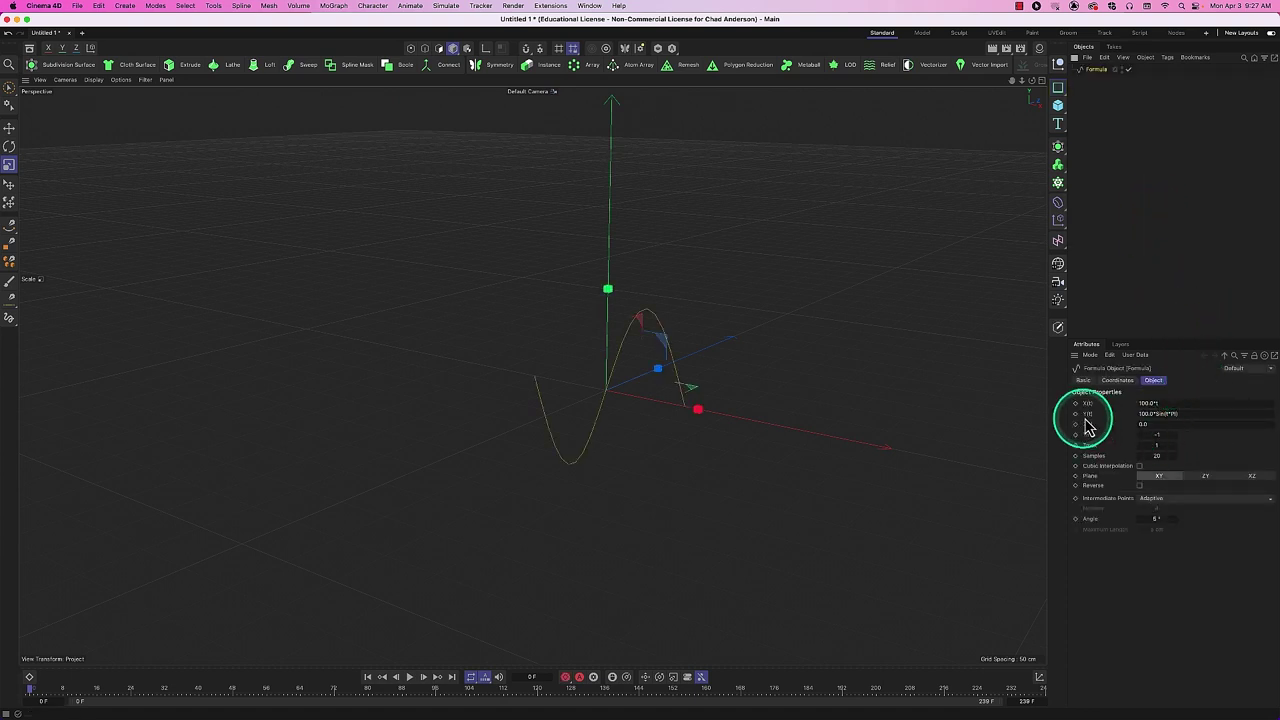
left_click_drag(1191, 414, 1162, 417)
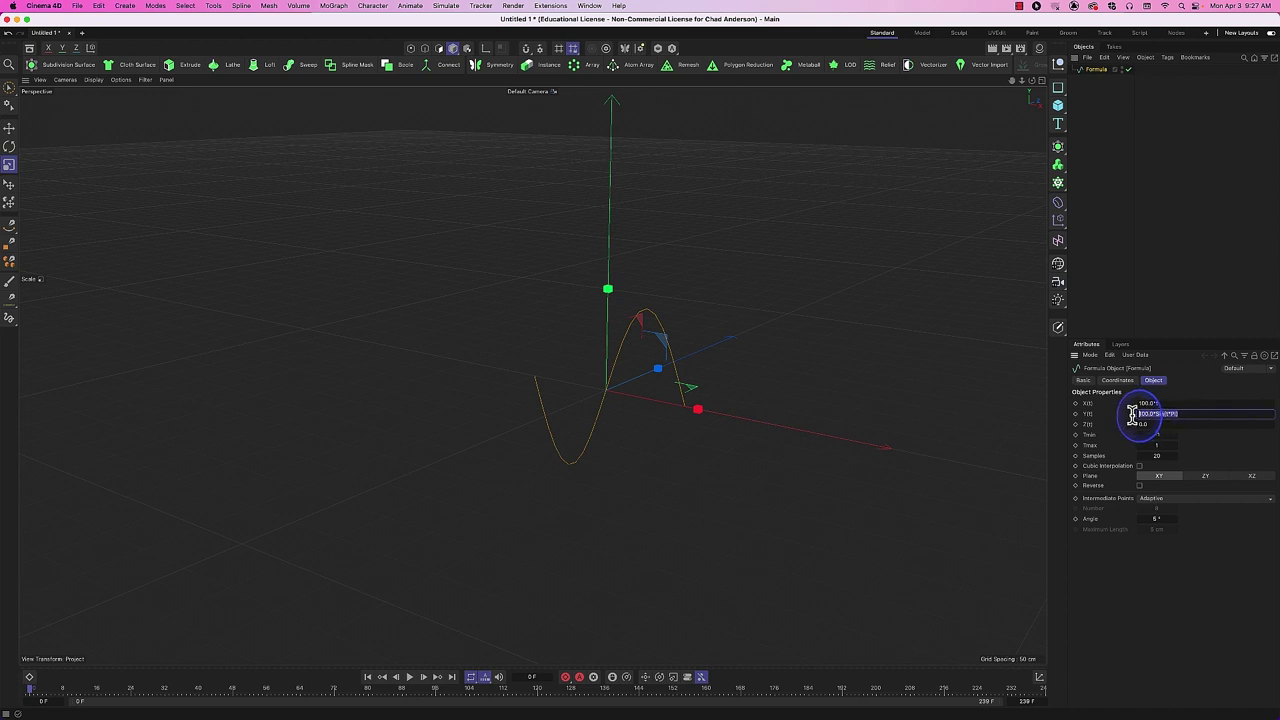
Replace the Formula spline with a fresh Formula spline and clear its Y(t) expression.
left_click(1097, 72)
key("Delete")
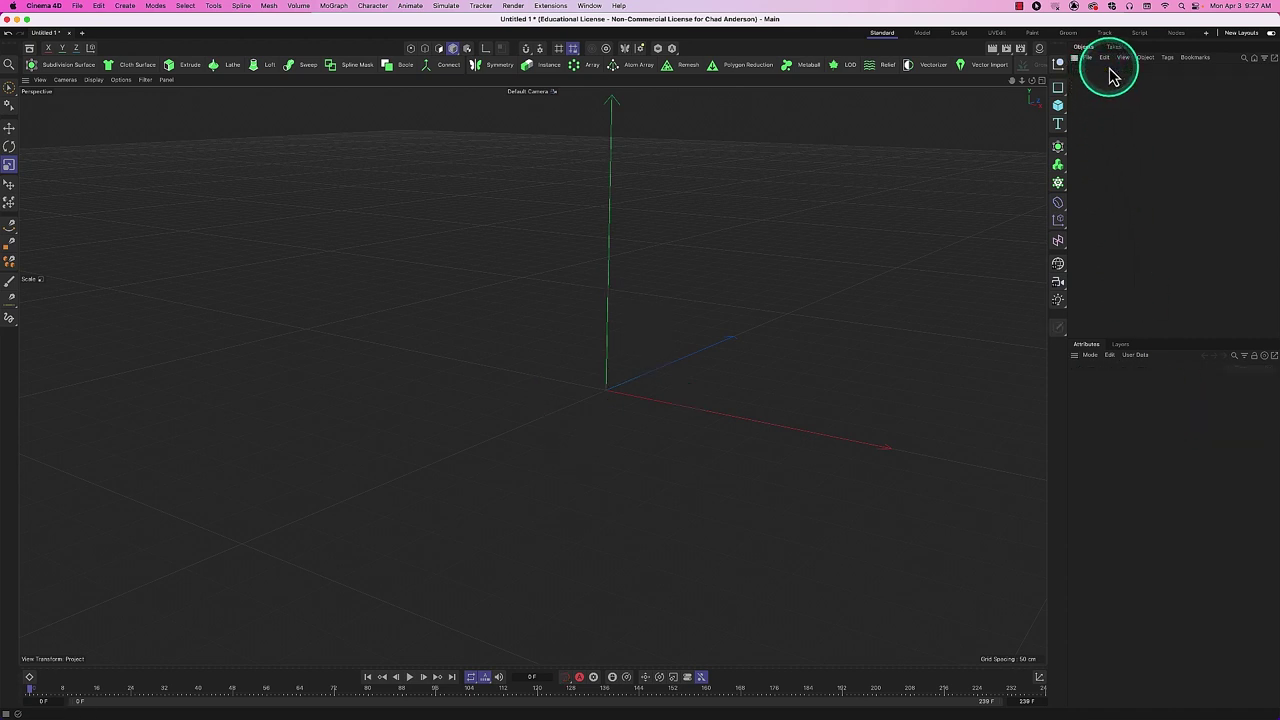
left_click(1059, 95)
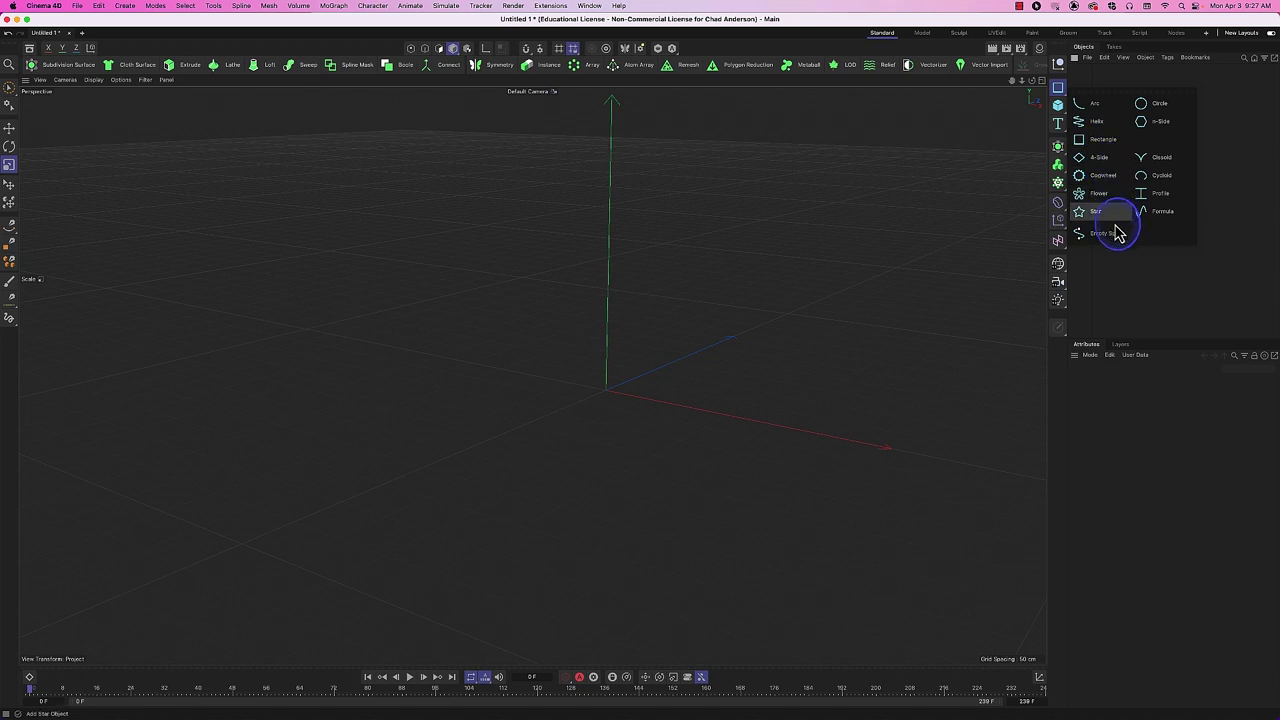
left_click(1155, 212)
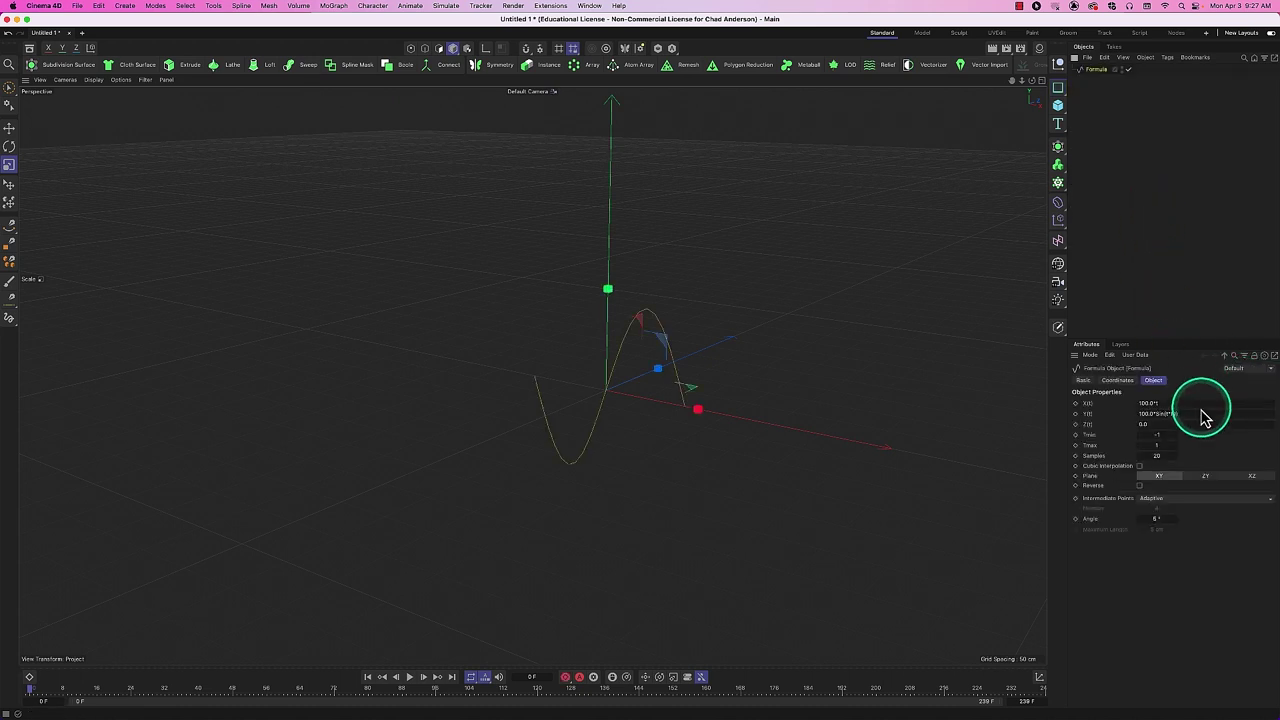
left_click(1140, 413)
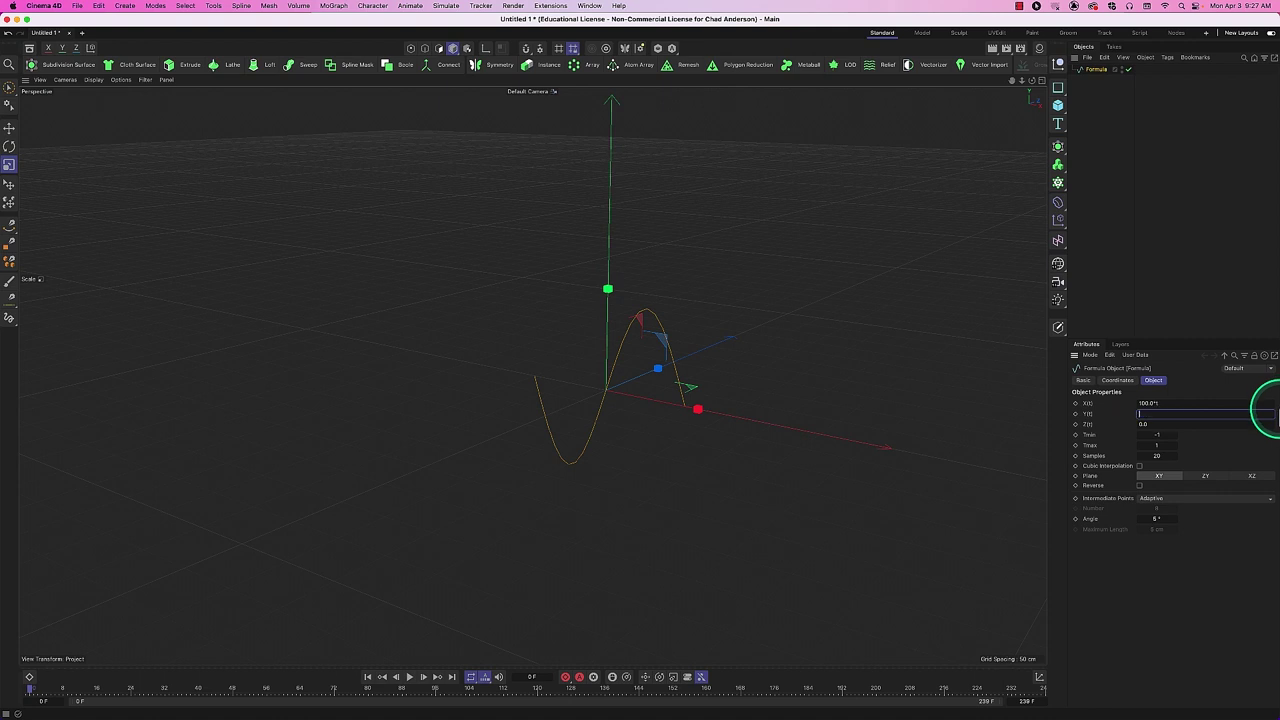
left_click(1129, 216)
Delete the Formula spline and add a Text Spline that reads "Trigonometry".
left_click(1100, 70)
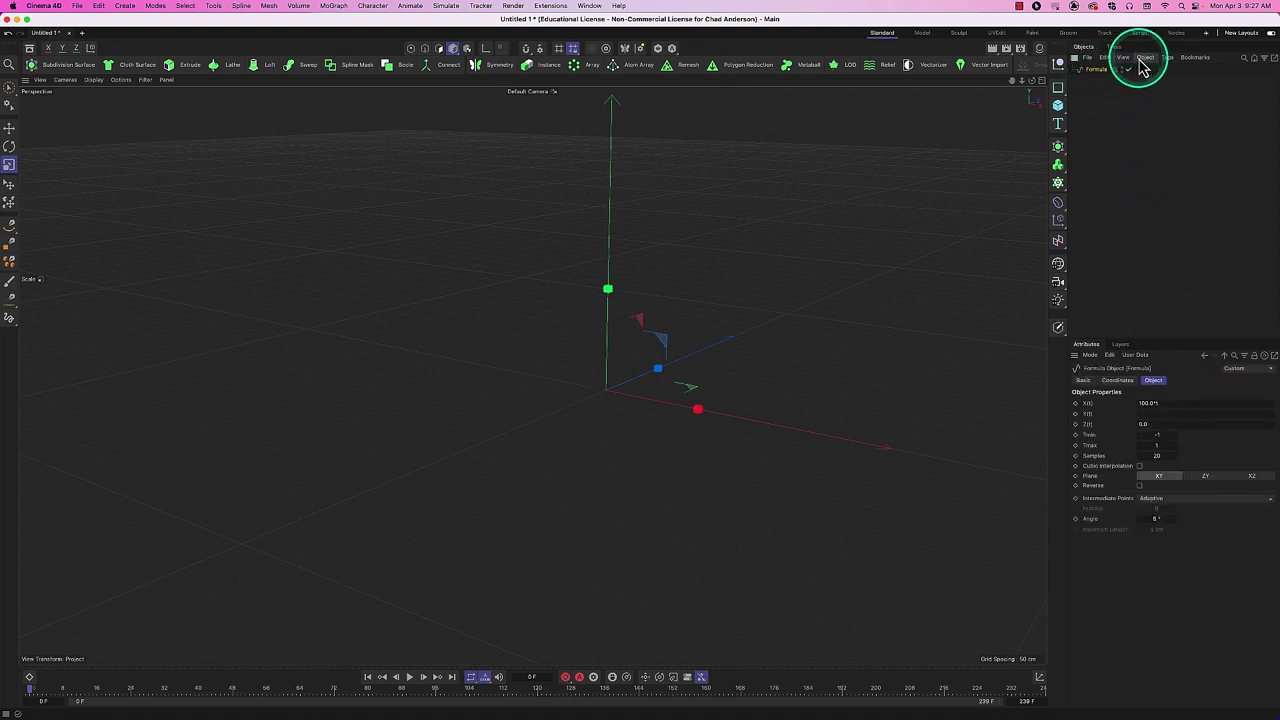
key("Delete")
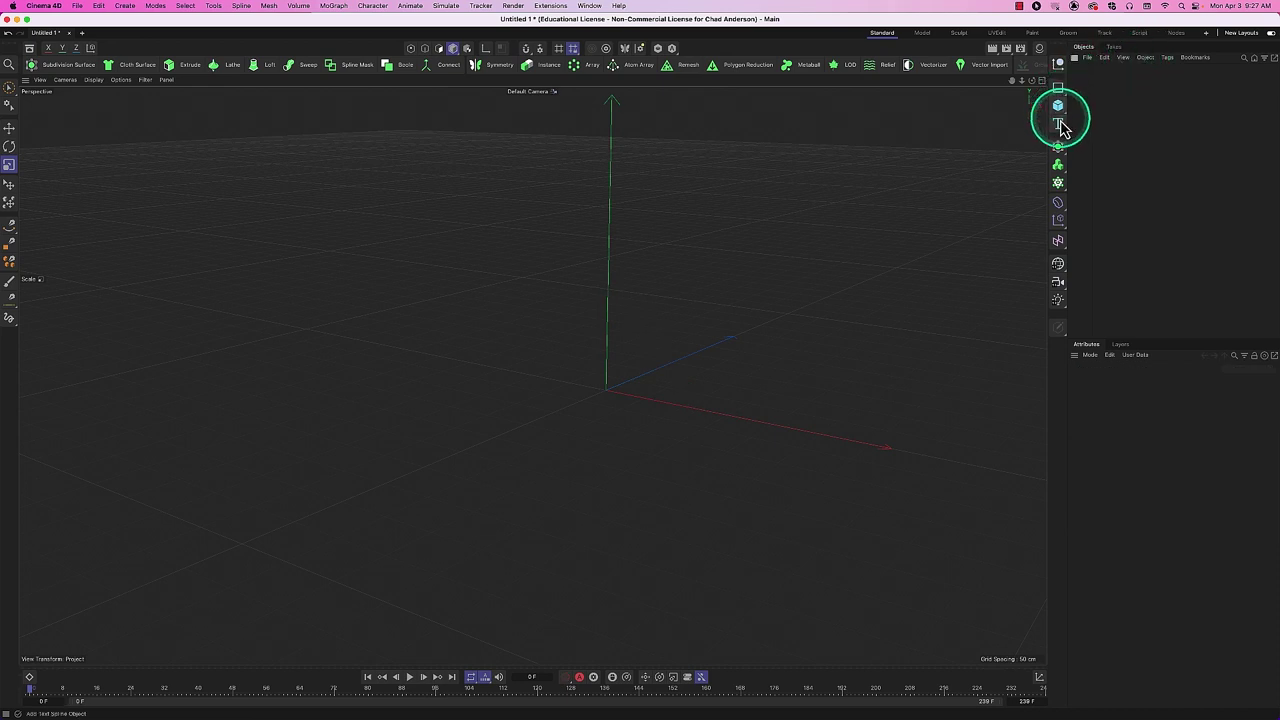
left_click_drag(1061, 130, 1103, 166)
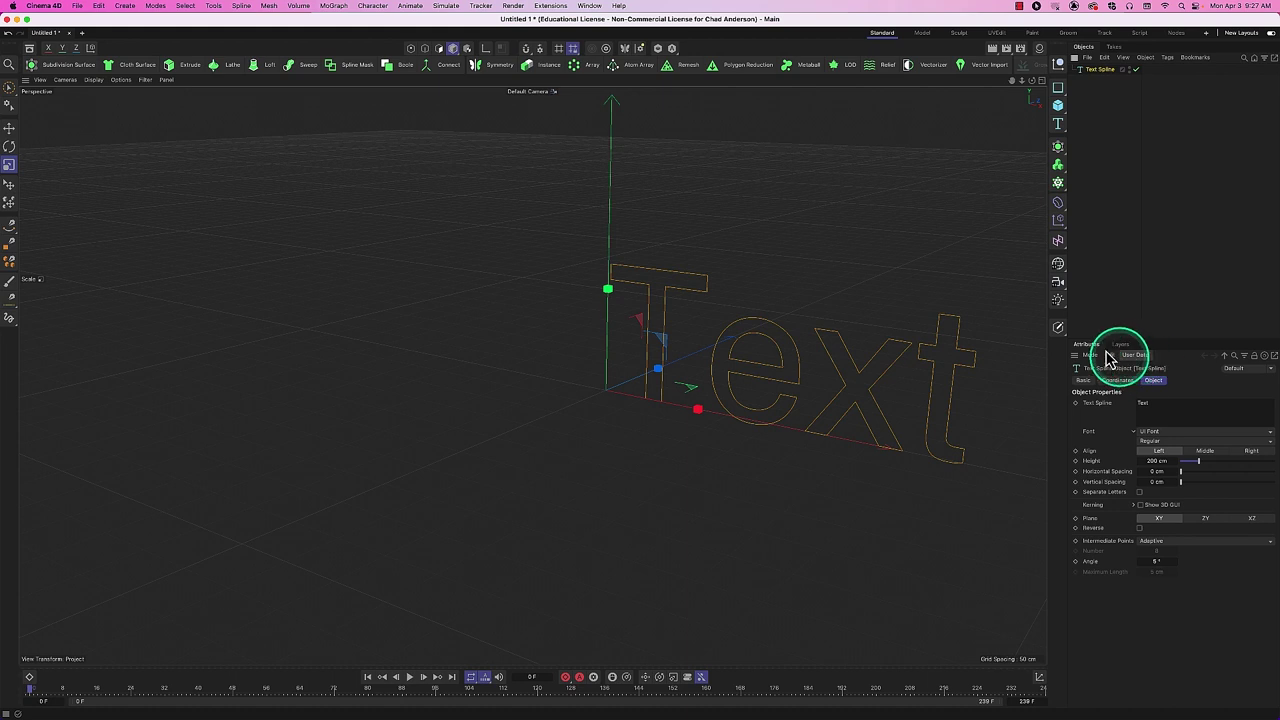
double_click(1127, 400)
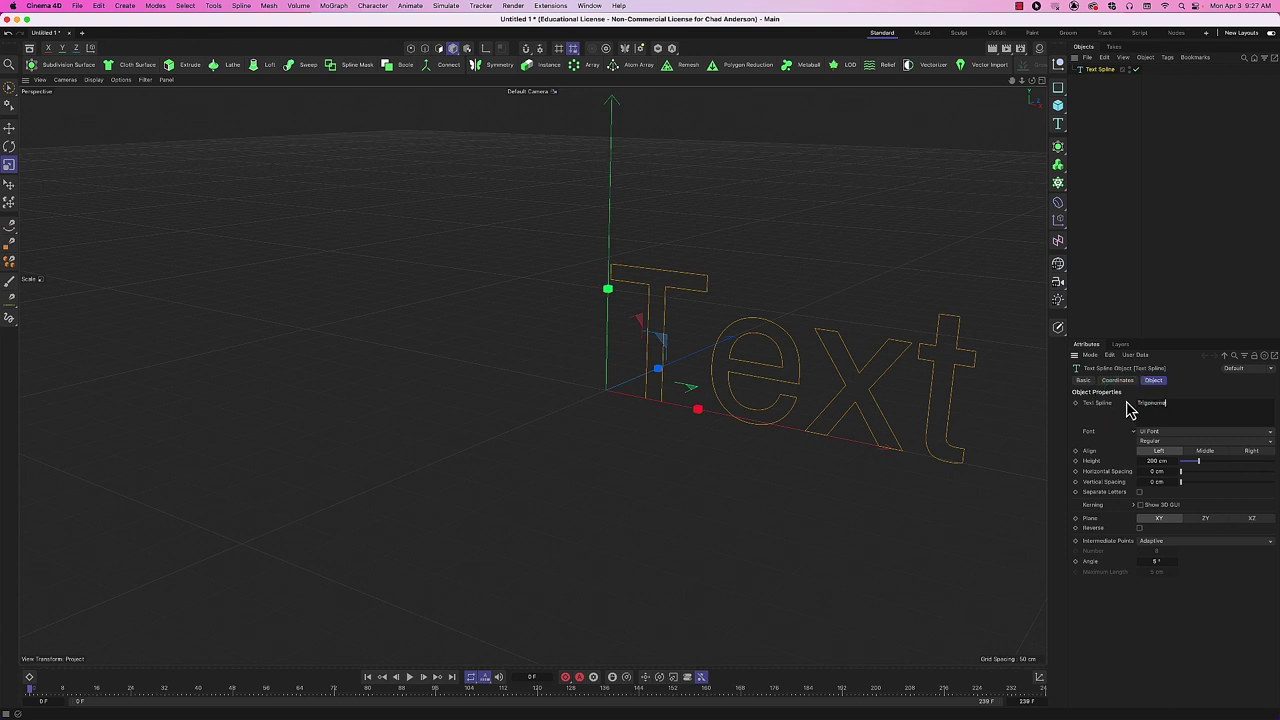
type("Trigonometry")
left_click(1120, 250)
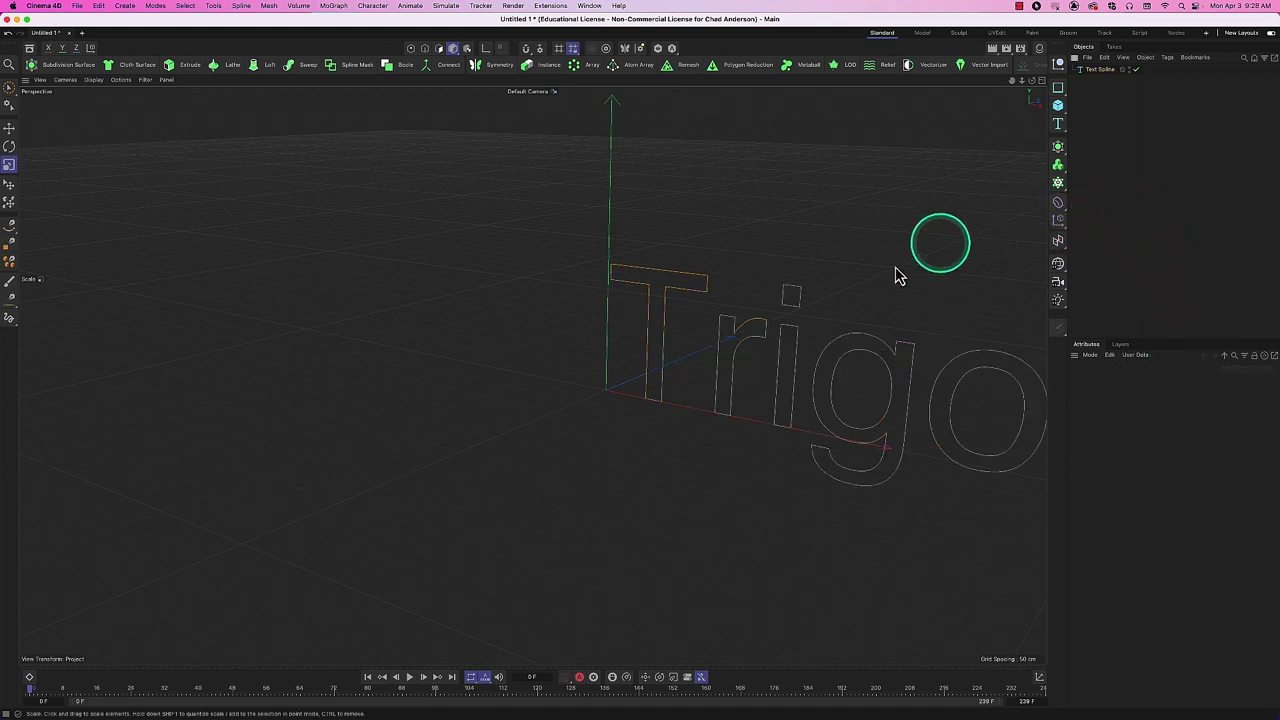
Move the Text Spline along negative X until the word straddles the origin, and nest it in a new Extrude.
left_click(1100, 71)
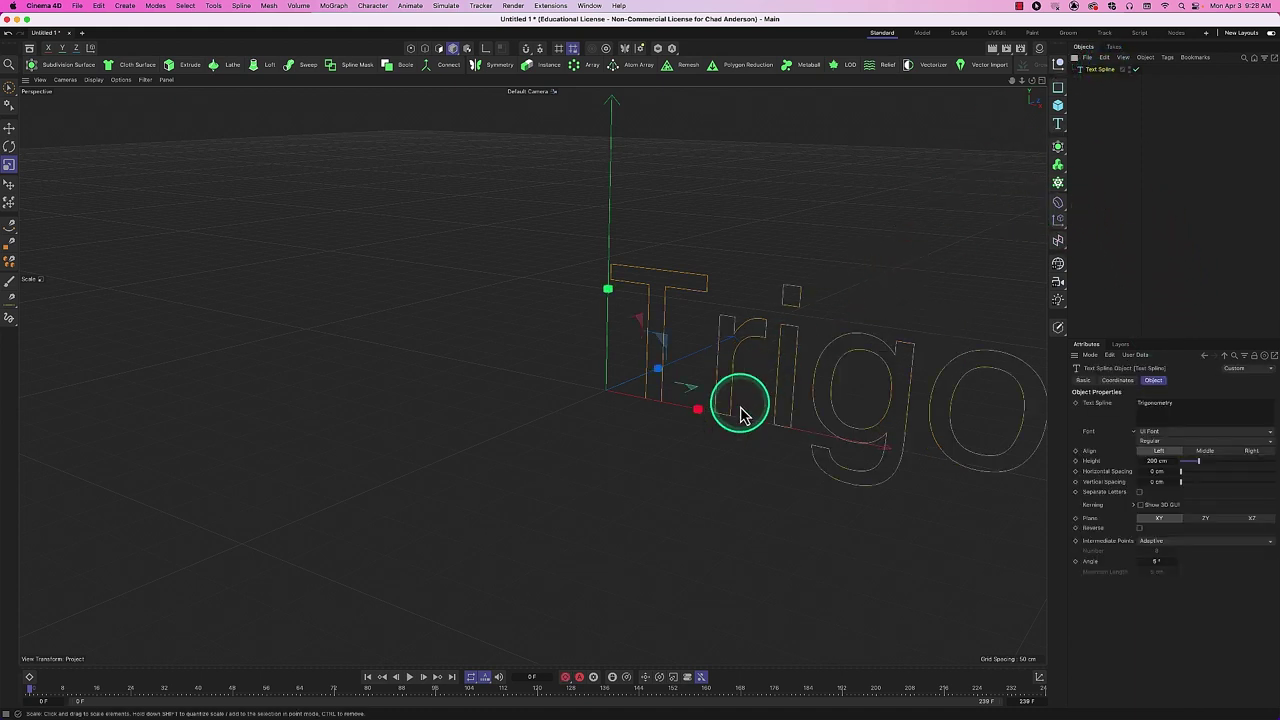
key("e")
left_click_drag(703, 418, 258, 378)
left_click(190, 66)
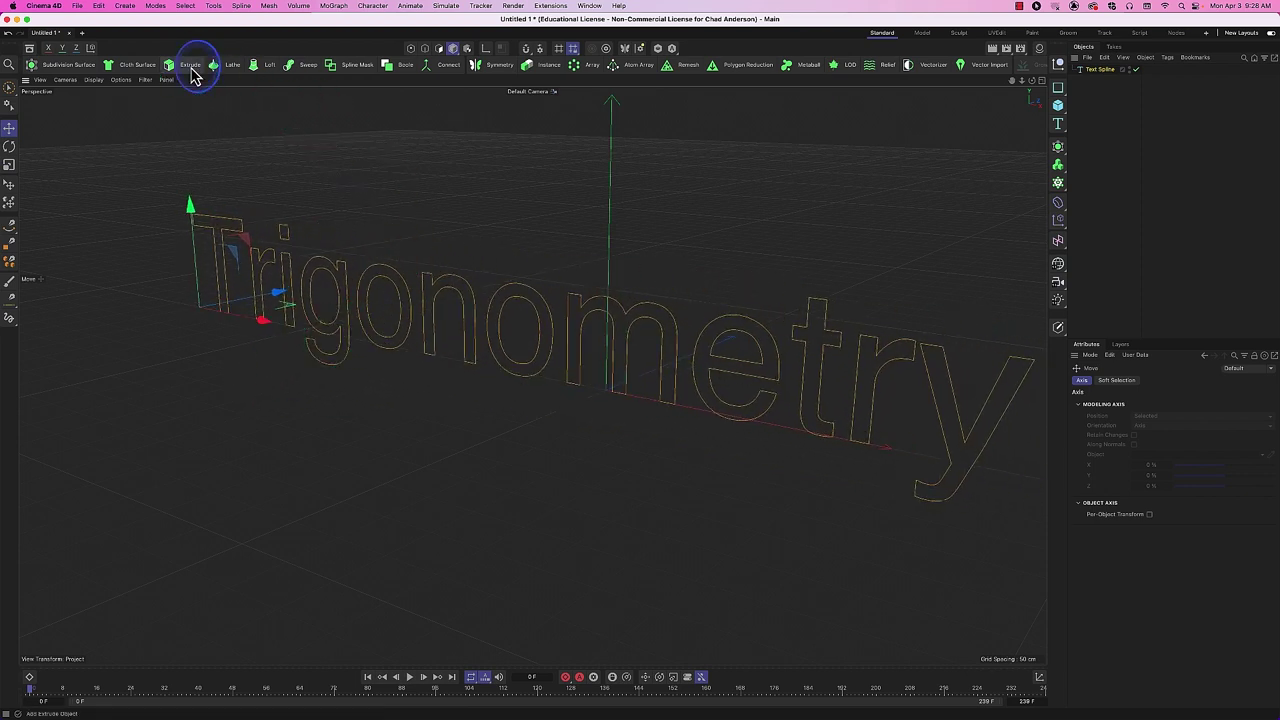
left_click_drag(1095, 84, 1096, 68)
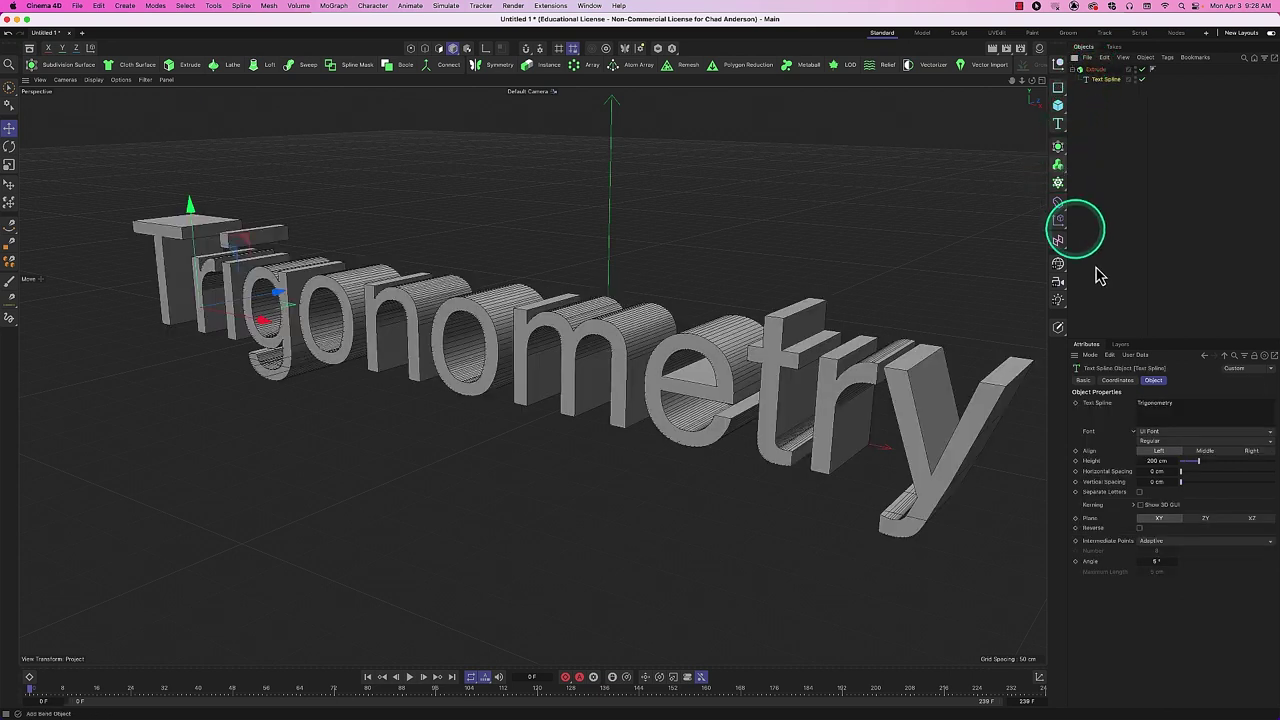
Give the Extrude's caps a Round bevel of about 5.8 cm with 6 segments and render the view.
left_click(1097, 71)
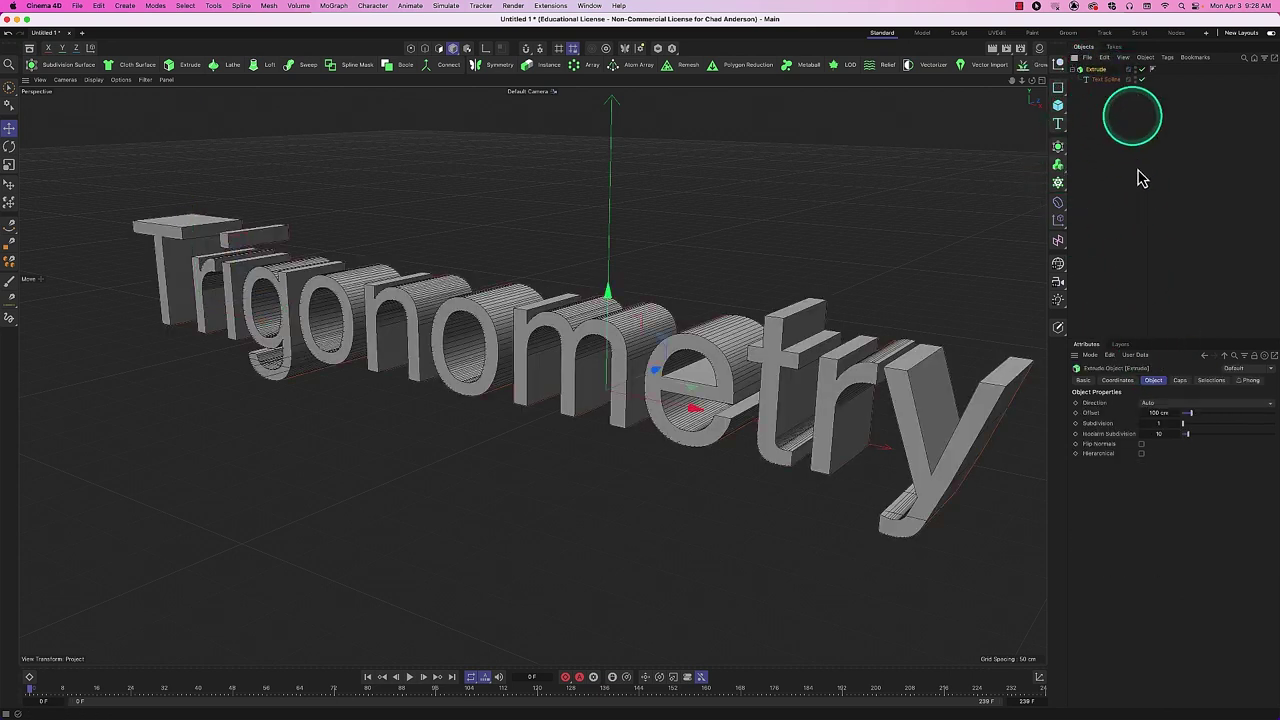
left_click(1179, 386)
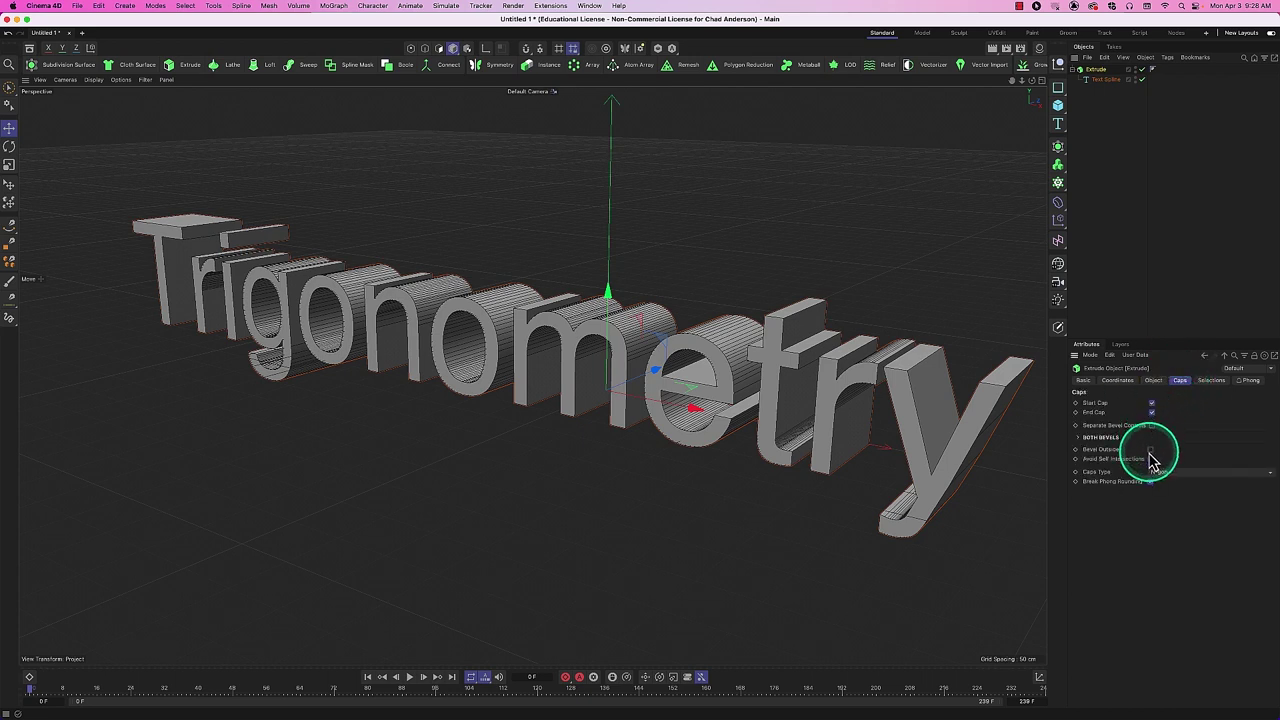
left_click(1100, 438)
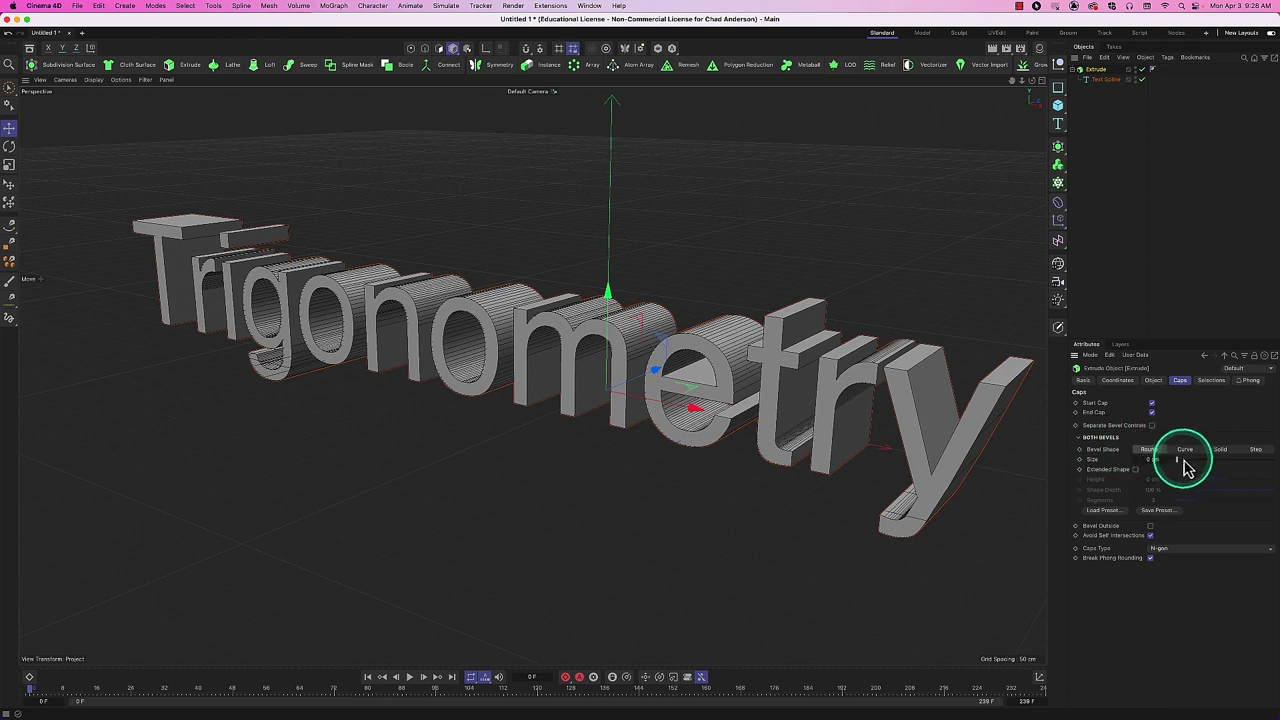
mouse_move(1177, 459)
left_mouse_down()
mouse_move(1174, 508)
mouse_move(1181, 490)
left_mouse_up()
key("super+r")
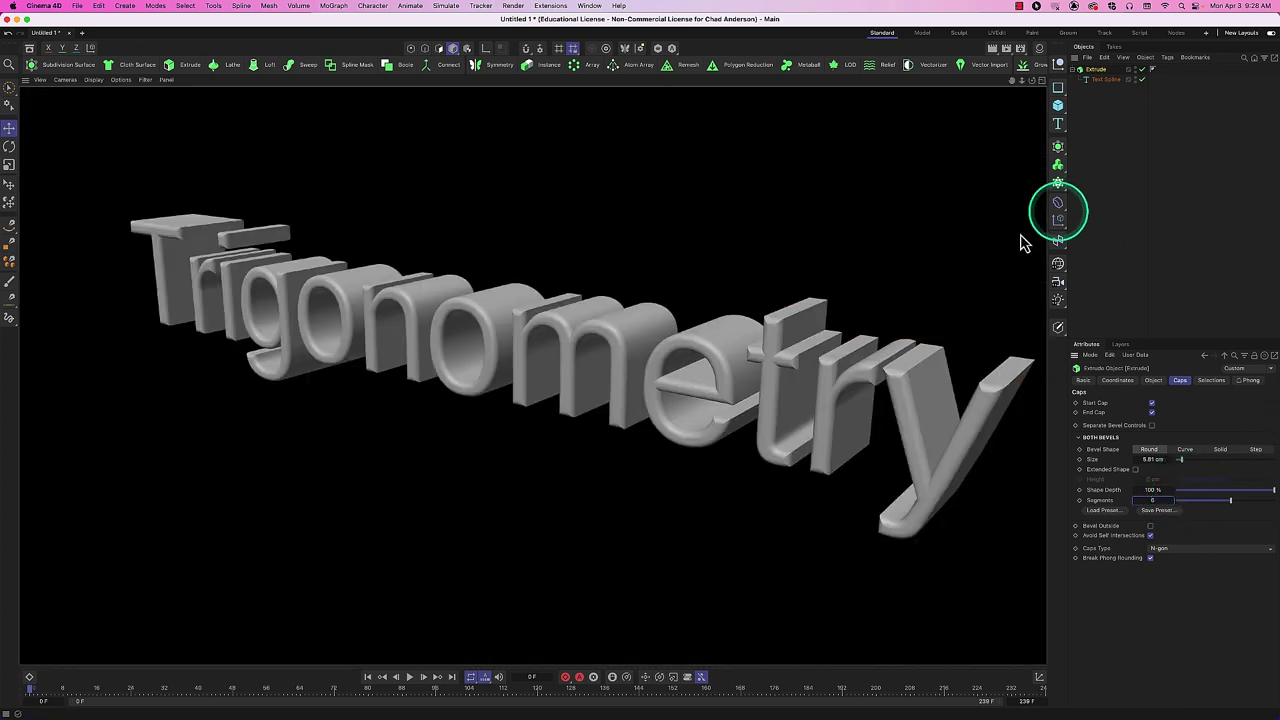
Open the asset browser and search its materials for wood, examining the available spheres.
left_click(30, 48)
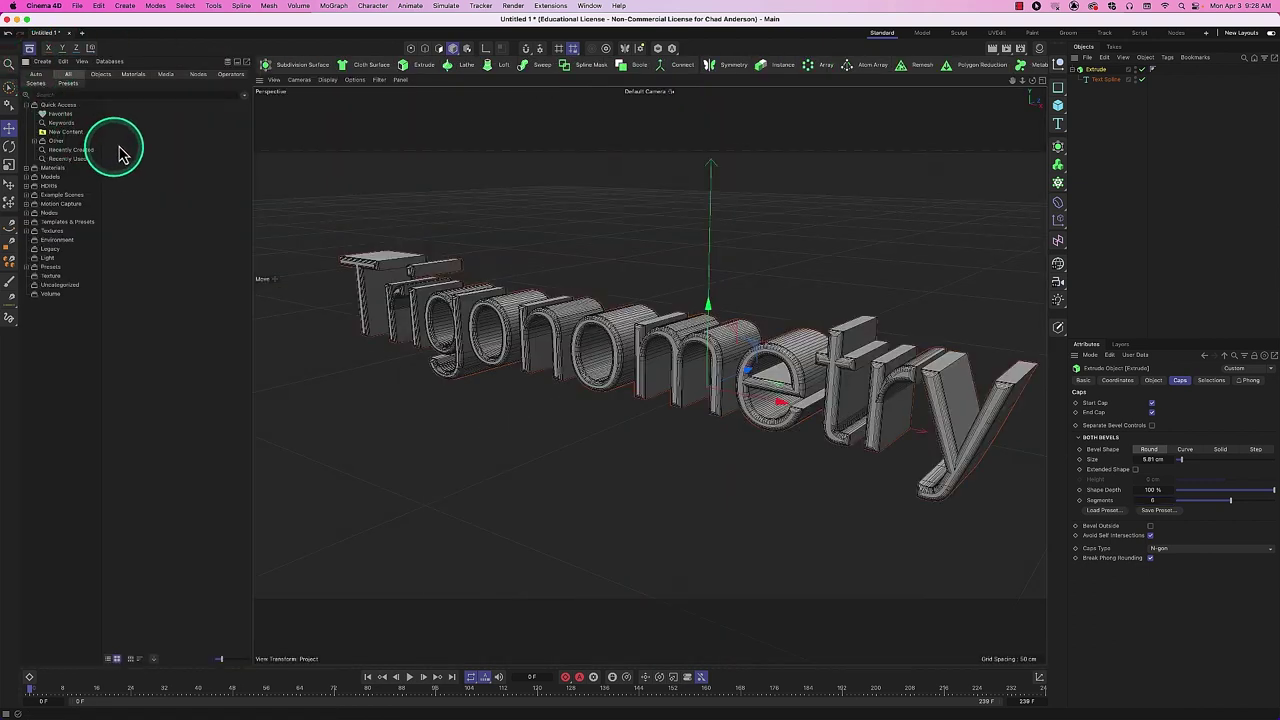
left_click(133, 75)
left_click(111, 93)
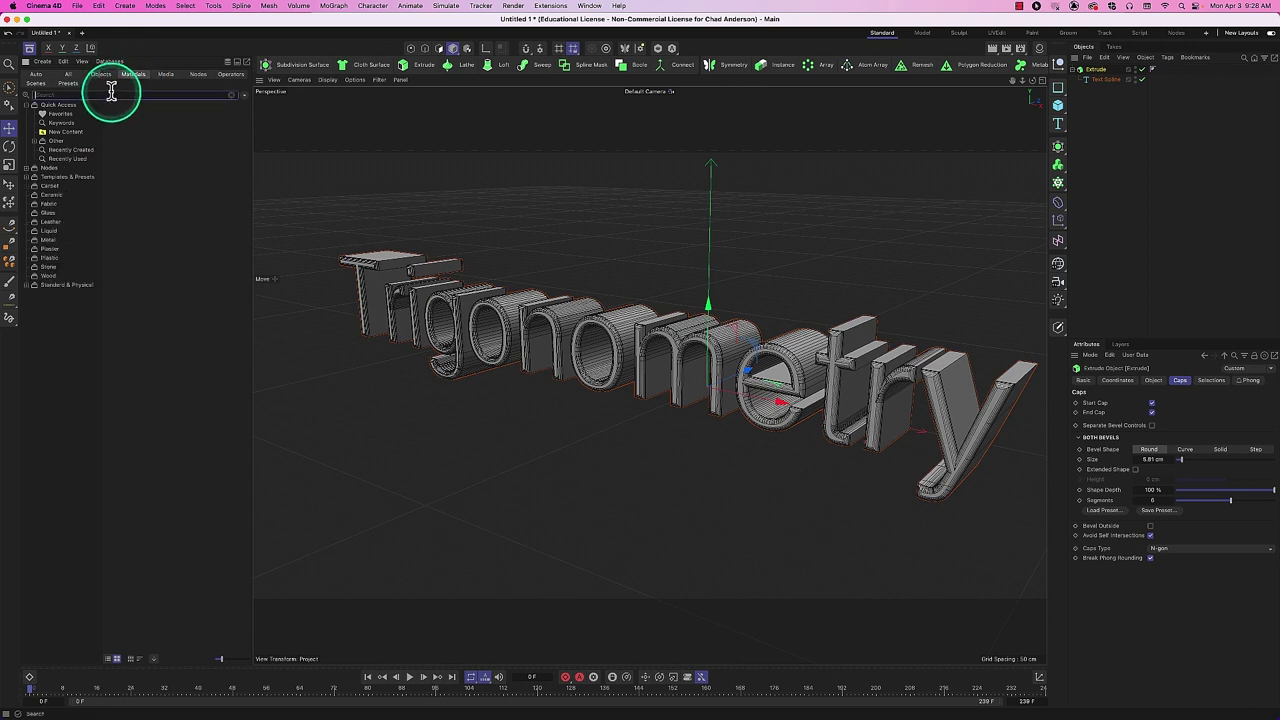
type("wood")
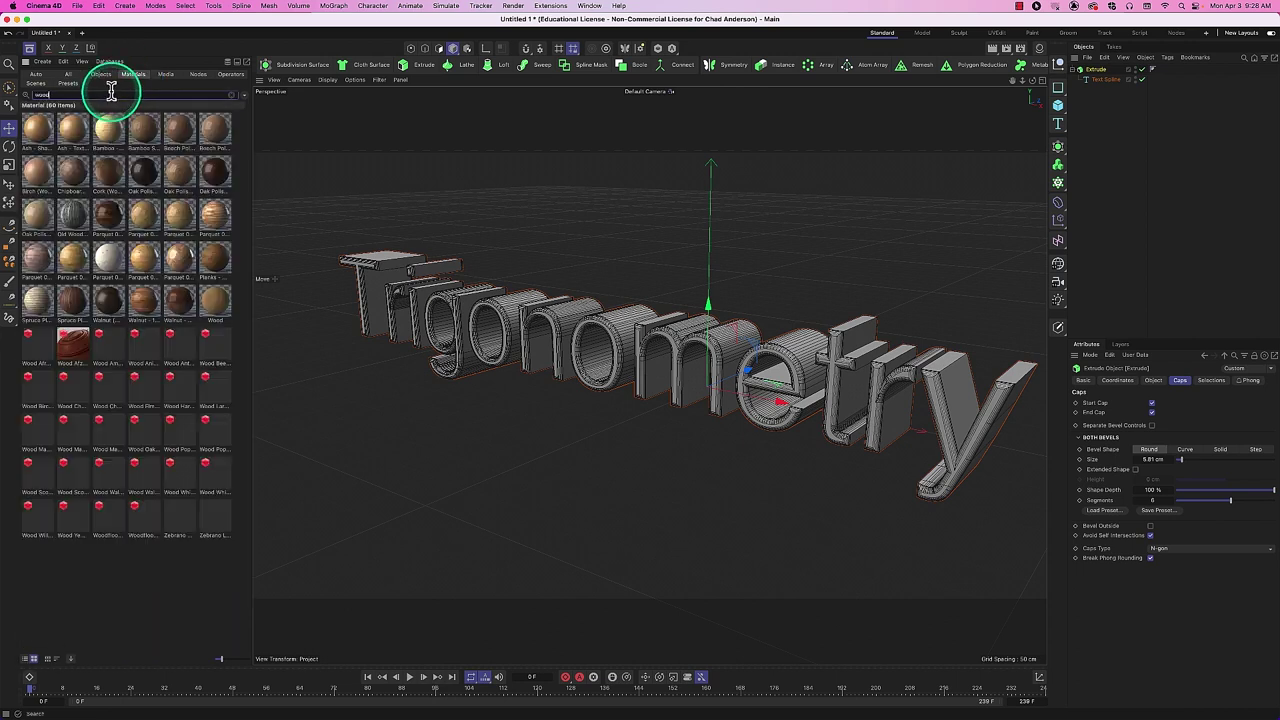
left_click(108, 90)
left_click(166, 176)
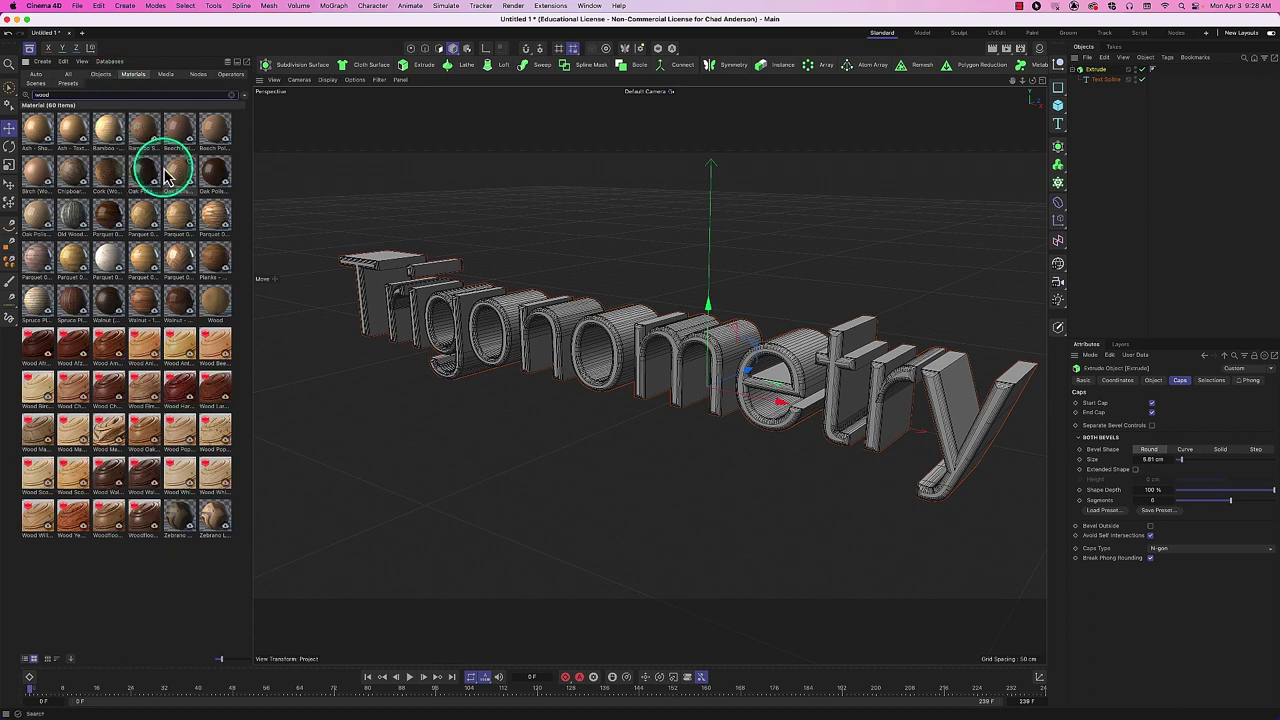
left_click_drag(168, 178, 169, 191)
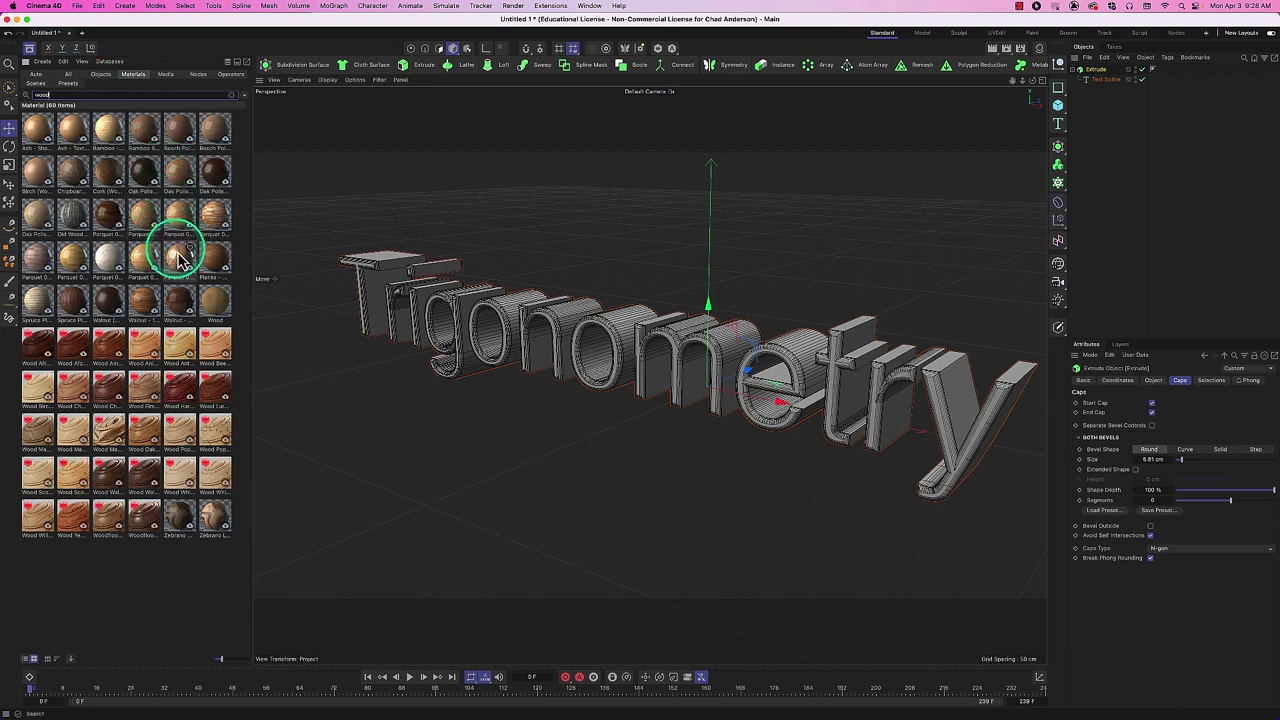
left_click(75, 308)
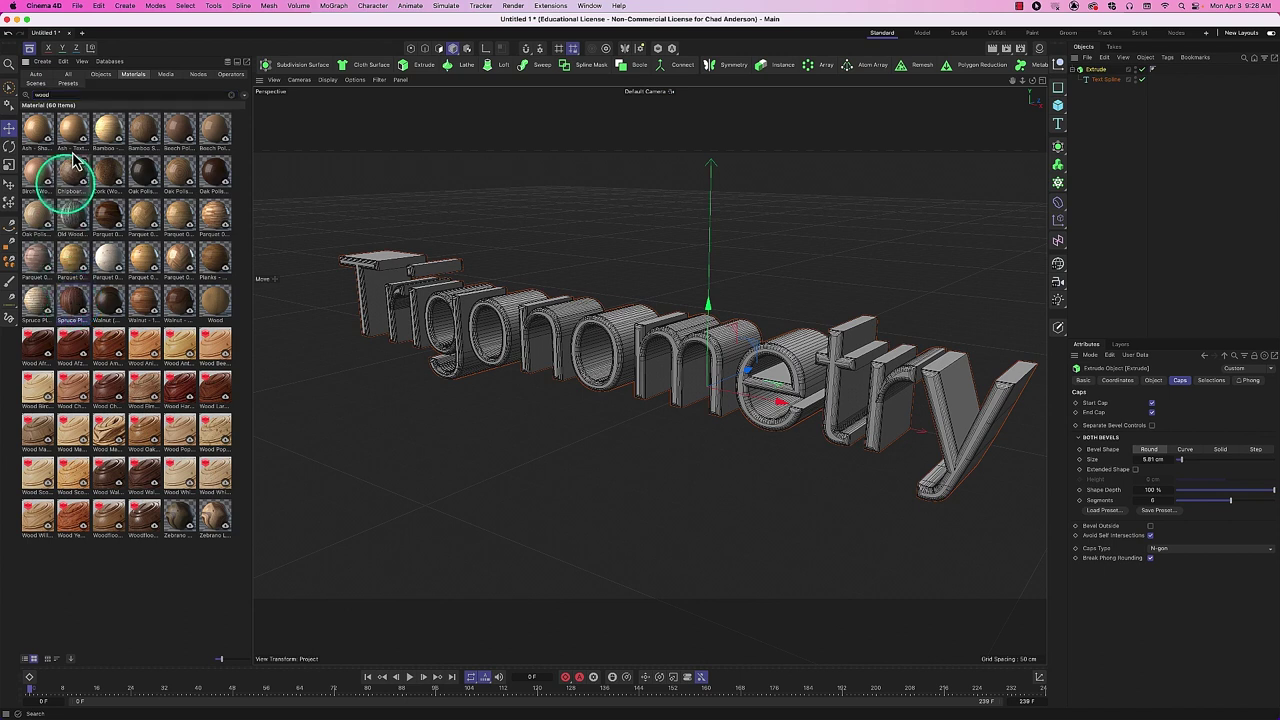
Search the materials for stone, apply Granite - Chinese Polished to the extruded text and render the view with the browser closed.
left_click(72, 92)
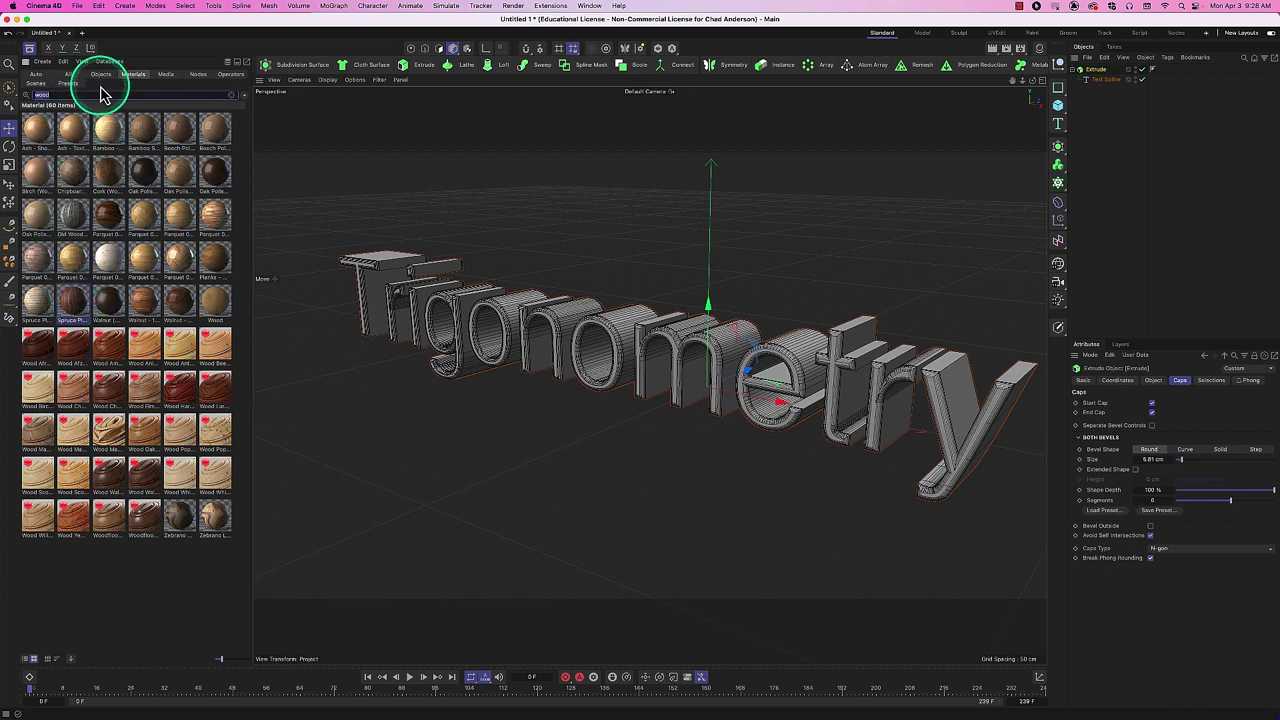
type("stone")
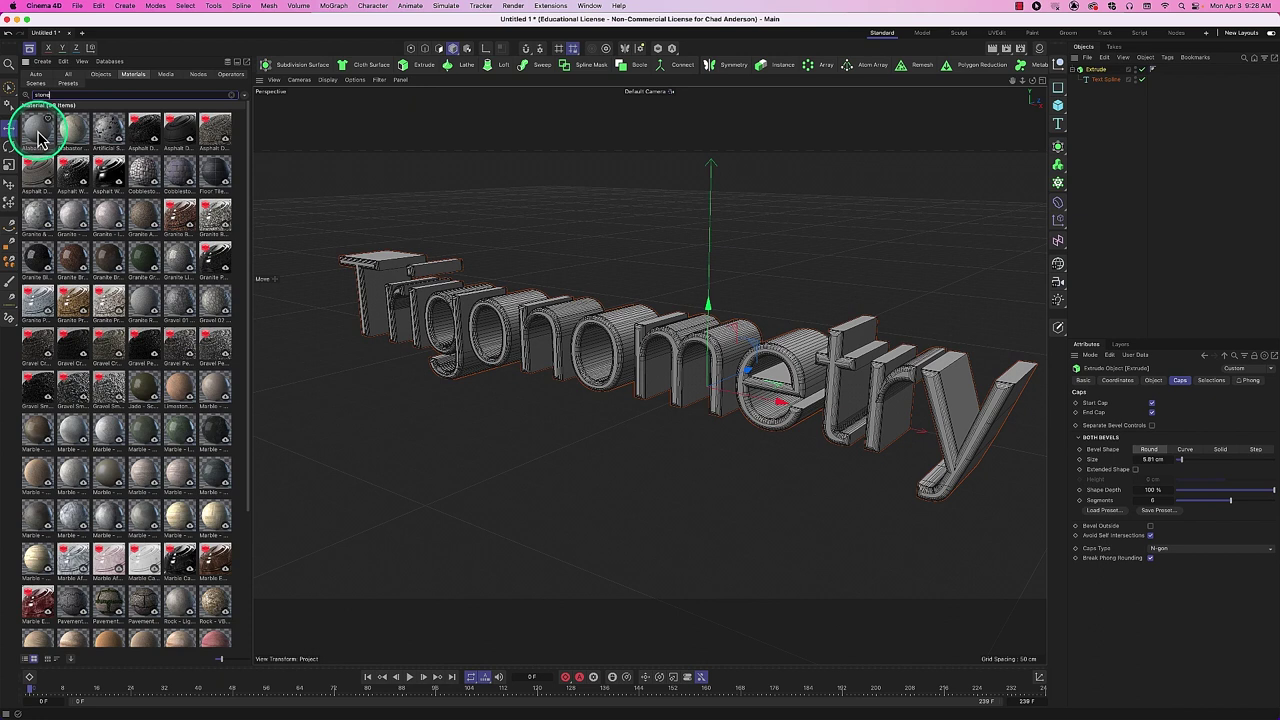
left_click_drag(78, 220, 837, 166)
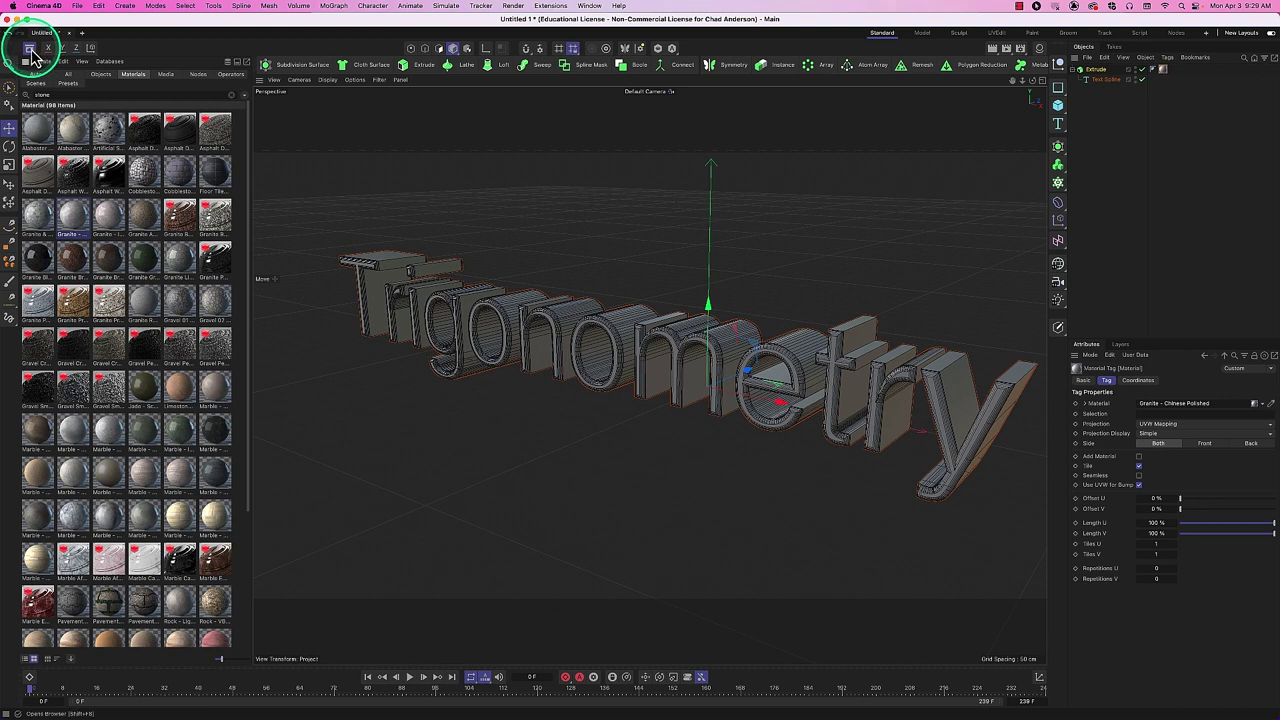
left_click(30, 50)
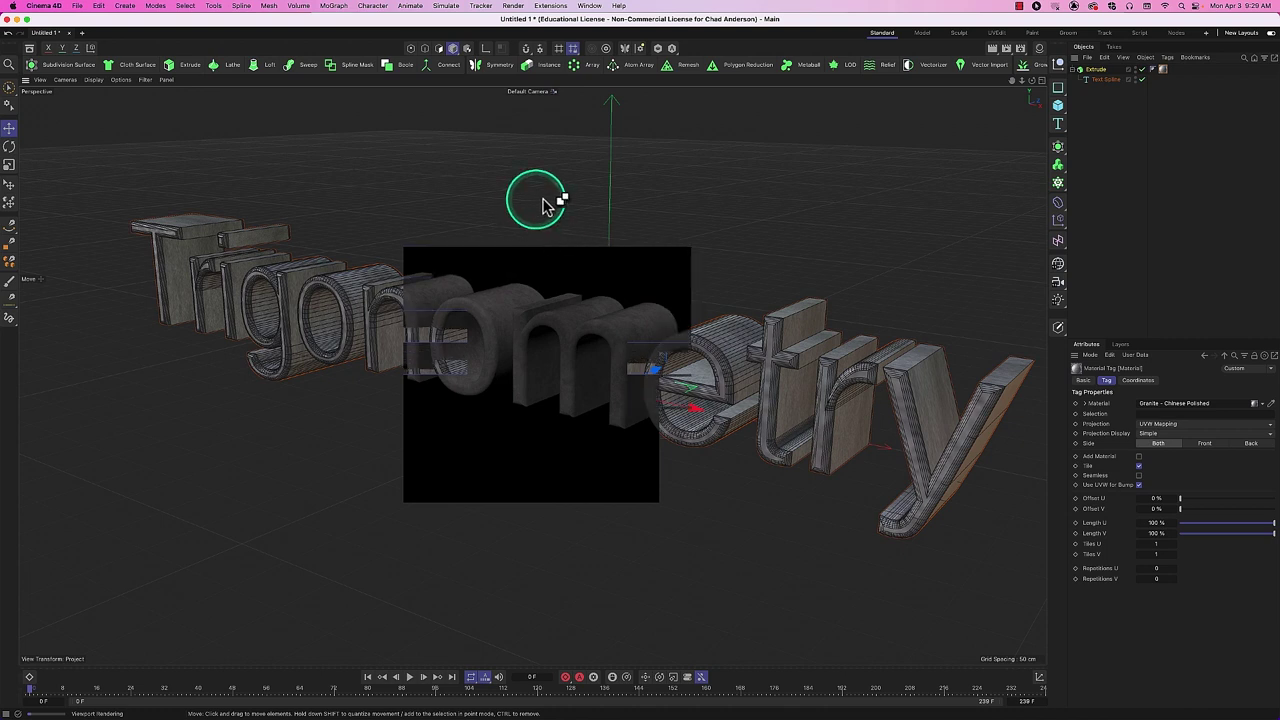
left_click(1095, 71)
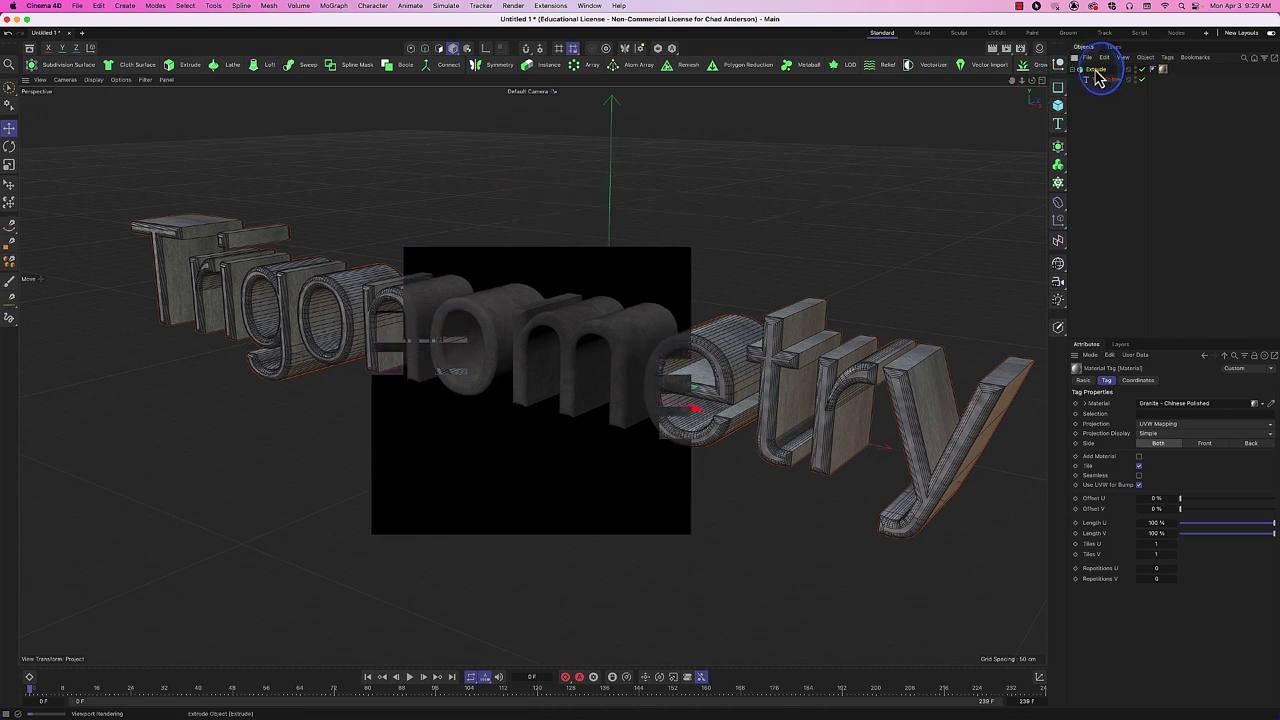
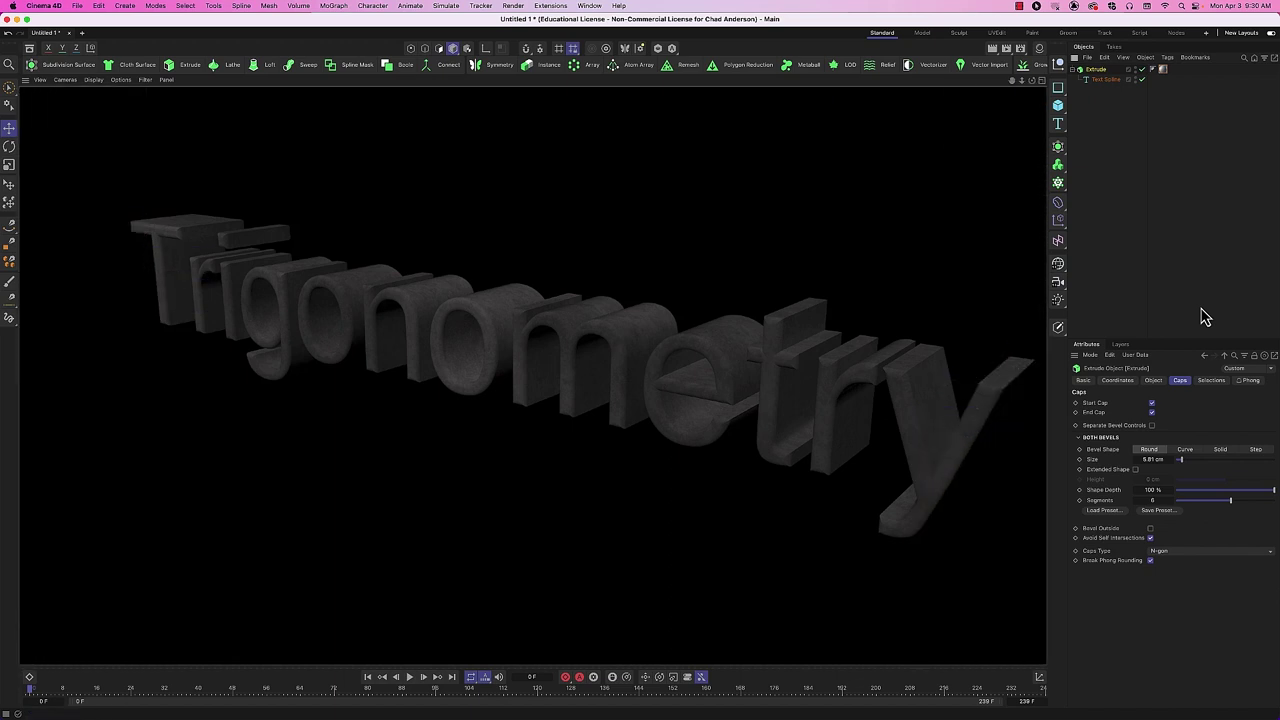
Remove the granite material from the Extrude and delete the Extrude with its Text Spline.
left_click(1163, 70)
key("Delete")
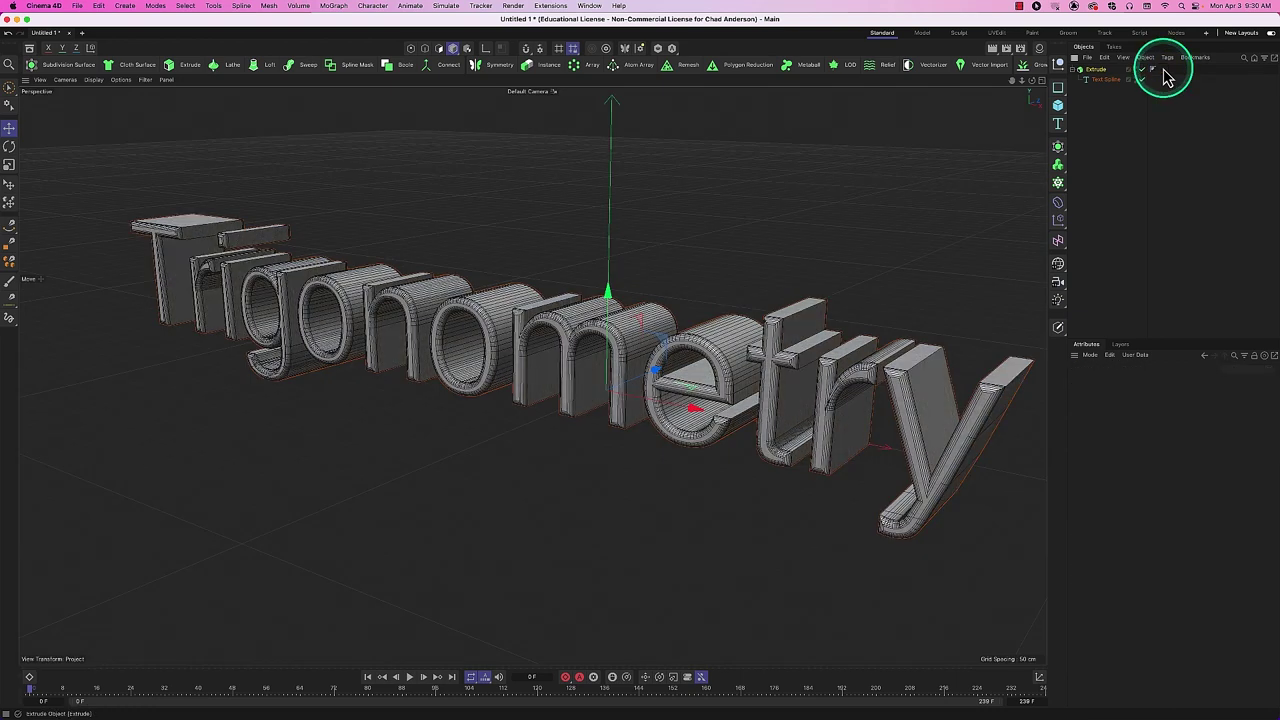
left_click(1105, 70)
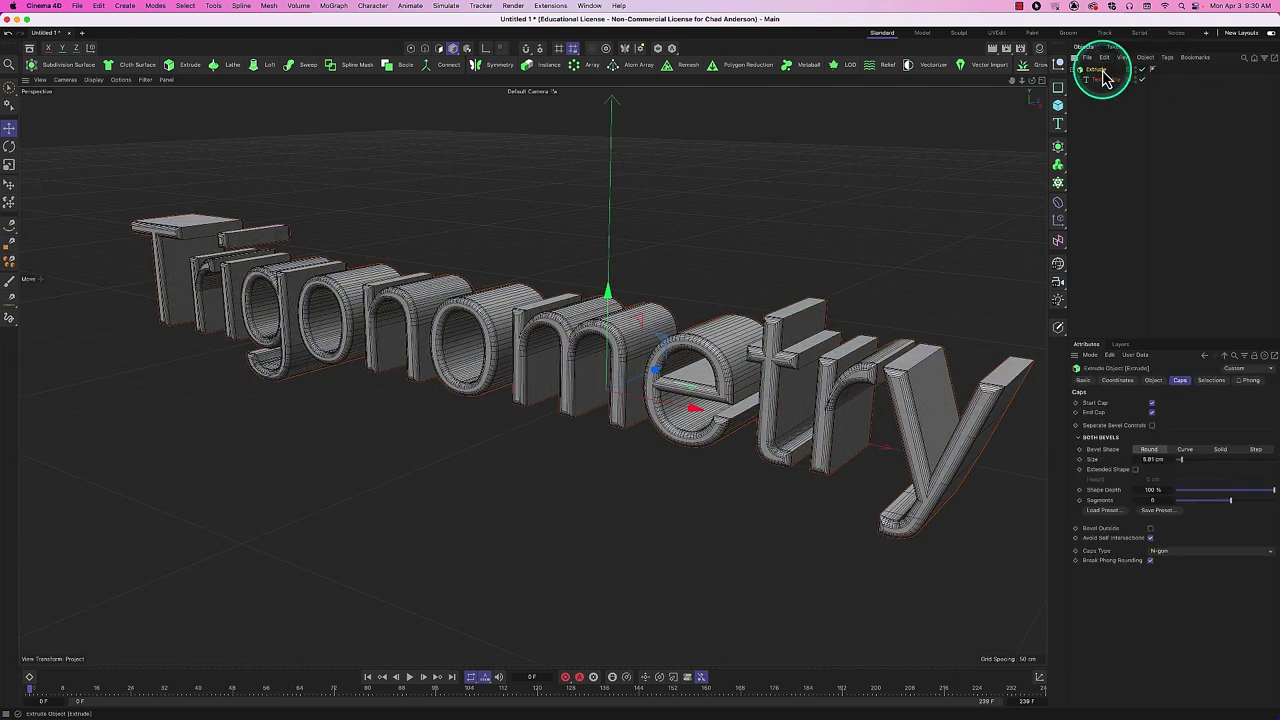
key("Delete")
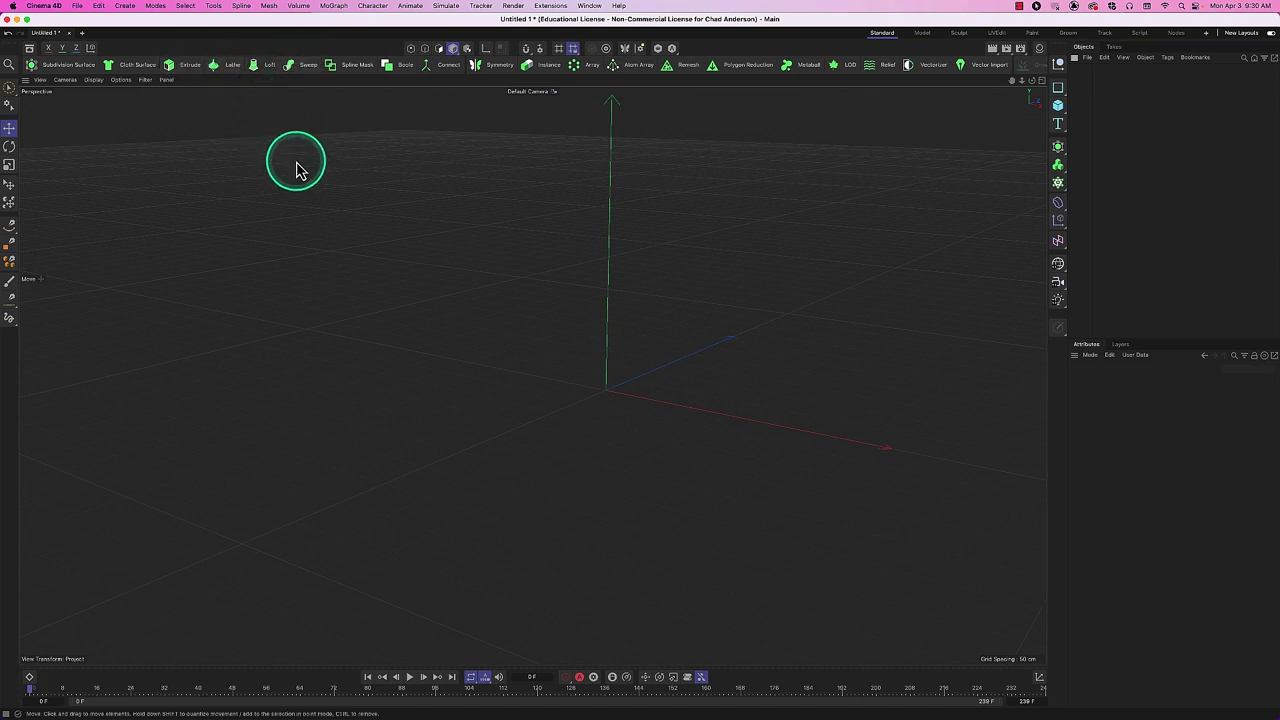
Add a Lathe generator and an Arc spline to the empty scene, leaving the Lathe selected.
left_click(231, 66)
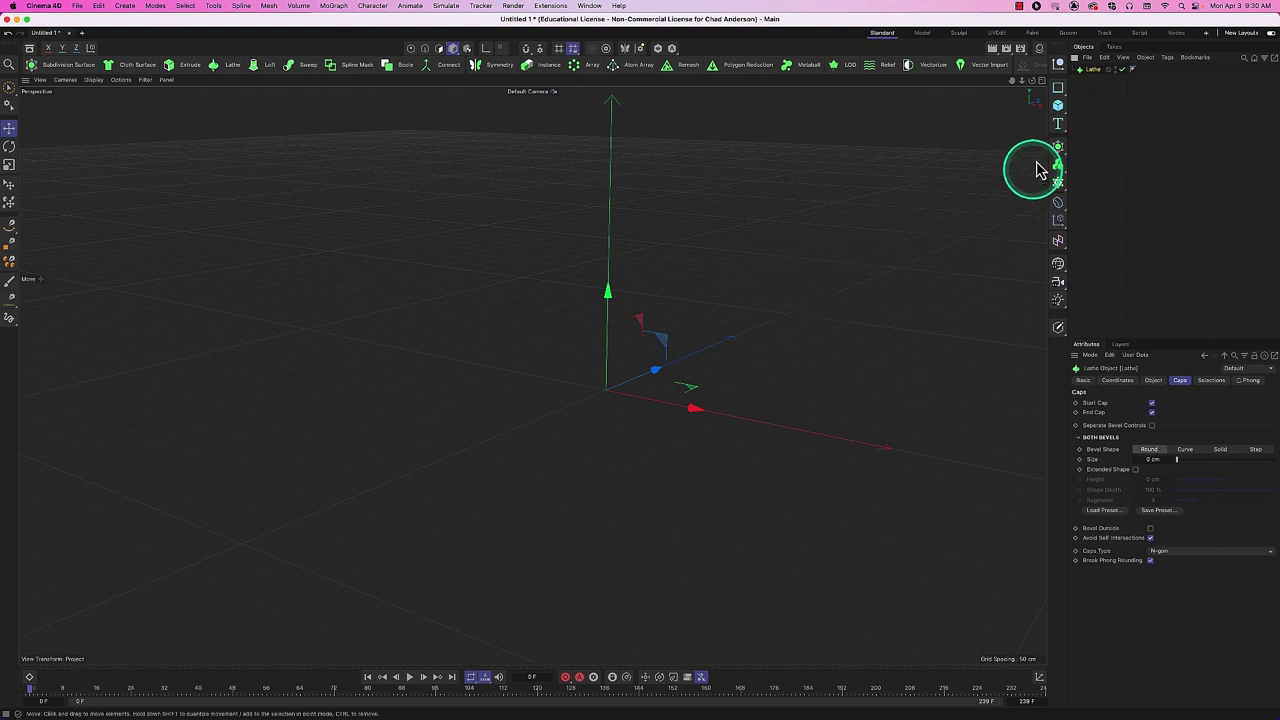
left_click(1062, 100)
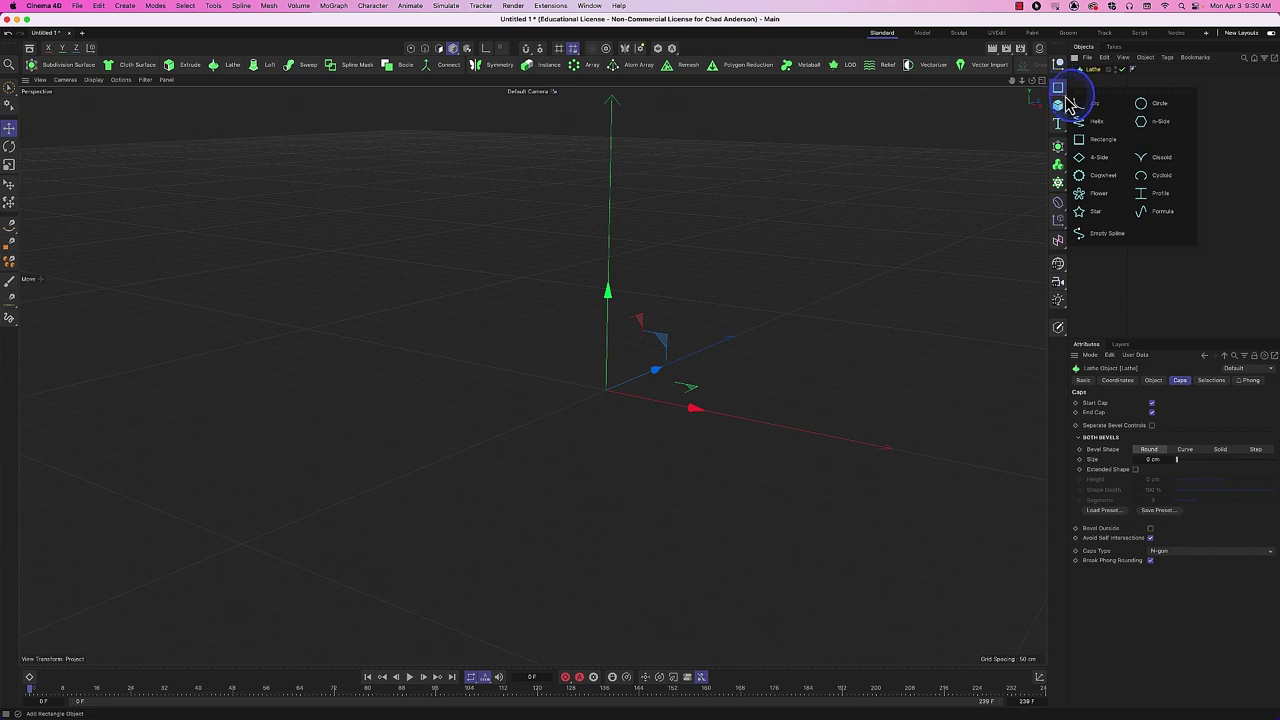
left_click(1084, 106)
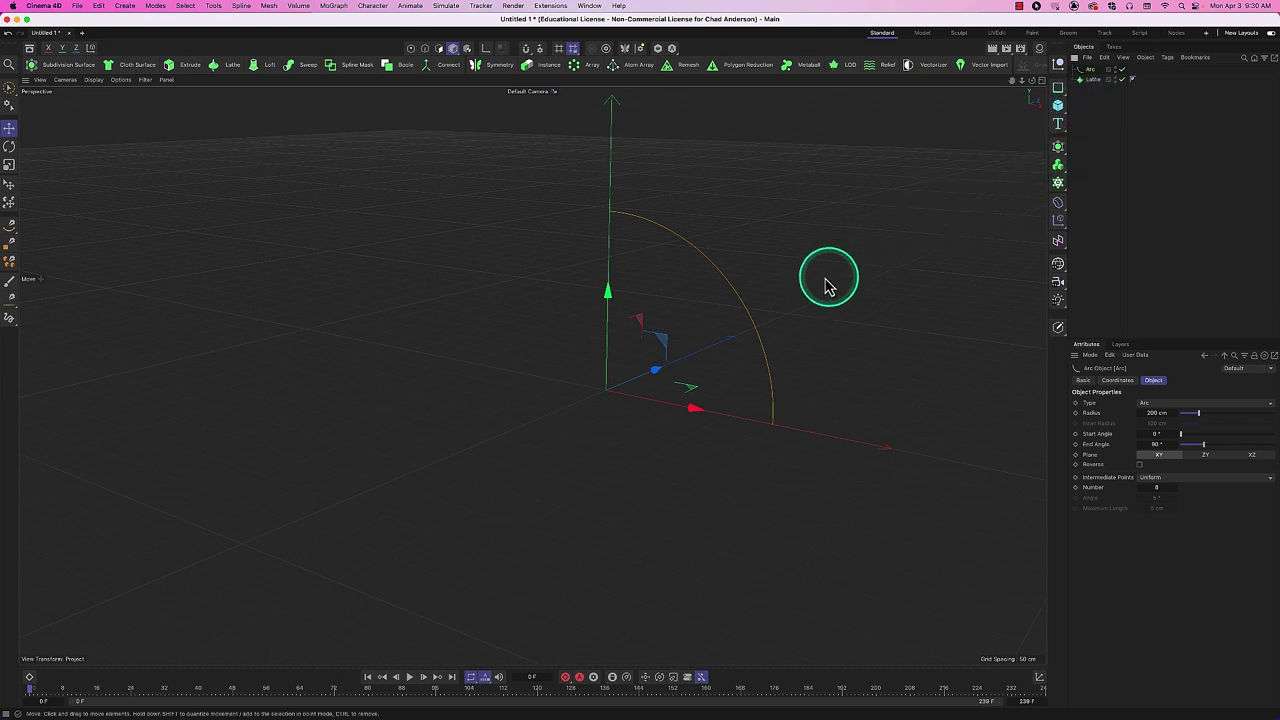
left_click_drag(1046, 160, 1086, 92)
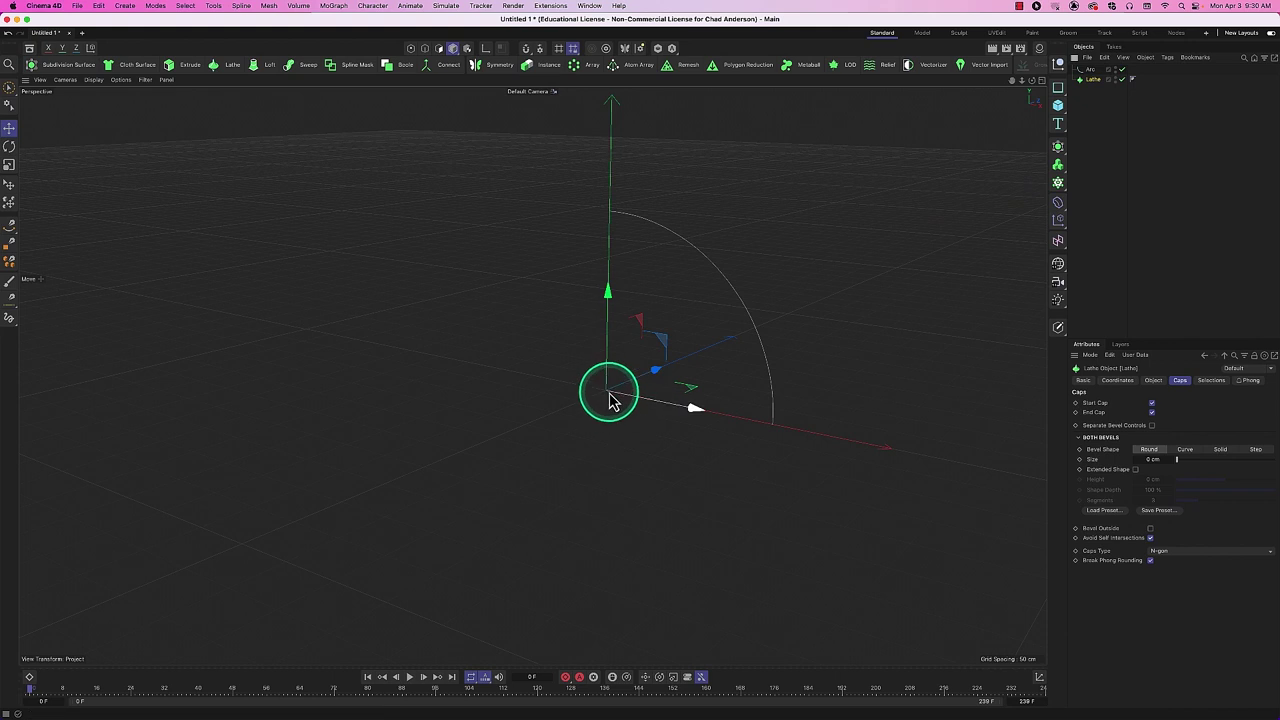
Show the Lathe's object properties and examine the arc's position relative to the vertical axis from both sides.
left_click_drag(637, 423, 706, 409, "alt")
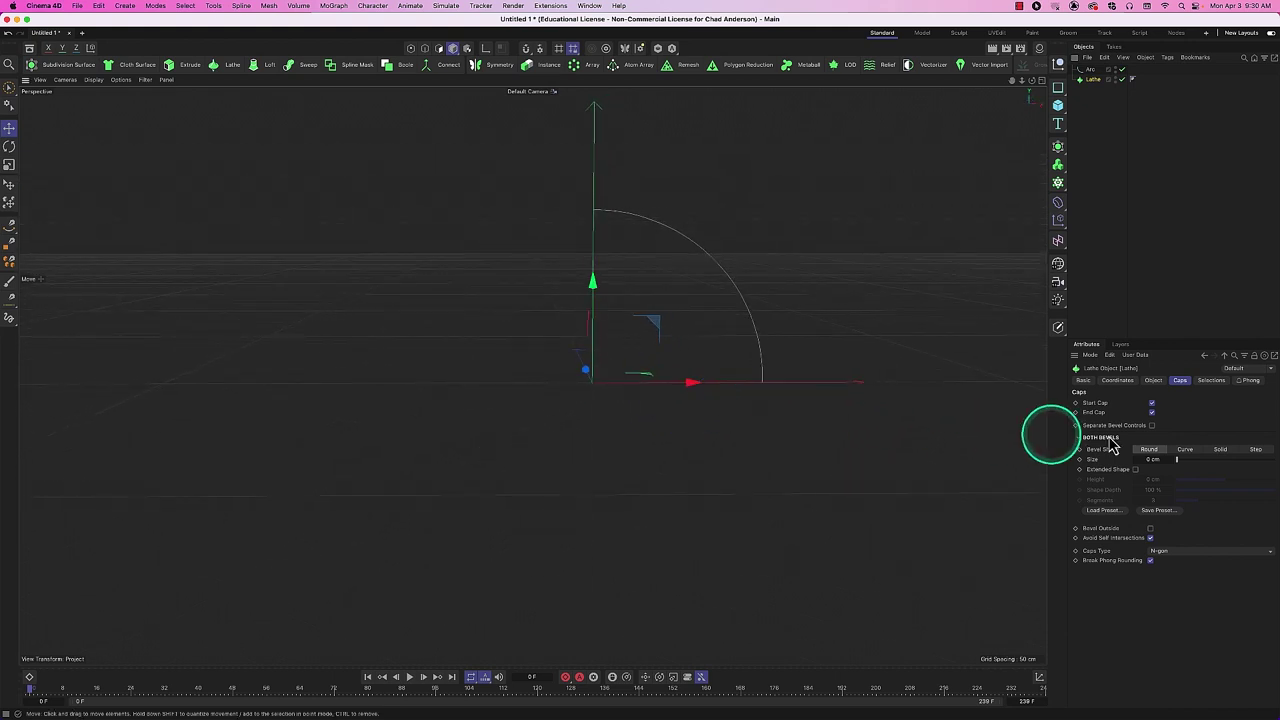
left_click(1155, 381)
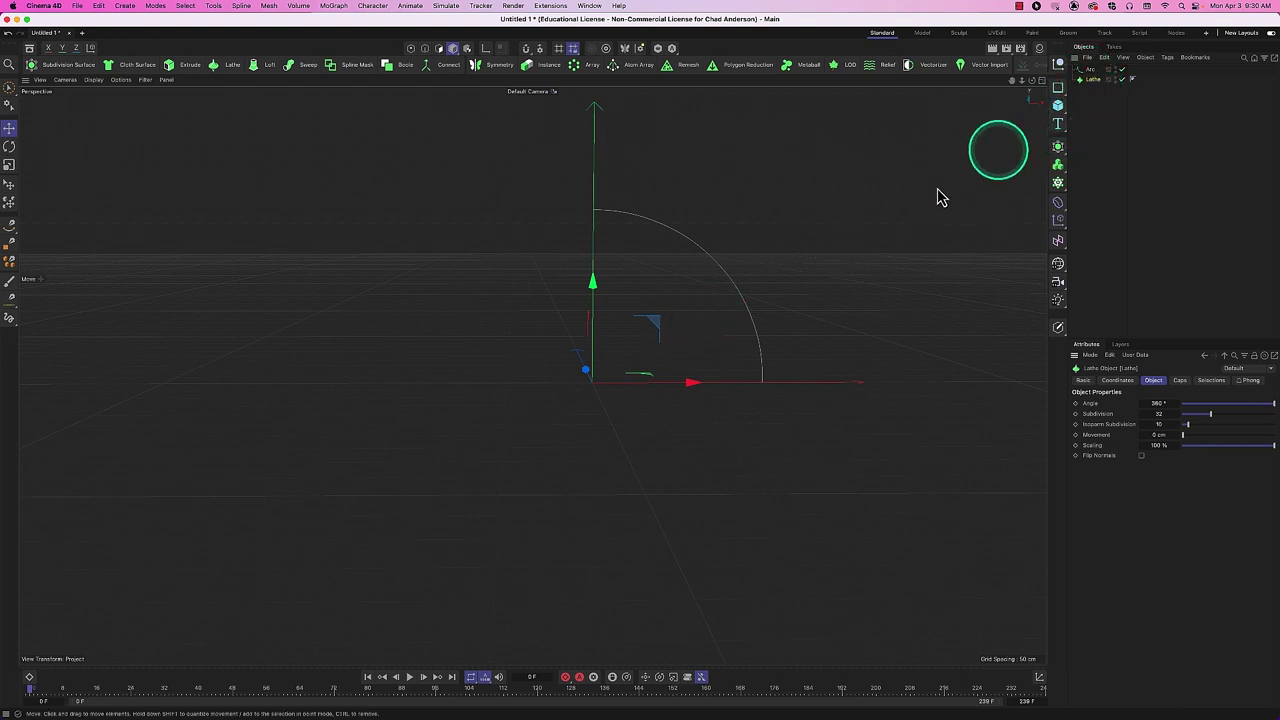
left_click_drag(688, 330, 670, 340, "alt")
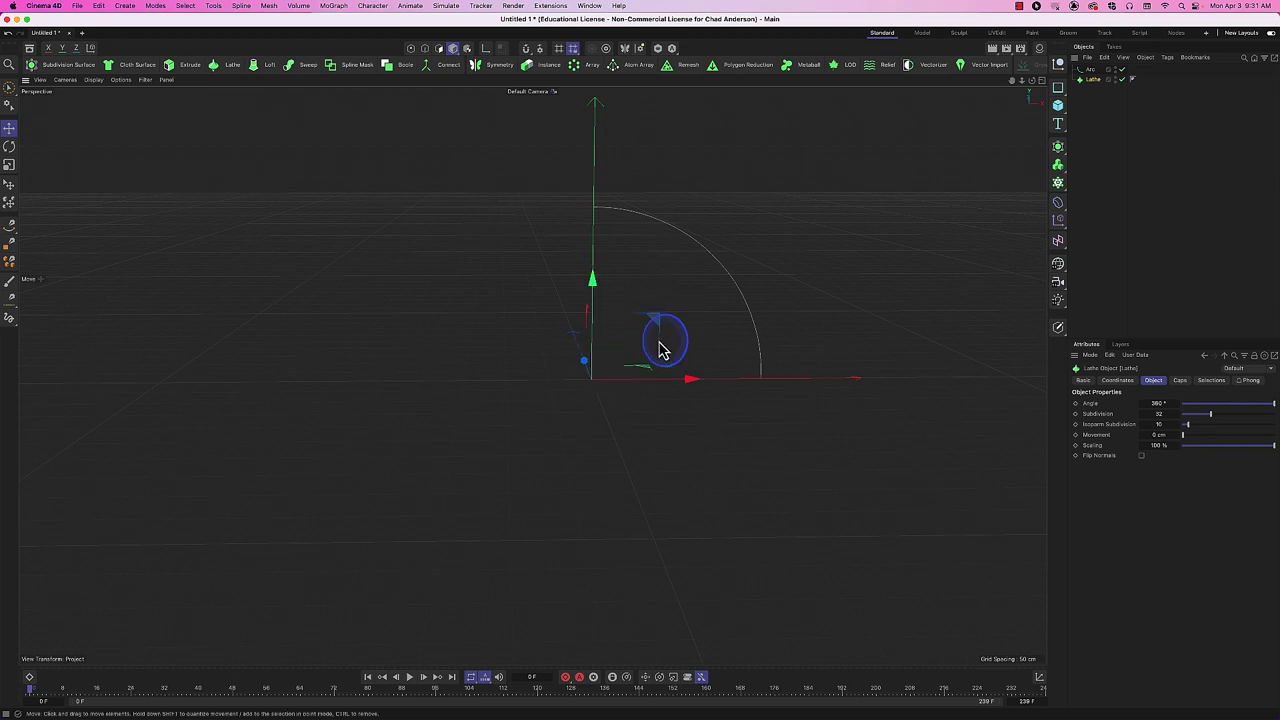
left_click_drag(659, 348, 317, 321, "alt")
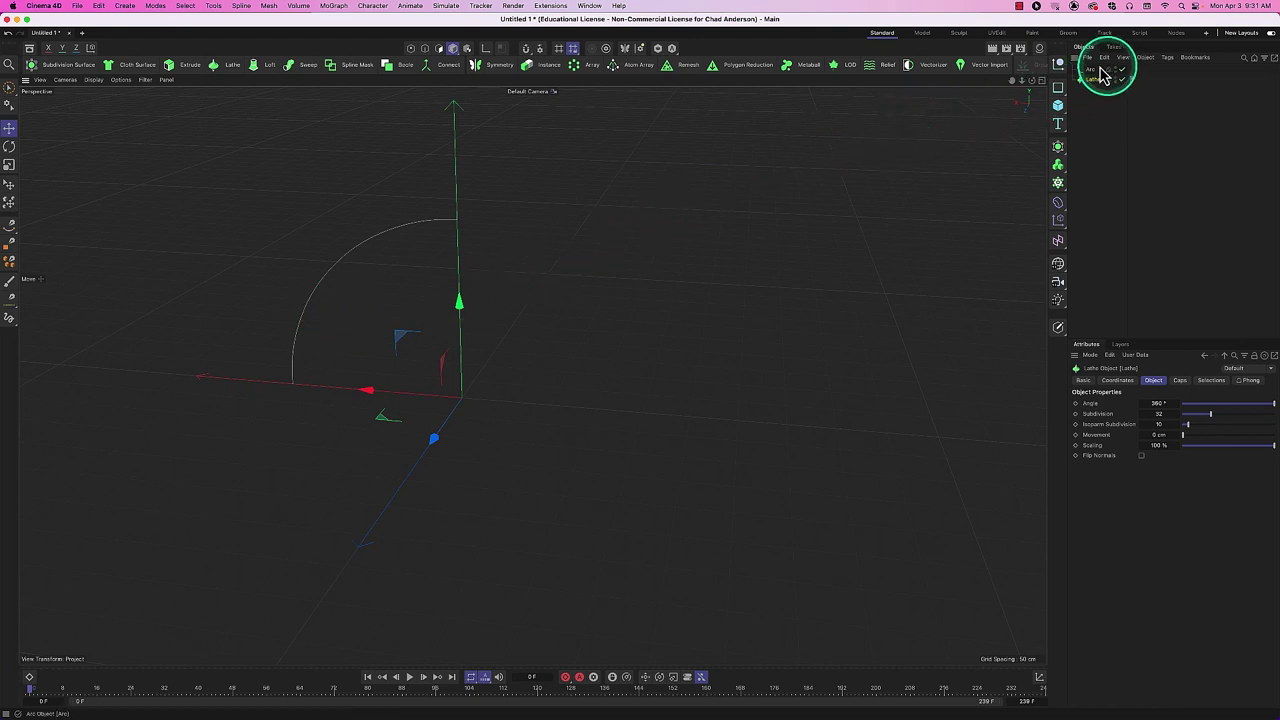
Rotate the Arc spline repeatedly around its vertical axis to demonstrate the path a lathe sweeps.
left_click(1100, 69)
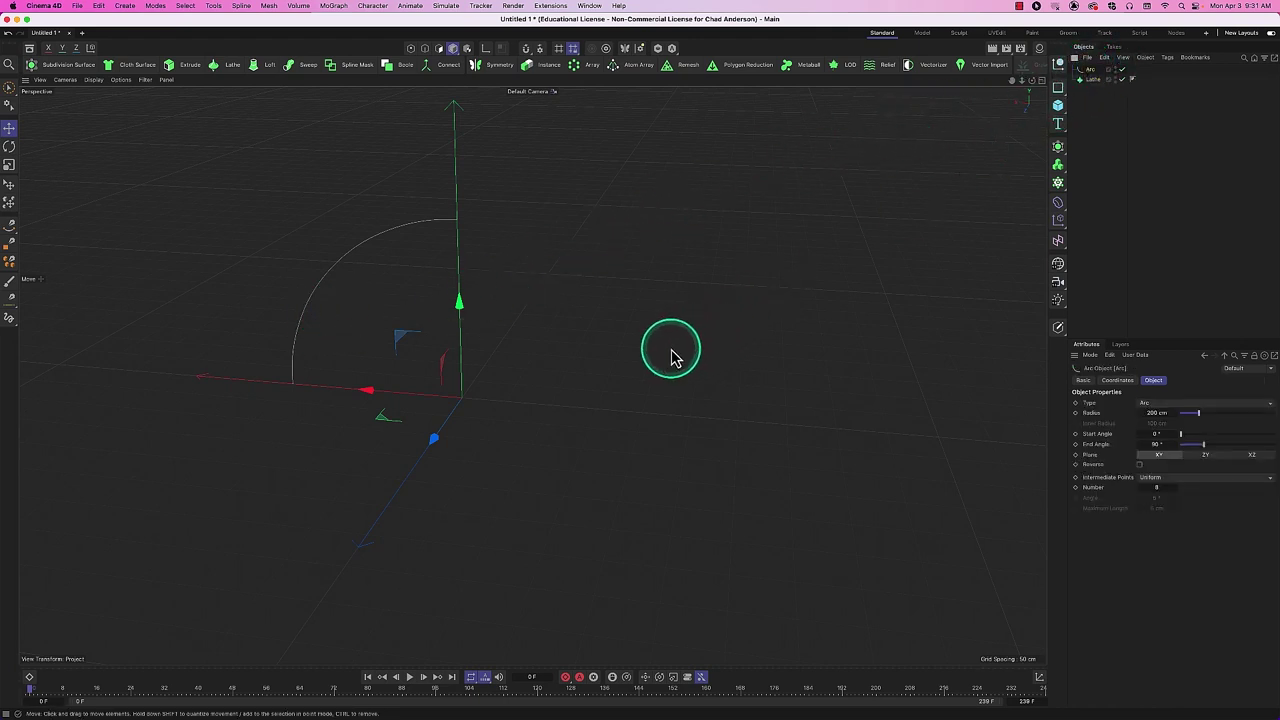
key("r")
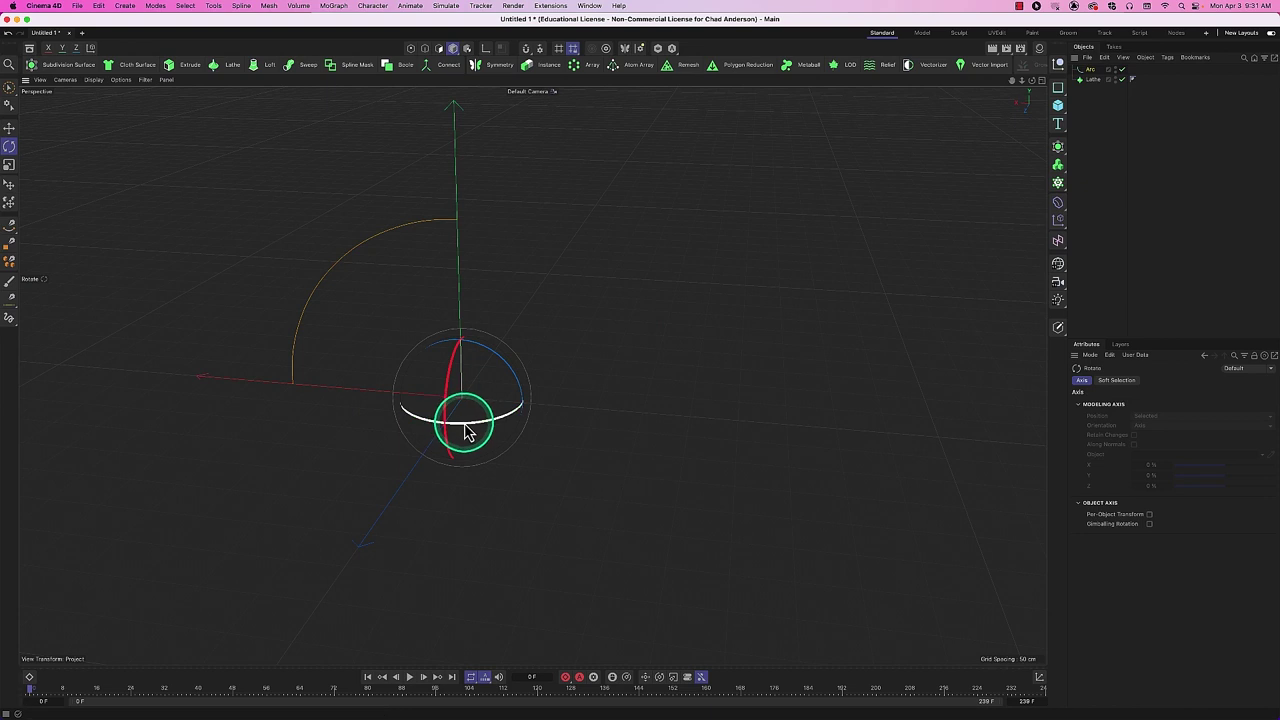
left_click_drag(466, 432, 541, 400)
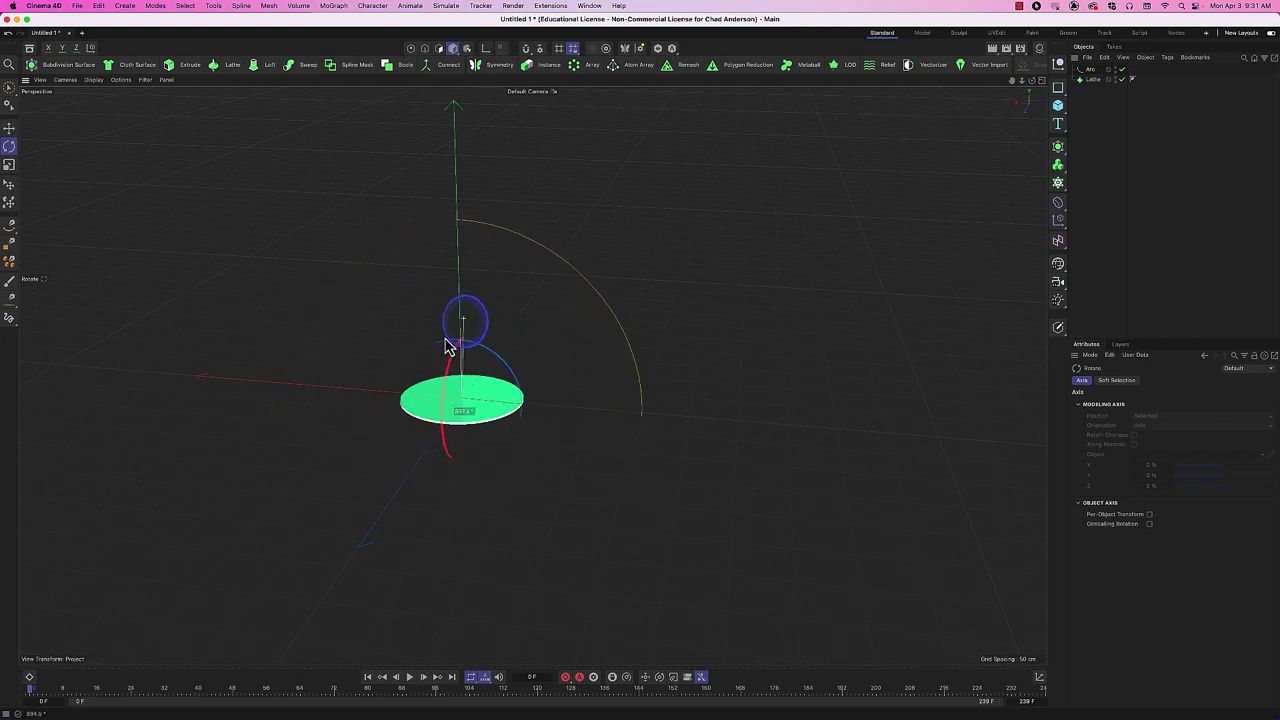
left_click_drag(528, 452, 543, 297)
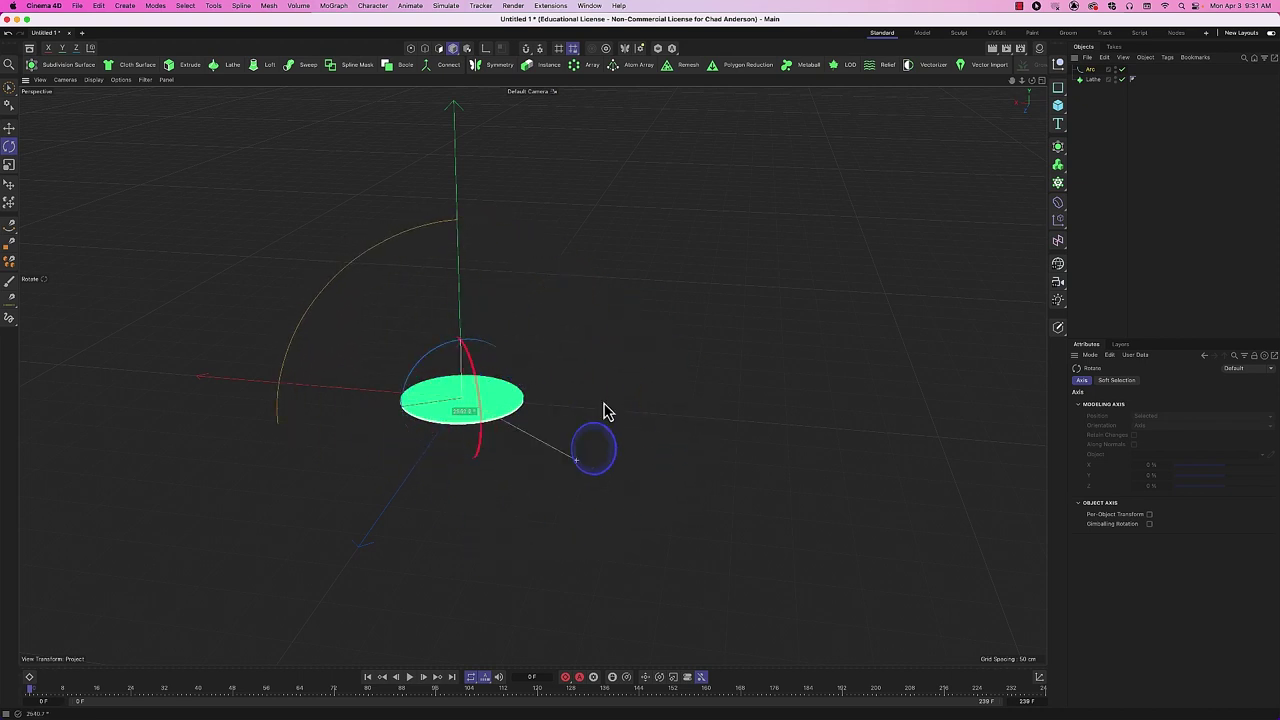
left_click_drag(606, 412, 486, 491)
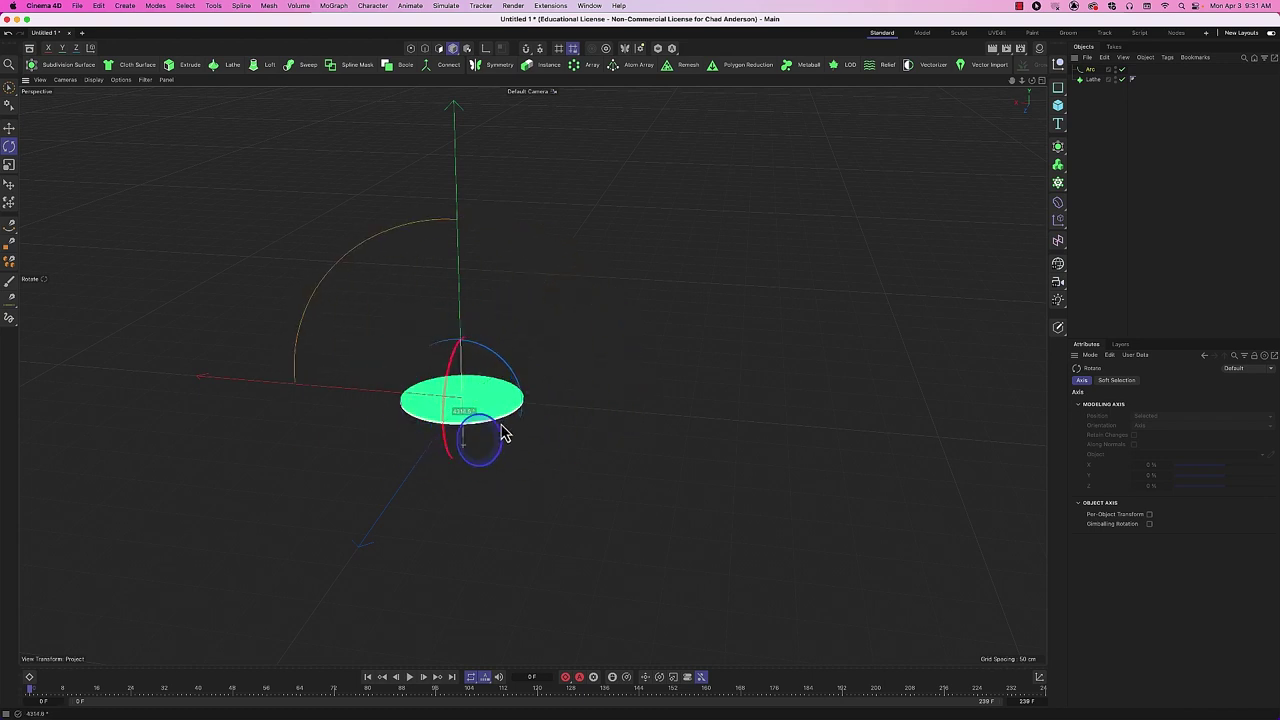
left_click_drag(503, 433, 365, 400)
left_click_drag(395, 443, 402, 443)
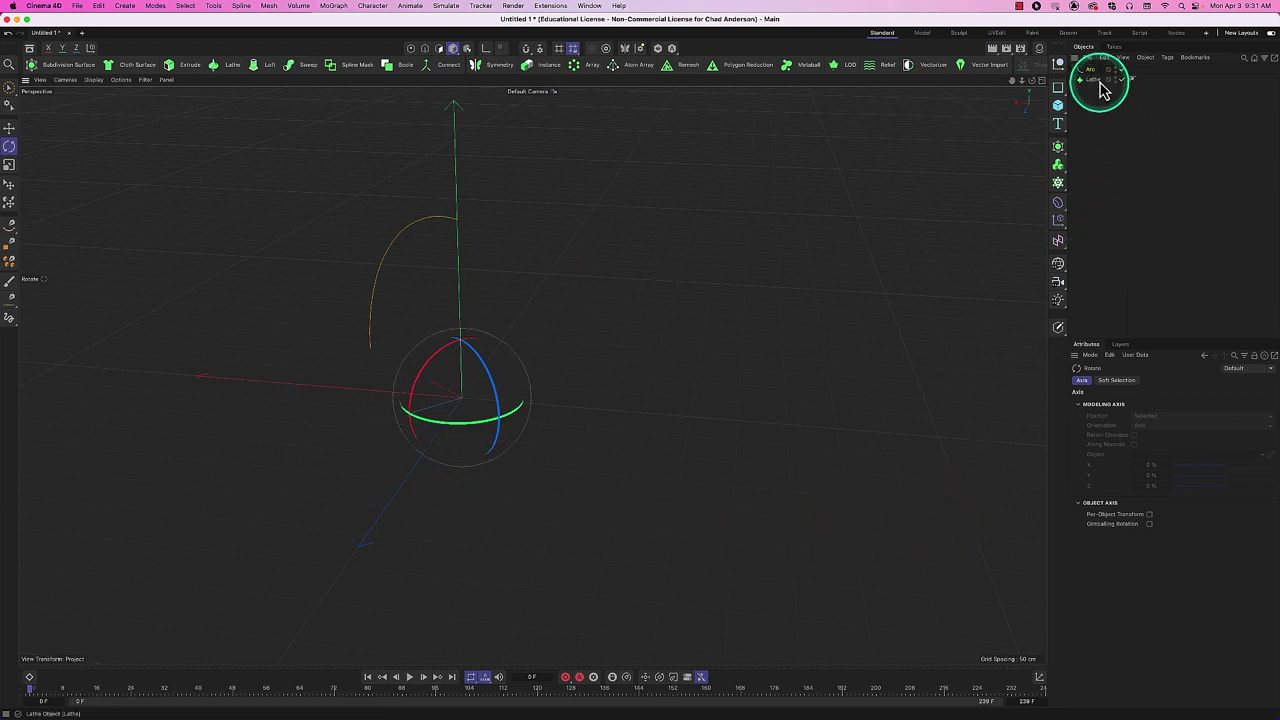
Set the Arc spline's heading rotation to 0°.
left_click(1094, 69)
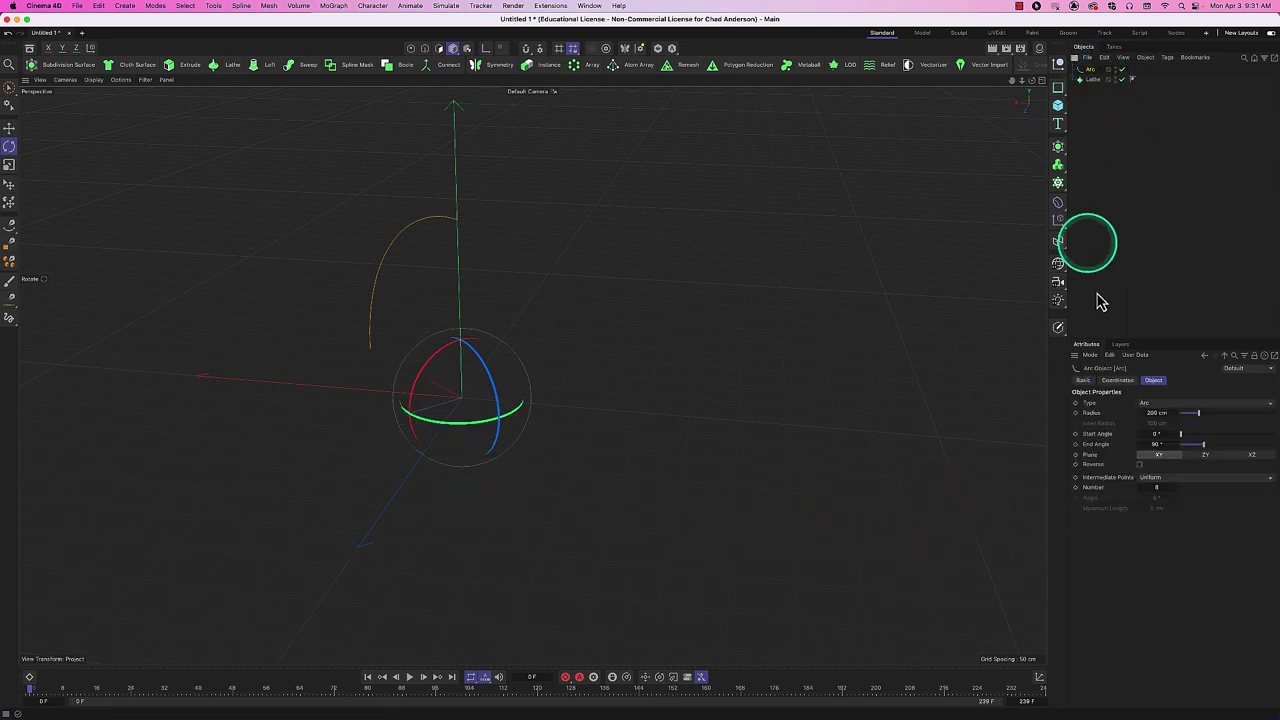
left_click(1118, 380)
double_click(1187, 417)
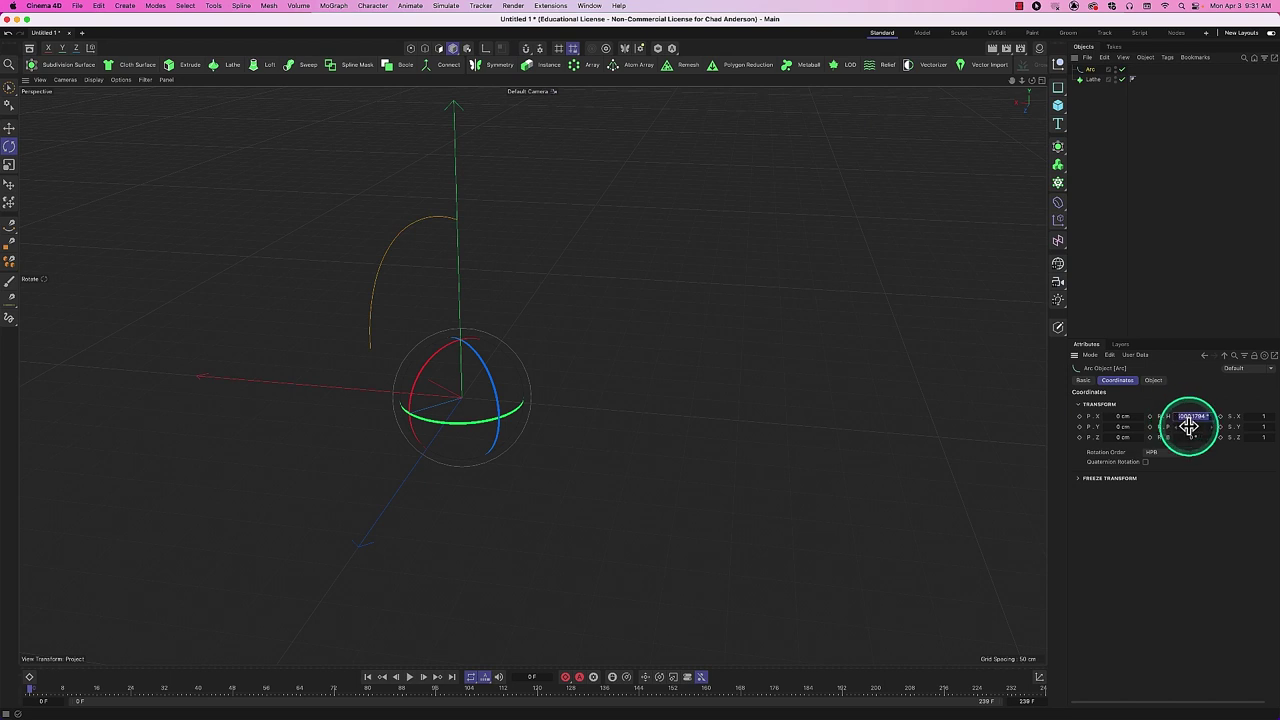
type("0")
key("Return")
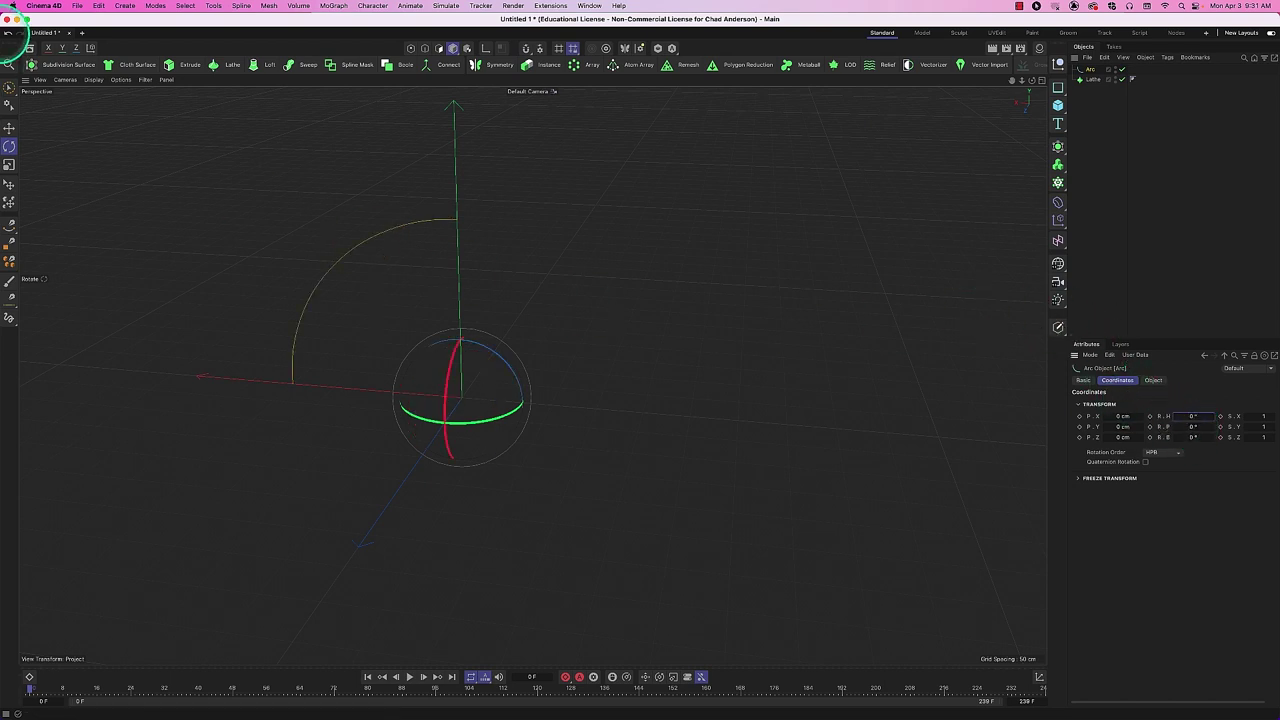
Make the Arc spline a child of the Lathe generator to sweep it into a dome.
left_click(40, 80)
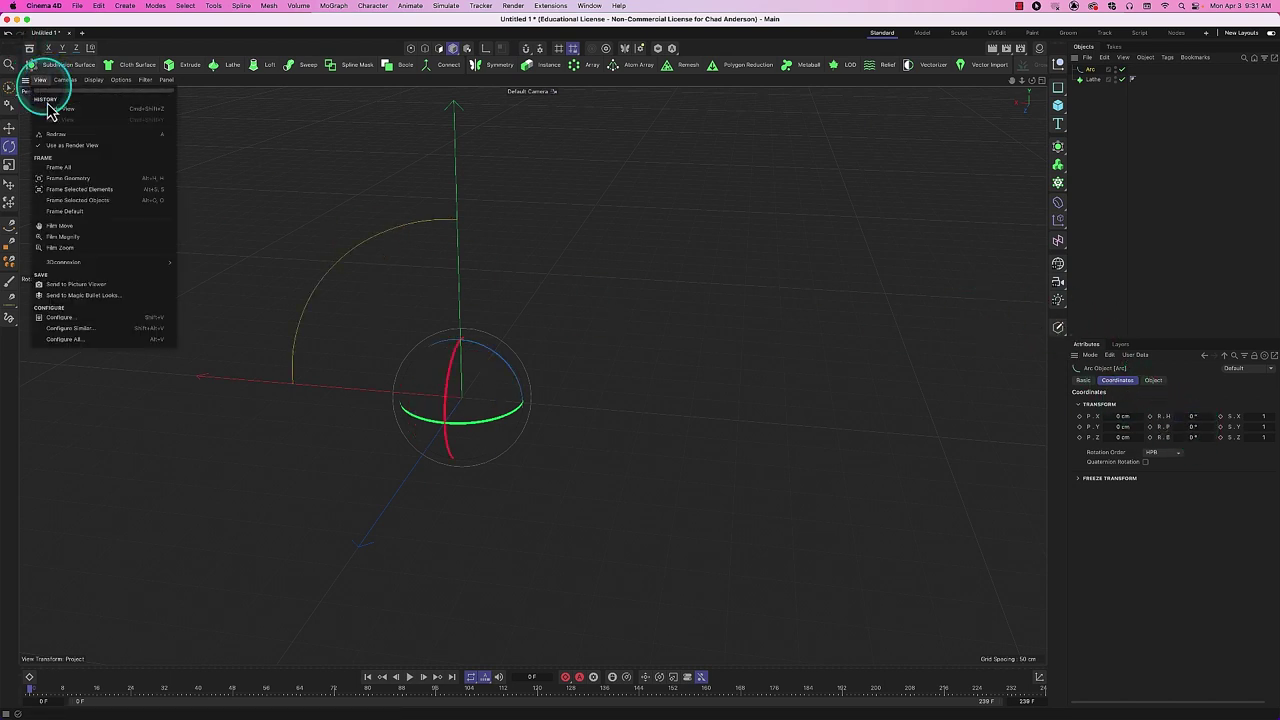
left_click(88, 211)
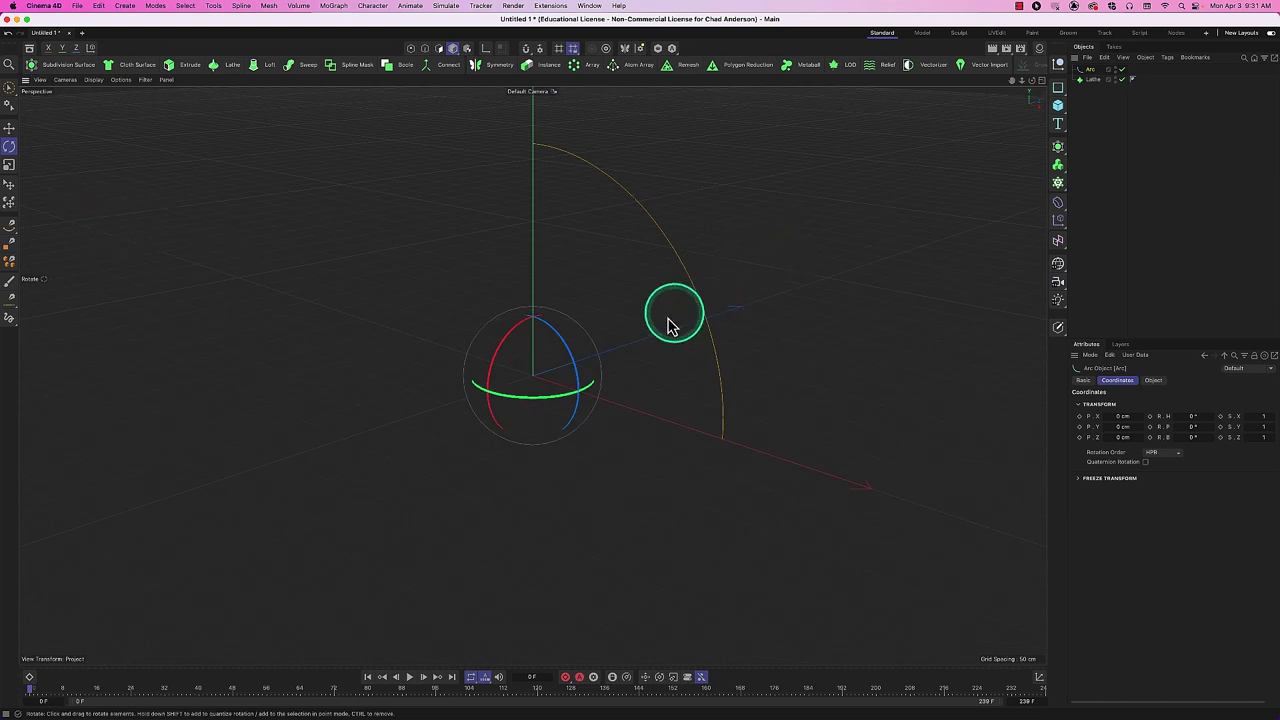
left_click_drag(662, 336, 729, 320, "alt")
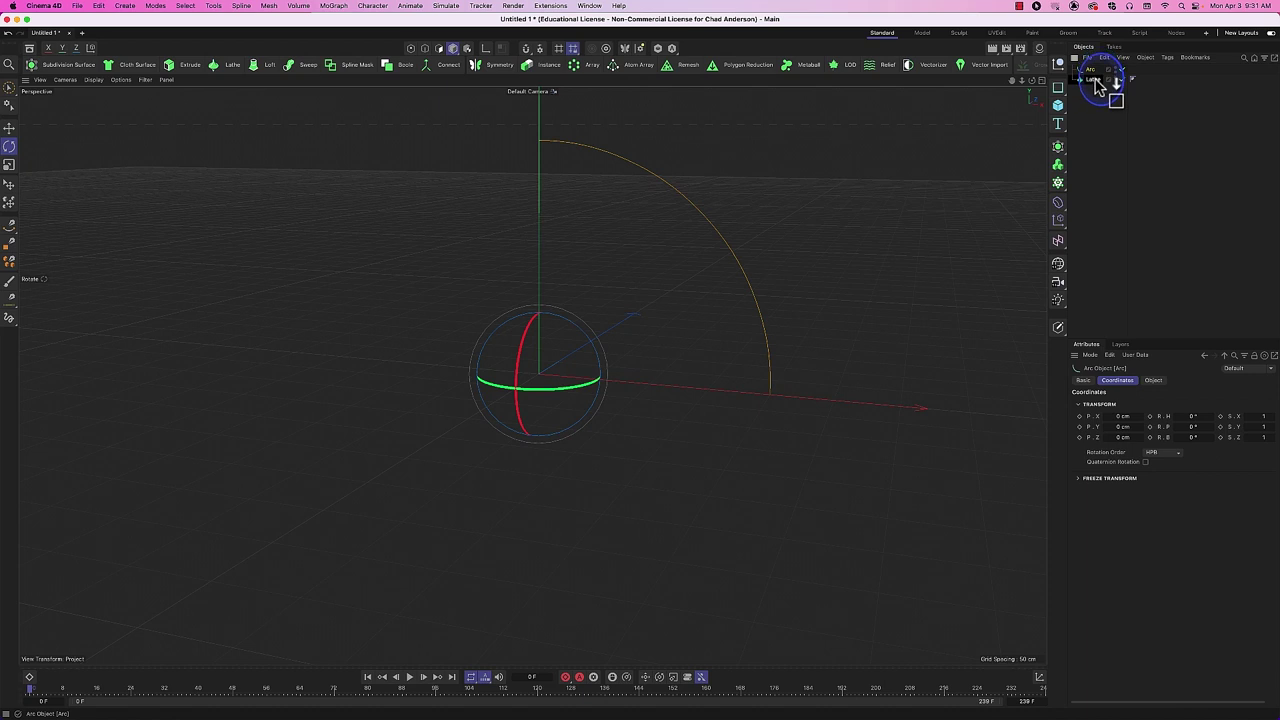
left_click_drag(1097, 88, 1099, 82)
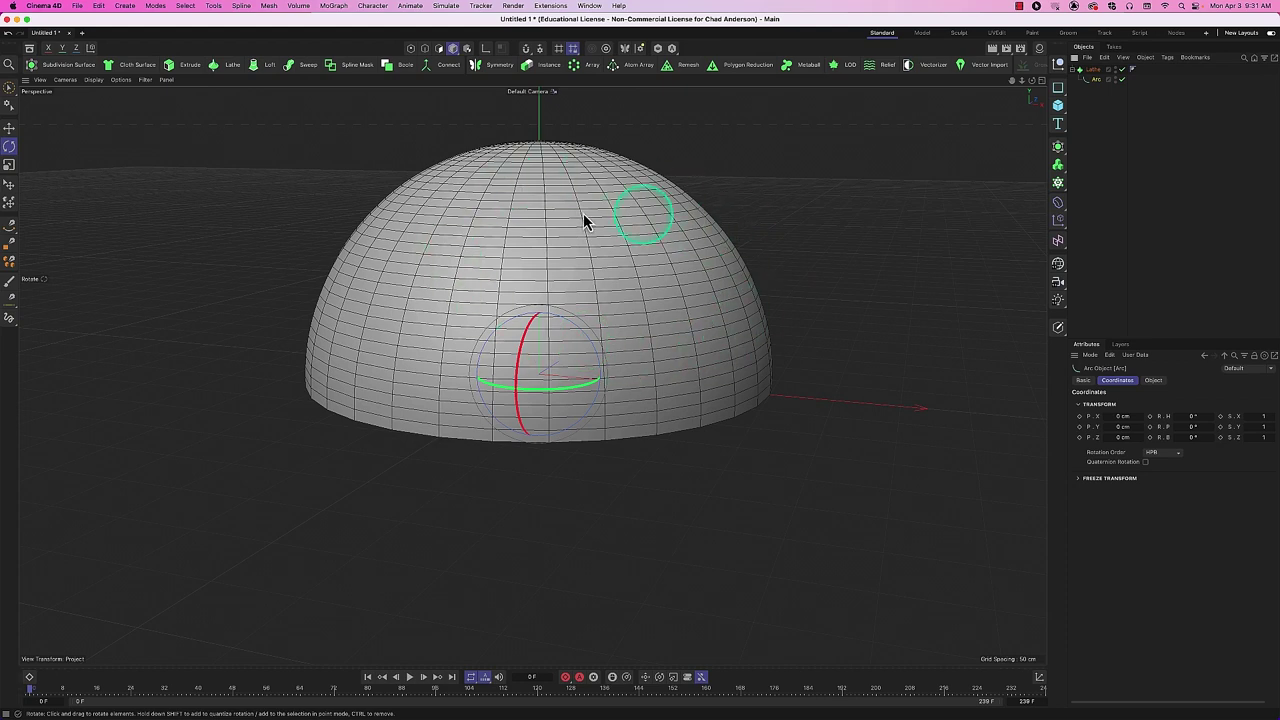
mouse_move(654, 429)
left_mouse_down("alt")
mouse_move(669, 300)
mouse_move(657, 417)
mouse_move(617, 409)
mouse_move(609, 354)
mouse_move(674, 420)
left_mouse_up("alt")
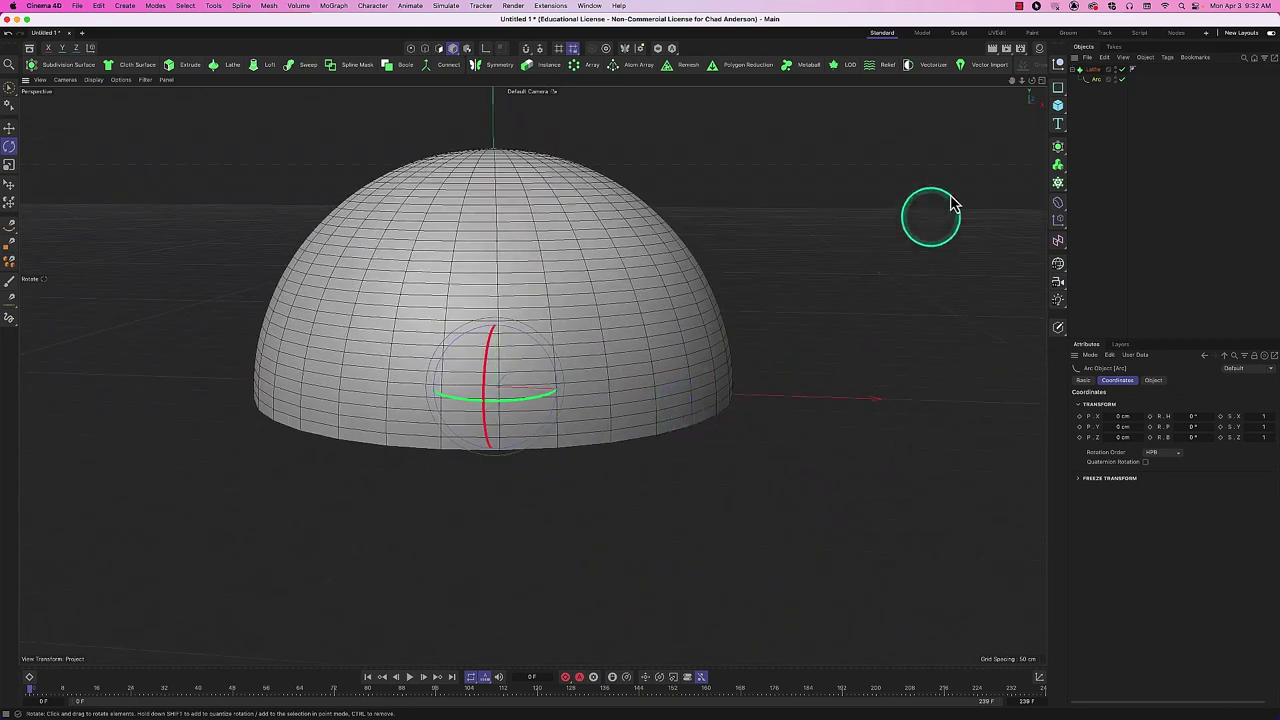
Set the Arc's radius to 180 cm and its start angle to -90°, disabling the Lathe during the angle edit and re-enabling it.
left_click(1154, 380)
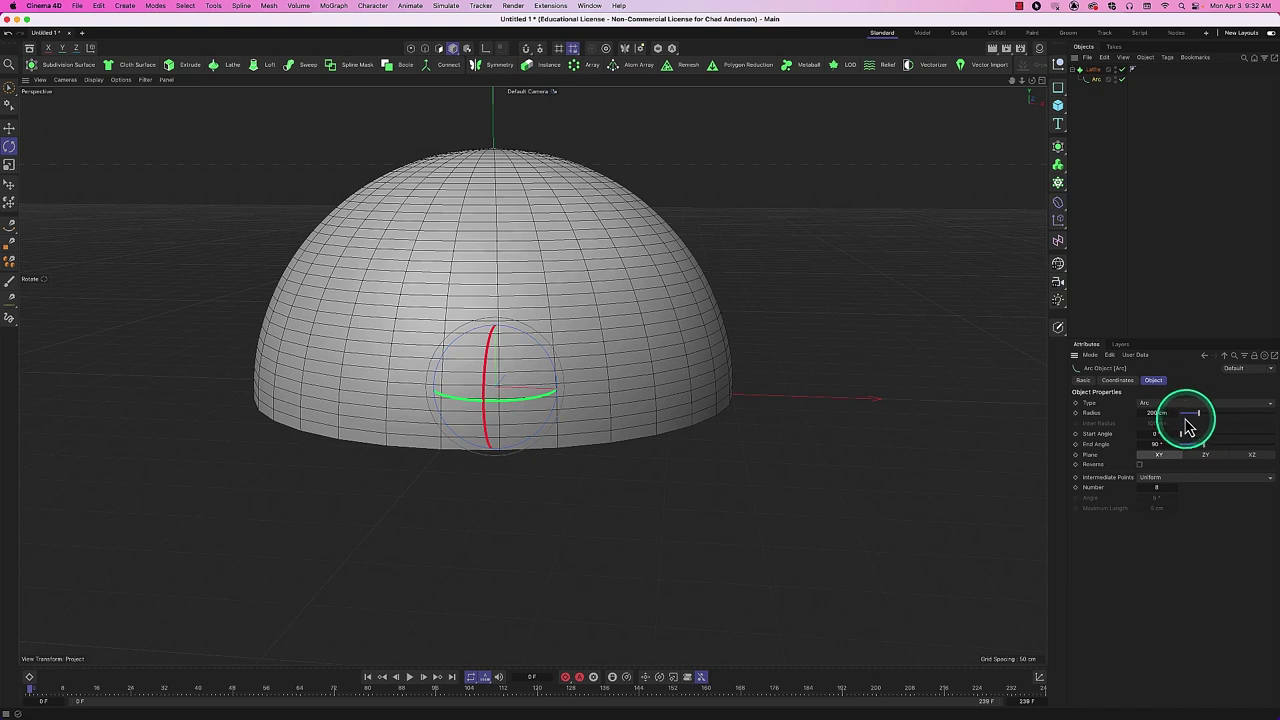
mouse_move(1180, 422)
left_mouse_down()
mouse_move(1186, 402)
mouse_move(1181, 428)
mouse_move(1177, 414)
left_mouse_up()
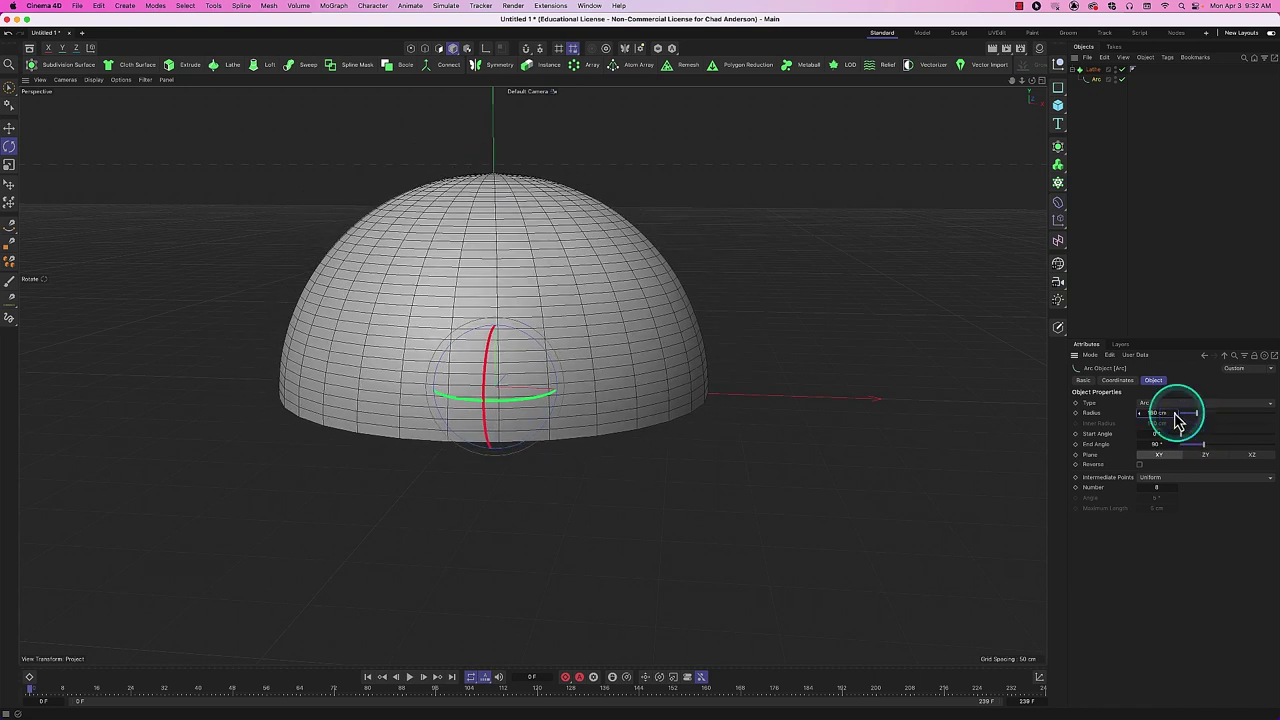
left_click(1125, 69)
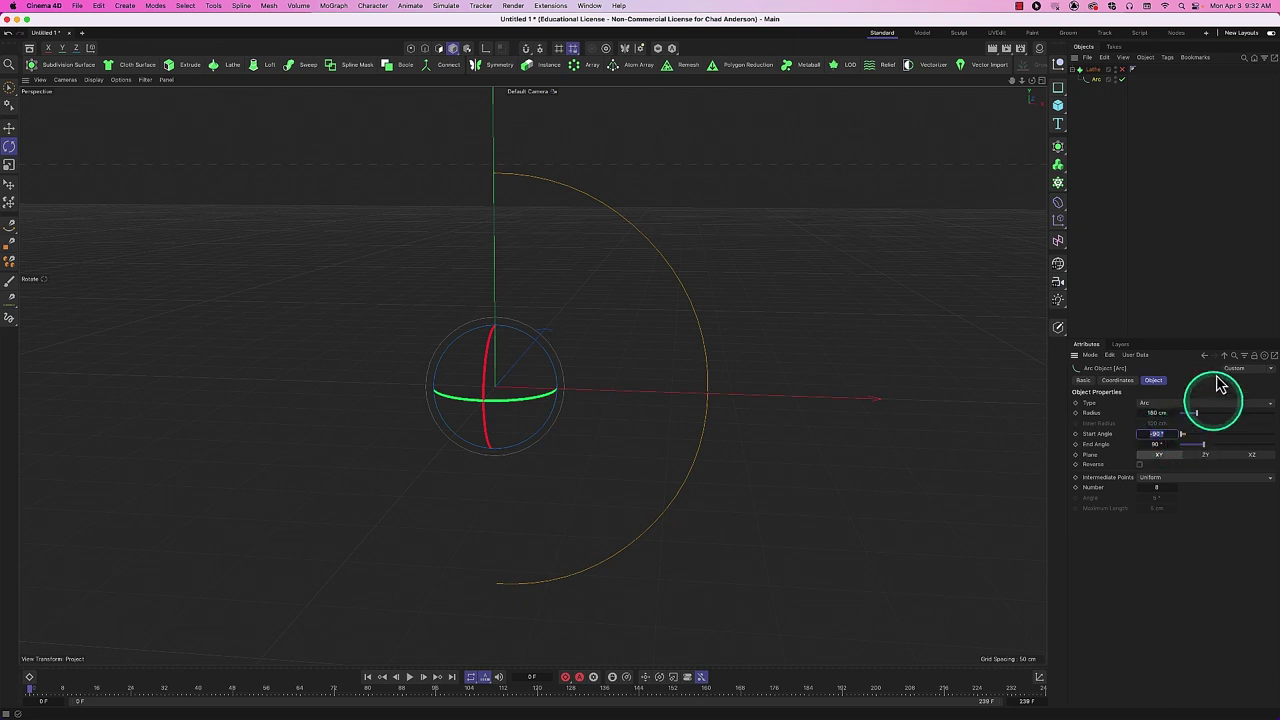
left_click(1125, 72)
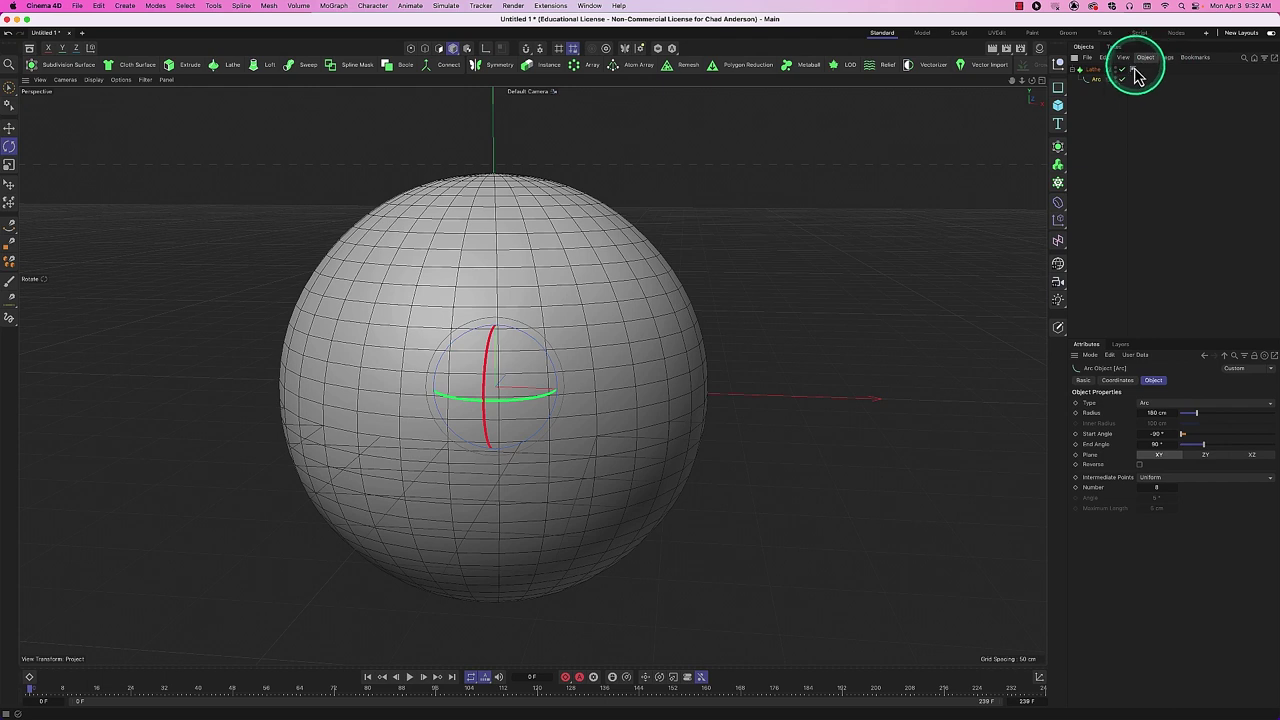
Preview the Lathe with the Arc's start angle at 26°, and return the start angle to 0° with the Lathe disabled.
left_click(1125, 70)
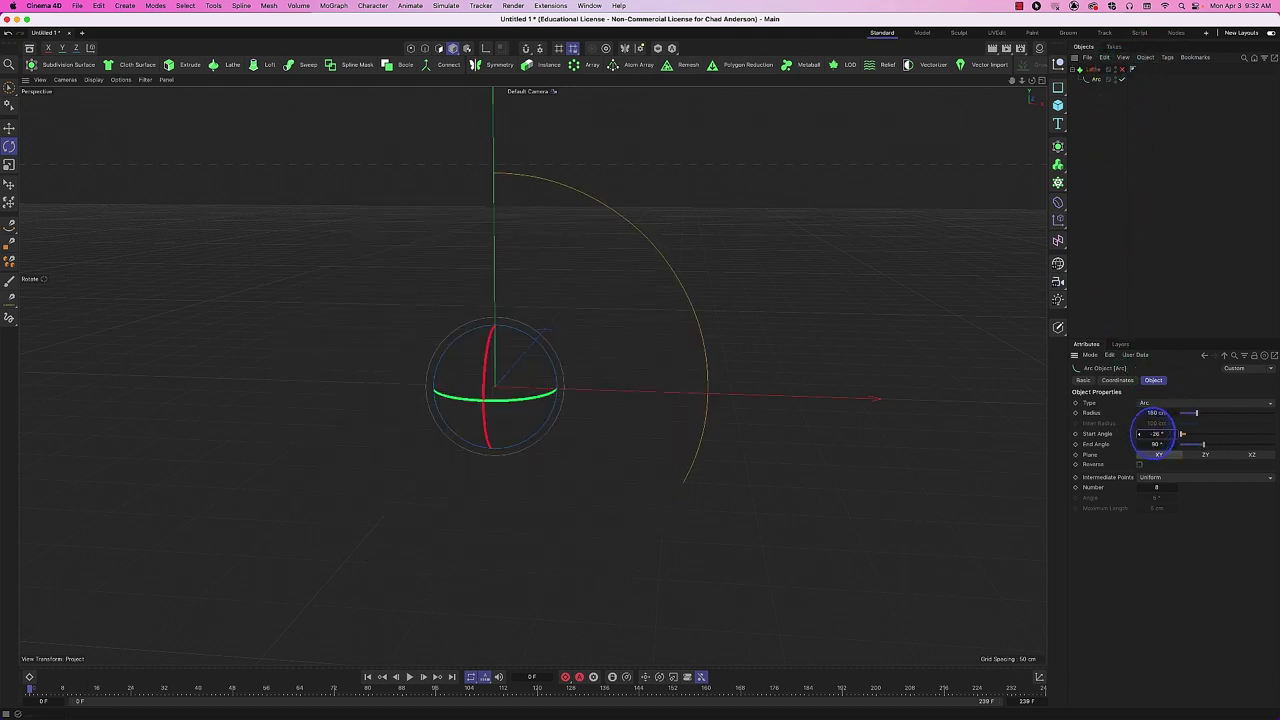
left_click(1125, 70)
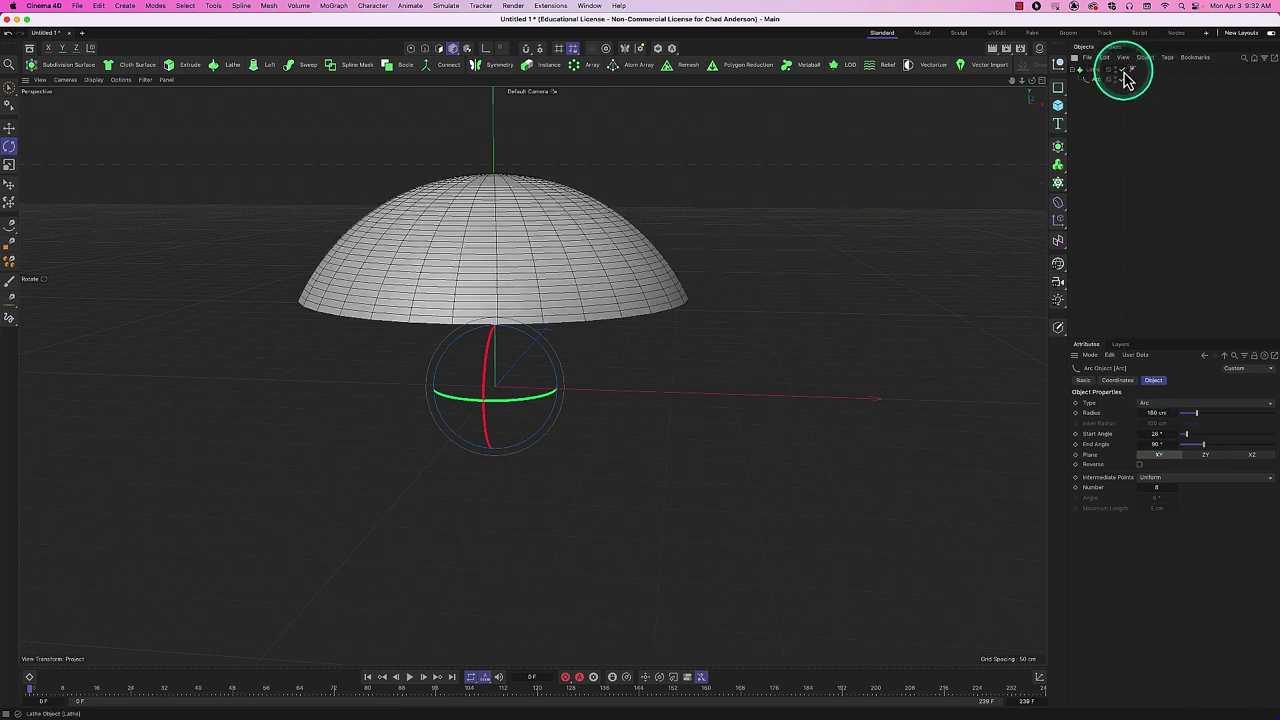
left_click(1125, 72)
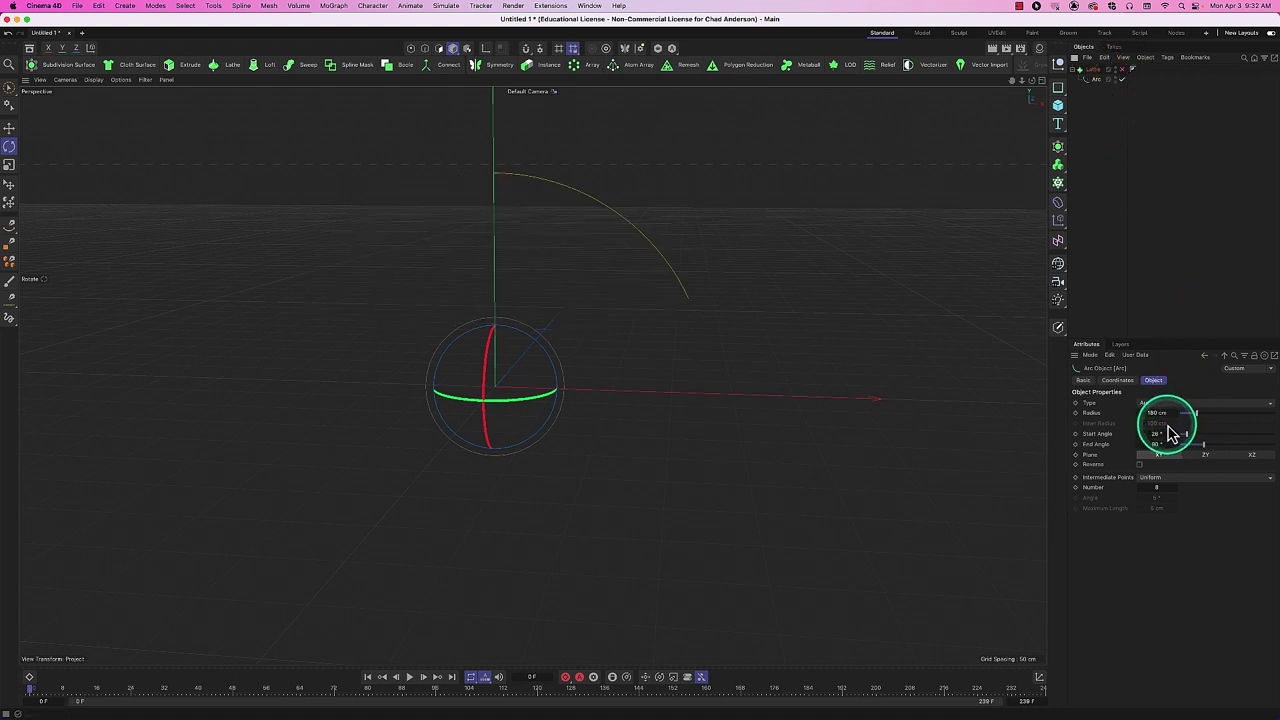
left_click_drag(1170, 439, 1159, 432)
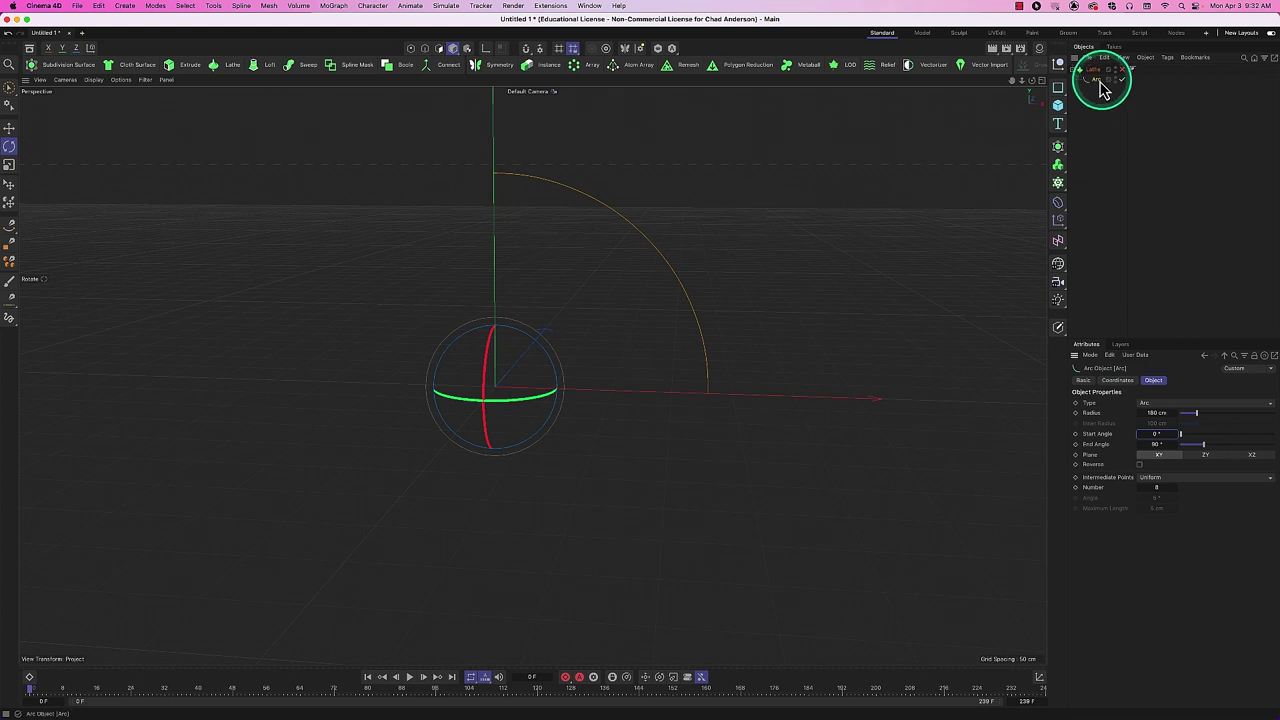
Delete the Arc, re-enable the Lathe, and add a Cissoid spline as the Lathe's child.
left_click_drag(1097, 88, 1136, 80)
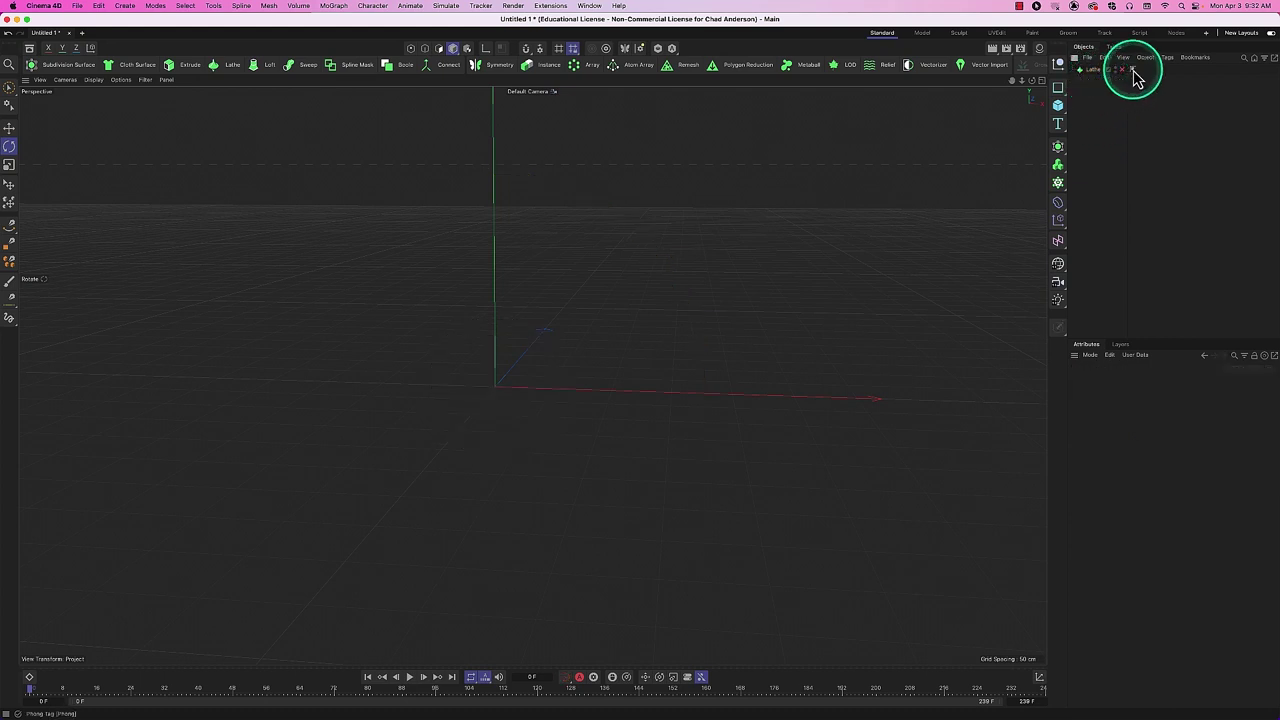
left_click(1122, 70)
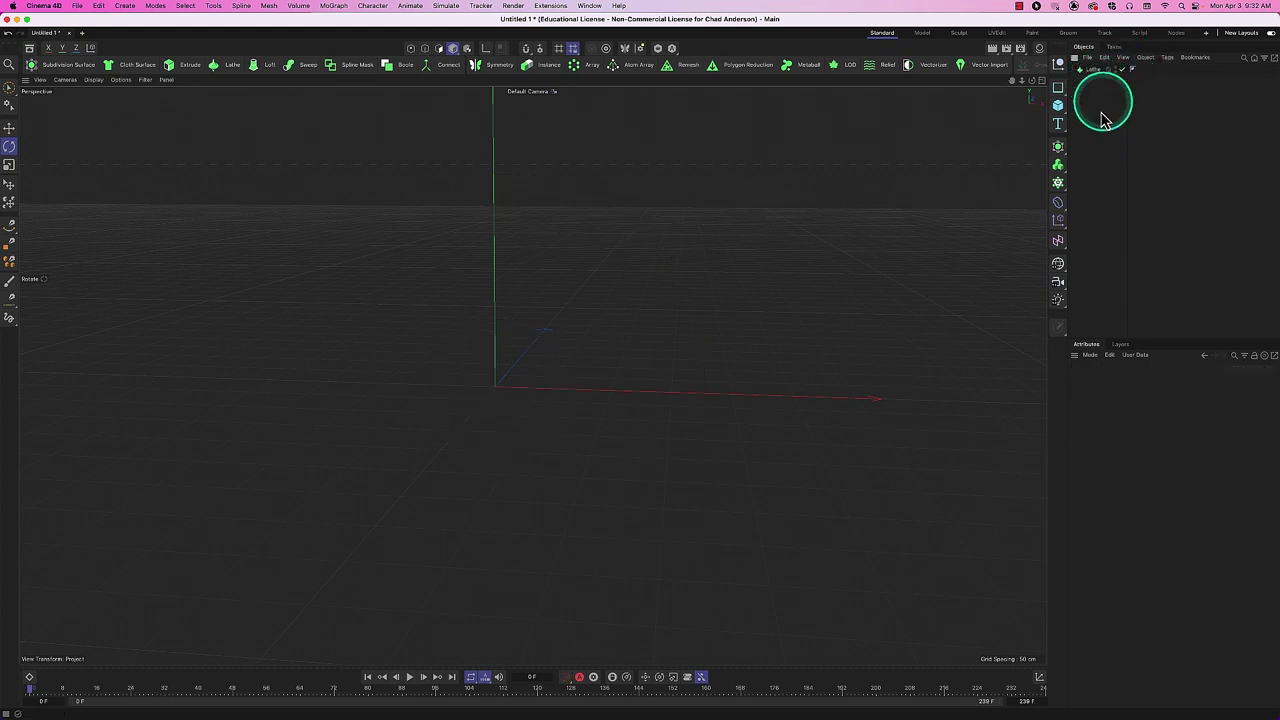
left_click(1060, 92)
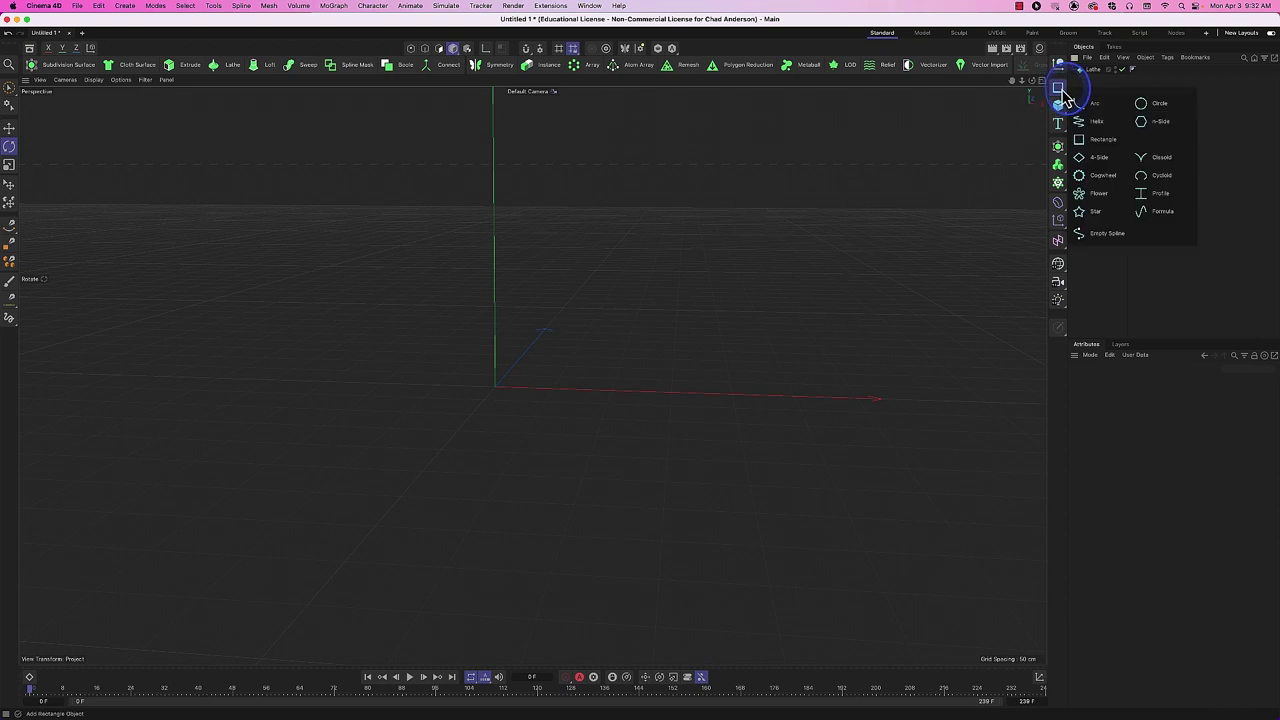
left_click_drag(1065, 97, 1143, 160)
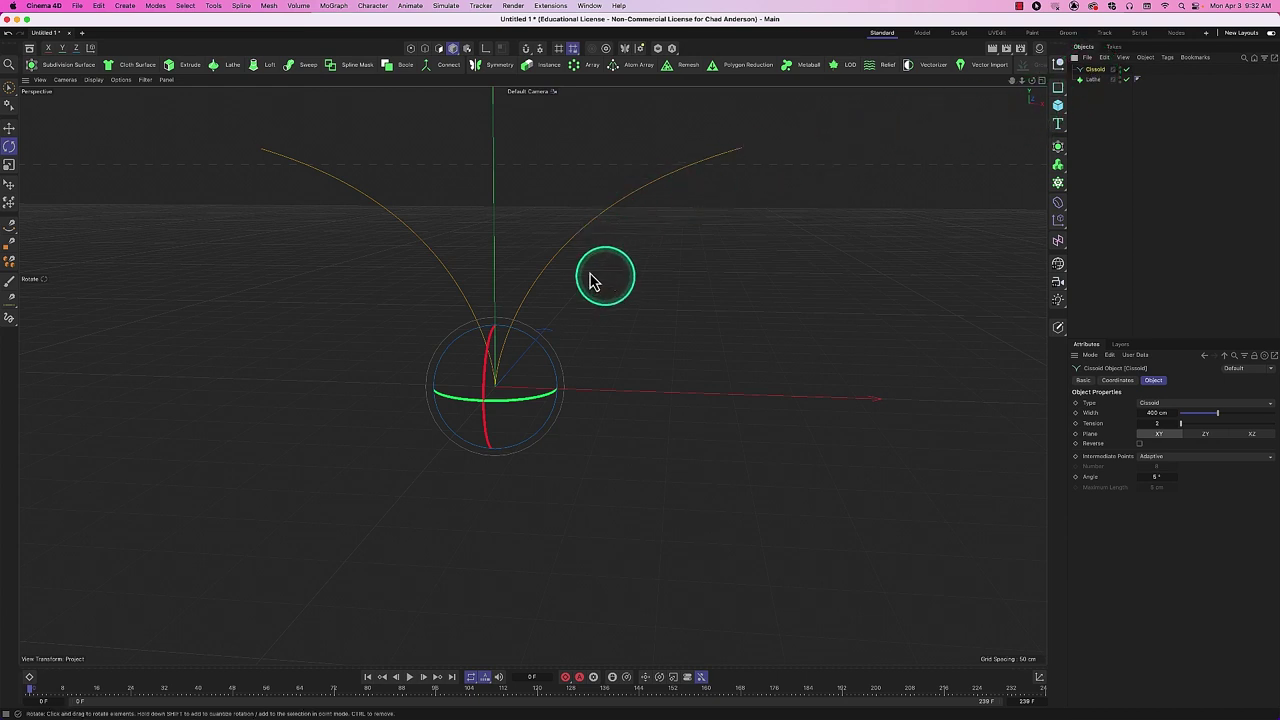
mouse_move(1097, 87)
left_mouse_down()
mouse_move(1025, 140)
mouse_move(1101, 82)
left_mouse_up()
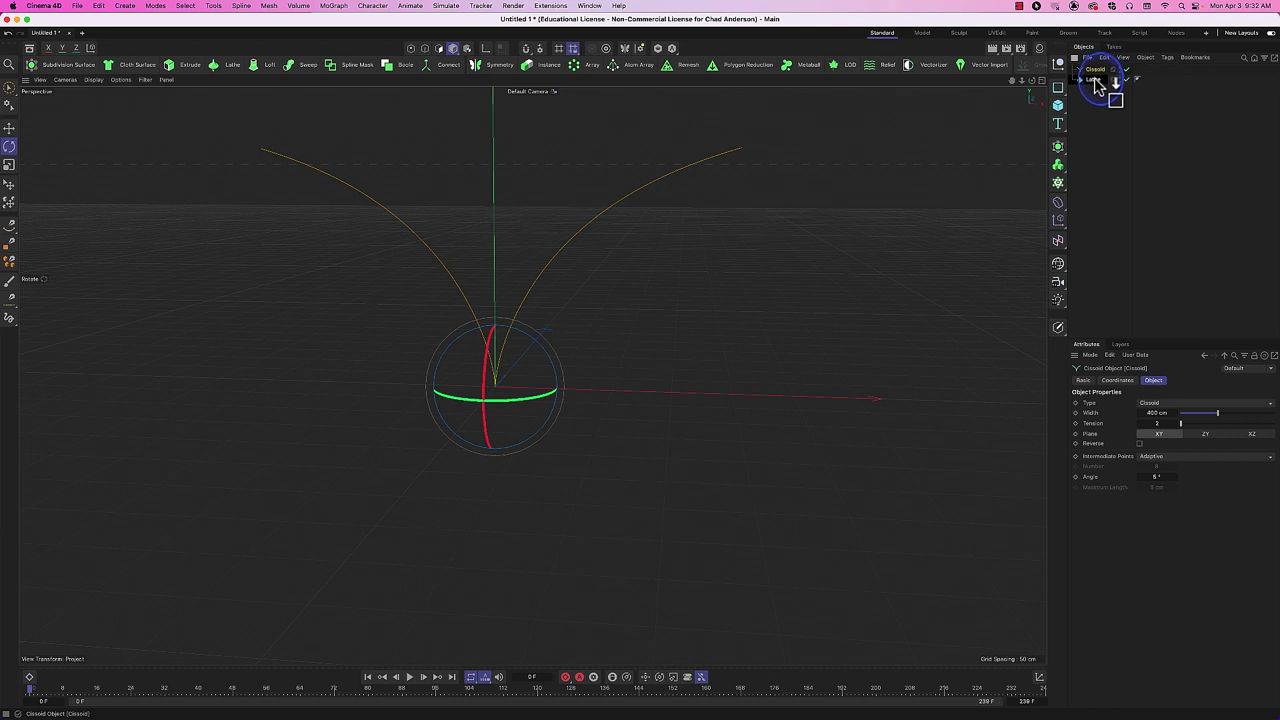
left_click_drag(1094, 78, 1094, 78)
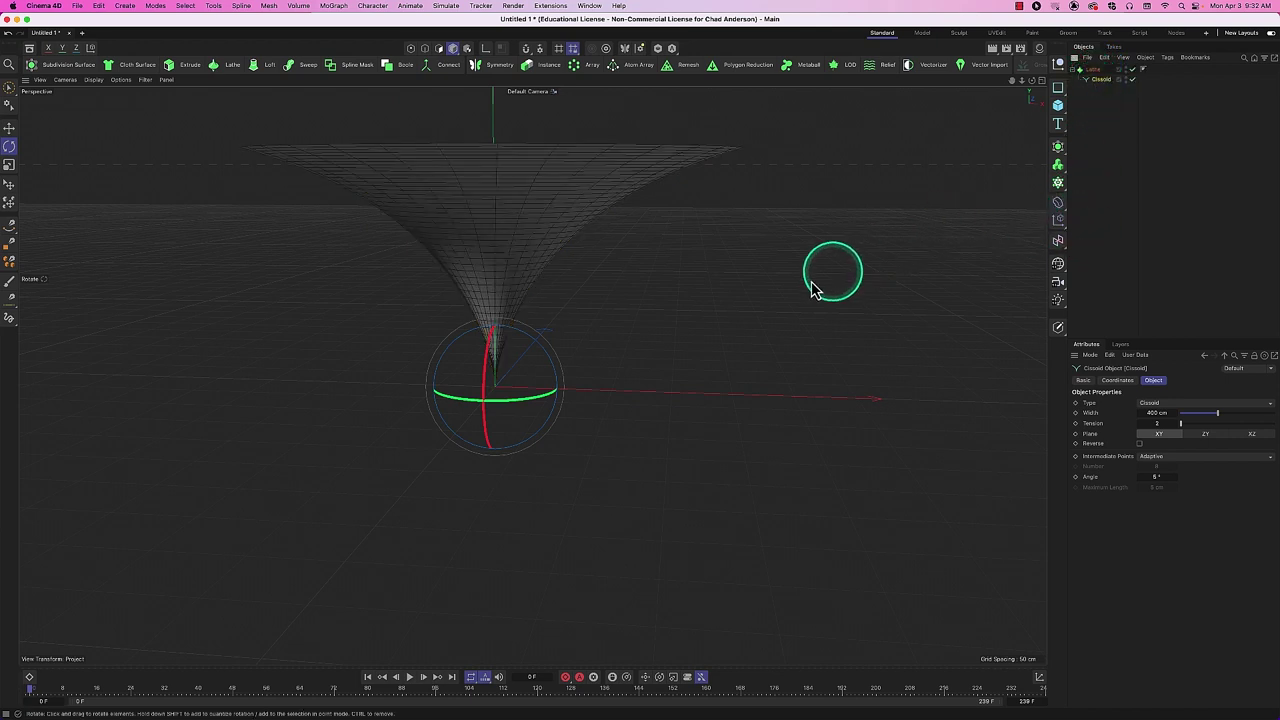
Set the Cissoid spline's width to 334 cm, raise its tension, and change its type to Strophoid.
left_click_drag(737, 297, 697, 323, "alt")
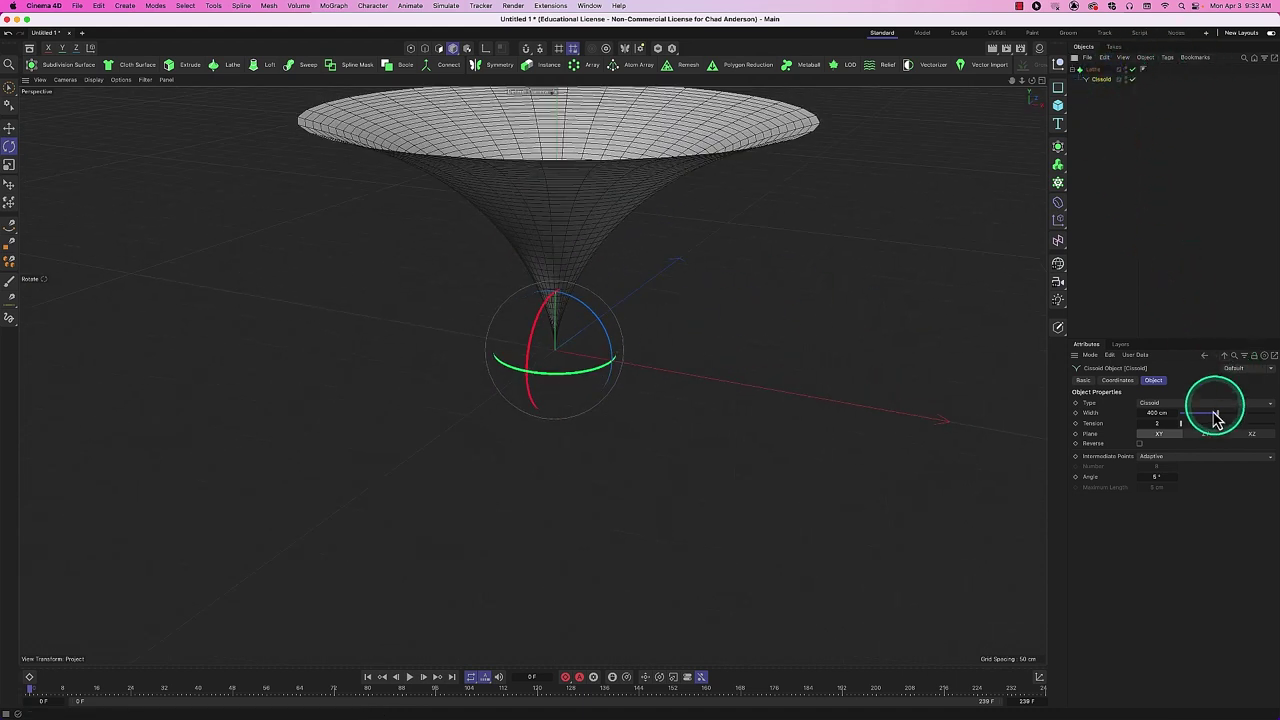
left_click_drag(1219, 420, 1190, 432)
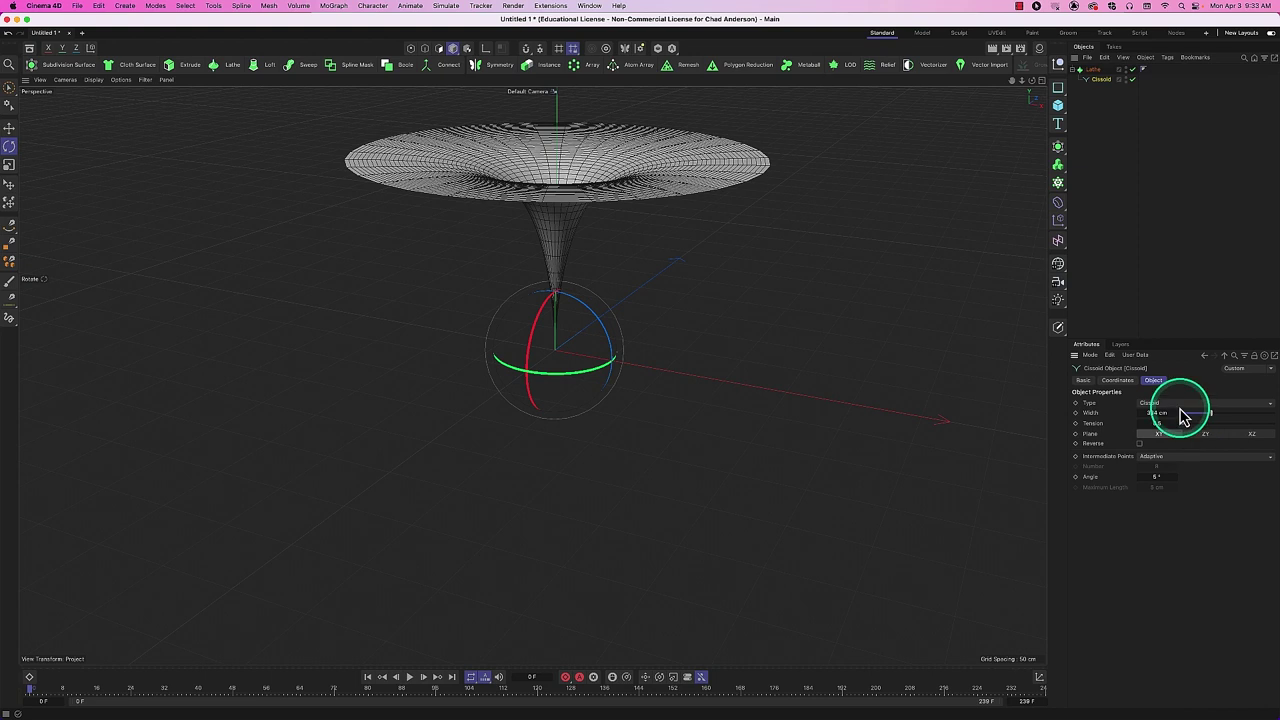
left_click(1180, 403)
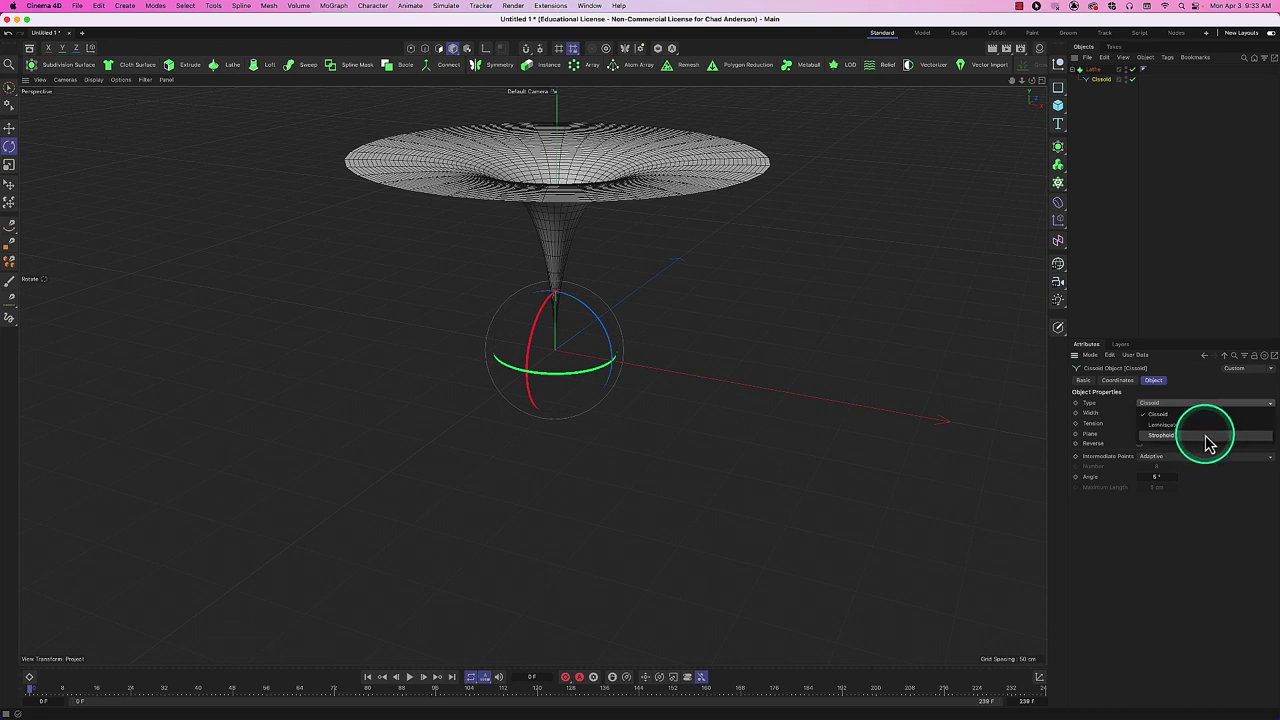
left_click(1207, 436)
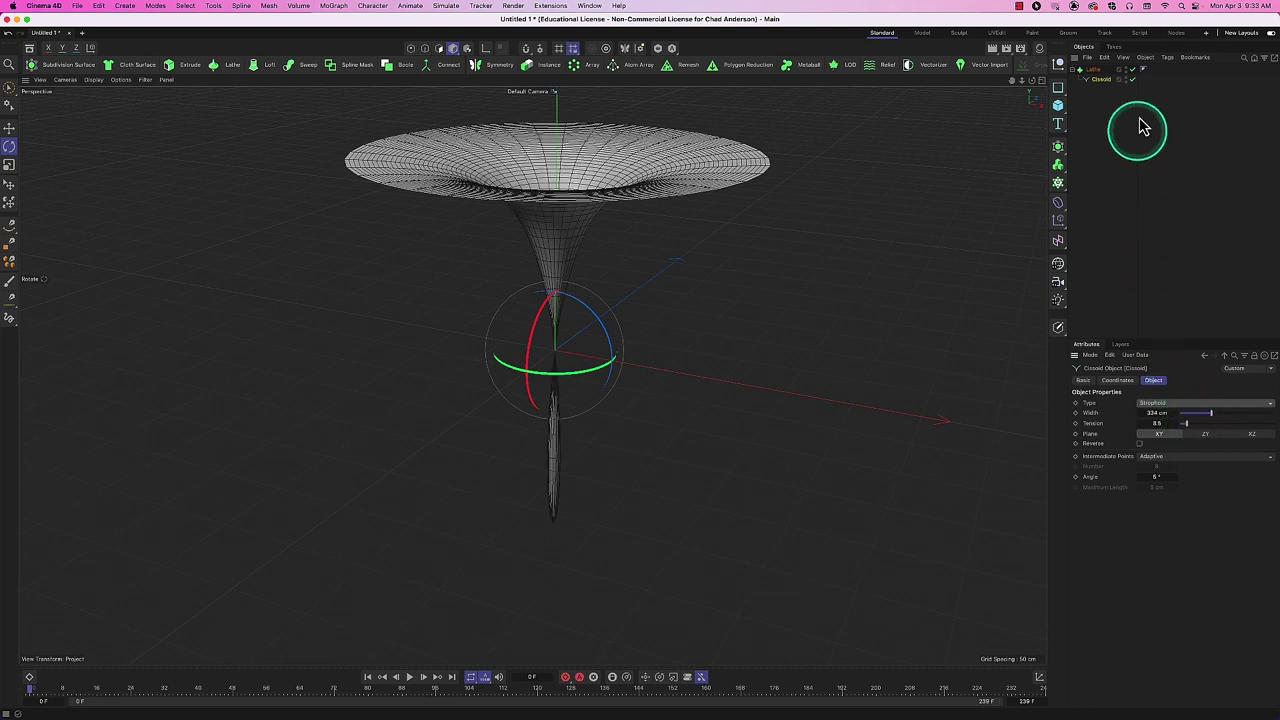
Disable the Lathe, change the Cissoid's type to Lemniscate, and toggle the Lathe to compare the profile with its swept ring.
left_click(1133, 69)
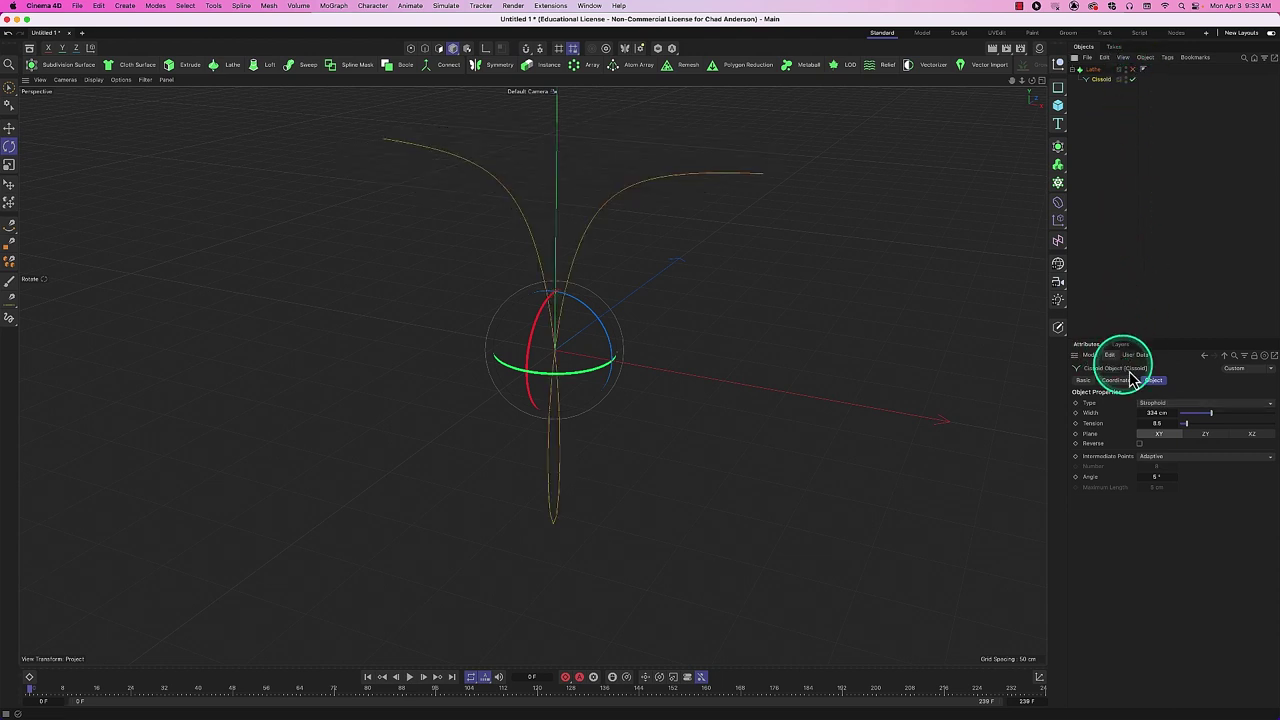
left_click(1168, 402)
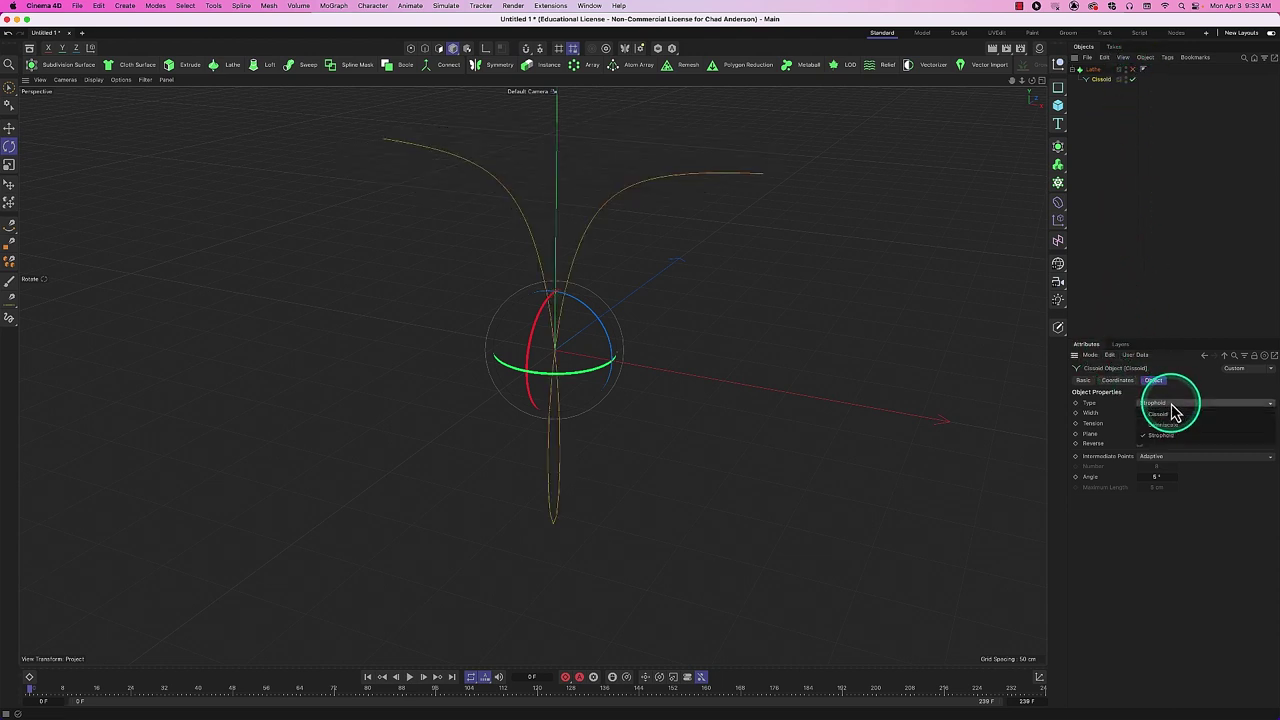
left_click(1164, 424)
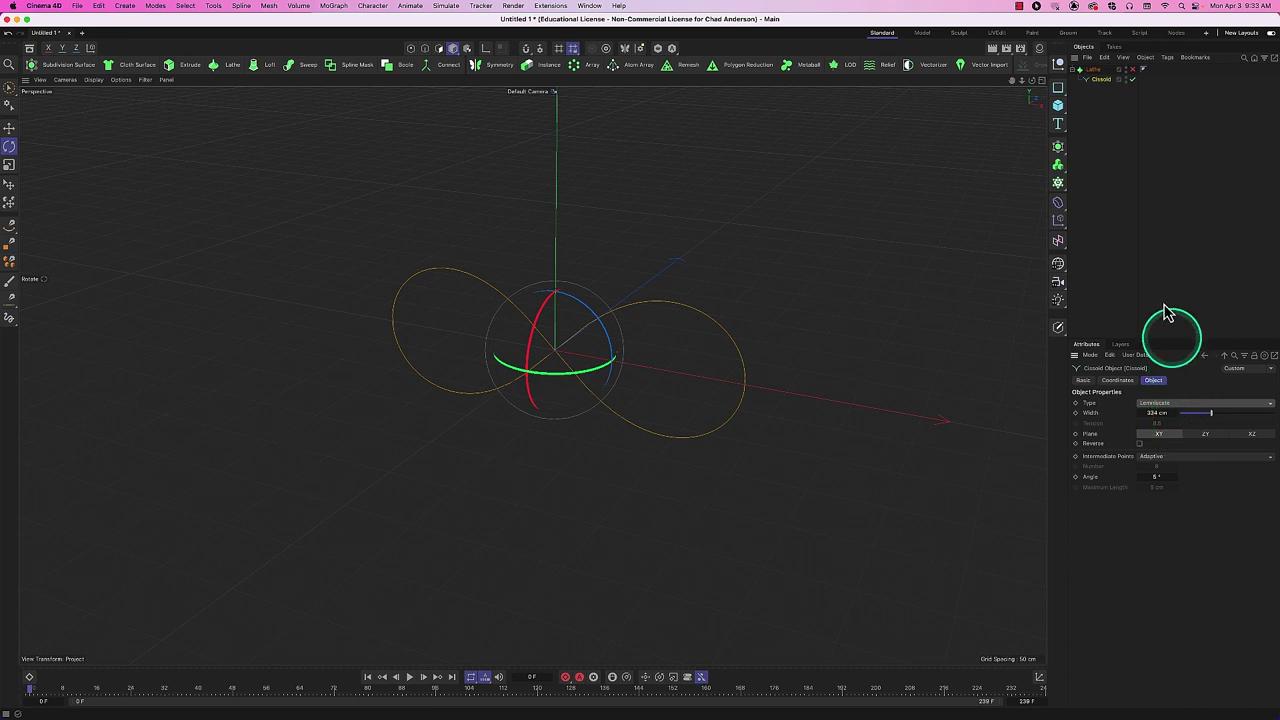
left_click(1134, 70)
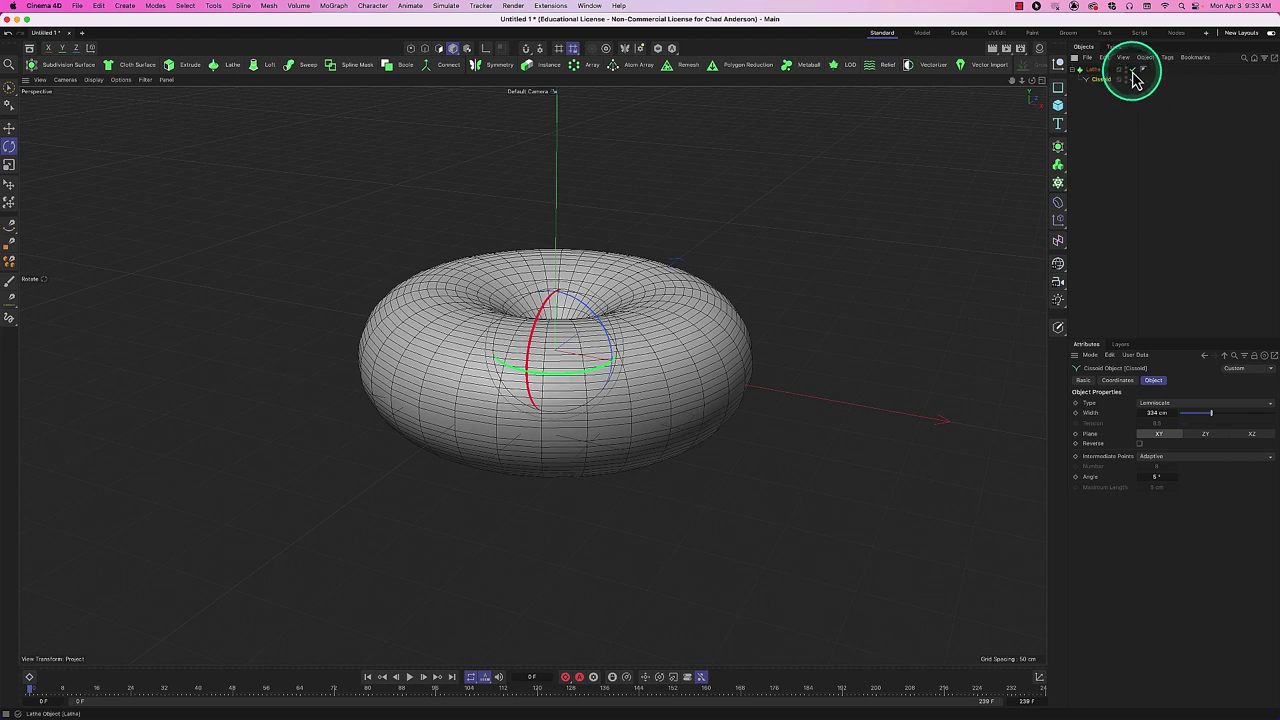
left_click(1133, 72)
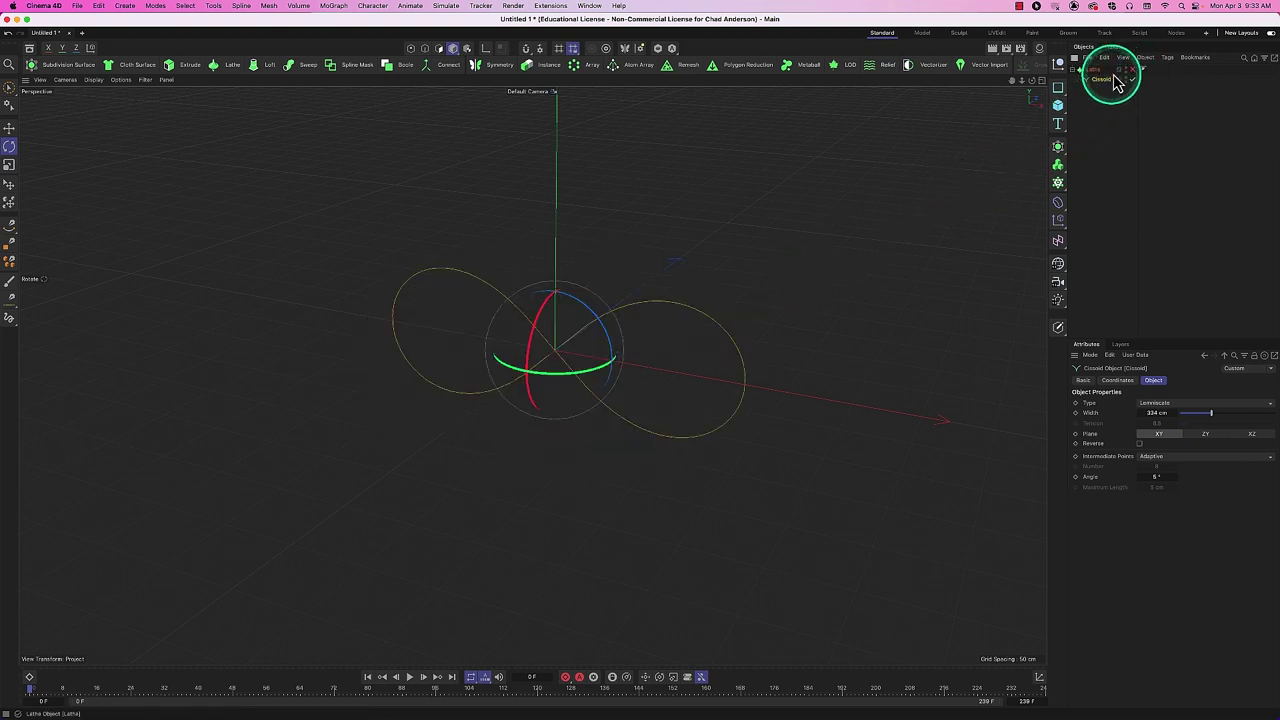
left_click(1132, 72)
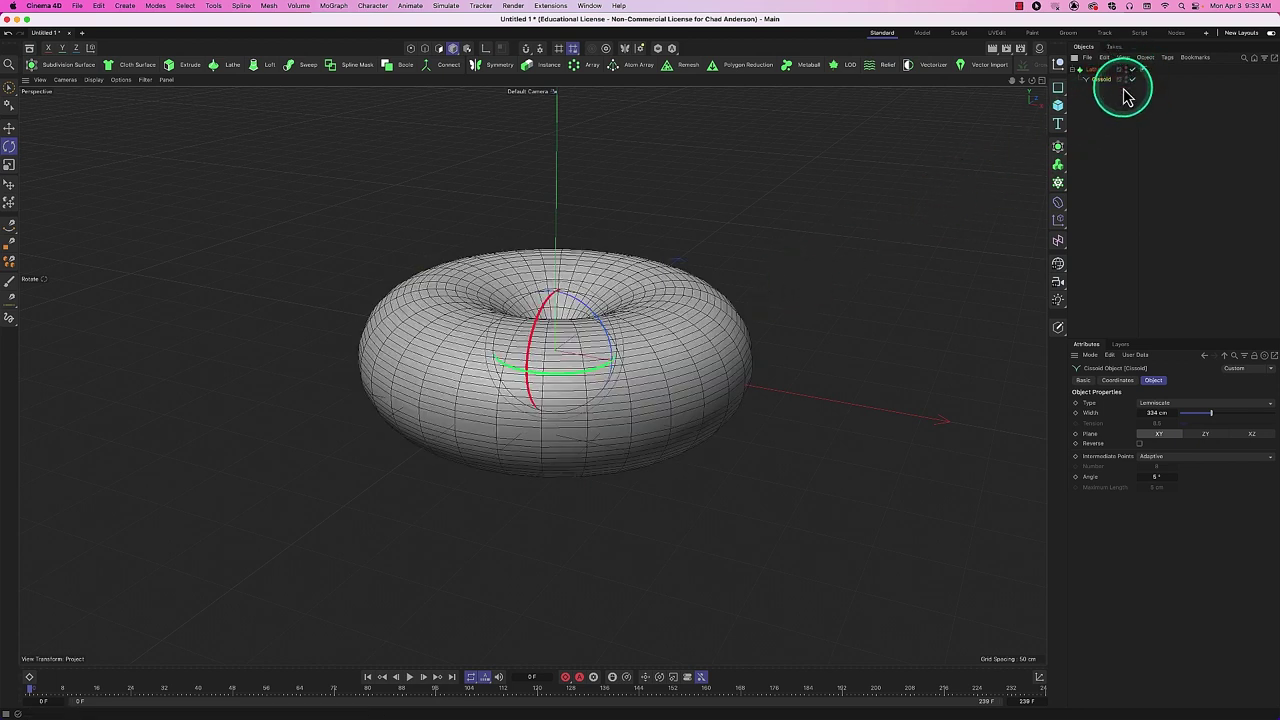
left_click_drag(705, 285, 680, 331, "alt")
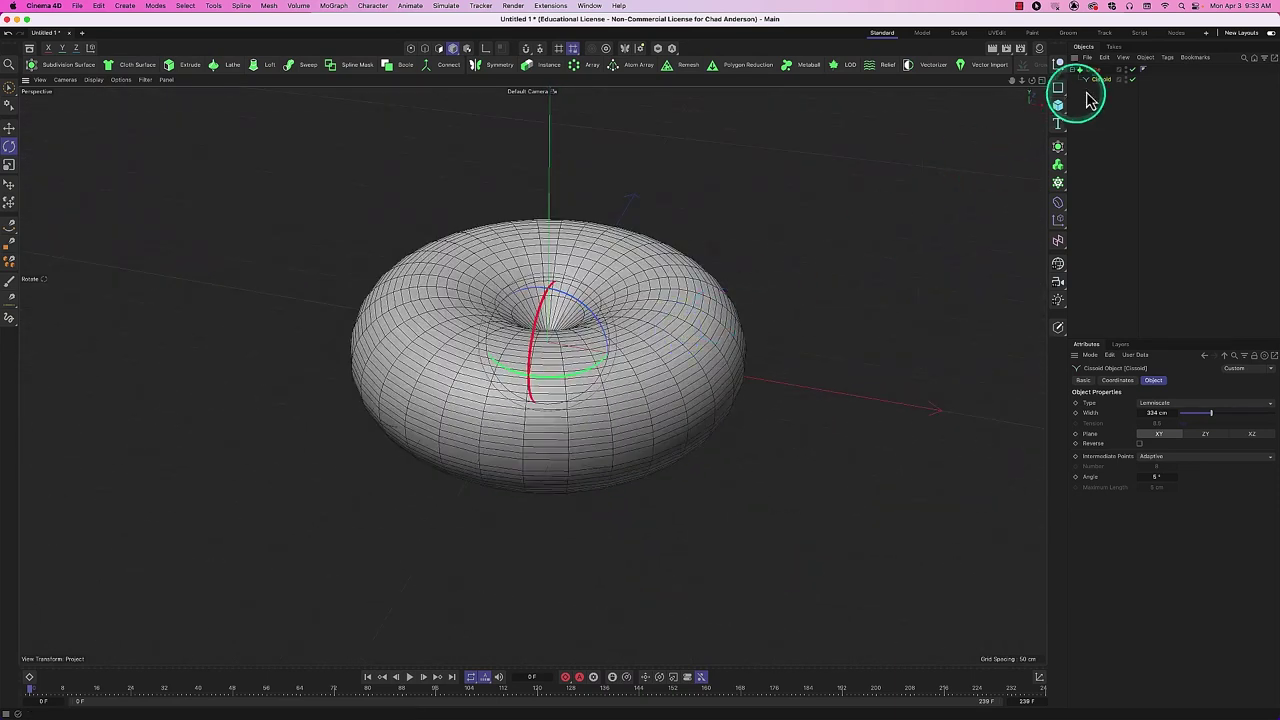
Delete the Cissoid, add a Star spline as the Lathe's child, and re-enable the Lathe with a viewport render.
left_click(1133, 70)
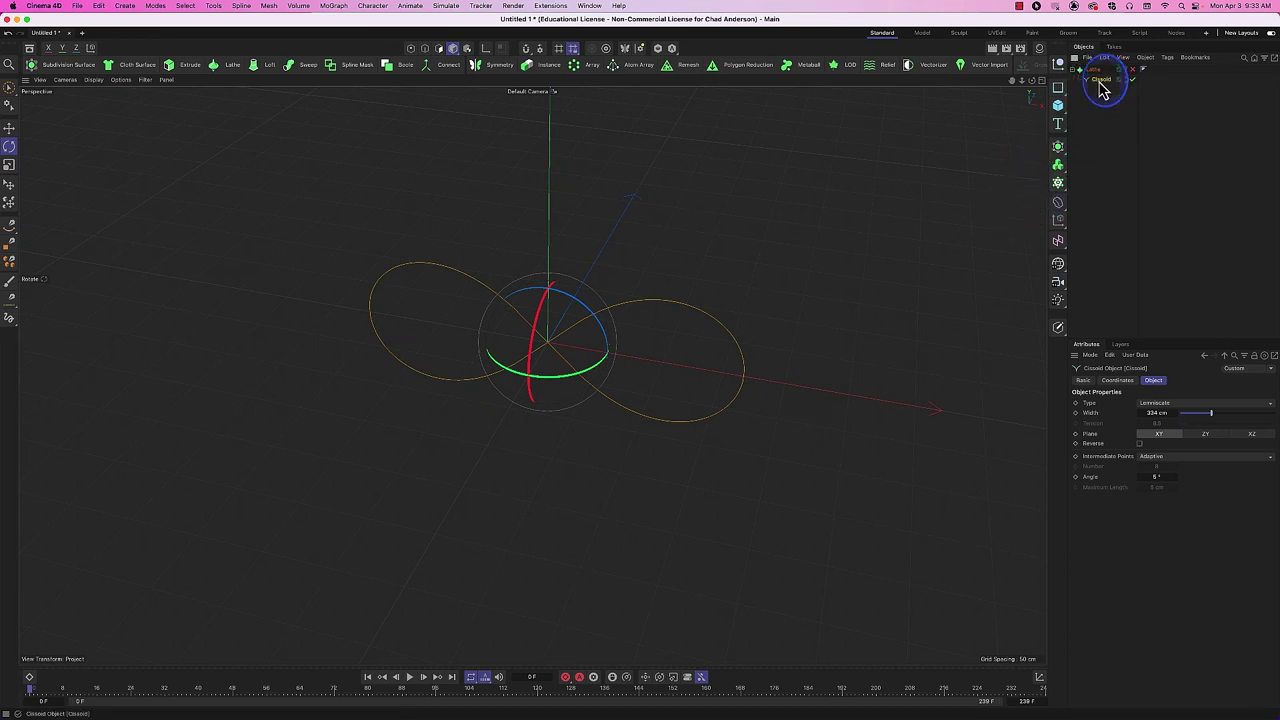
left_click(1101, 88)
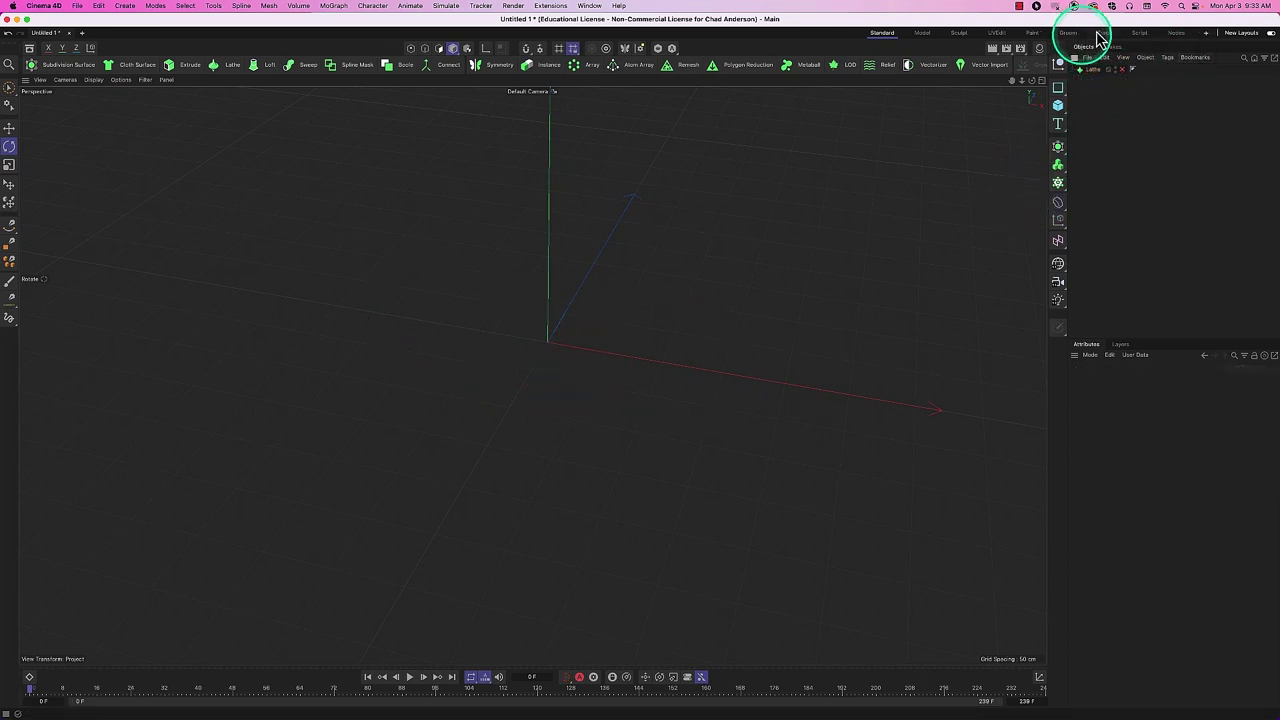
left_click_drag(1058, 87, 1112, 218)
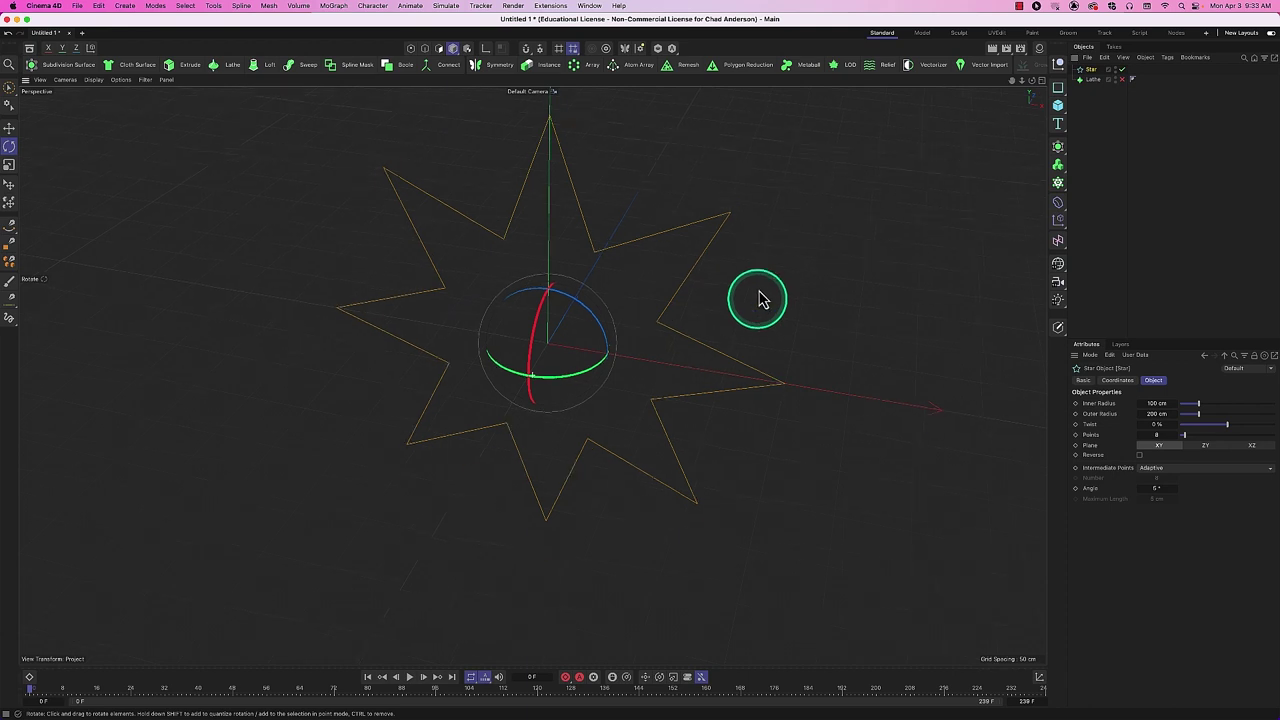
left_click_drag(758, 298, 754, 277, "alt")
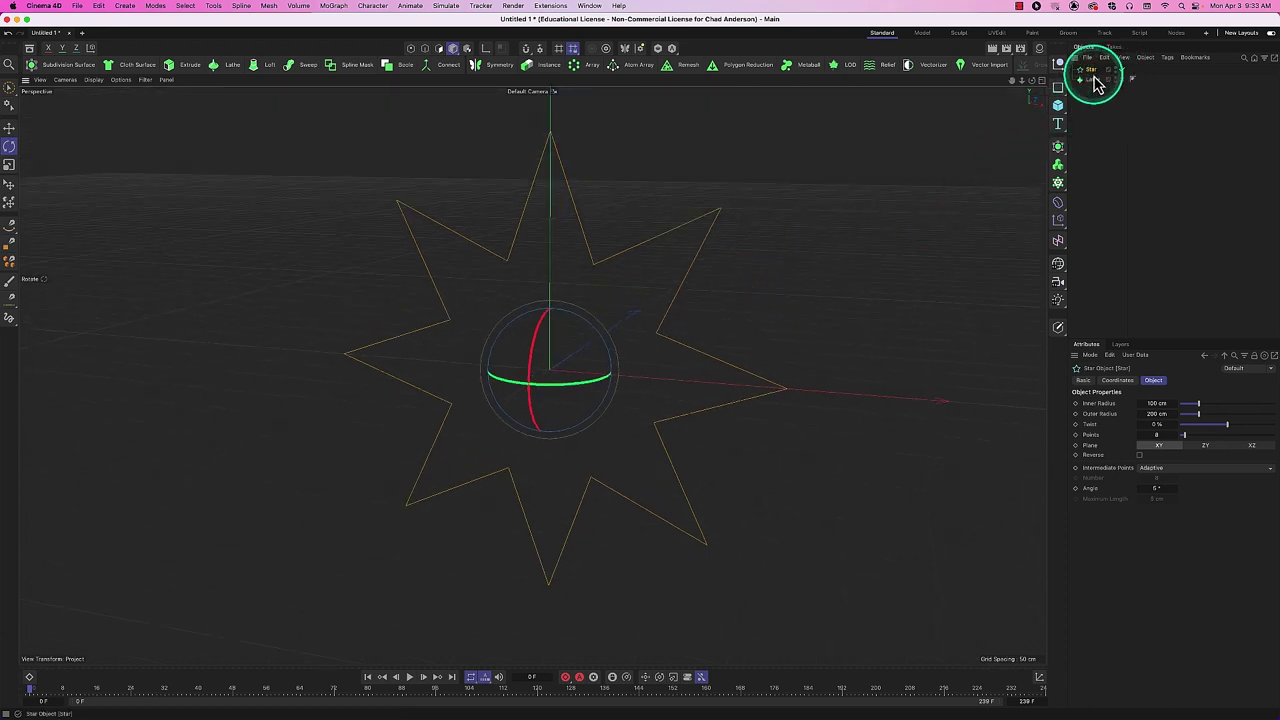
left_click_drag(1095, 85, 1122, 72)
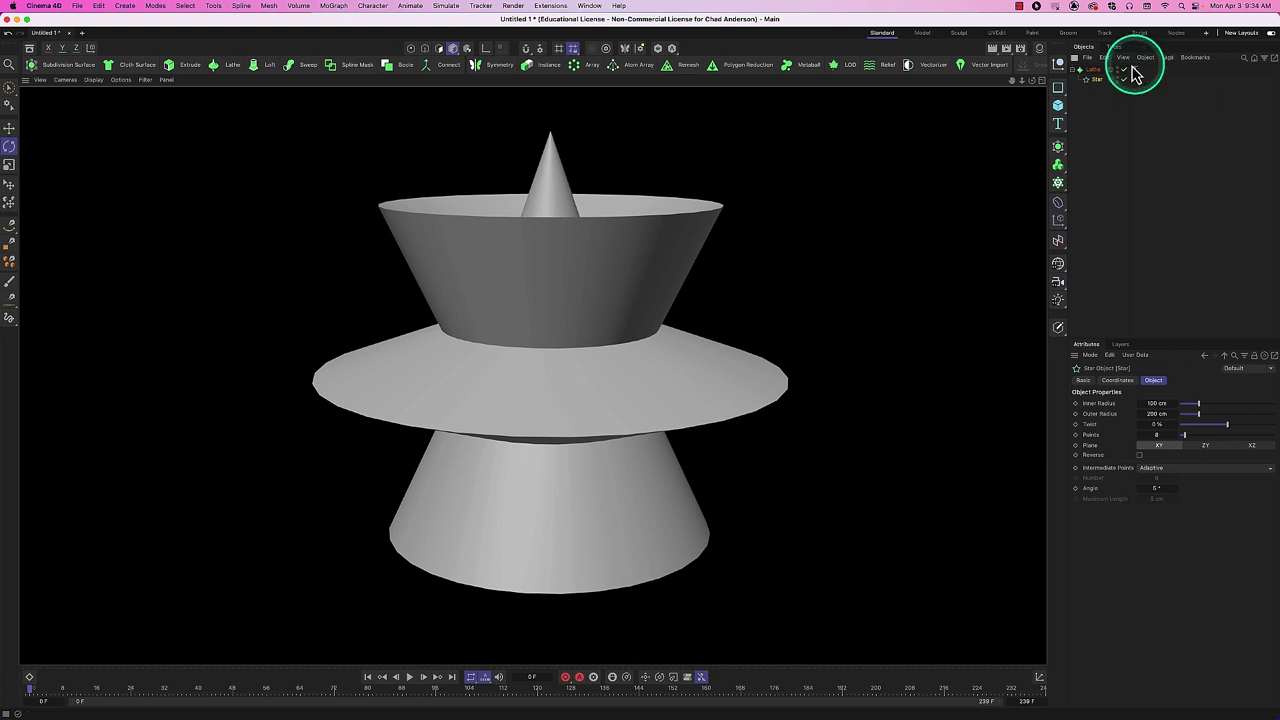
Set the Lathe's subdivision to 48 and render the viewport again.
left_click(1095, 69)
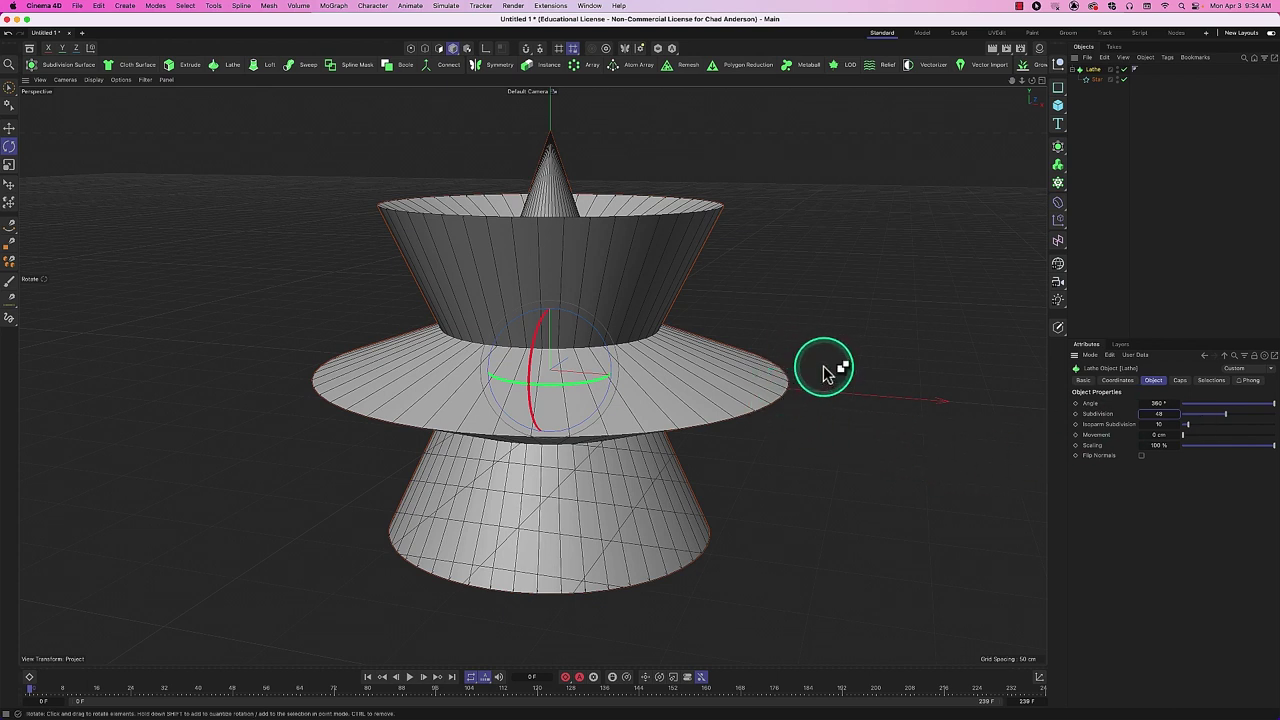
key("super+r")
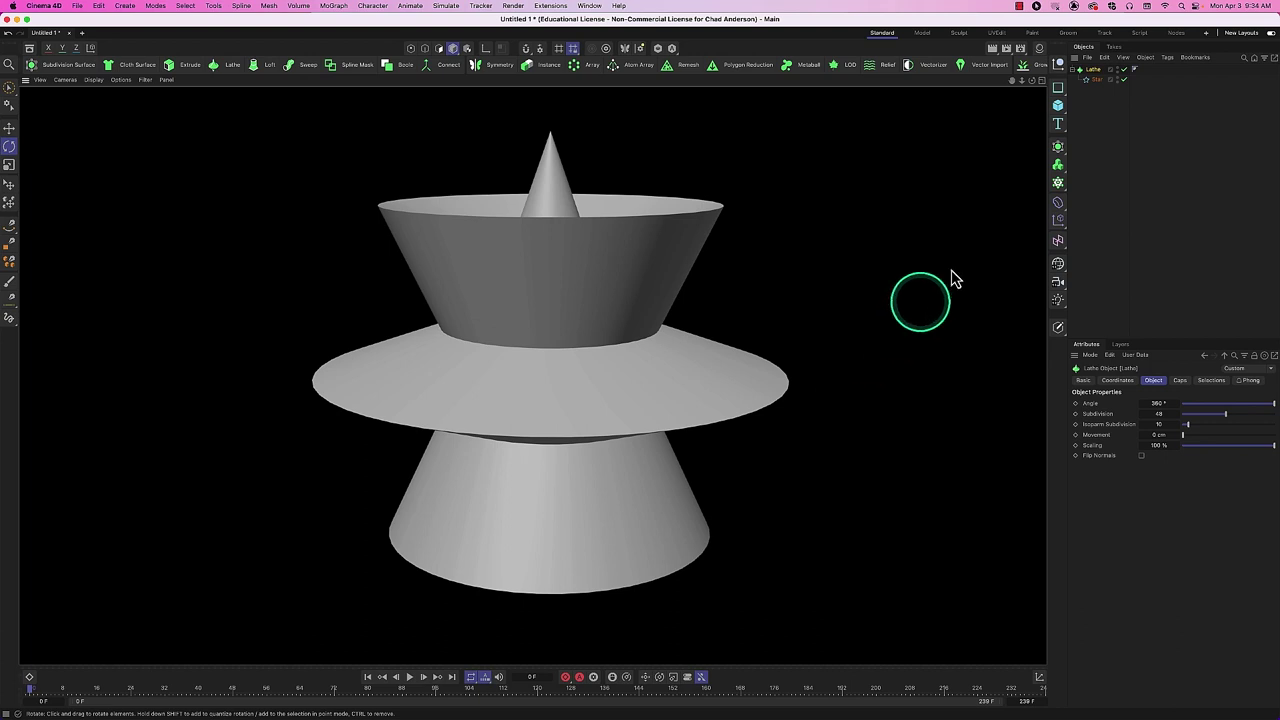
left_click(1096, 80)
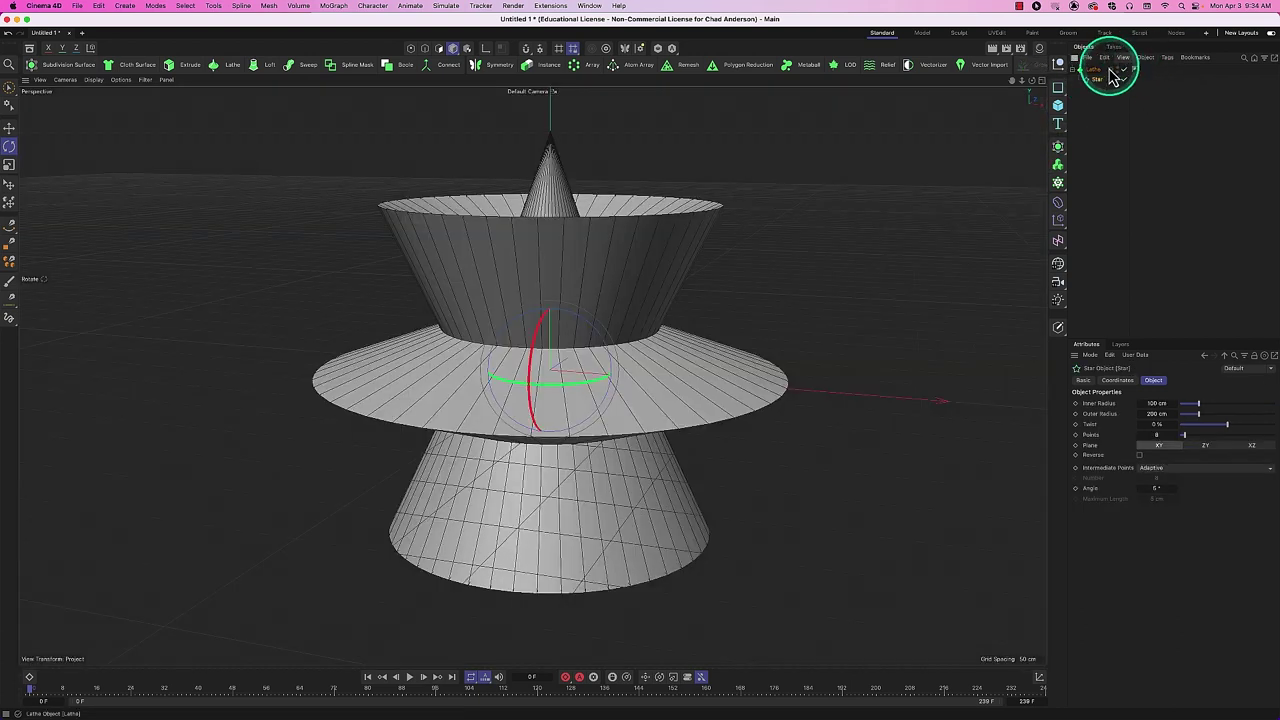
left_click(1094, 71)
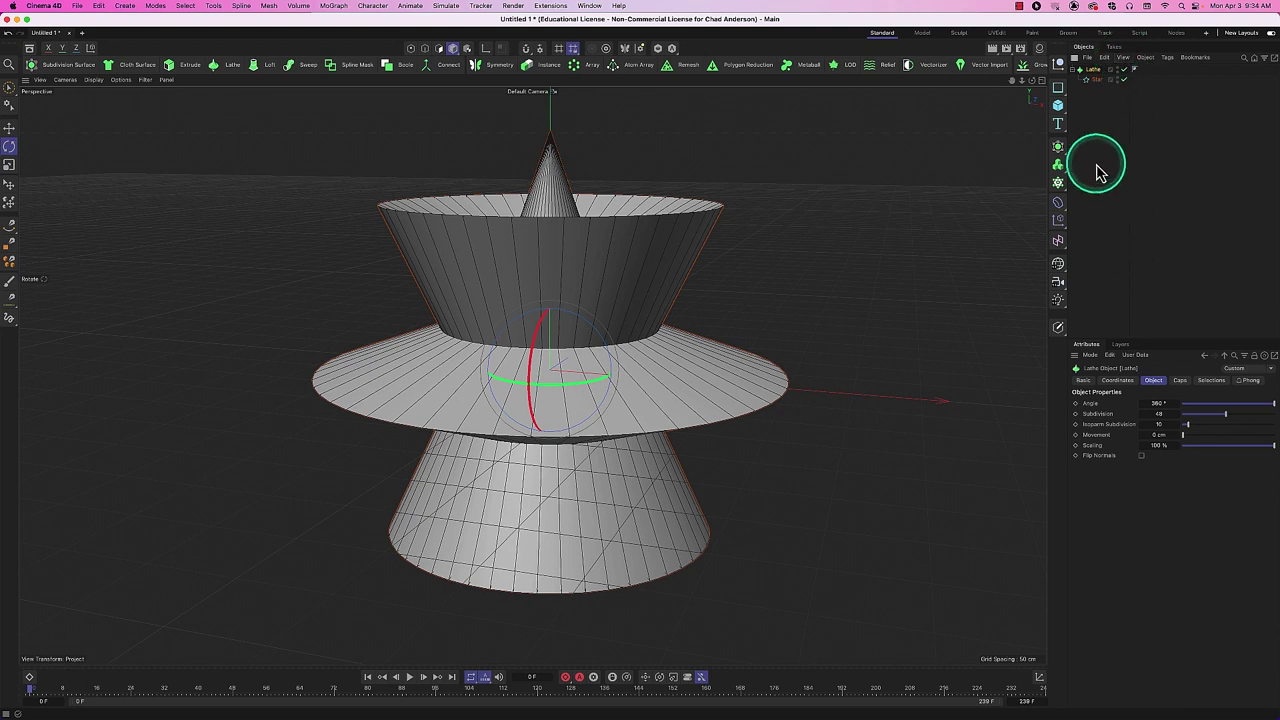
Delete the Star and add an Arc spline as the Lathe's child to form a dome.
left_click_drag(1096, 79, 1102, 80)
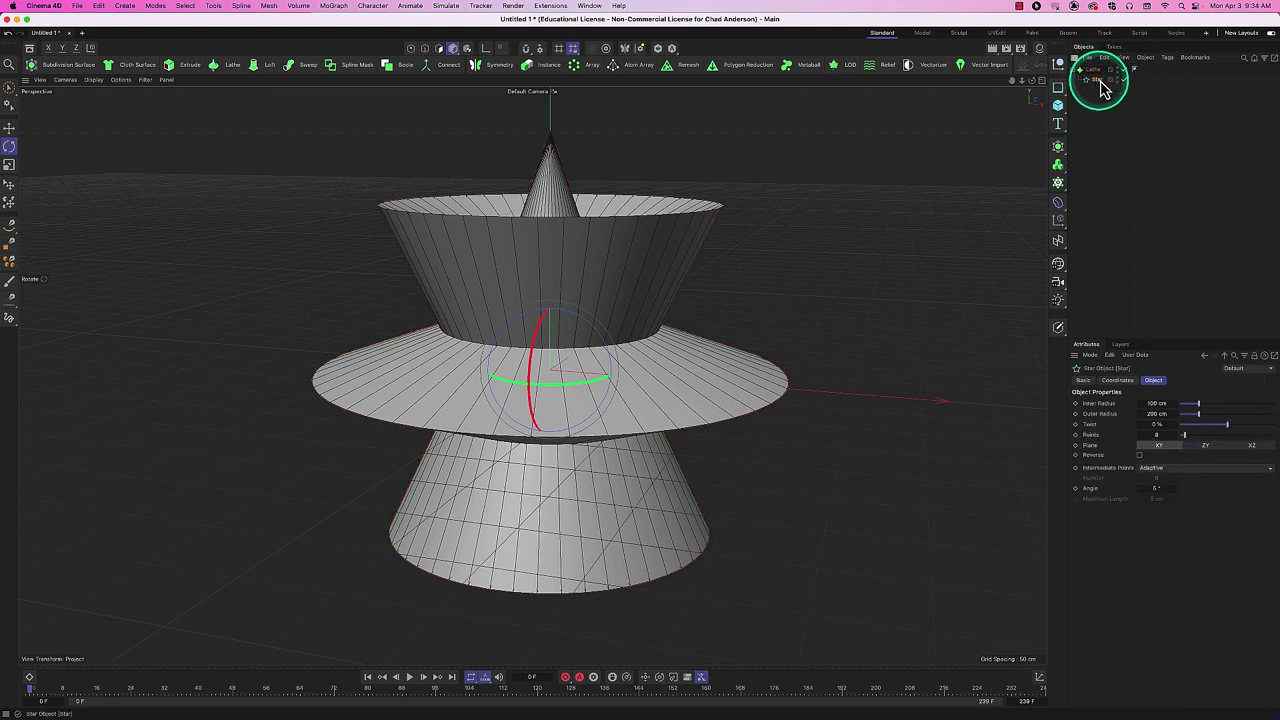
key("Delete")
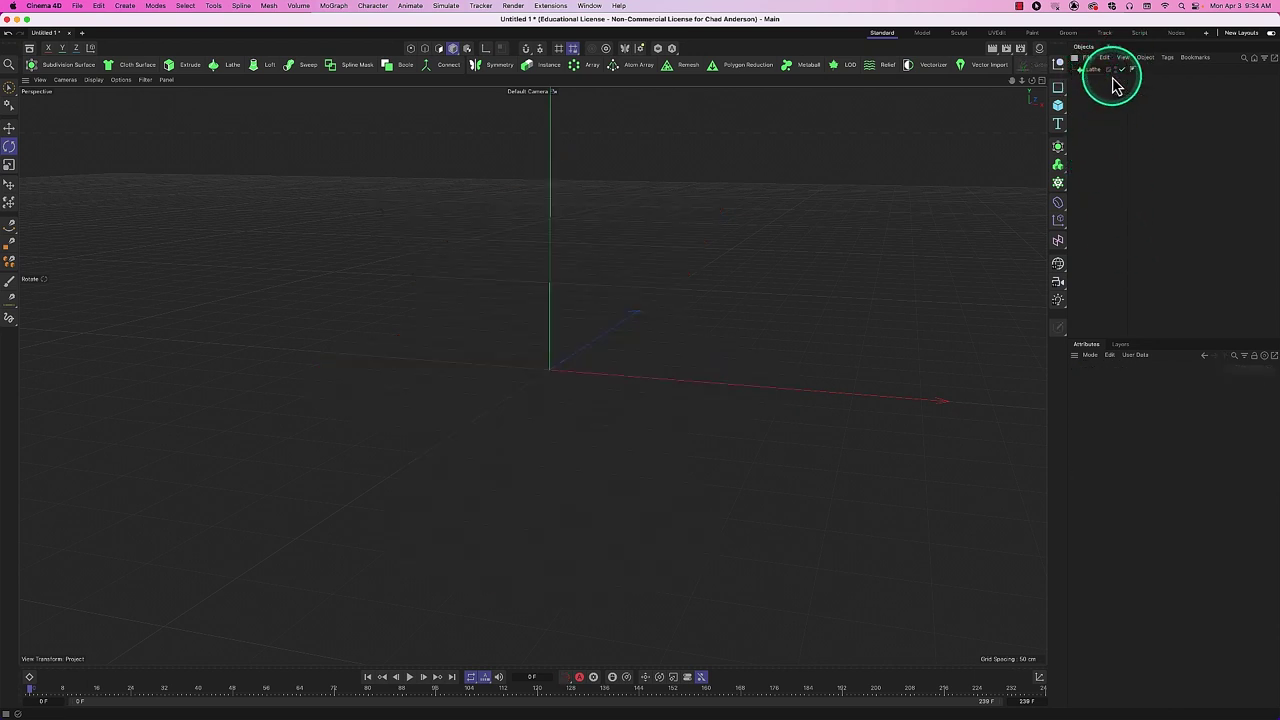
left_click_drag(1058, 87, 1095, 86)
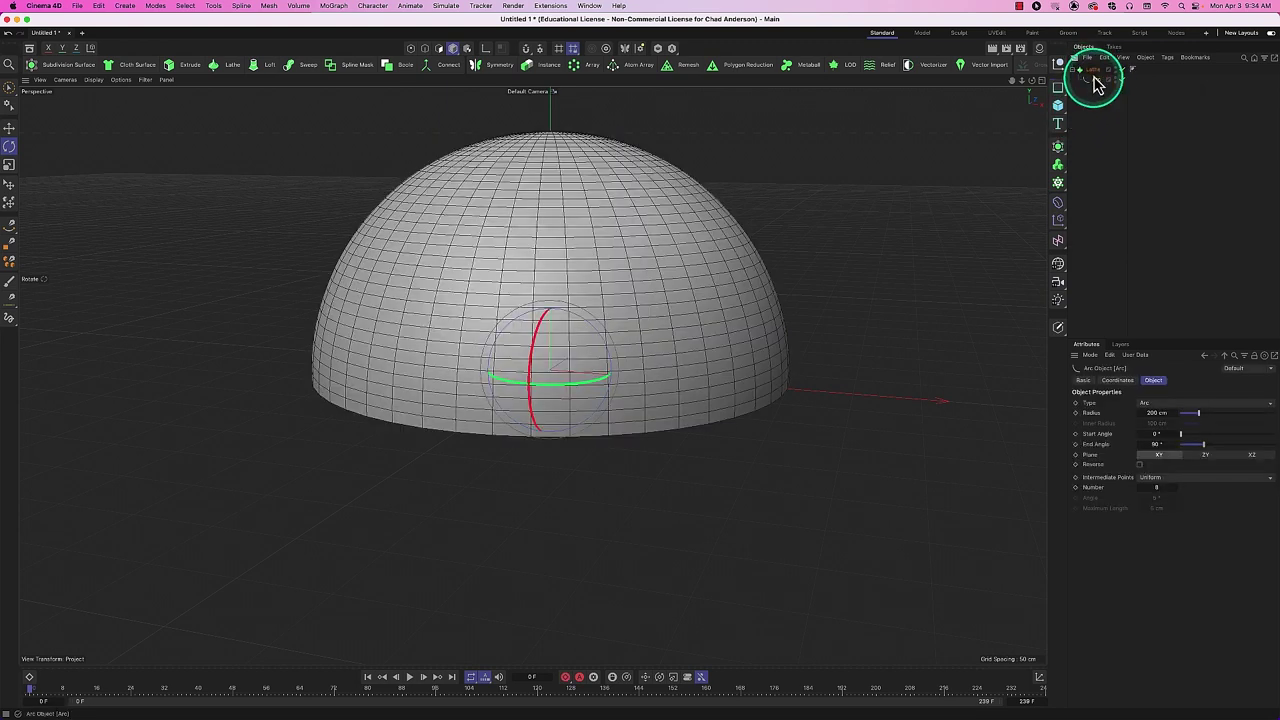
Give the Lathe's caps a Round bevel with a size of 18.43 cm.
left_click(1097, 69)
left_click(1180, 383)
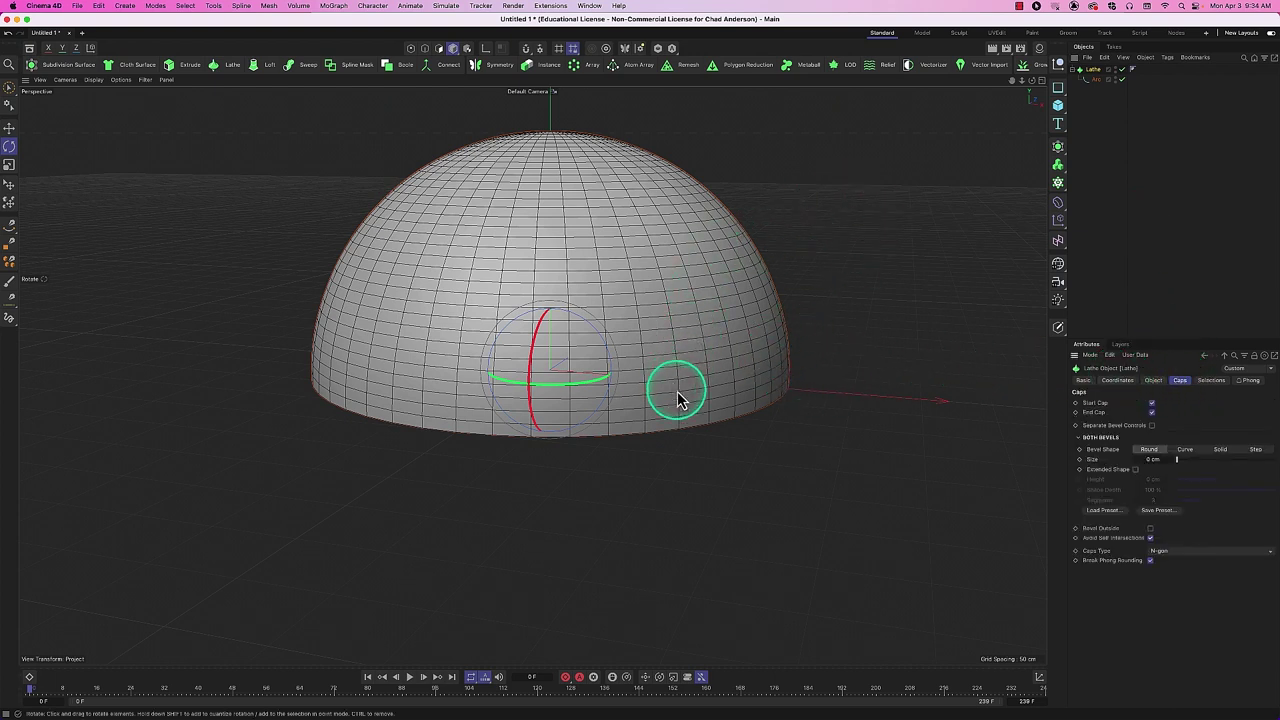
left_click_drag(678, 400, 716, 382, "alt")
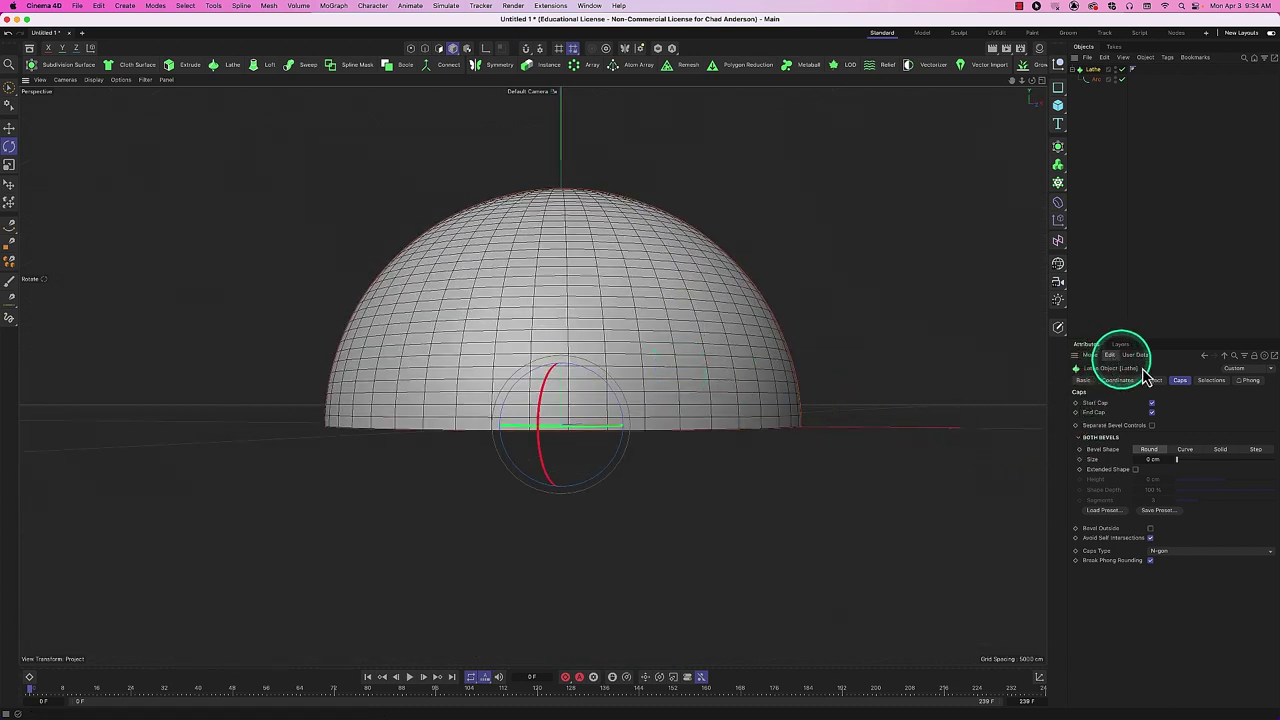
left_click(1150, 450)
left_click_drag(1186, 460, 1181, 460)
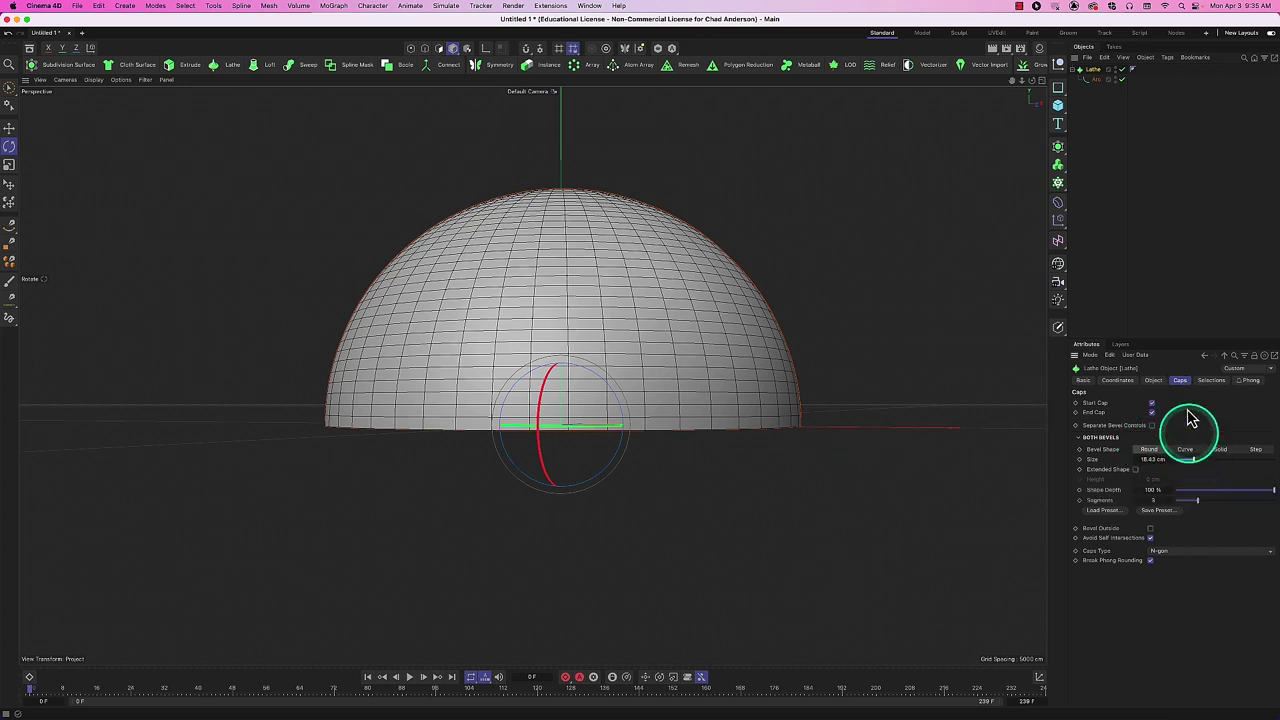
Delete the Arc and add a Rectangle spline as the Lathe's child to form a cylinder.
left_click(1102, 80)
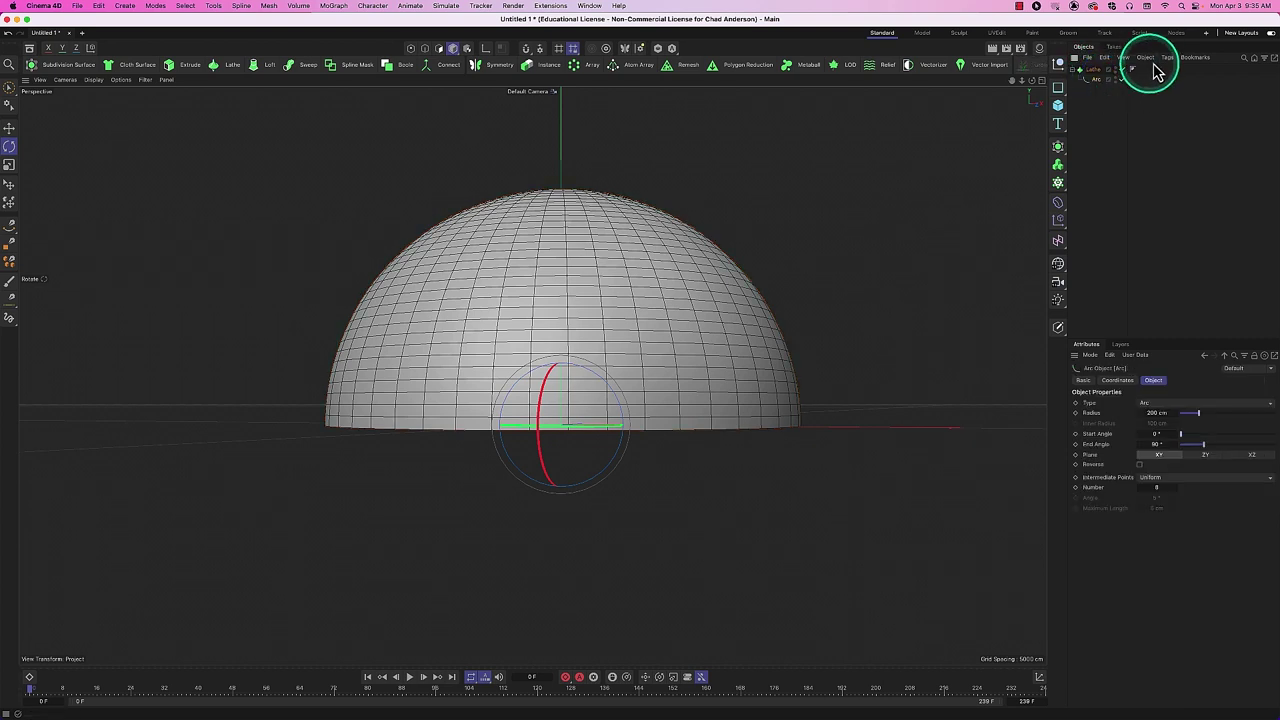
key("Delete")
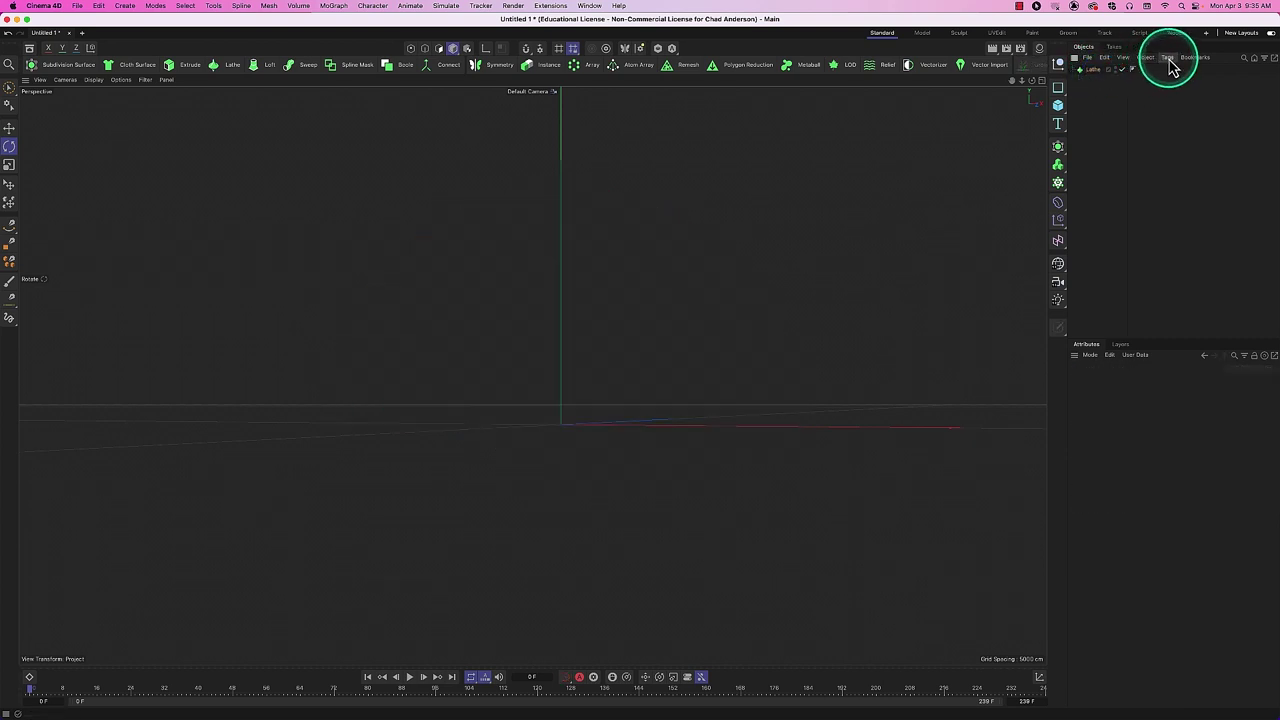
left_click(1058, 88)
left_click(1062, 92)
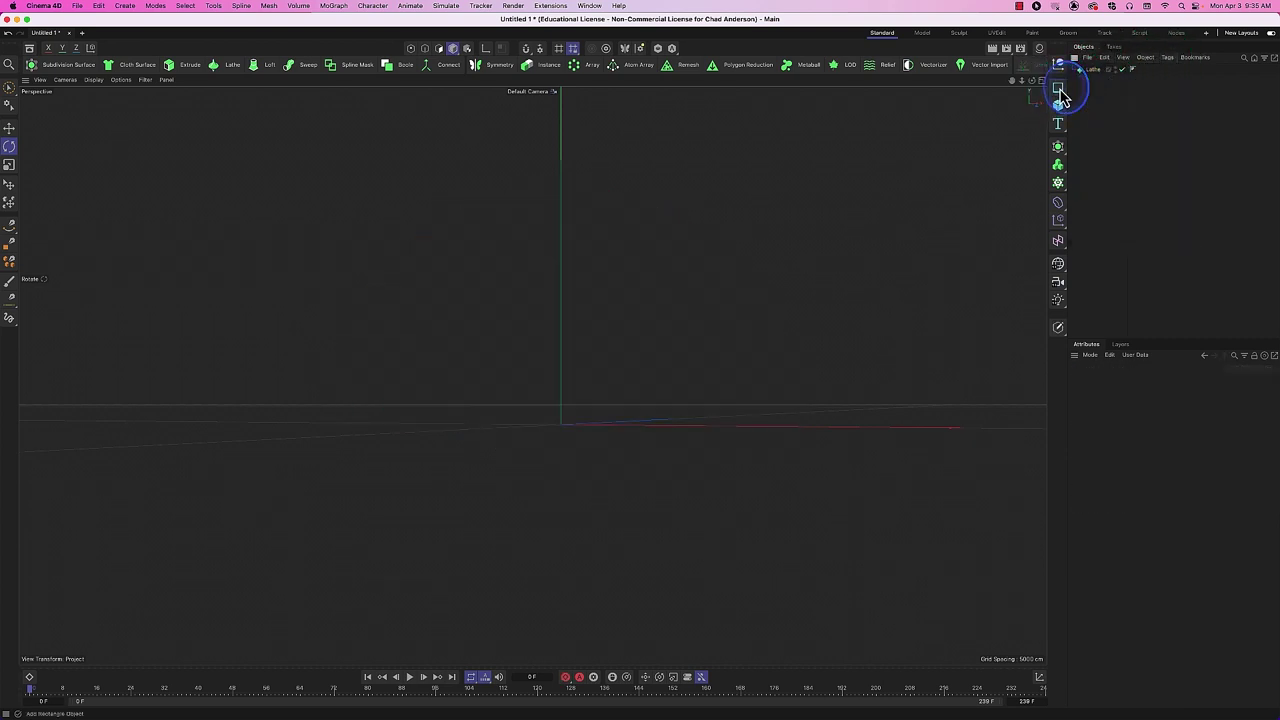
left_click(1060, 90)
left_click_drag(1097, 69, 1097, 80)
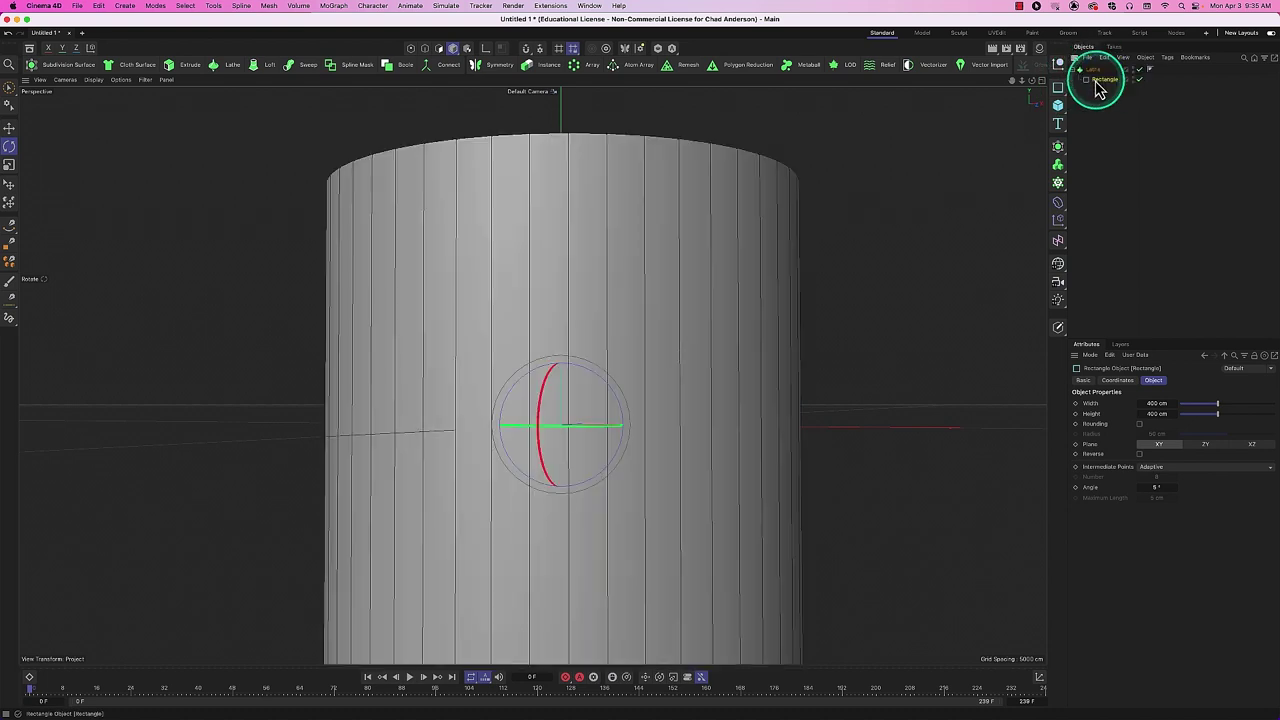
left_click_drag(646, 345, 646, 400, "alt")
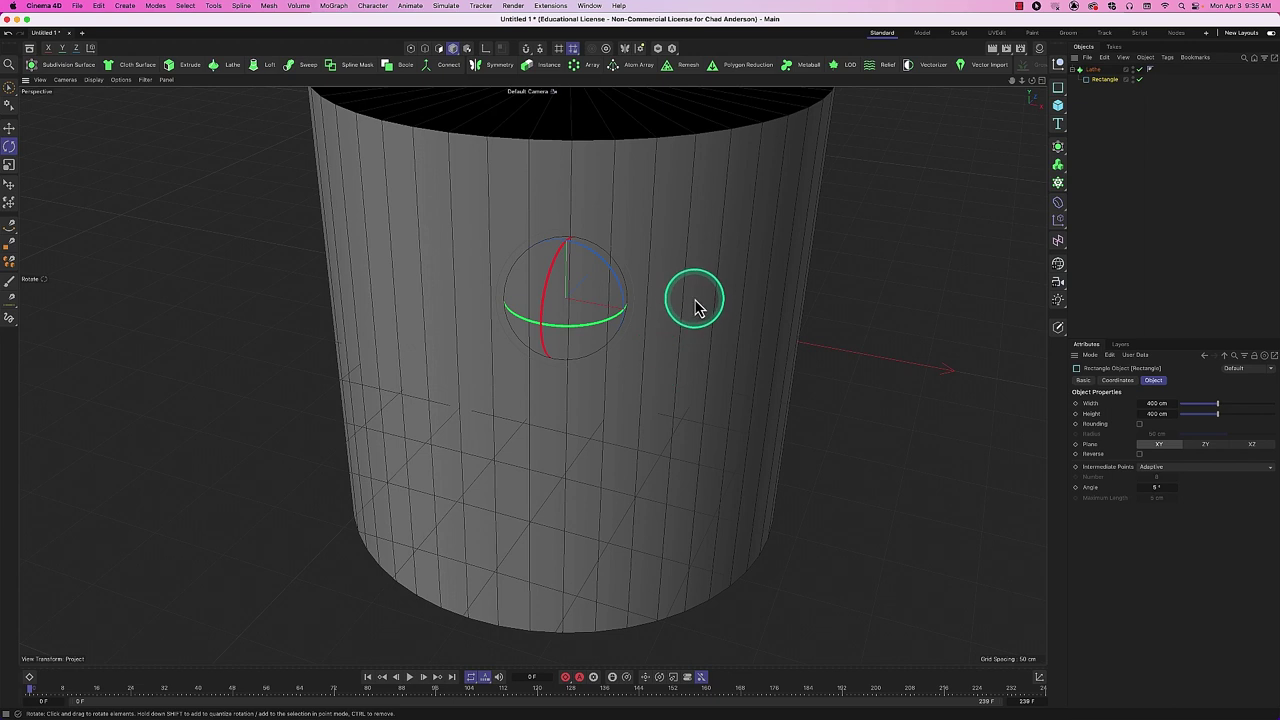
right_click_drag(694, 309, 706, 477, "alt")
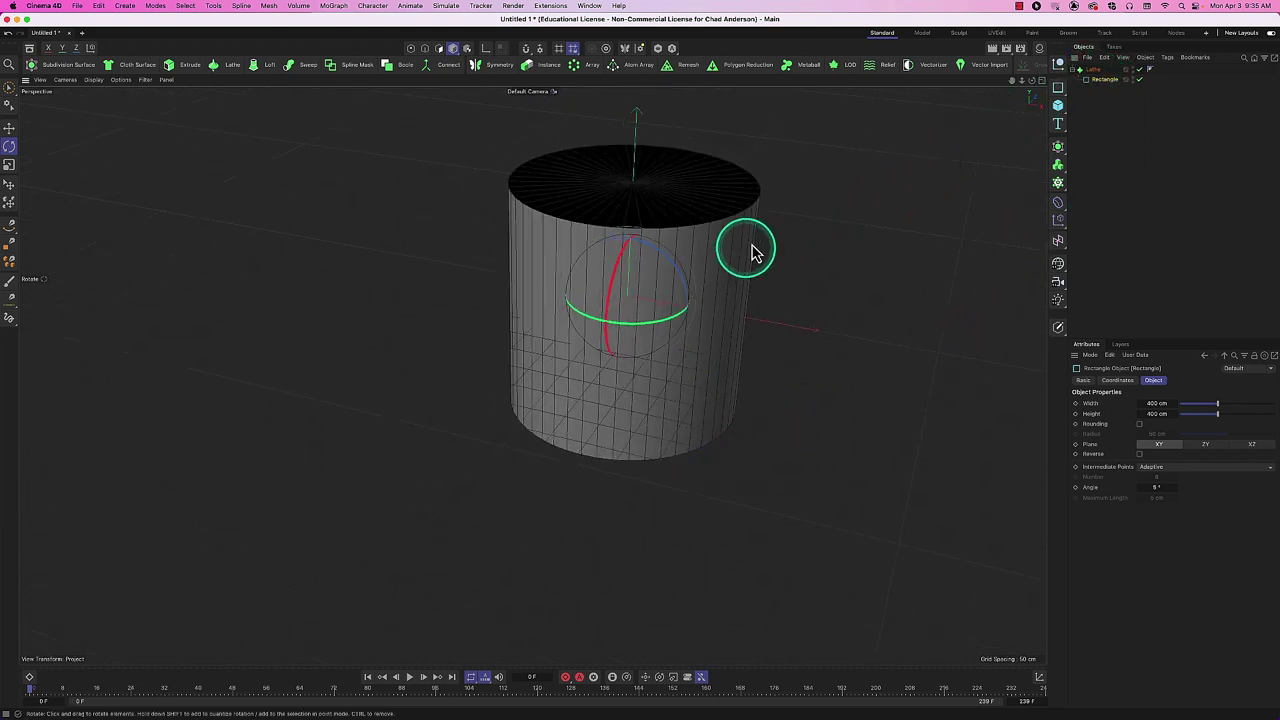
Turn off the Lathe's Start Cap, and switch its End Cap off and on again.
left_click(1093, 69)
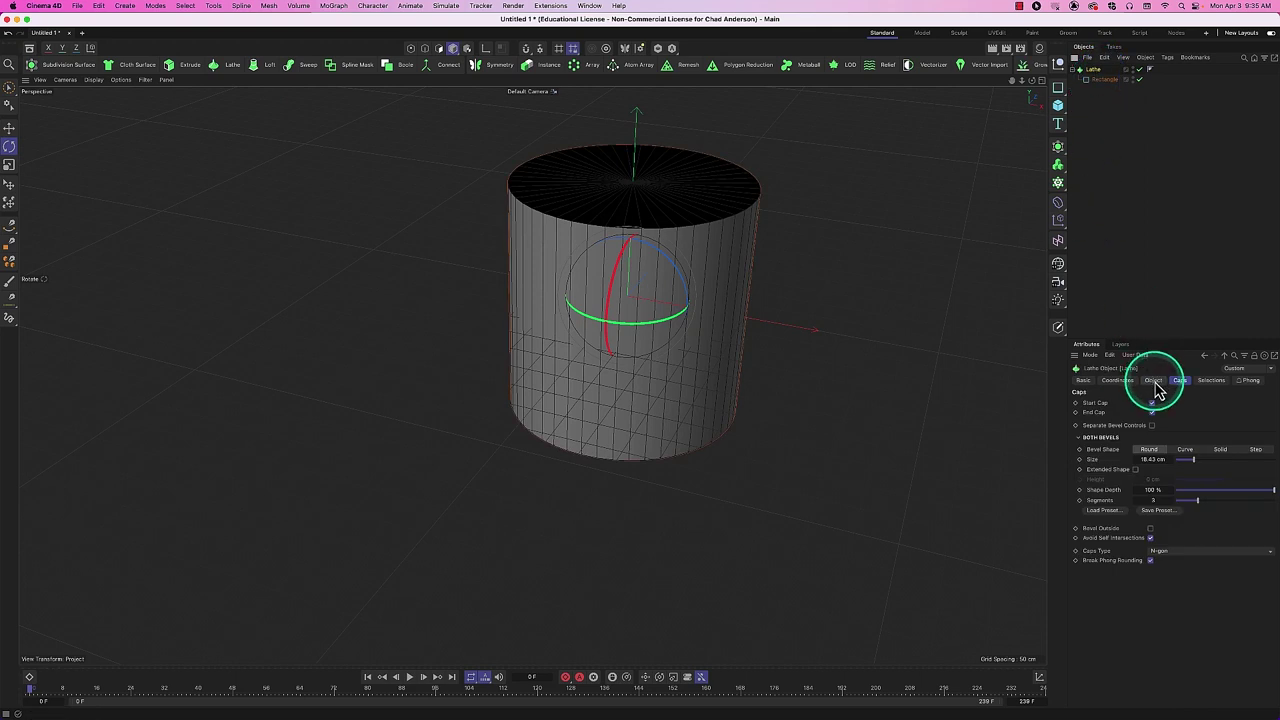
left_click(1153, 426)
left_click(1151, 403)
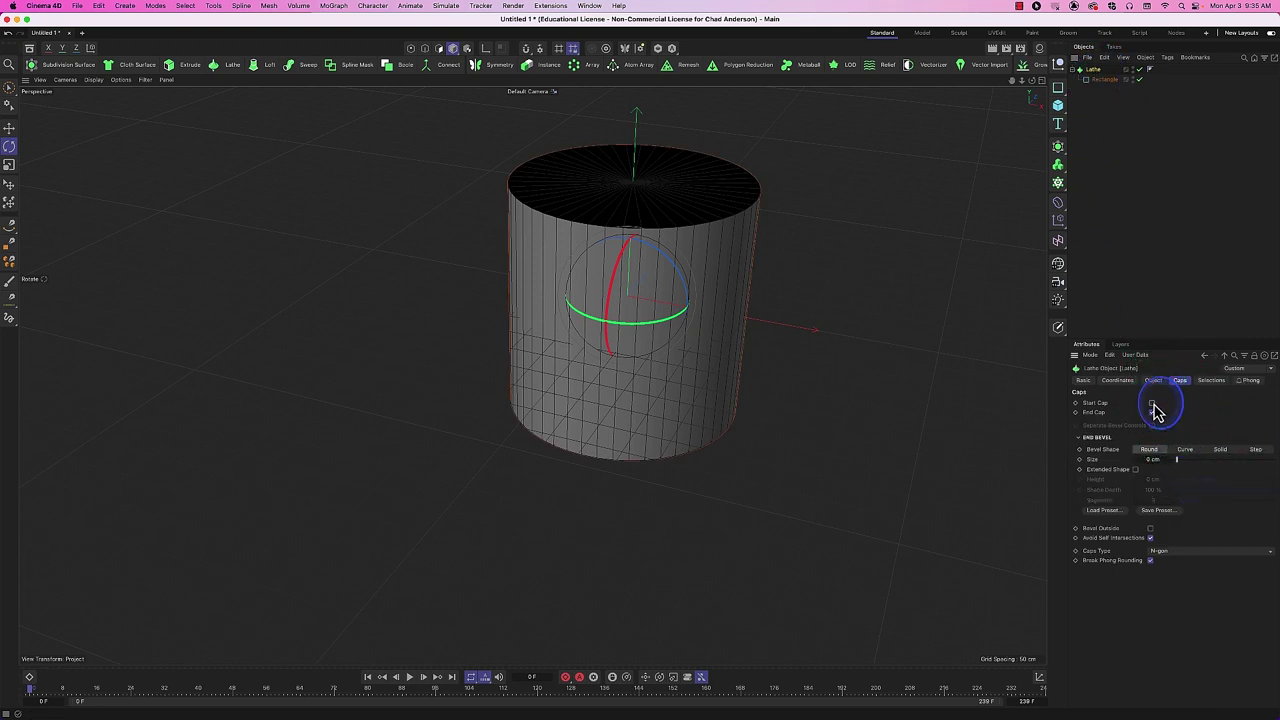
left_click(1153, 413)
left_click(1153, 413)
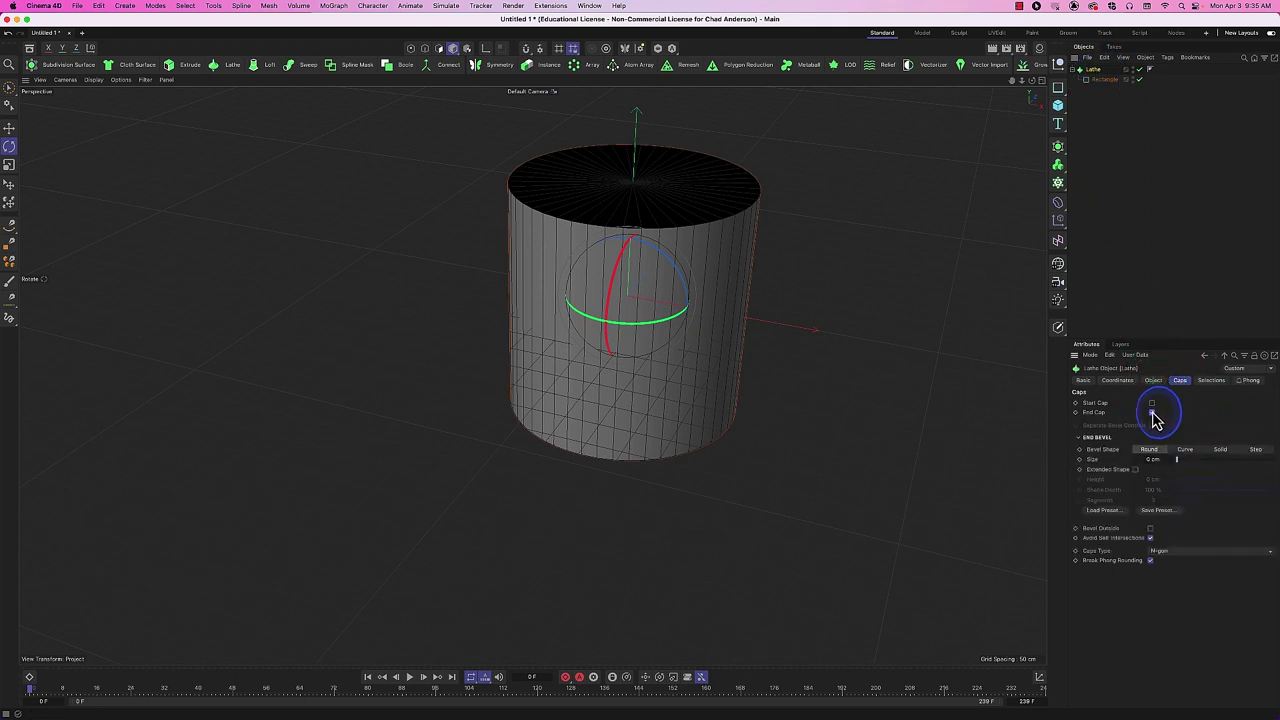
Turn the Lathe's Start Cap back on, and delete its Rectangle child spline.
left_click(1152, 403)
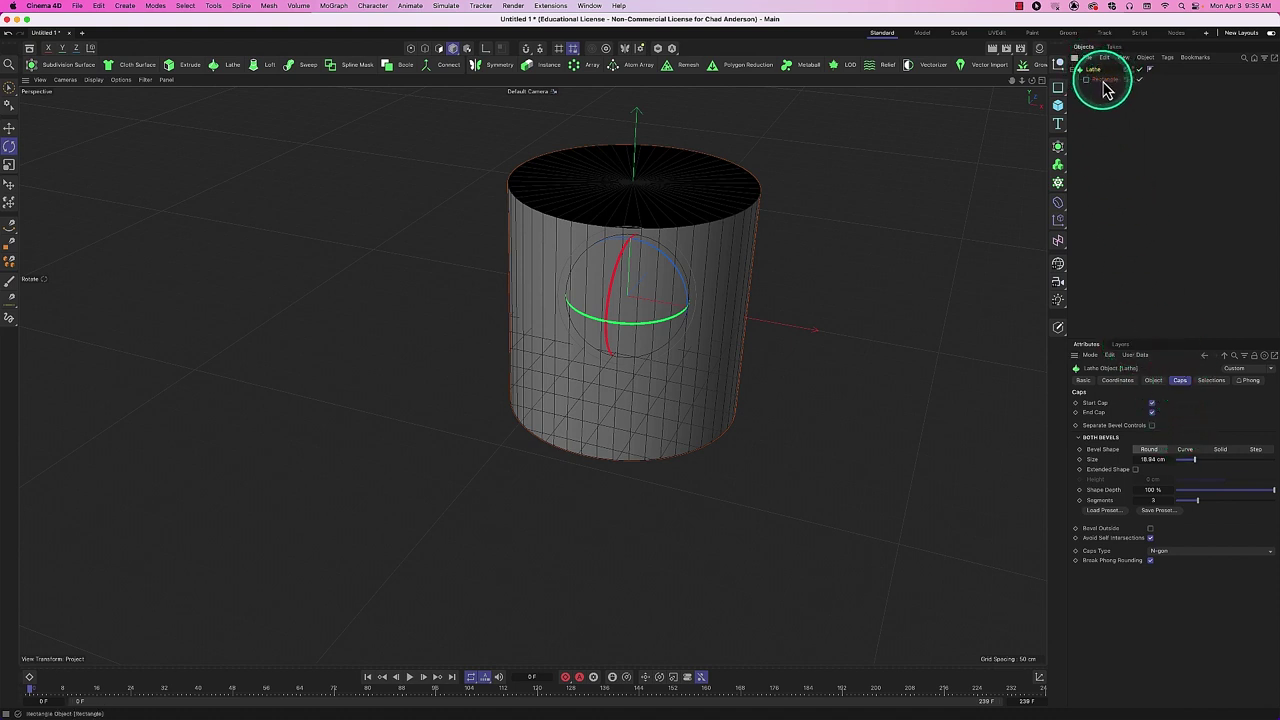
left_click(1105, 80)
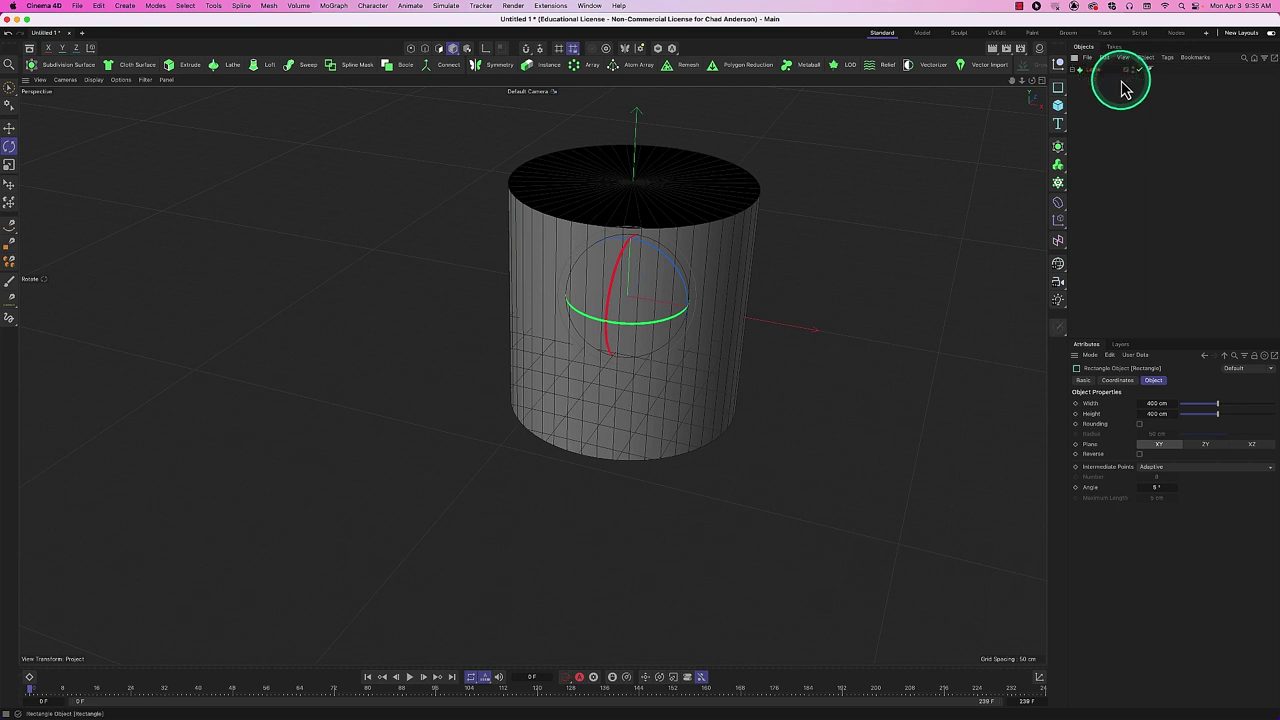
key("Delete")
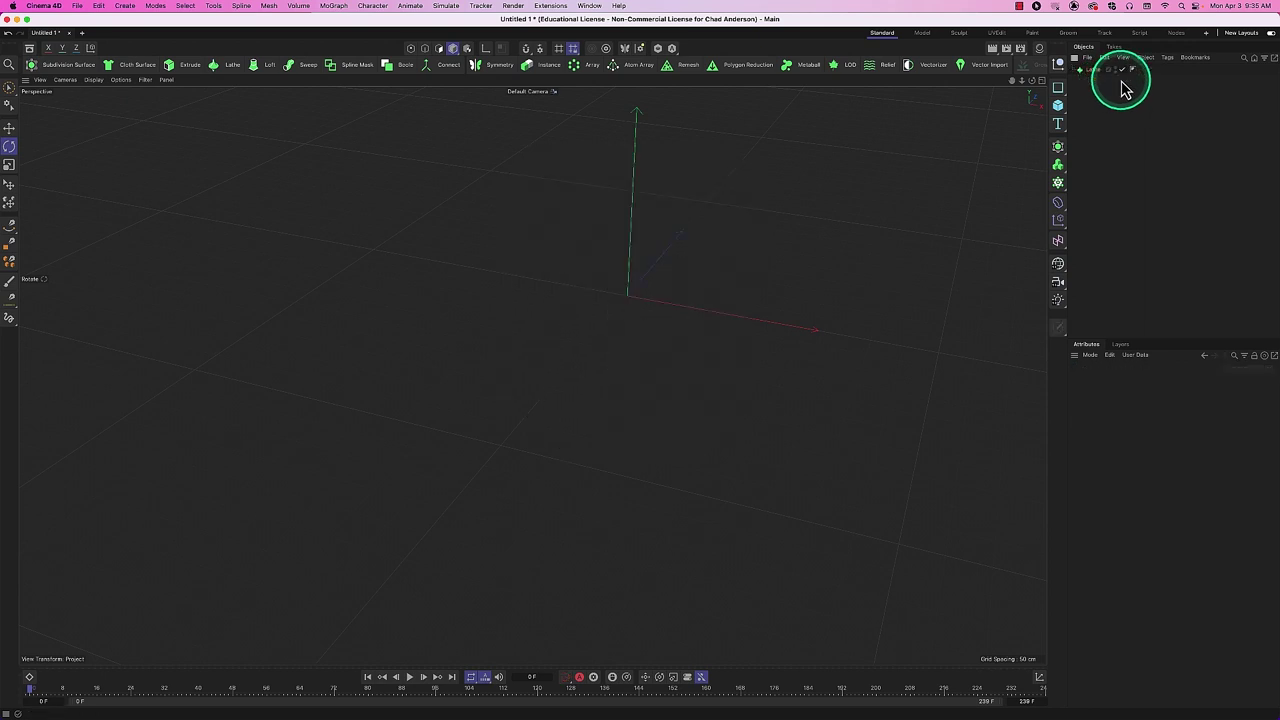
left_click(42, 82)
left_click(88, 209)
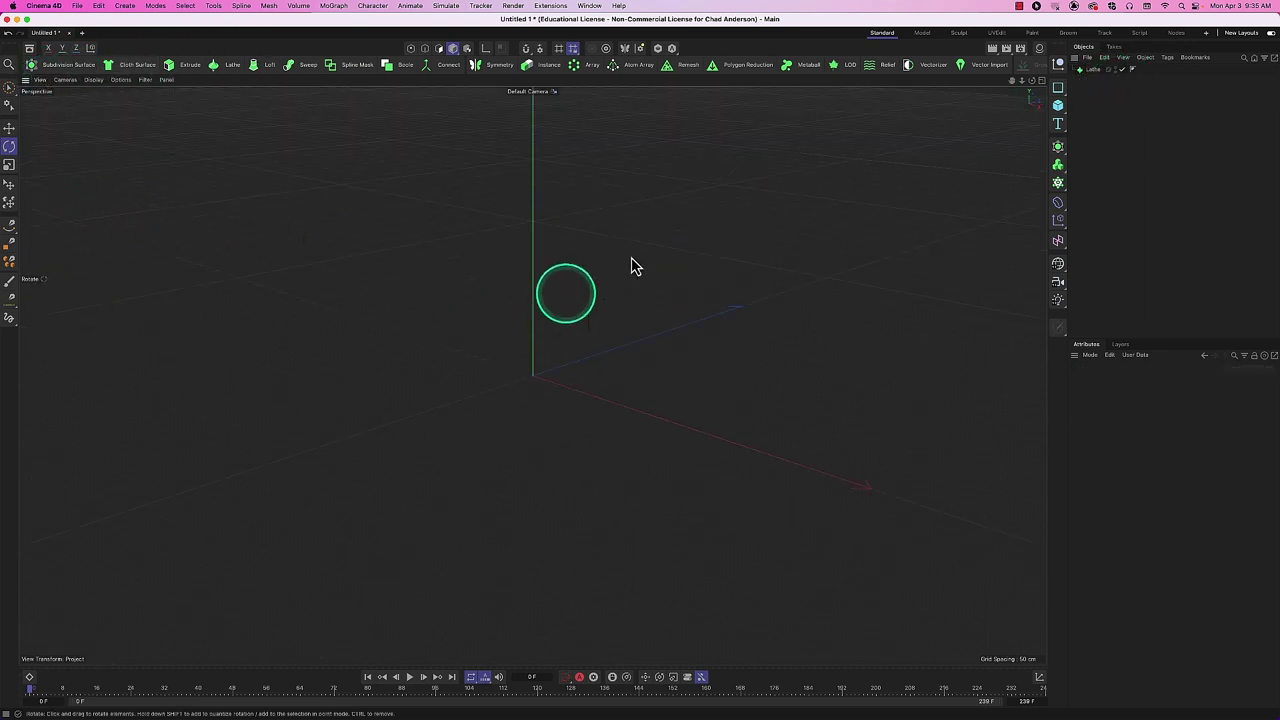
Start a Bezier spline with the Spline Pen, placing its first point high up beside the green vertical axis.
left_click(1092, 70)
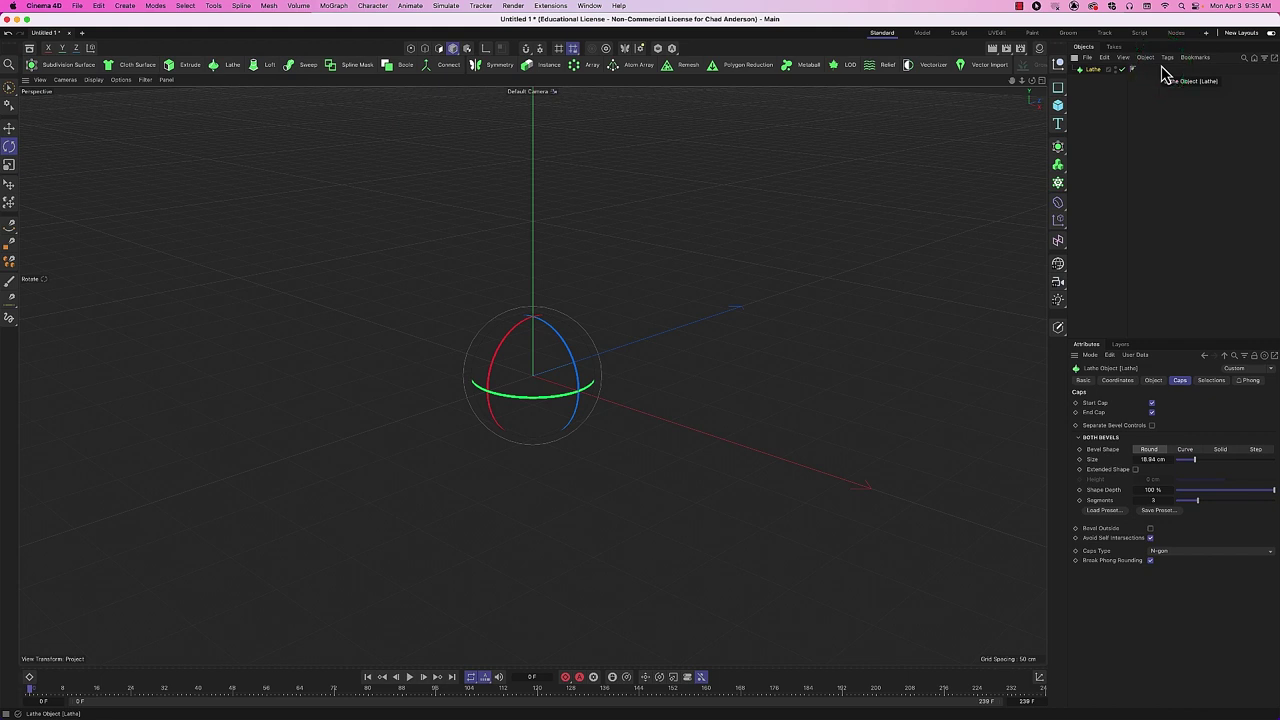
left_click(1058, 95)
left_click_drag(1063, 97, 1236, 152)
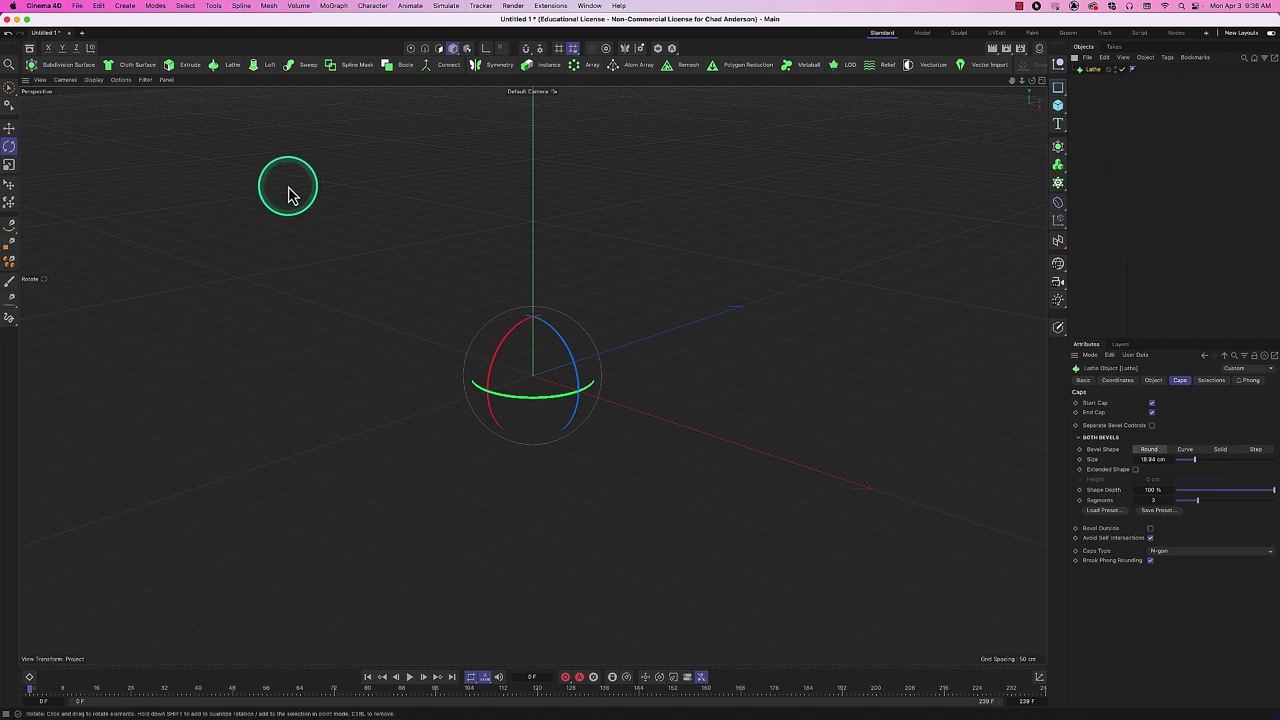
left_click(10, 228)
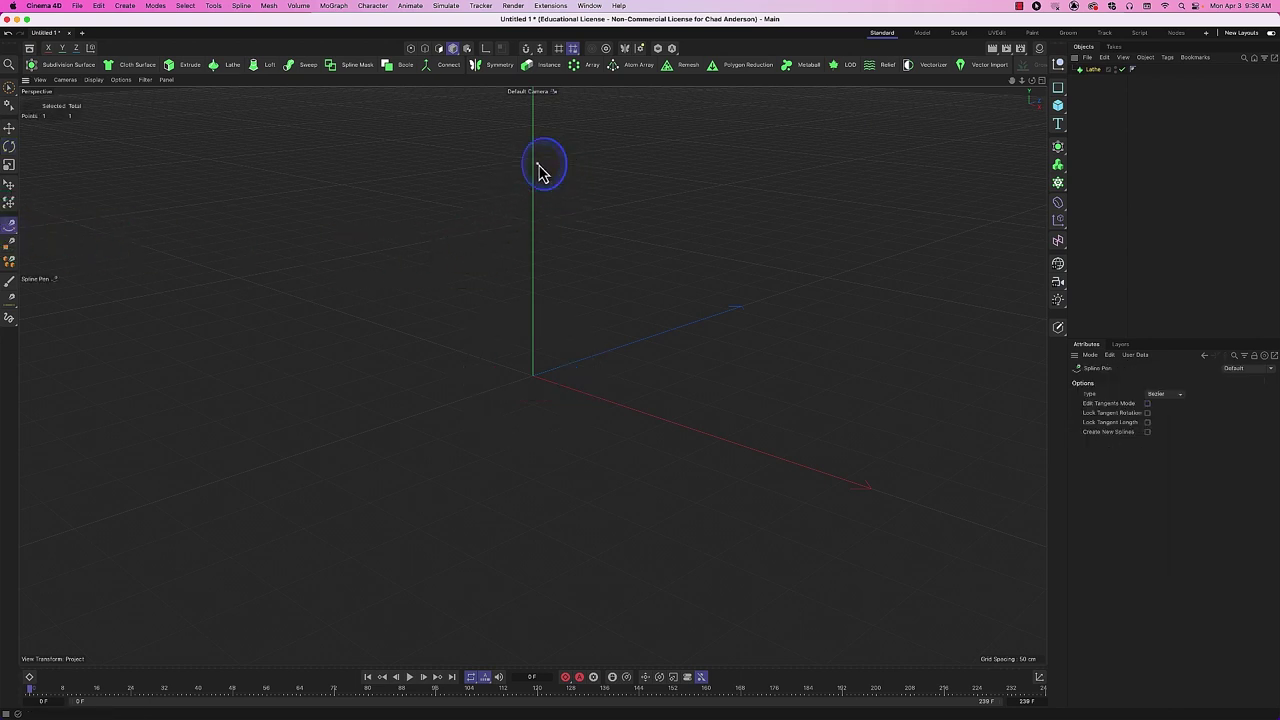
left_click(674, 191)
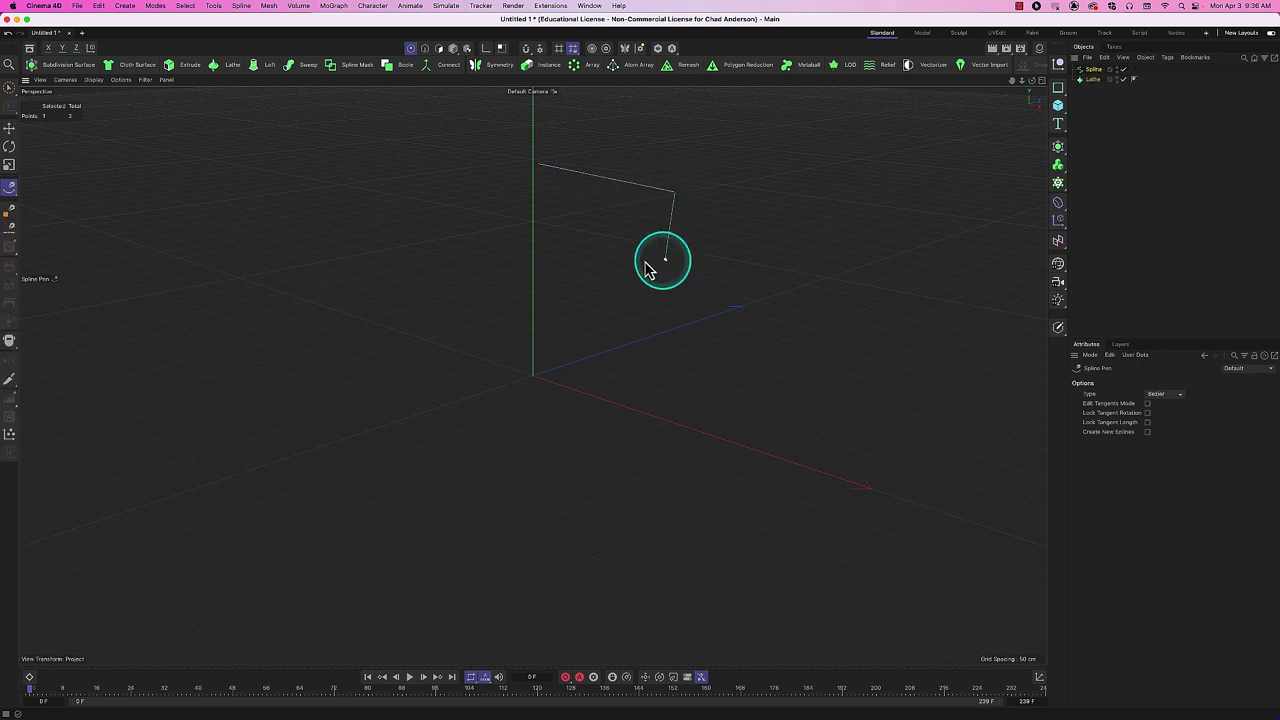
left_click(603, 263)
left_click(689, 347)
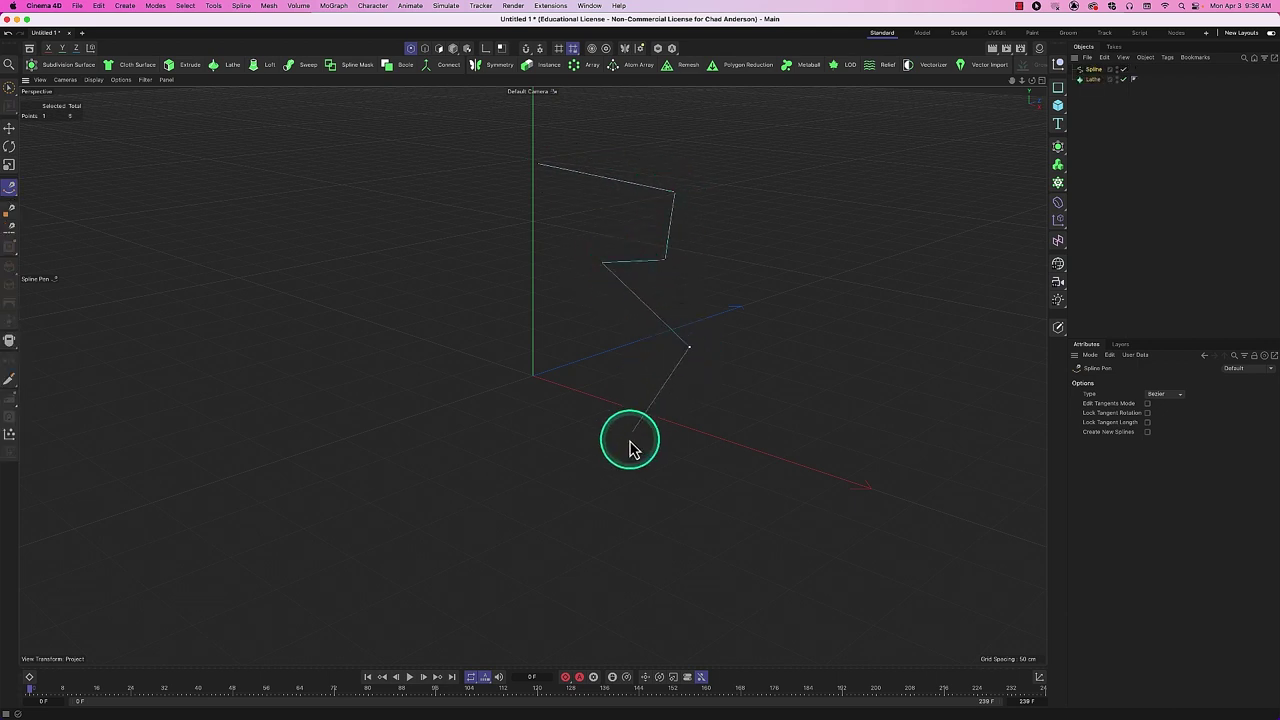
left_click(629, 439)
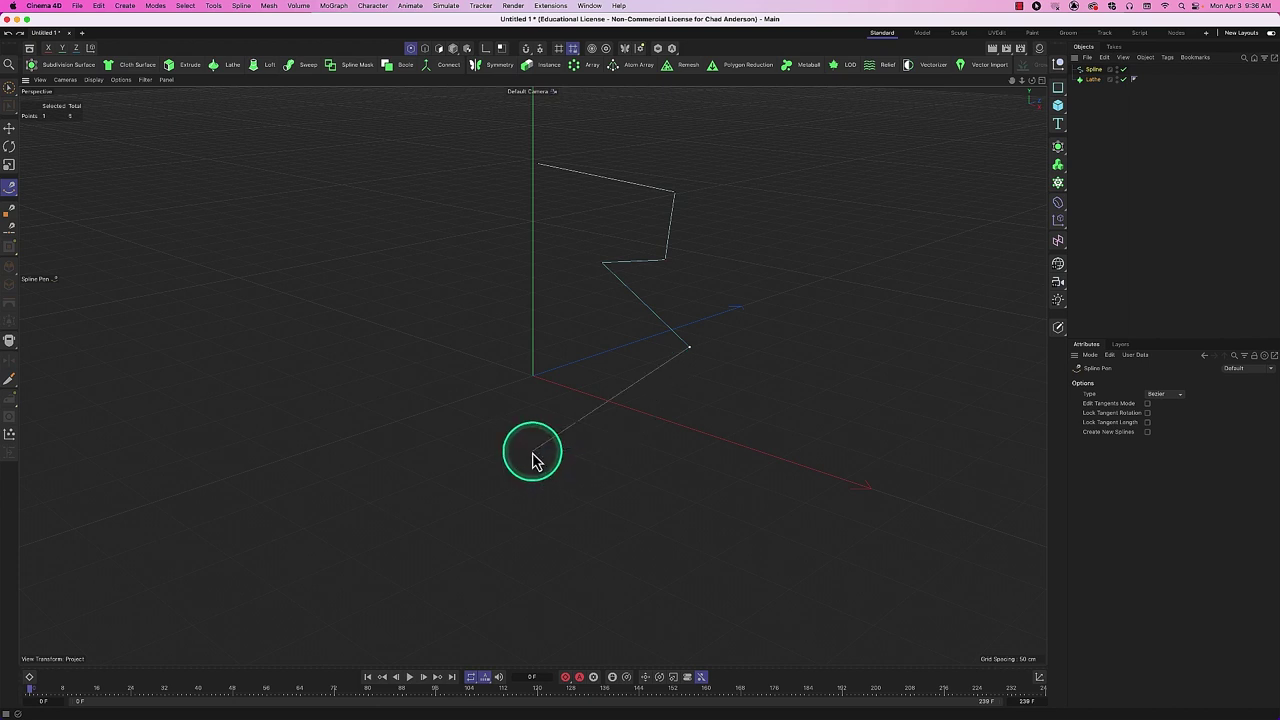
key("super+z")
key("super+z")
key("super+z")
key("super+z")
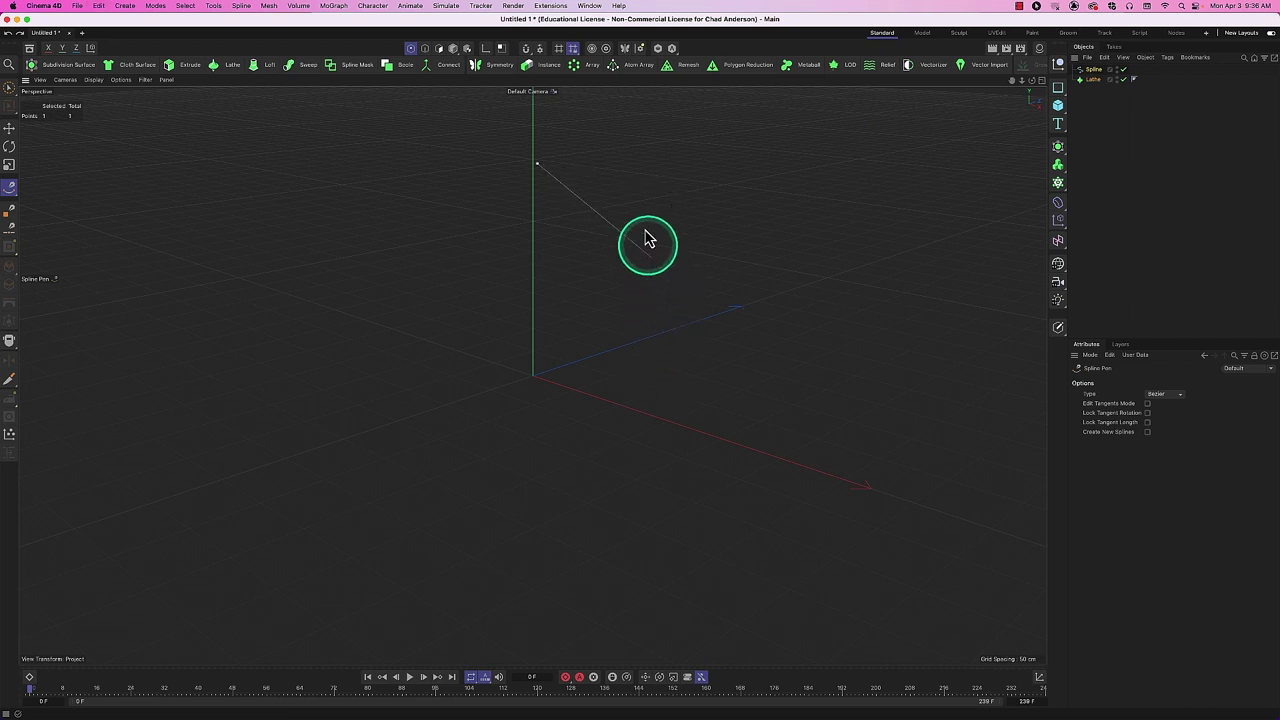
Continue the spline from its first point as a winding, open ten-point Bezier curve crossing the vertical axis, and finish drawing.
left_click(629, 164)
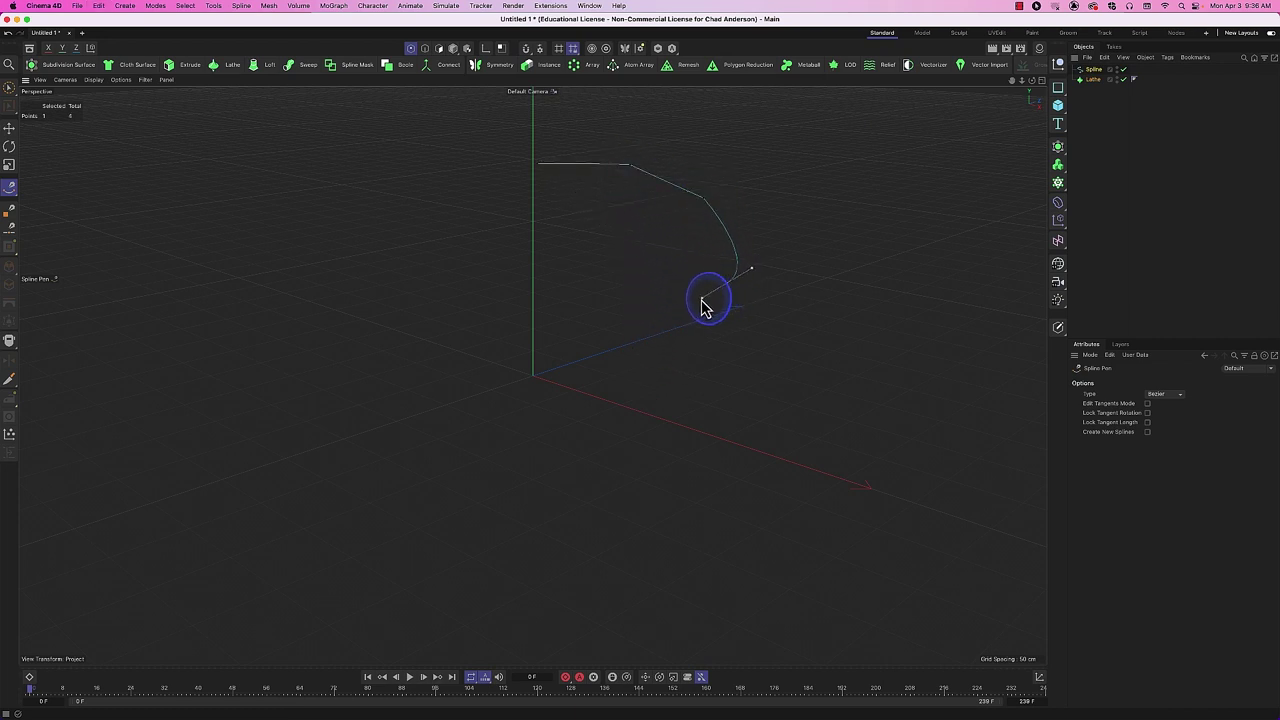
mouse_move(683, 328)
left_mouse_down()
mouse_move(807, 333)
mouse_move(816, 304)
mouse_move(804, 330)
mouse_move(720, 354)
mouse_move(690, 336)
left_mouse_up()
left_click_drag(603, 310, 606, 350)
left_click_drag(621, 430, 528, 372)
left_click_drag(520, 295, 548, 278)
left_click(528, 246)
left_click_drag(487, 239, 441, 237)
left_click(436, 198)
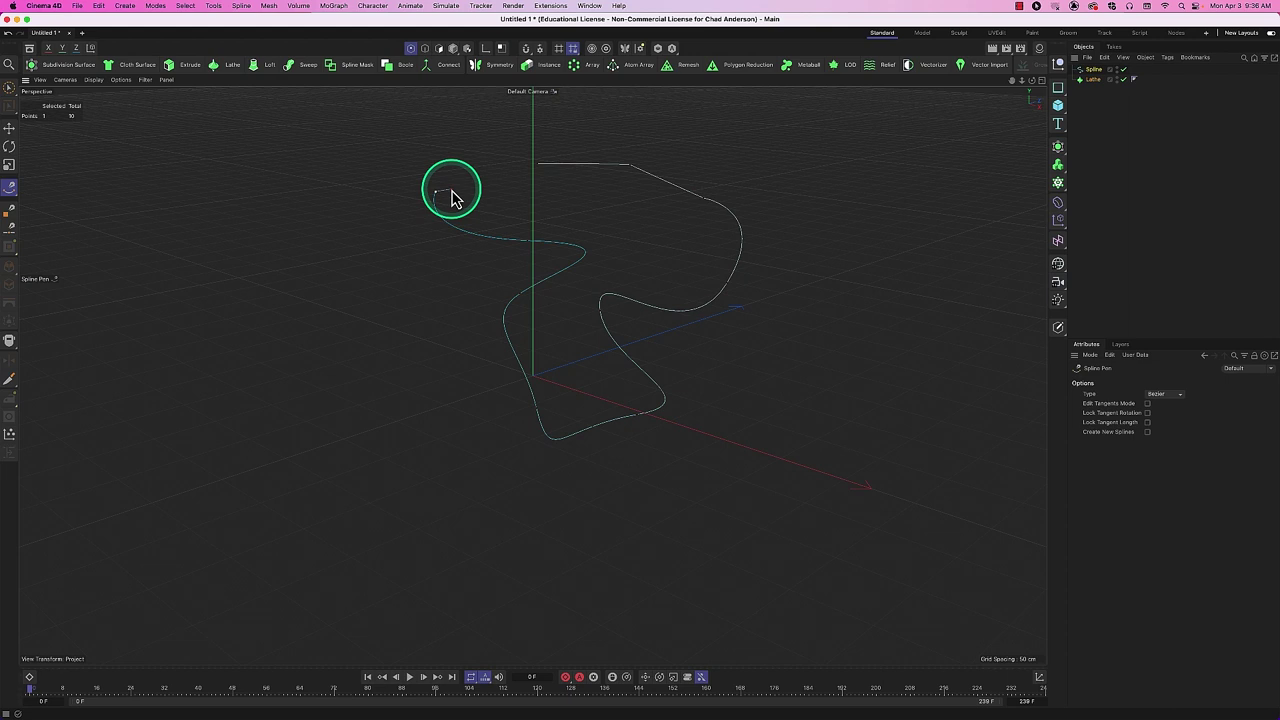
key("e")
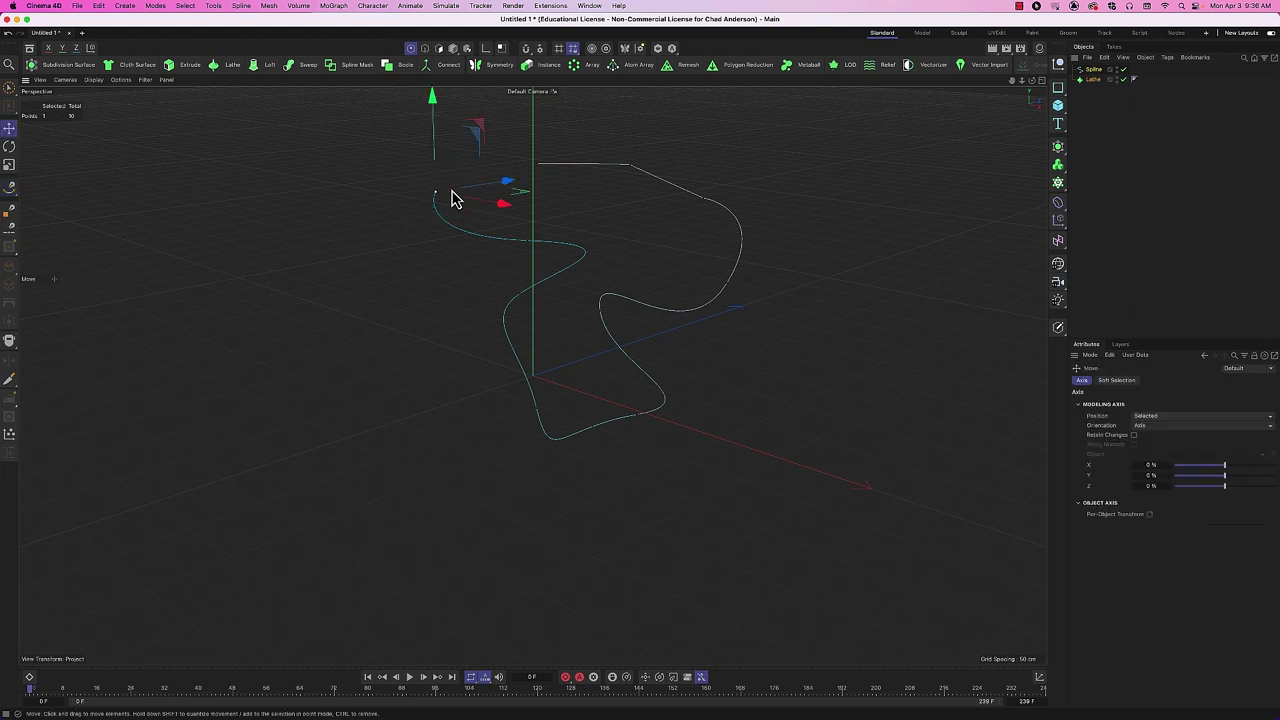
Select a point on the spline's outer curve, then reset the perspective view to its default framing.
left_click(727, 289)
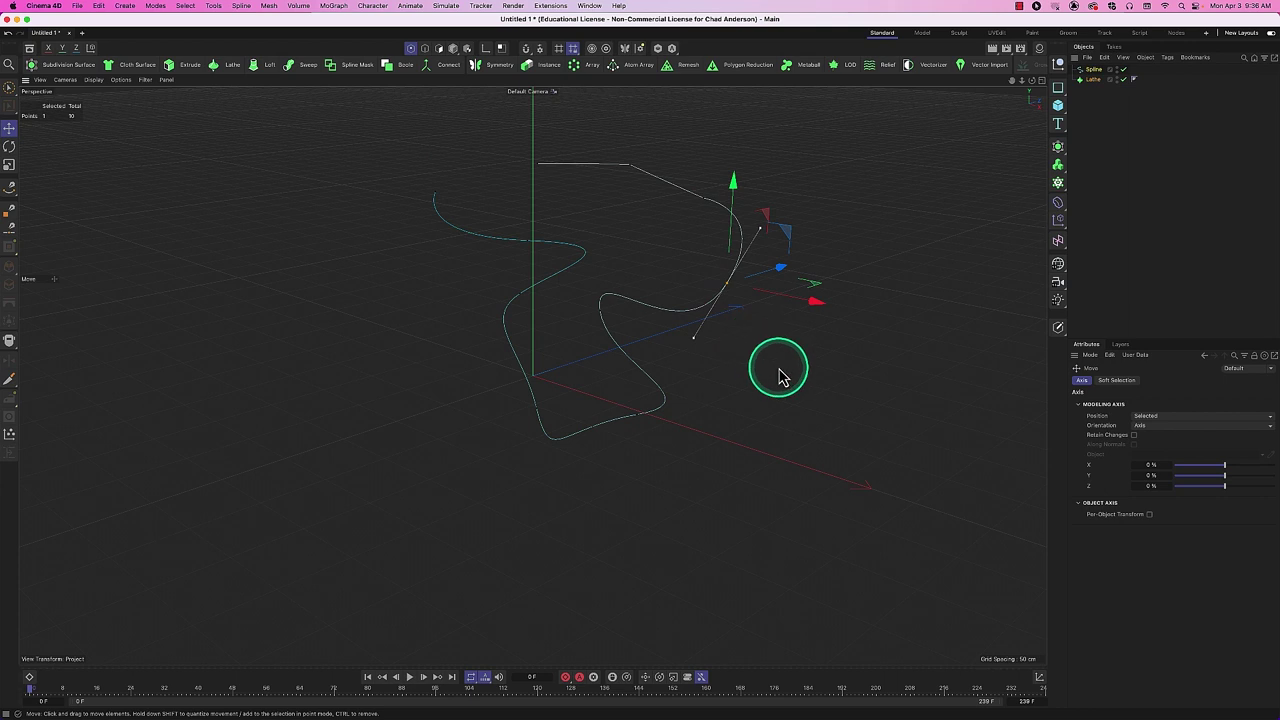
left_click_drag(782, 376, 700, 366, "alt")
mouse_move(846, 409)
left_mouse_down("alt")
mouse_move(674, 366)
mouse_move(791, 409)
mouse_move(716, 408)
mouse_move(777, 423)
mouse_move(851, 403)
mouse_move(849, 389)
left_mouse_up("alt")
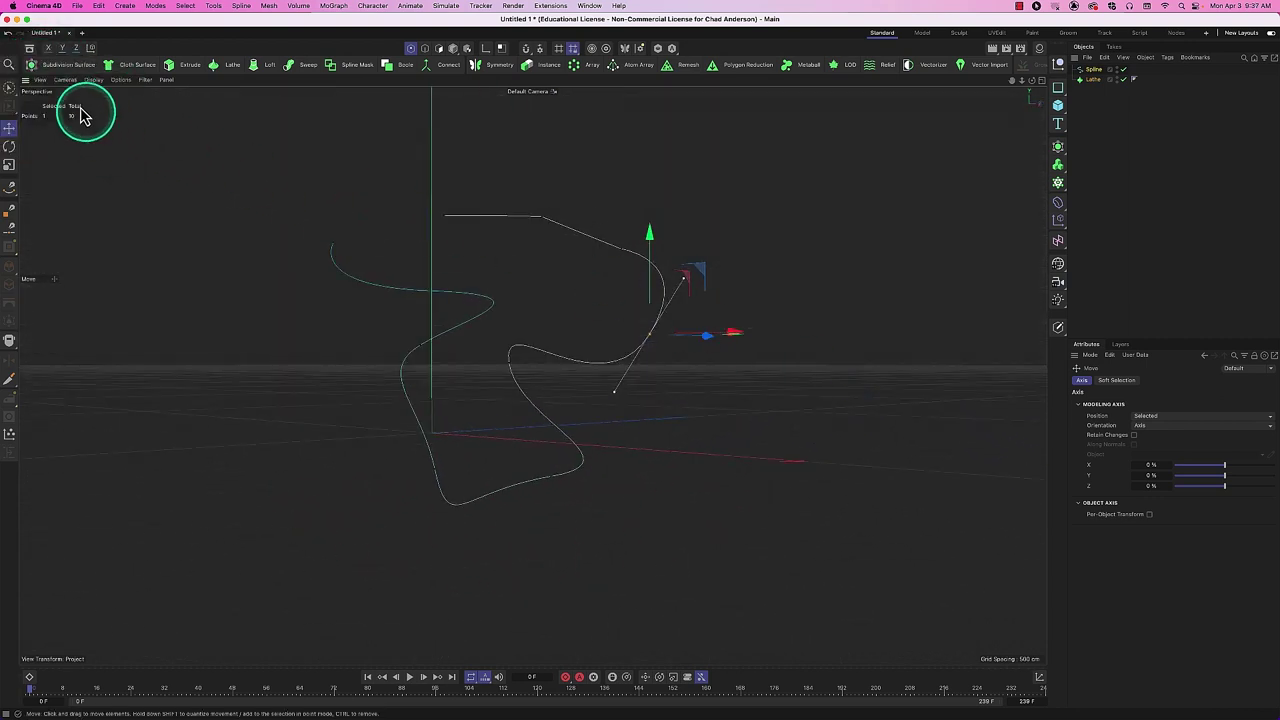
left_click(40, 79)
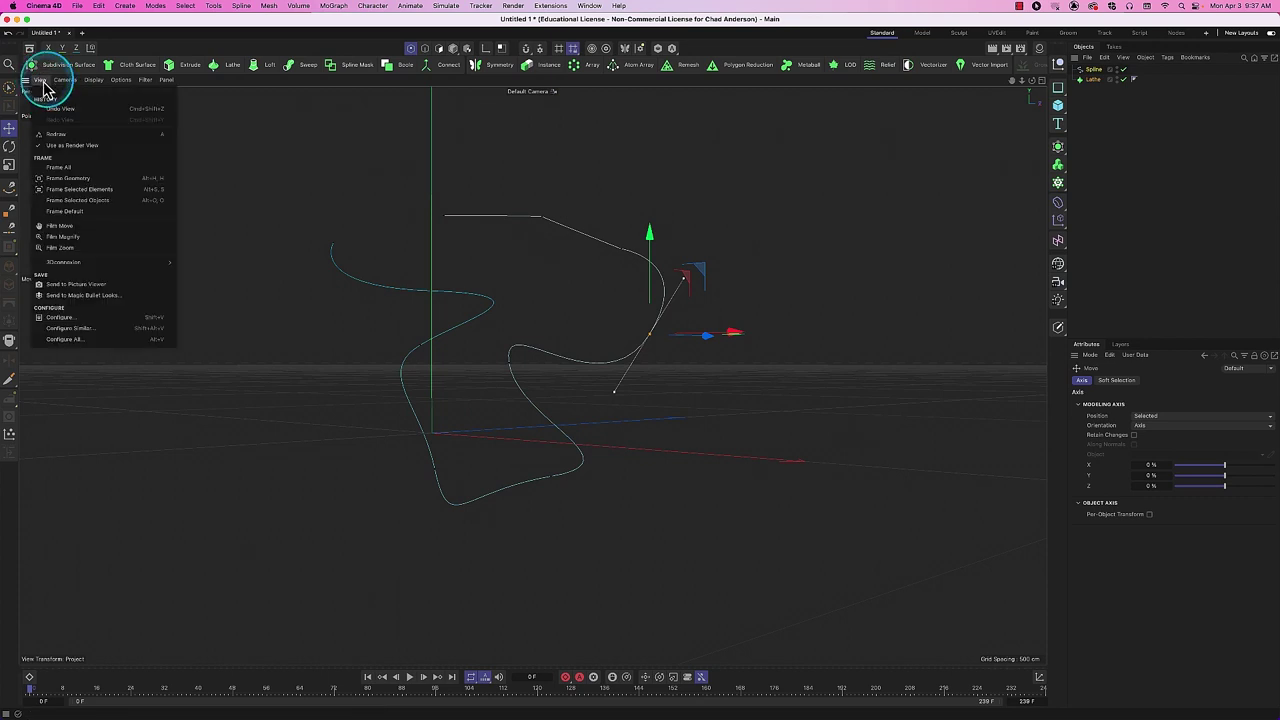
left_click(81, 212)
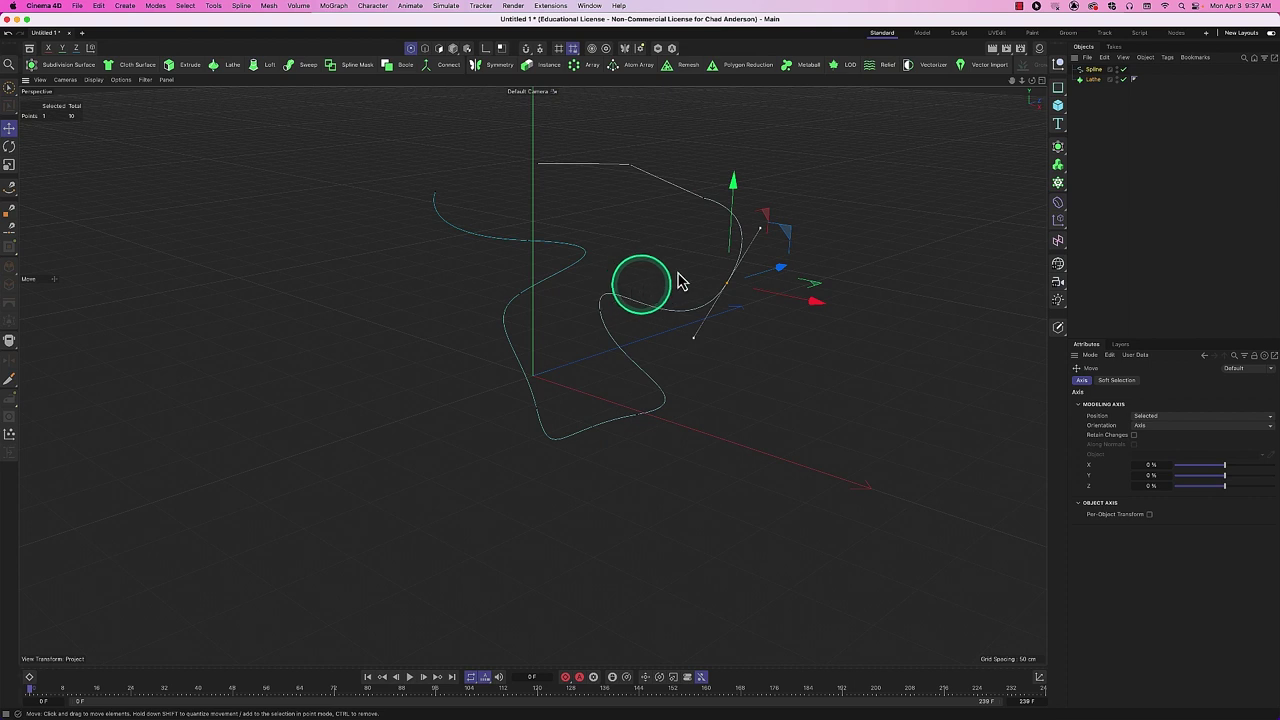
Make the profile spline a child of the Lathe to generate a revolved vase.
left_click(1095, 79)
left_click(1097, 70)
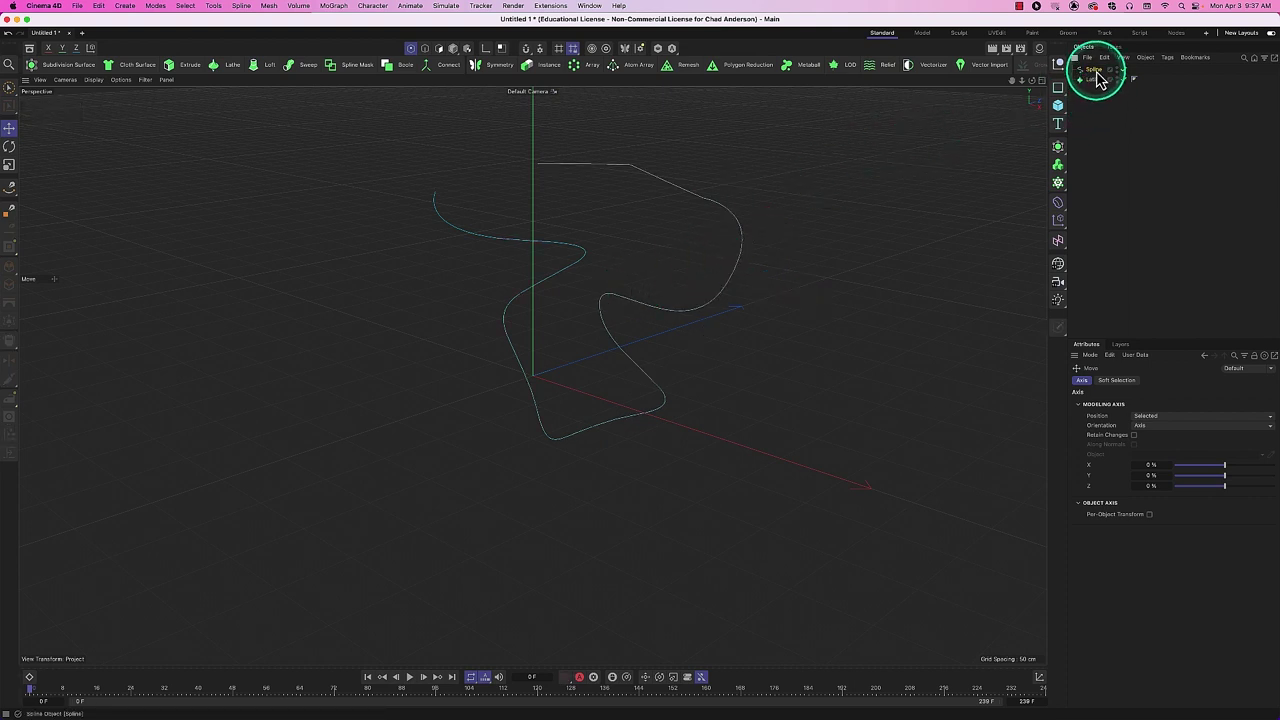
left_click_drag(1100, 87, 1097, 79)
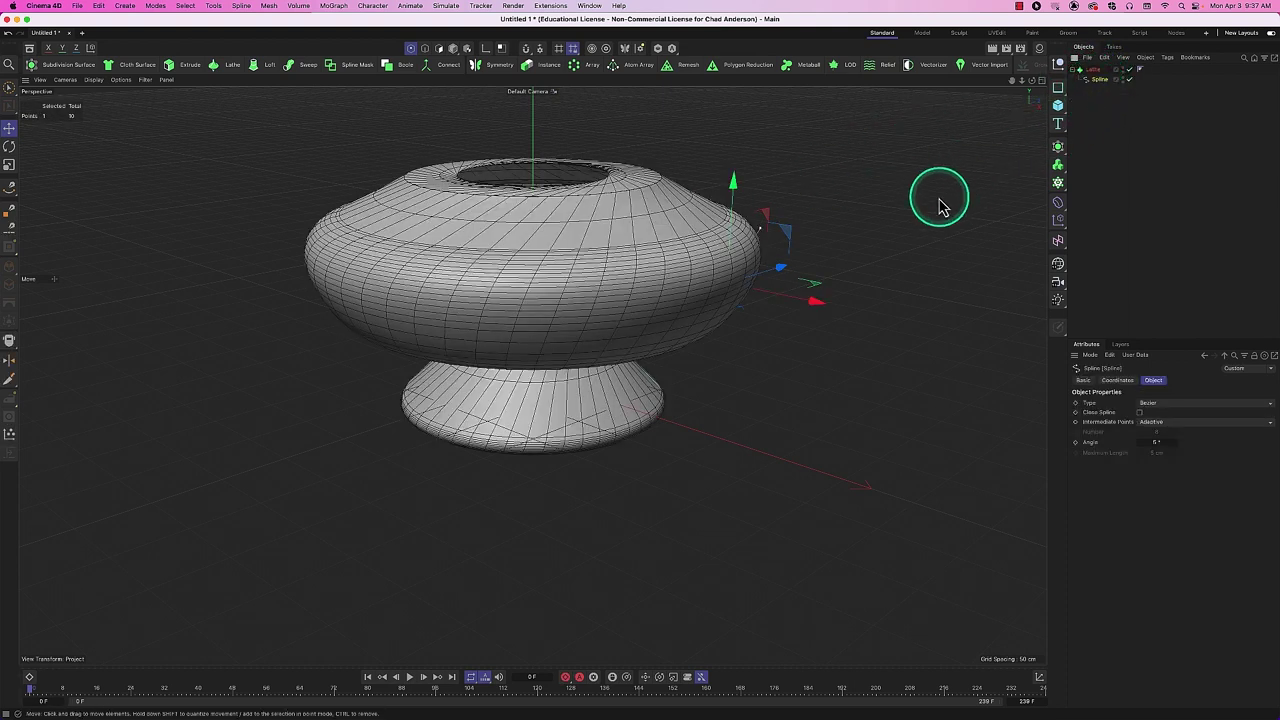
mouse_move(630, 225)
left_mouse_down("alt")
mouse_move(623, 246)
mouse_move(563, 243)
mouse_move(566, 203)
mouse_move(652, 212)
mouse_move(717, 171)
mouse_move(677, 243)
mouse_move(577, 265)
mouse_move(537, 217)
mouse_move(574, 191)
mouse_move(611, 229)
mouse_move(618, 268)
mouse_move(606, 234)
mouse_move(620, 214)
left_mouse_up("alt")
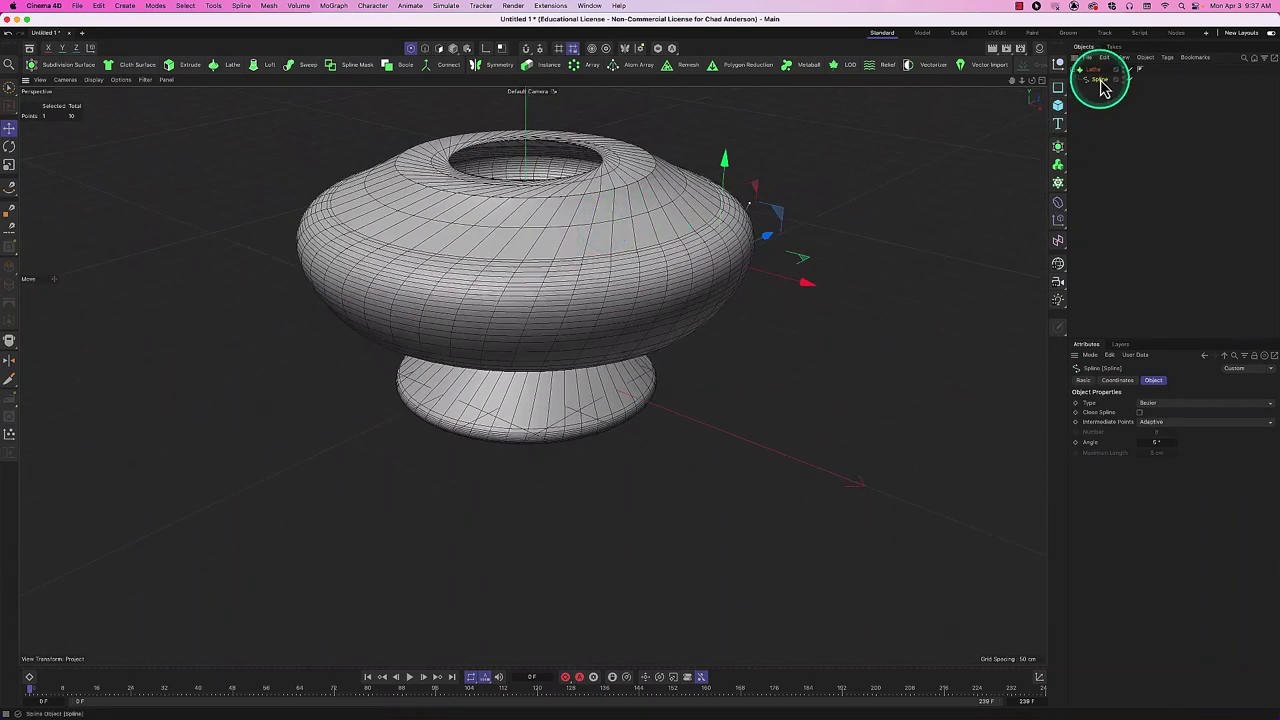
Delete the vase's profile spline, keeping the empty Lathe object.
key("Delete")
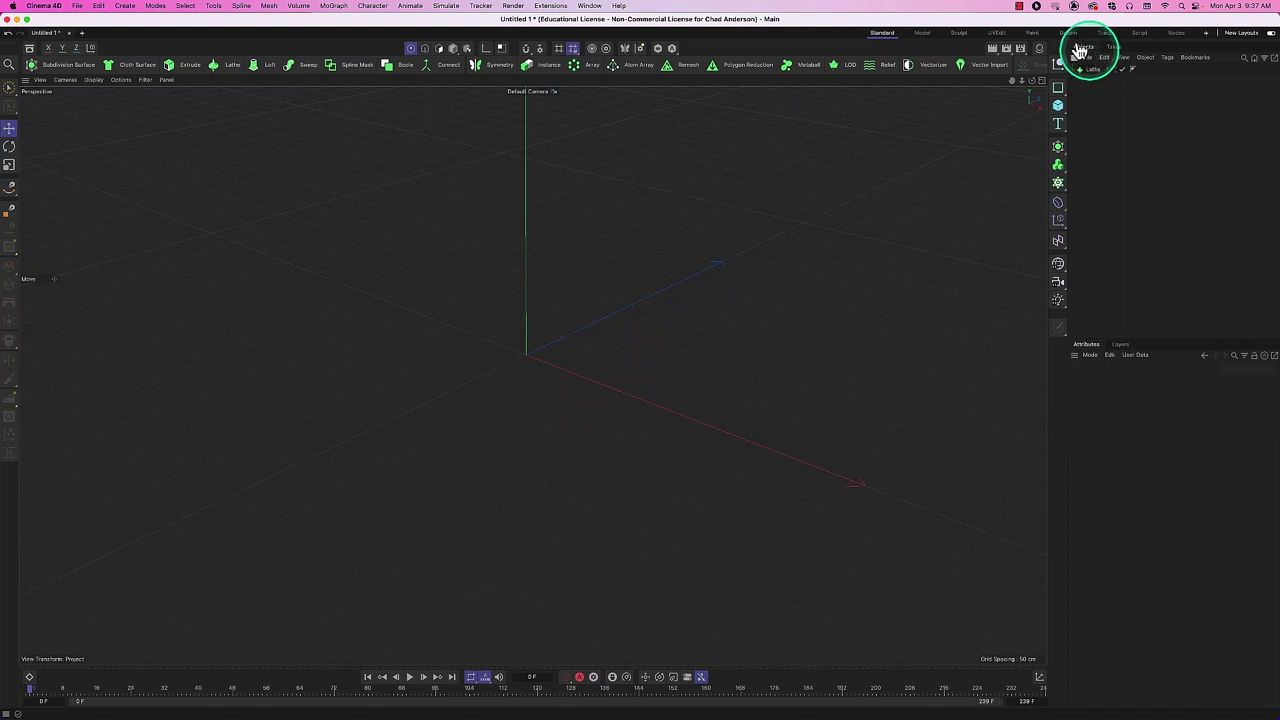
left_click_drag(693, 345, 686, 329, "alt")
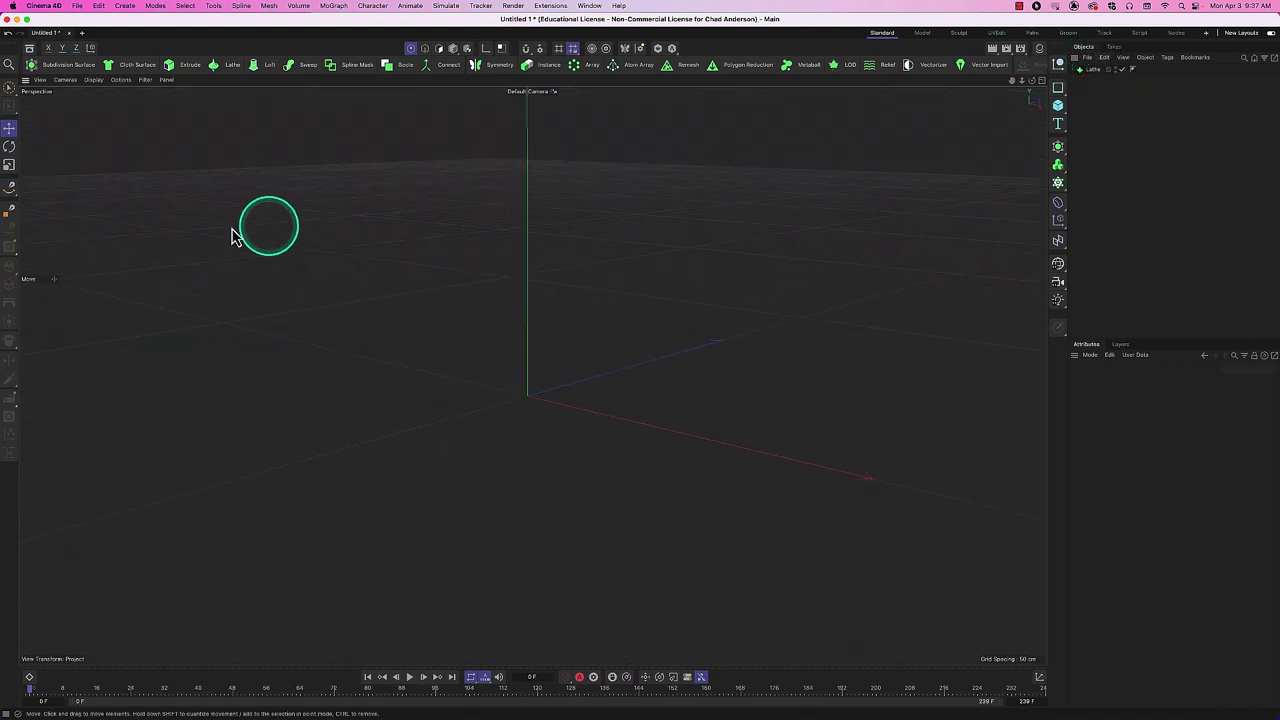
left_click(1097, 103)
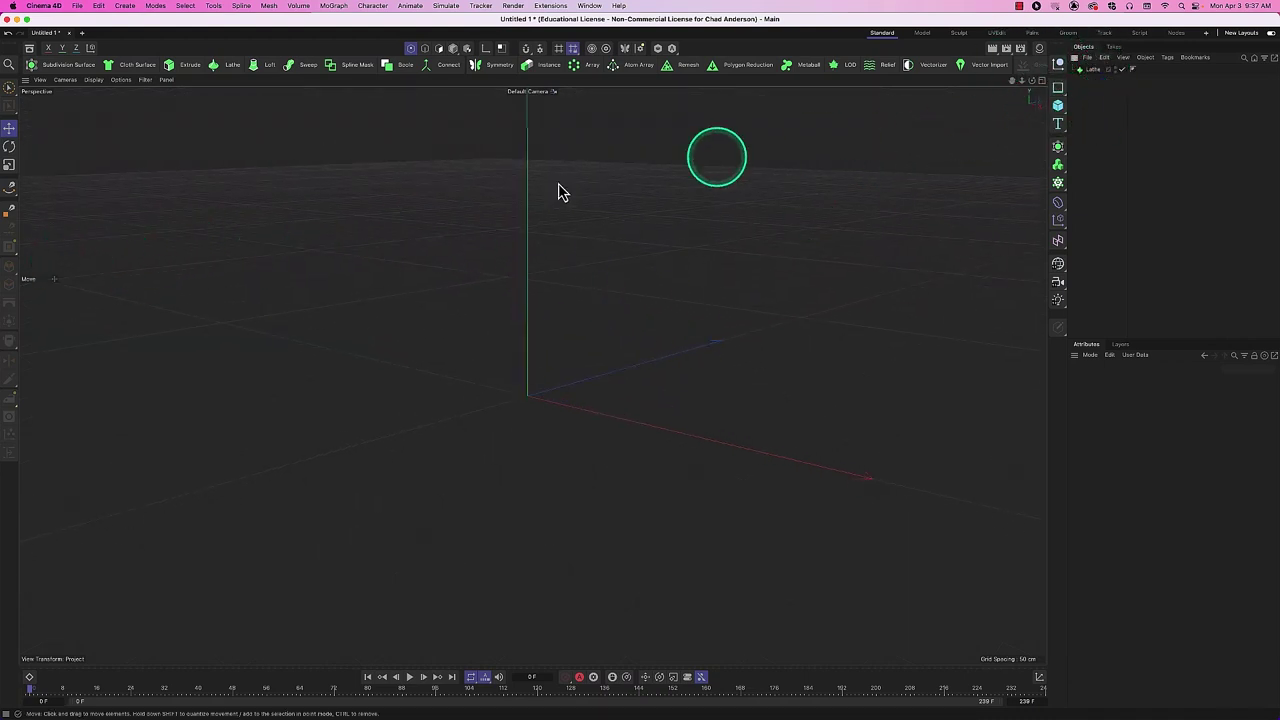
Try drawing a curved three-point Bezier spline directly in the perspective view with the Spline Pen, then discard it.
left_click(10, 187)
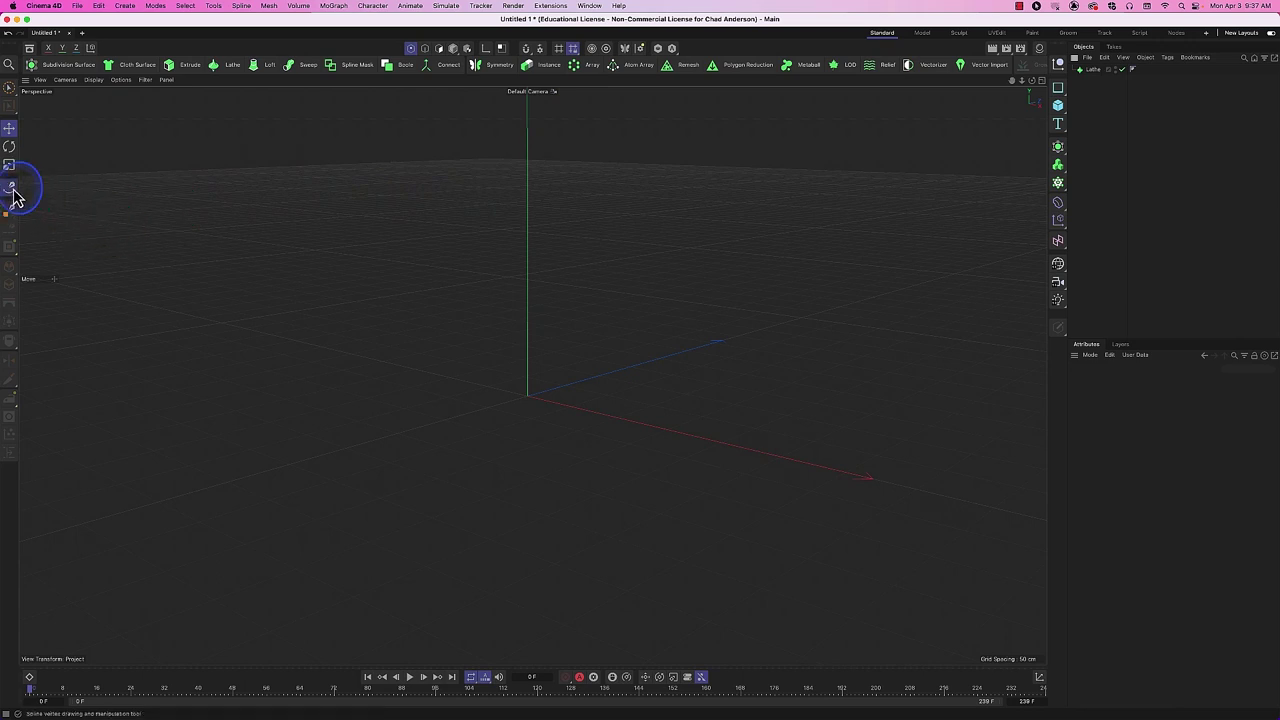
left_click(503, 232)
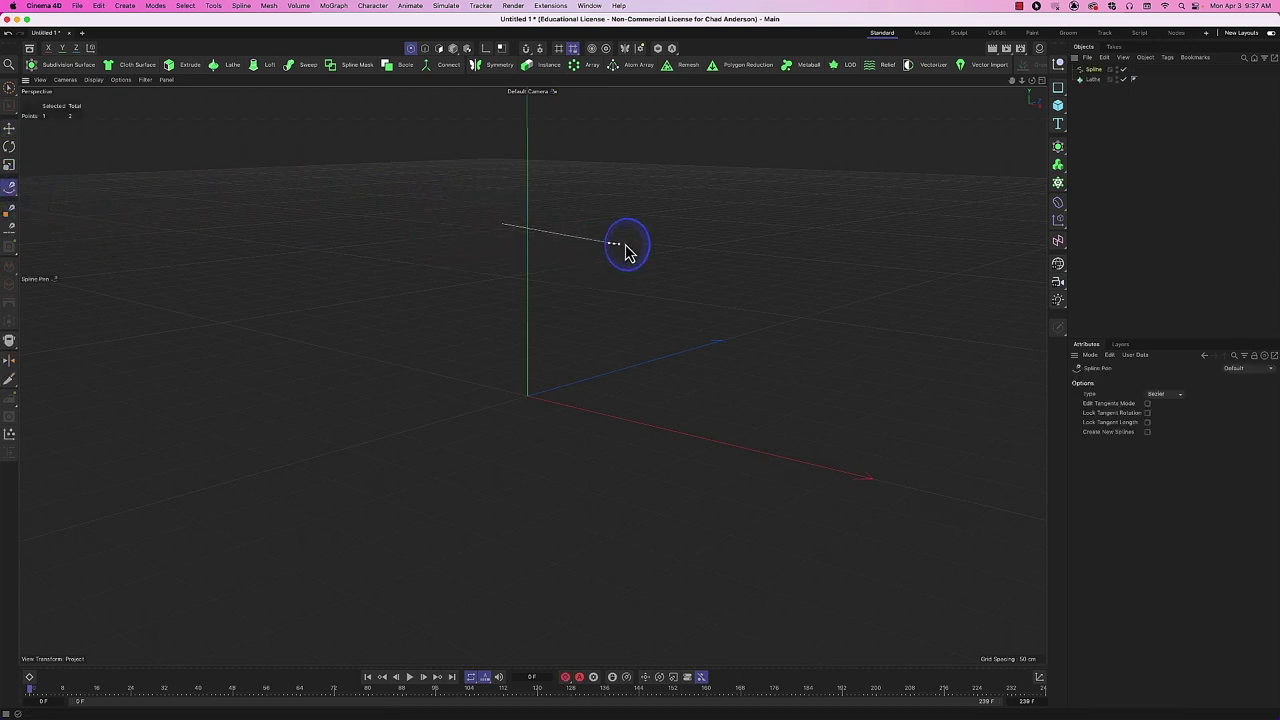
left_click_drag(672, 222, 600, 157)
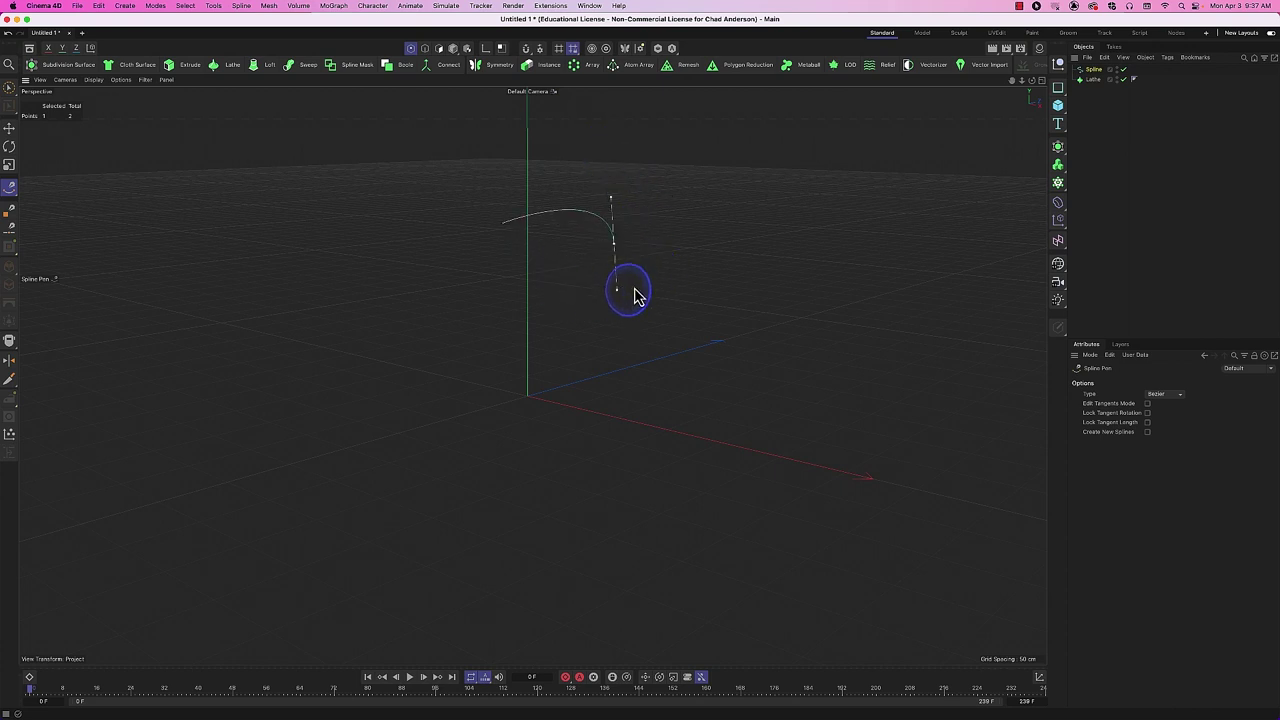
left_click_drag(634, 289, 555, 288)
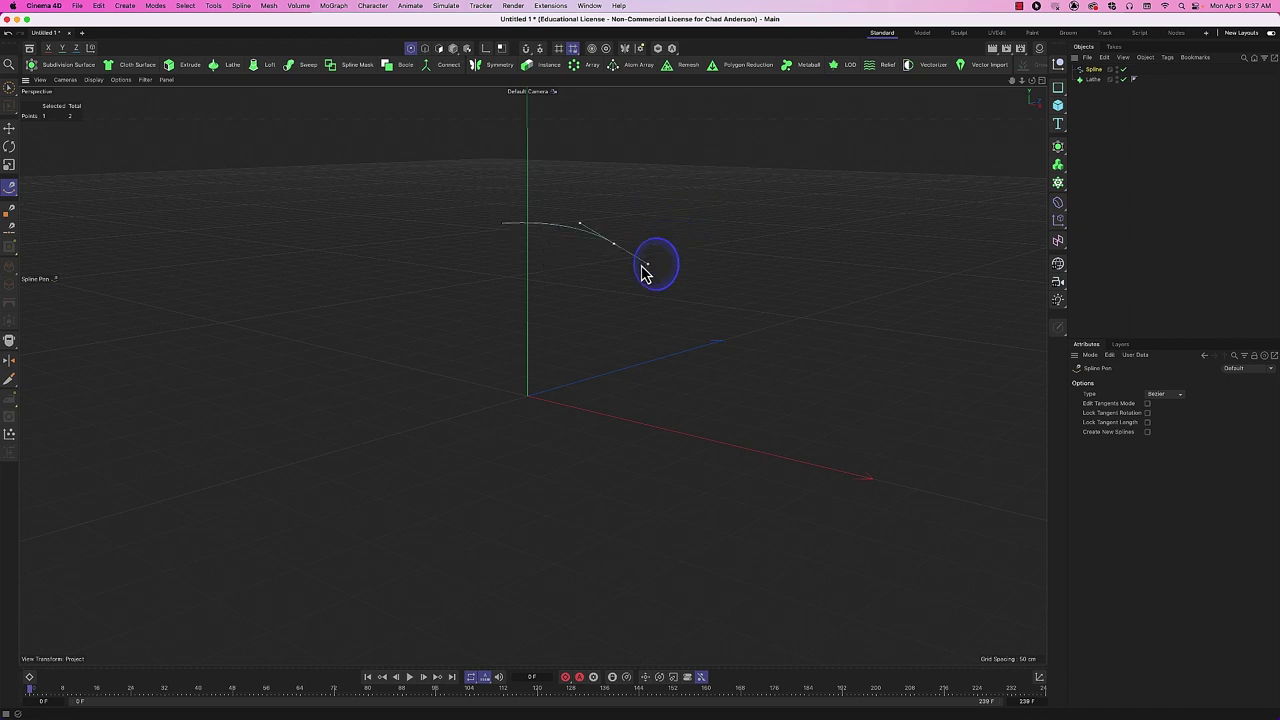
left_click_drag(585, 163, 639, 218)
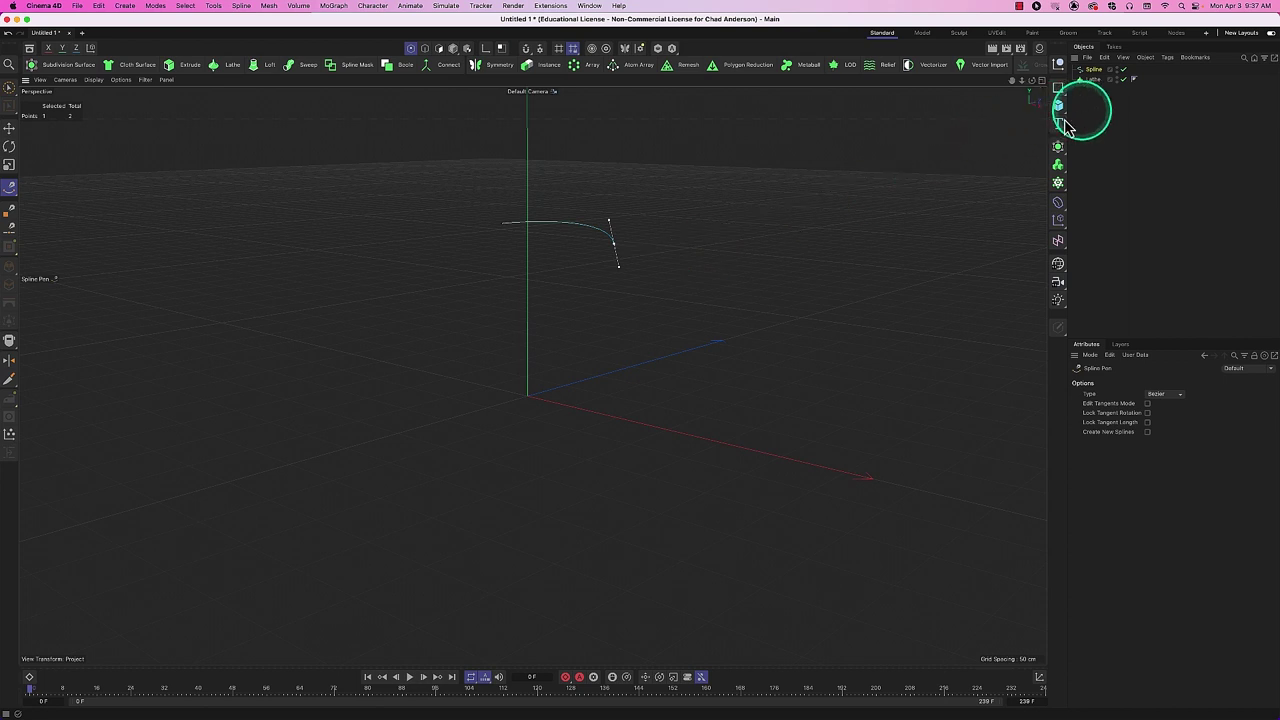
left_click(766, 240)
key("Escape")
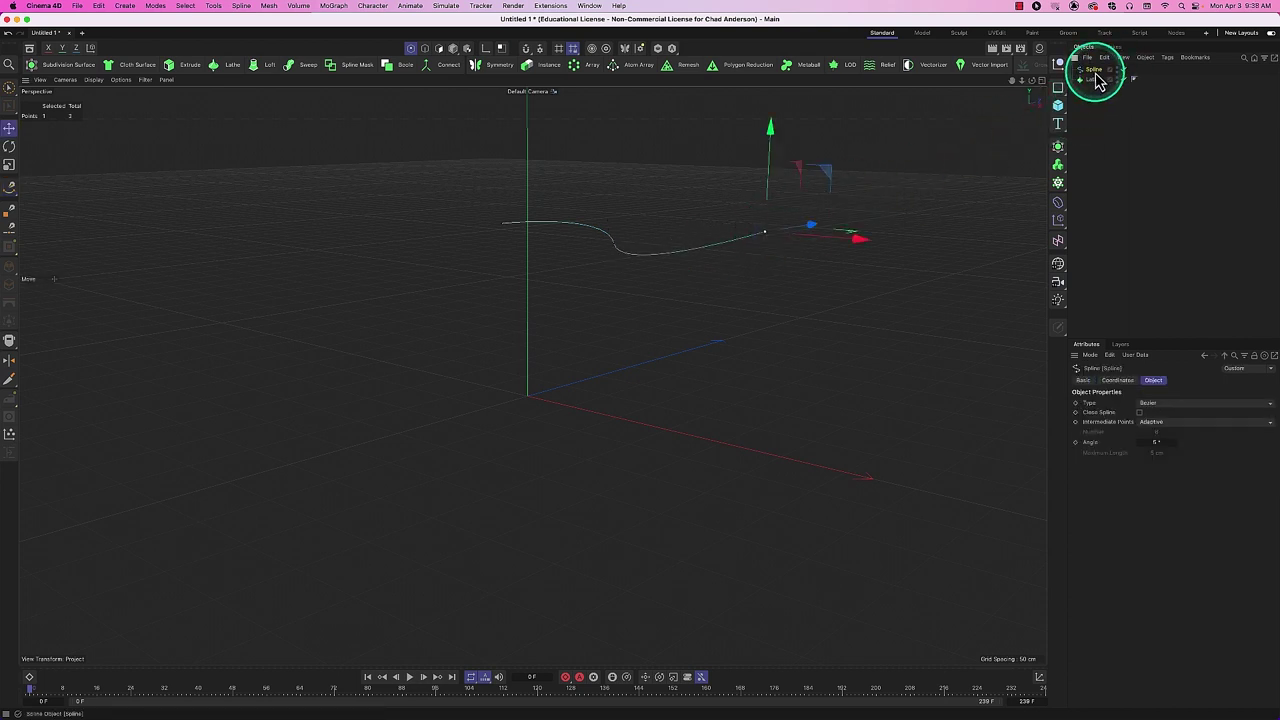
left_click_drag(1097, 80, 1099, 82)
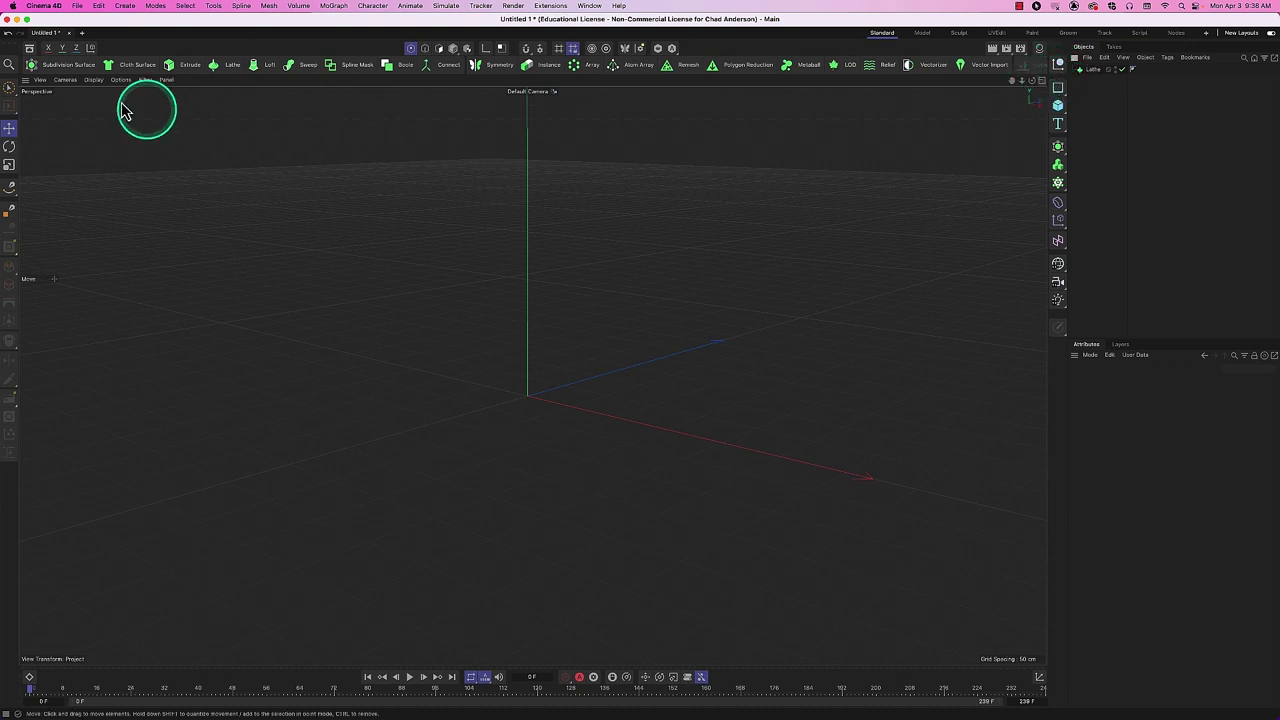
Switch to the four-view layout and change the Right viewport to the Left projection.
left_click(66, 80)
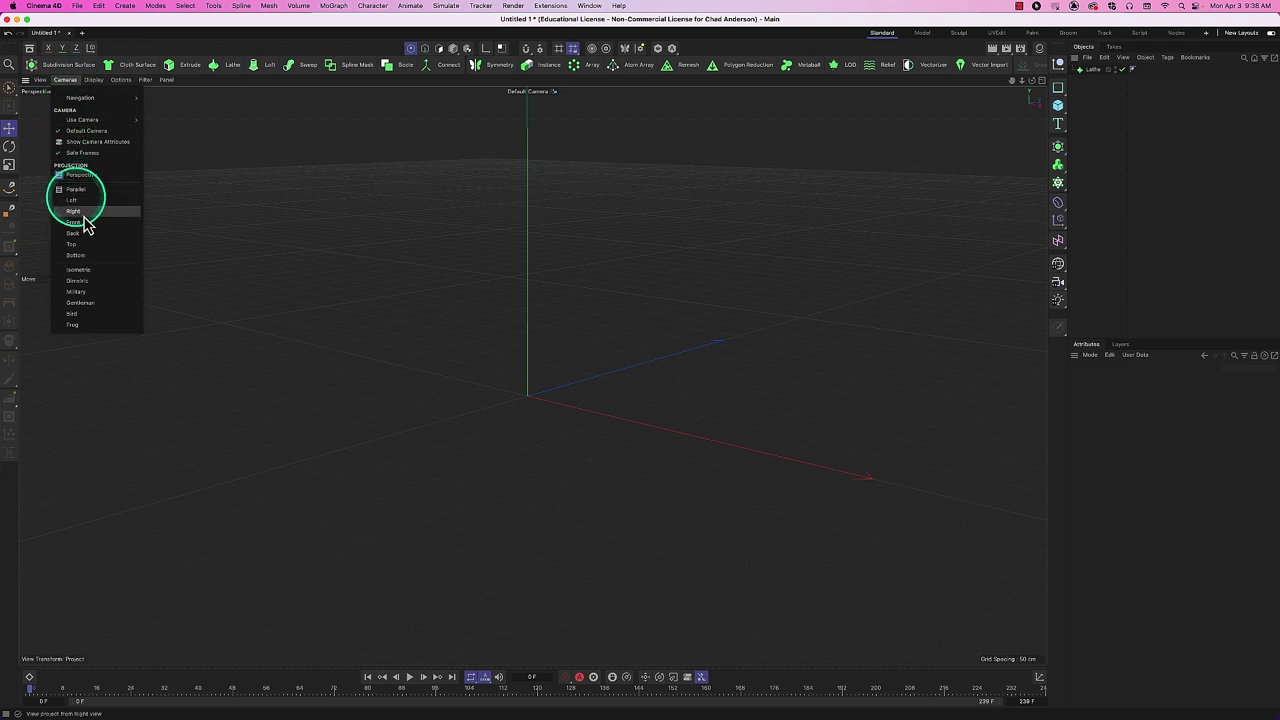
left_click(233, 150)
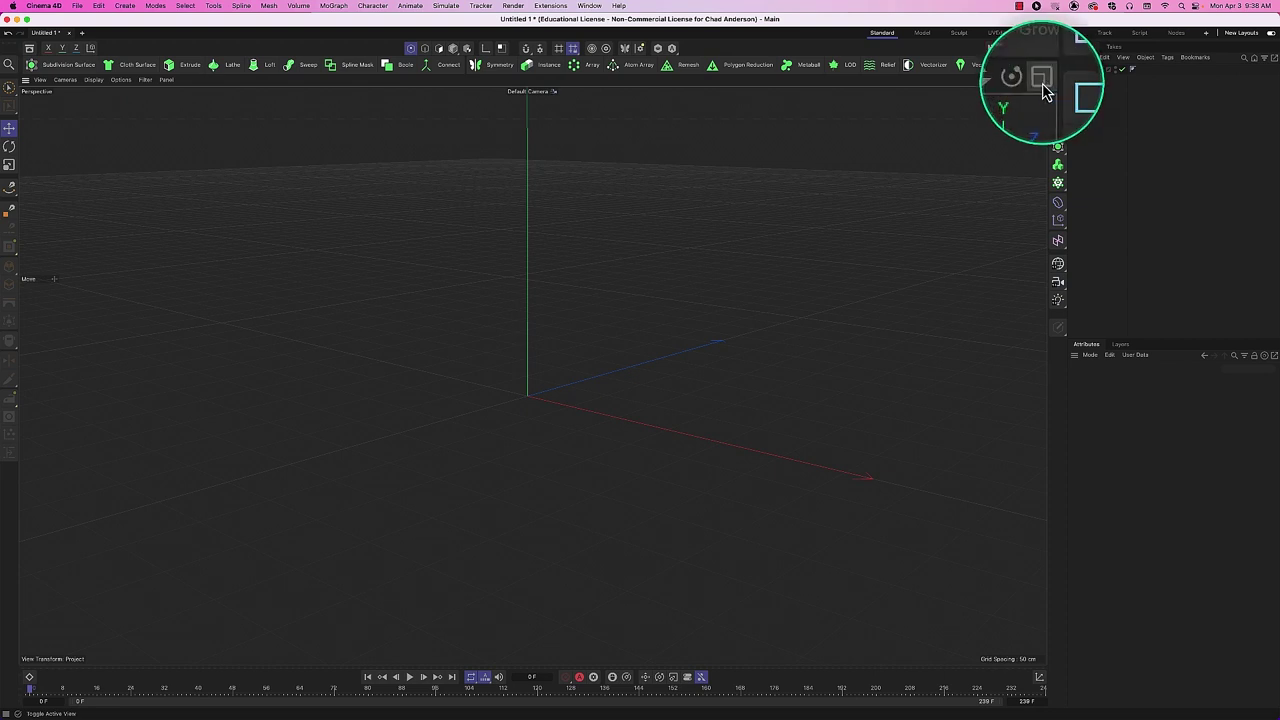
left_click(1043, 84)
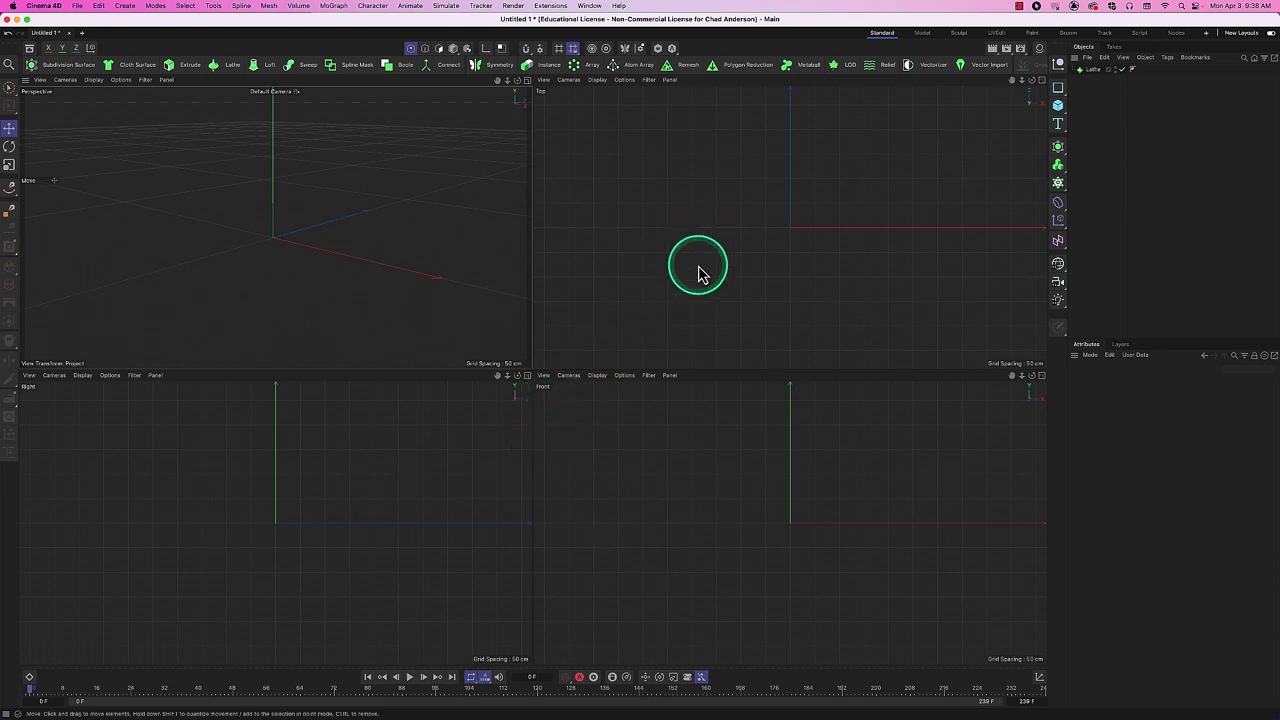
left_click(152, 452)
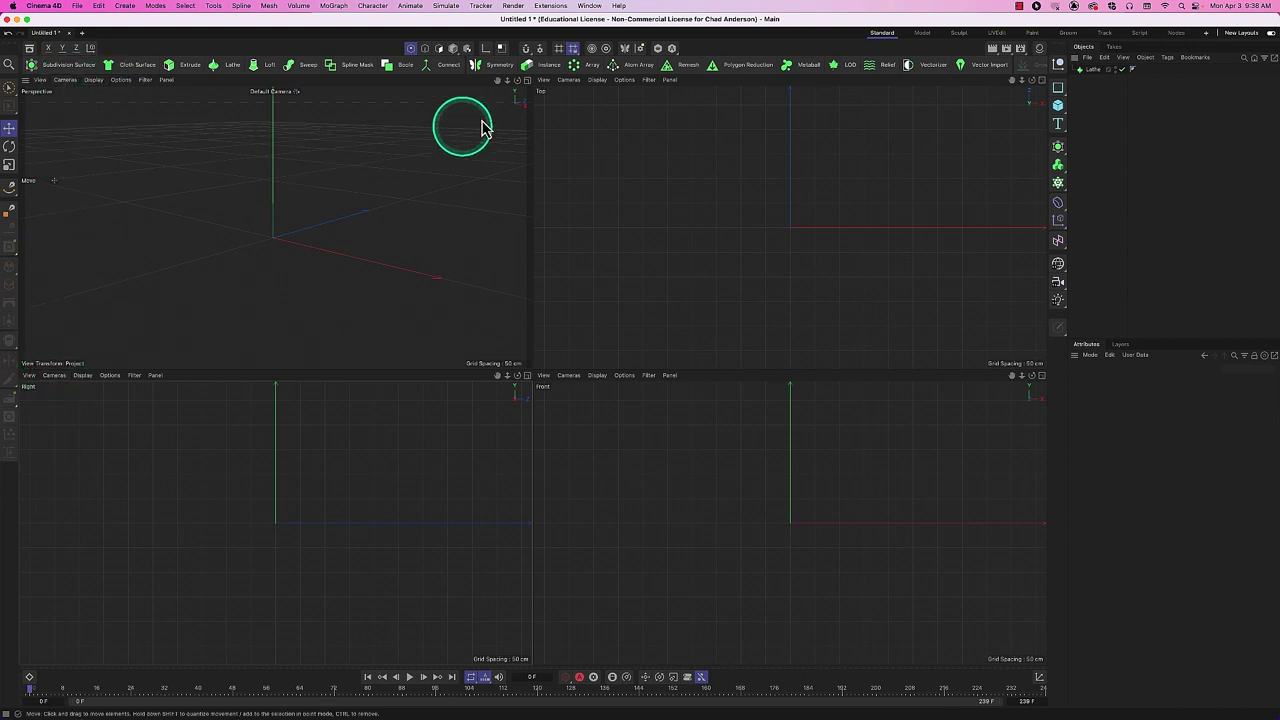
left_click(527, 80)
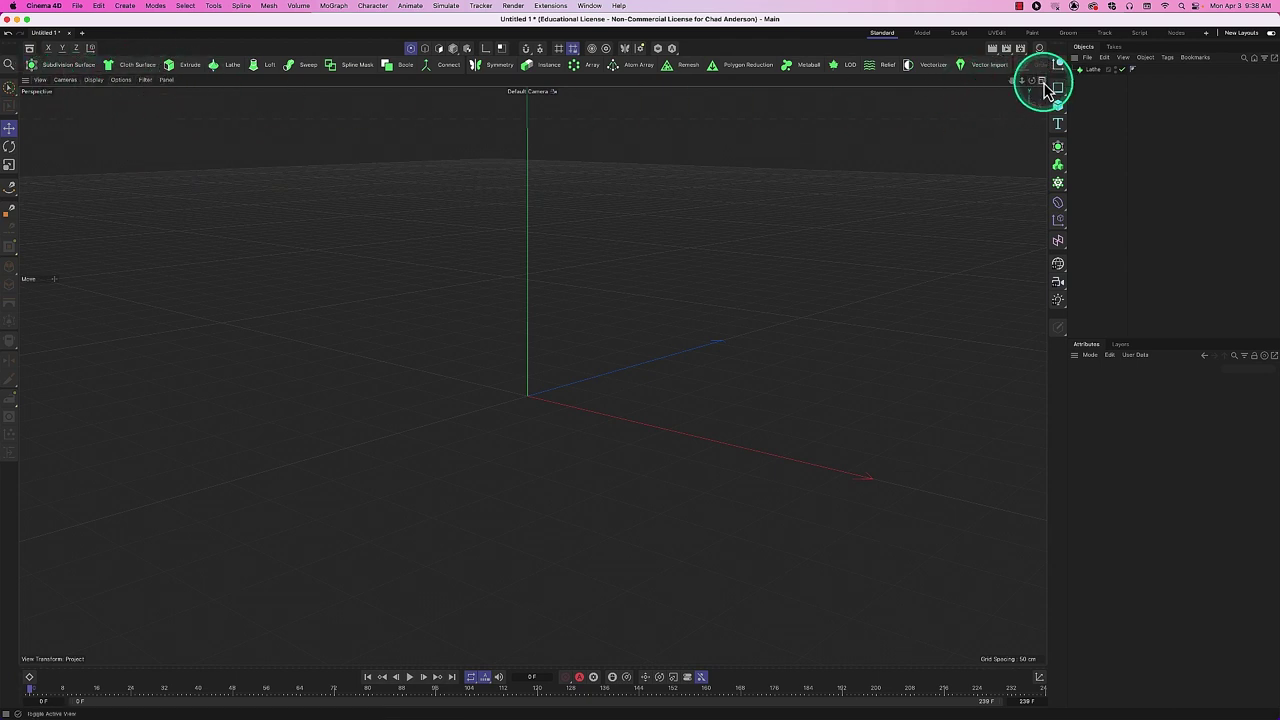
left_click(1042, 81)
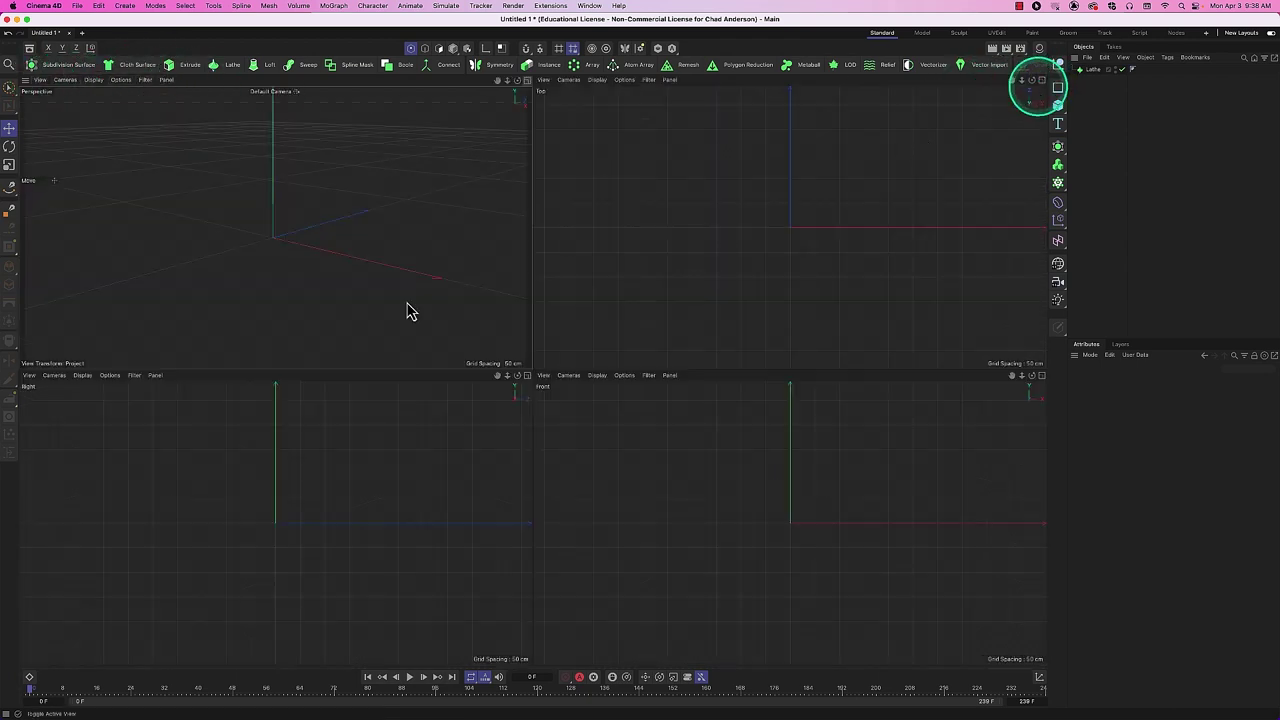
left_click(55, 375)
left_click(84, 497)
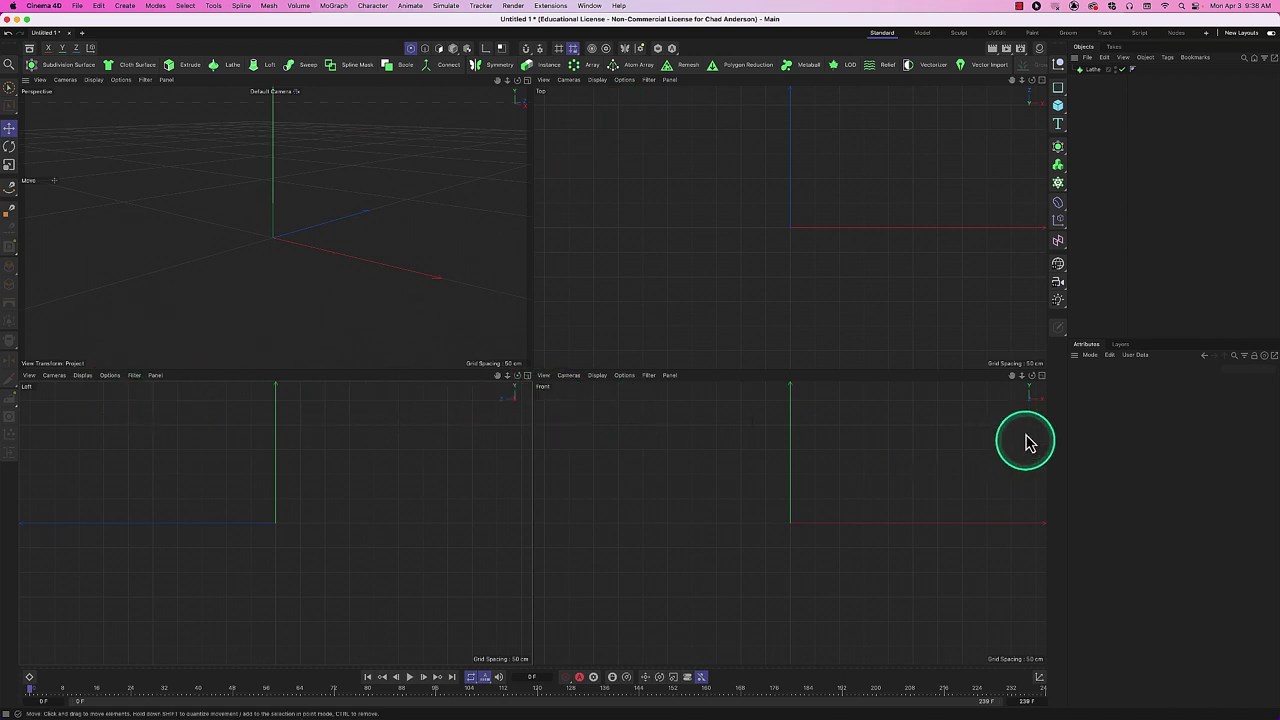
Maximize the Front view and frame the vertical axis with room for a new profile.
left_click(1042, 378)
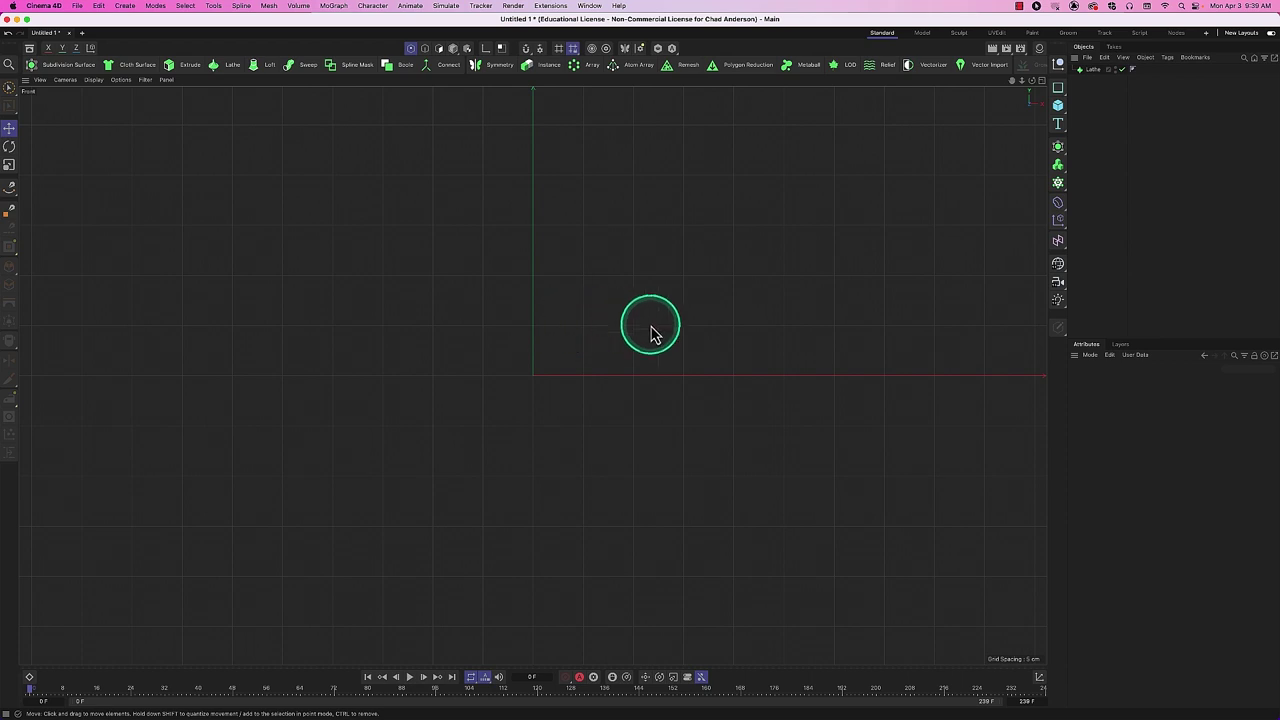
middle_click_drag(671, 349, 648, 414)
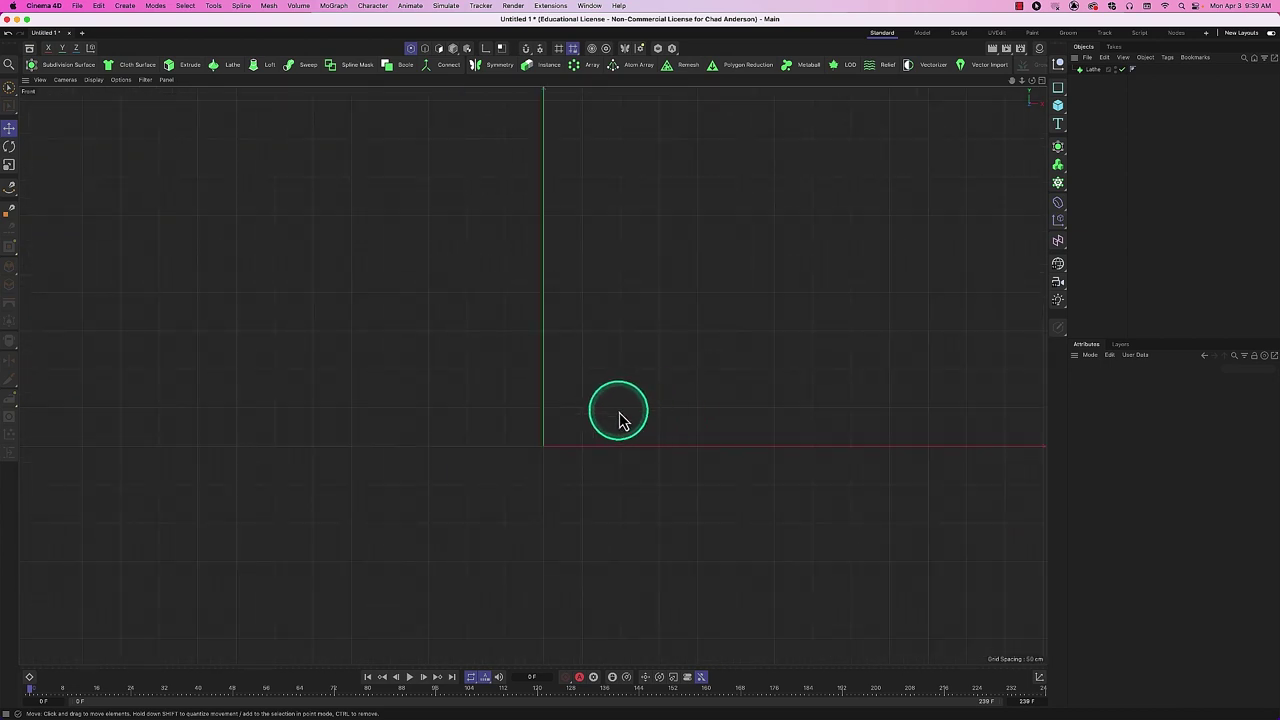
mouse_move(629, 415)
left_mouse_down("alt")
mouse_move(578, 443)
mouse_move(631, 363)
mouse_move(583, 306)
mouse_move(631, 331)
mouse_move(692, 315)
mouse_move(677, 366)
mouse_move(629, 410)
left_mouse_up("alt")
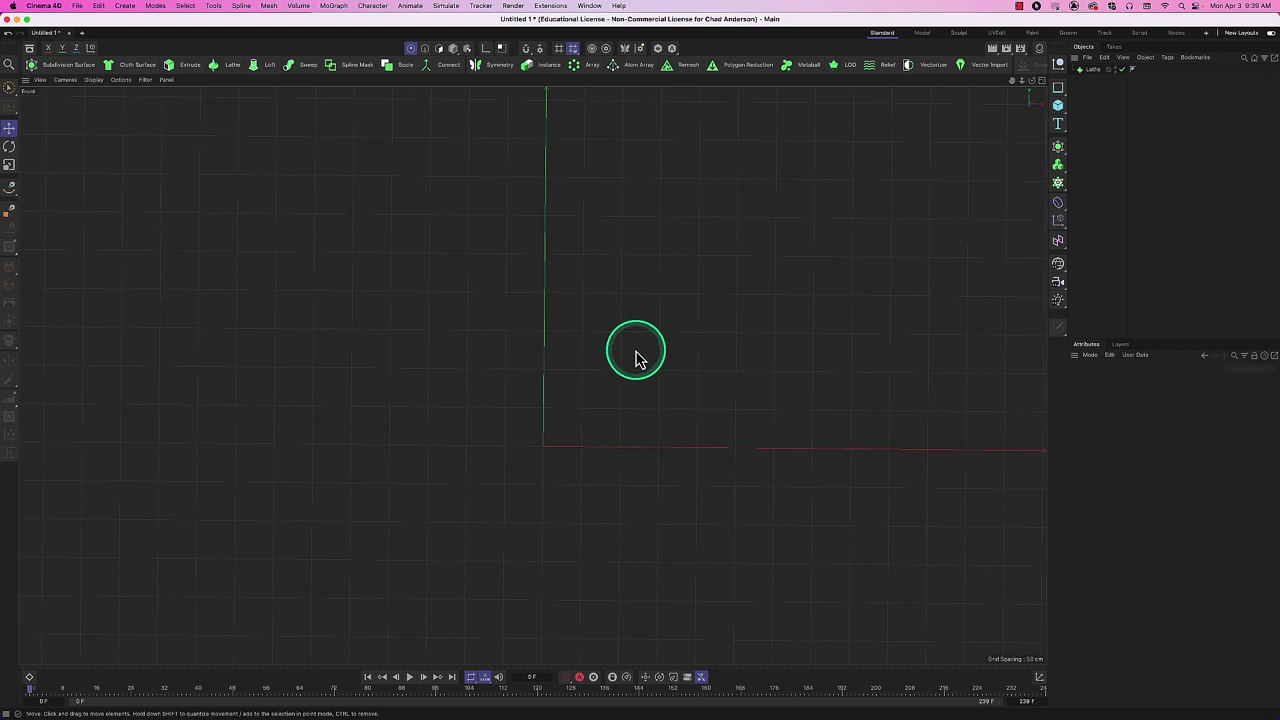
middle_click_drag(642, 368, 633, 313, "alt")
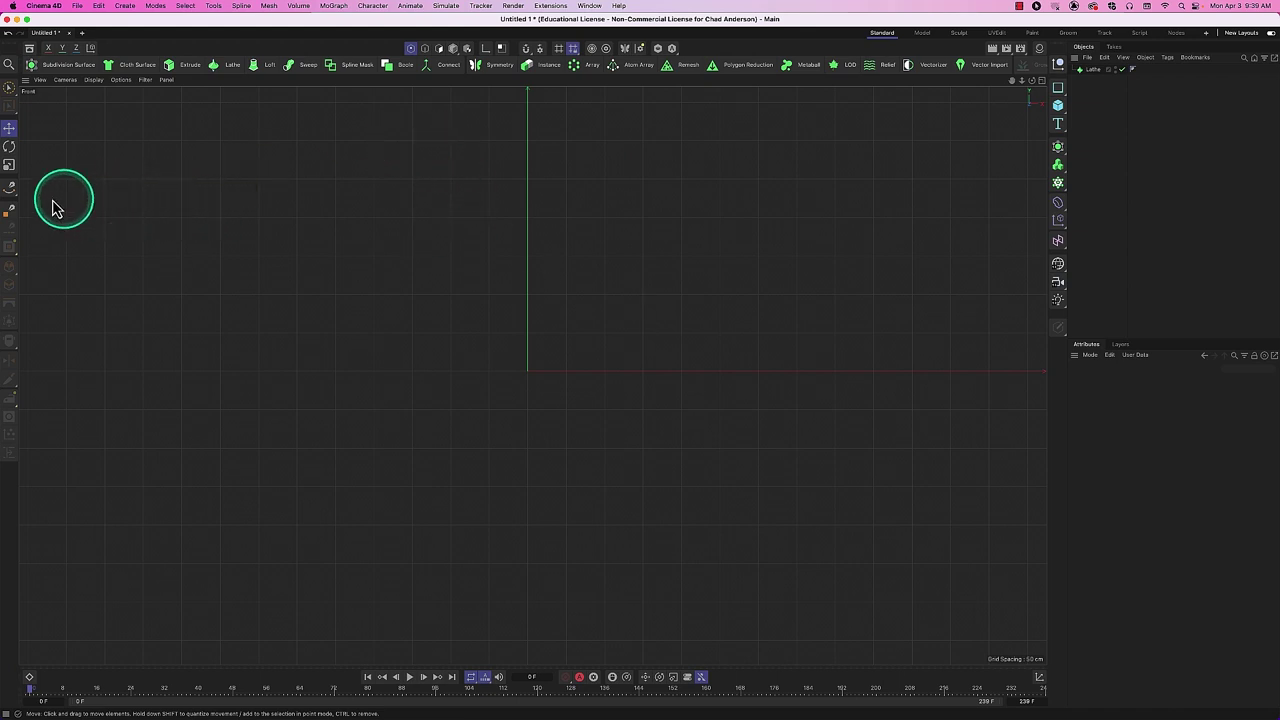
Draw a three-point half-teardrop Bezier profile with the Spline Pen, starting high on the vertical axis and ending on it just below the origin.
left_click(12, 196)
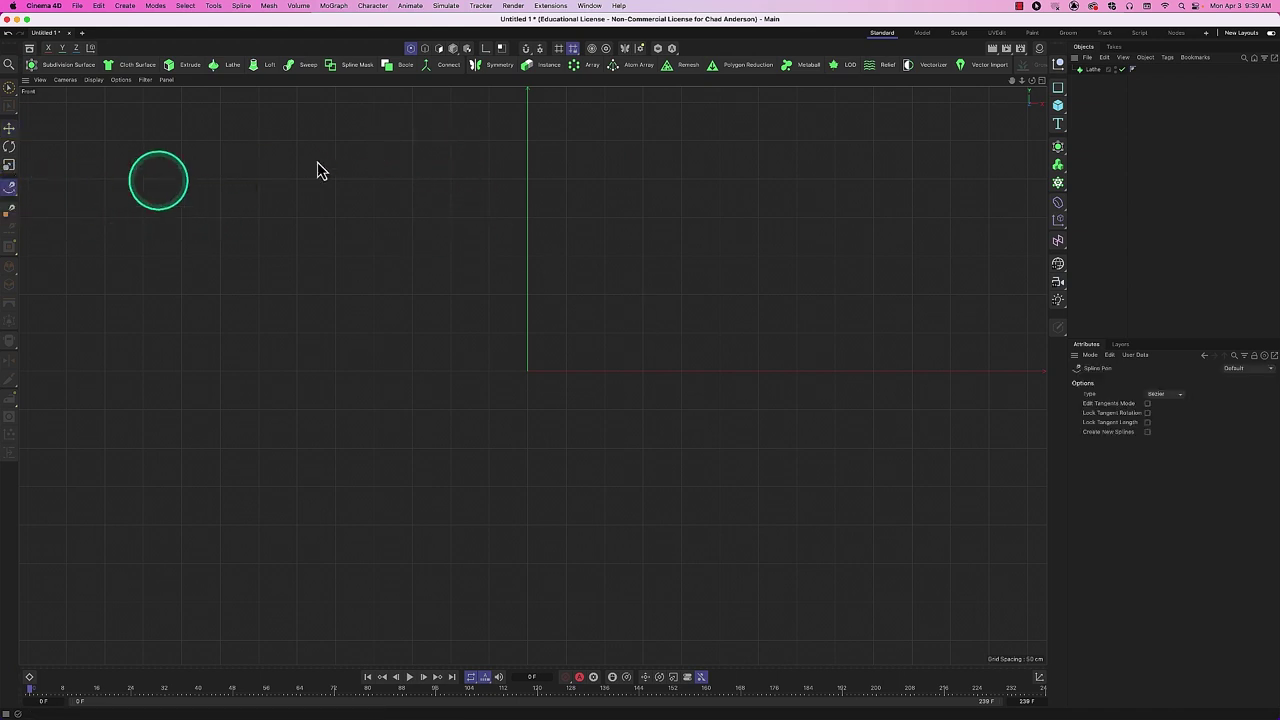
left_click(528, 102)
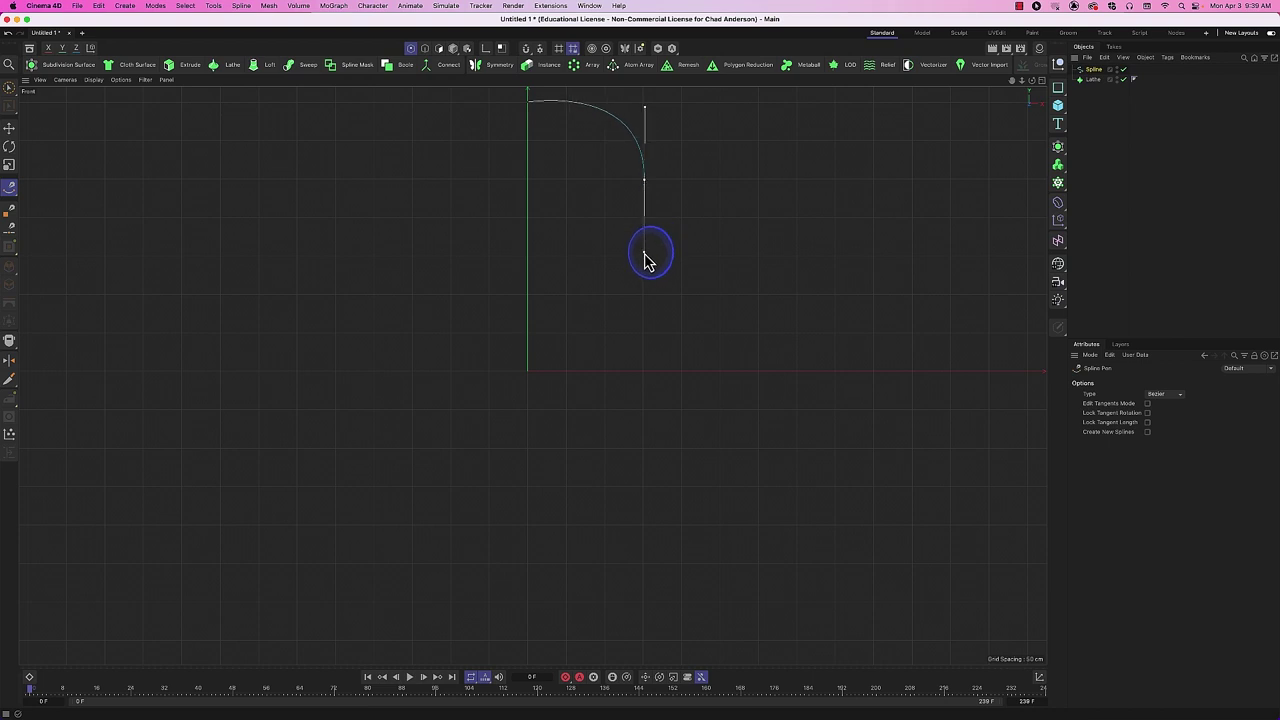
left_click_drag(643, 251, 643, 252)
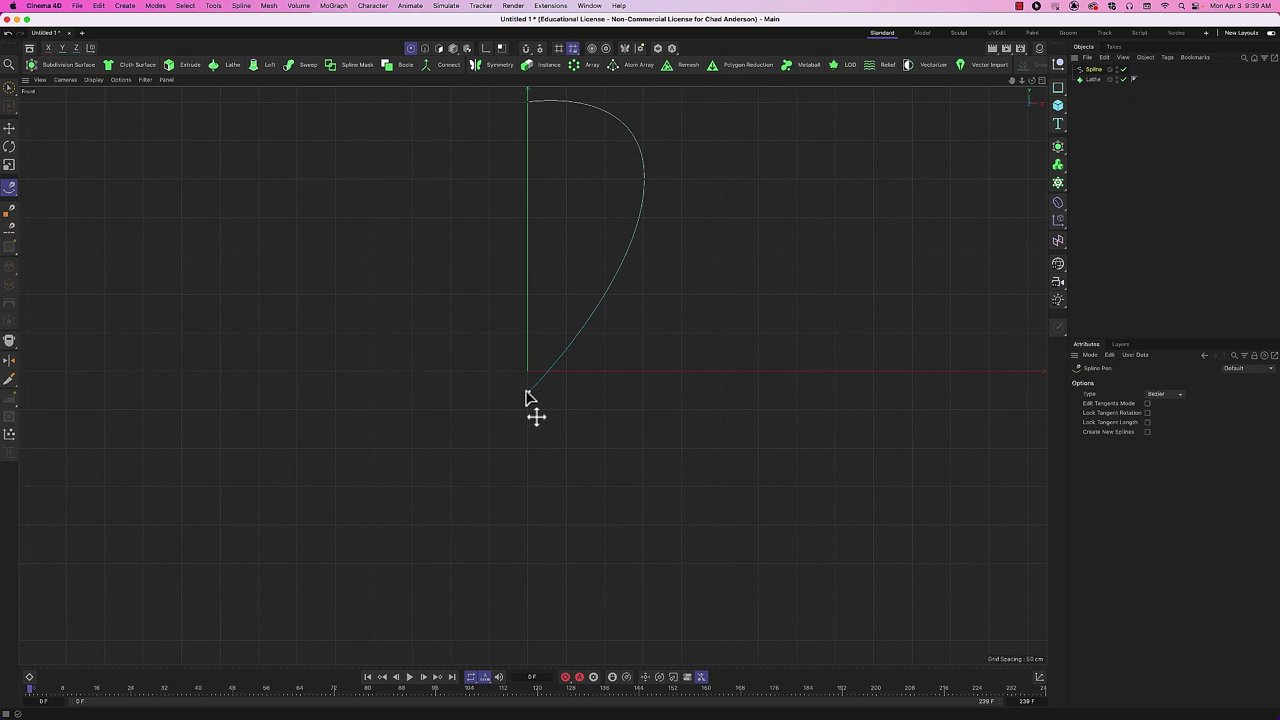
left_click(10, 130)
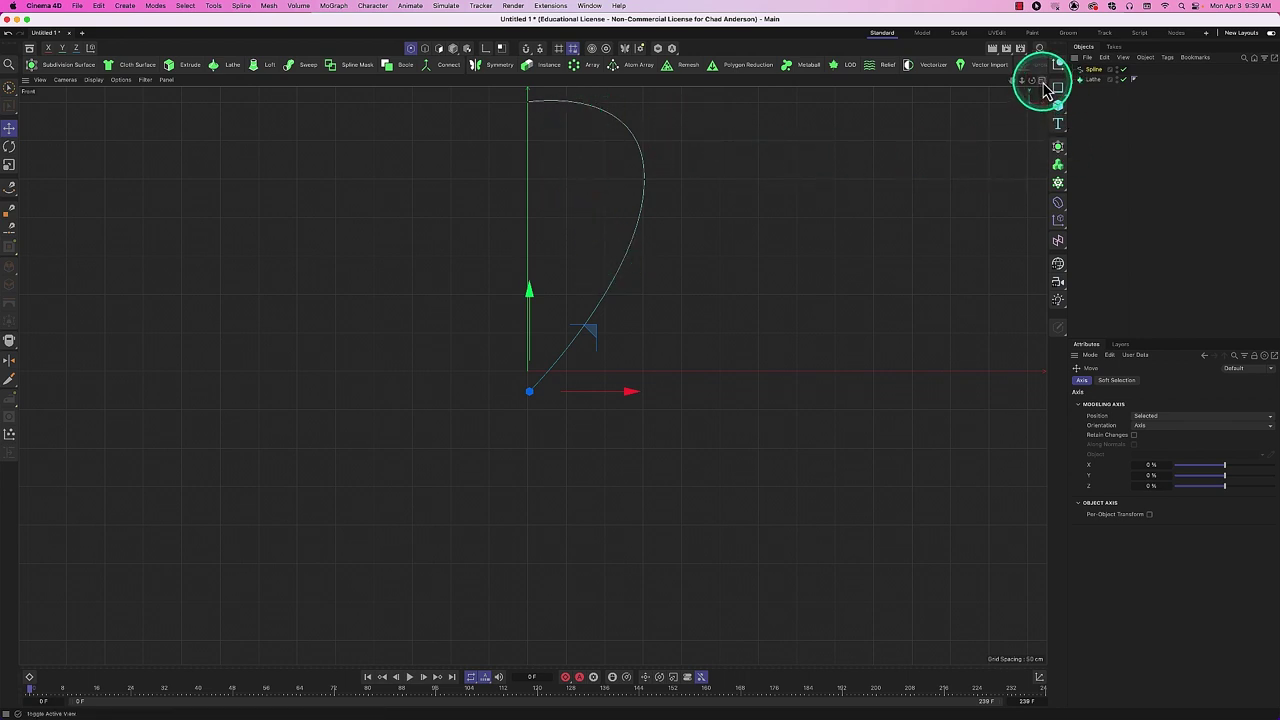
Return to the maximized Perspective view with the whole new spline in frame.
left_click(1044, 86)
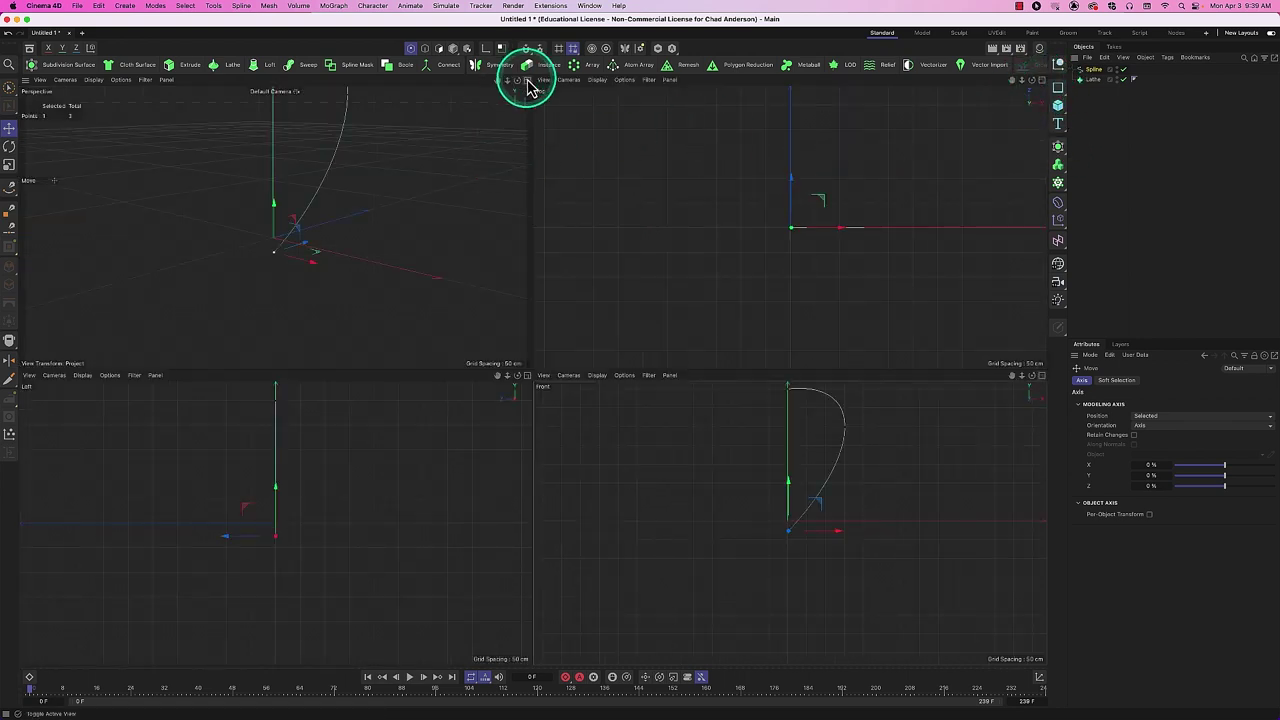
left_click(528, 82)
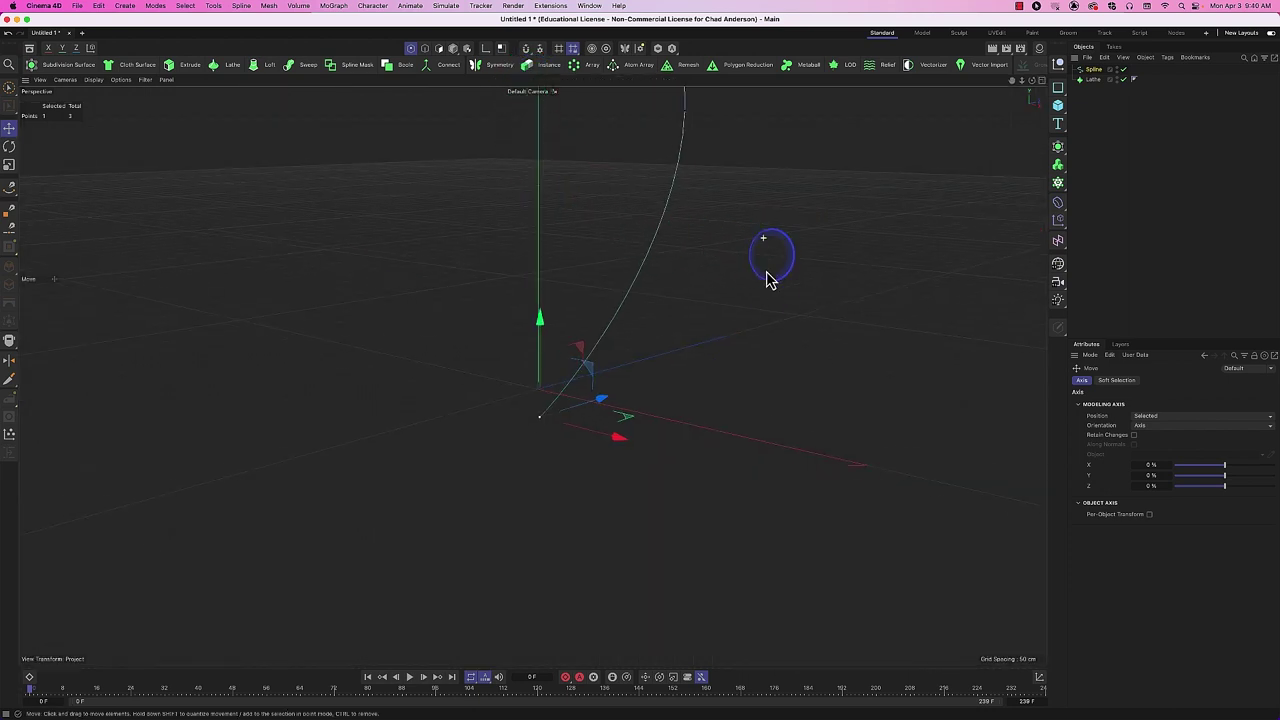
left_click_drag(766, 280, 771, 393, "alt")
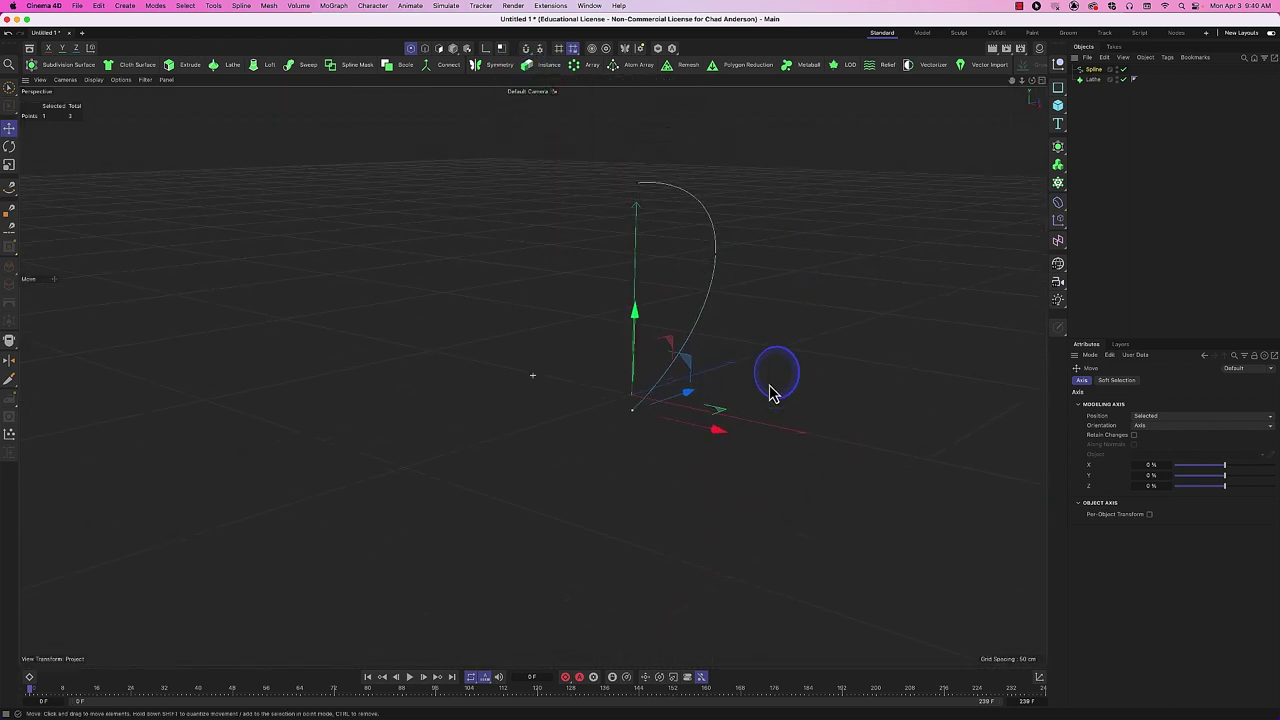
Make the new spline a child of the Lathe object so the profile revolves into a solid.
left_click_drag(674, 349, 709, 350, "alt")
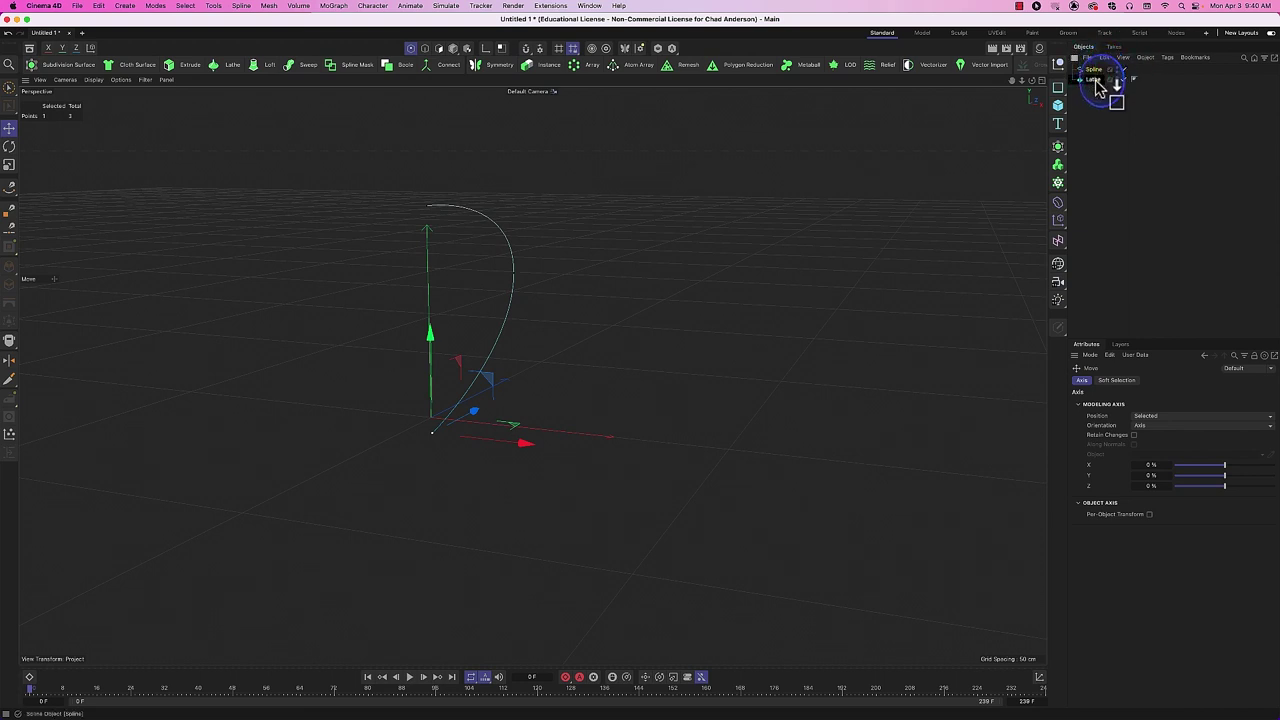
left_click_drag(1097, 87, 1095, 86)
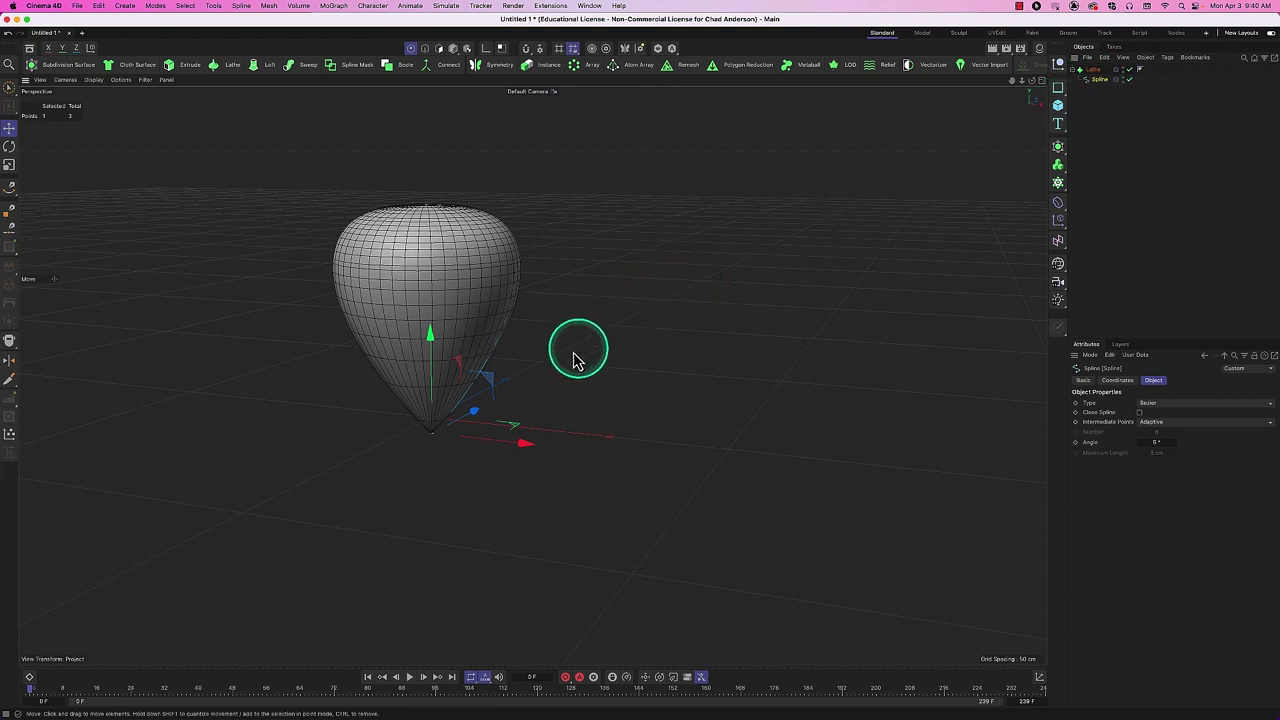
mouse_move(574, 357)
left_mouse_down("alt")
mouse_move(543, 357)
mouse_move(557, 343)
mouse_move(557, 355)
mouse_move(506, 329)
mouse_move(400, 360)
mouse_move(474, 351)
mouse_move(571, 303)
mouse_move(626, 251)
mouse_move(623, 294)
mouse_move(491, 392)
mouse_move(571, 334)
mouse_move(545, 376)
mouse_move(537, 357)
mouse_move(558, 343)
left_mouse_up("alt")
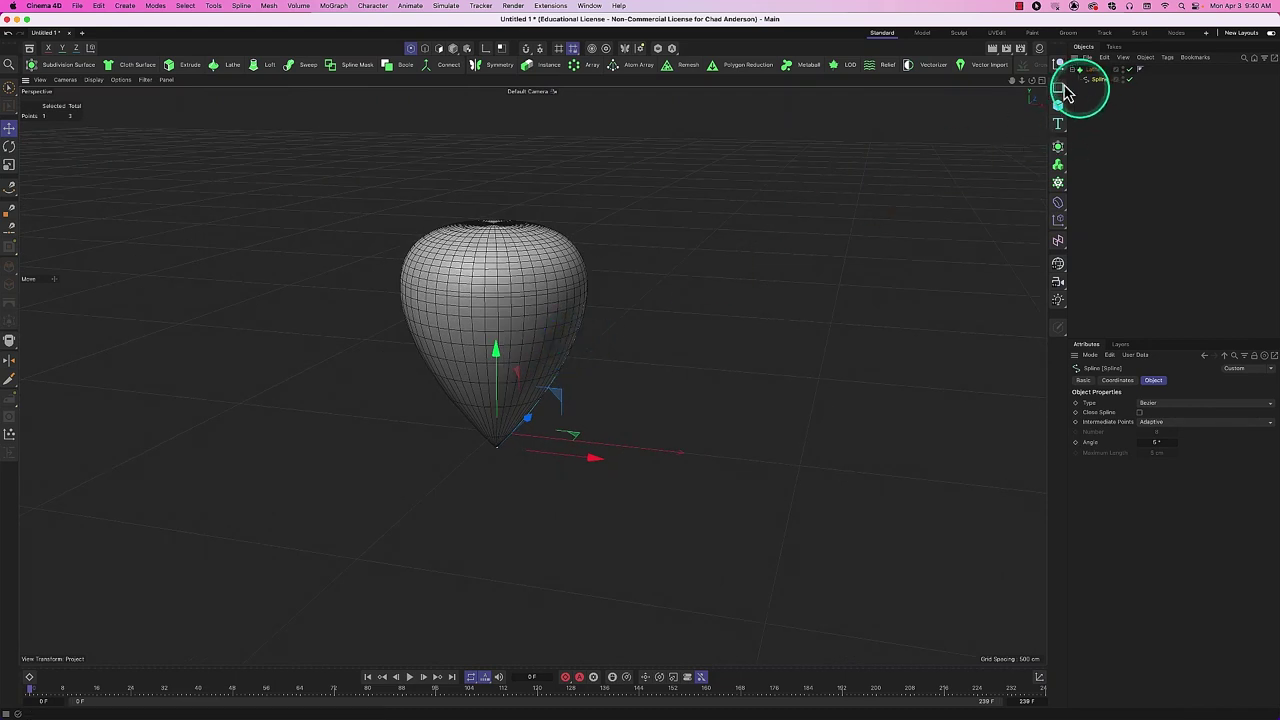
In the maximized Front view, disable the Lathe and extend the spline's lower end by two points with the Spline Pen, forming a small flared lip.
left_click(1043, 79)
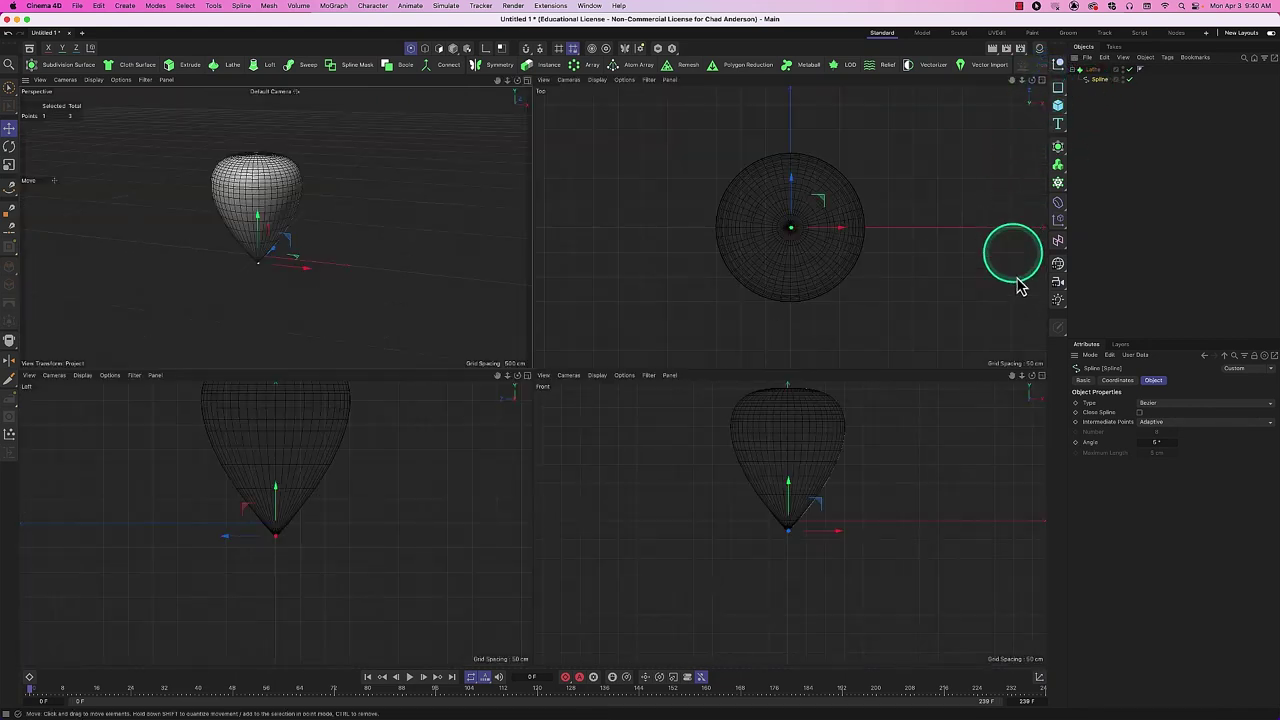
left_click(1043, 378)
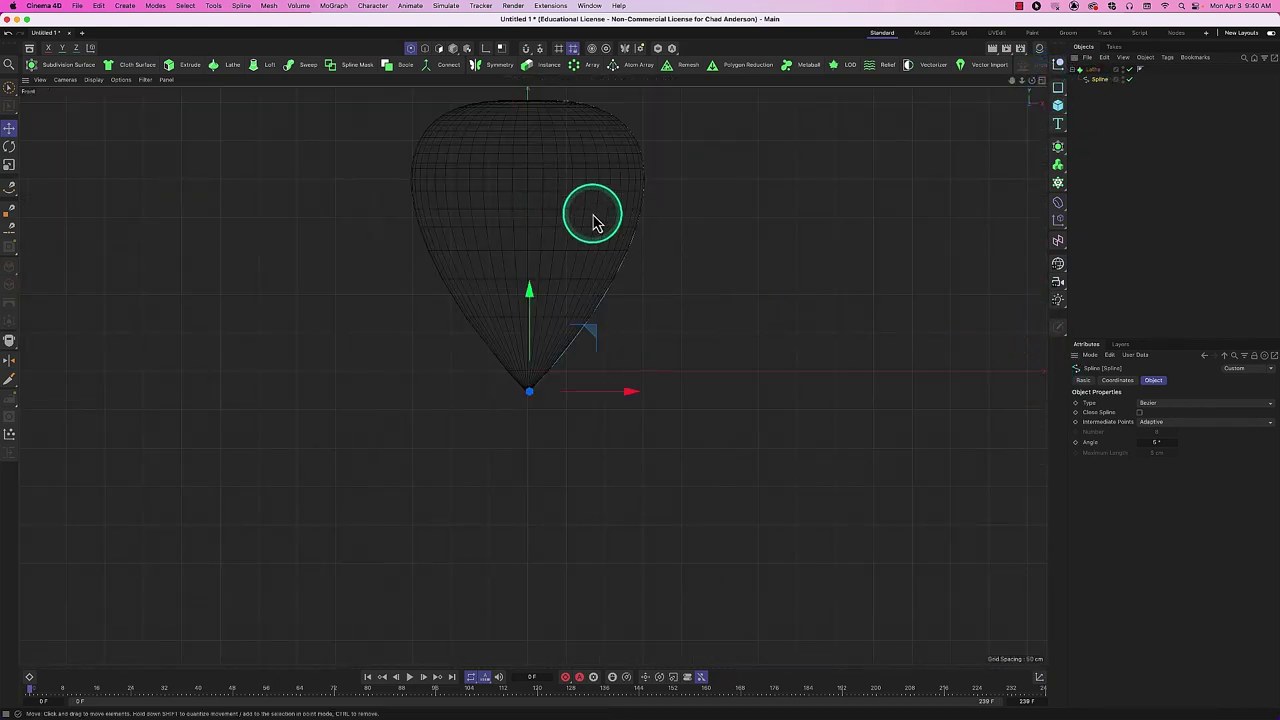
middle_click_drag(575, 210, 598, 285, "alt")
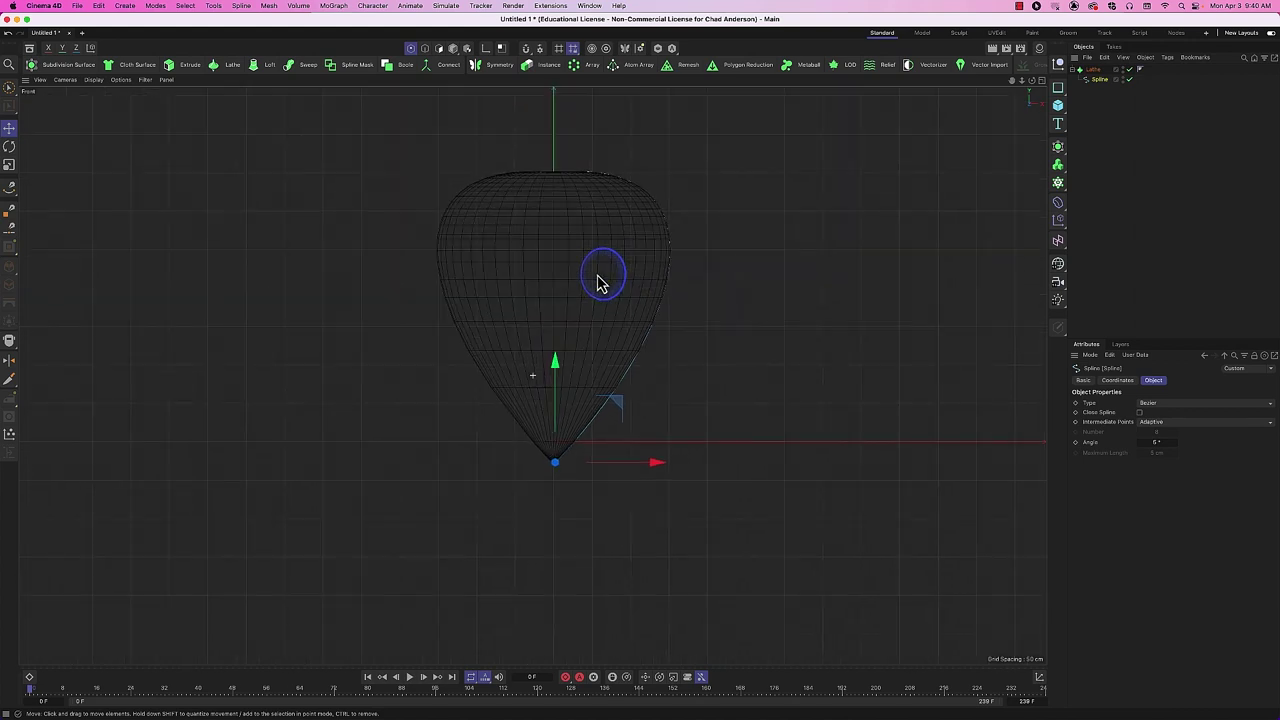
left_click(1130, 69)
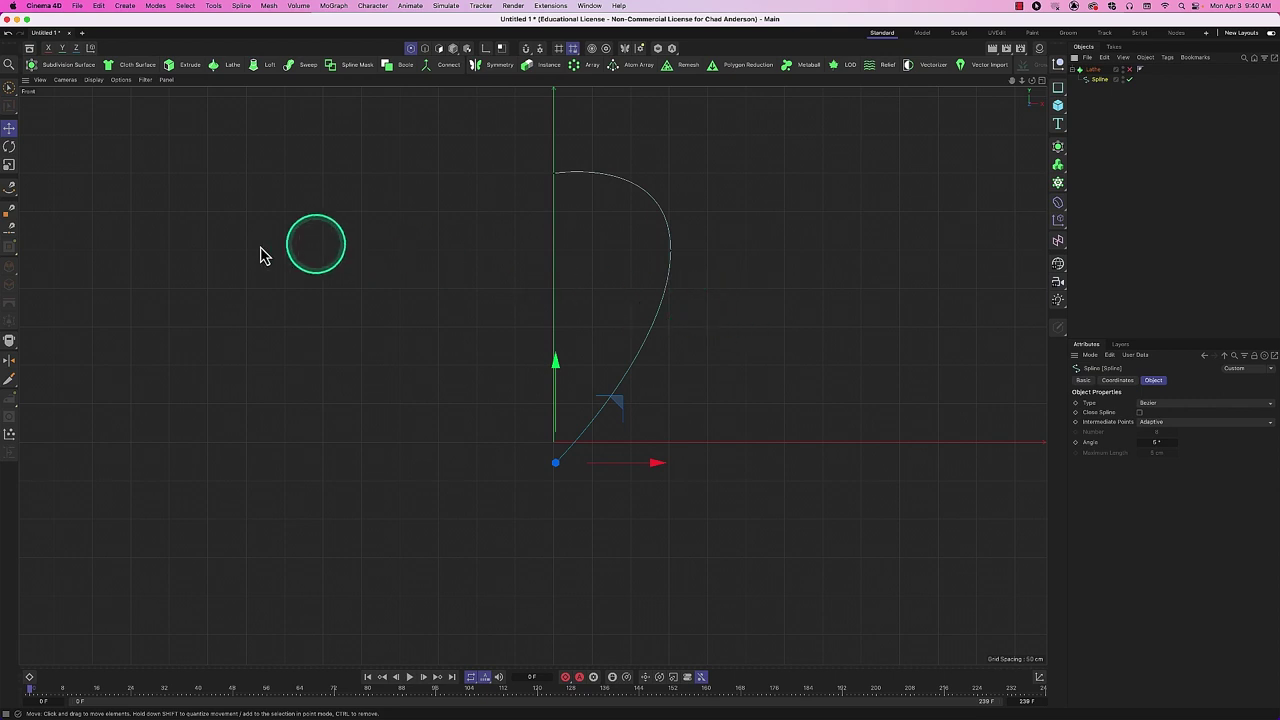
left_click(10, 190)
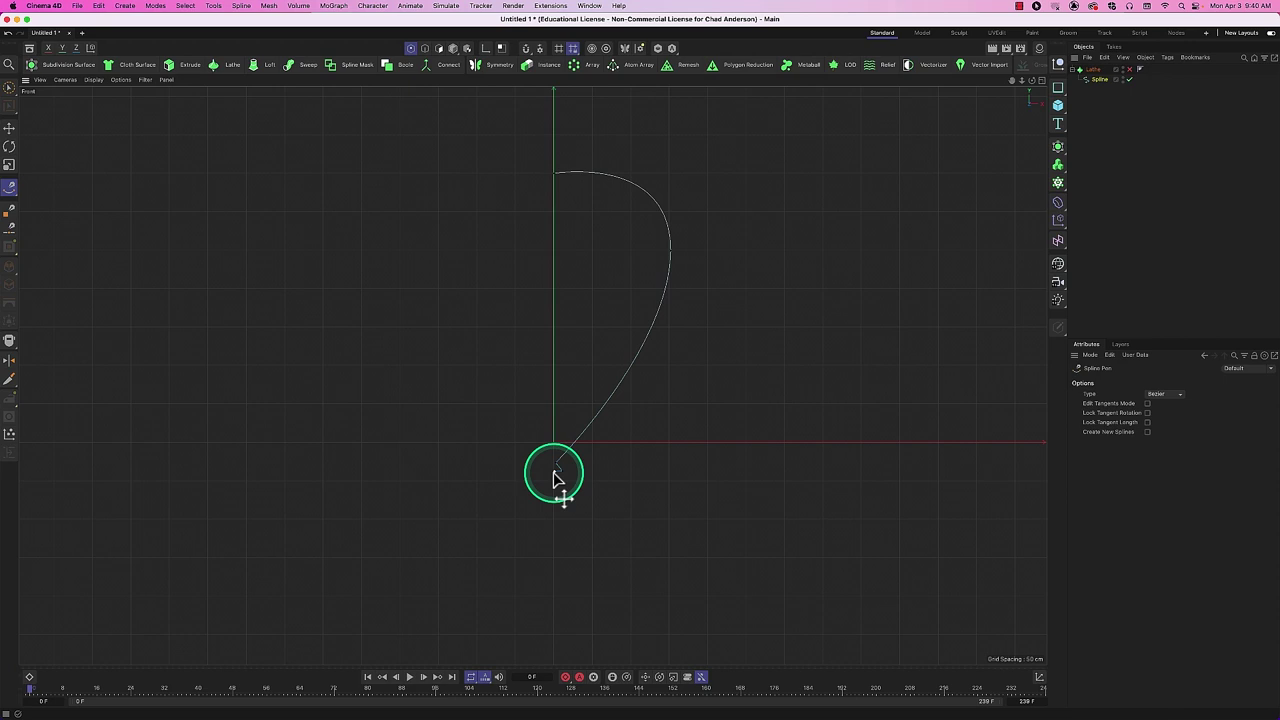
key("e")
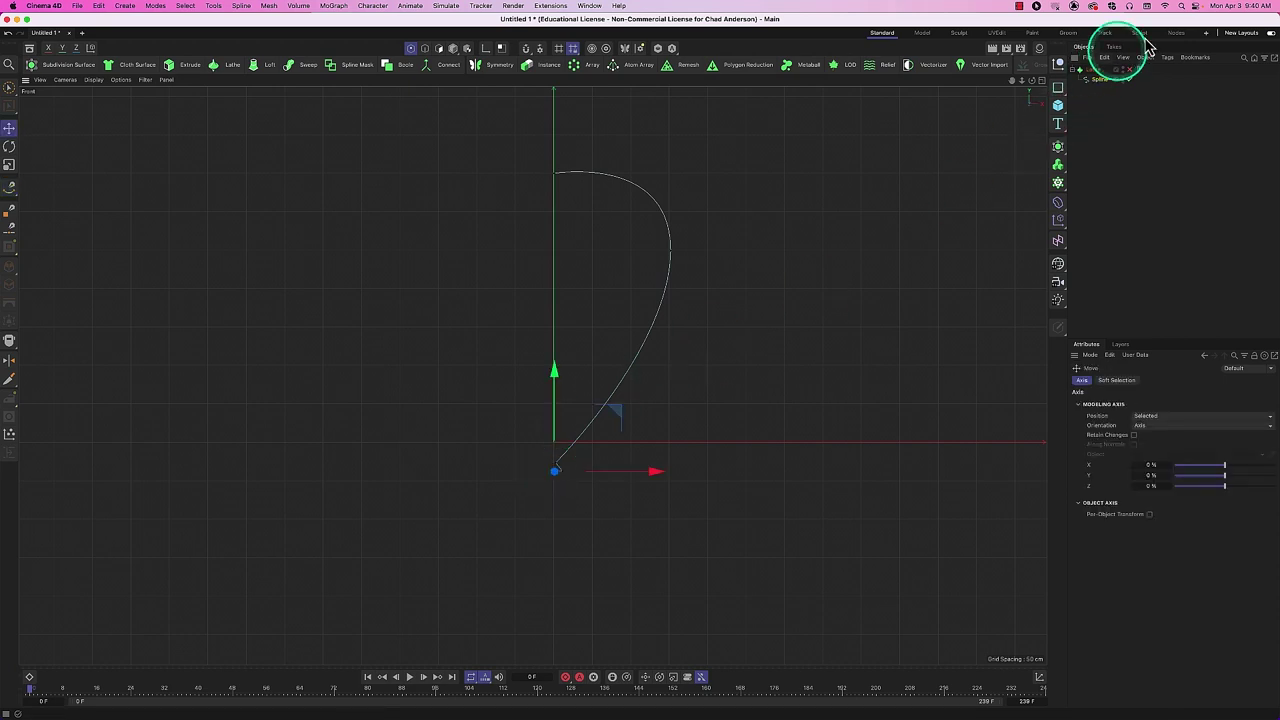
Enable the Lathe again and return to the maximized Perspective view.
left_click(1130, 70)
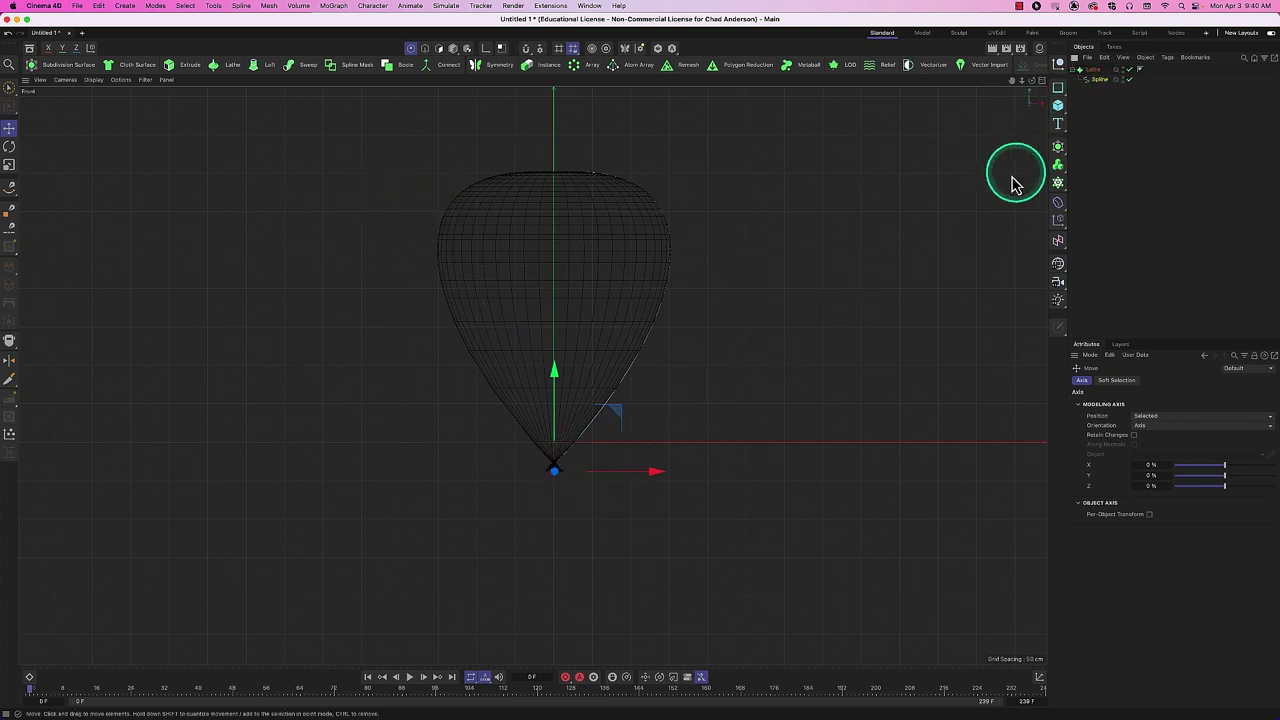
left_click(1042, 80)
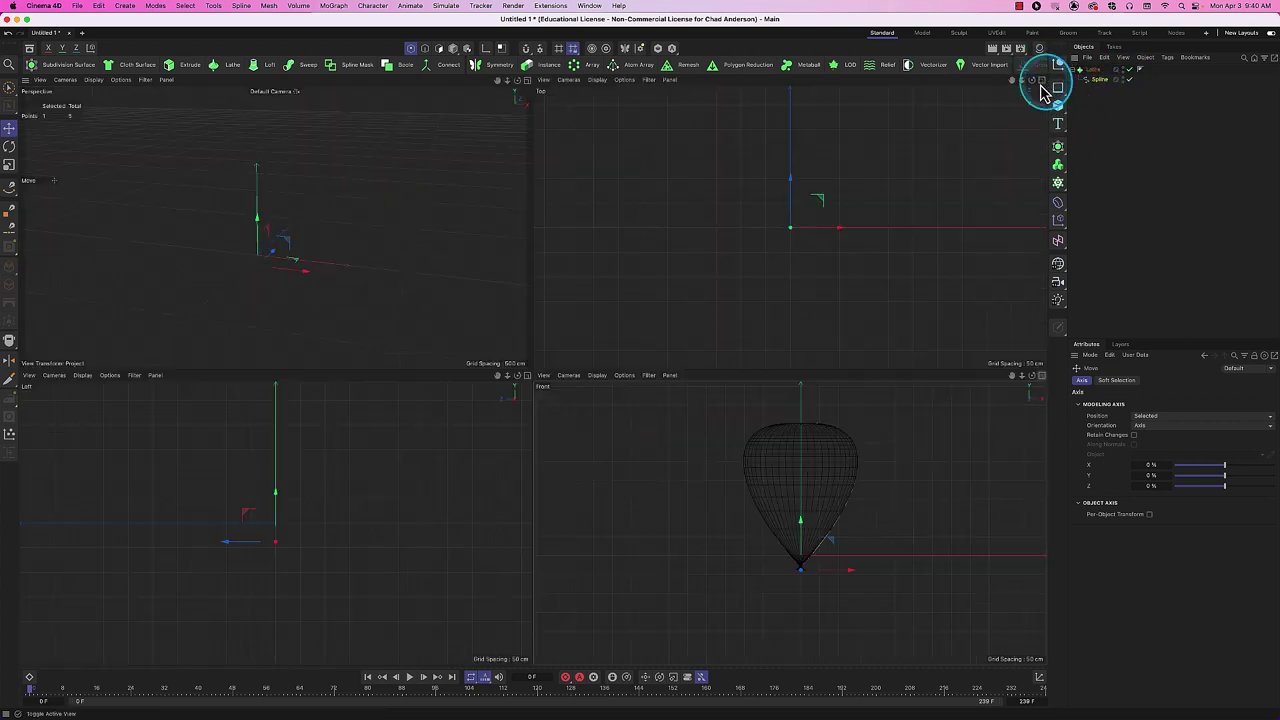
left_click(527, 80)
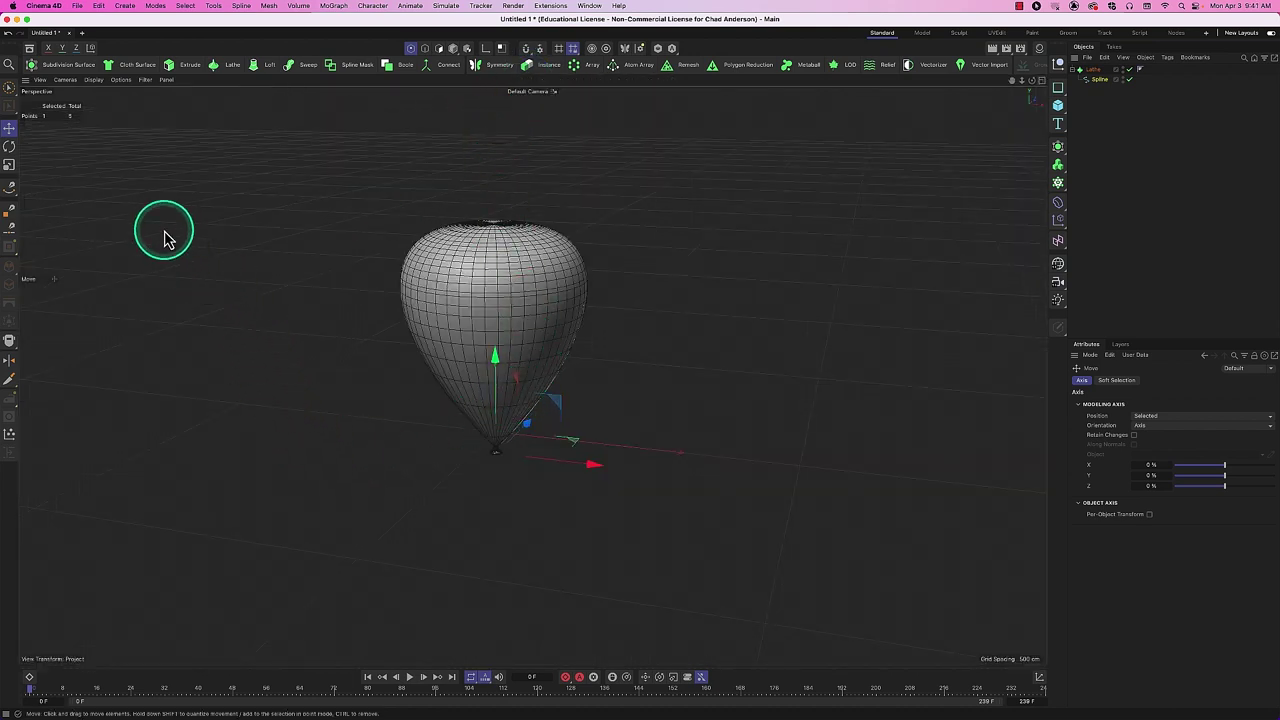
Open the Asset Browser and search its materials for "rubber".
left_click(40, 80)
left_click(31, 56)
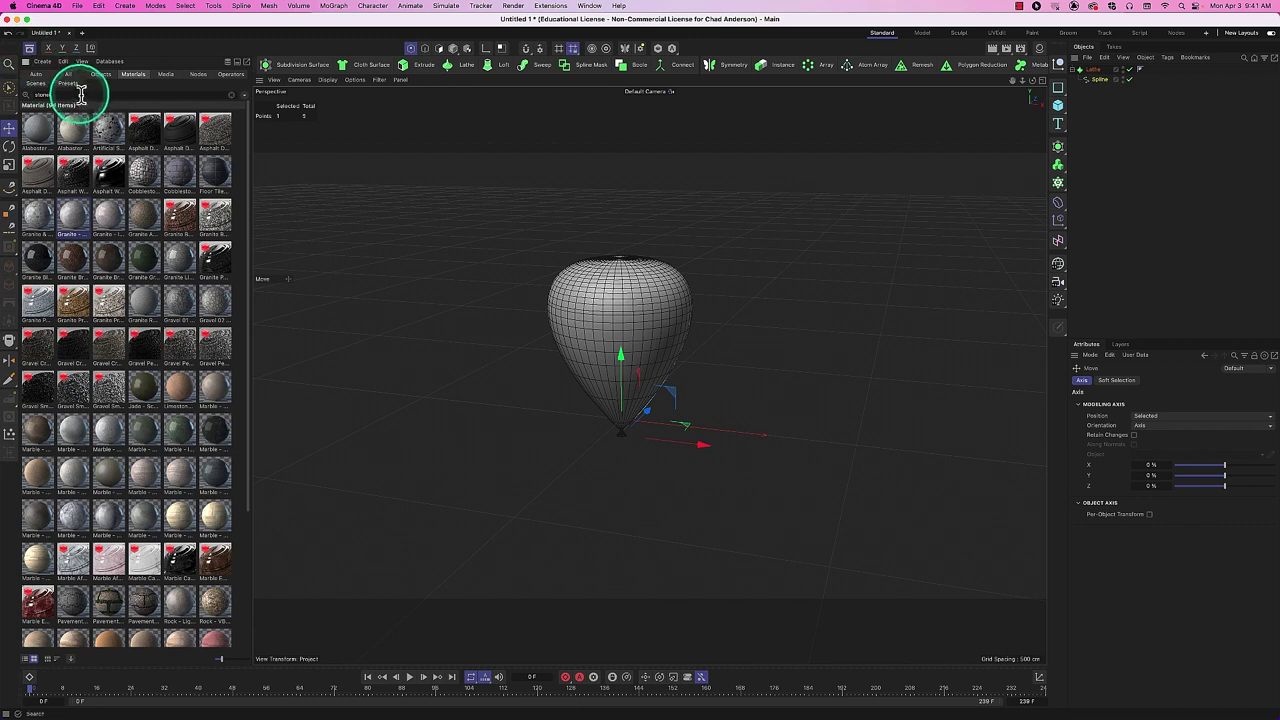
left_click(40, 92)
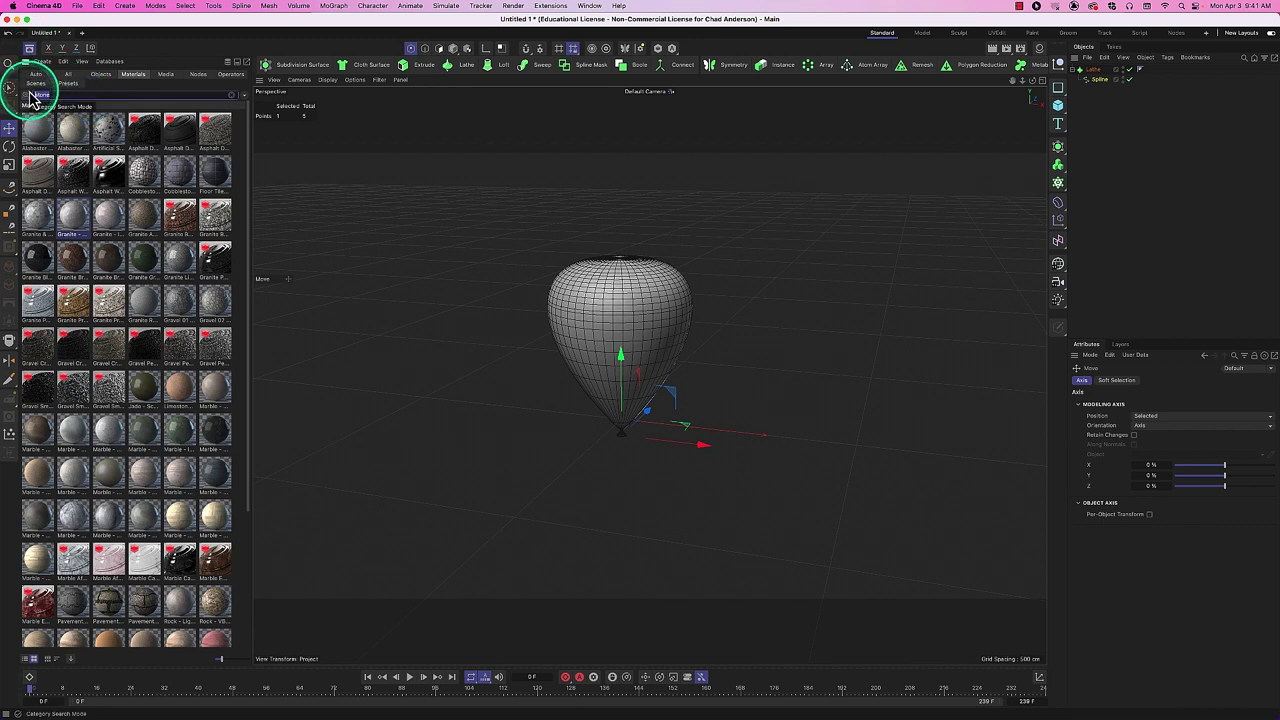
type("rubber")
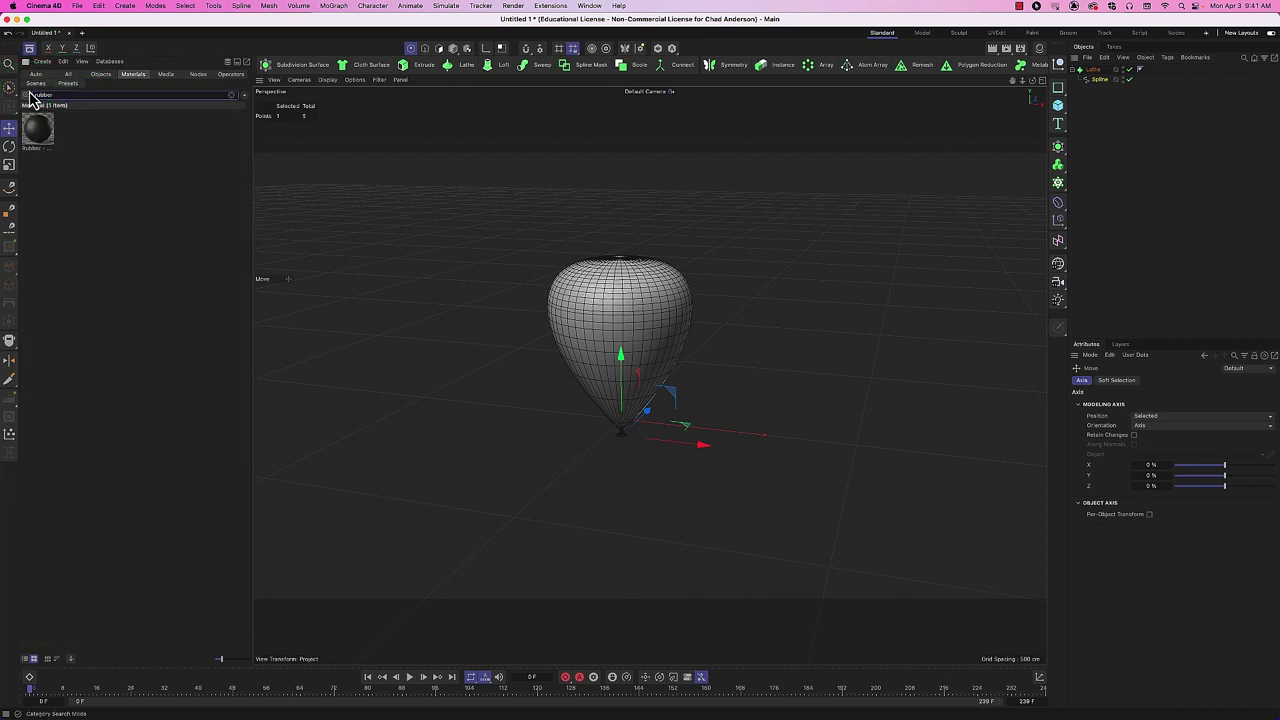
Replace the material search term with "plastic".
key("BackSpace")
key("BackSpace")
key("BackSpace")
key("BackSpace")
key("BackSpace")
key("BackSpace")
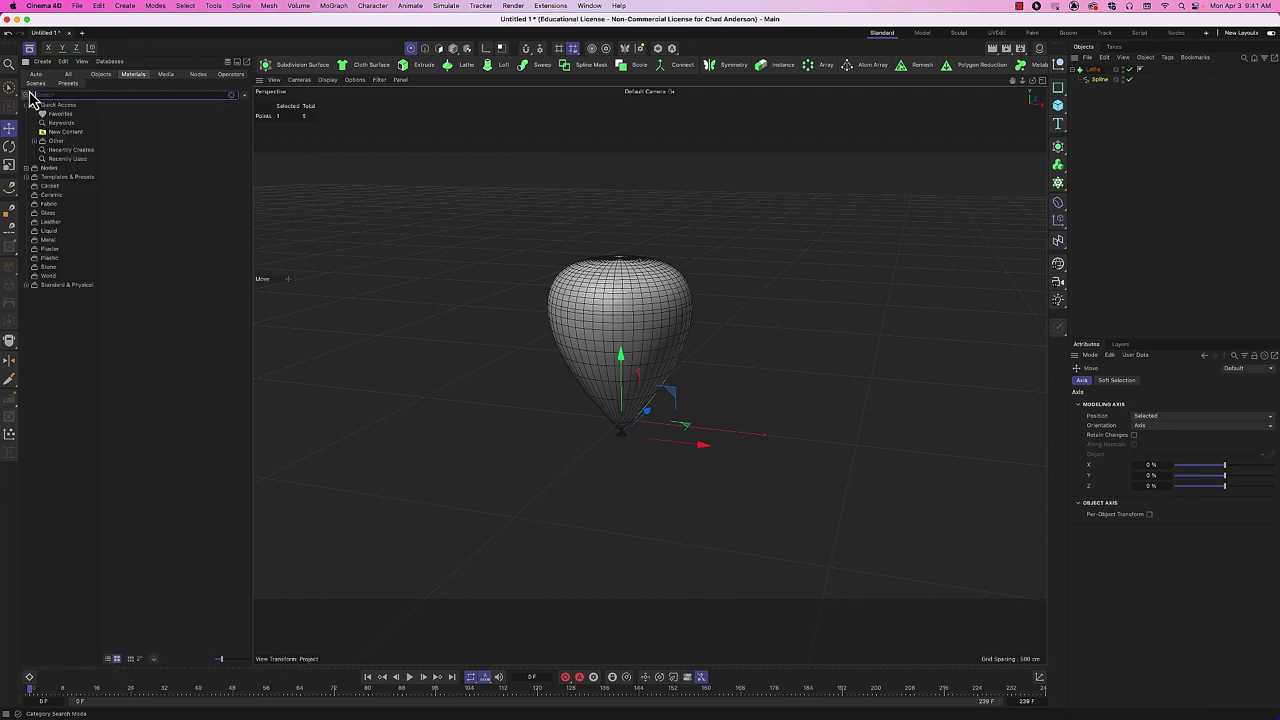
type("plast")
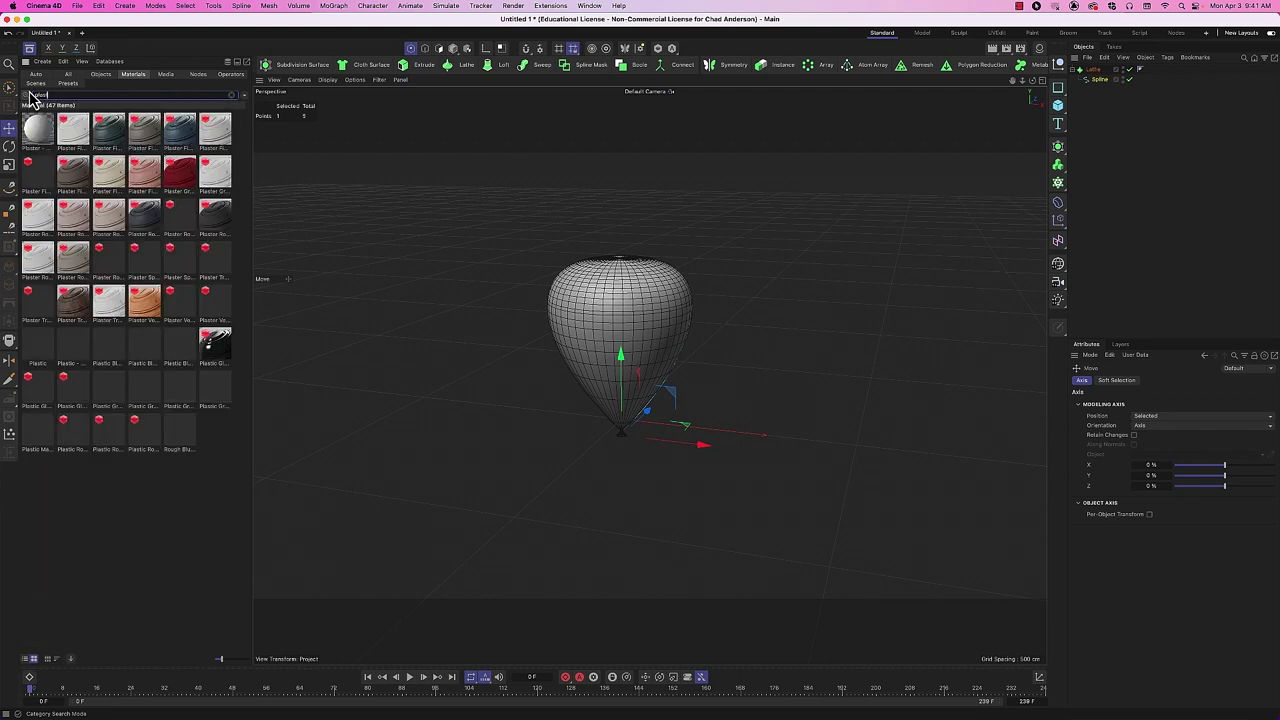
type("ic")
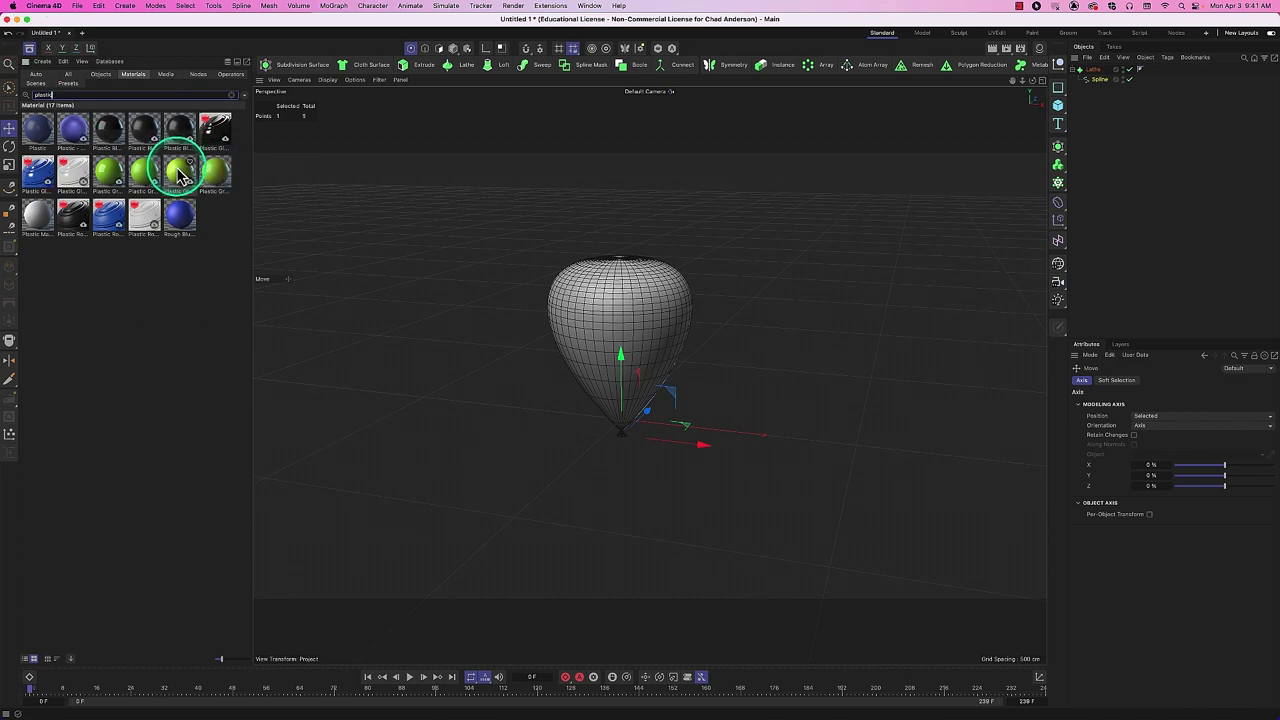
Apply the Plastic Green - SSS - Med Roughness material to the lathed balloon and render the Perspective view with the Asset Browser closed.
left_click_drag(178, 174, 586, 310)
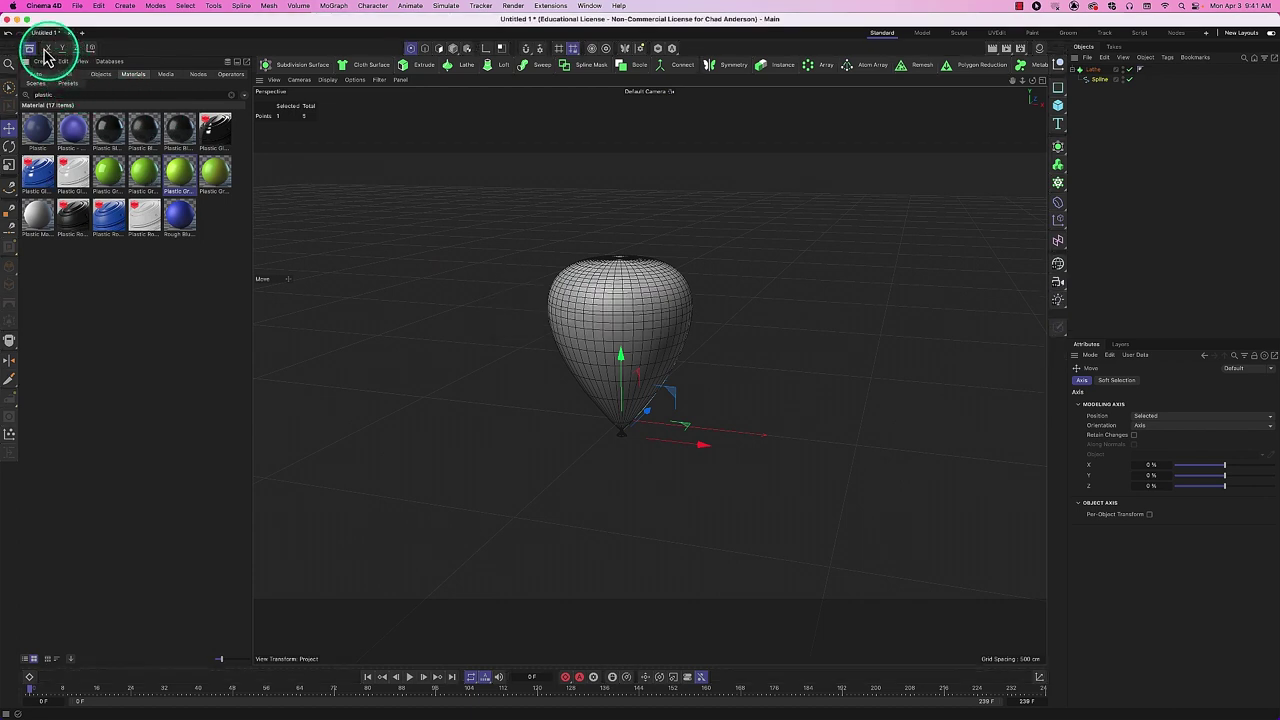
left_click(31, 50)
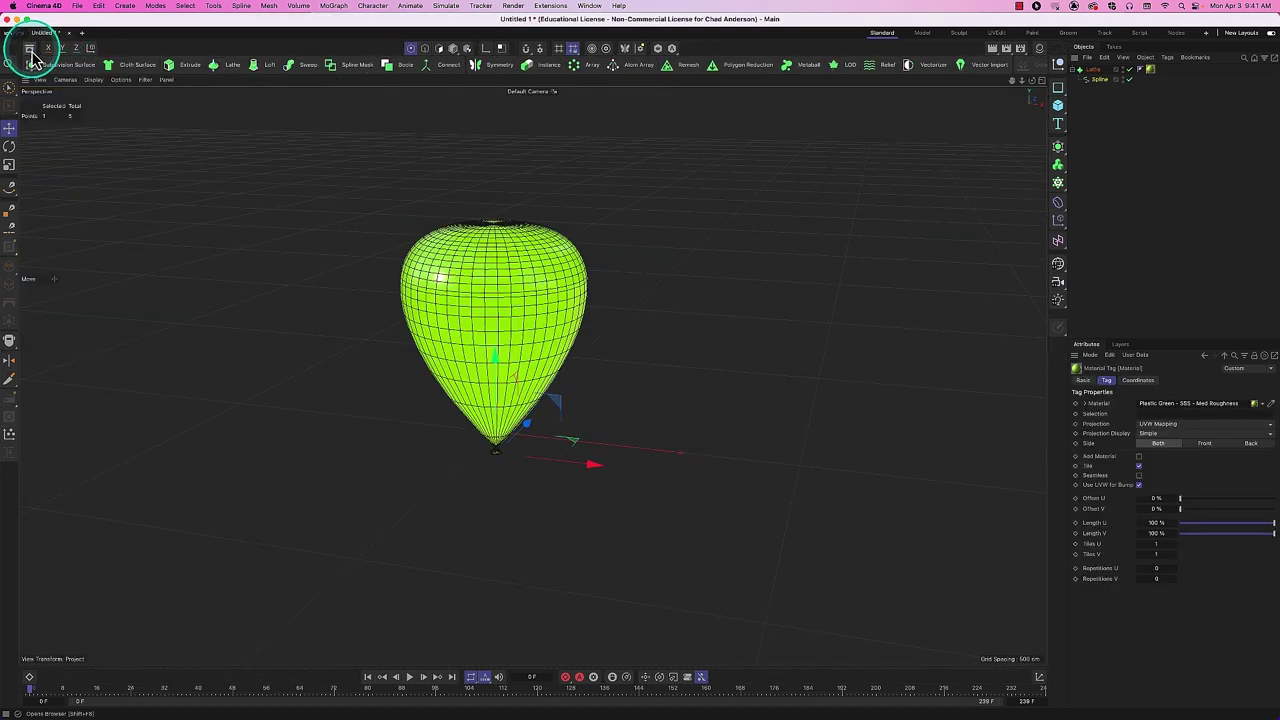
key("super+r")
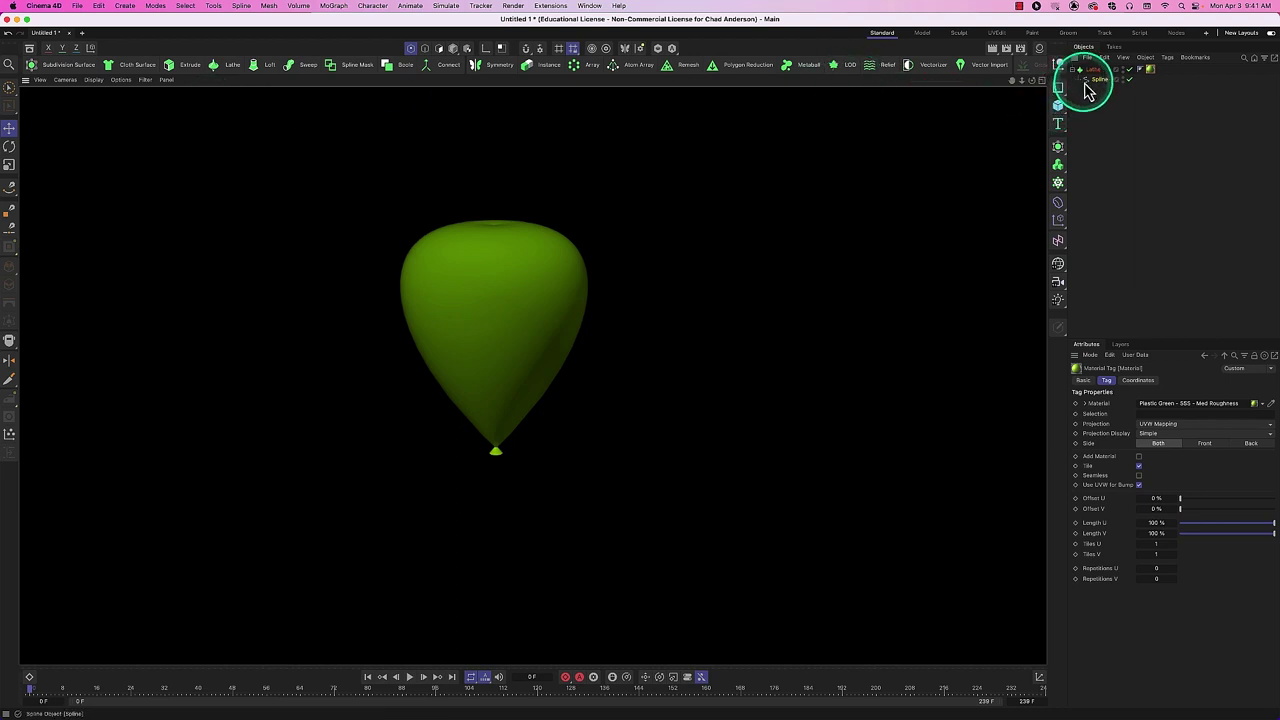
left_click_drag(1084, 82, 1104, 88)
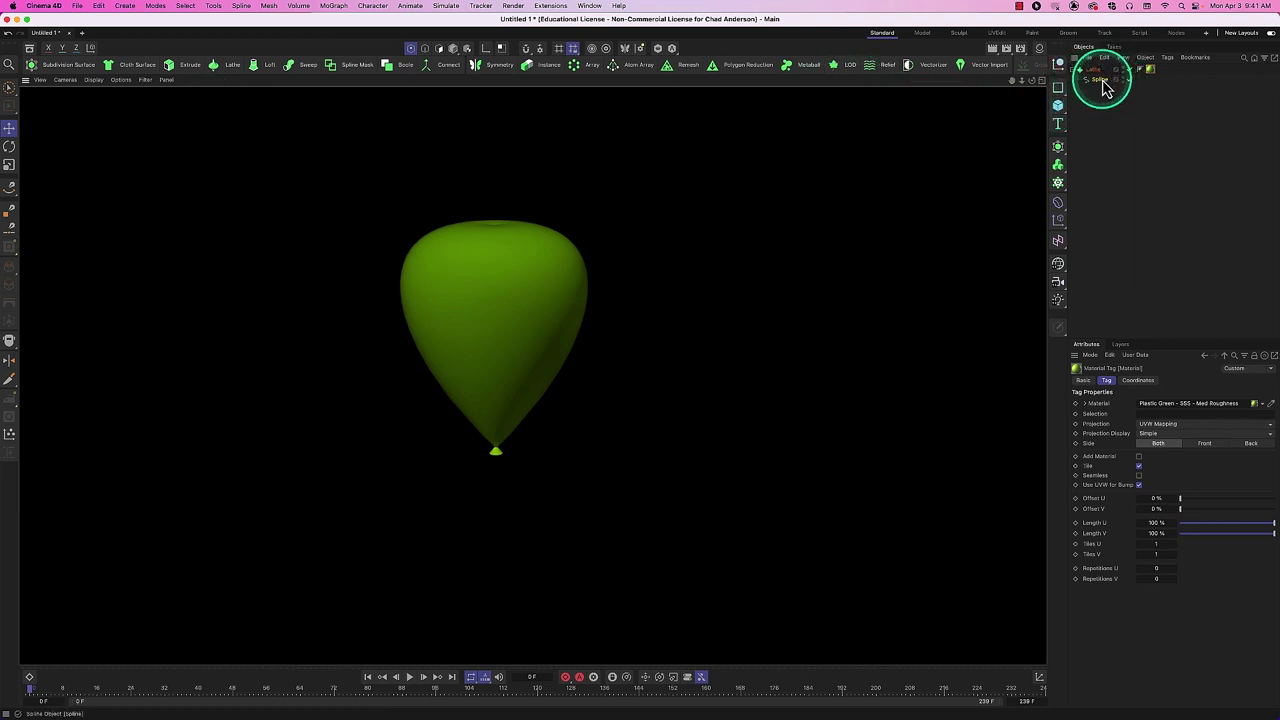
Maximize the Front view, select the balloon's spline and disable the Lathe to expose the bare profile.
middle_click(1043, 112)
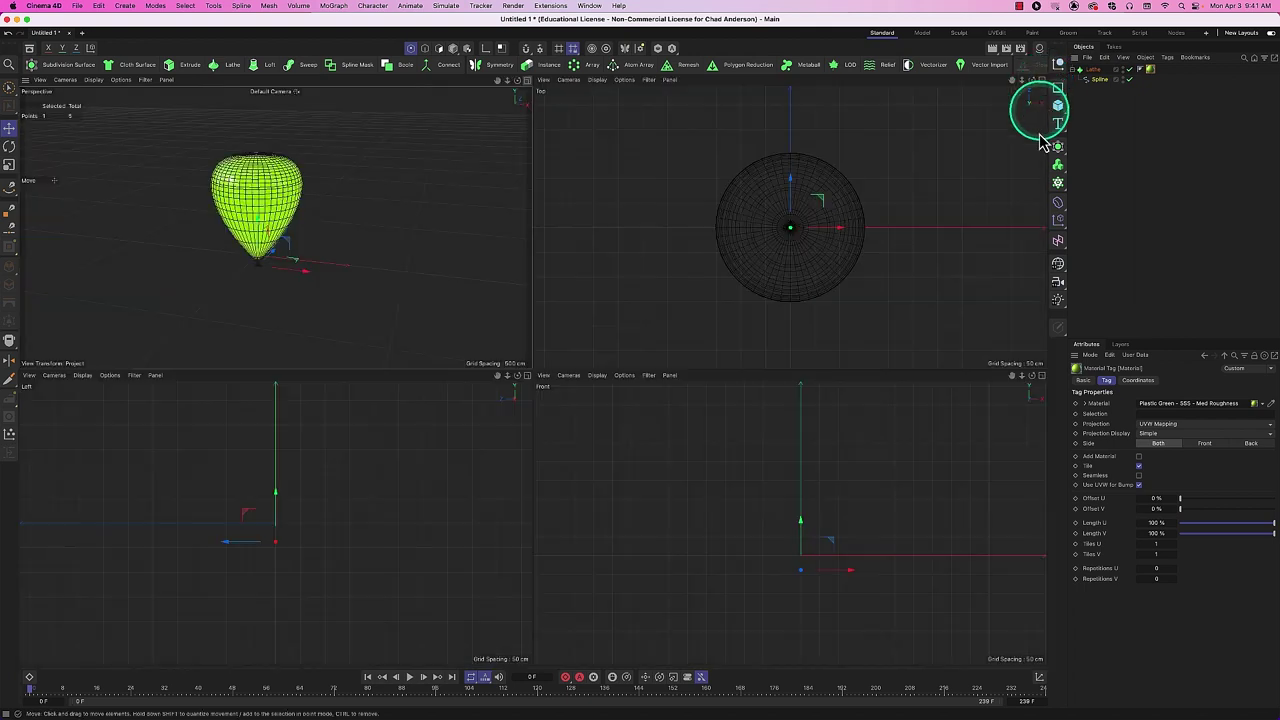
middle_click(1046, 382)
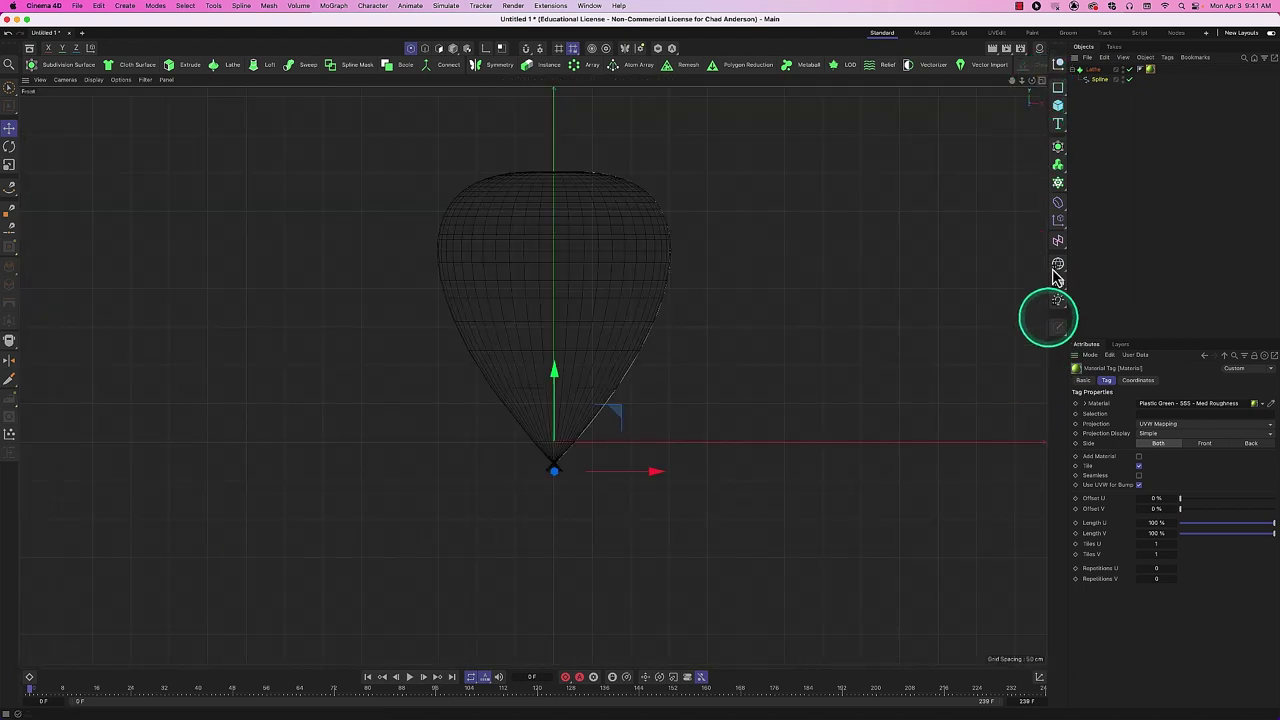
left_click(1099, 82)
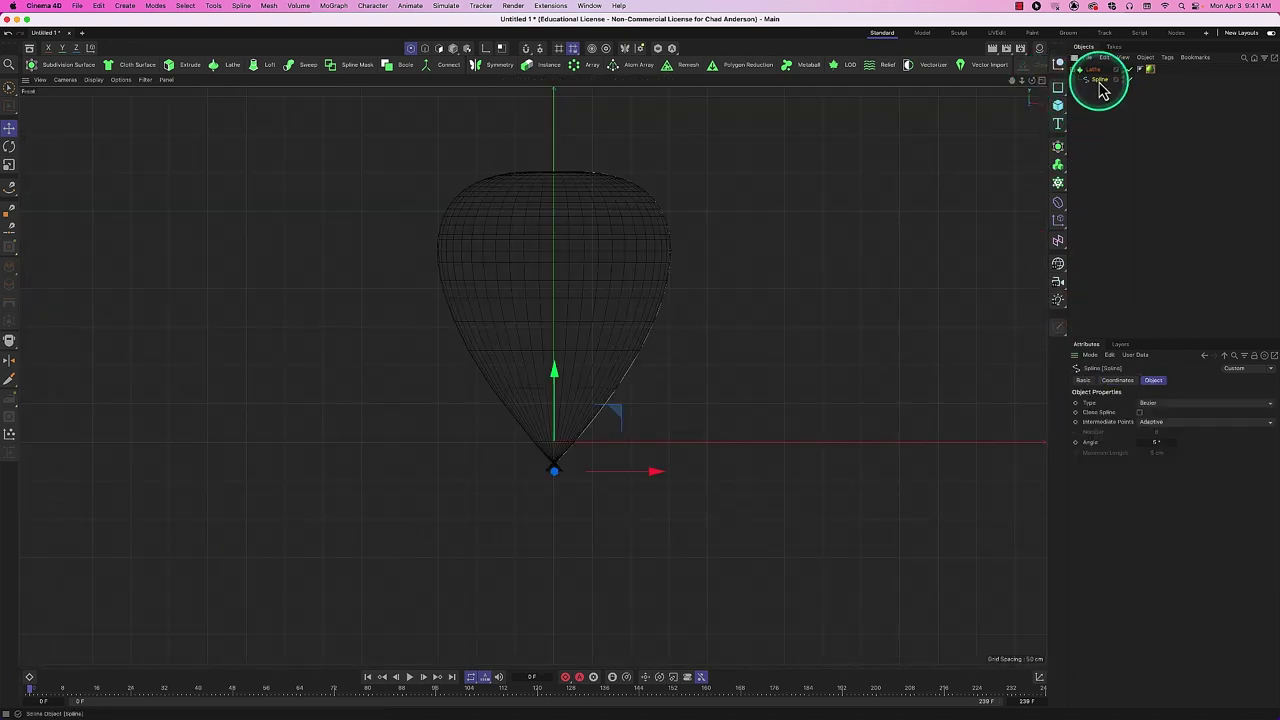
left_click(1129, 69)
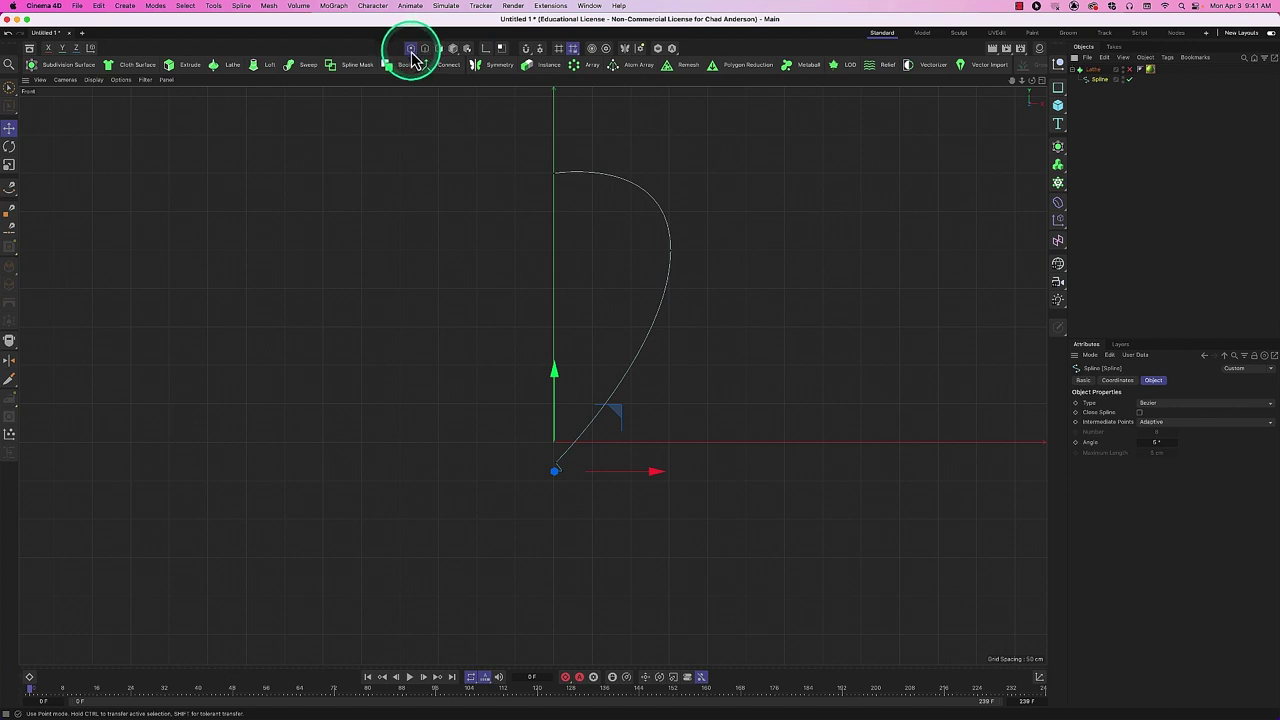
Add a cube and move it slightly along the X axis in Model mode.
left_click(1059, 107)
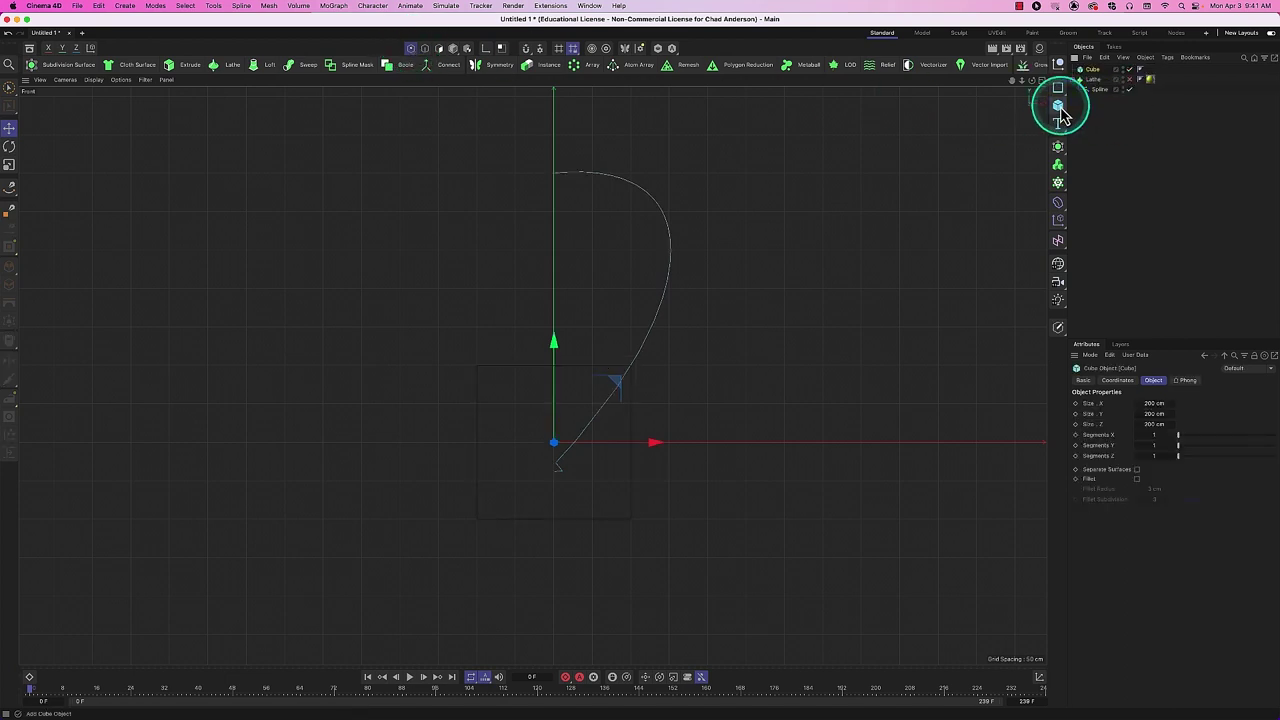
left_click(453, 49)
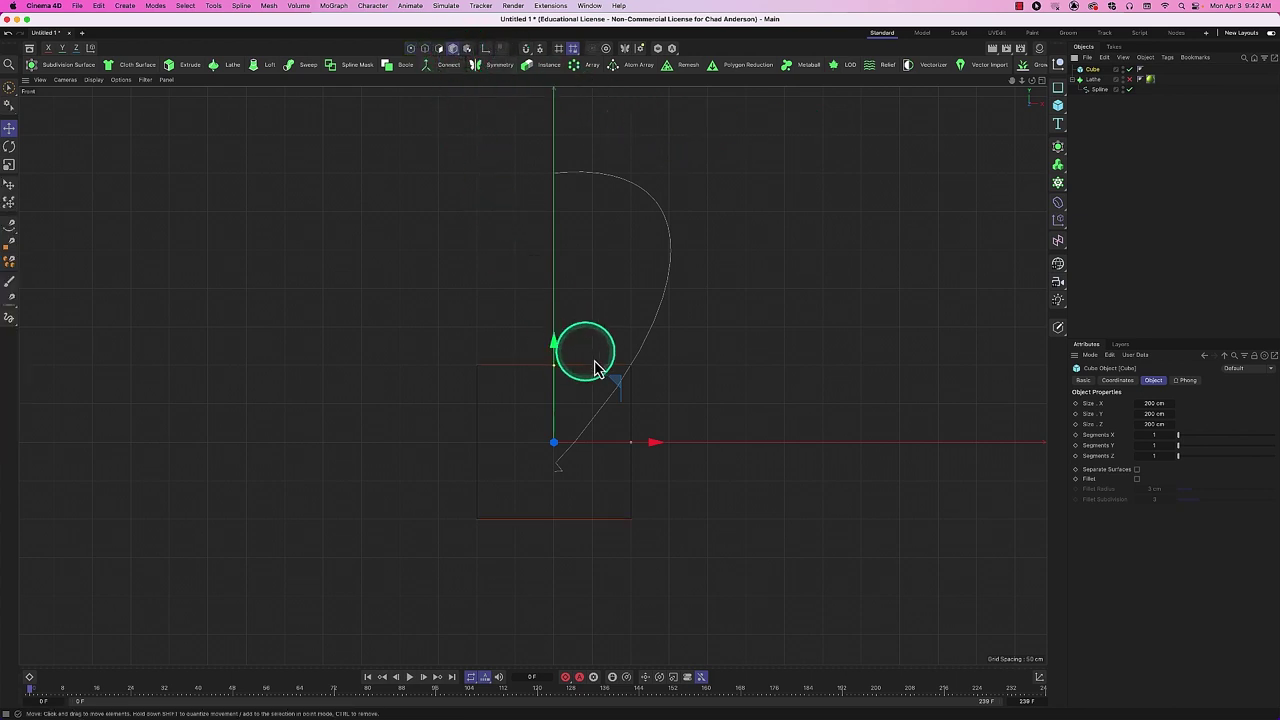
mouse_move(651, 444)
left_mouse_down()
mouse_move(694, 443)
mouse_move(656, 443)
left_mouse_up()
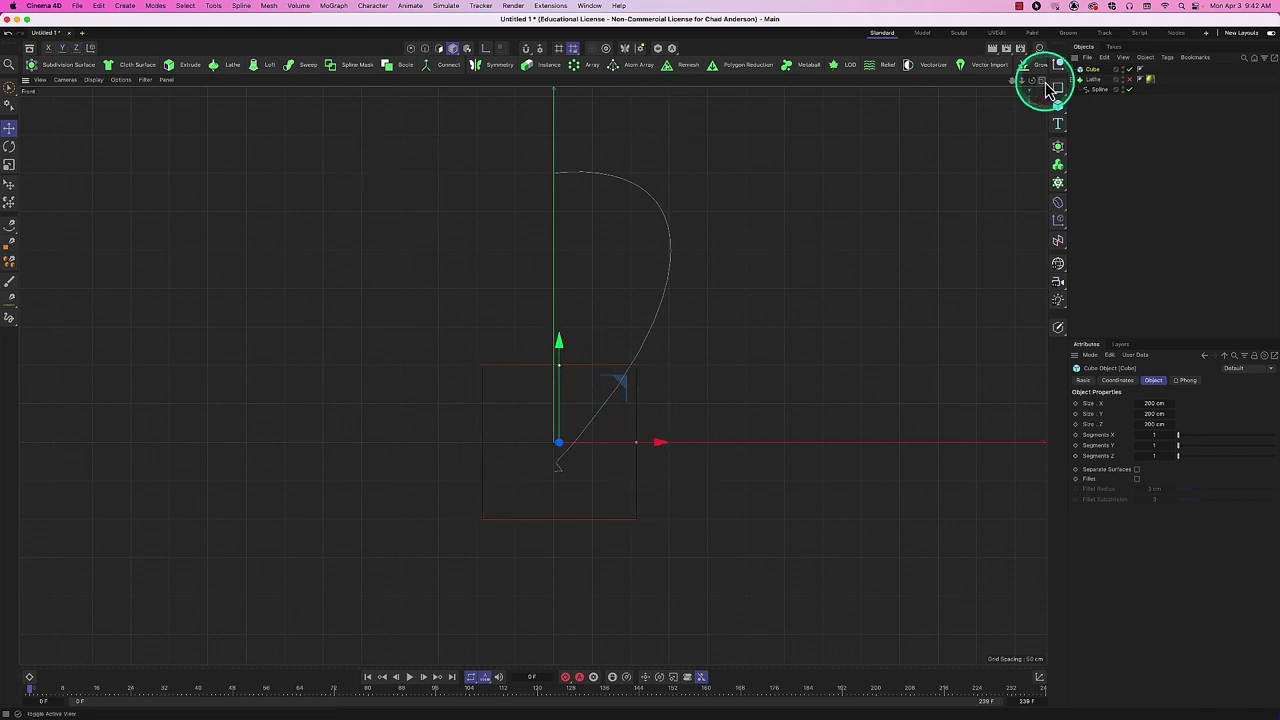
Try moving and resizing the cube with its handles in the maximized Perspective view, and delete it.
left_click(1047, 88)
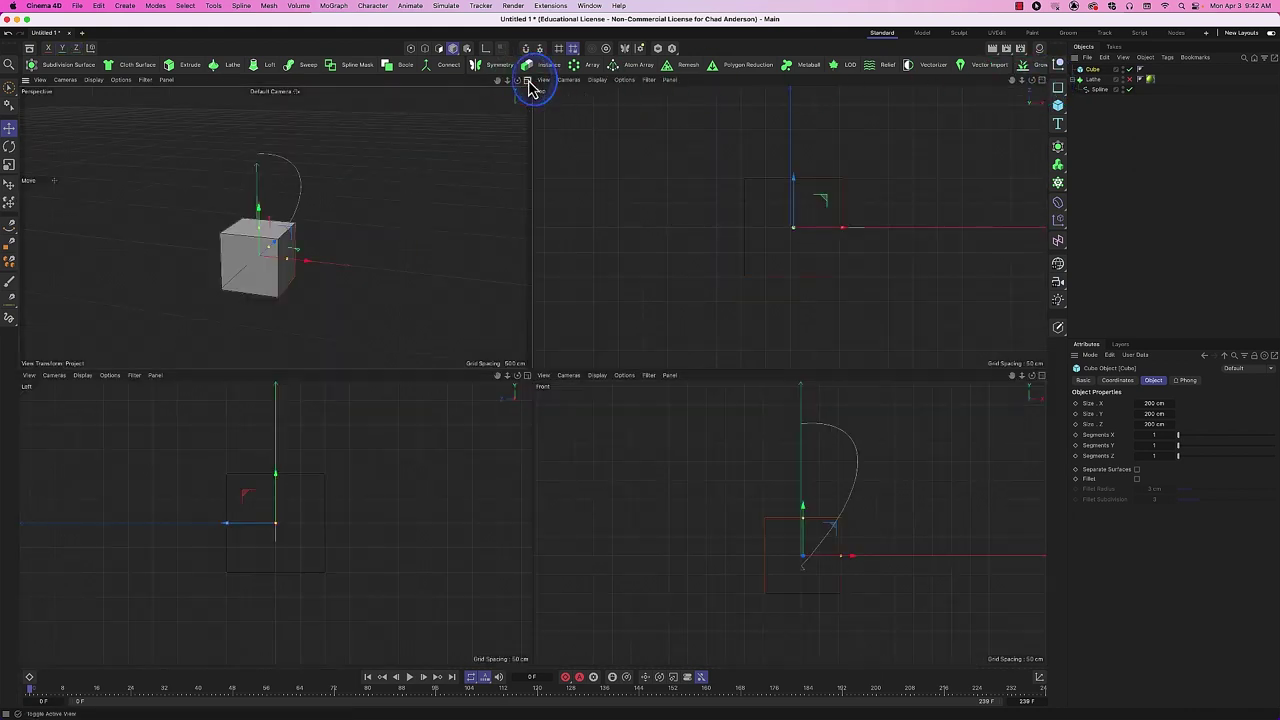
left_click(530, 84)
mouse_move(595, 445)
left_mouse_down()
mouse_move(626, 449)
mouse_move(586, 437)
mouse_move(600, 443)
left_mouse_up()
left_click_drag(505, 395, 603, 446)
left_click_drag(517, 423, 514, 423)
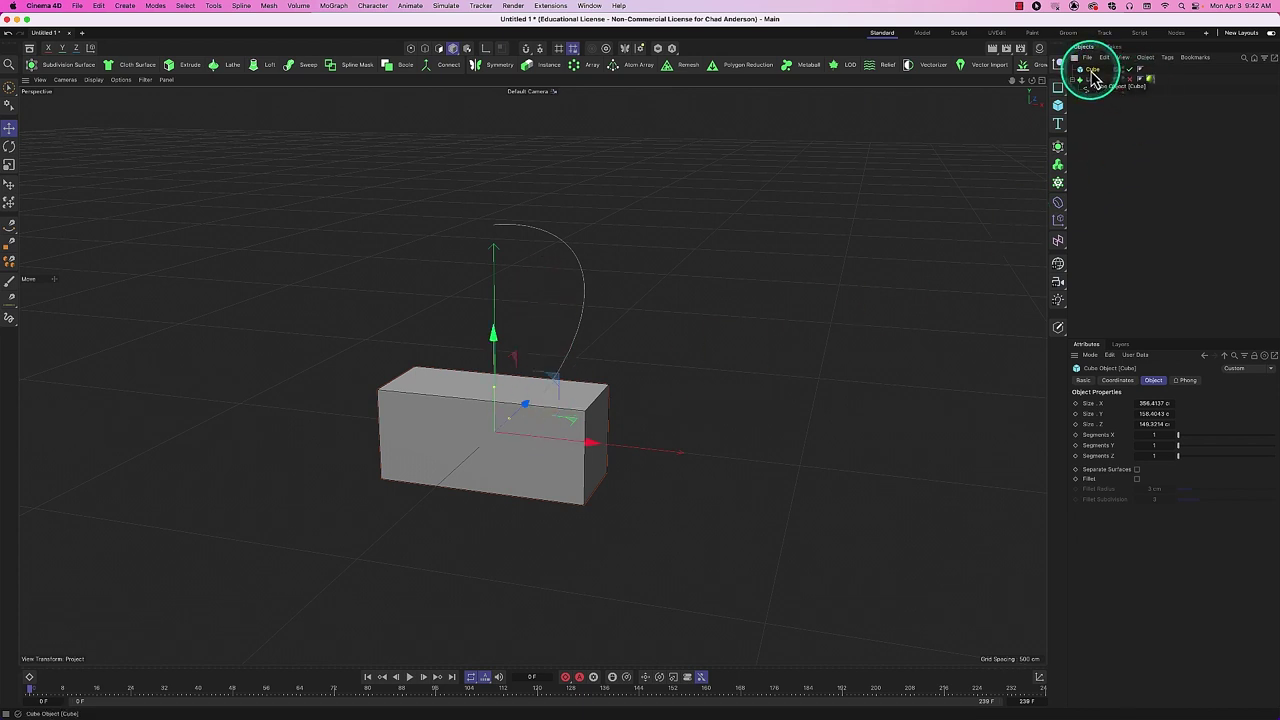
key("Delete")
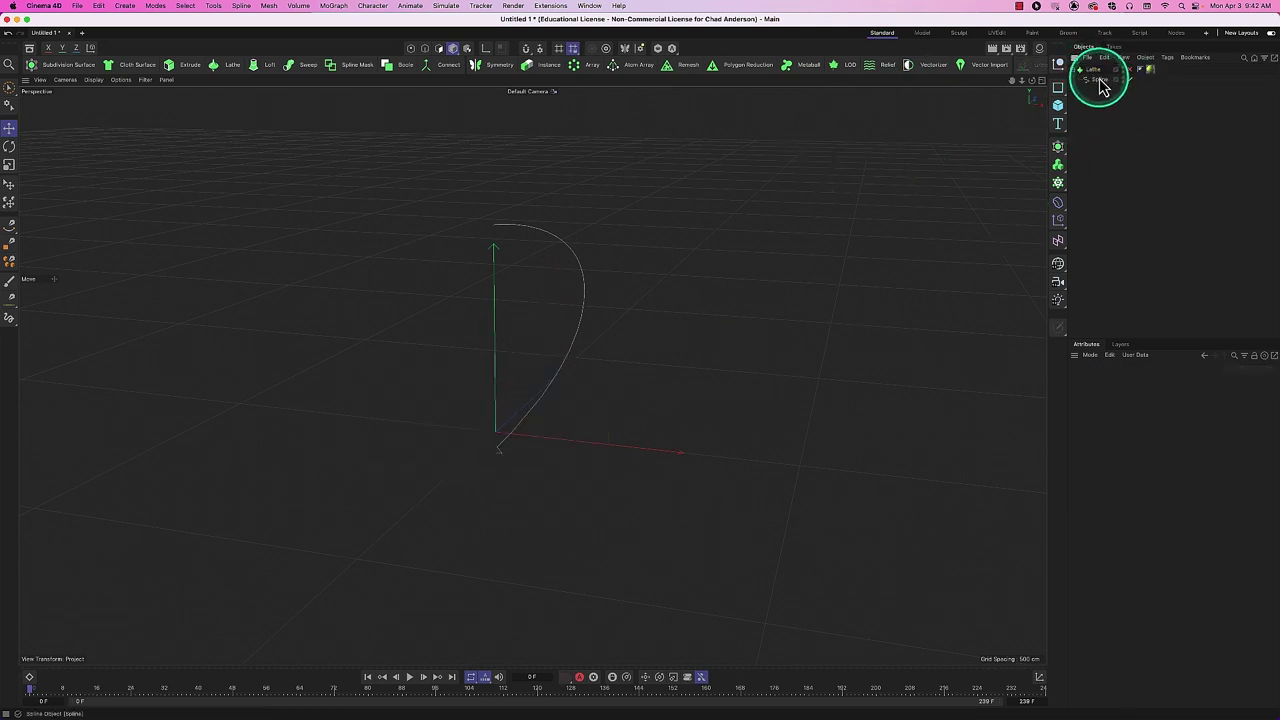
Try moving the whole spline along the X axis in Model mode, undo the move and return to Points mode.
left_click(1100, 80)
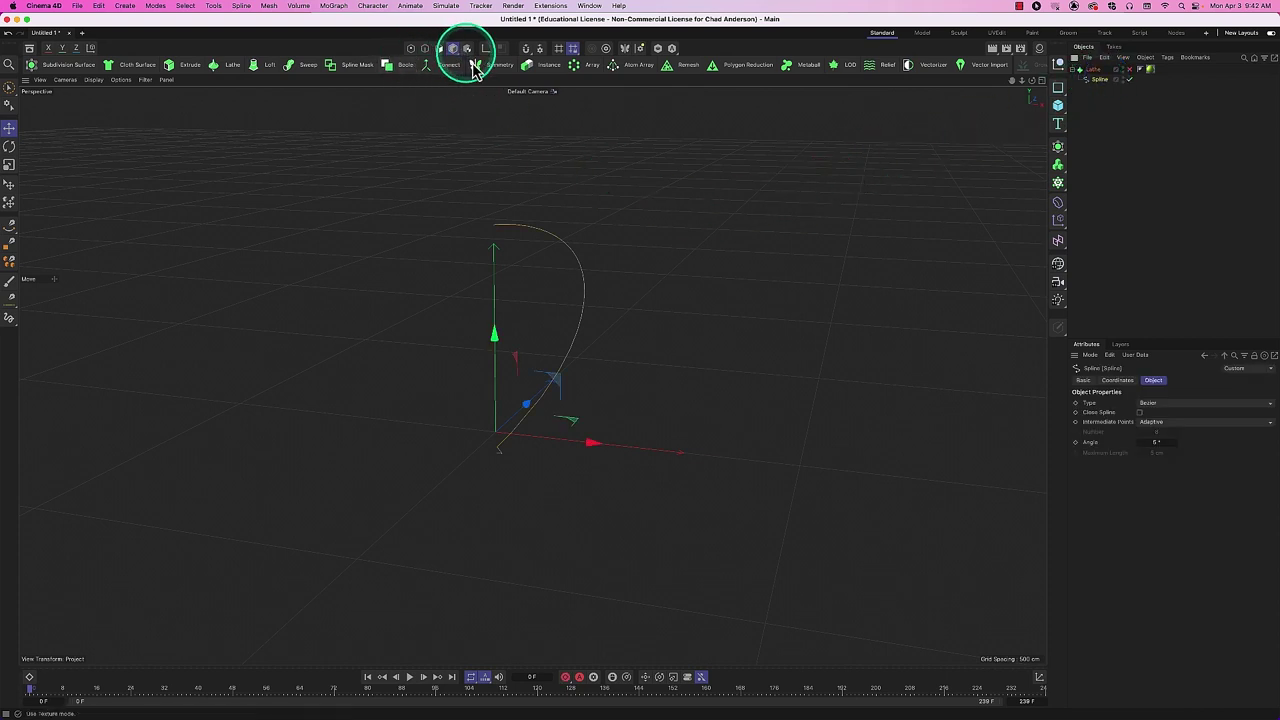
left_click_drag(592, 444, 643, 454)
key("super+z")
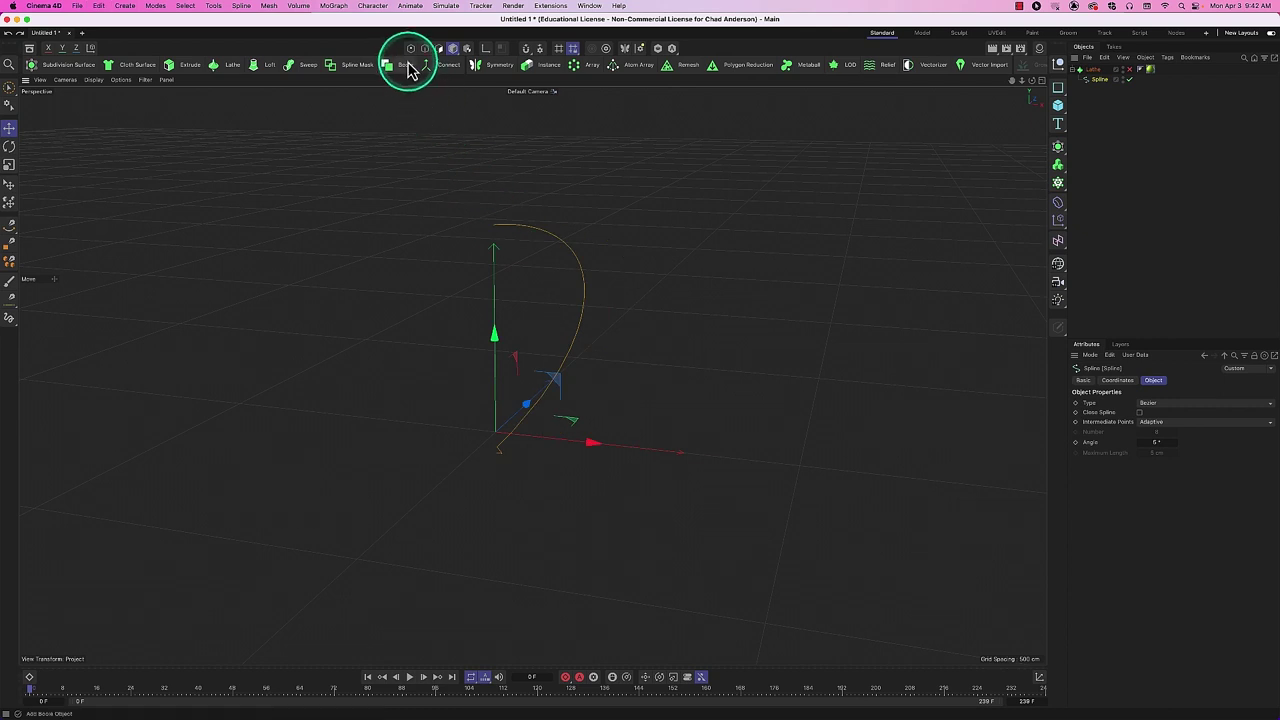
left_click(411, 52)
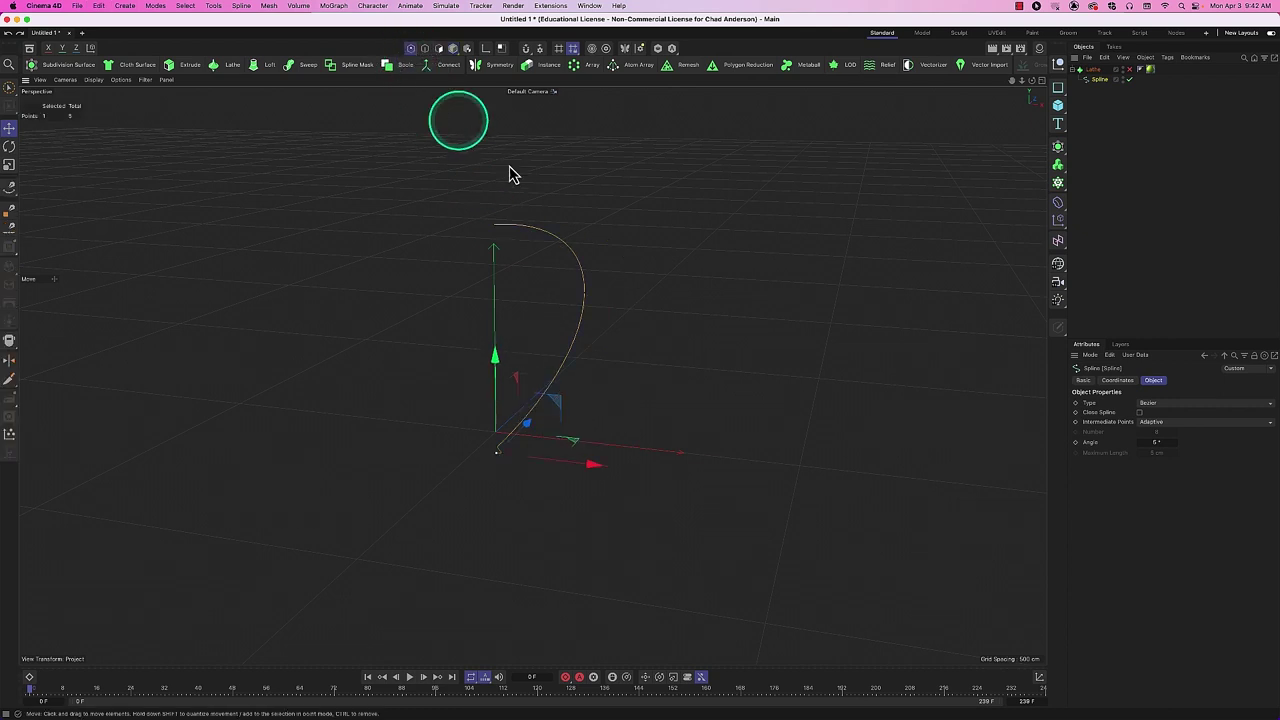
Move the spline's widest point slightly outward along X, and shift the whole spline away from the center axis in Model mode.
left_click(586, 296)
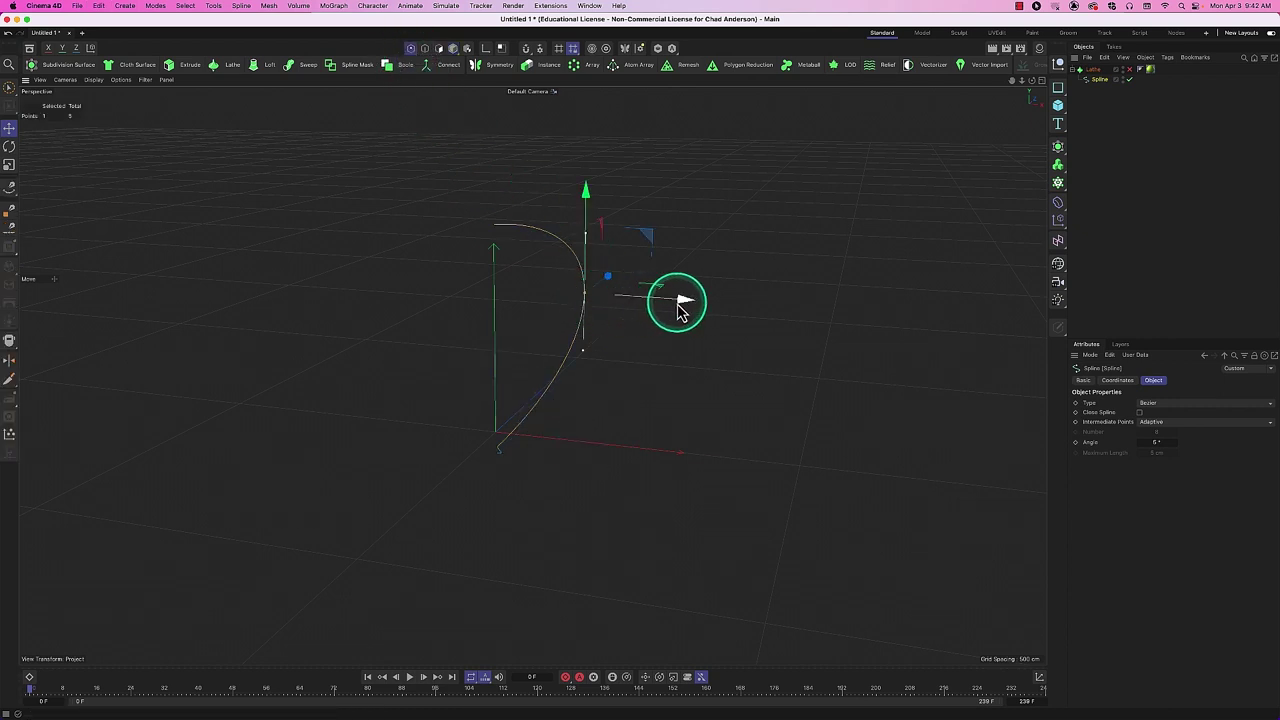
mouse_move(682, 305)
left_mouse_down()
mouse_move(714, 309)
mouse_move(697, 309)
left_mouse_up()
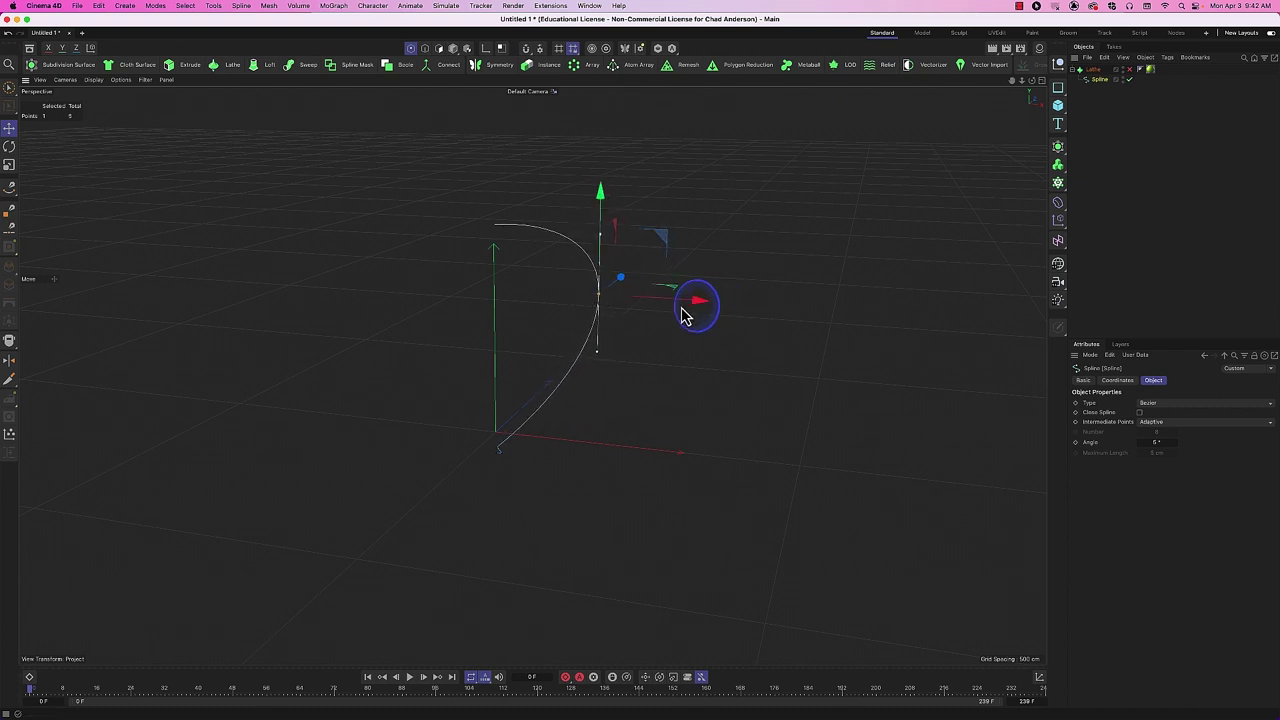
left_click(454, 50)
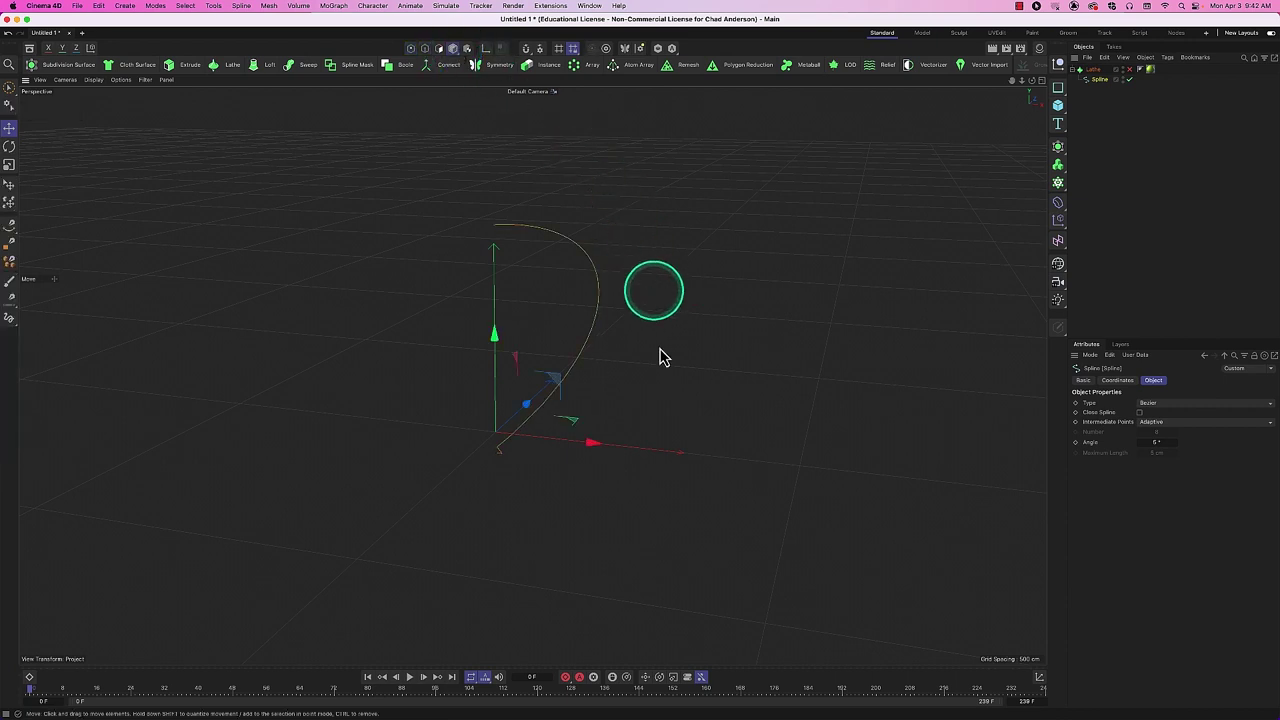
left_click_drag(597, 447, 693, 460)
left_click_drag(545, 465, 580, 448, "alt")
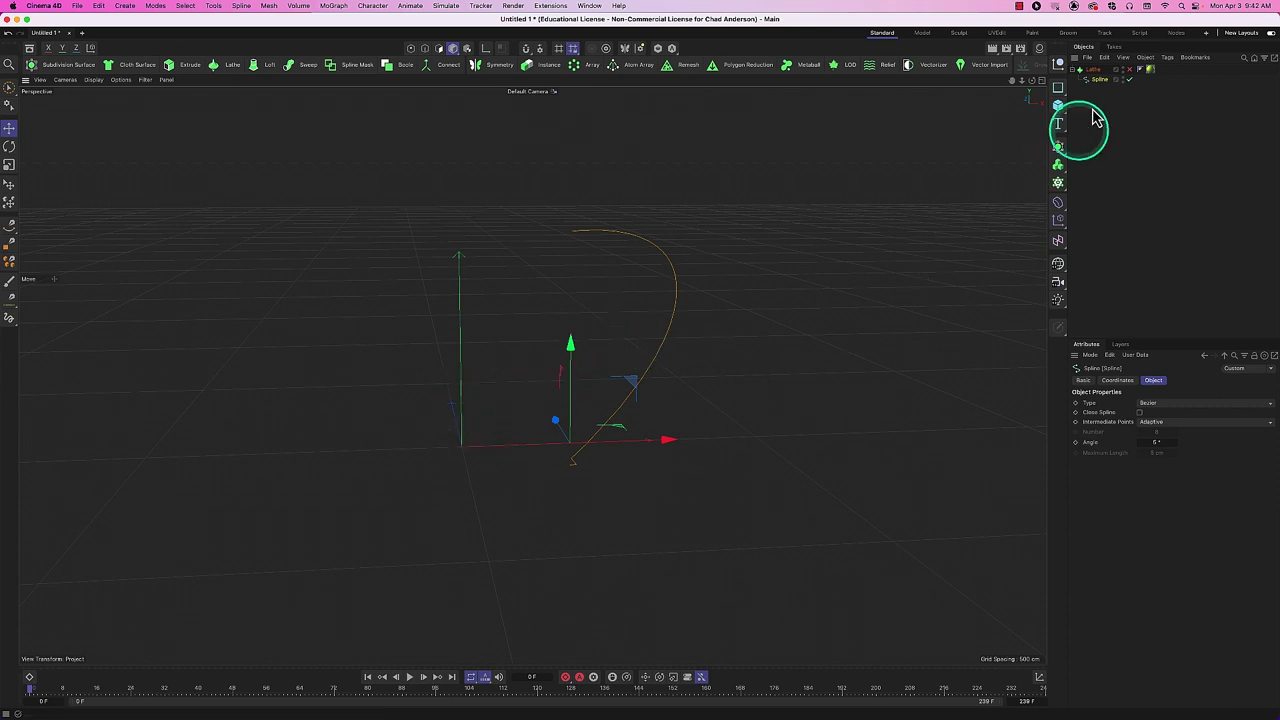
Enable the Lathe to examine the shape it produces from the off-center spline.
left_click(1094, 74)
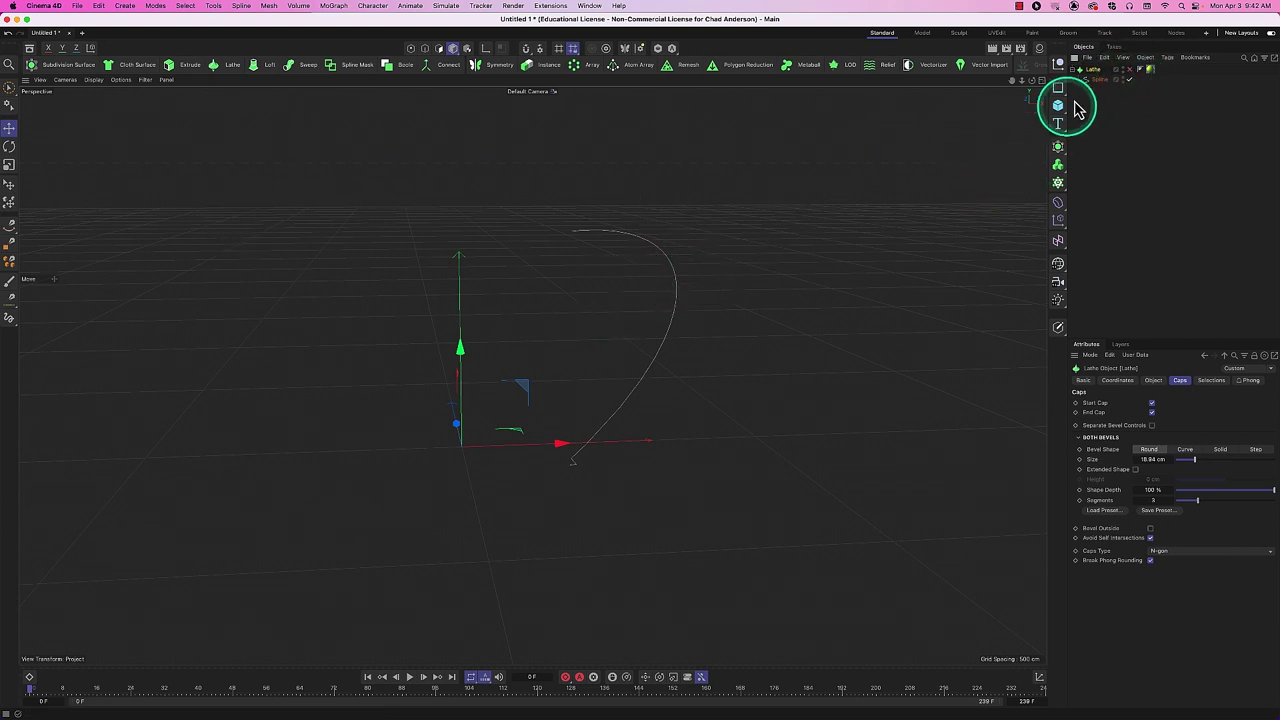
left_click(1130, 70)
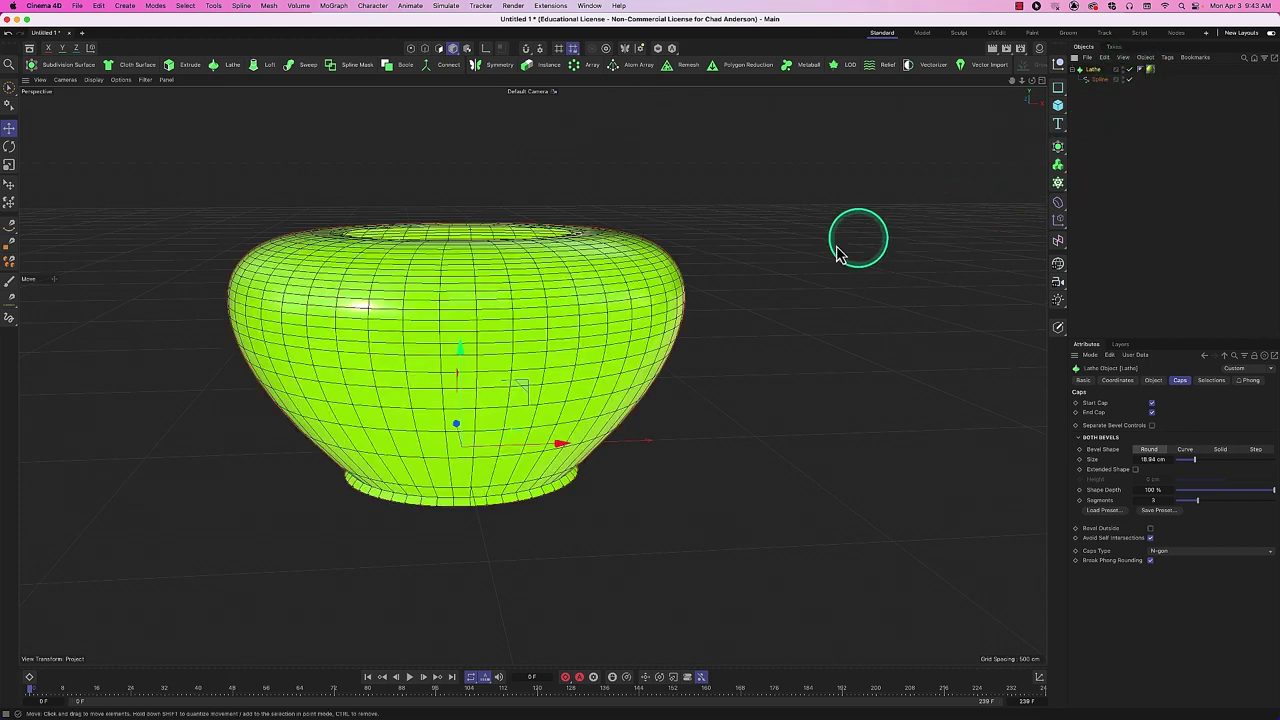
mouse_move(550, 327)
left_mouse_down("alt")
mouse_move(534, 446)
mouse_move(580, 218)
mouse_move(537, 414)
mouse_move(551, 314)
mouse_move(574, 320)
left_mouse_up("alt")
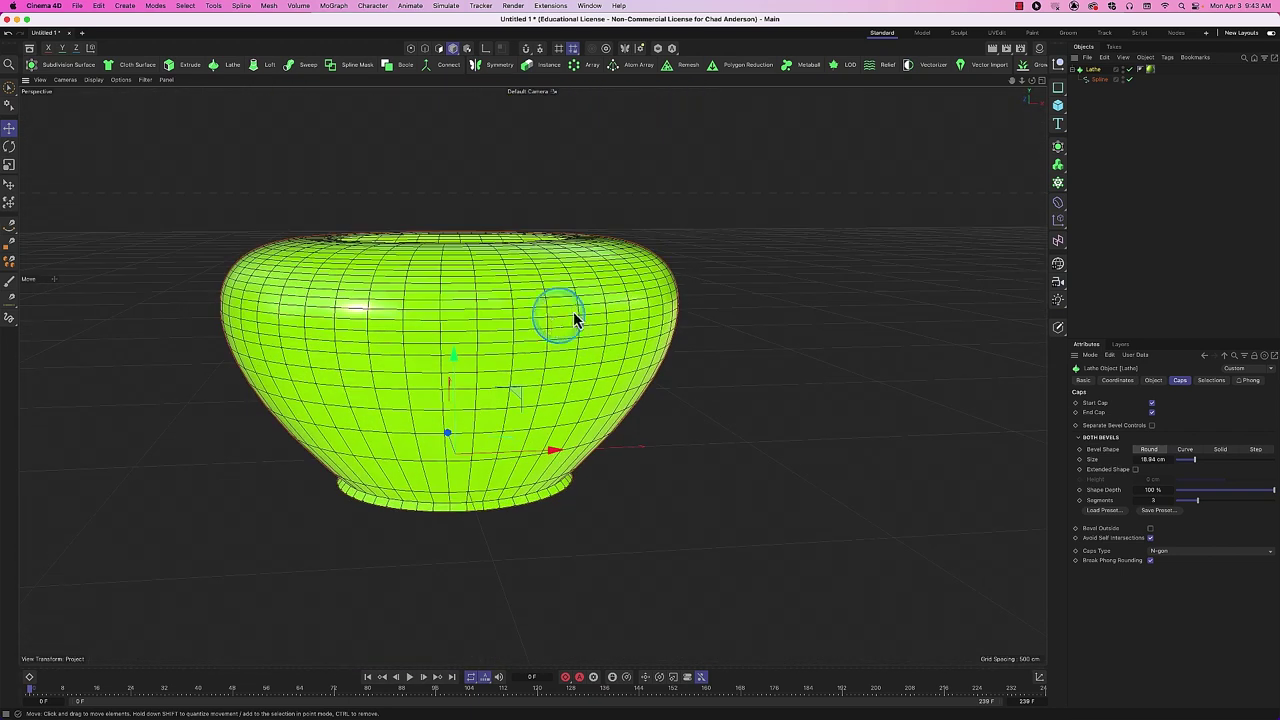
Disable the Lathe and move the spline back along X onto the center axis, fine-tuning its position in the maximized Front view.
left_click(1138, 69)
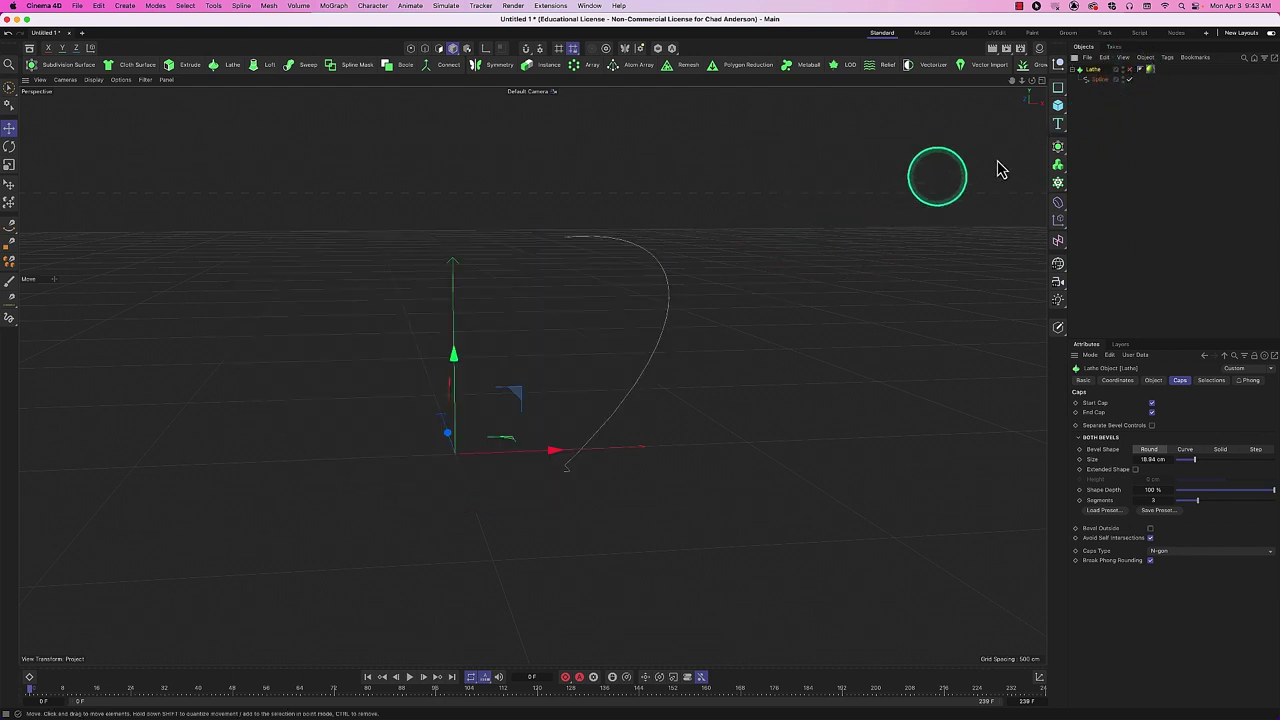
left_click(1098, 80)
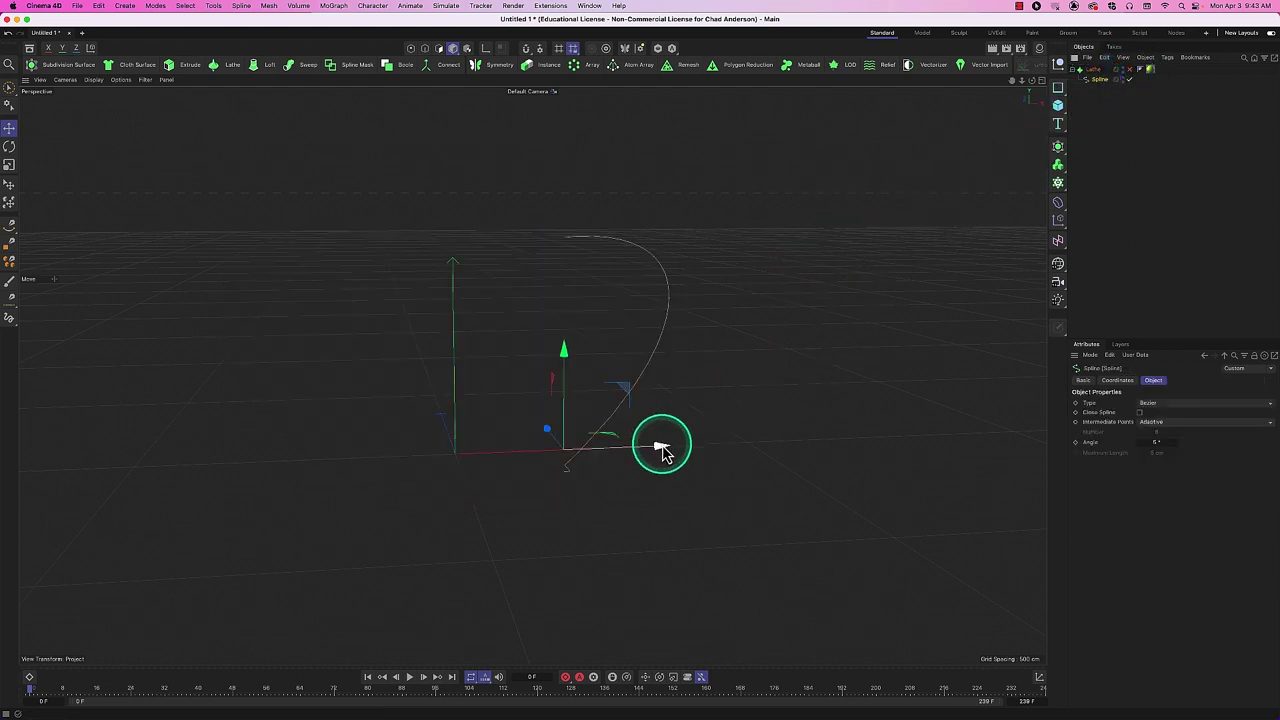
left_click_drag(660, 448, 565, 455)
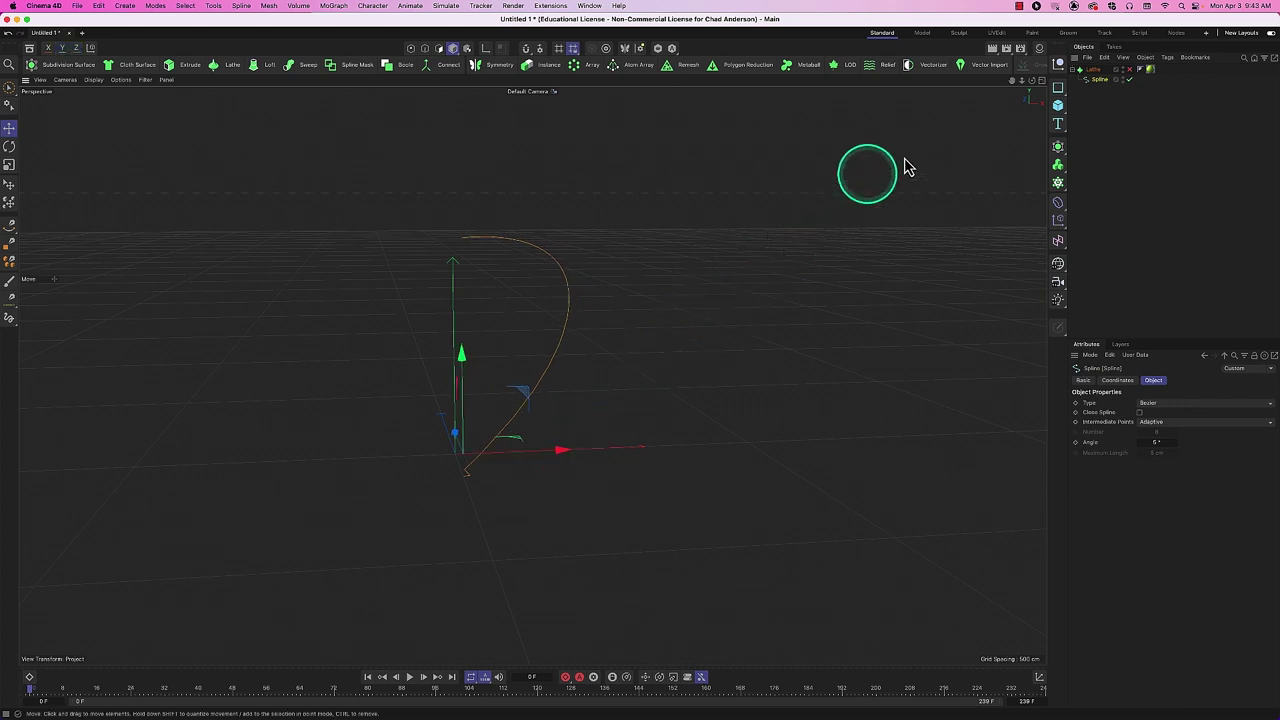
left_click(1041, 80)
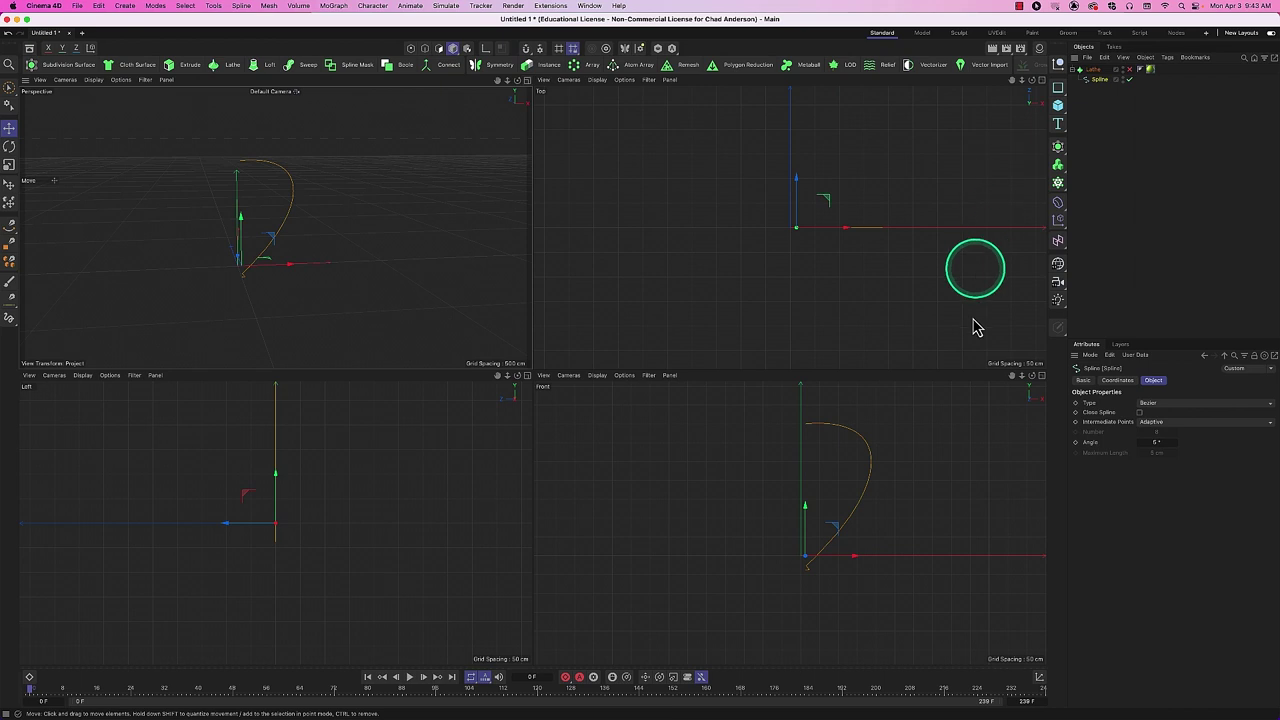
left_click(1041, 375)
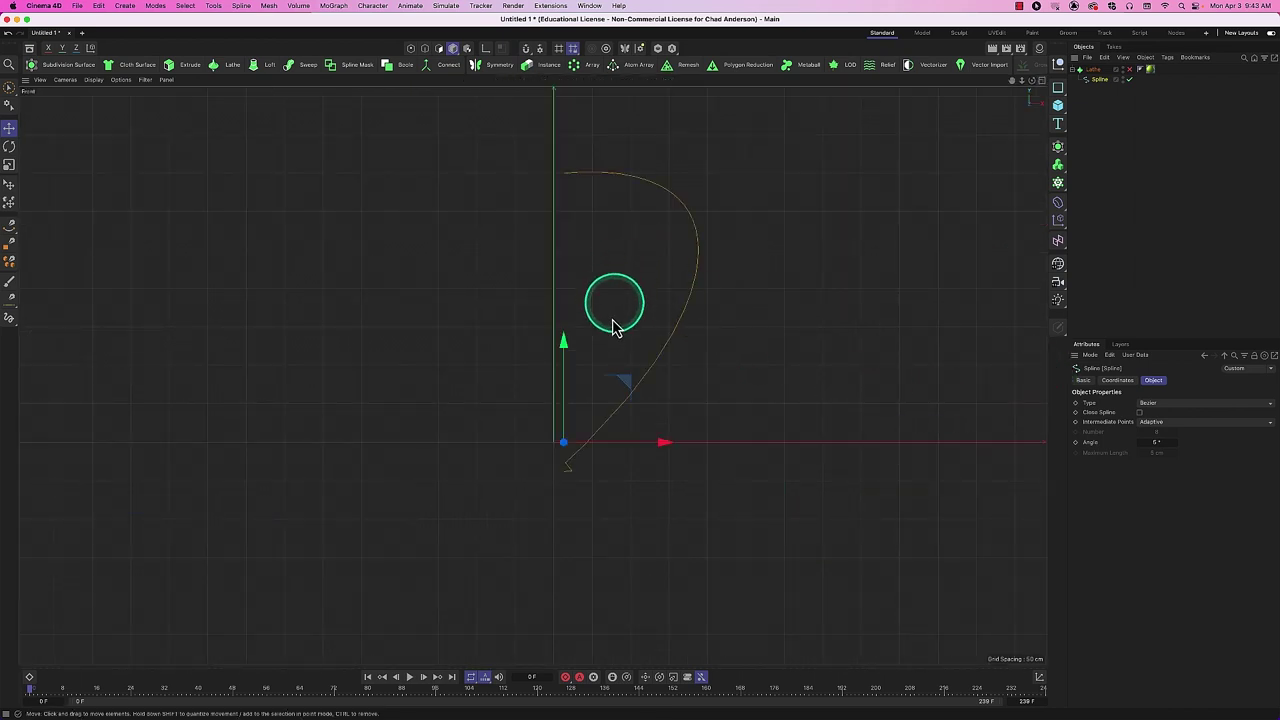
left_click_drag(666, 450, 657, 450)
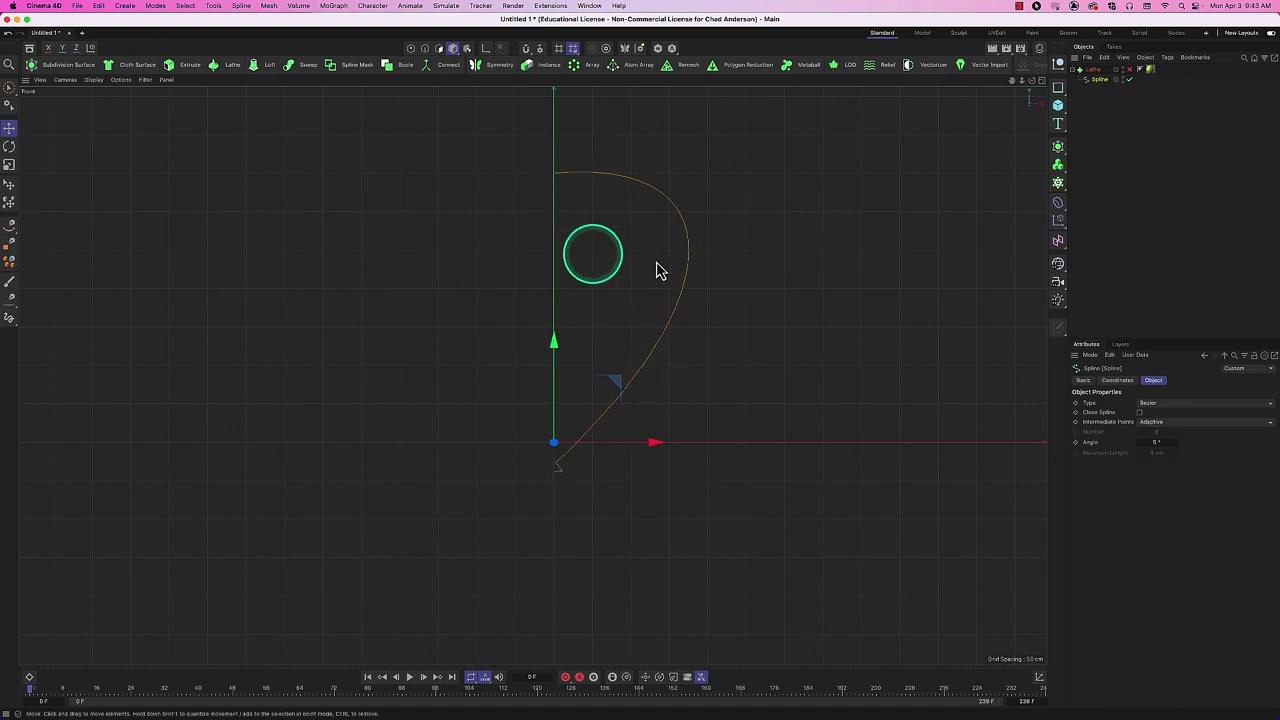
Check the centered balloon with the Lathe enabled, disable the Lathe again and delete its spline.
left_click(1131, 72)
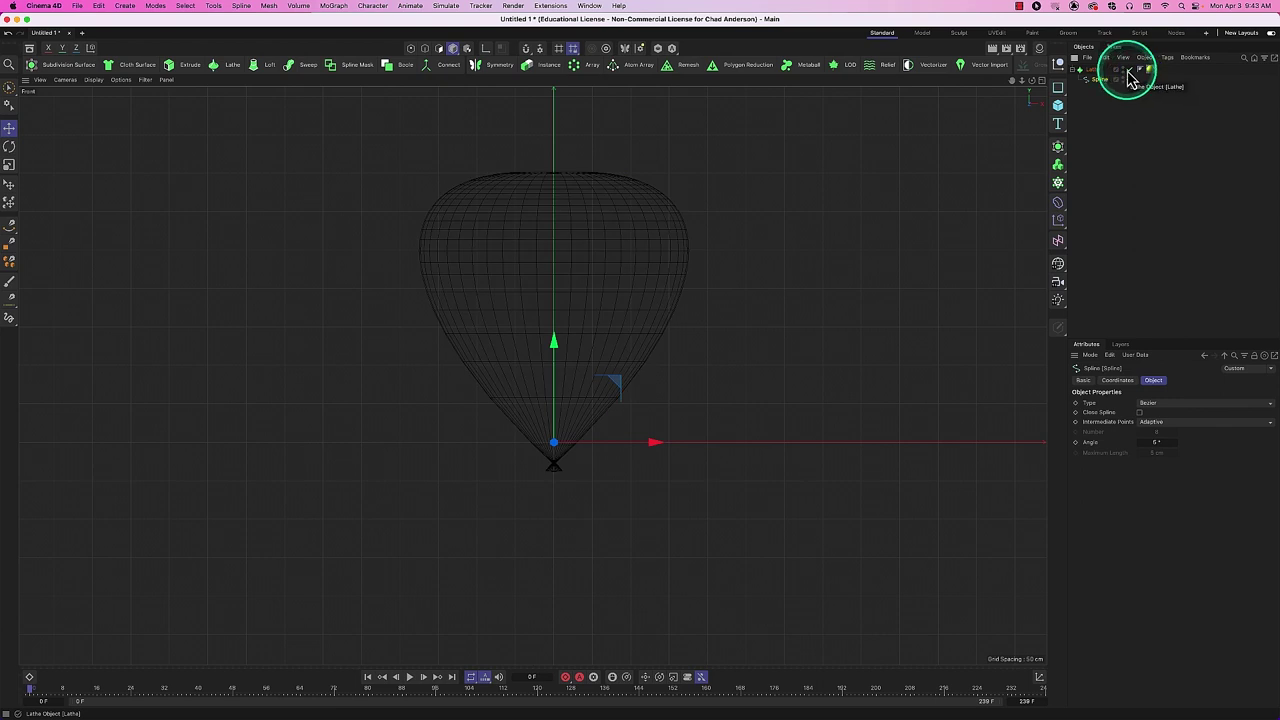
left_click(1130, 71)
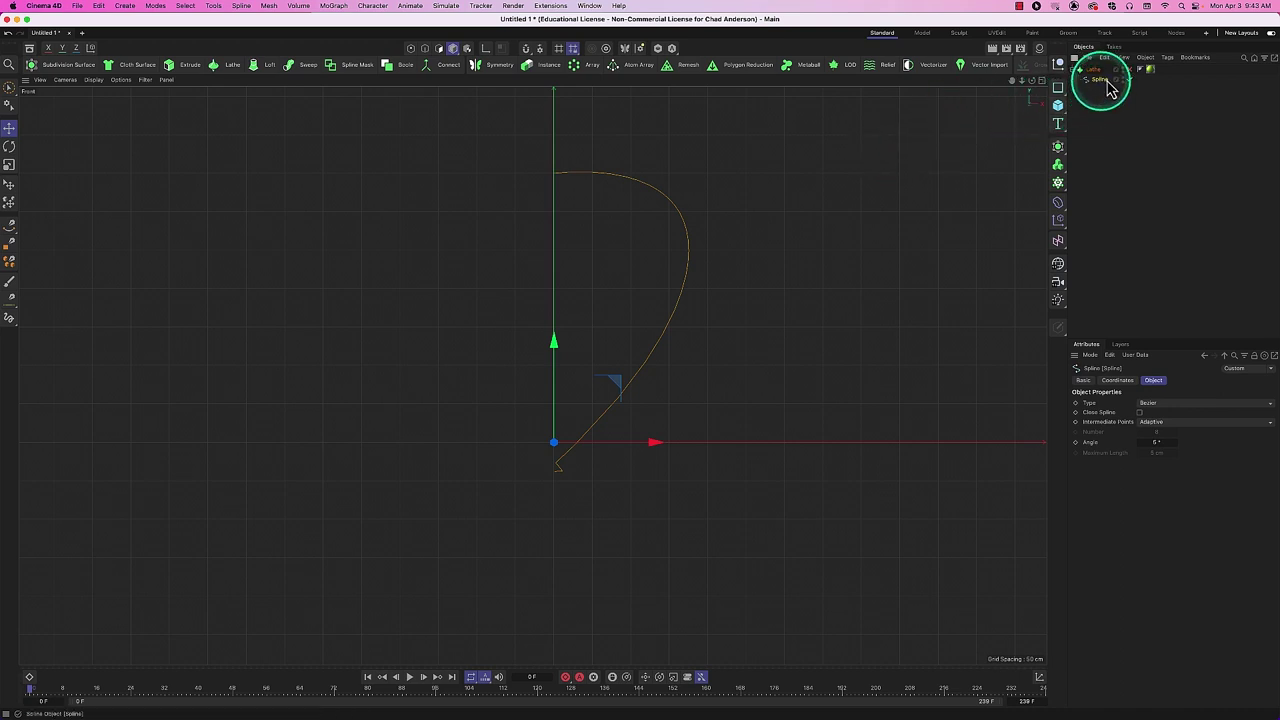
key("Delete")
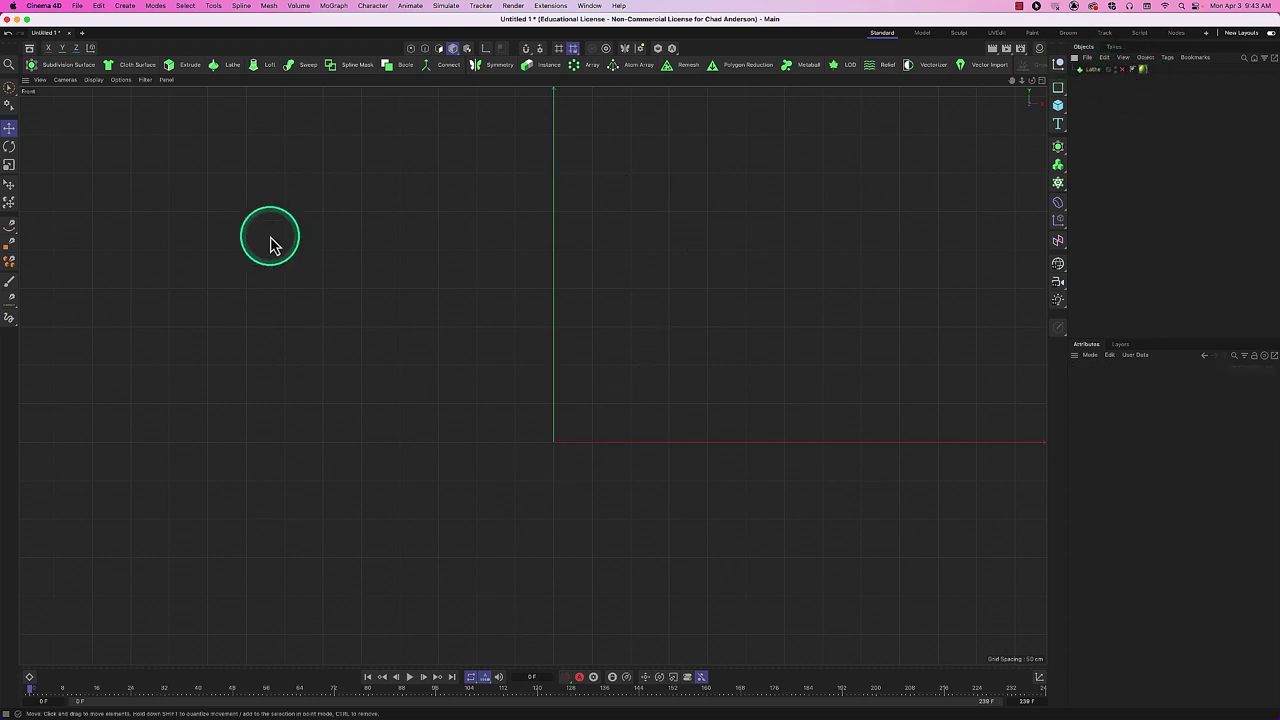
Draw a straight-segment goblet profile with the Spline Pen from the origin: flat base, narrow stem and flared bowl ending on the center axis.
left_click(18, 228)
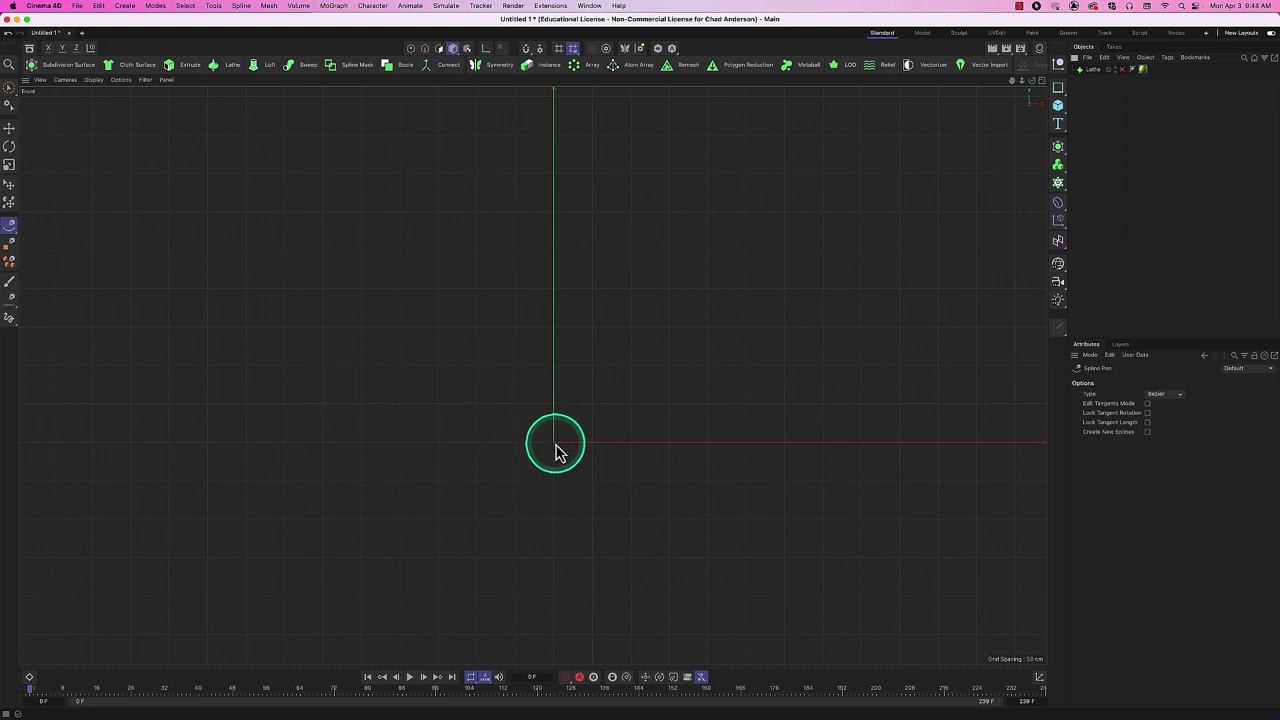
left_click(554, 443)
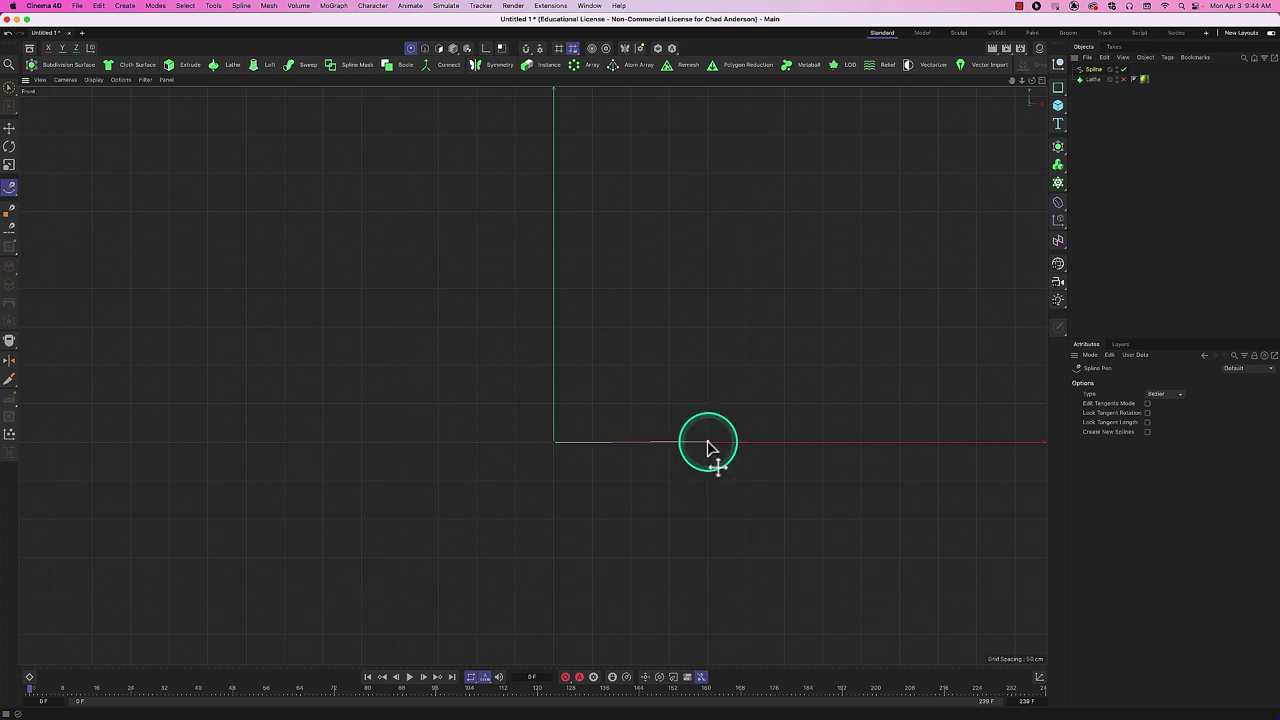
left_click(707, 442)
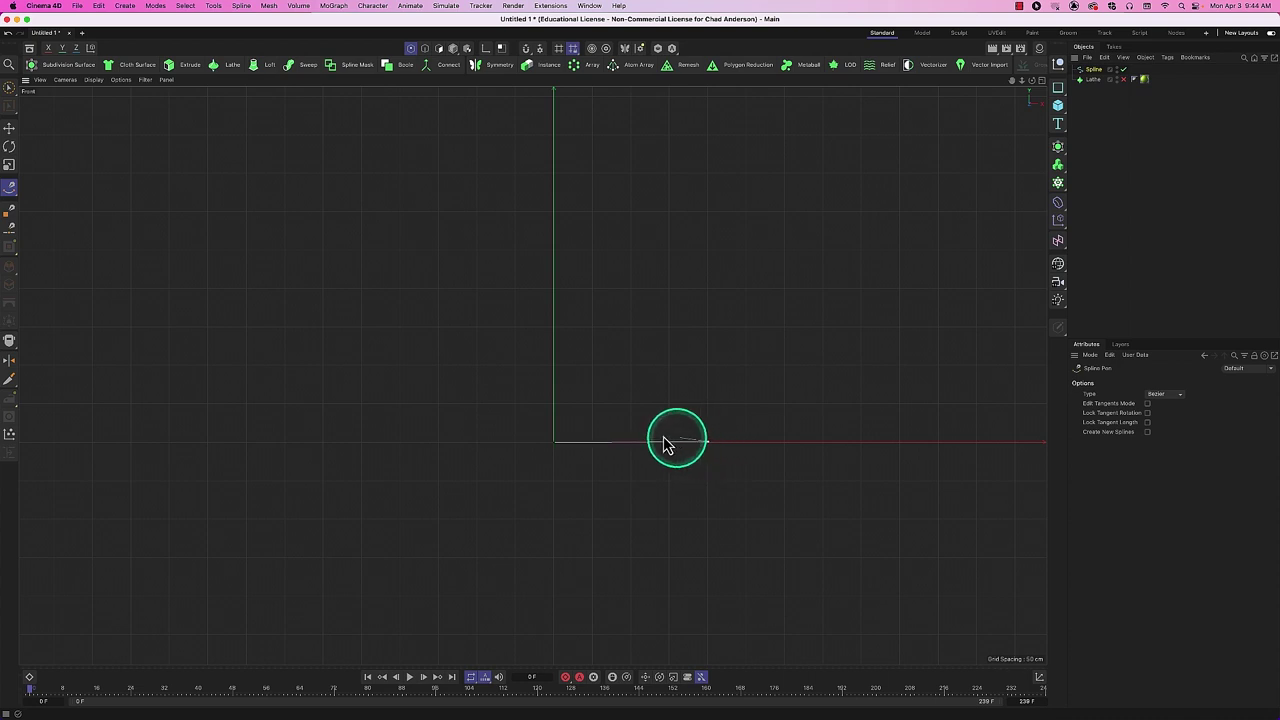
left_click(575, 433)
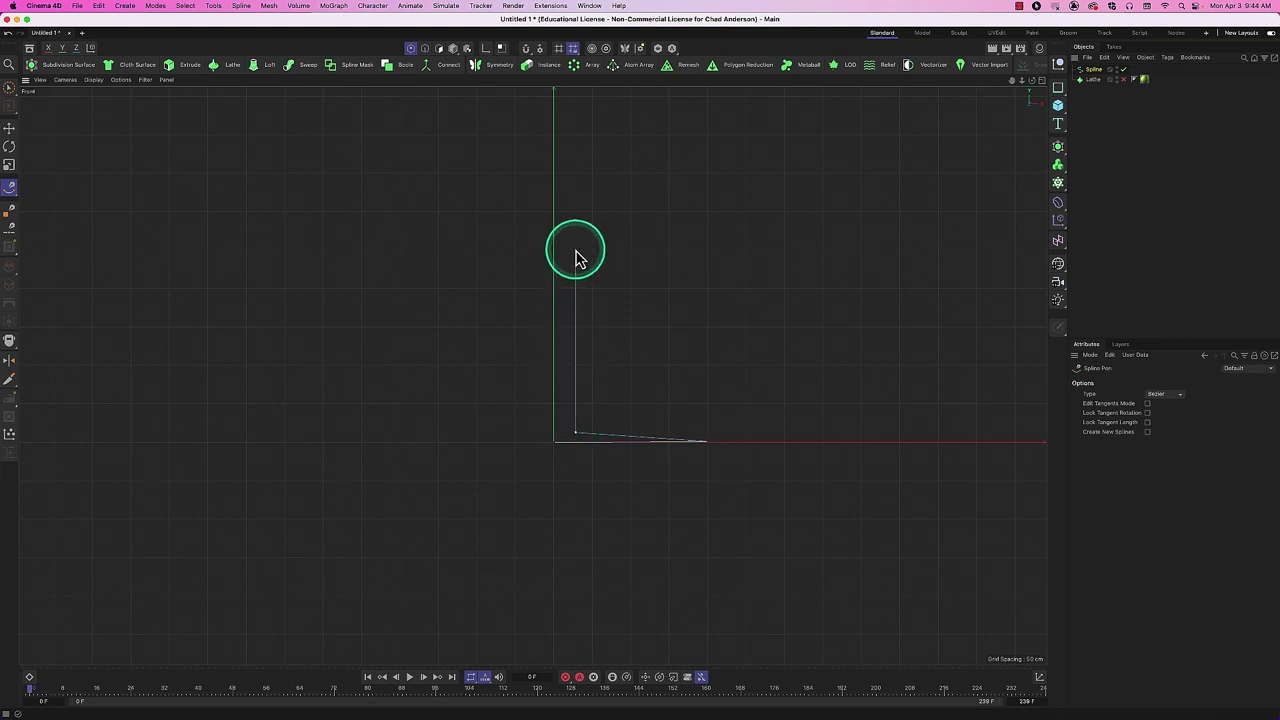
left_click(575, 249)
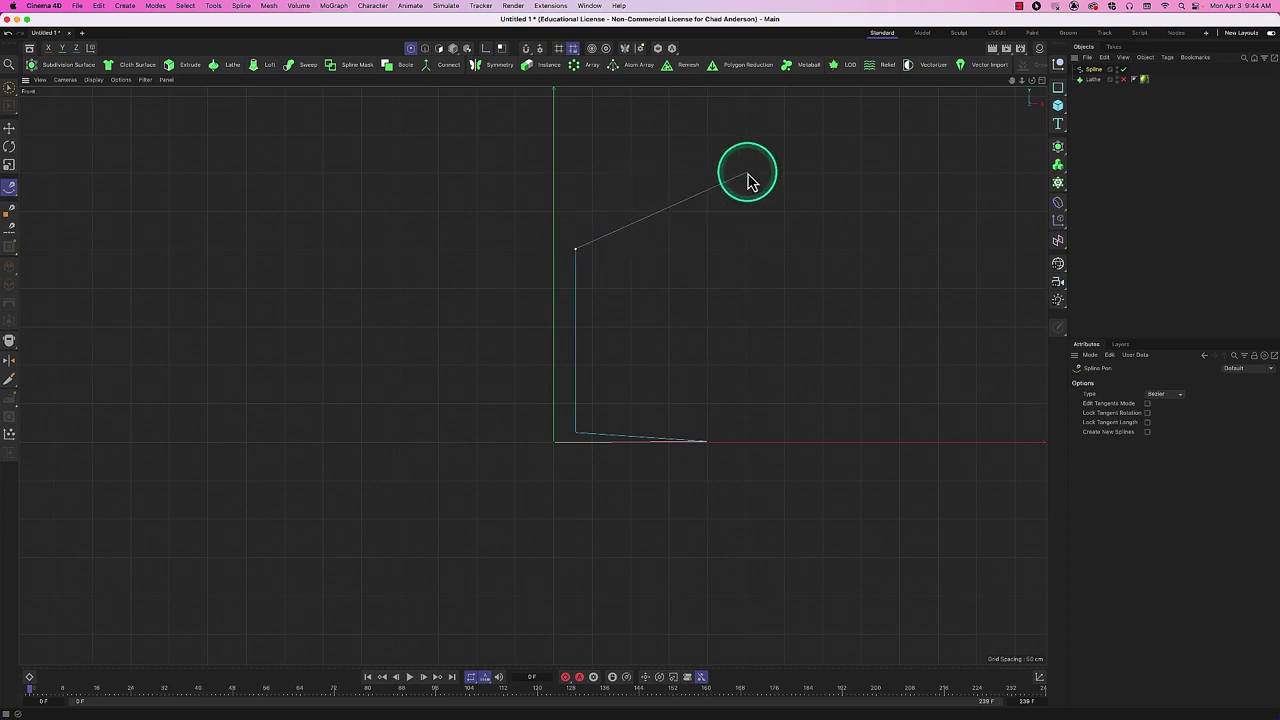
left_click_drag(708, 186, 563, 245)
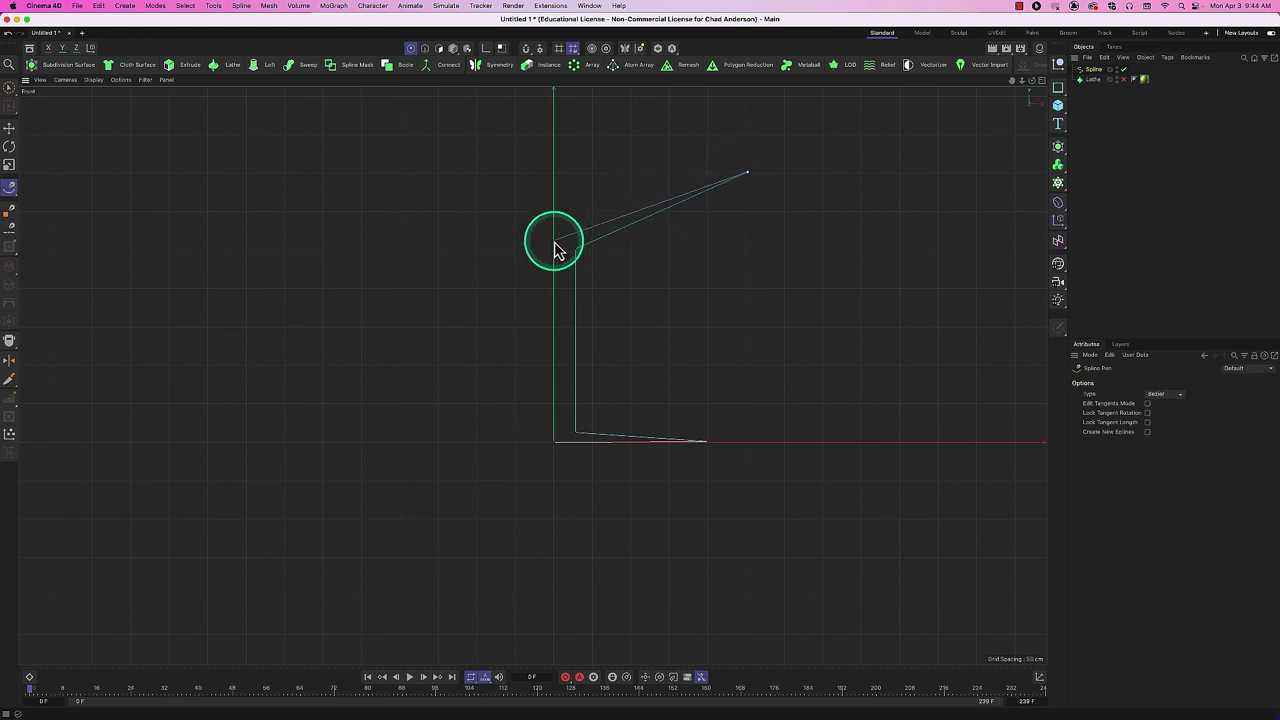
left_click_drag(556, 246, 554, 250)
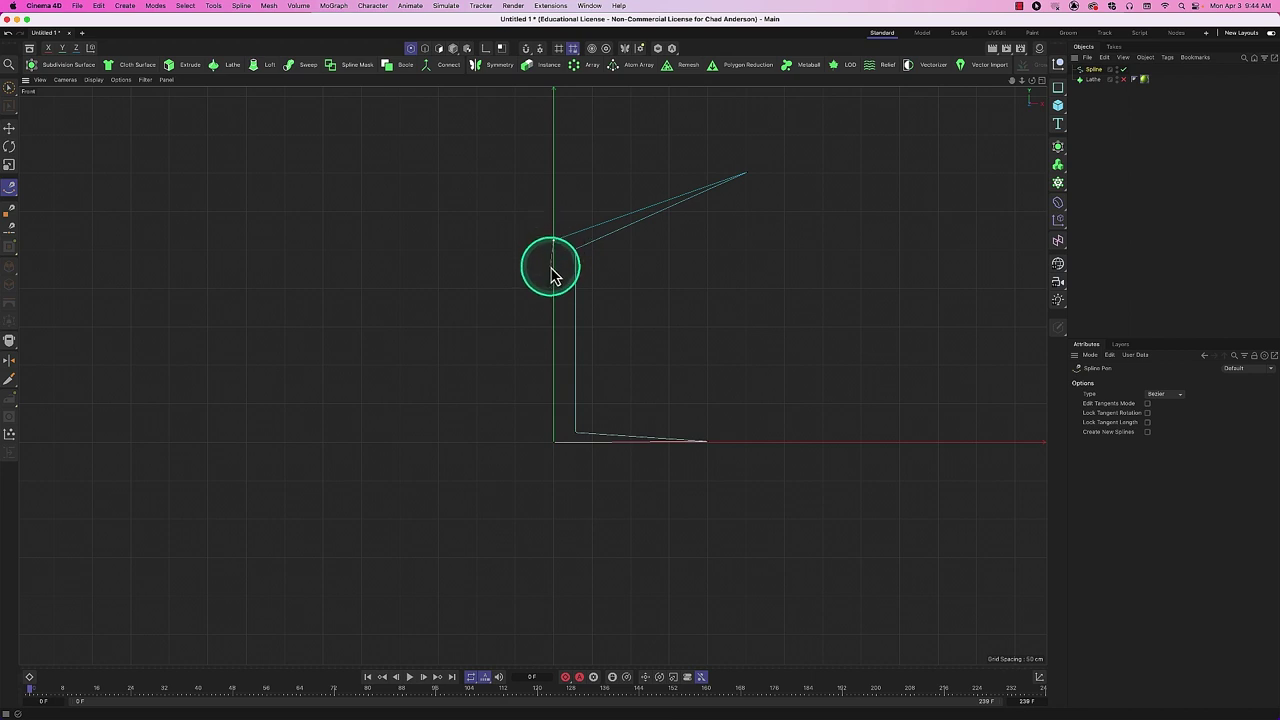
key("e")
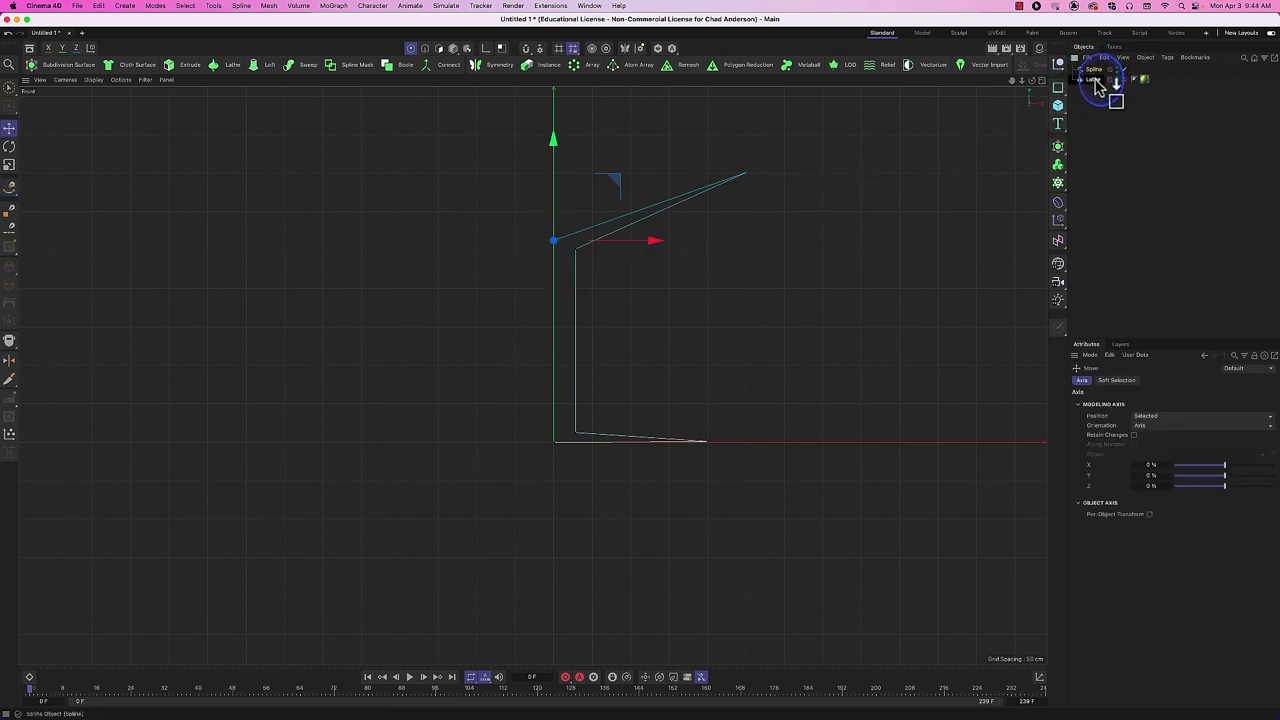
Make the goblet spline a child of the Lathe and enable the Lathe, viewing the result in the maximized Perspective view.
left_click_drag(1097, 85, 1098, 80)
left_click(1130, 70)
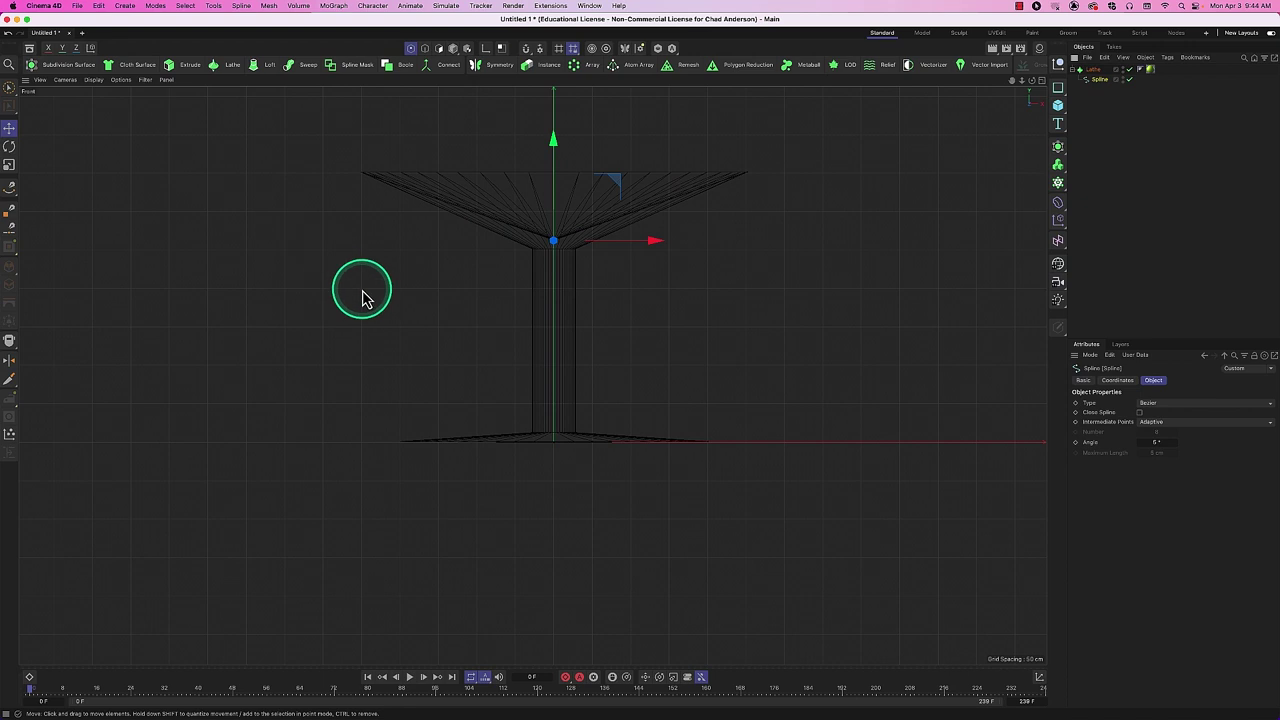
left_click(1041, 80)
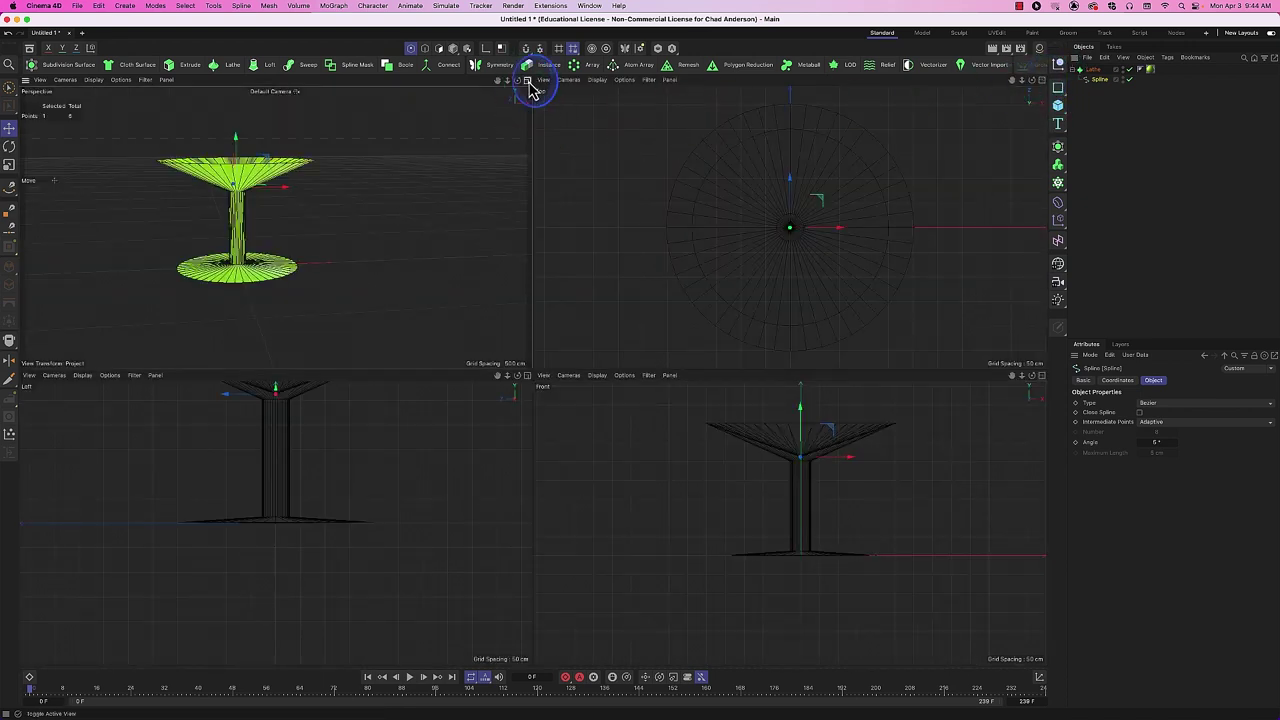
left_click(527, 80)
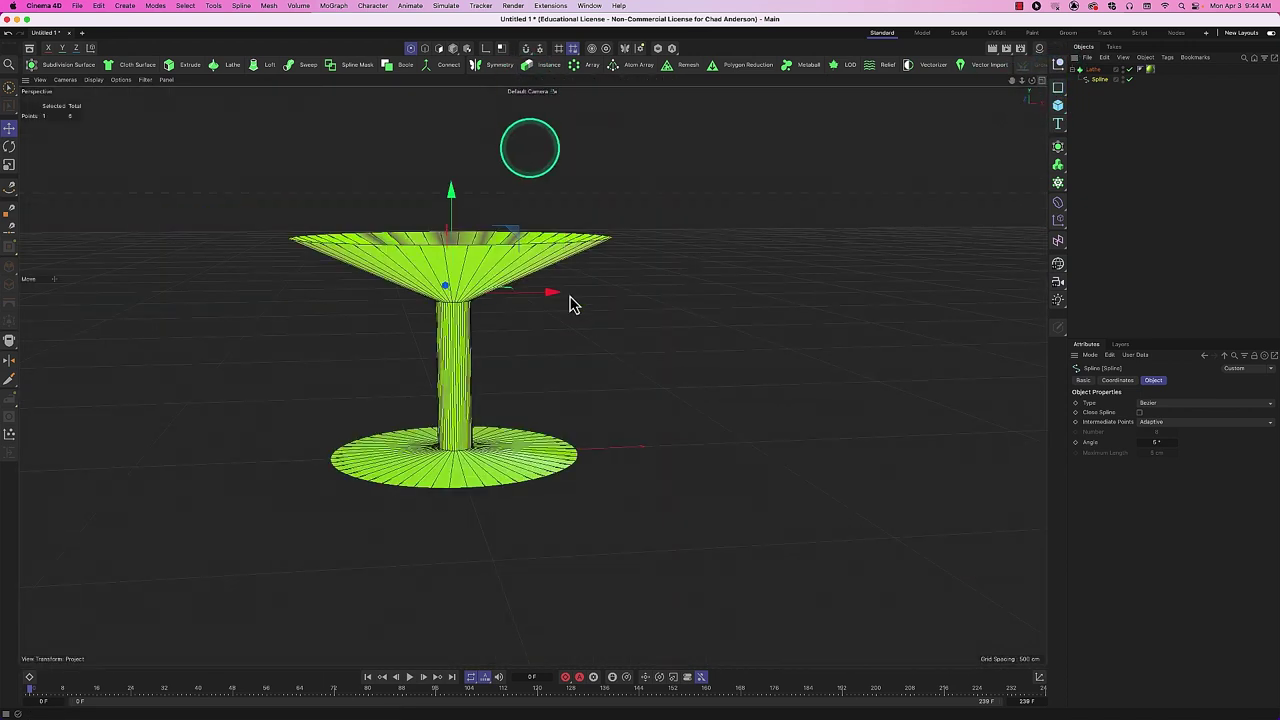
Delete the green material tag from the Lathe and inspect the untextured goblet.
left_click(1151, 69)
key("Delete")
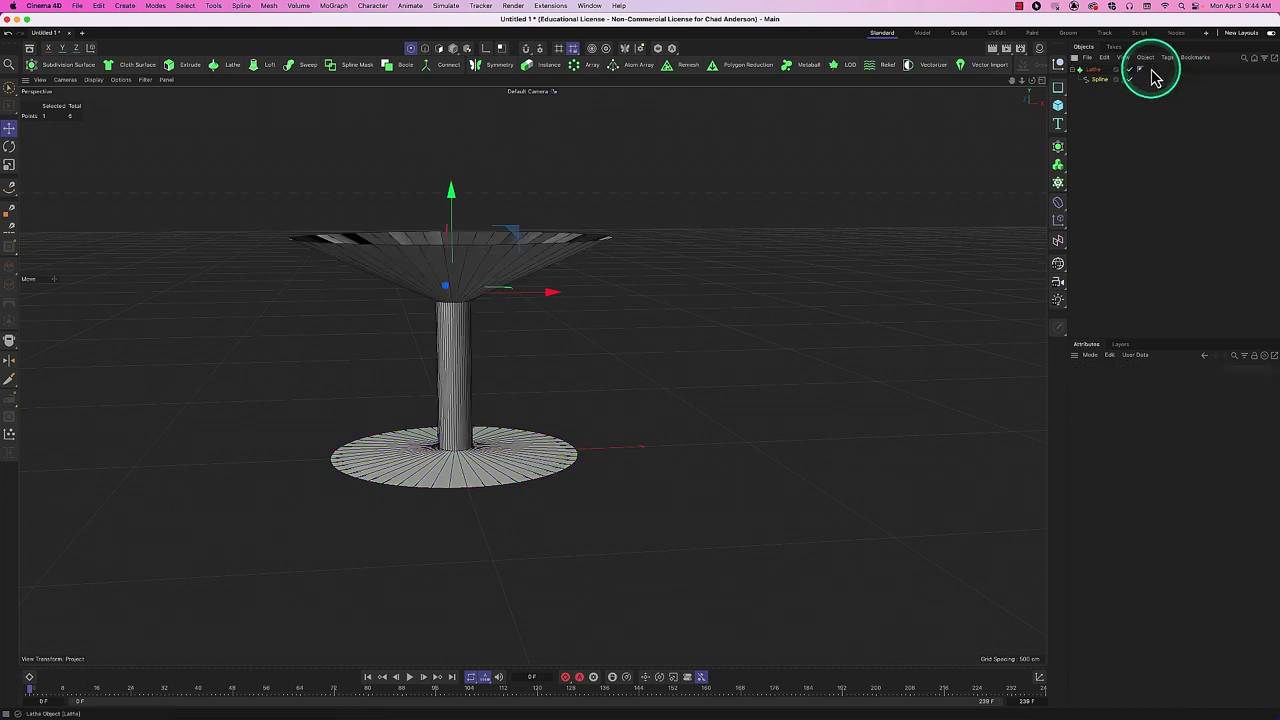
left_click(1094, 97)
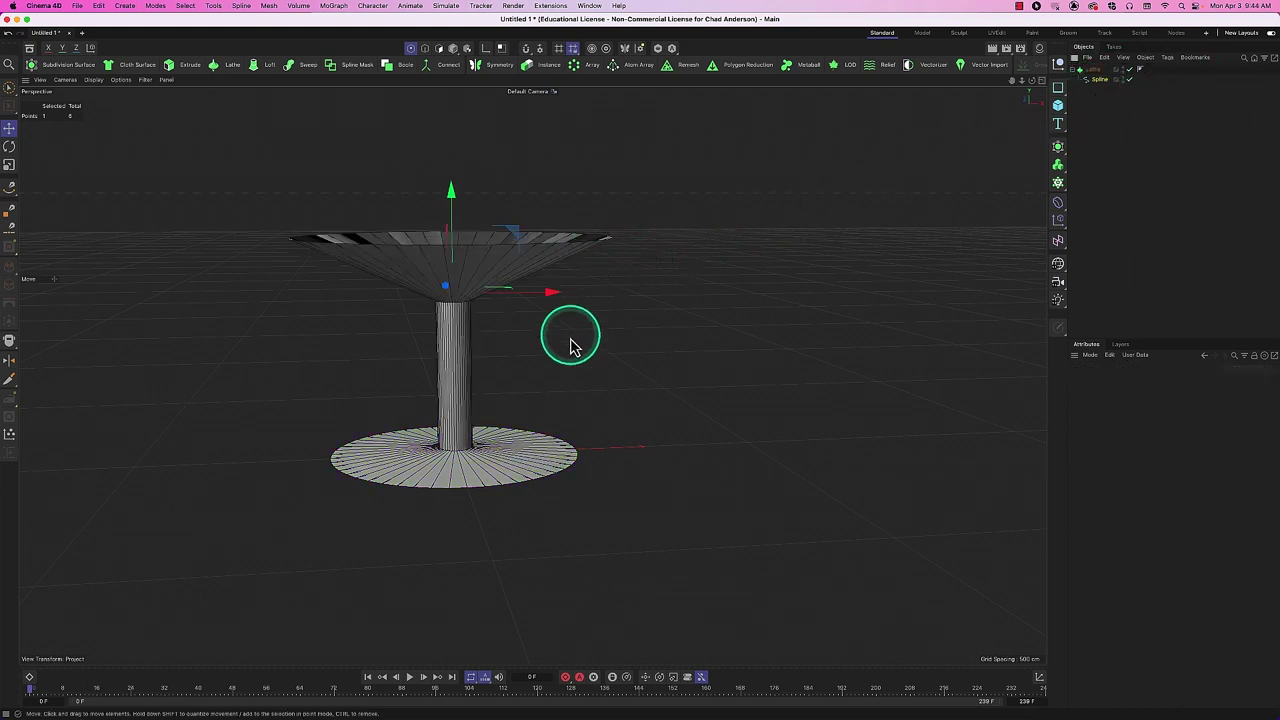
mouse_move(578, 350)
left_mouse_down("alt")
mouse_move(569, 394)
mouse_move(584, 330)
mouse_move(605, 368)
mouse_move(554, 366)
mouse_move(585, 354)
left_mouse_up("alt")
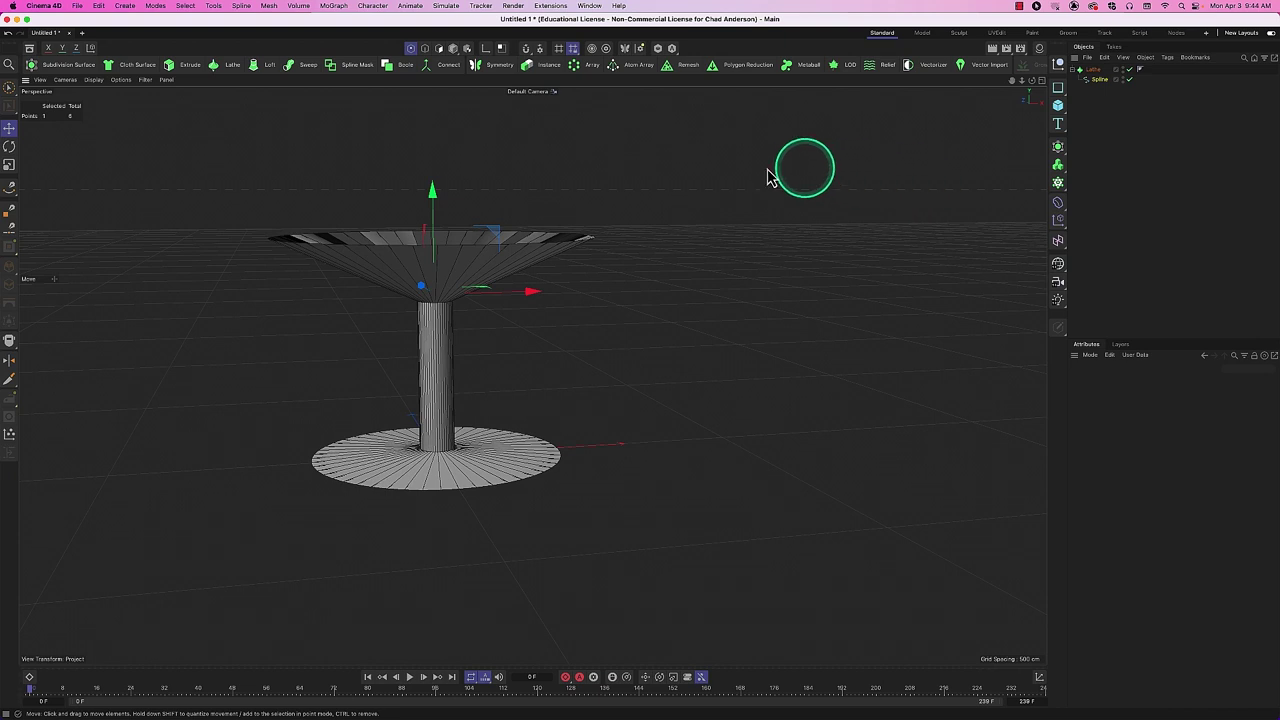
Inspect the goblet in the Top, Left and Front views, and disable the Lathe in the Front view to expose the profile.
key("F2")
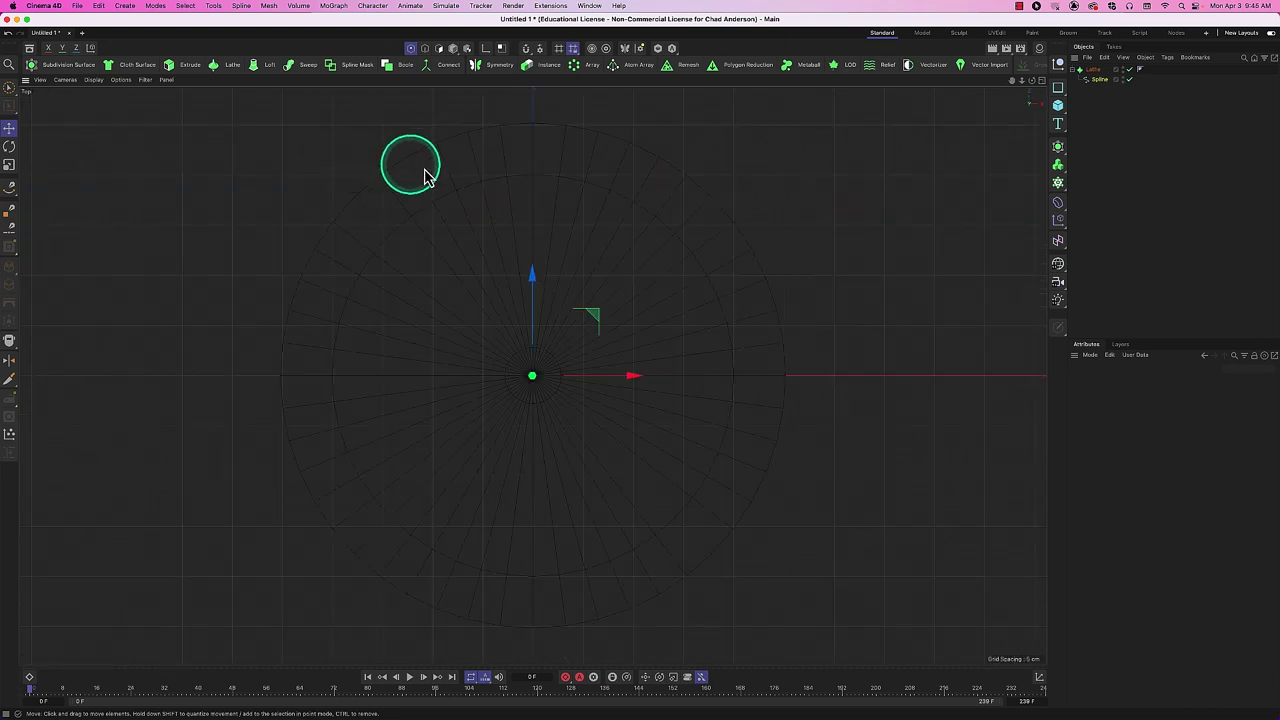
left_click_drag(482, 396, 652, 352)
key("F3")
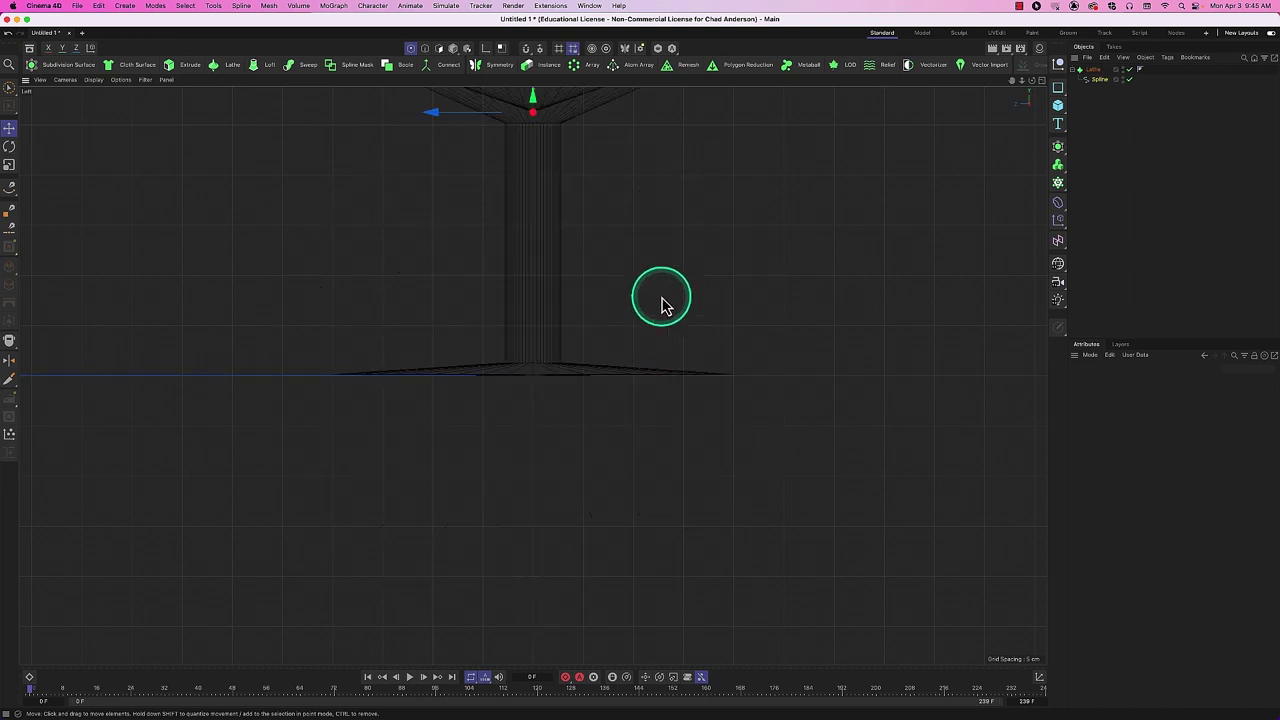
middle_click_drag(662, 303, 686, 434, "alt")
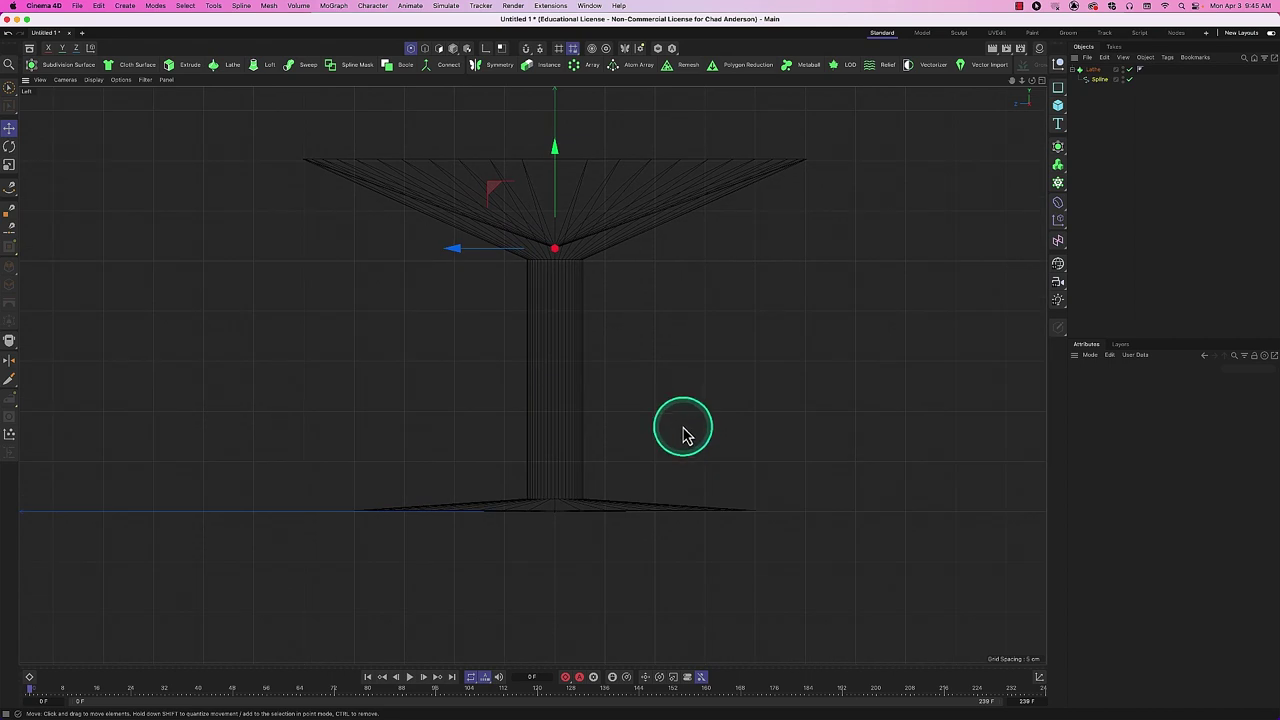
key("F4")
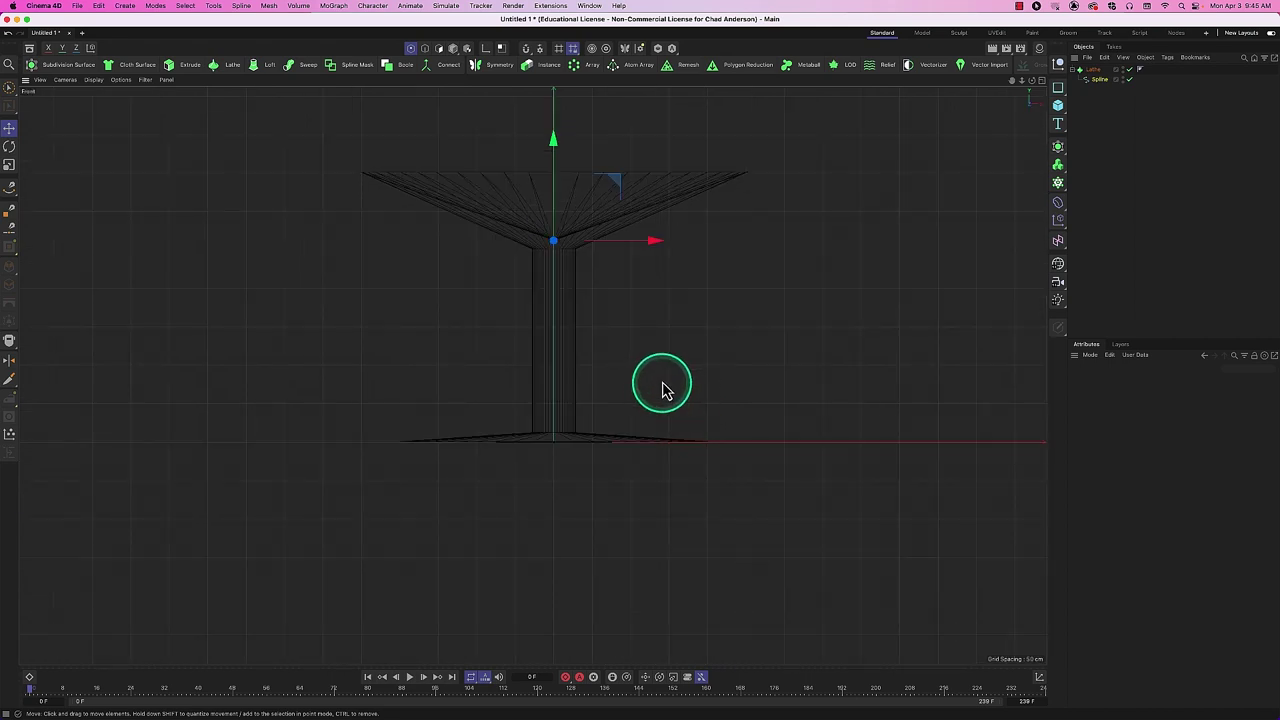
left_click(1131, 70)
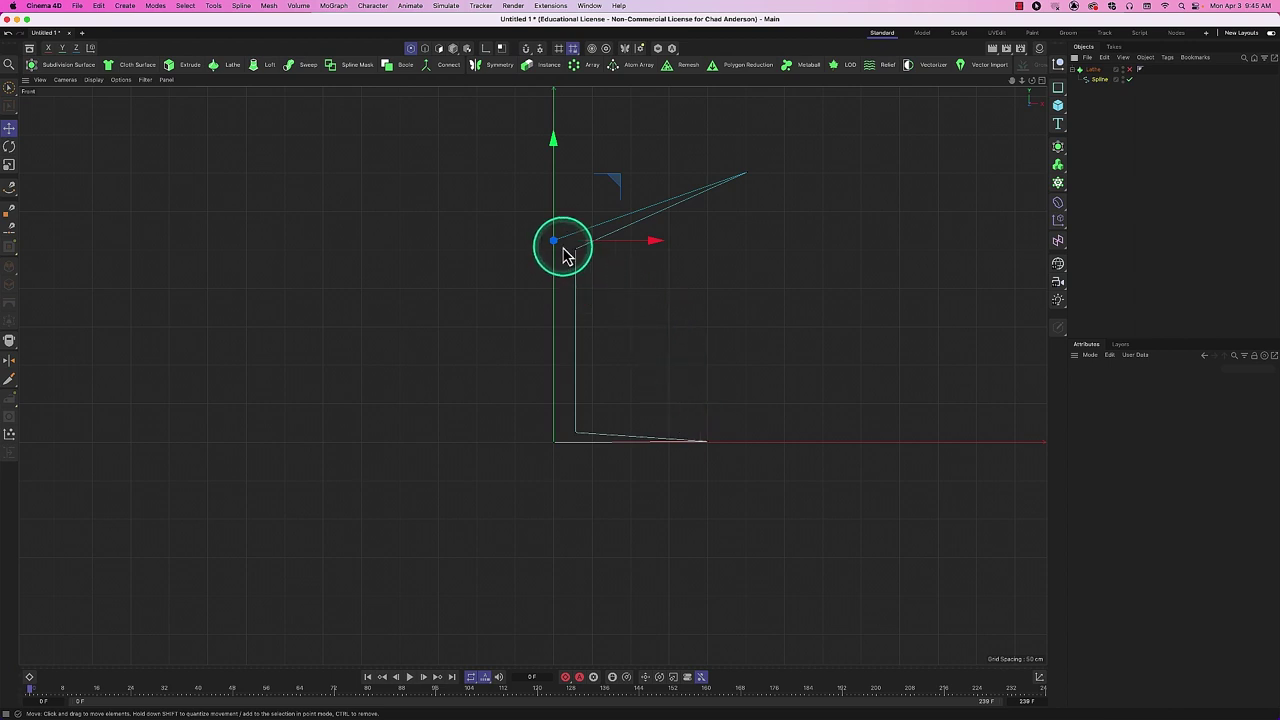
left_click_drag(577, 257, 575, 248)
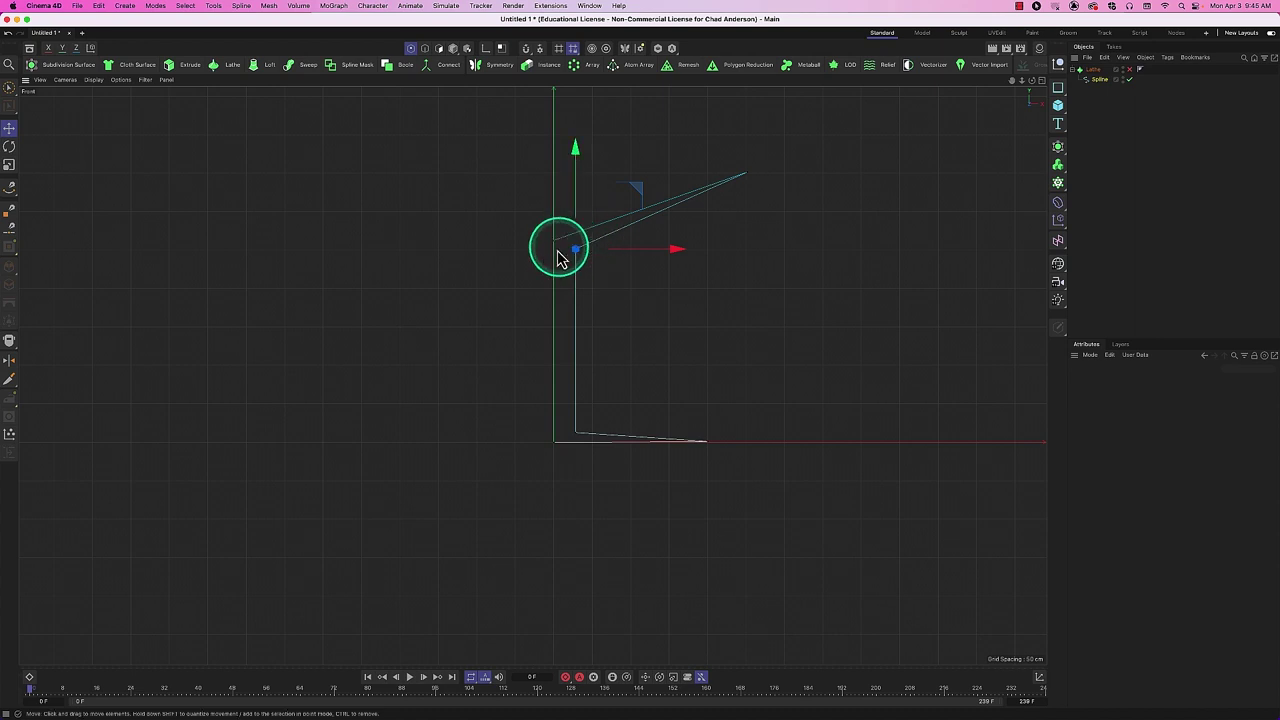
left_click(707, 441)
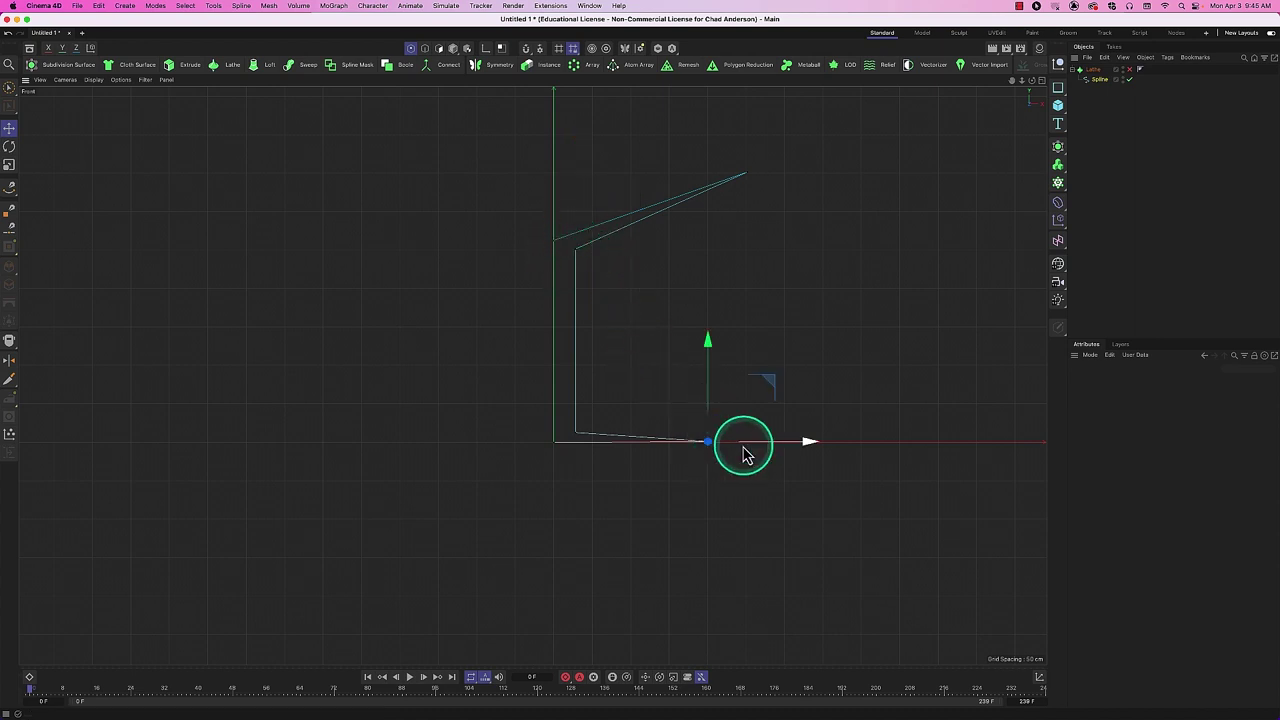
left_click(766, 394)
left_click(707, 442)
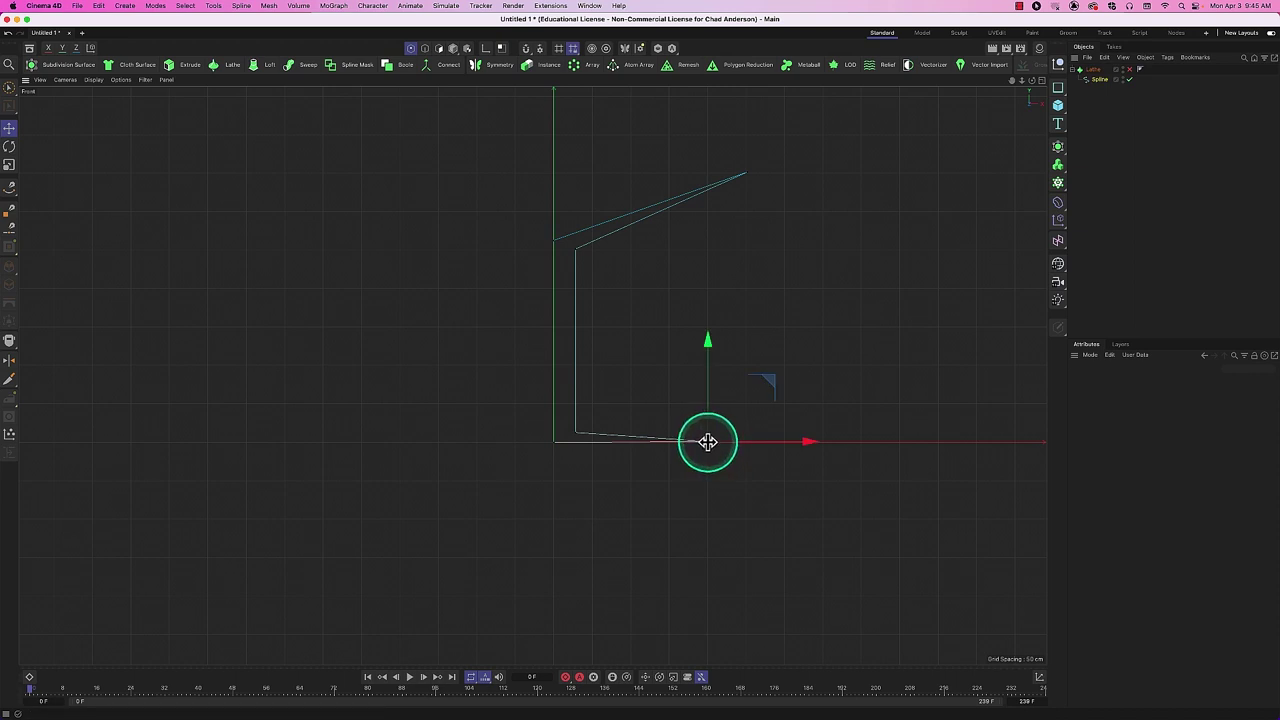
right_click(707, 442)
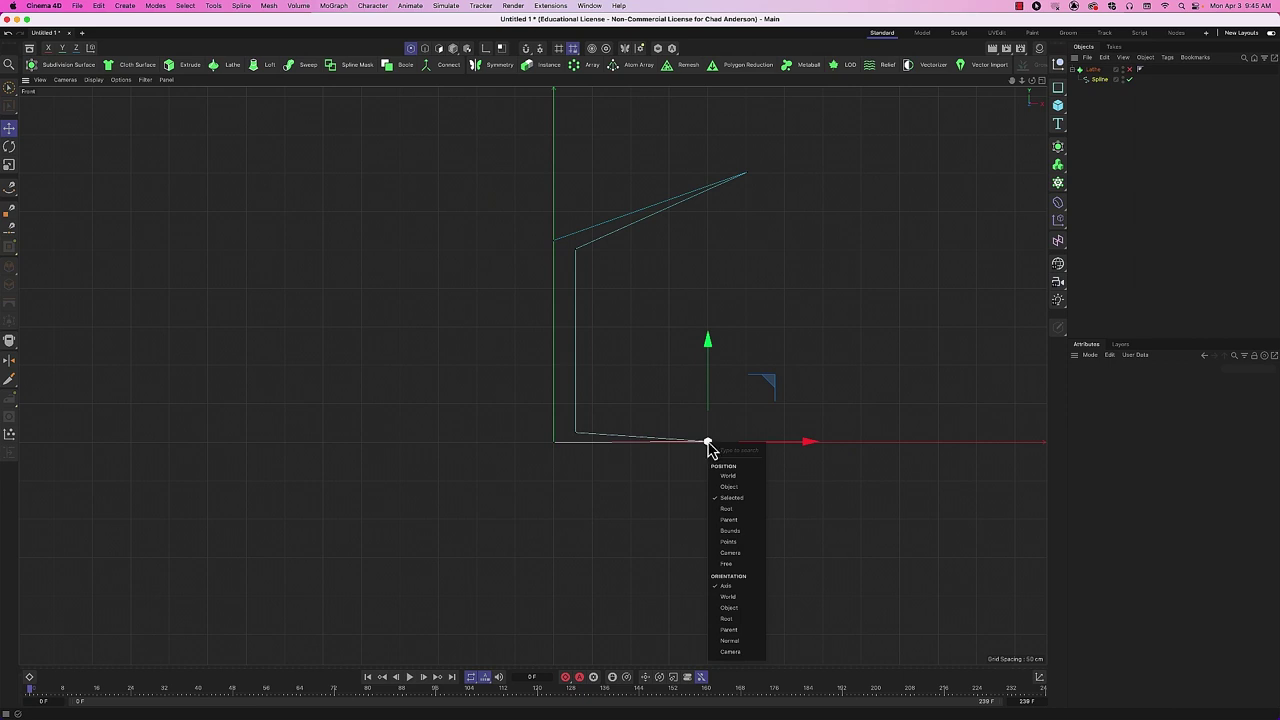
left_click(712, 433)
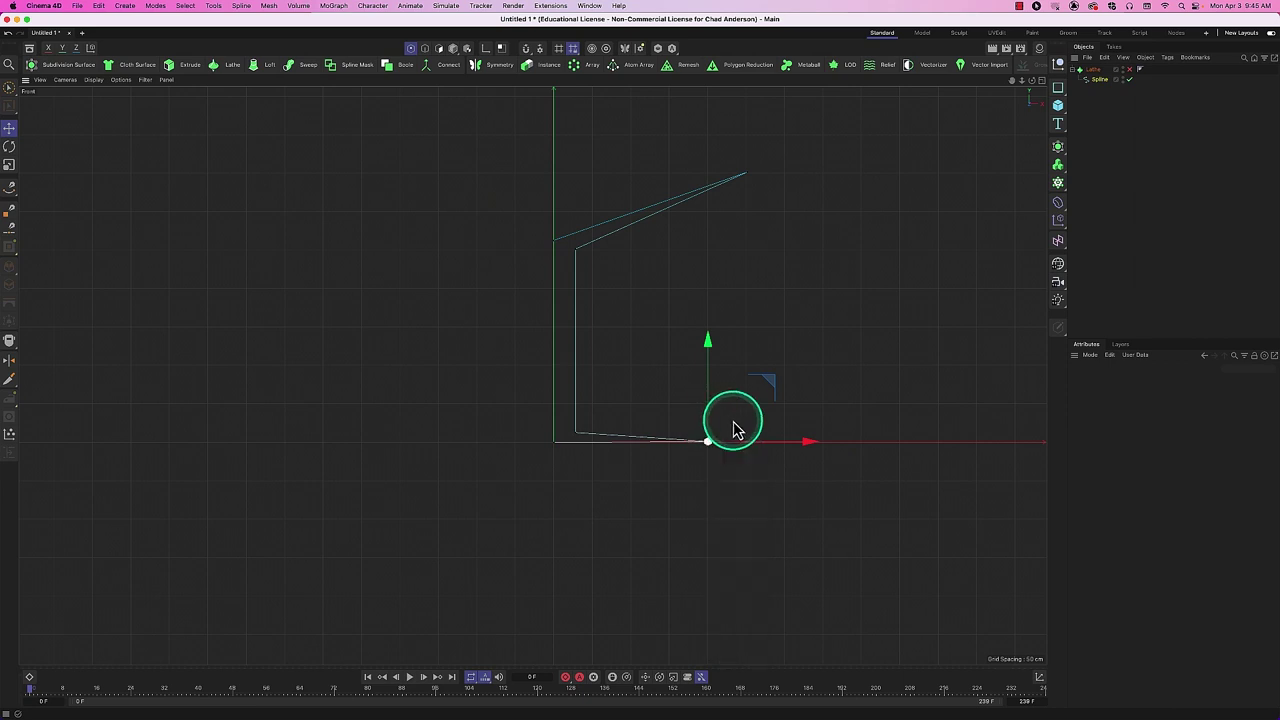
left_click(575, 252)
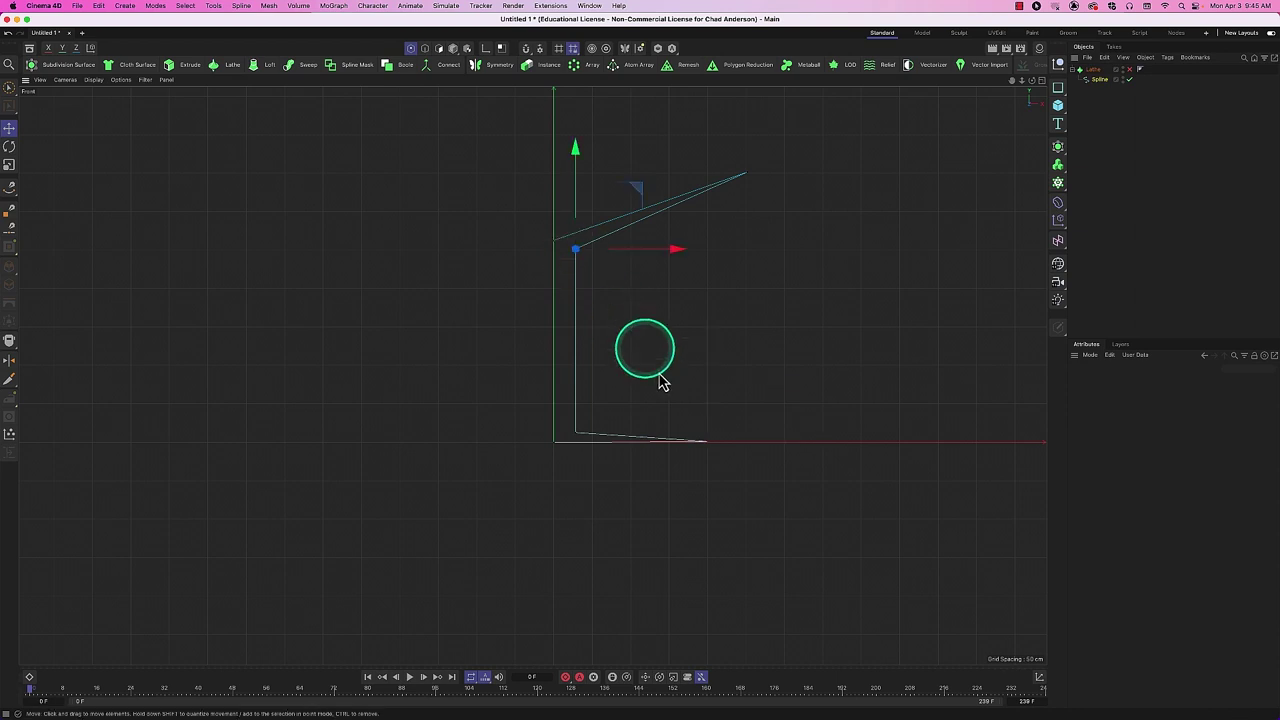
Apply Soft Interpolation to the outer rim point of the goblet's base.
left_click(707, 441)
left_click_drag(707, 441, 732, 424)
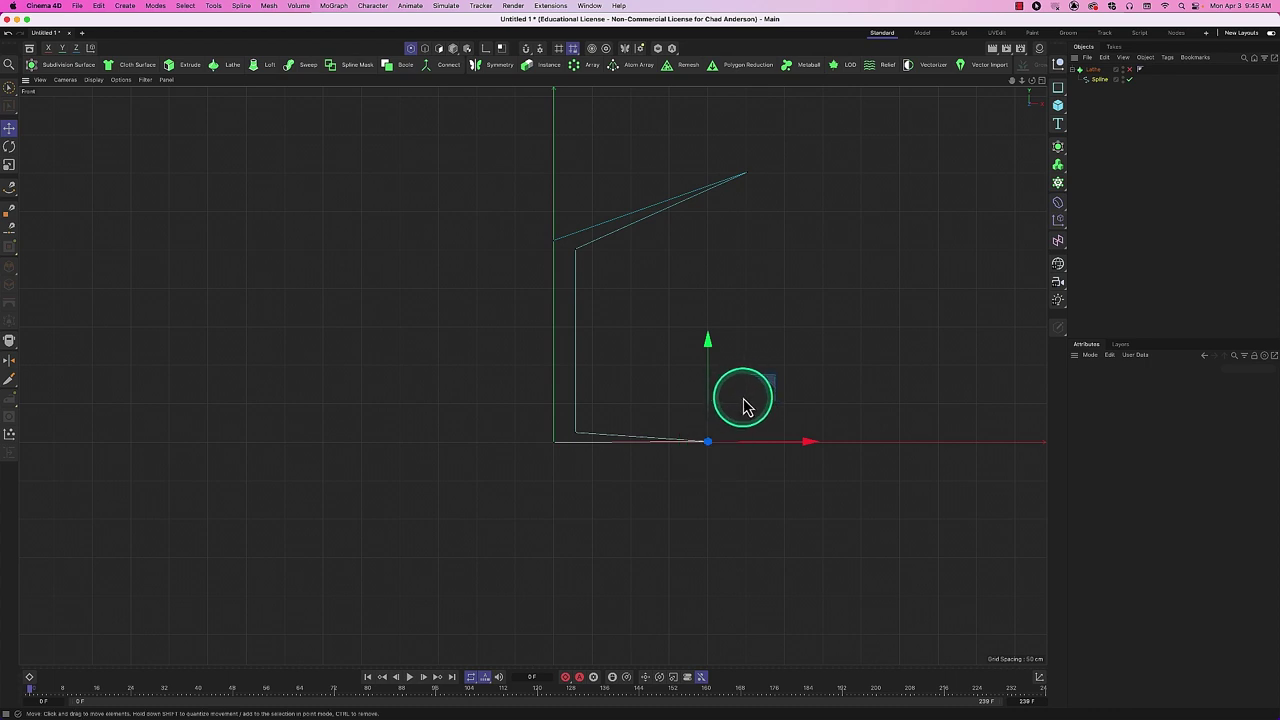
right_click(742, 405)
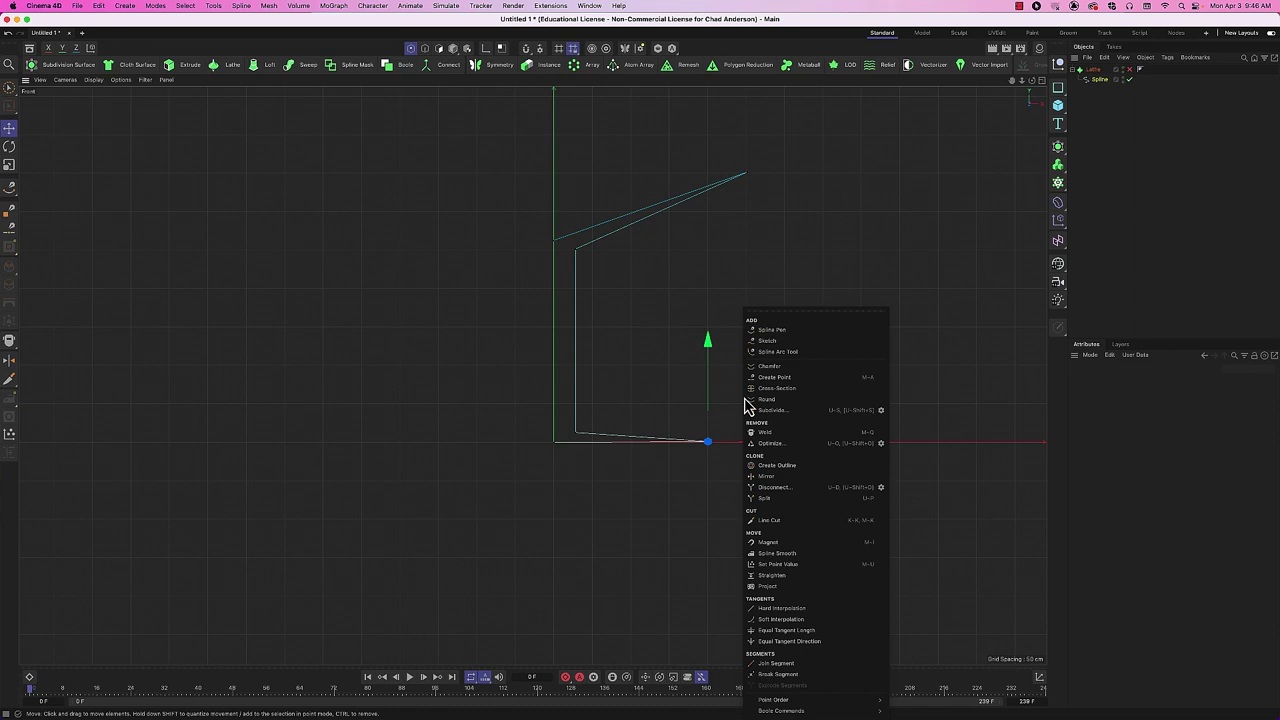
left_click_drag(785, 580, 790, 611)
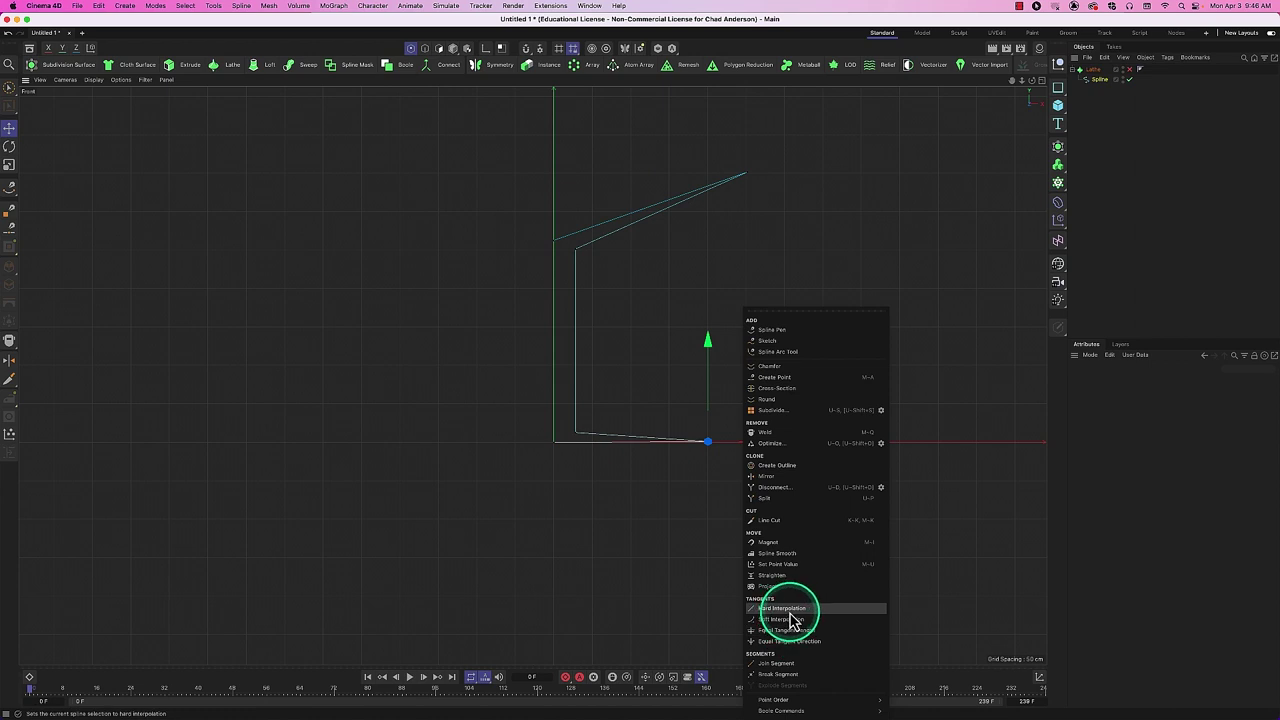
left_click_drag(791, 613, 791, 613)
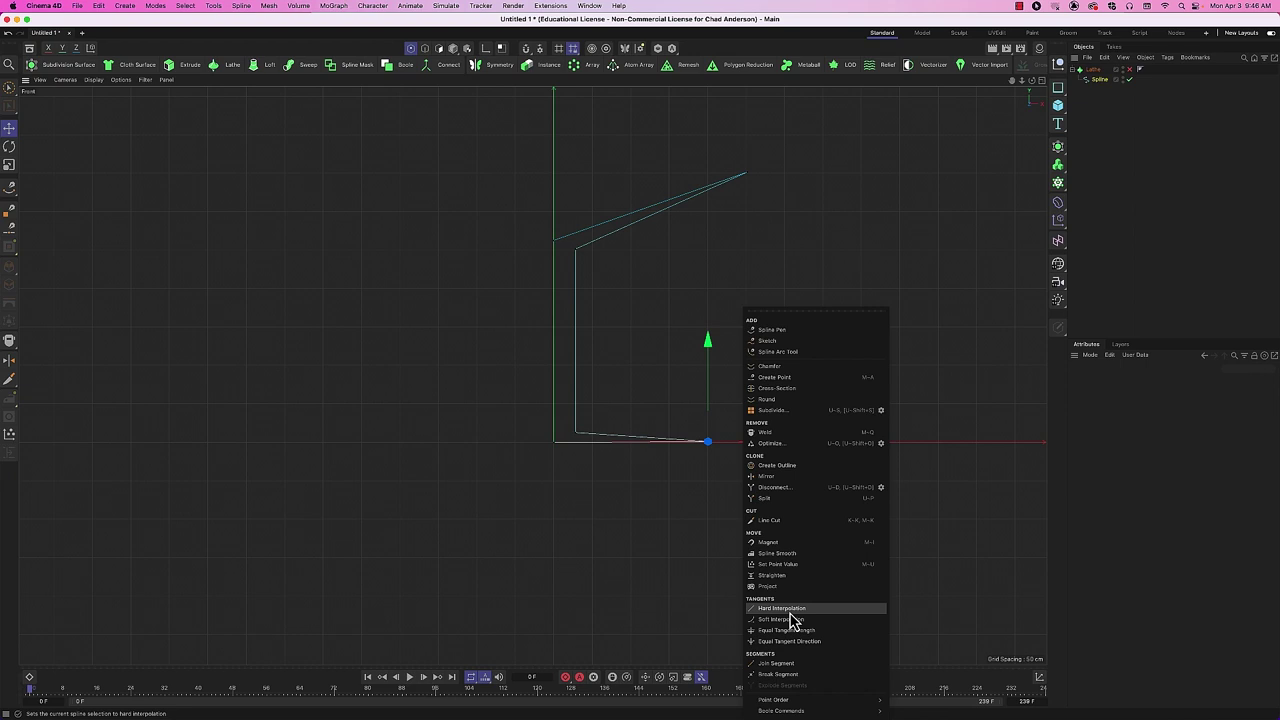
left_click_drag(790, 612, 791, 626)
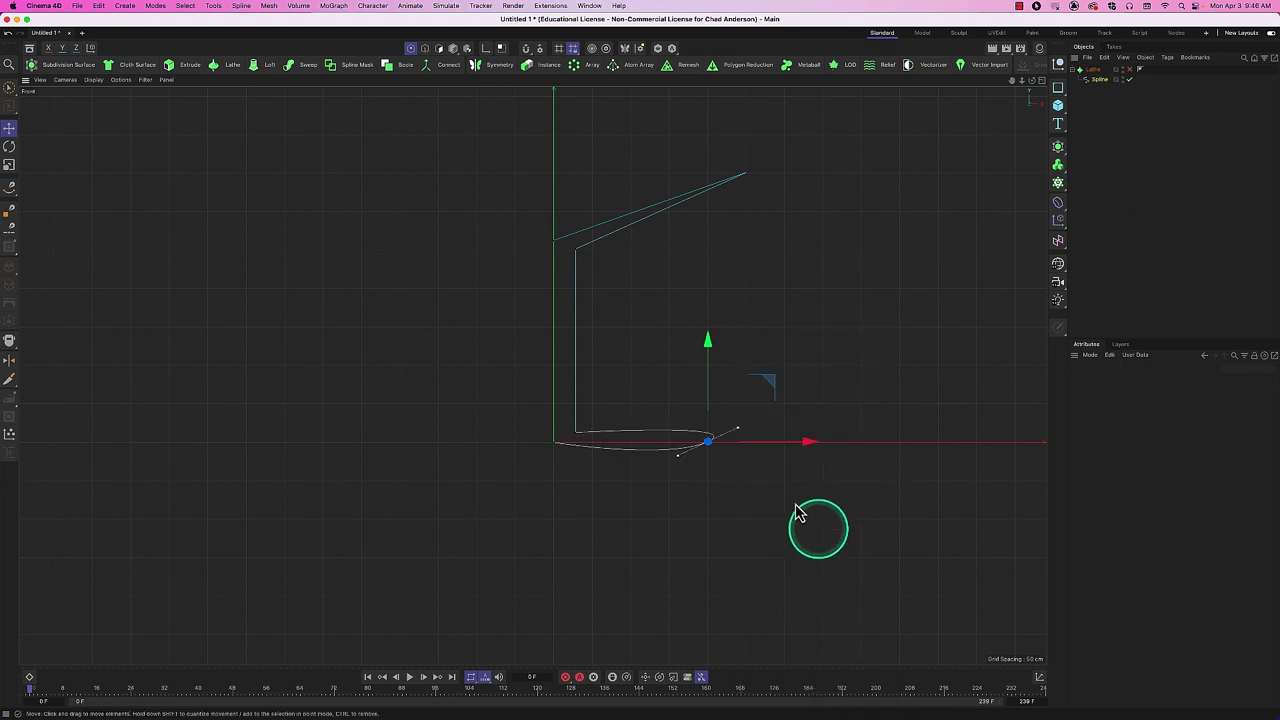
Adjust the base rim point's tangent handles separately to keep the underside flat and curve the upper edge gently down to the rim.
left_click_drag(735, 430, 732, 440)
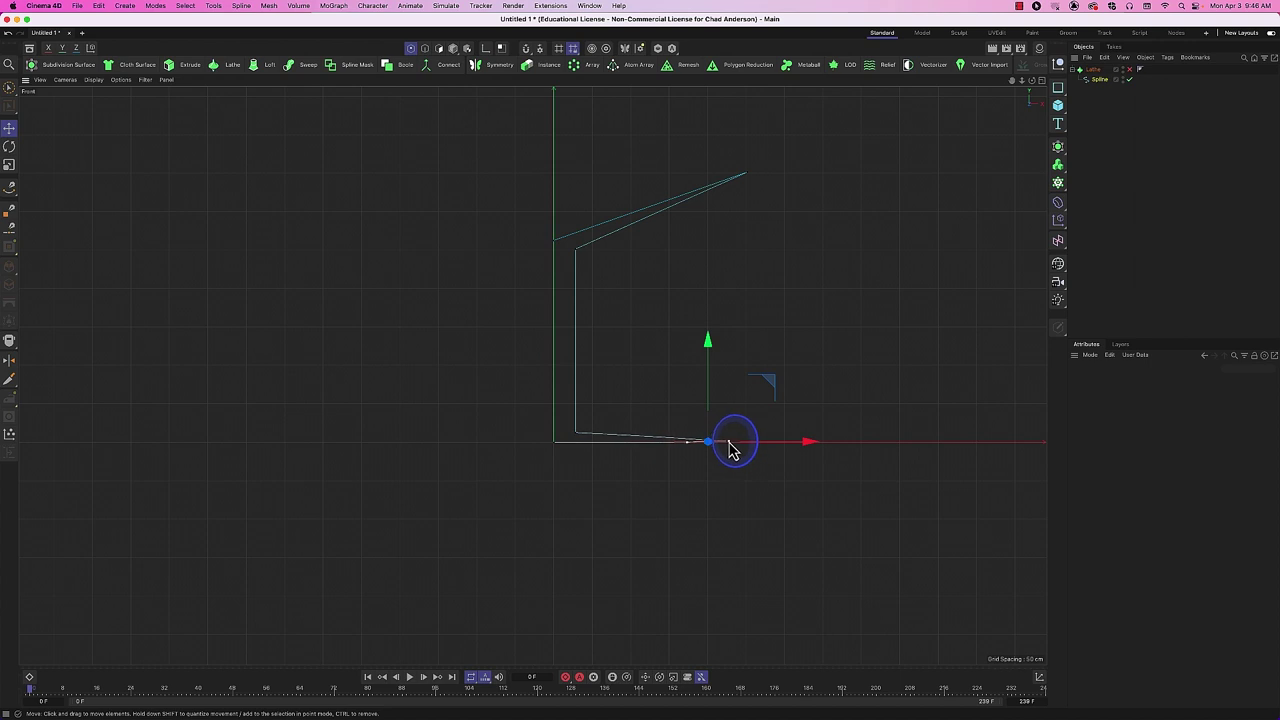
mouse_move(708, 441)
left_mouse_down()
mouse_move(560, 441)
mouse_move(716, 440)
left_mouse_up()
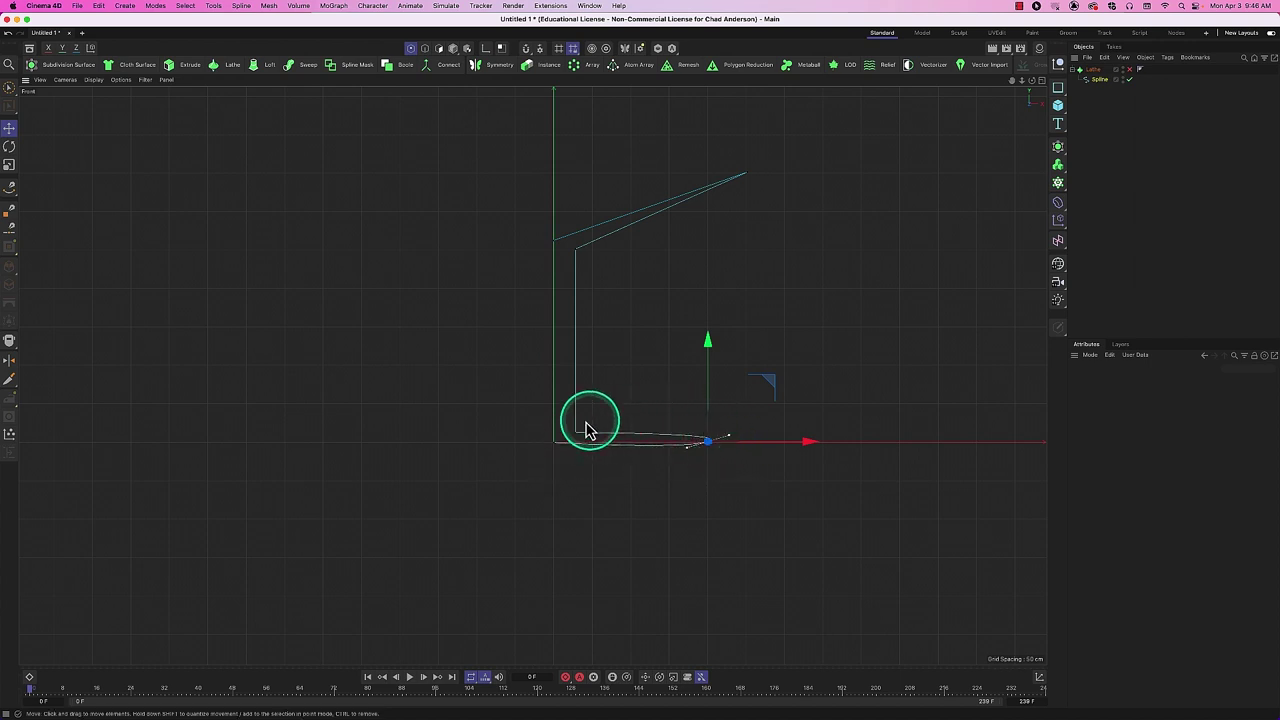
left_click_drag(587, 430, 671, 447)
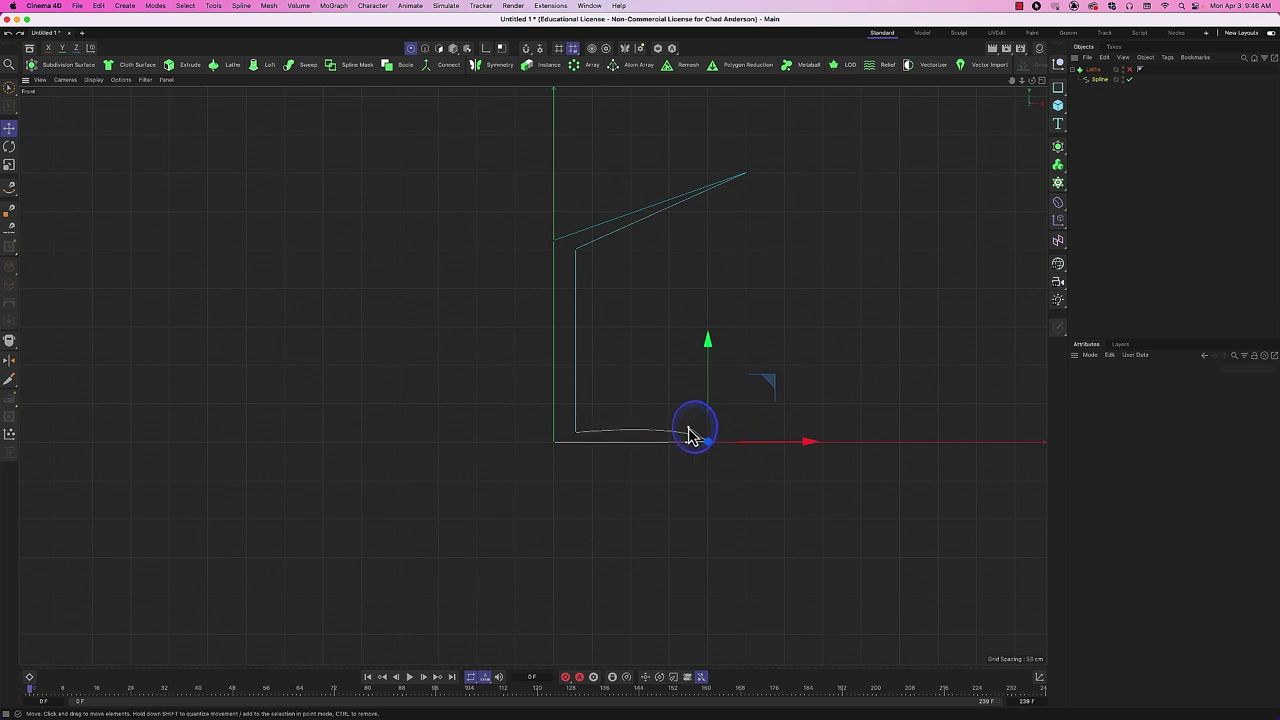
left_click_drag(688, 435, 690, 450)
left_click_drag(689, 437, 691, 436)
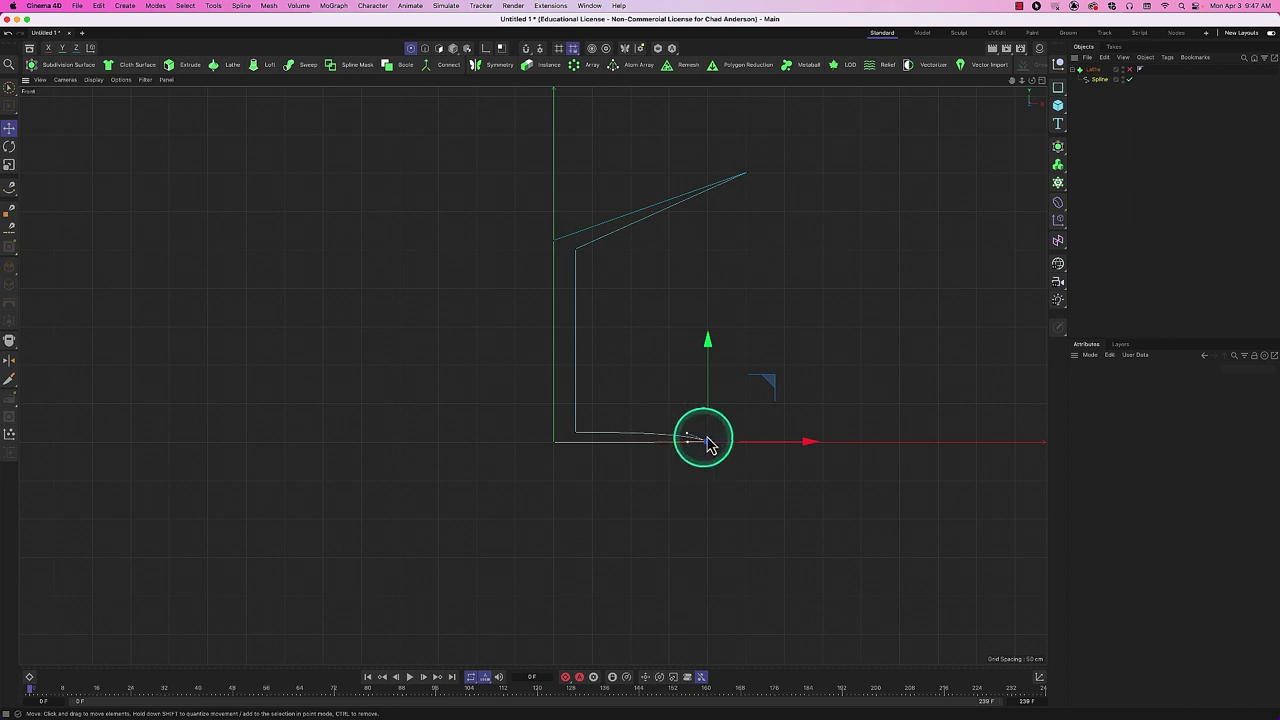
left_click(710, 345)
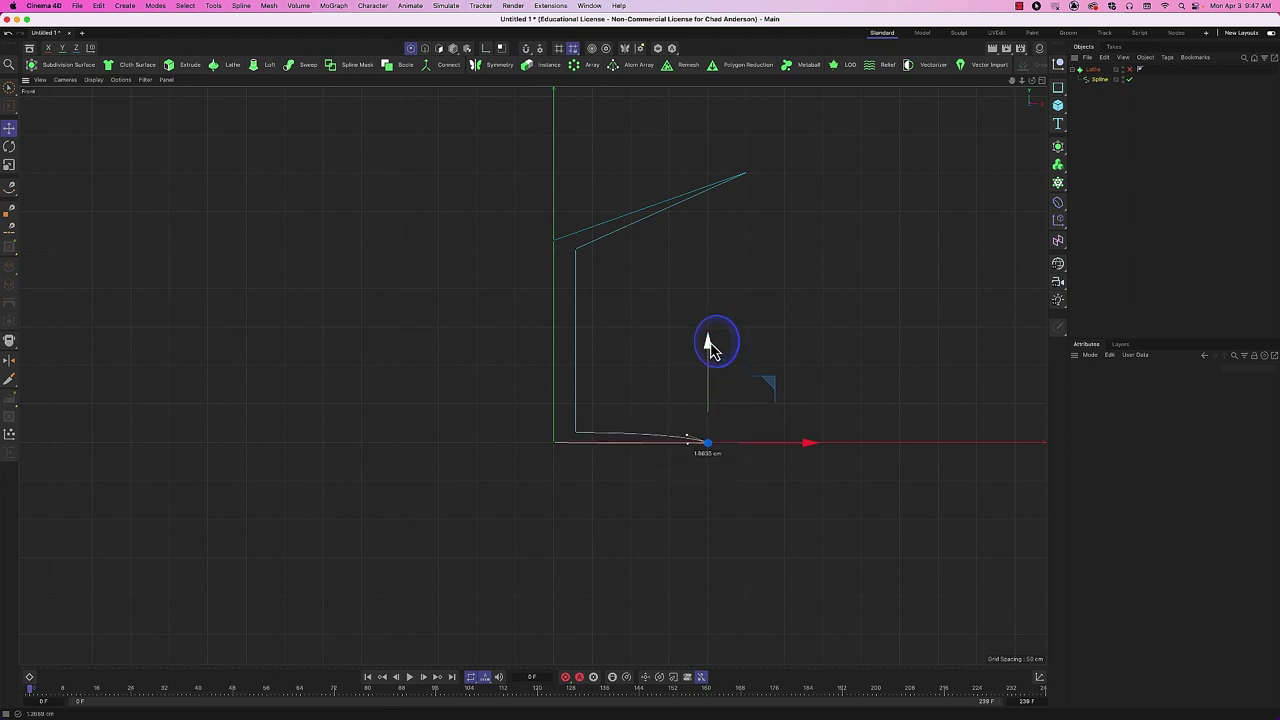
Apply Soft Interpolation to the bowl's rim point and fold its tangent handles inward to curve the bowl's inner wall.
left_click(749, 176)
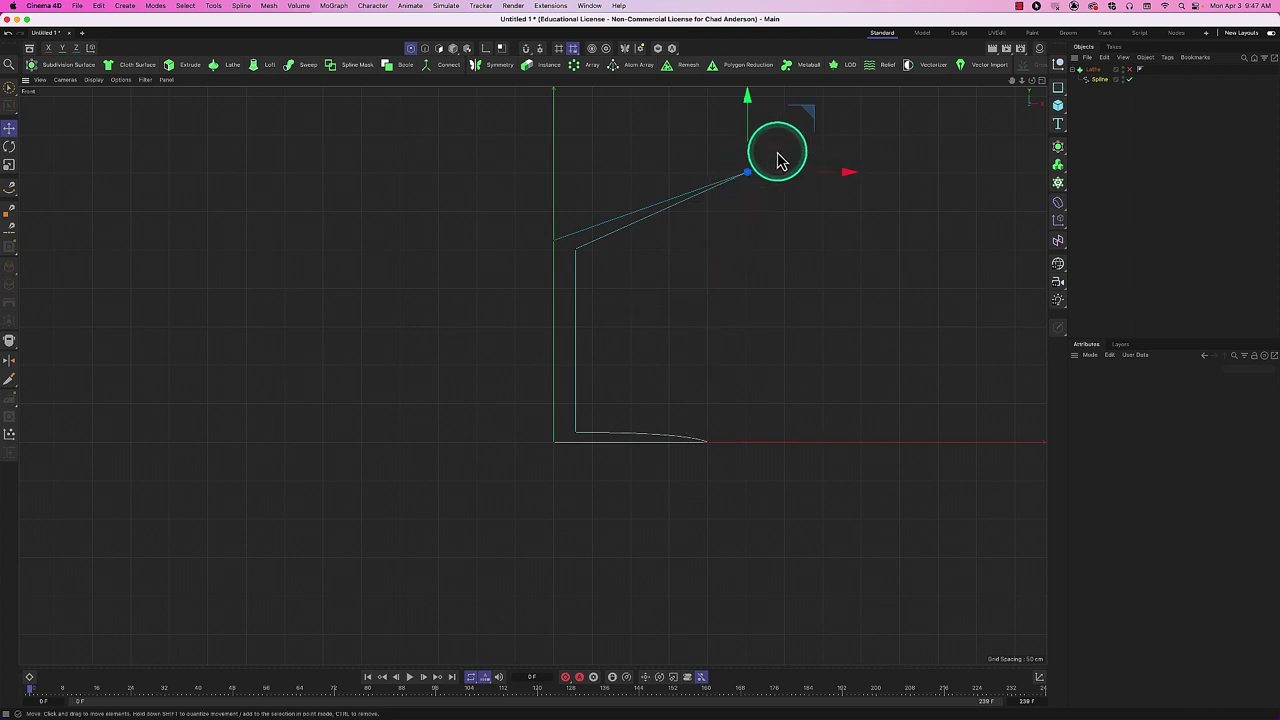
right_click(780, 161)
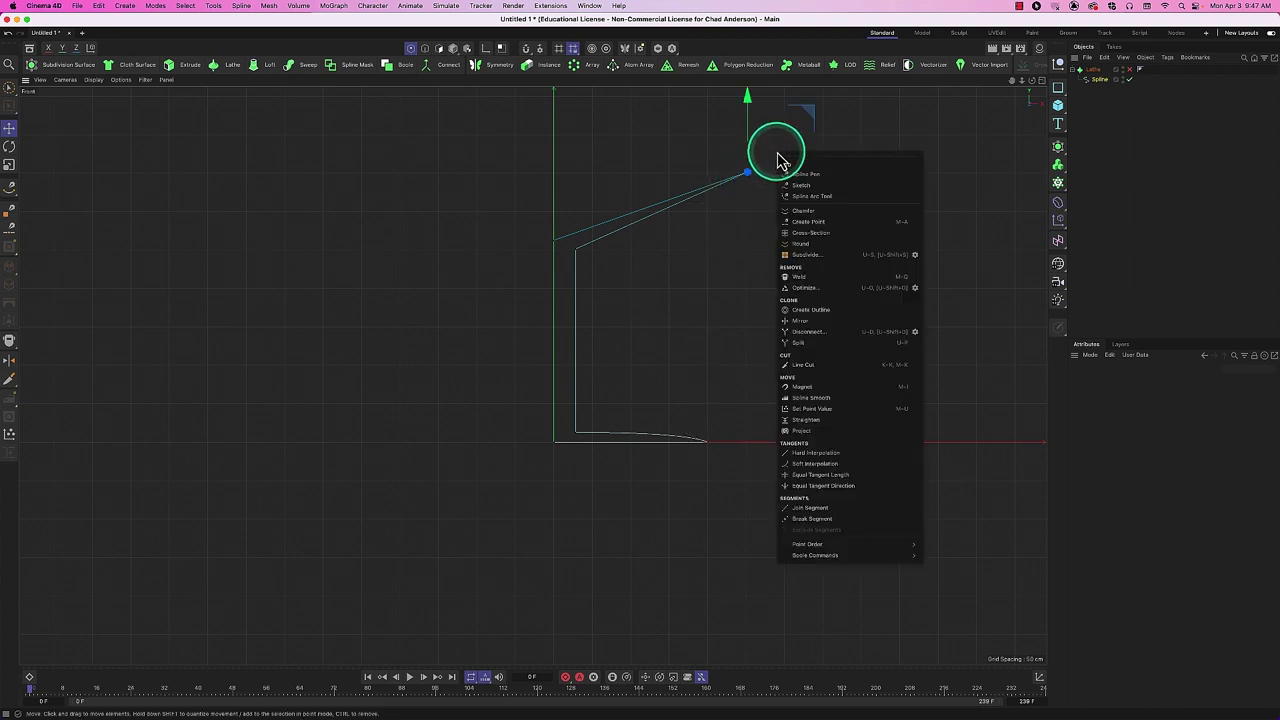
left_click(832, 463)
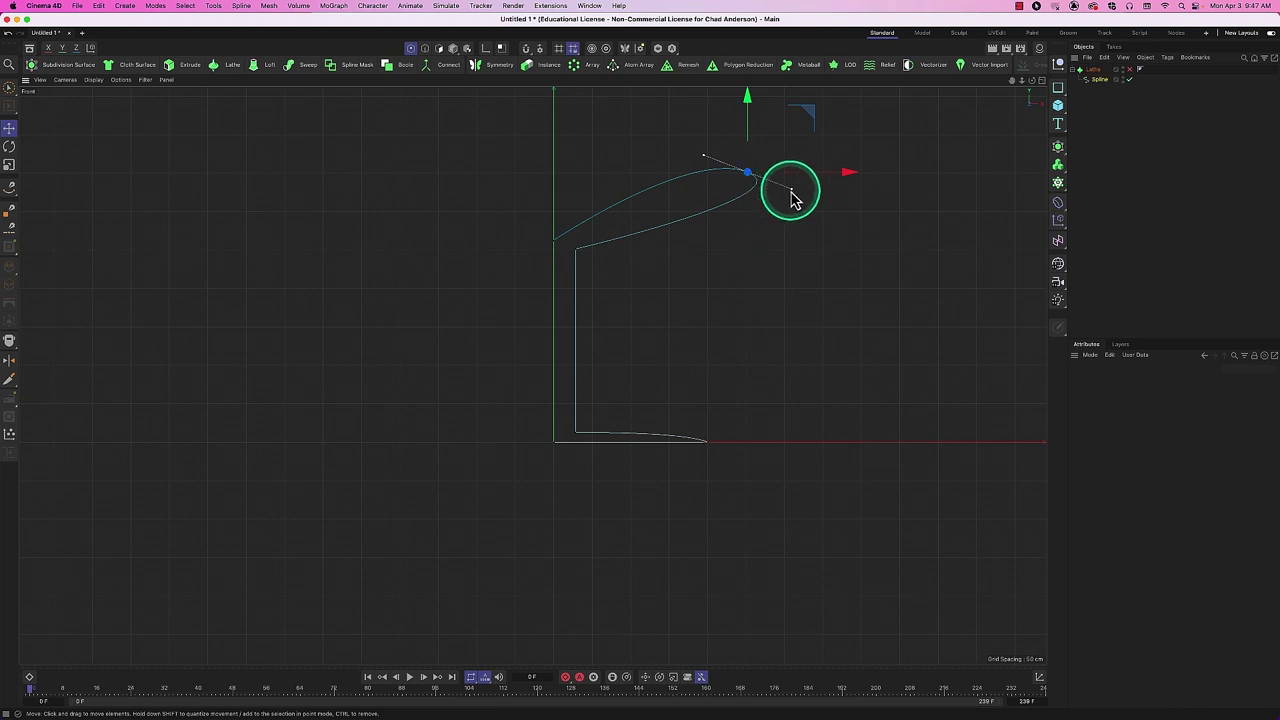
left_click_drag(790, 200, 700, 184)
Apply Soft Interpolation to the bowl's inner point on the center axis and lower its tangent to flatten the bowl's bottom.
left_click(554, 241)
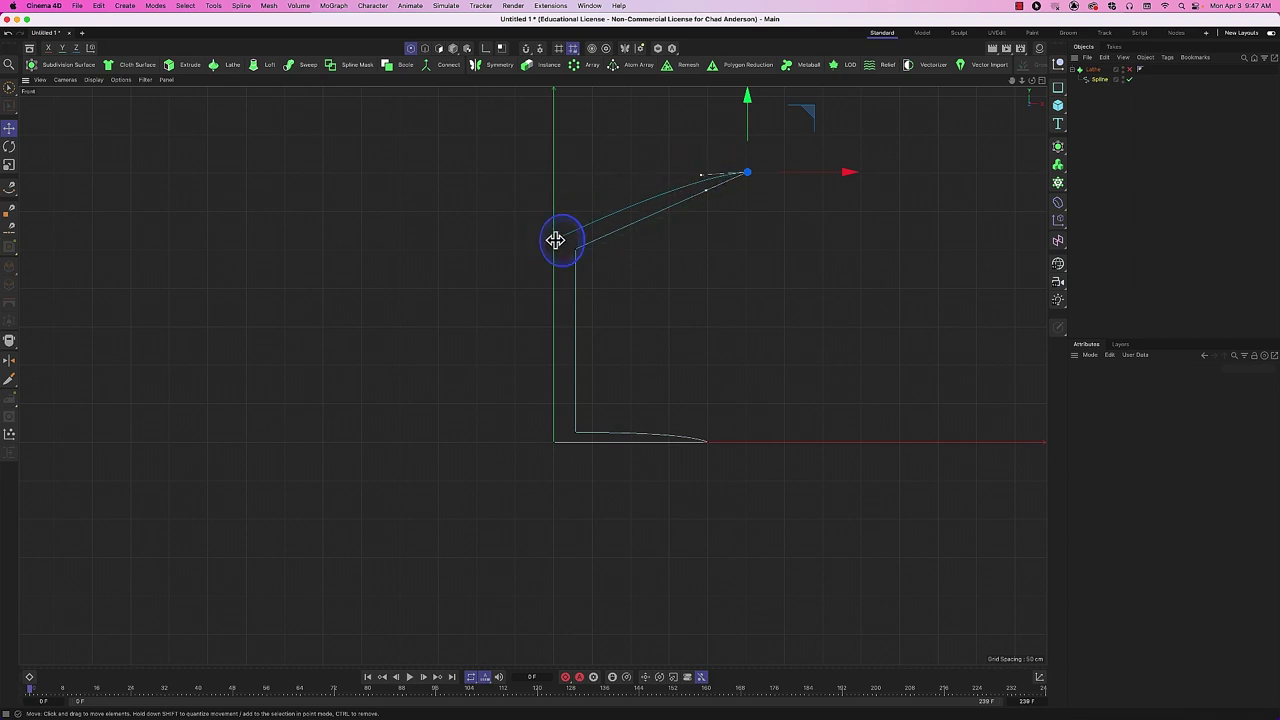
right_click(624, 283)
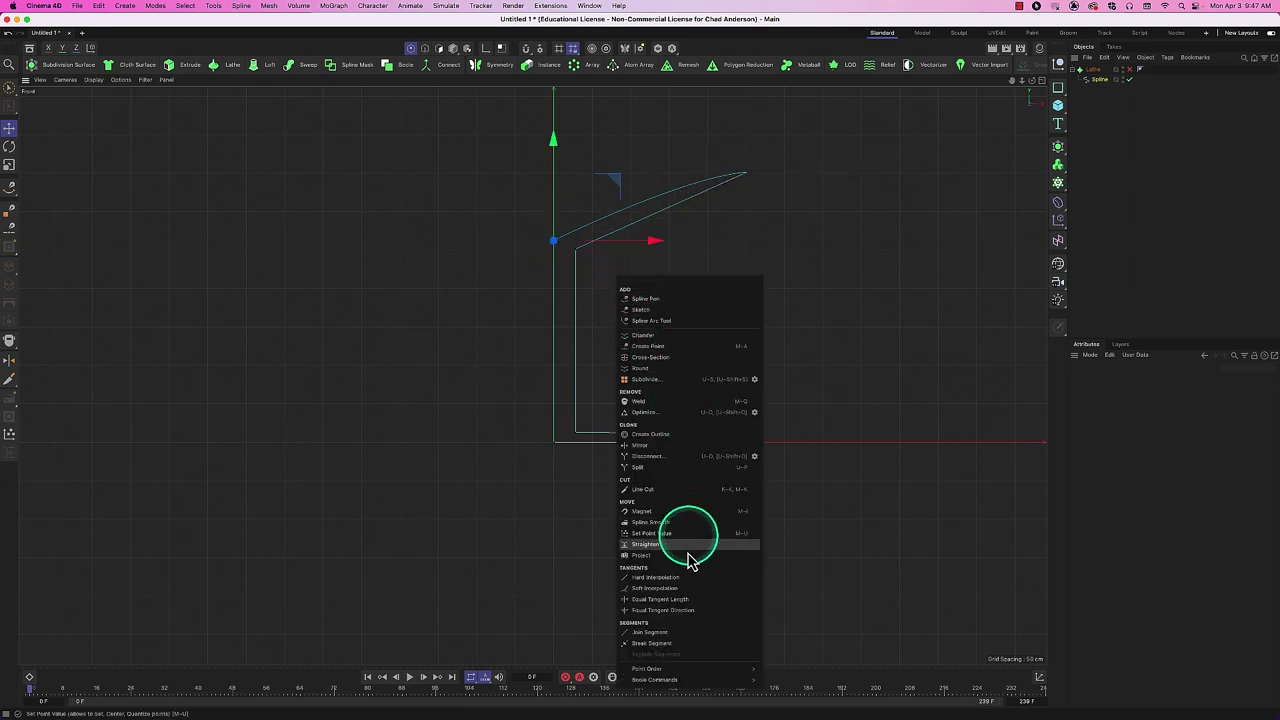
left_click(684, 588)
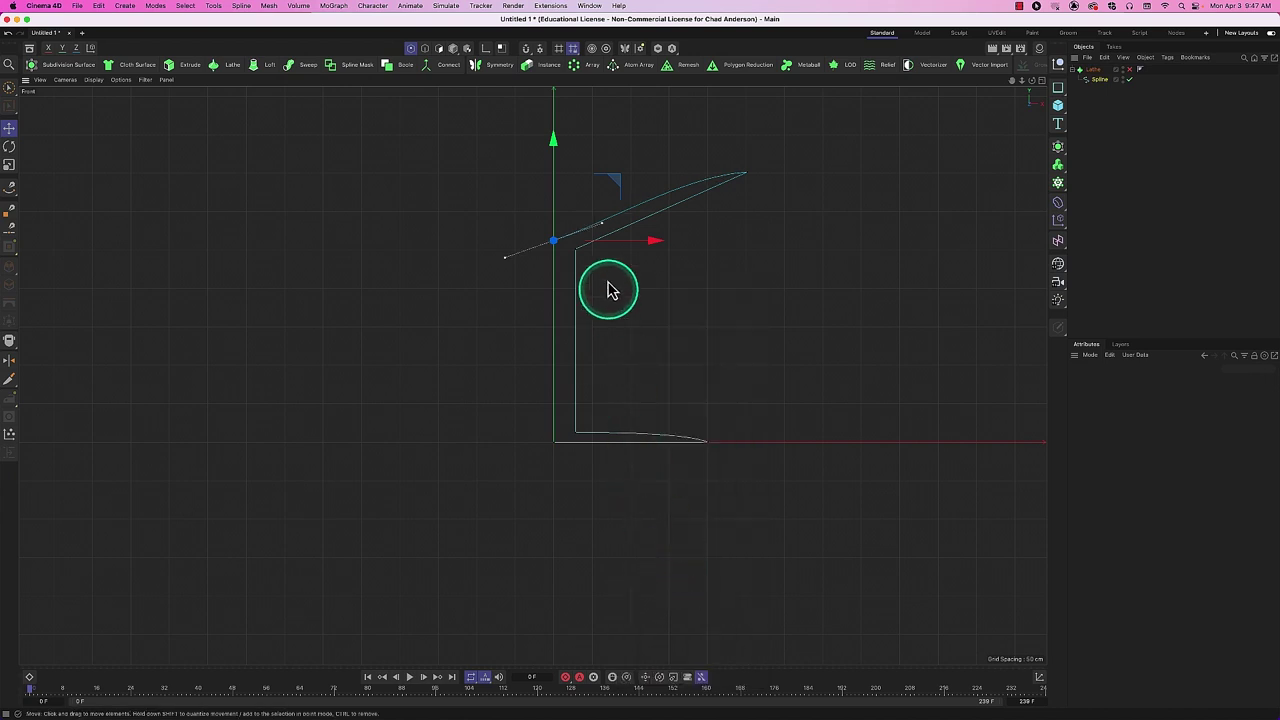
left_click_drag(603, 223, 603, 238)
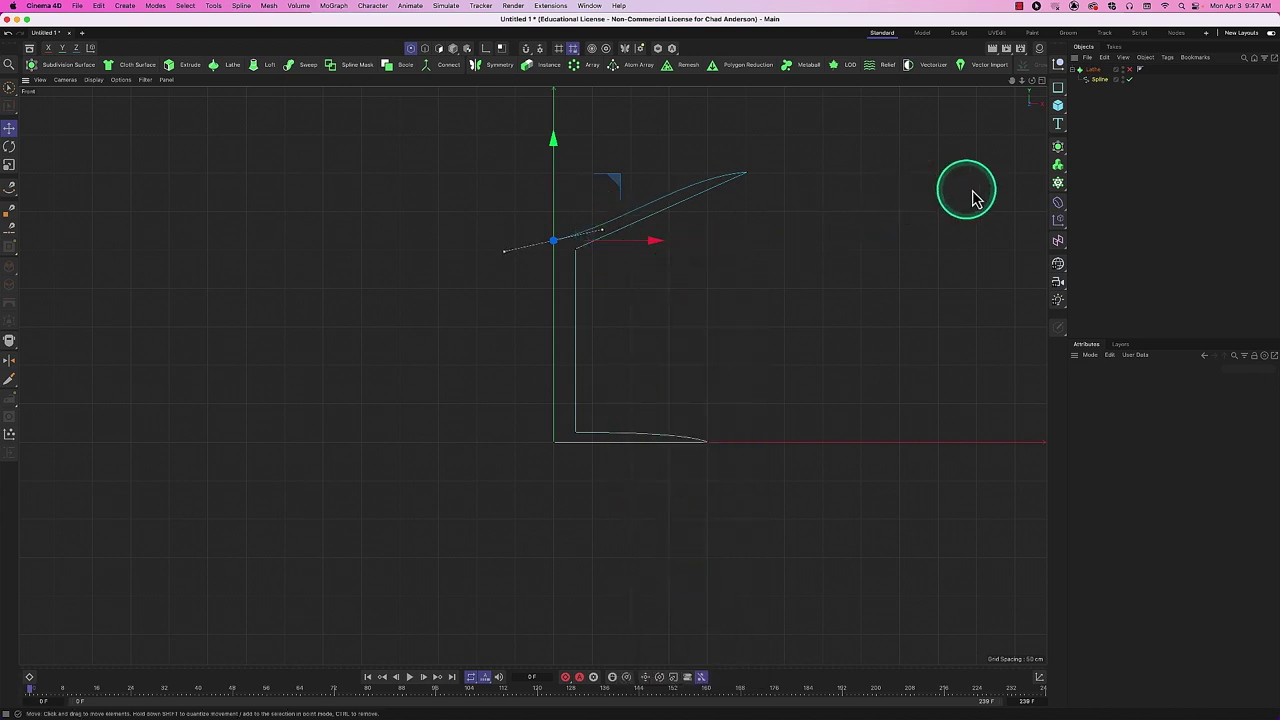
Enable the Lathe and inspect the curved goblet in the Perspective view.
left_click_drag(1127, 92, 1134, 70)
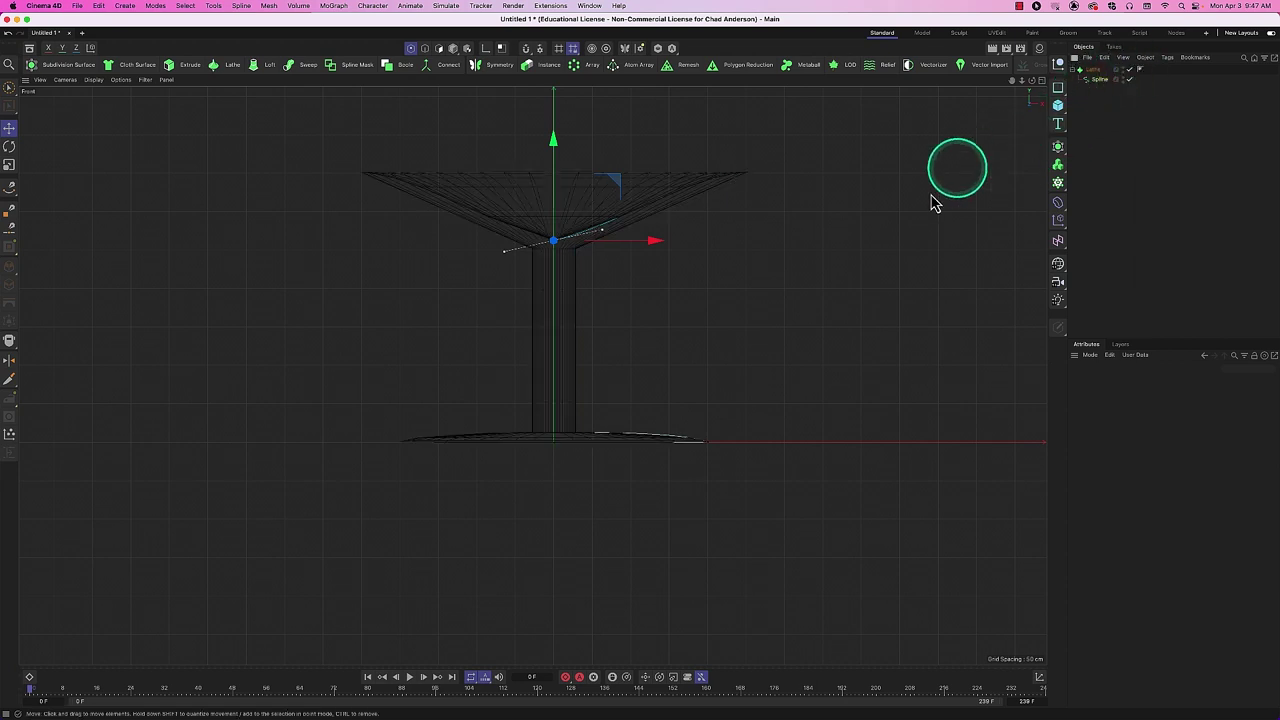
key("F1")
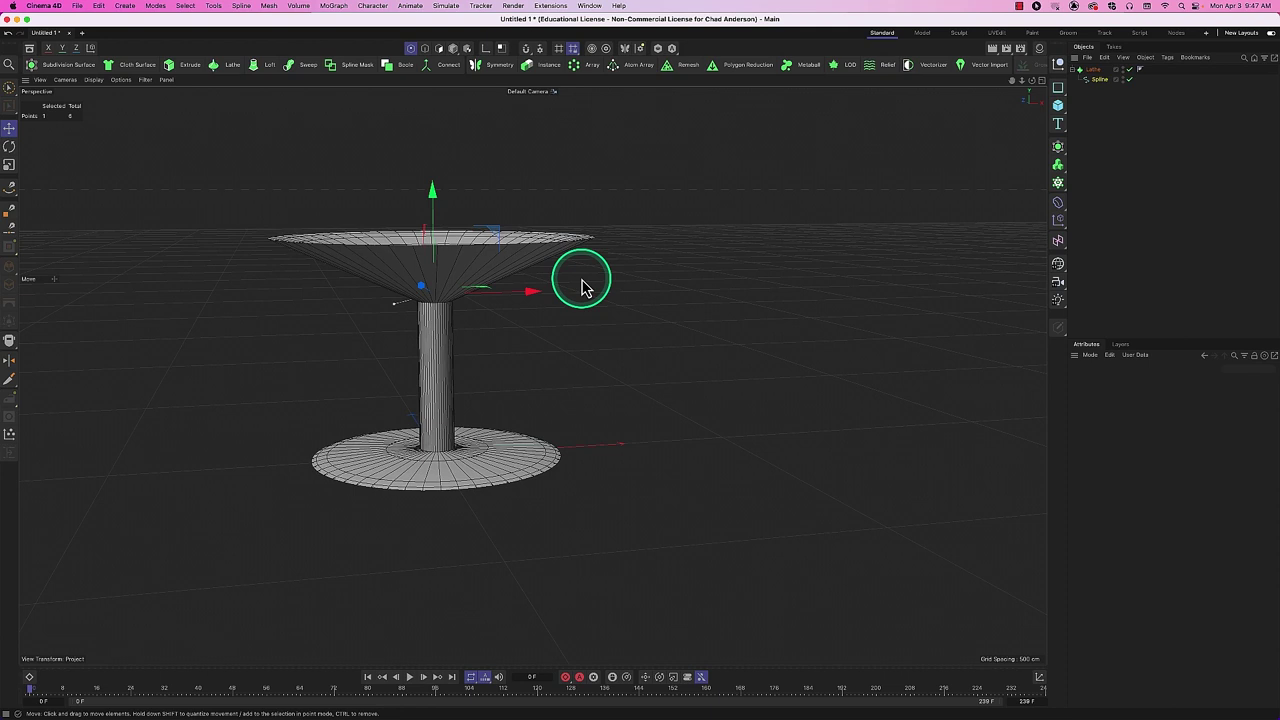
left_click(1097, 80)
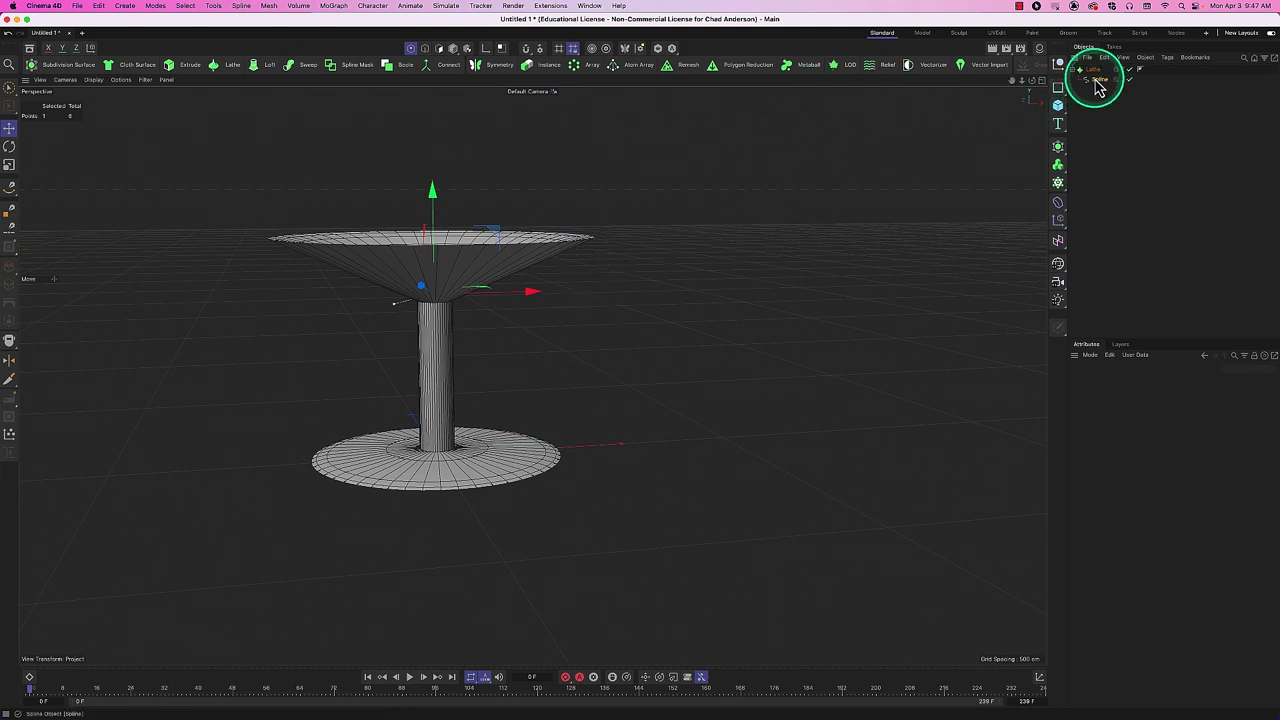
left_click_drag(1097, 80, 1090, 108)
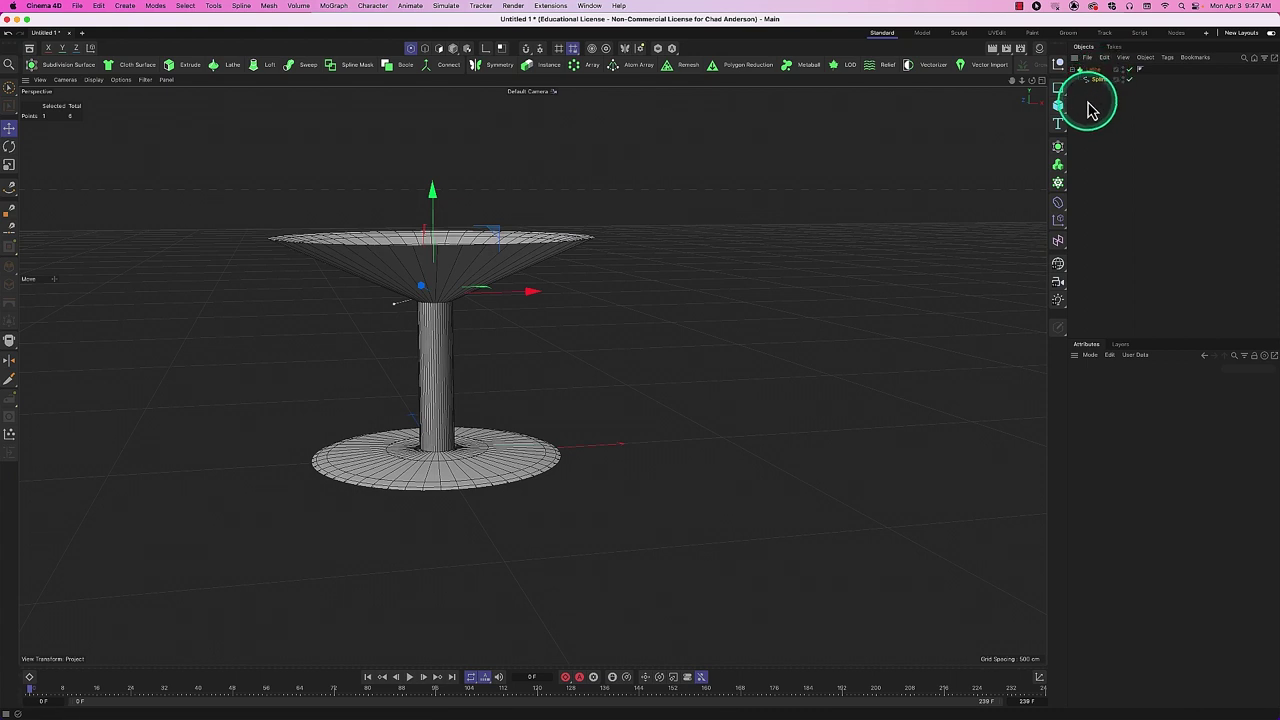
Disable the Lathe in the Front view and move both stem points closer to the center axis to thin the stem.
key("F4")
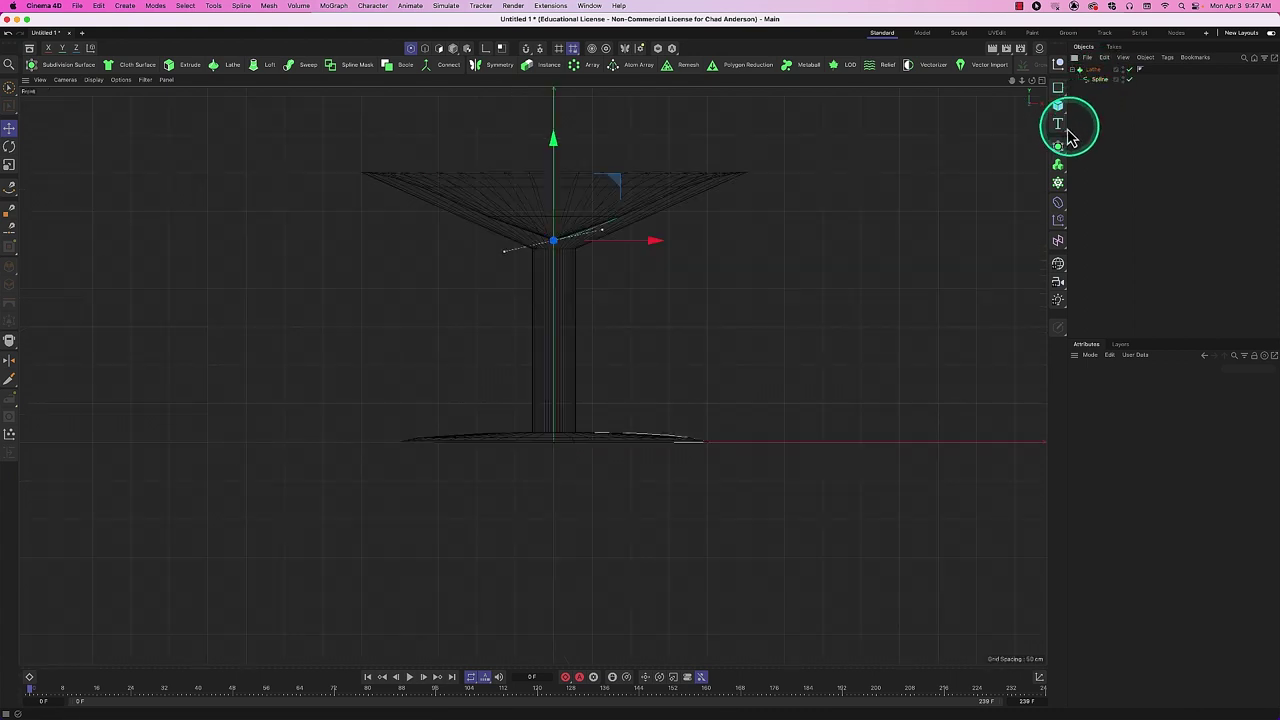
left_click(1131, 69)
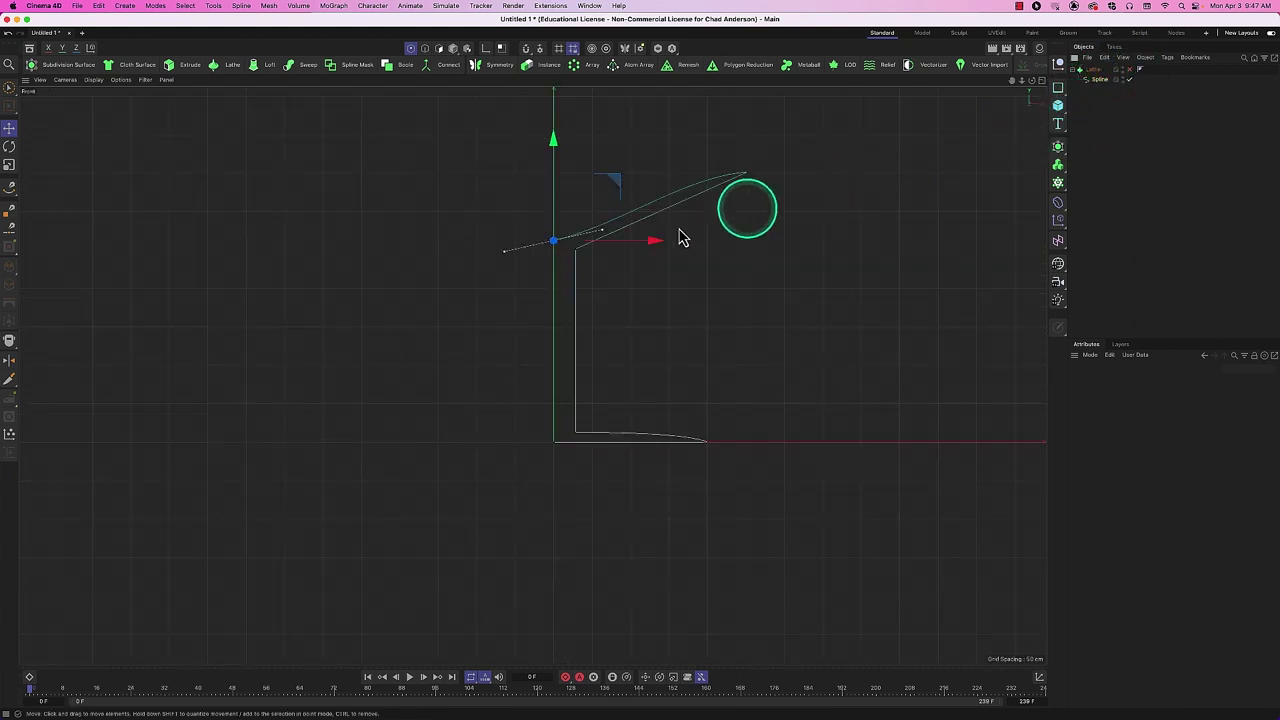
left_click_drag(580, 260, 585, 277)
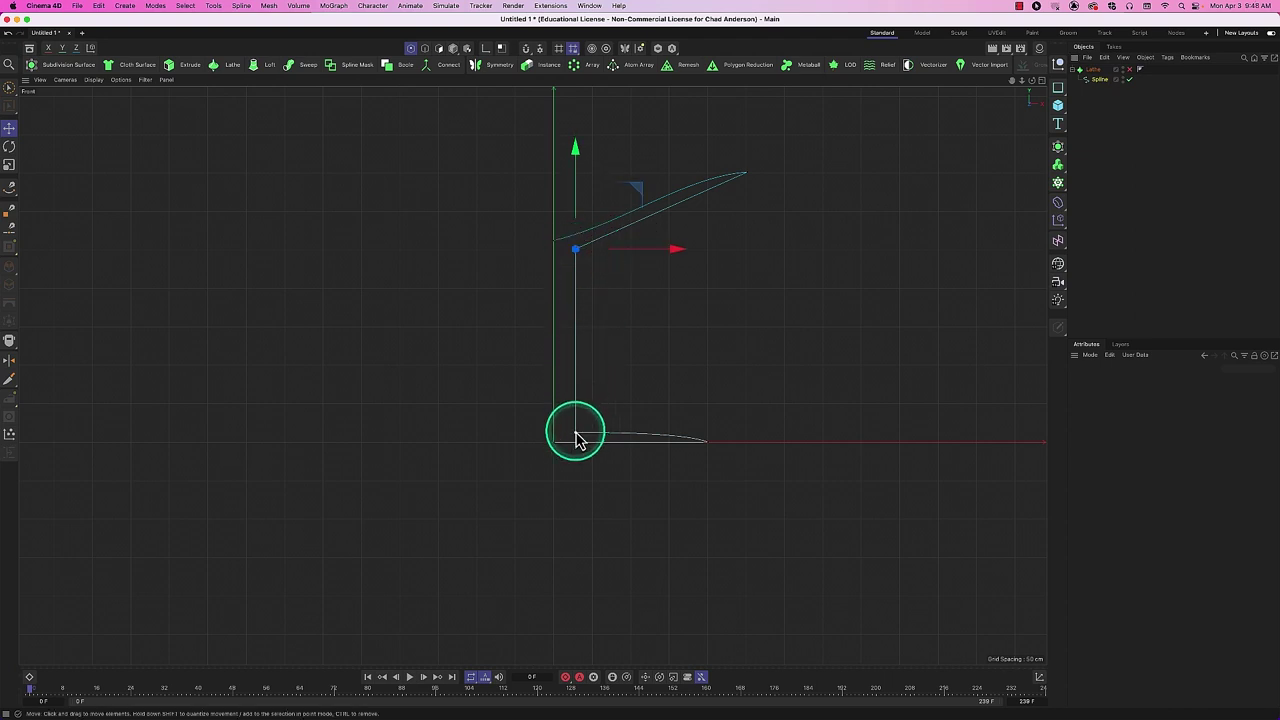
left_click_drag(577, 440, 664, 346)
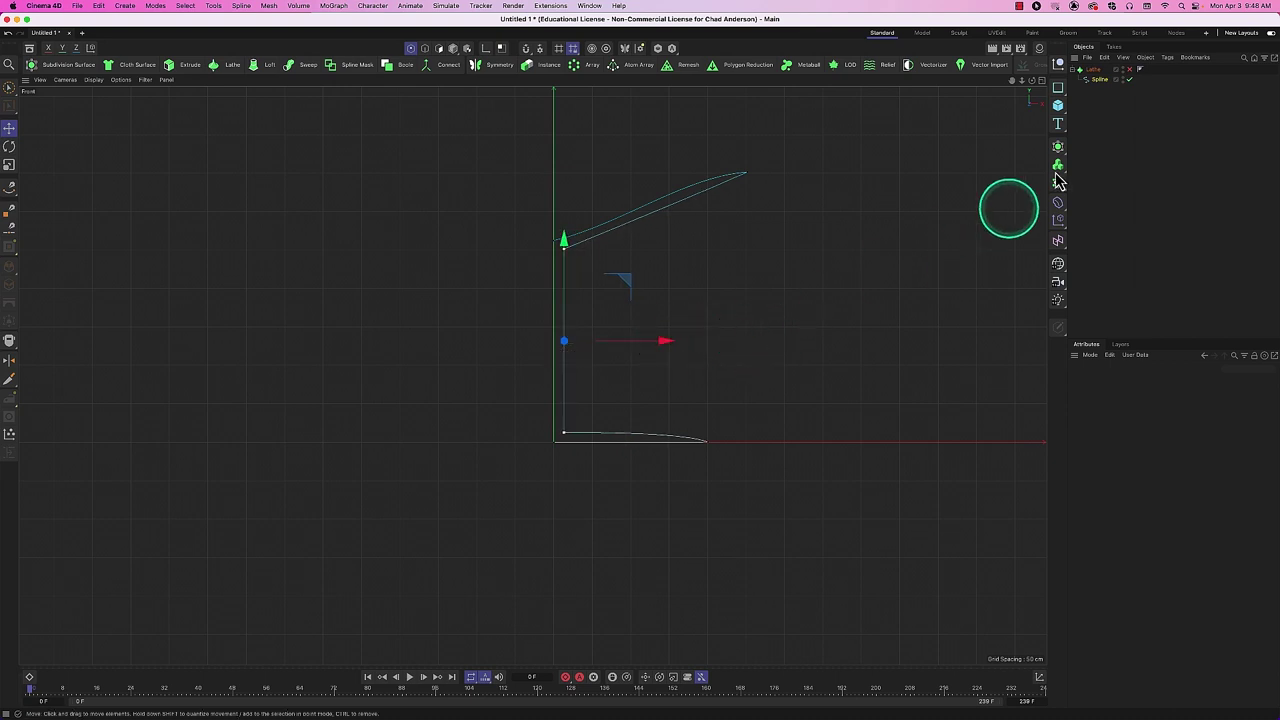
Re-enable the Lathe and view the thin-stemmed goblet in the Perspective view.
key("F1")
left_click_drag(1130, 73, 1137, 70)
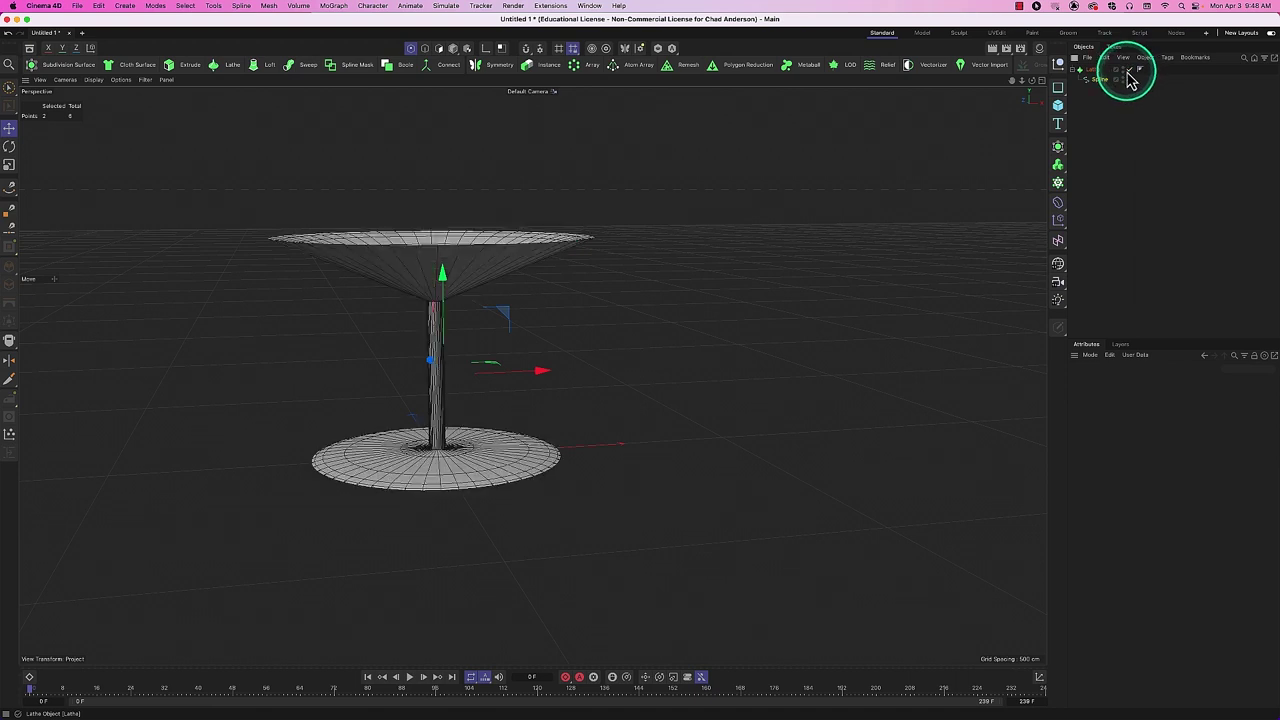
left_click(1158, 69)
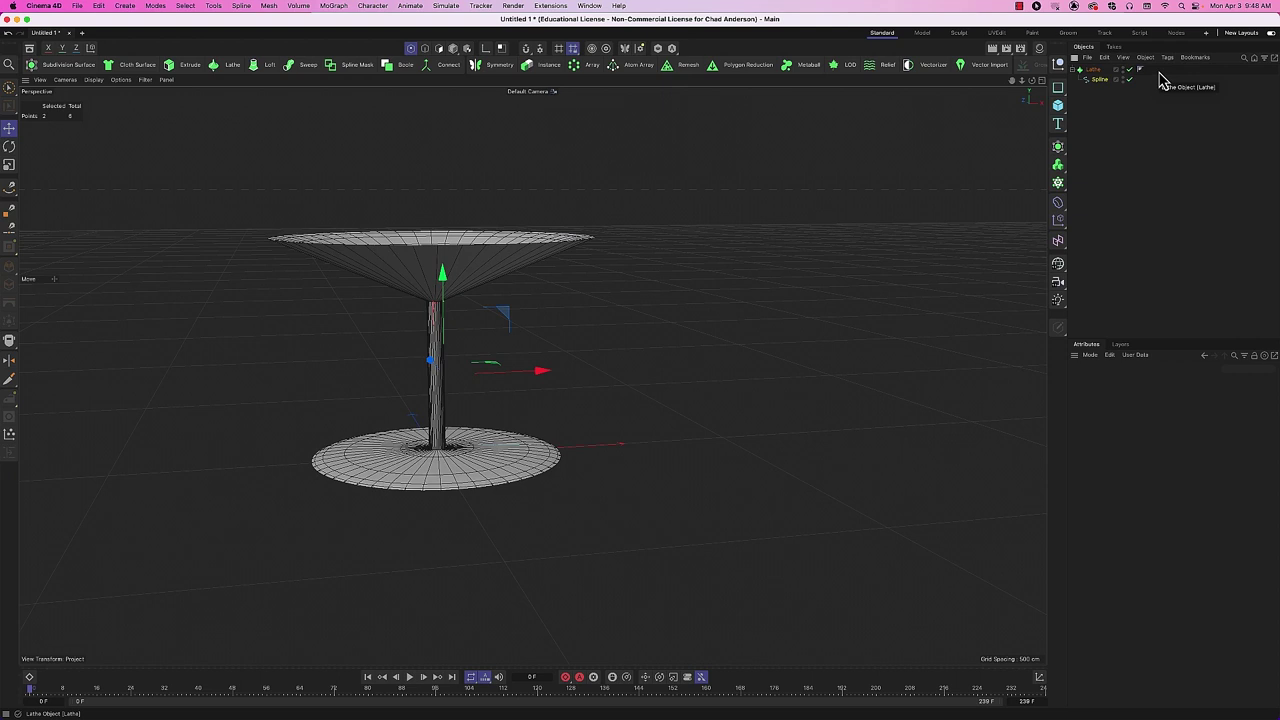
Move the base's outer spline point toward the center axis and raise the stem's lower point to form a smaller, sloped foot.
left_click(1102, 79)
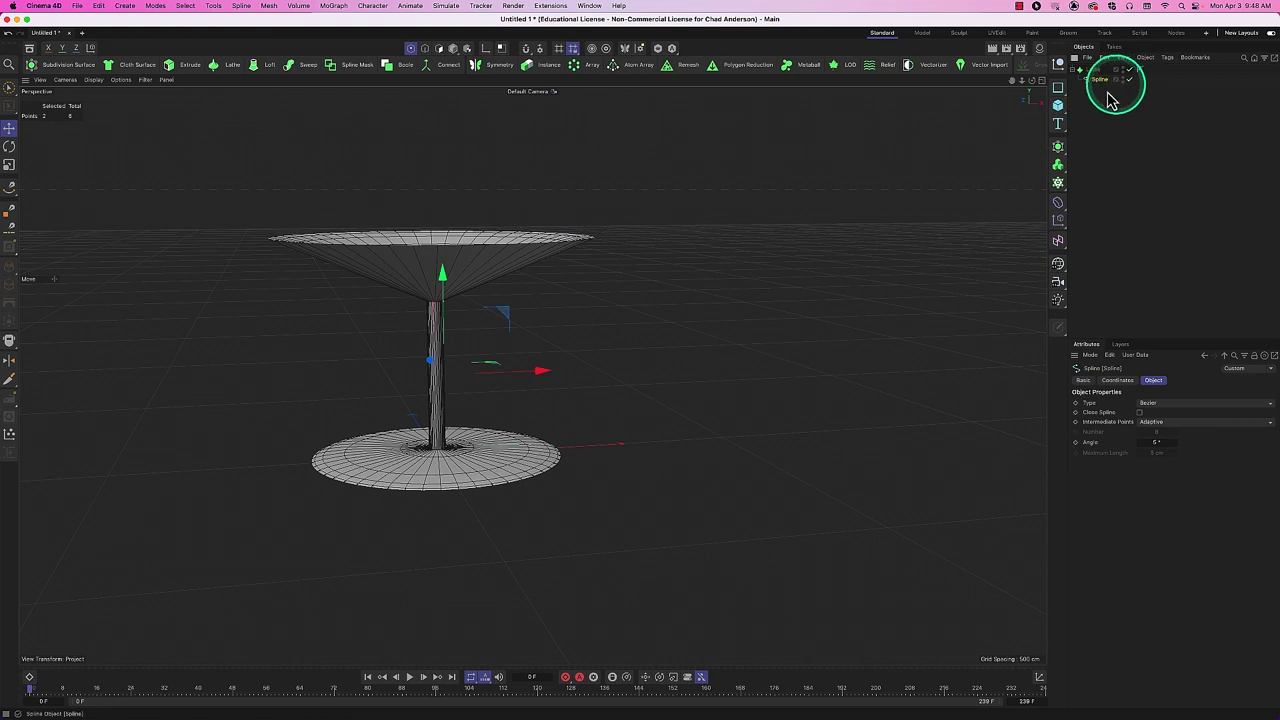
left_click(556, 448)
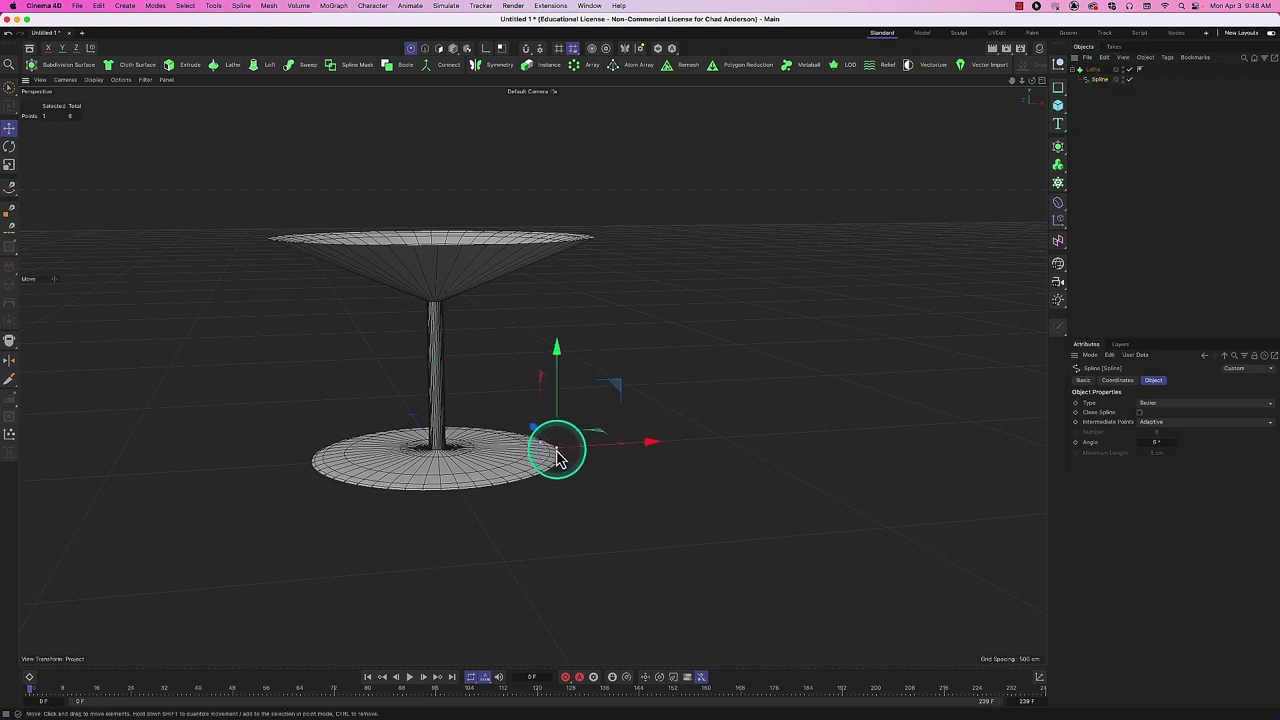
left_click_drag(652, 447, 591, 449)
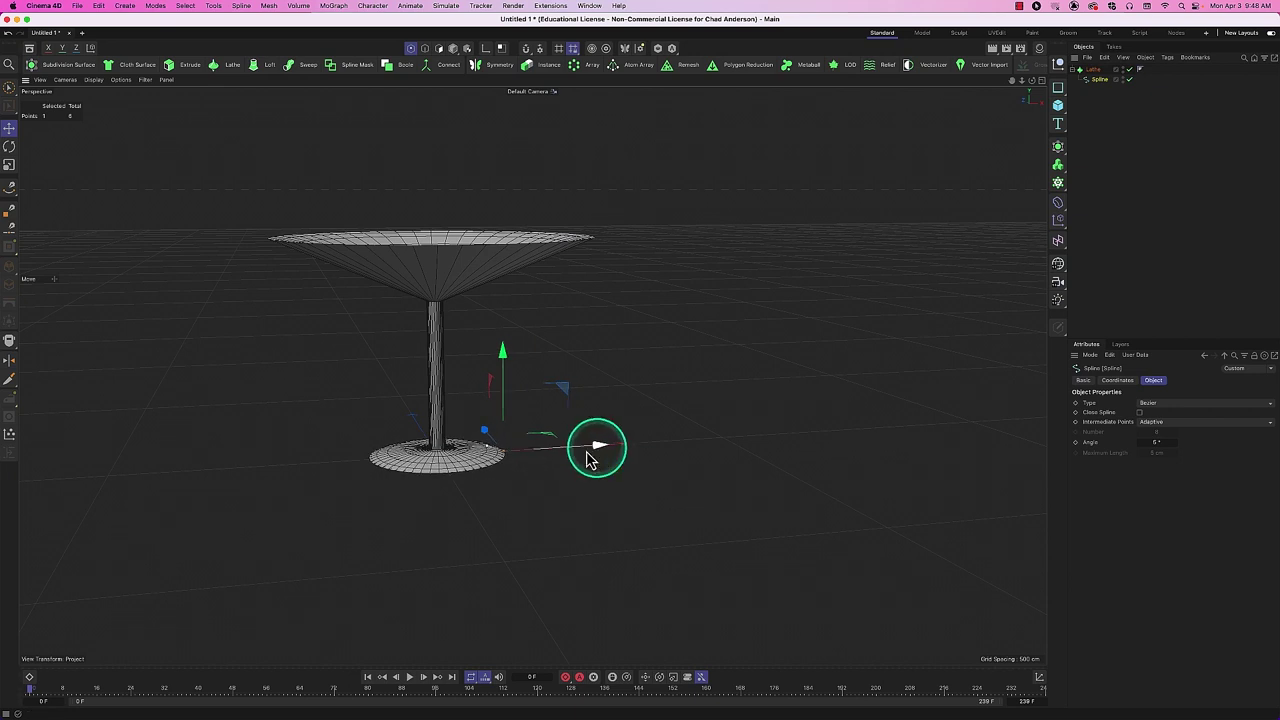
left_click(438, 436)
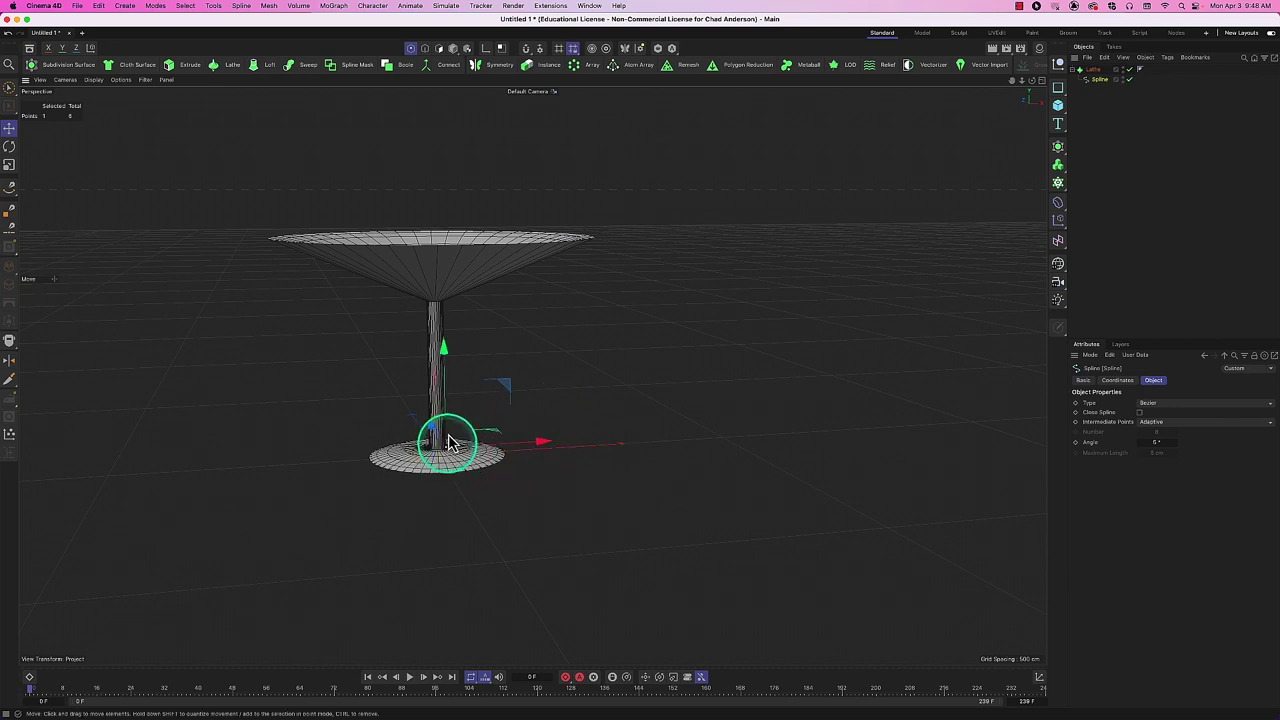
left_click_drag(448, 373, 448, 353)
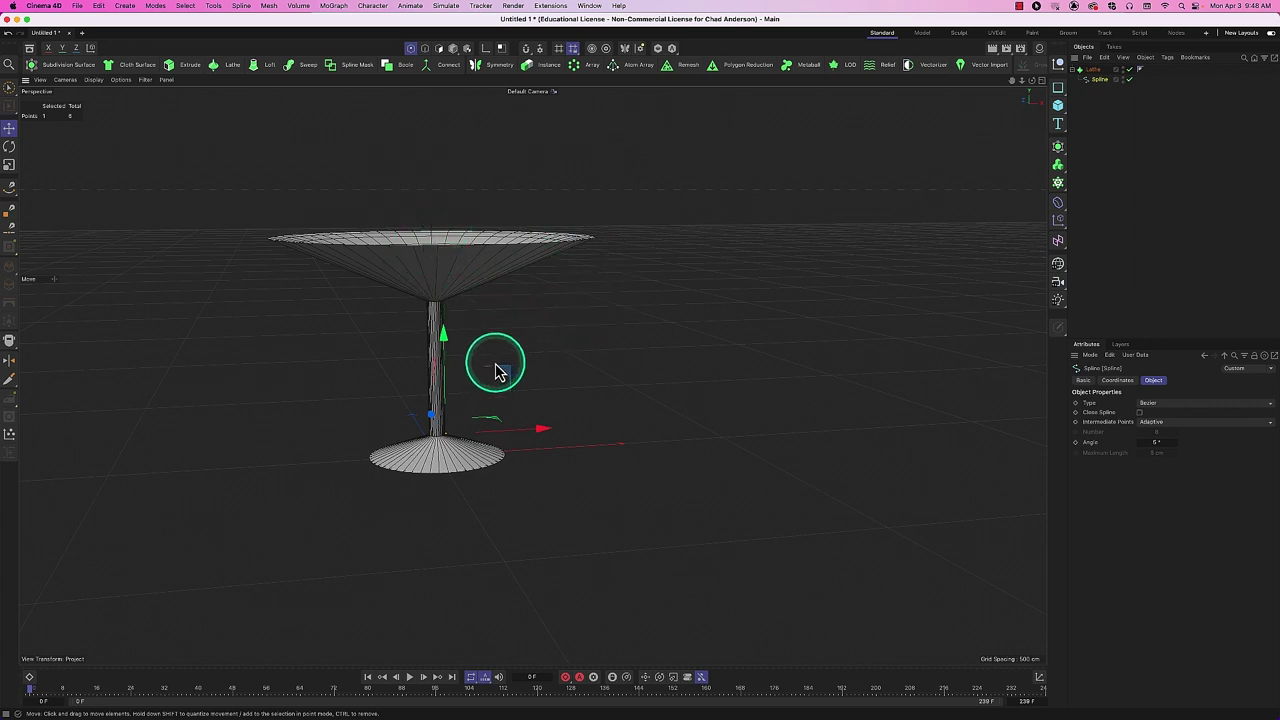
left_click(590, 241)
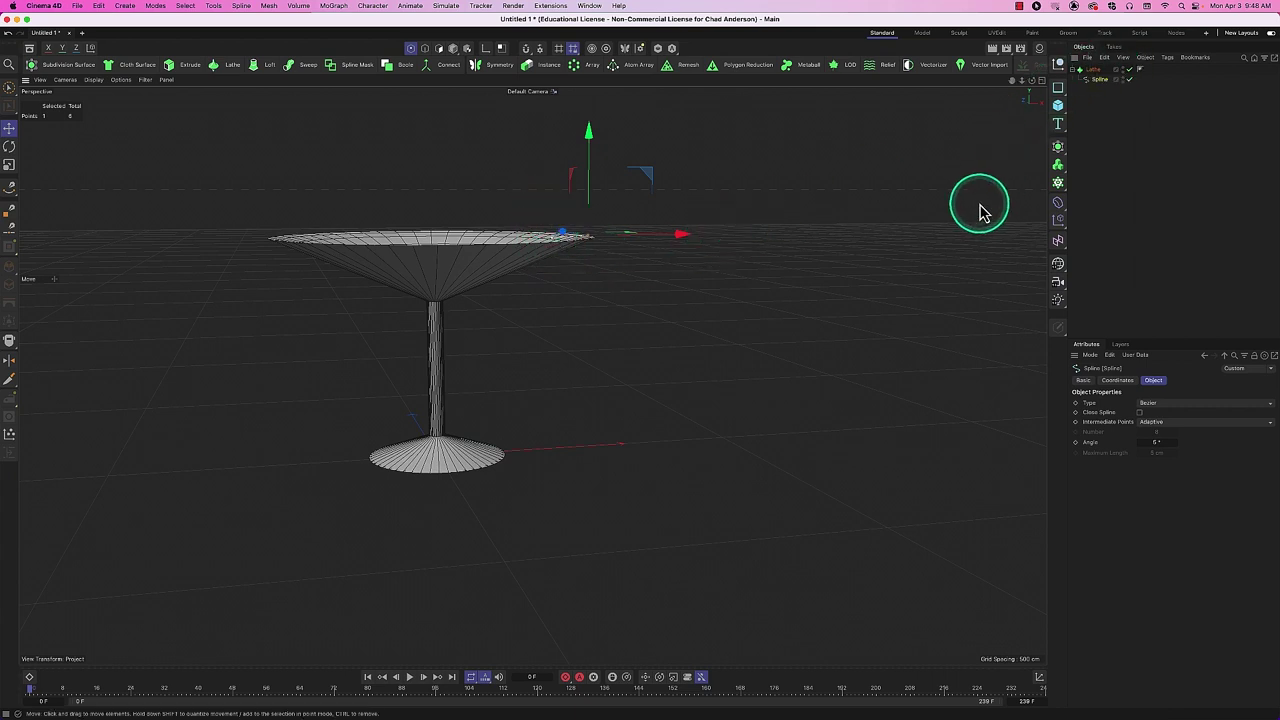
Cycle through the Front, Perspective, Top, Left and four-view layouts, ending in a maximized Front view.
key("F4")
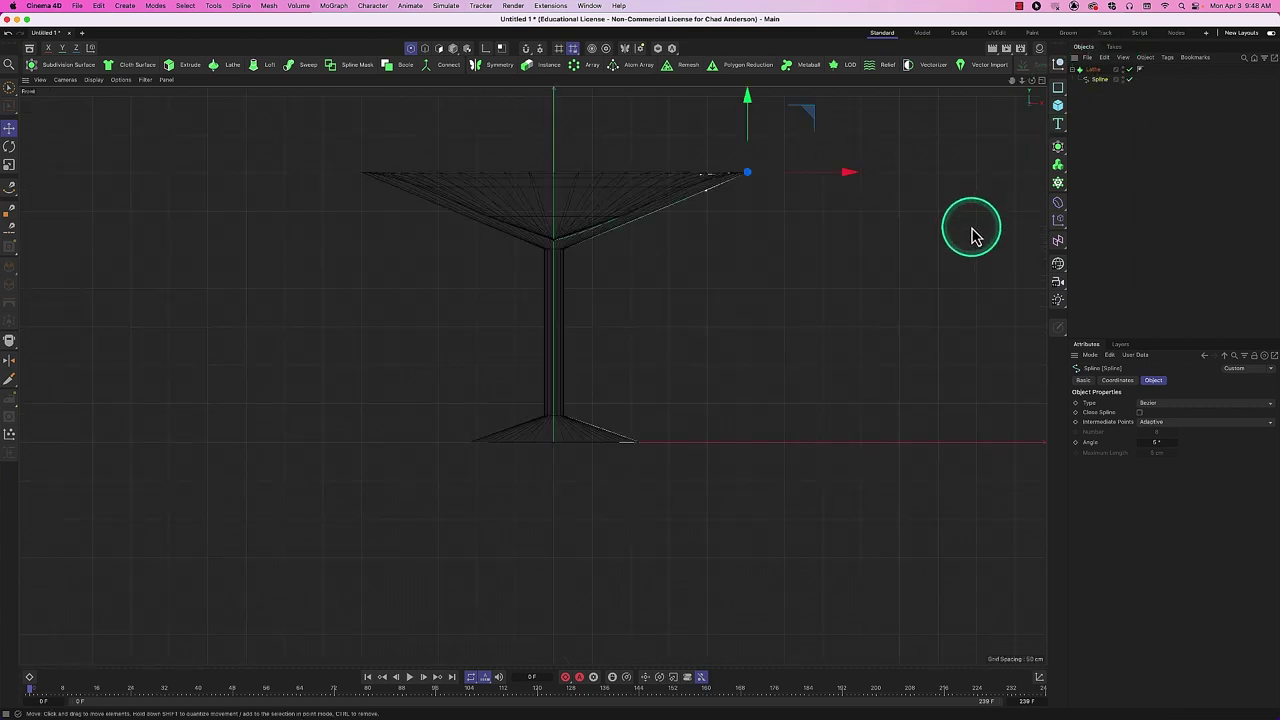
key("F1")
key("F2")
key("F3")
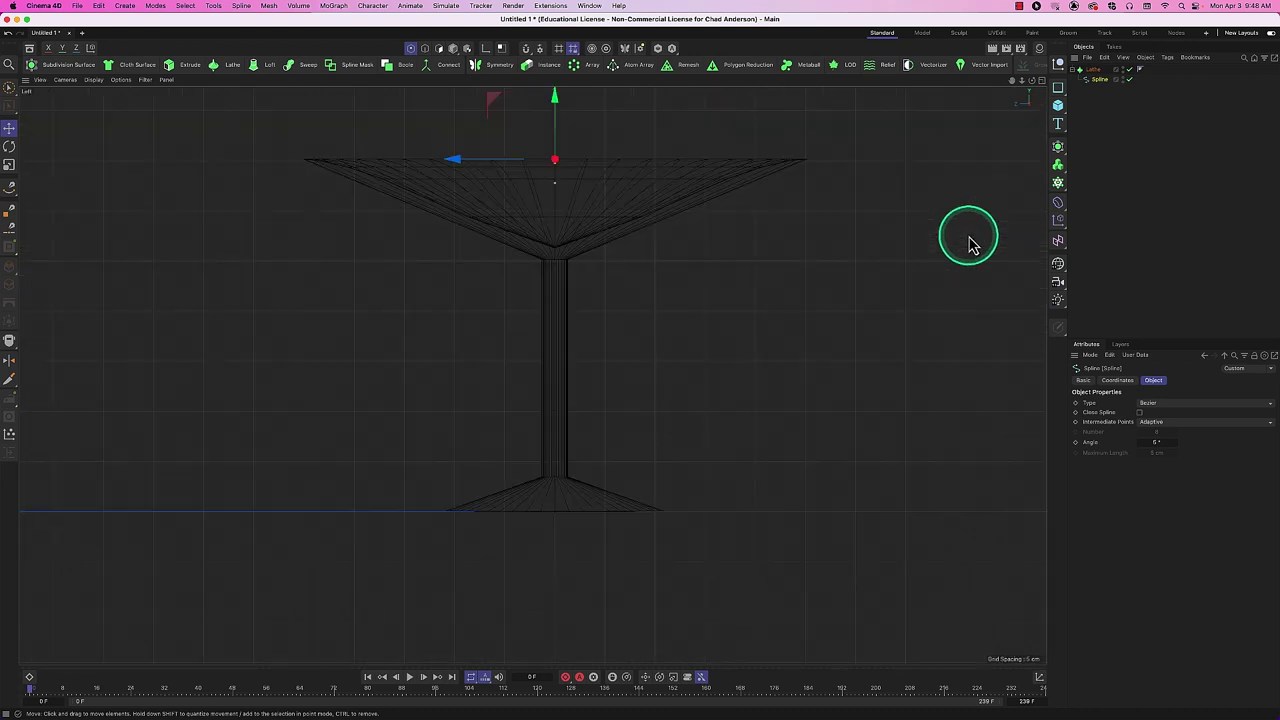
key("F4")
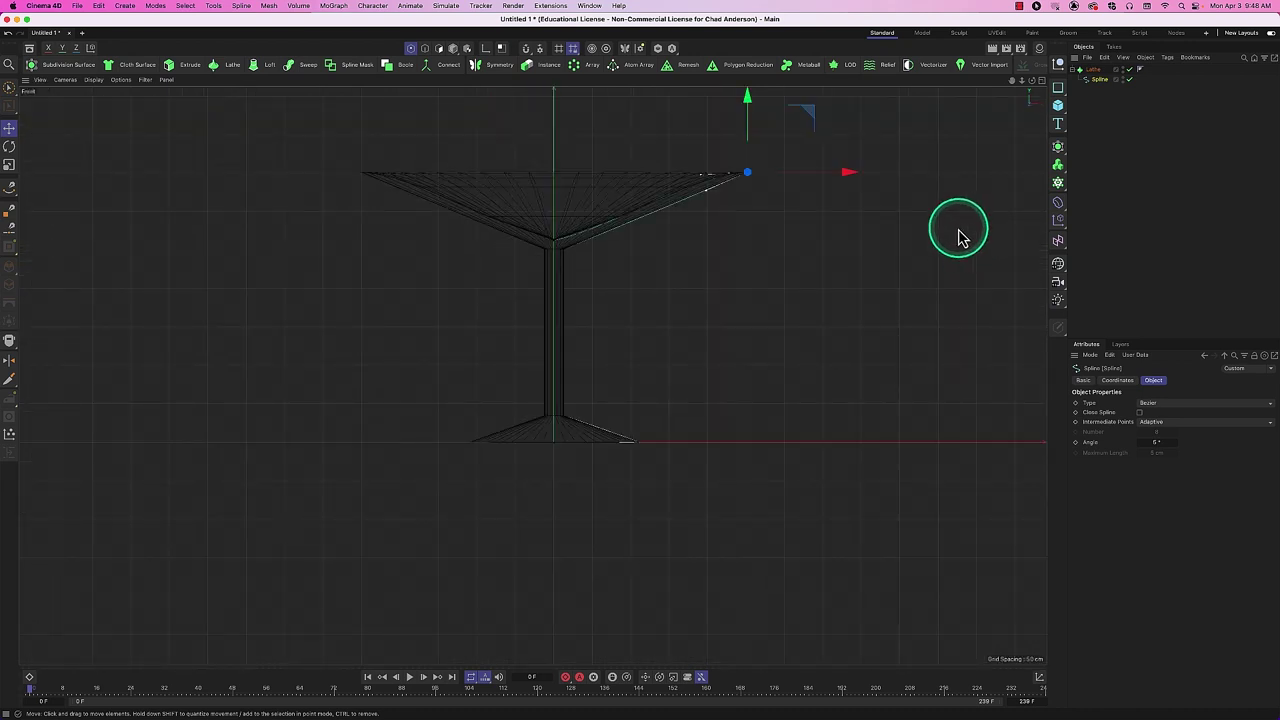
key("F5")
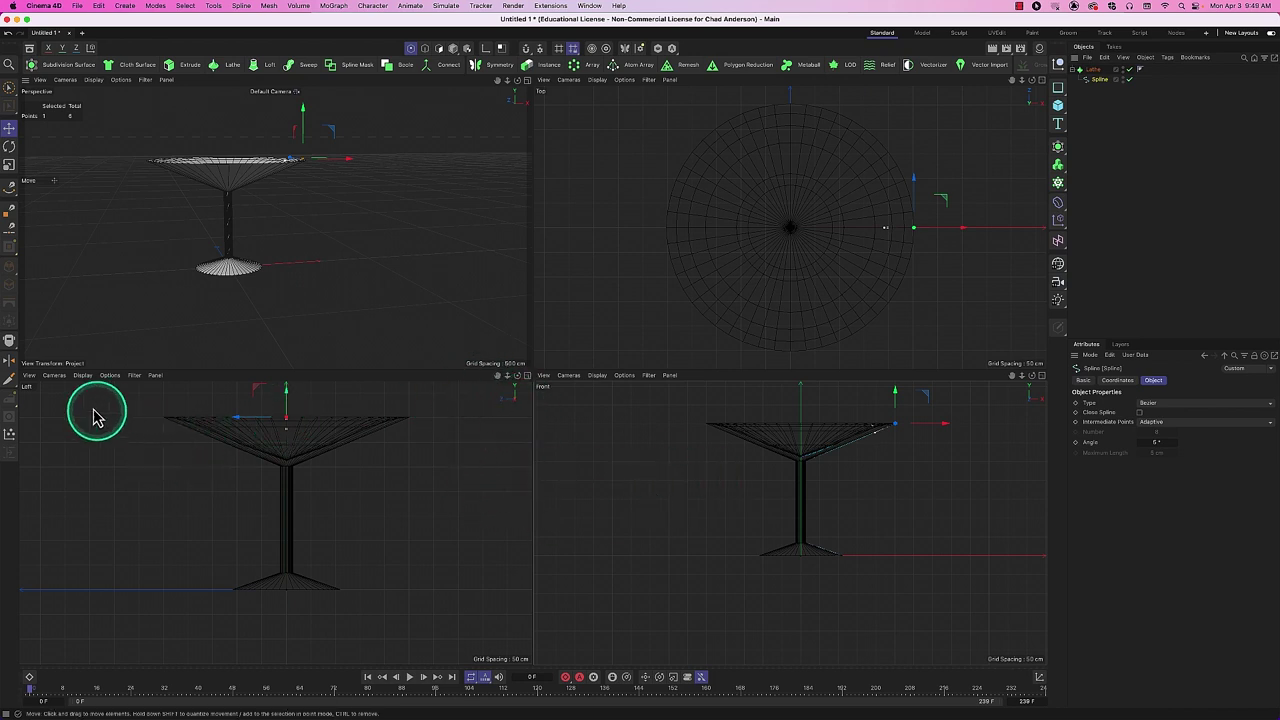
middle_click(810, 513)
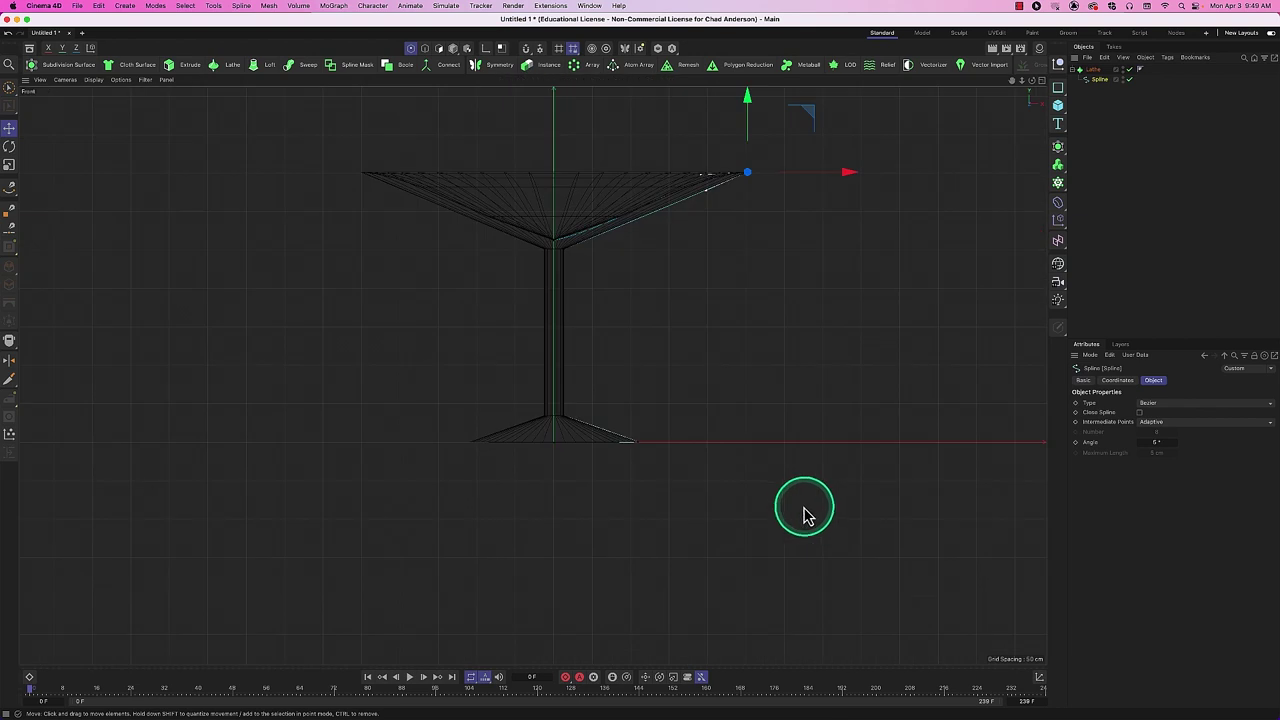
Delete the goblet spline under the Lathe and open the Front viewport's configuration settings.
left_click(1100, 81)
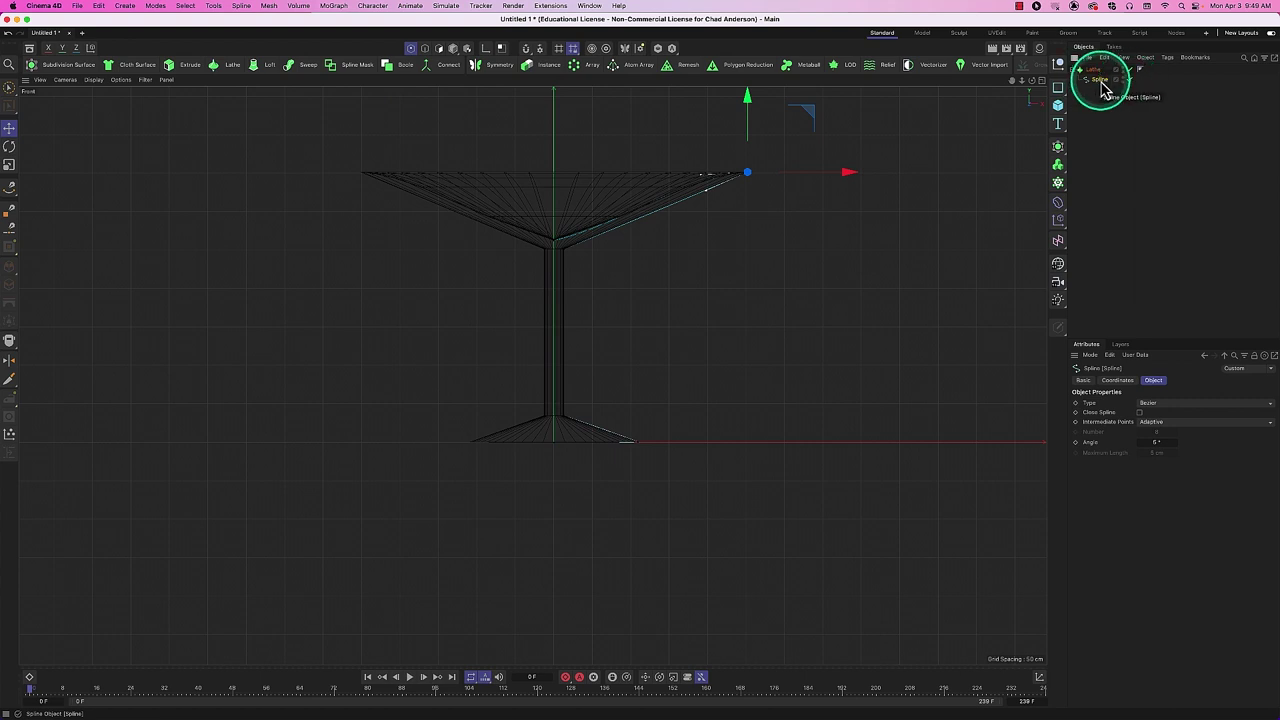
key("Delete")
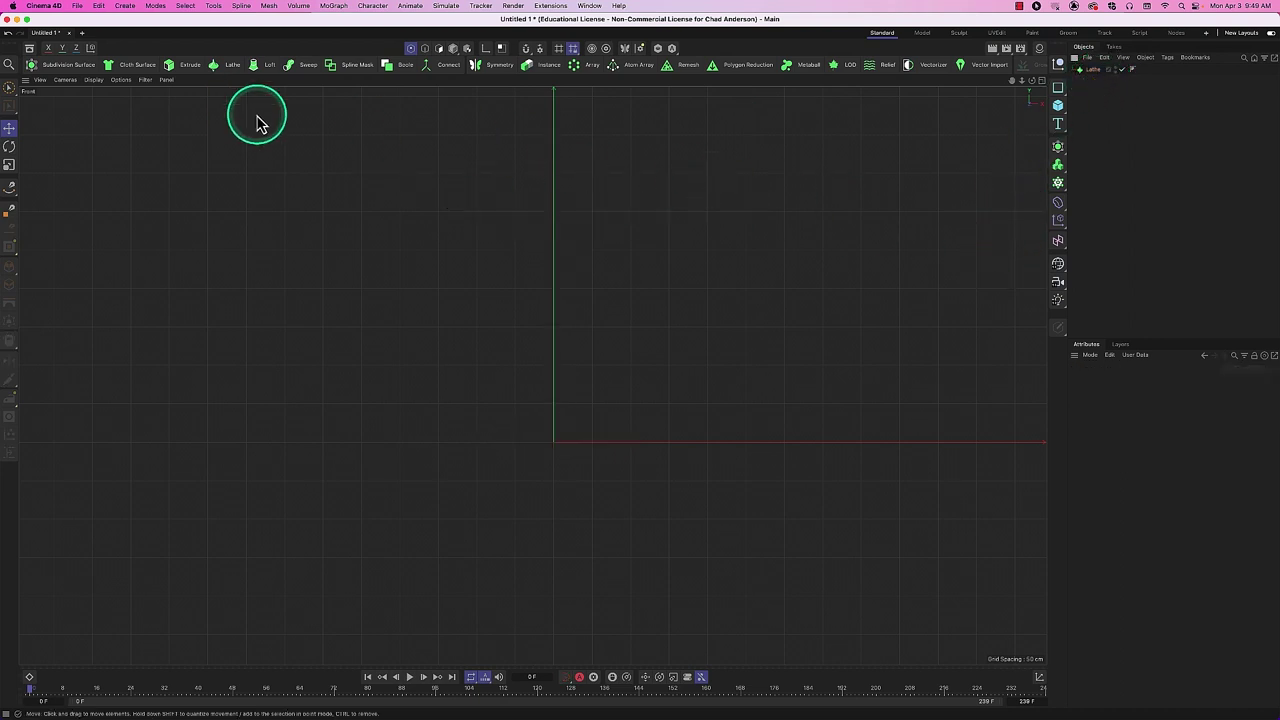
left_click(124, 81)
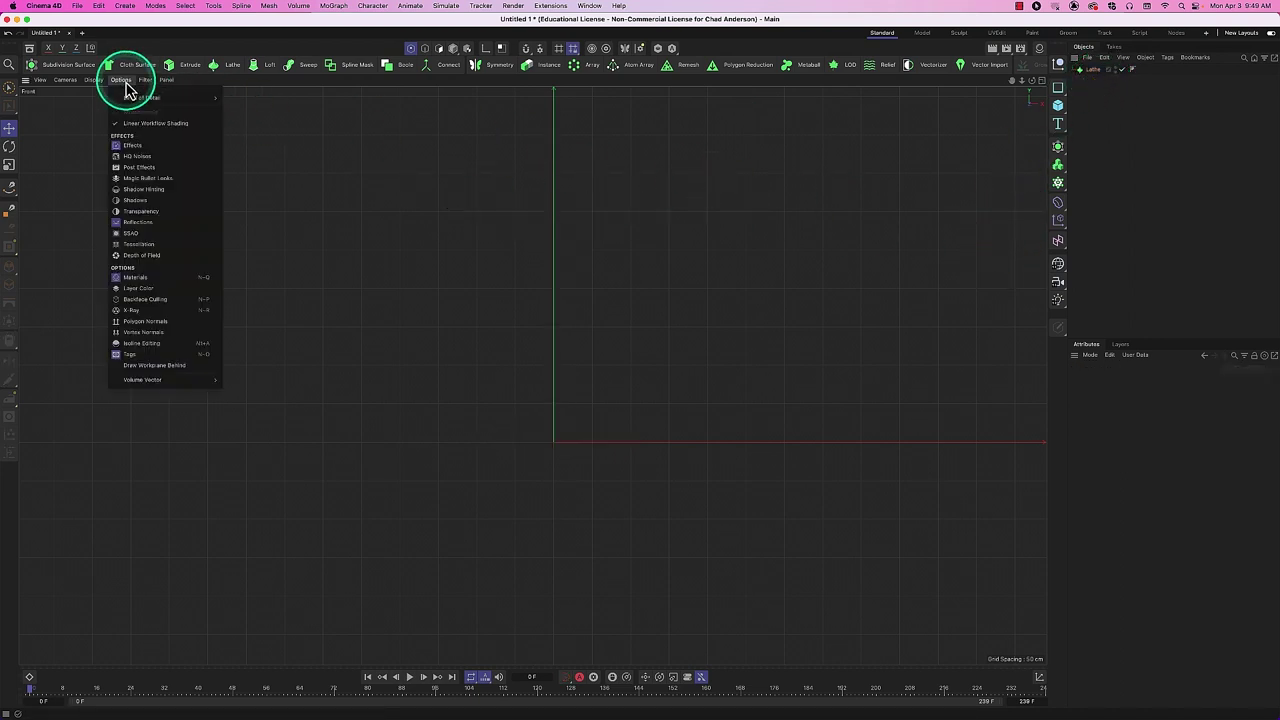
mouse_move(62, 88)
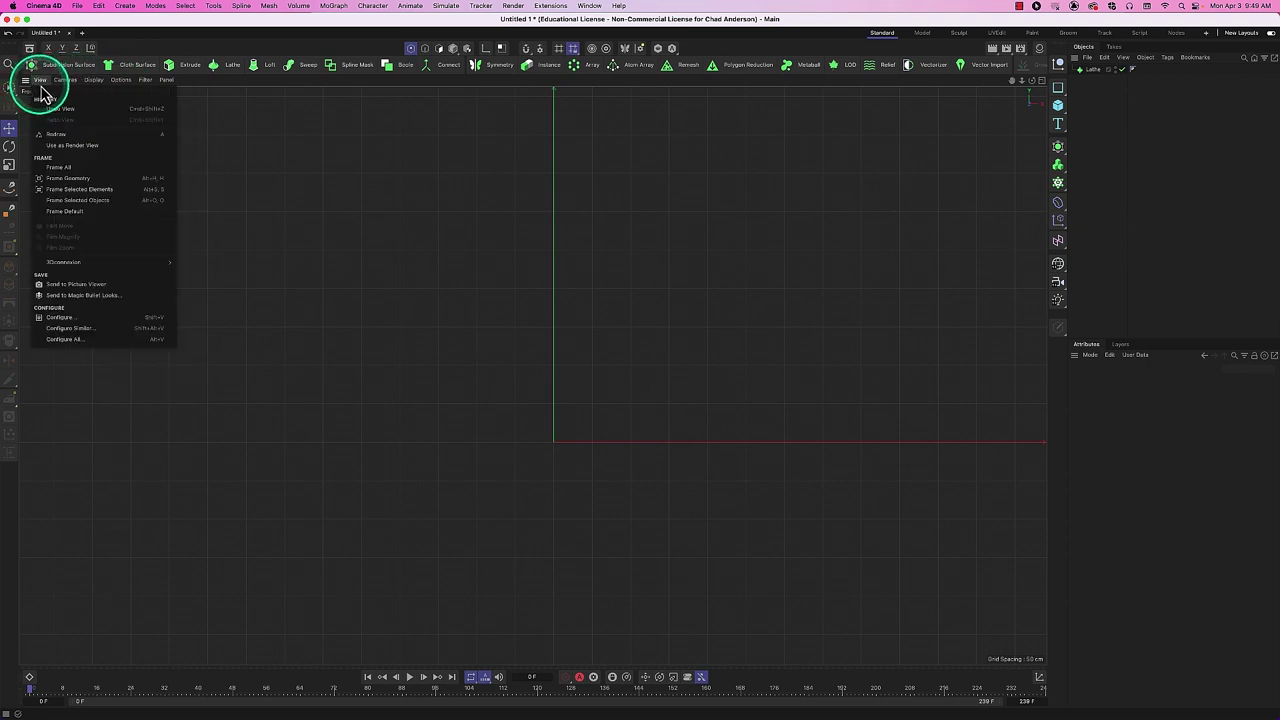
left_click(158, 318)
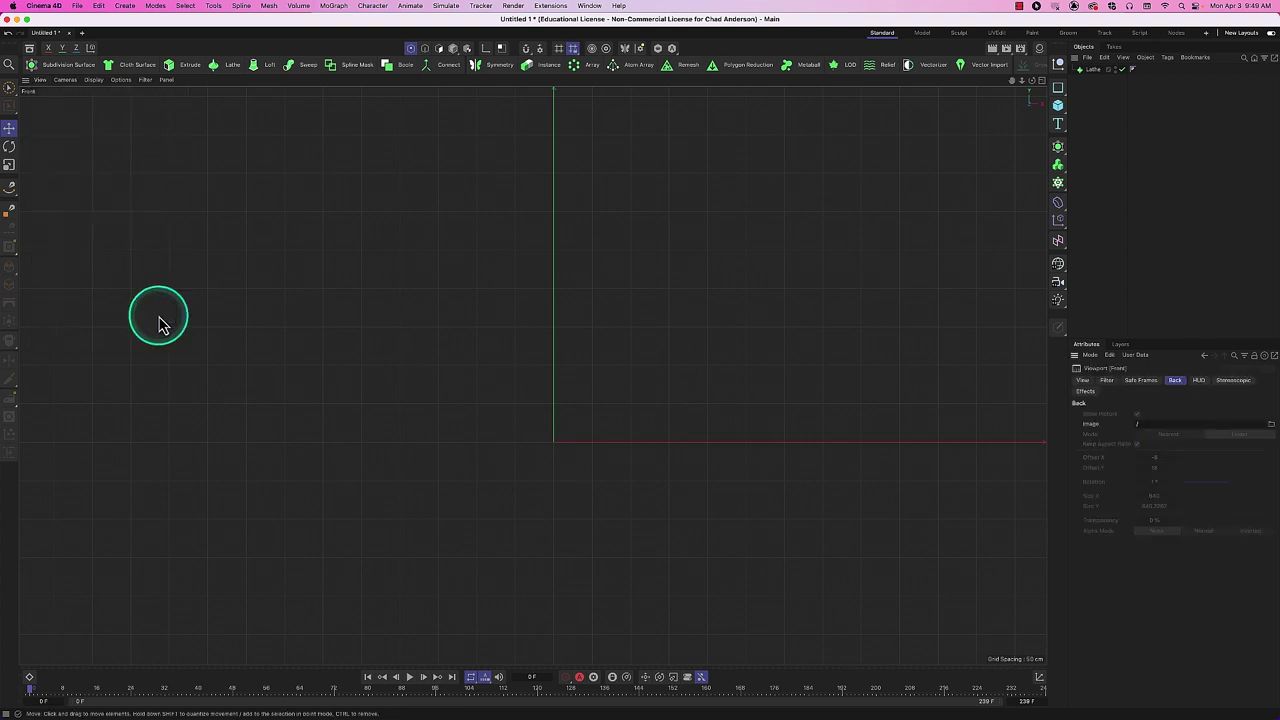
Load the wineglass image from the Desktop as the Front viewport's background picture.
left_click(1080, 383)
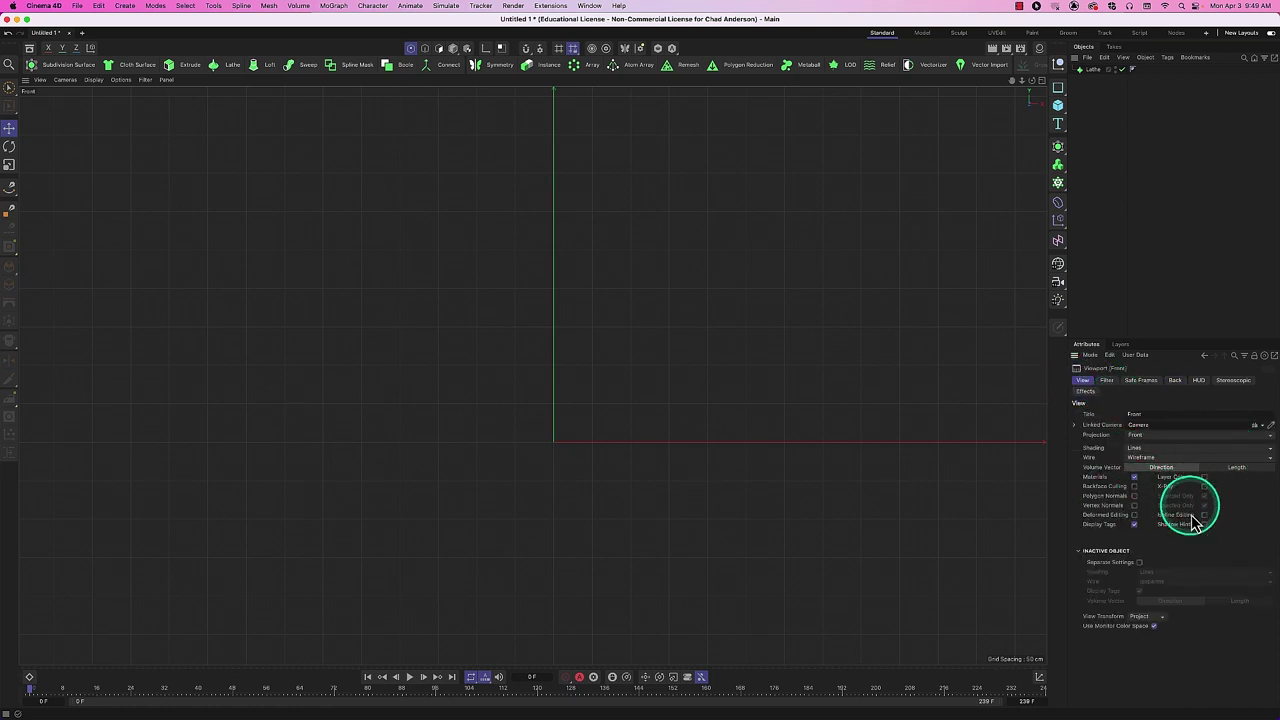
left_click(1106, 380)
left_click(1145, 383)
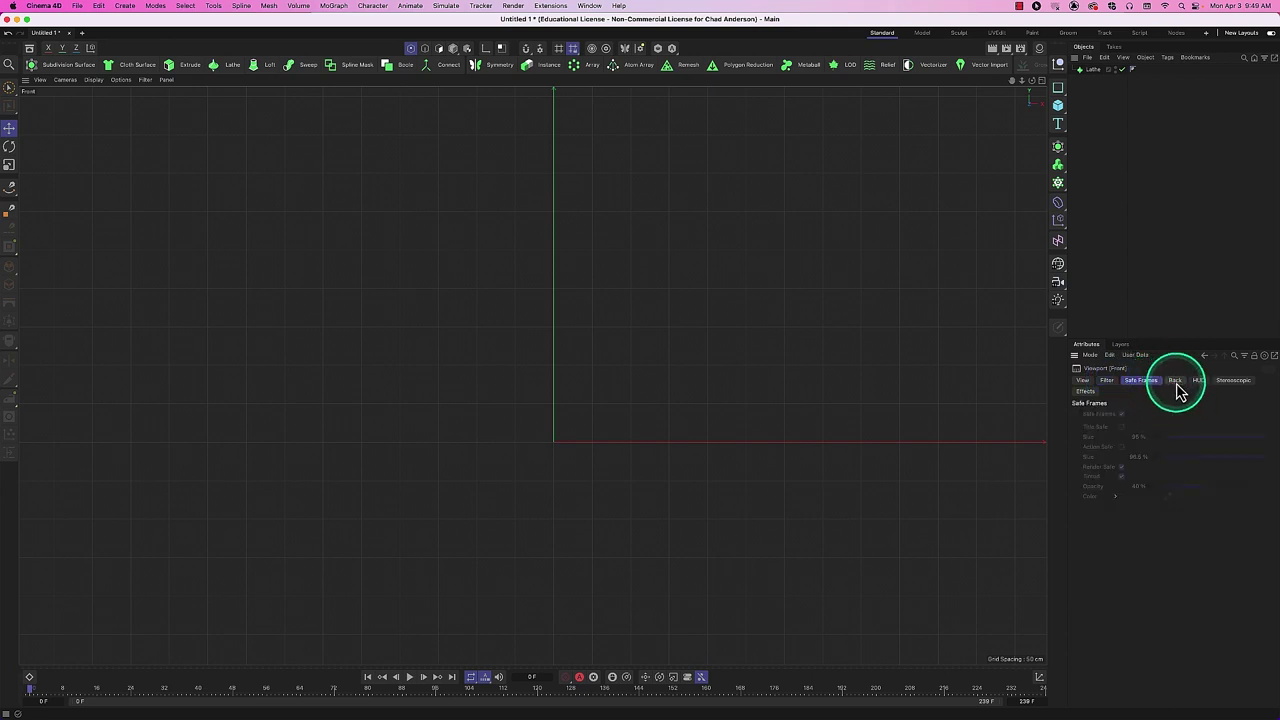
left_click(1176, 386)
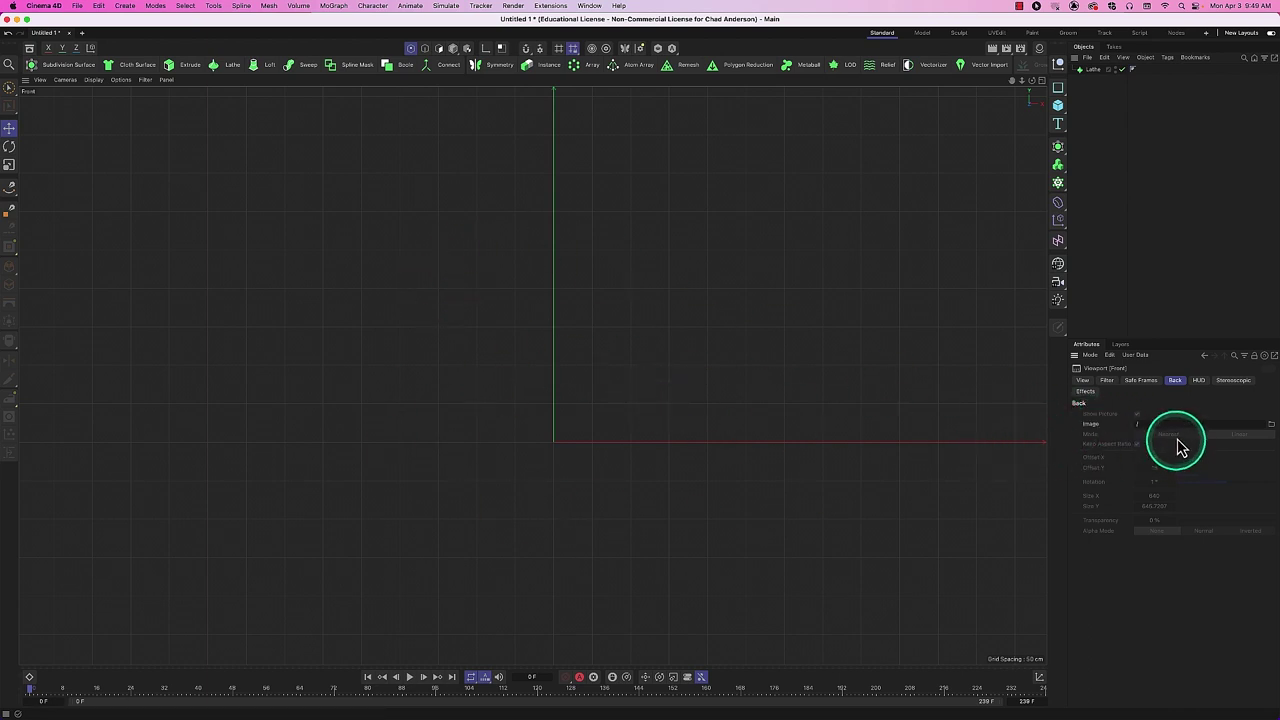
left_click(1270, 428)
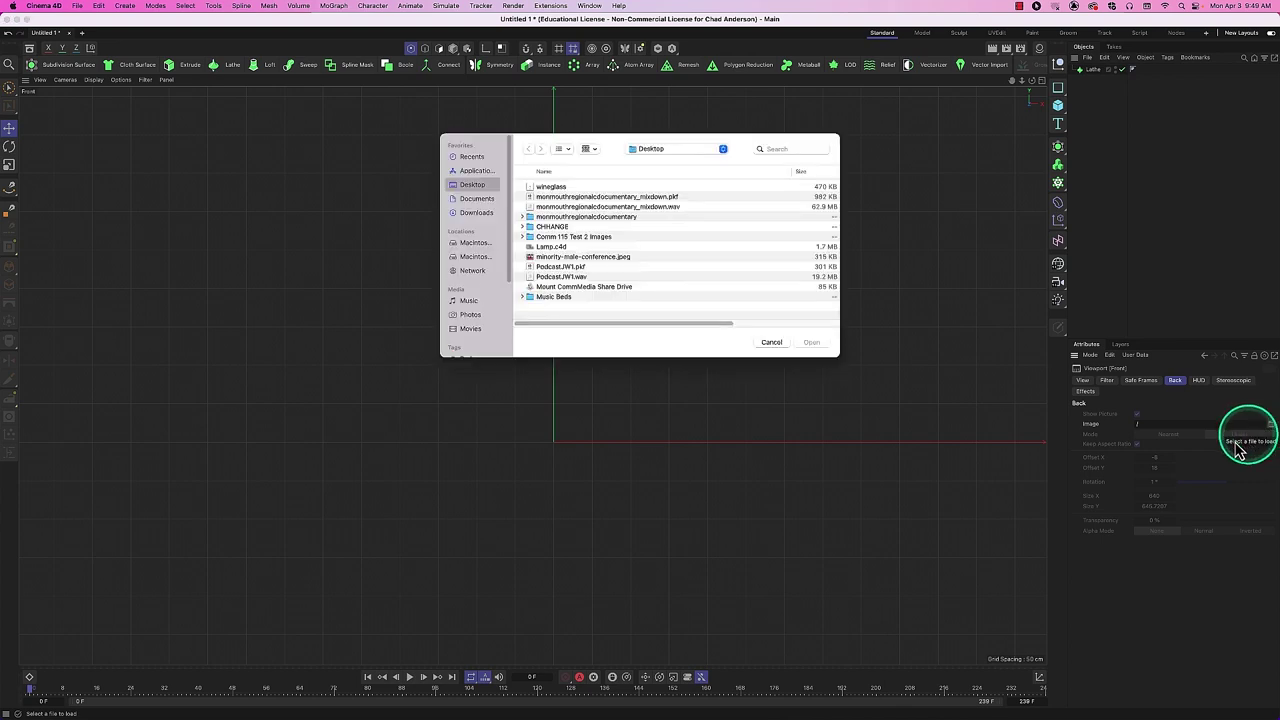
left_click(551, 188)
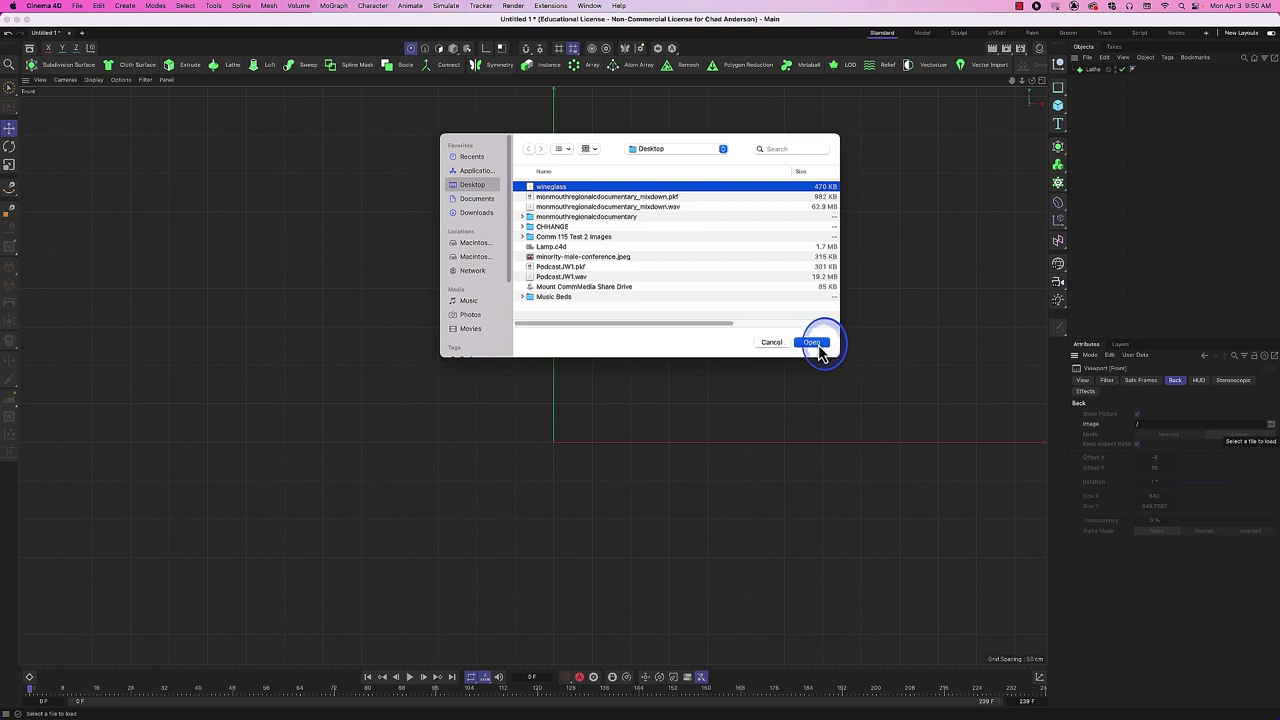
left_click(812, 343)
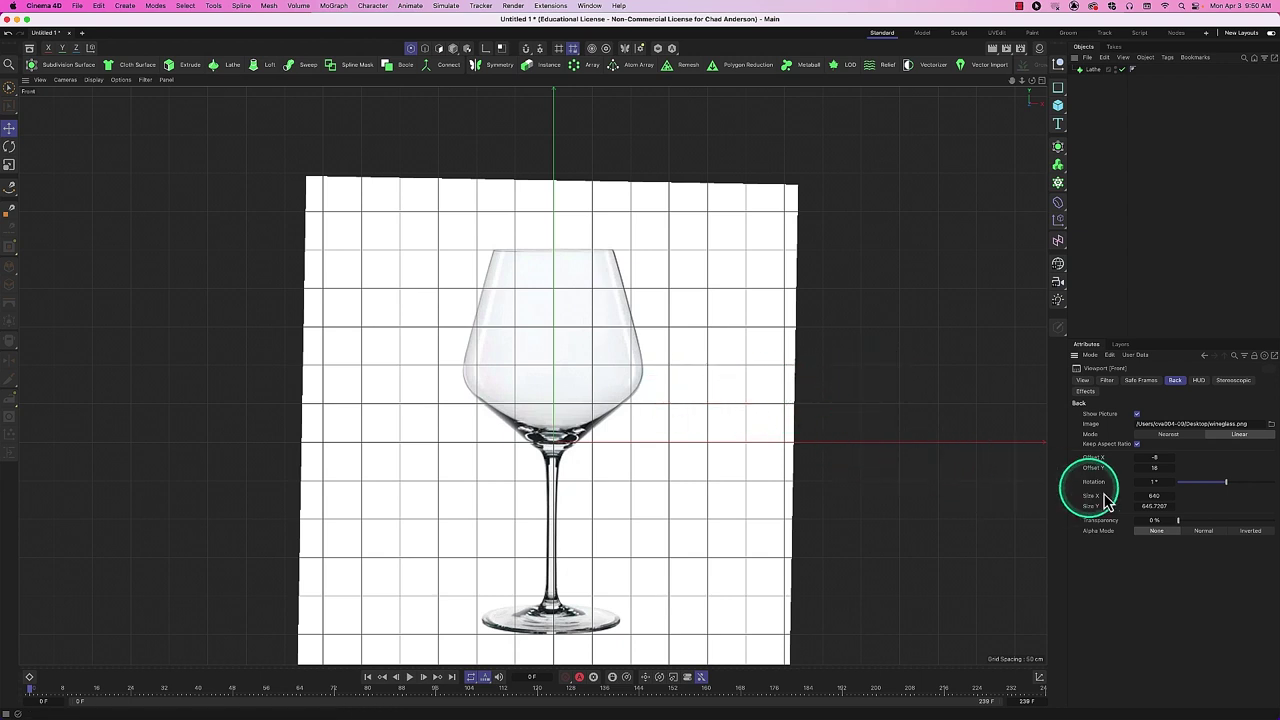
Straighten the background image to 0° rotation and align it with Offset X -9, Offset Y 97 and Size X 707.
left_click(1151, 458)
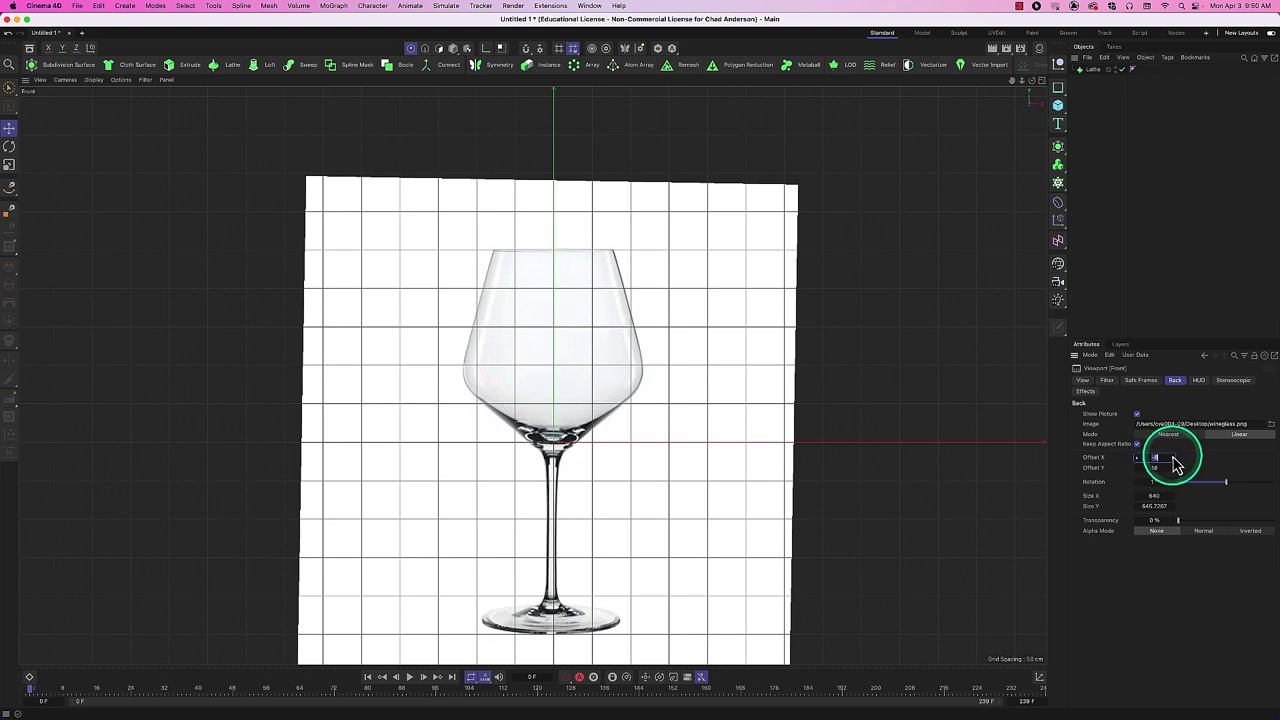
key("Tab")
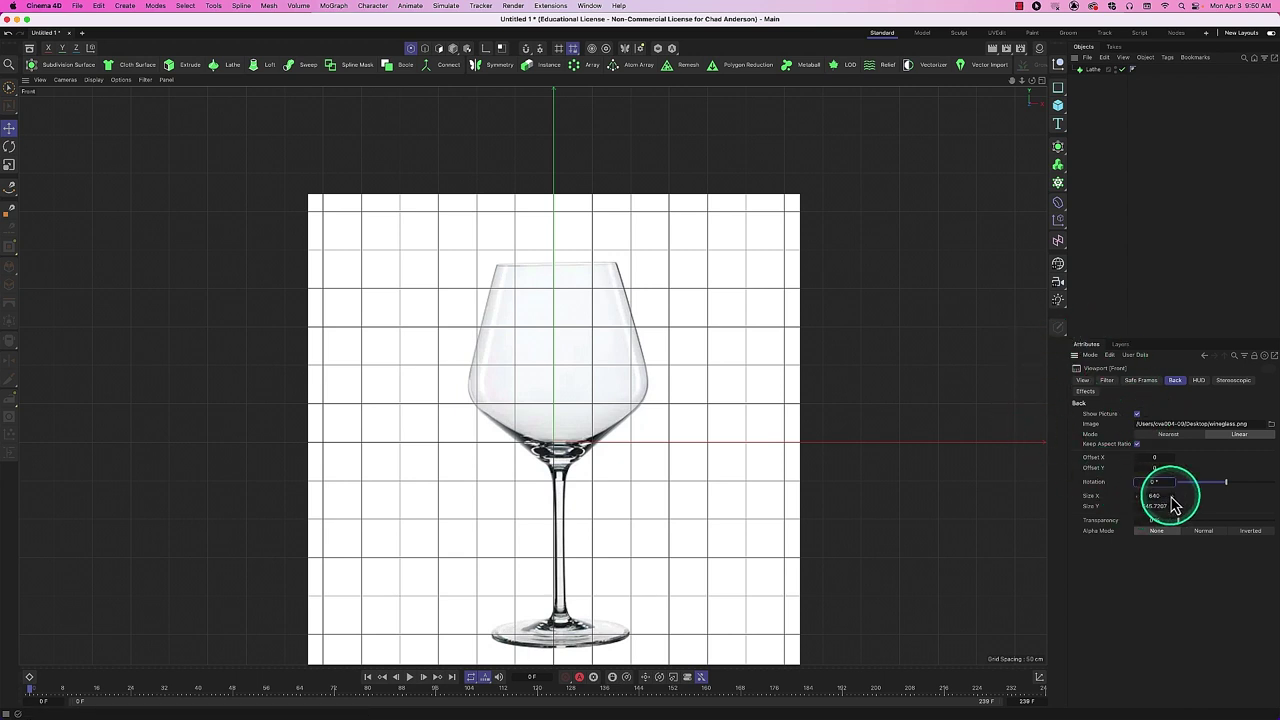
left_click_drag(1175, 505, 1148, 462)
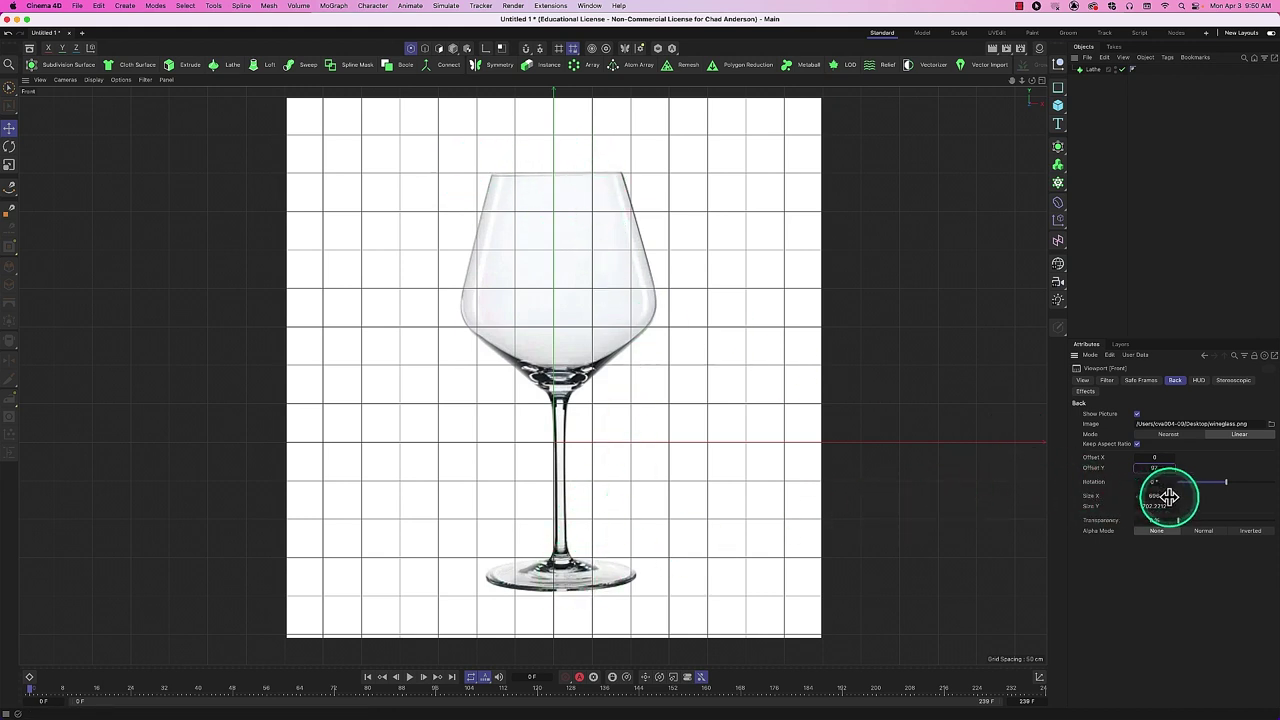
left_click_drag(1169, 496, 1167, 508)
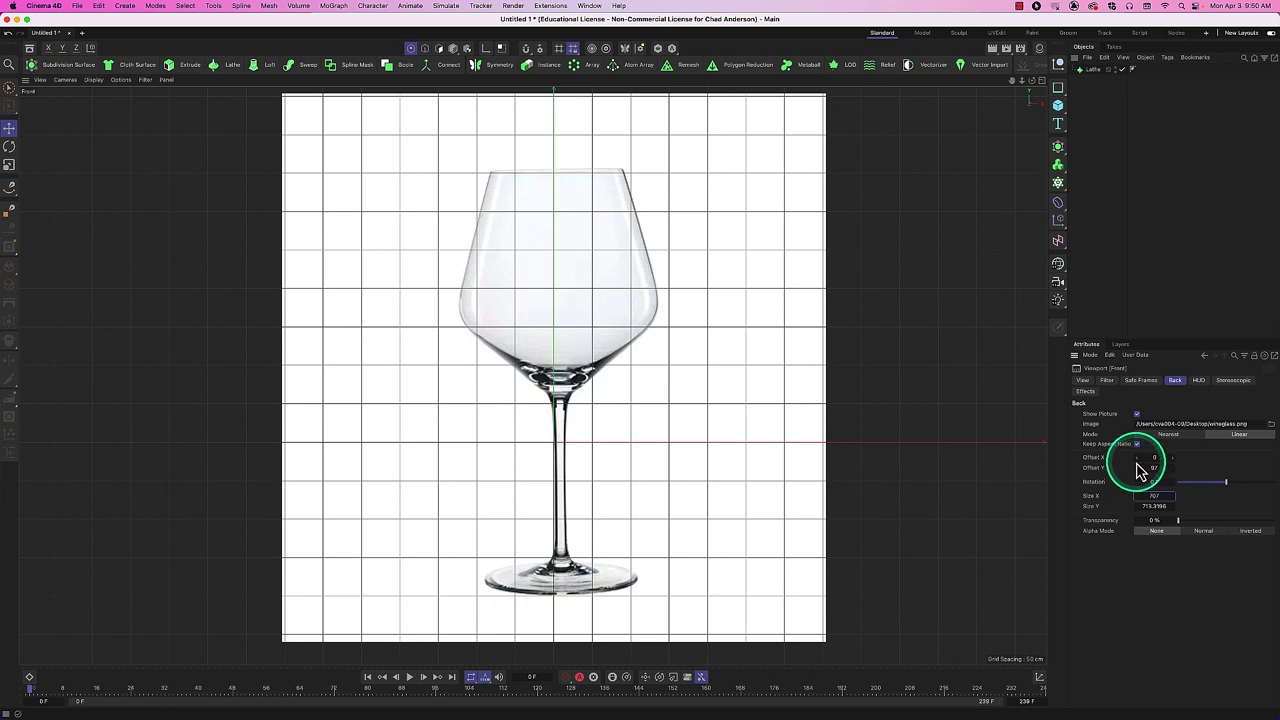
left_click_drag(1143, 468, 1141, 456)
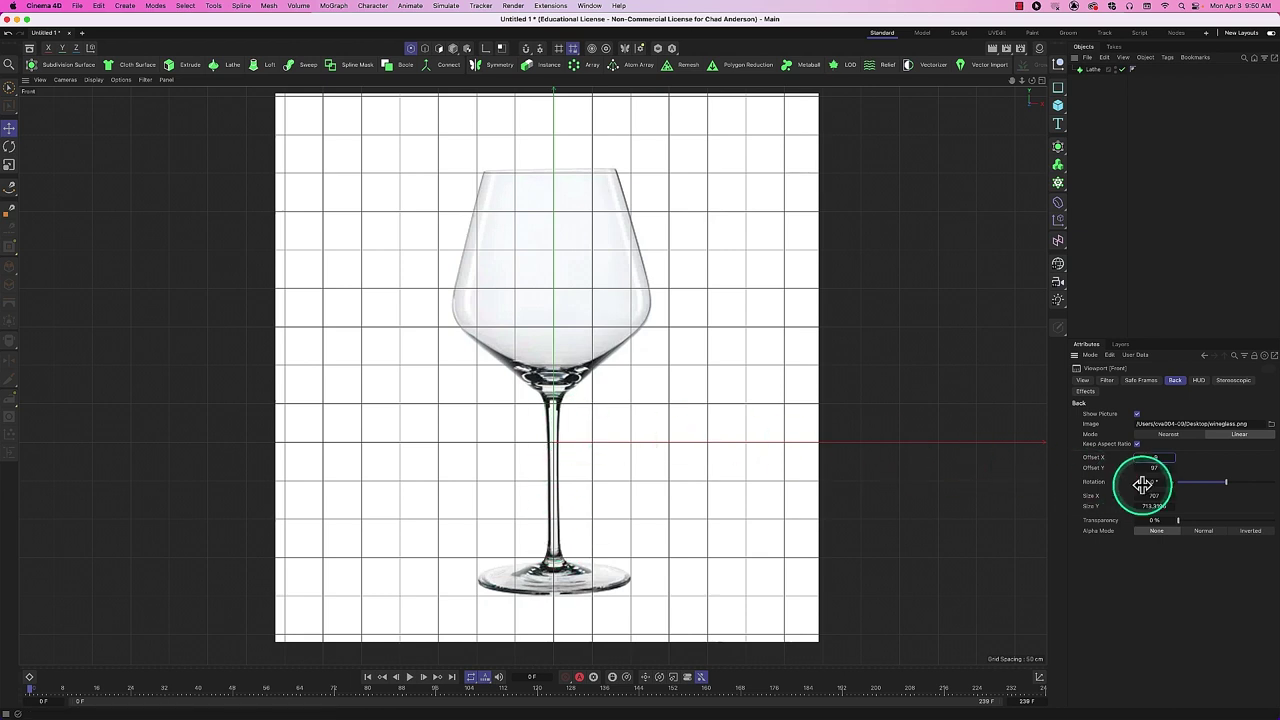
Set the background image's rotation to 1° and delete the goblet spline under the Lathe again.
mouse_move(1175, 484)
left_mouse_down()
mouse_move(1175, 500)
mouse_move(1184, 482)
left_mouse_up()
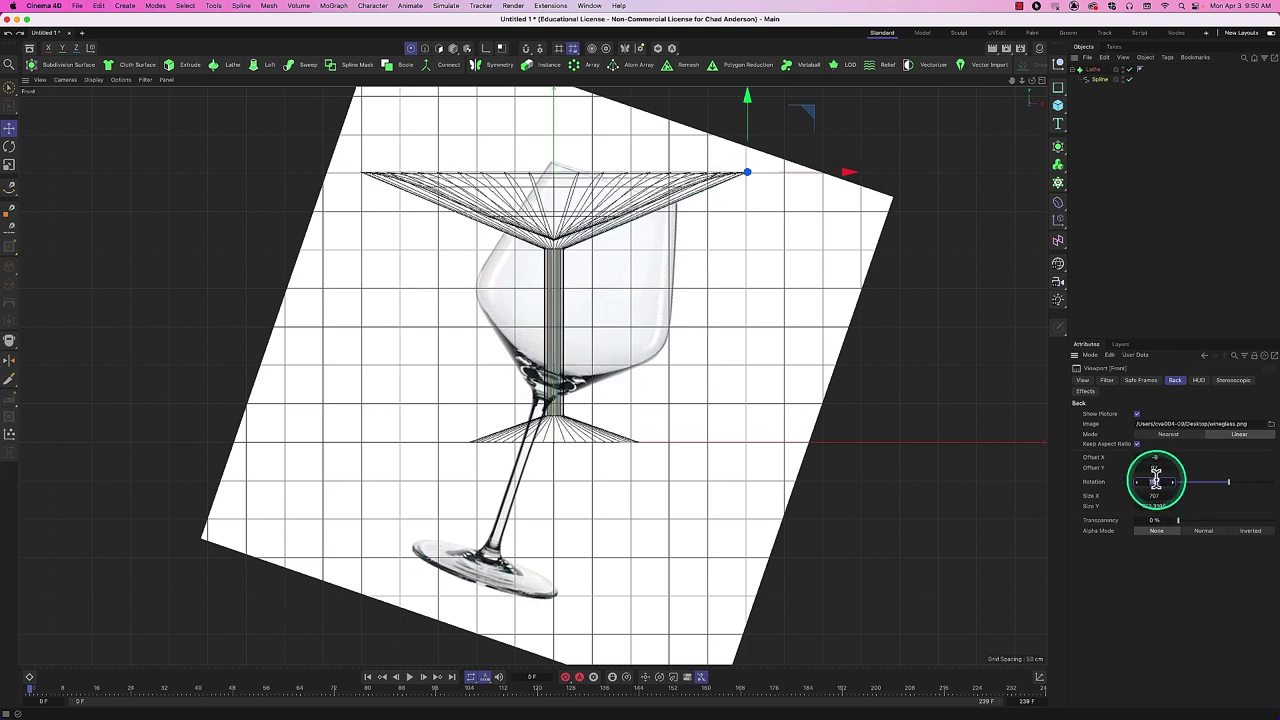
left_click_drag(1156, 481, 1156, 481)
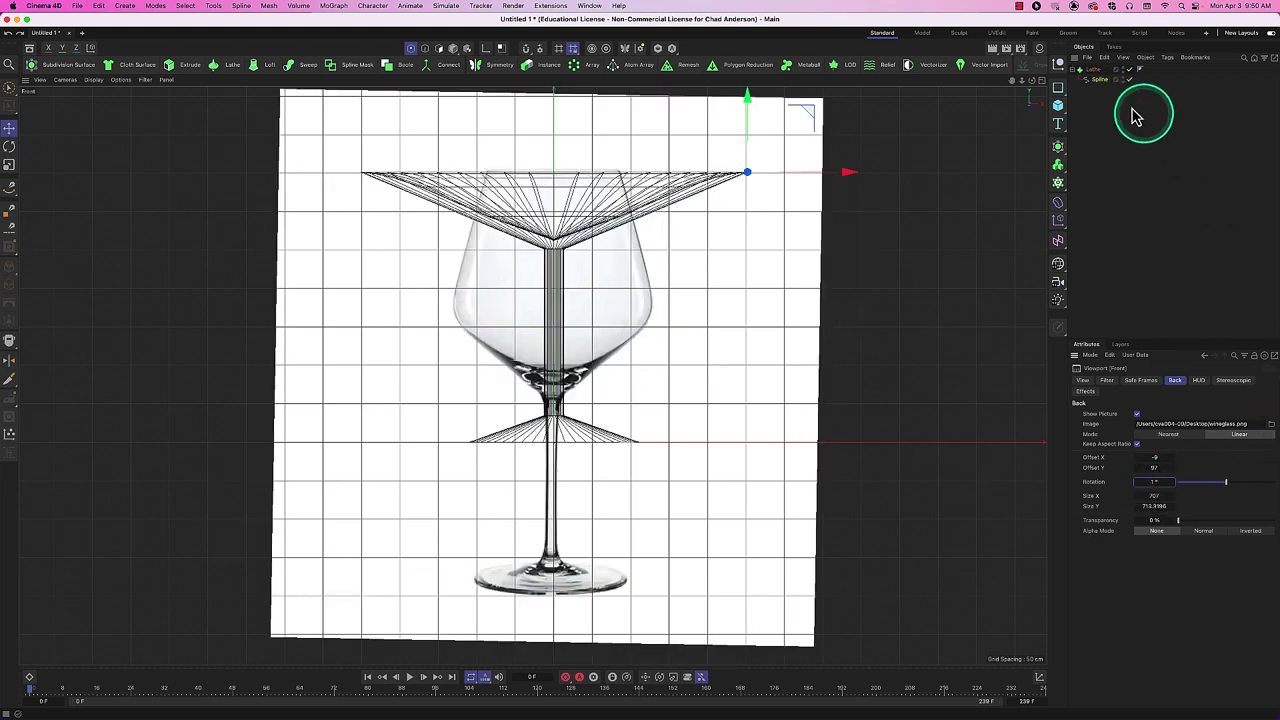
left_click(1100, 79)
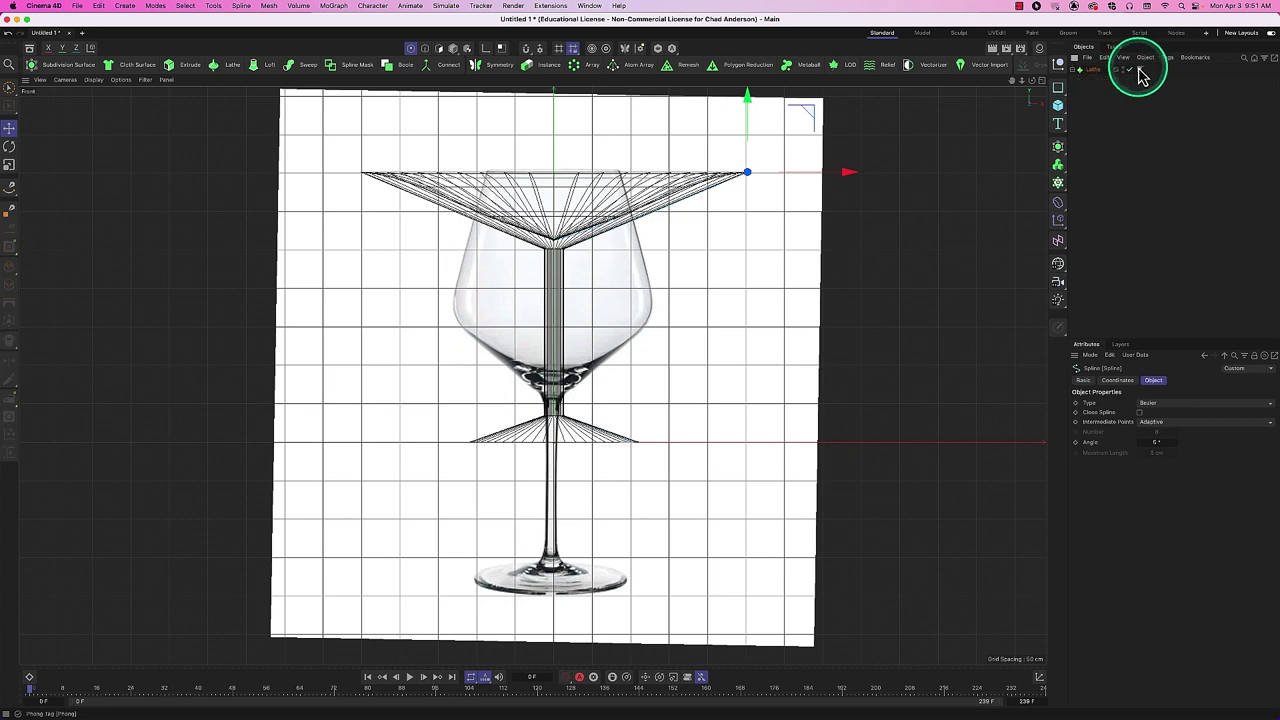
key("Delete")
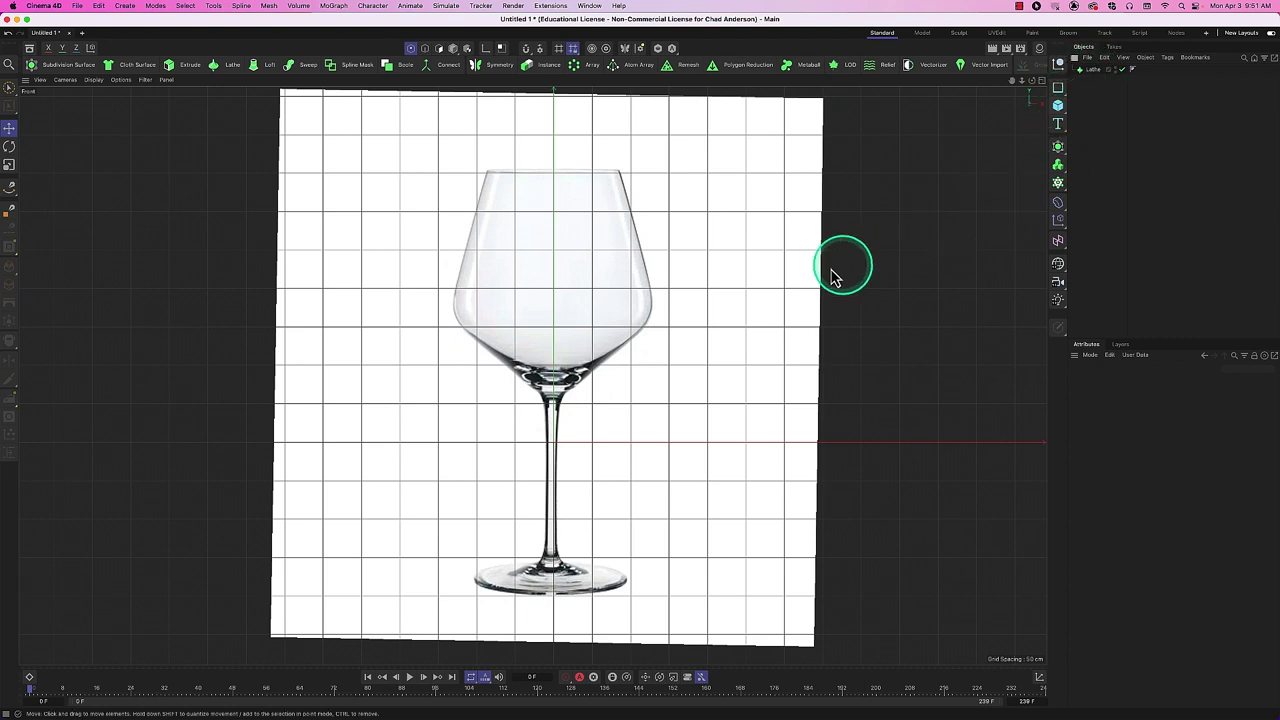
Reopen the Front viewport's background settings and set the wine glass image's Size X to 706.
key("shift+v")
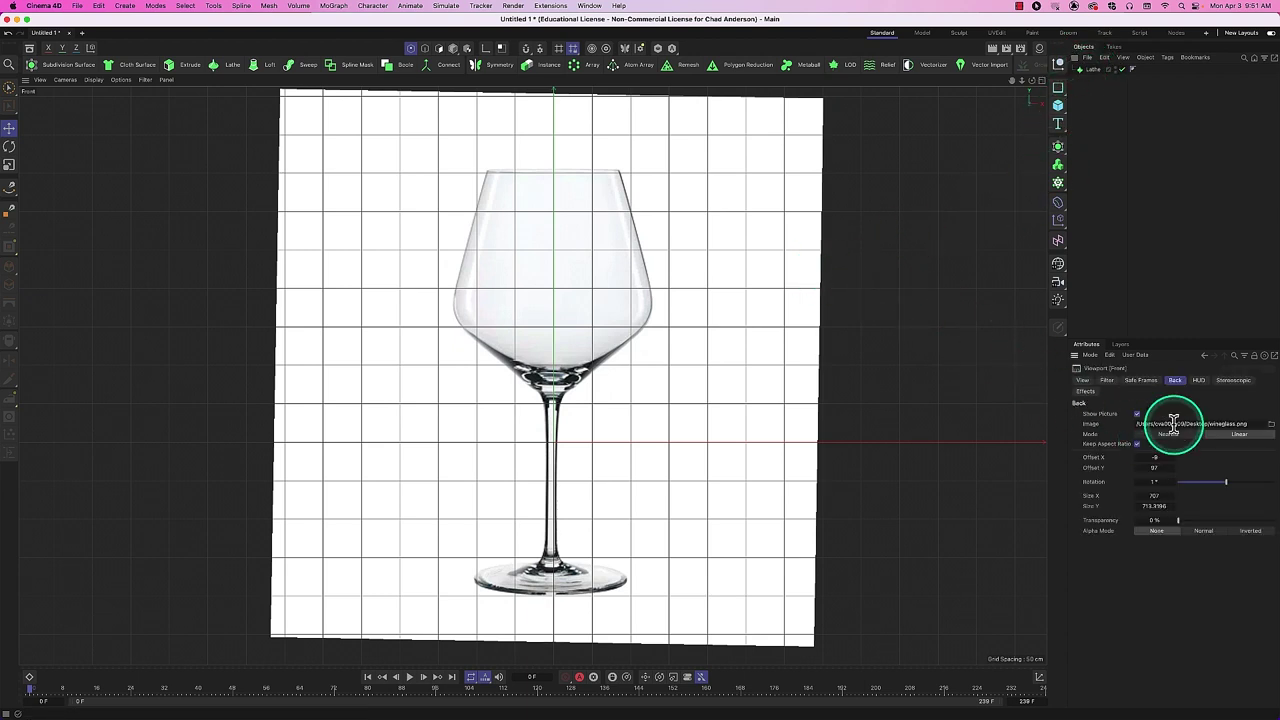
left_click_drag(1157, 483, 1143, 507)
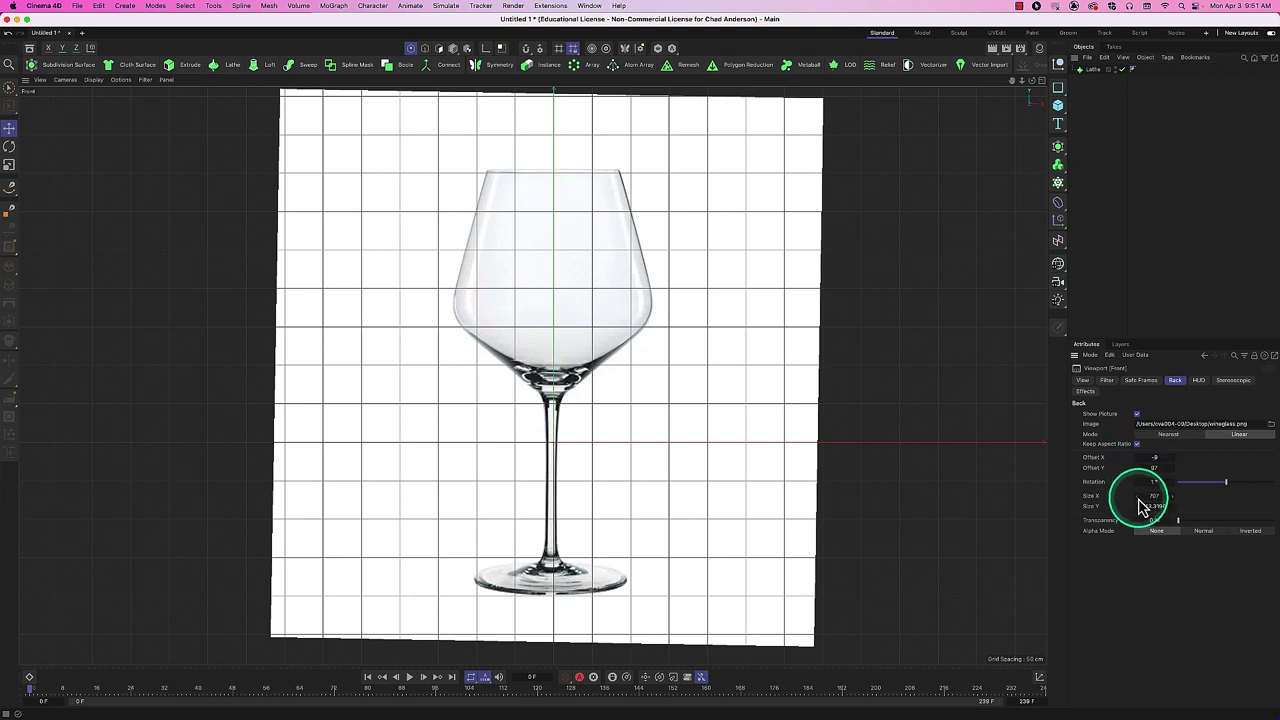
left_click(1140, 497)
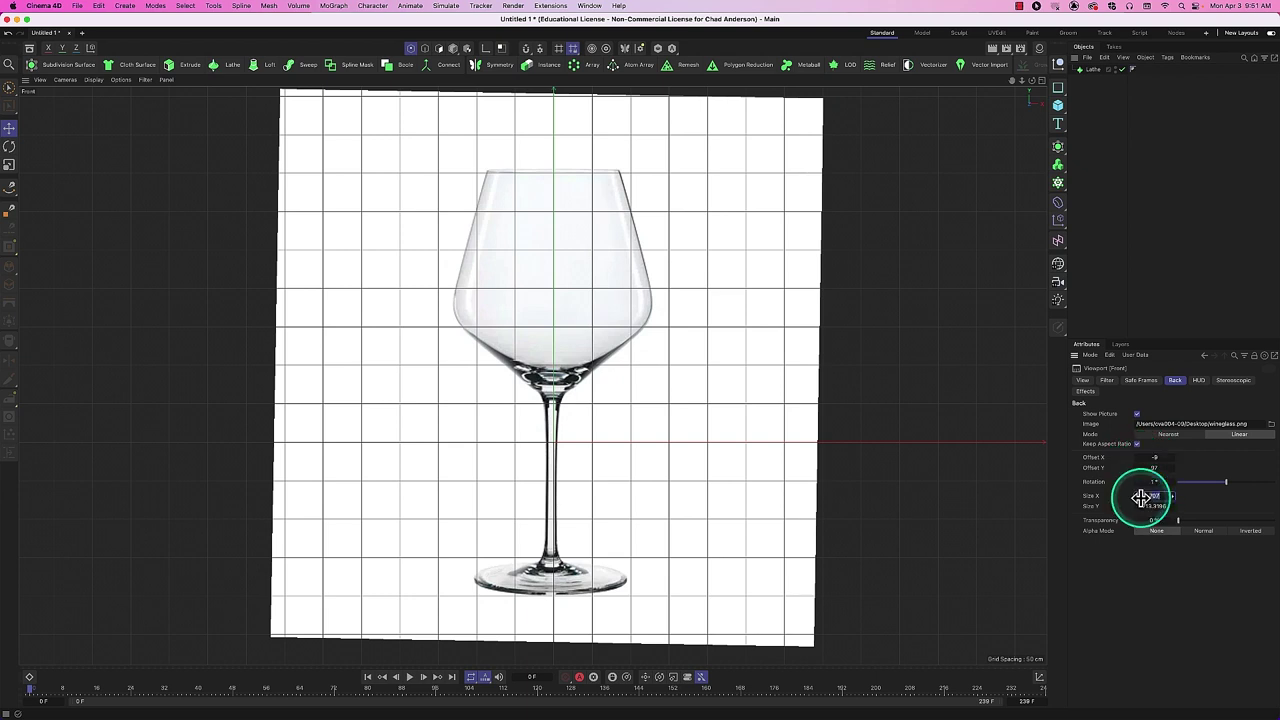
left_click(1138, 499)
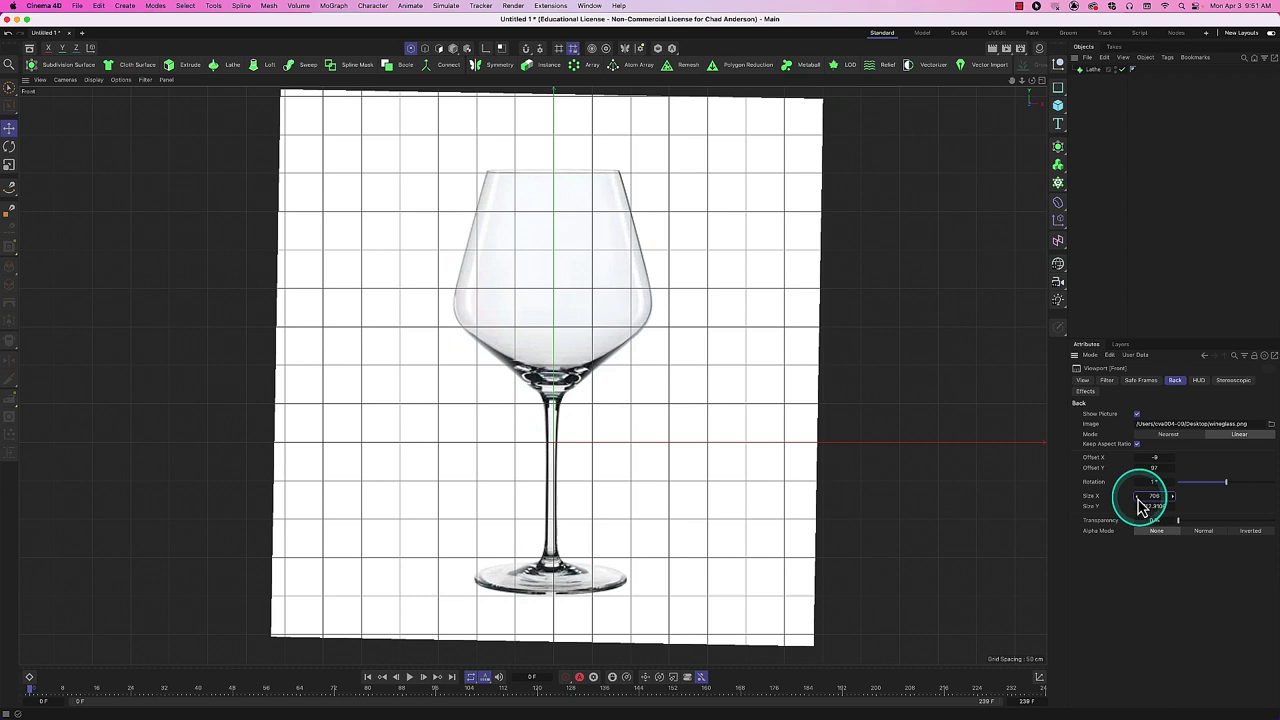
Set the background image's Size X to 701, Offset Y to 95 and Offset X to -7 to align the glass with the axis.
left_click(1138, 499)
left_click(1138, 499)
left_click(1138, 499)
left_click(1138, 499)
left_click(1138, 499)
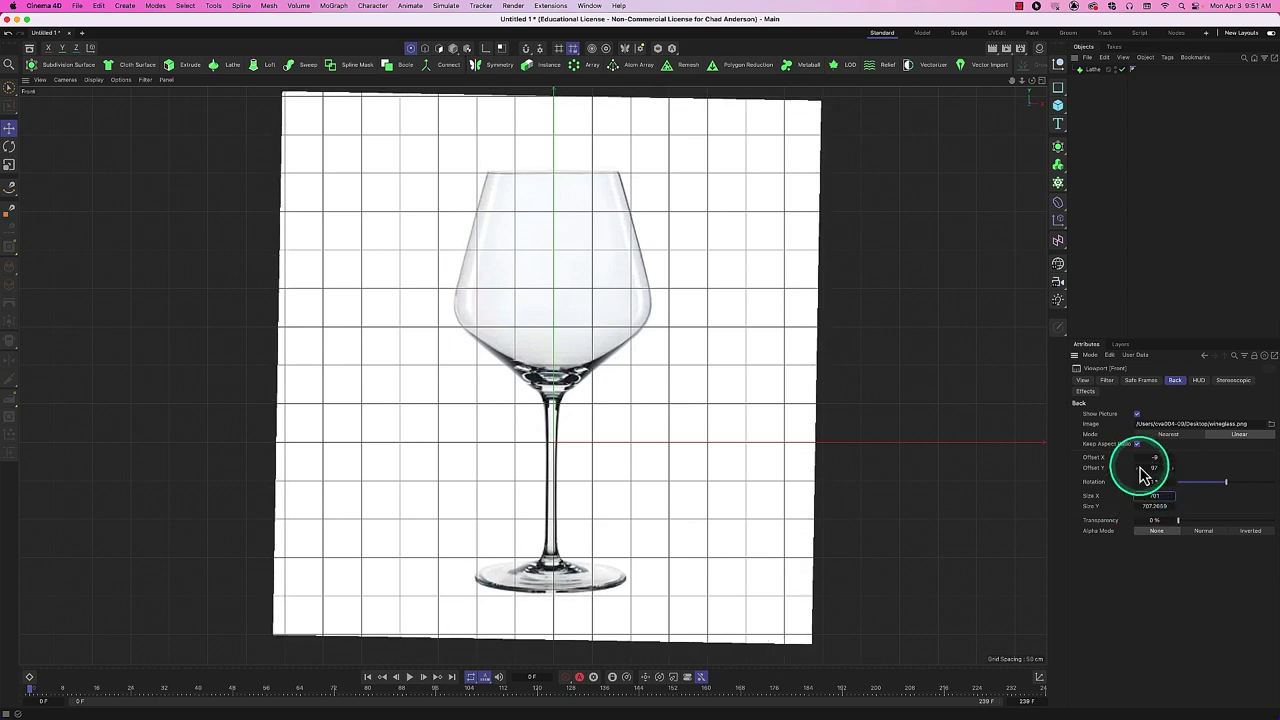
left_click(1139, 470)
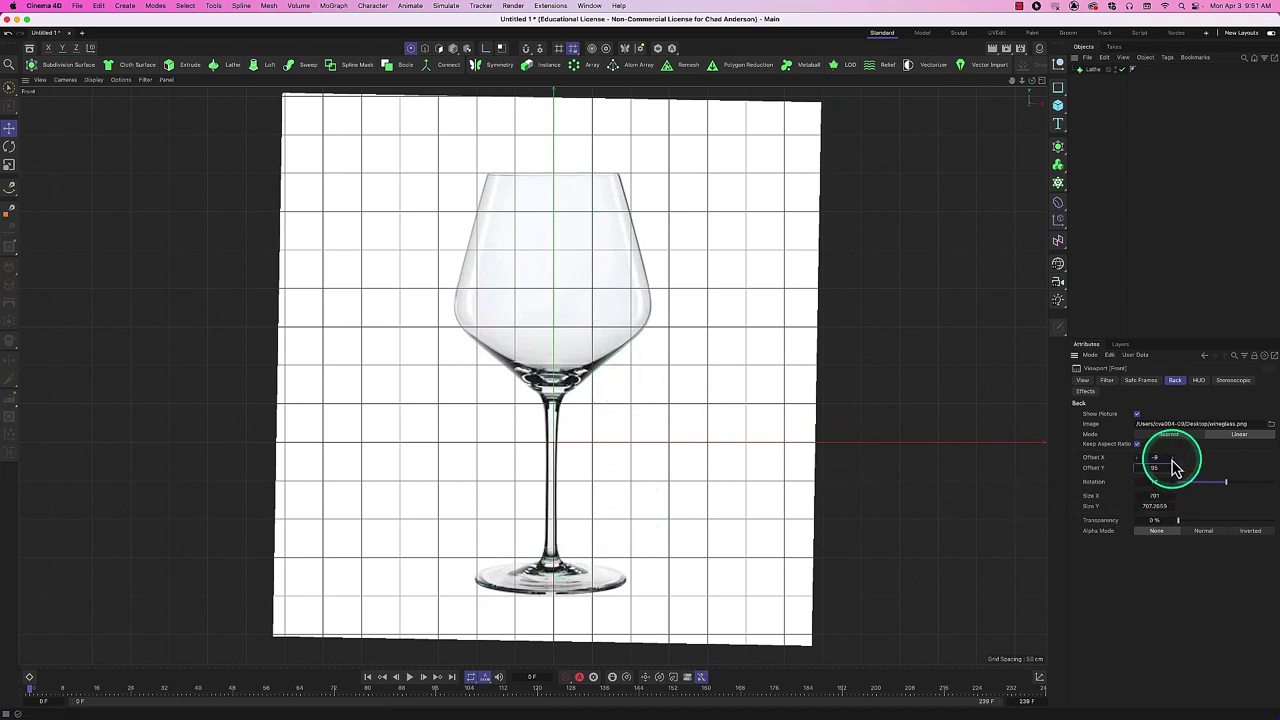
scroll(1173, 461, "up", 1)
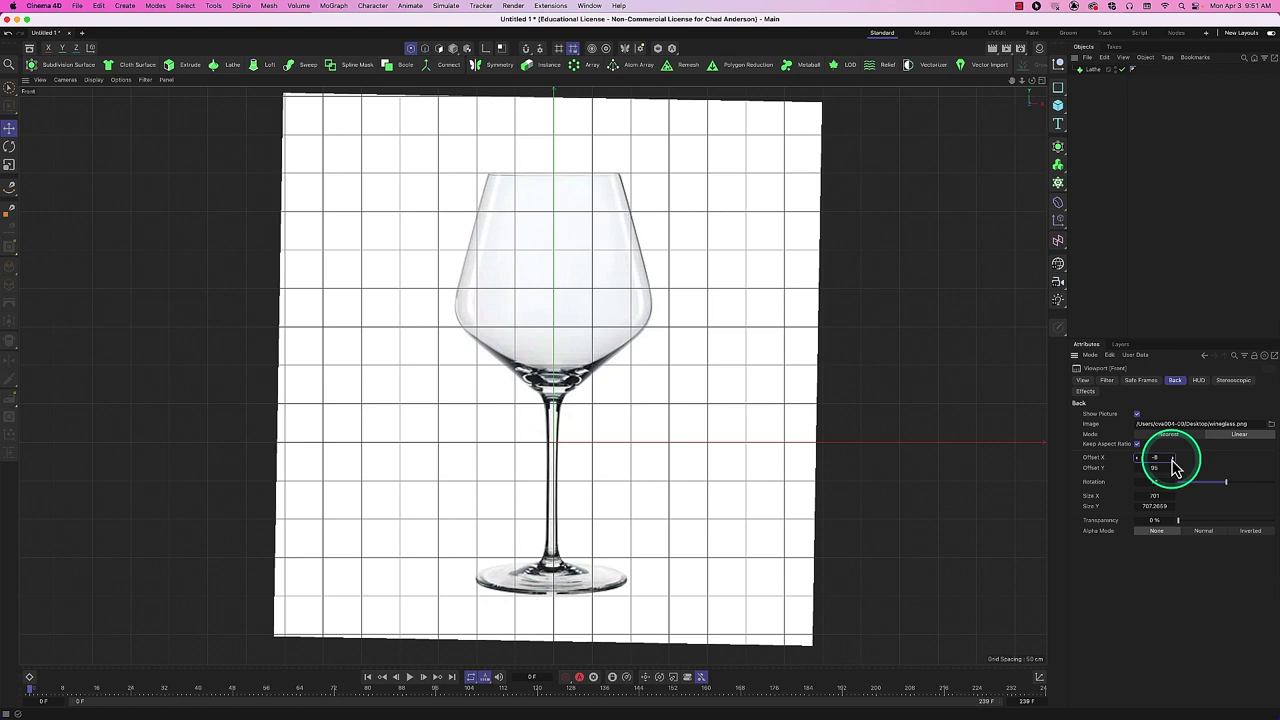
scroll(1173, 465, "up", 1)
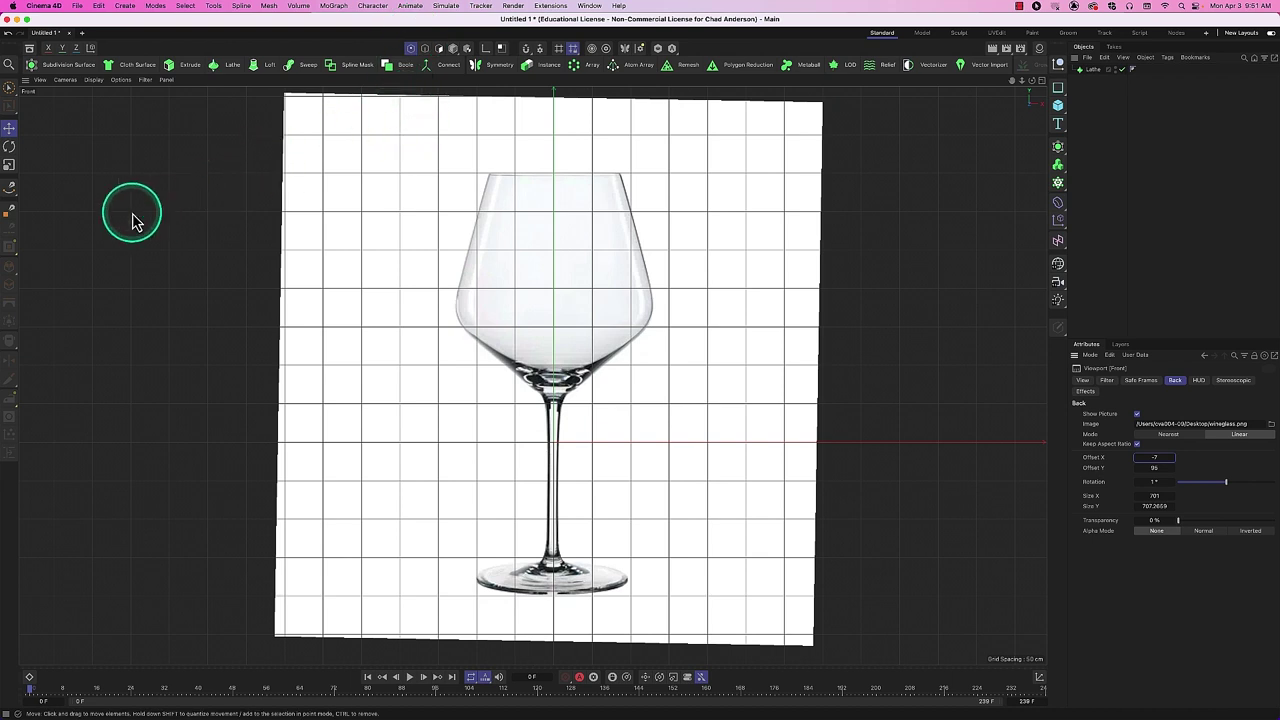
Trace the wine glass's outer profile with the Spline Pen, from the base centre along the foot, stem and bowl to the rim.
left_click(11, 192)
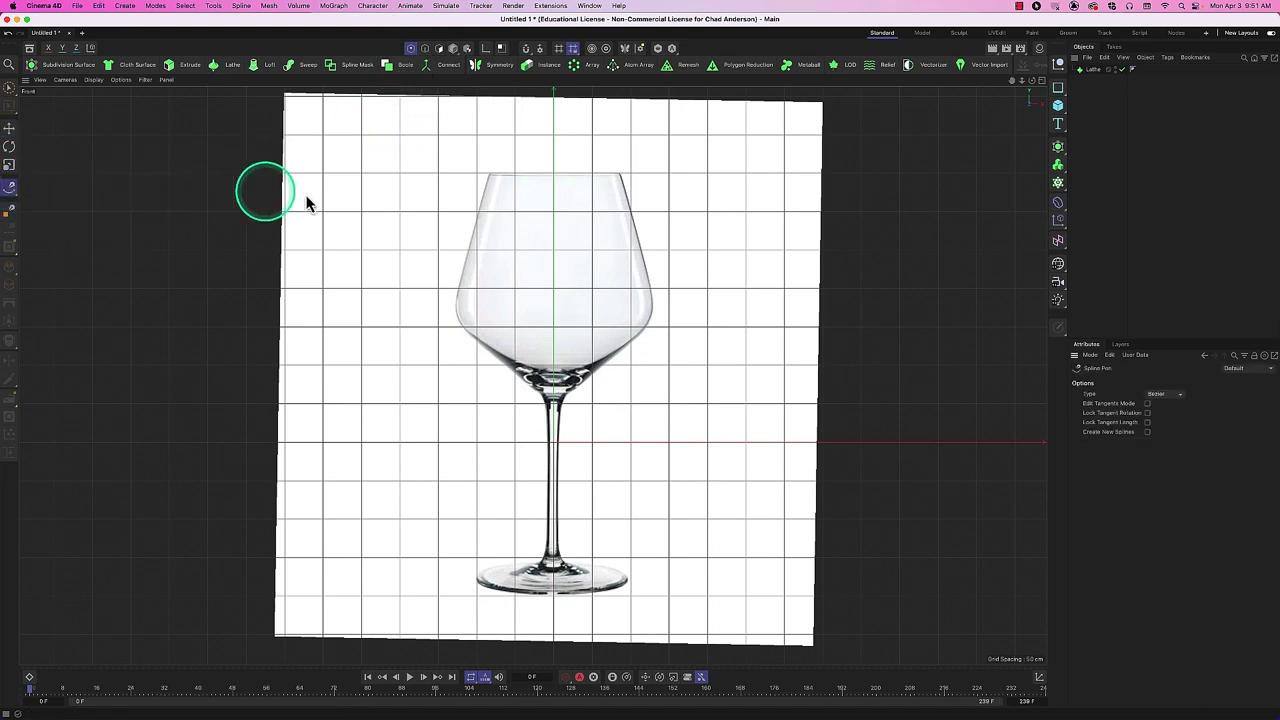
left_click(557, 603)
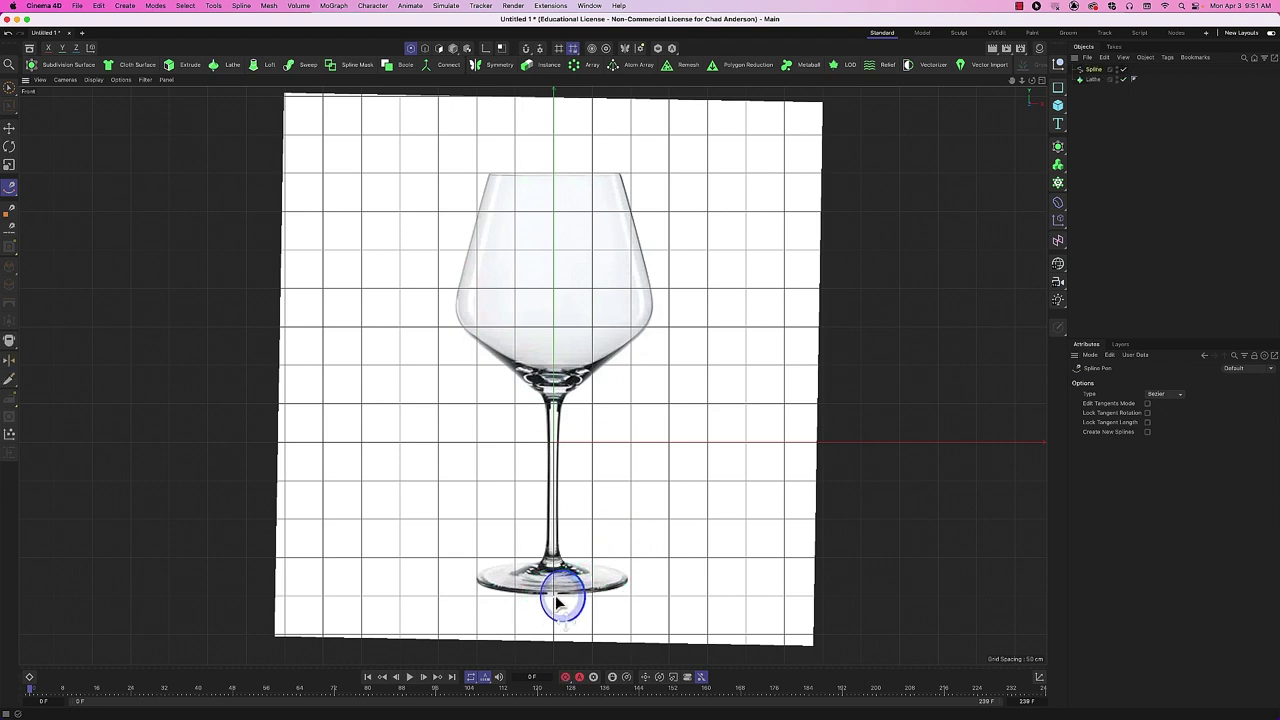
left_click(631, 590)
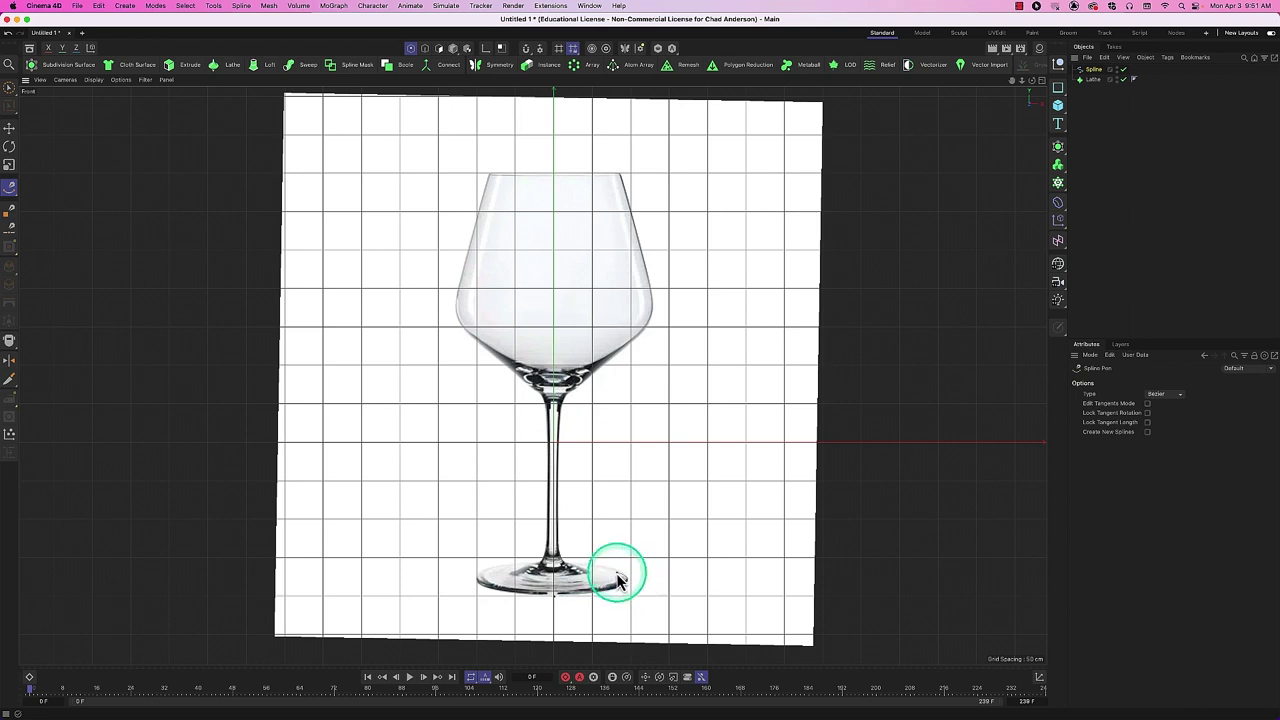
left_click(616, 579)
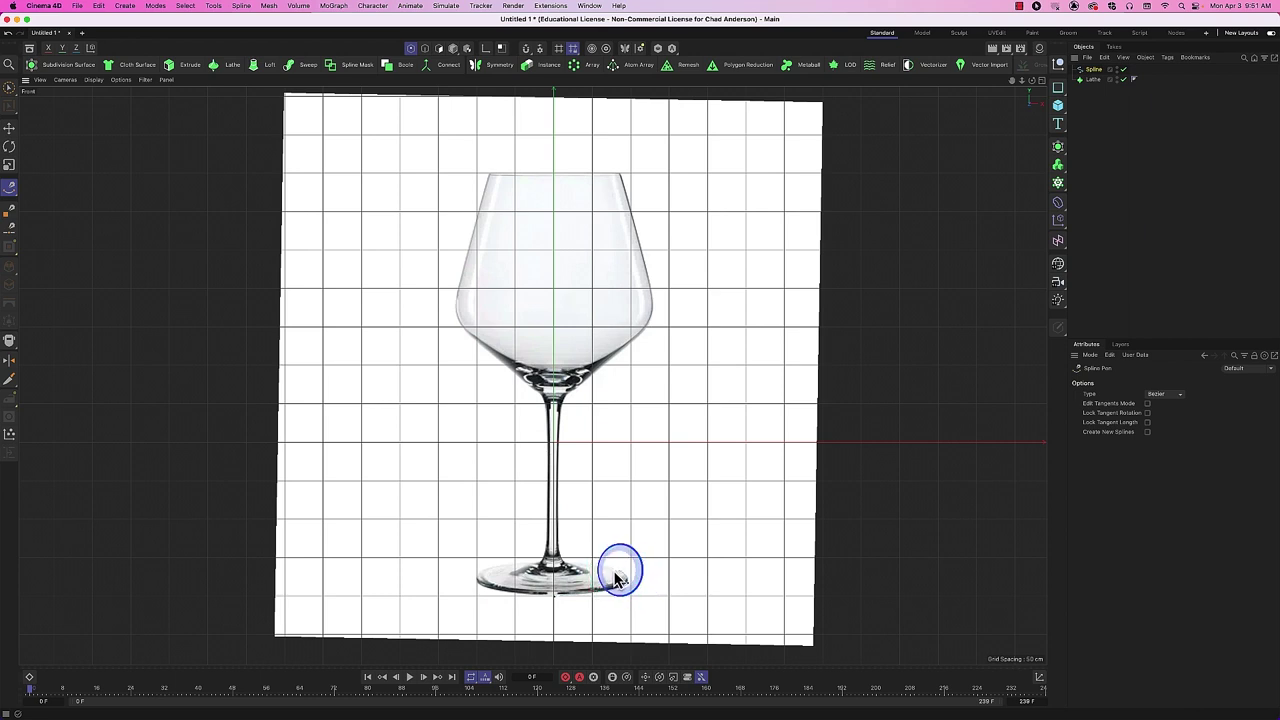
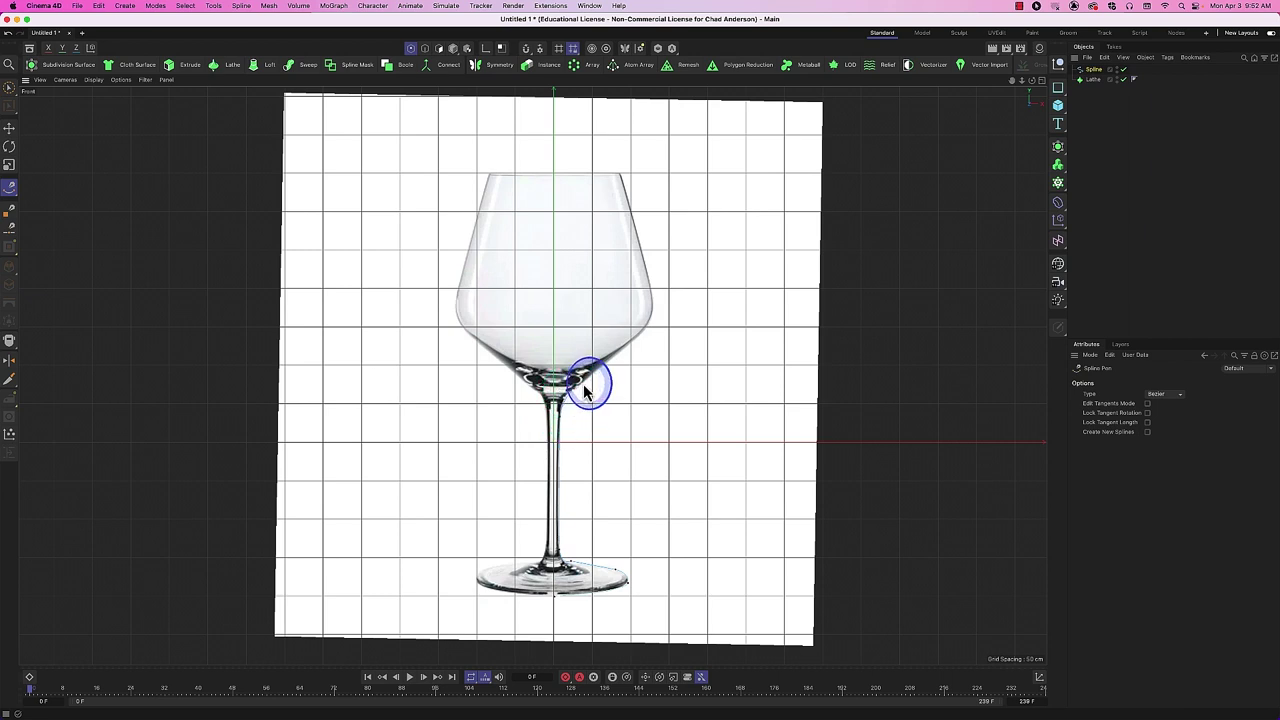
left_click(643, 340)
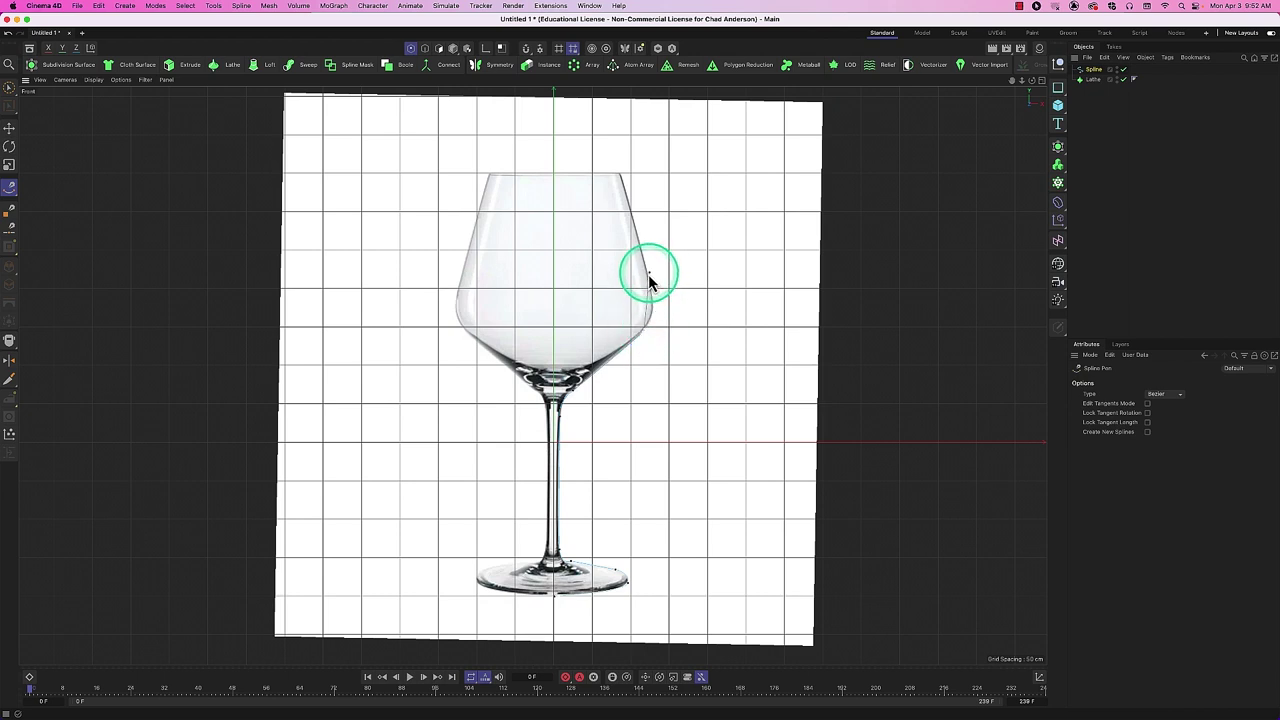
left_click_drag(649, 279, 636, 246)
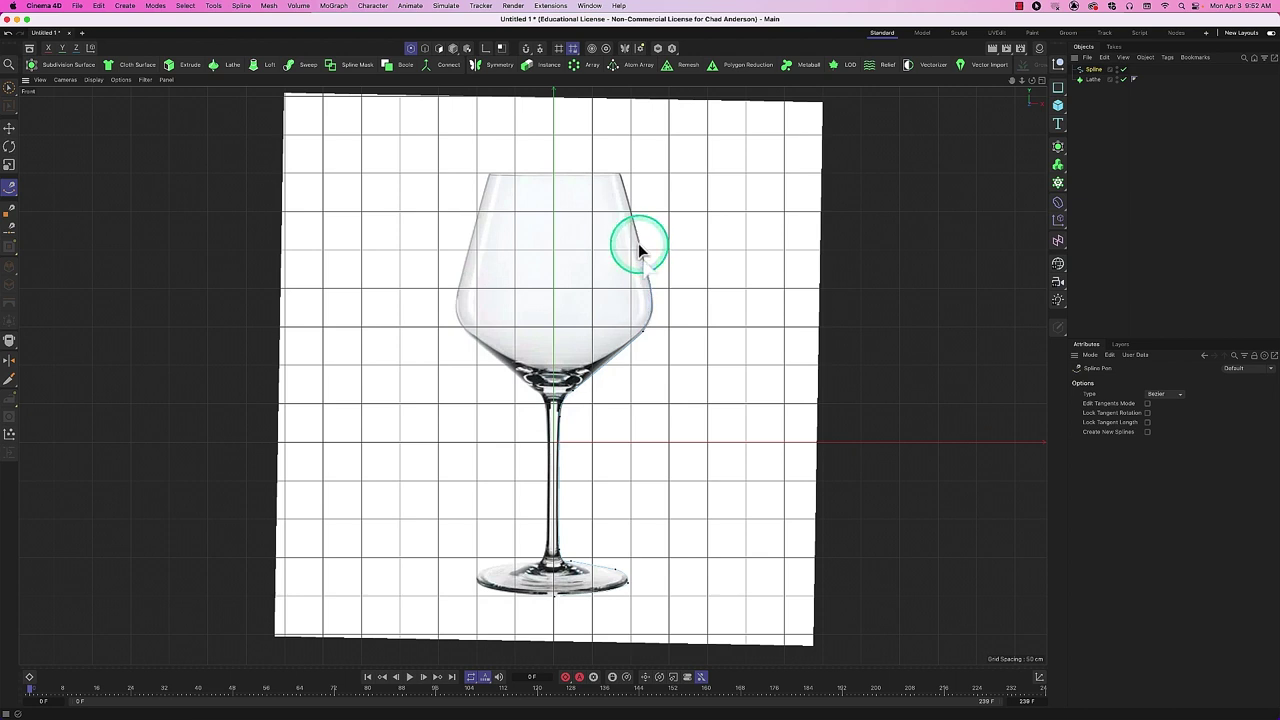
left_click(622, 179)
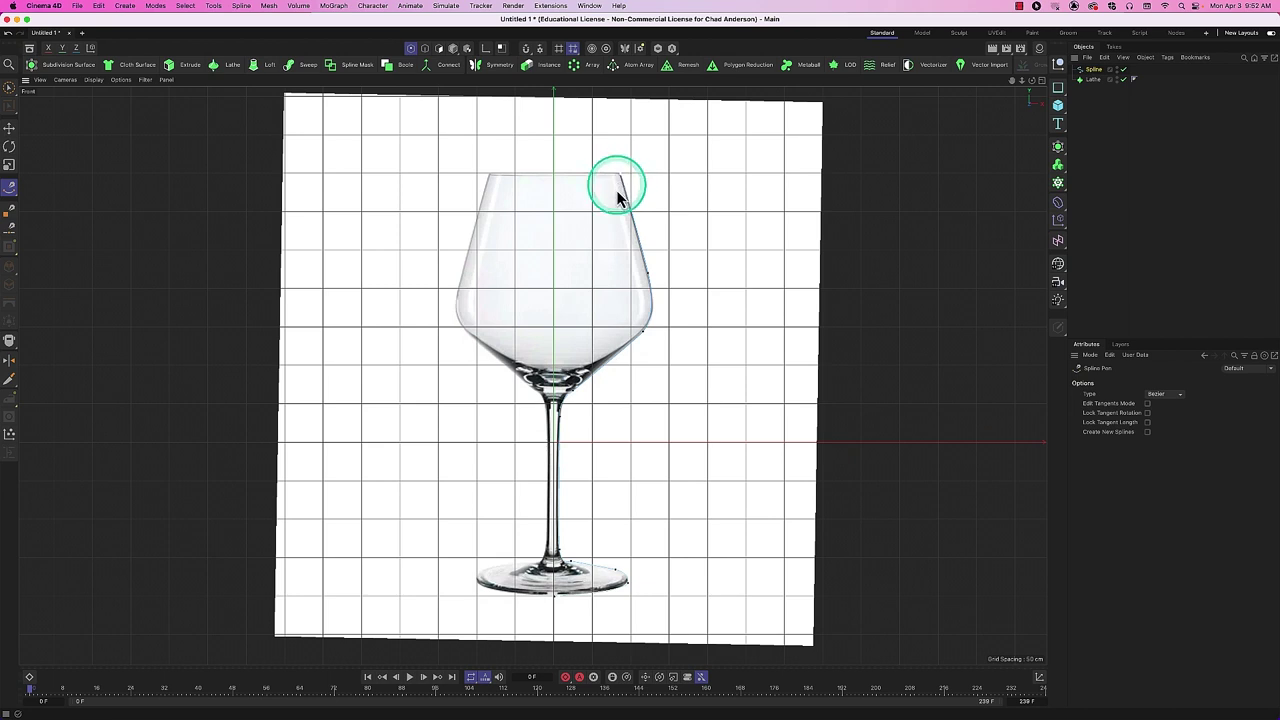
Continue the spline from the rim down the inside of the bowl to its bottom centre and finish drawing.
left_click(634, 236)
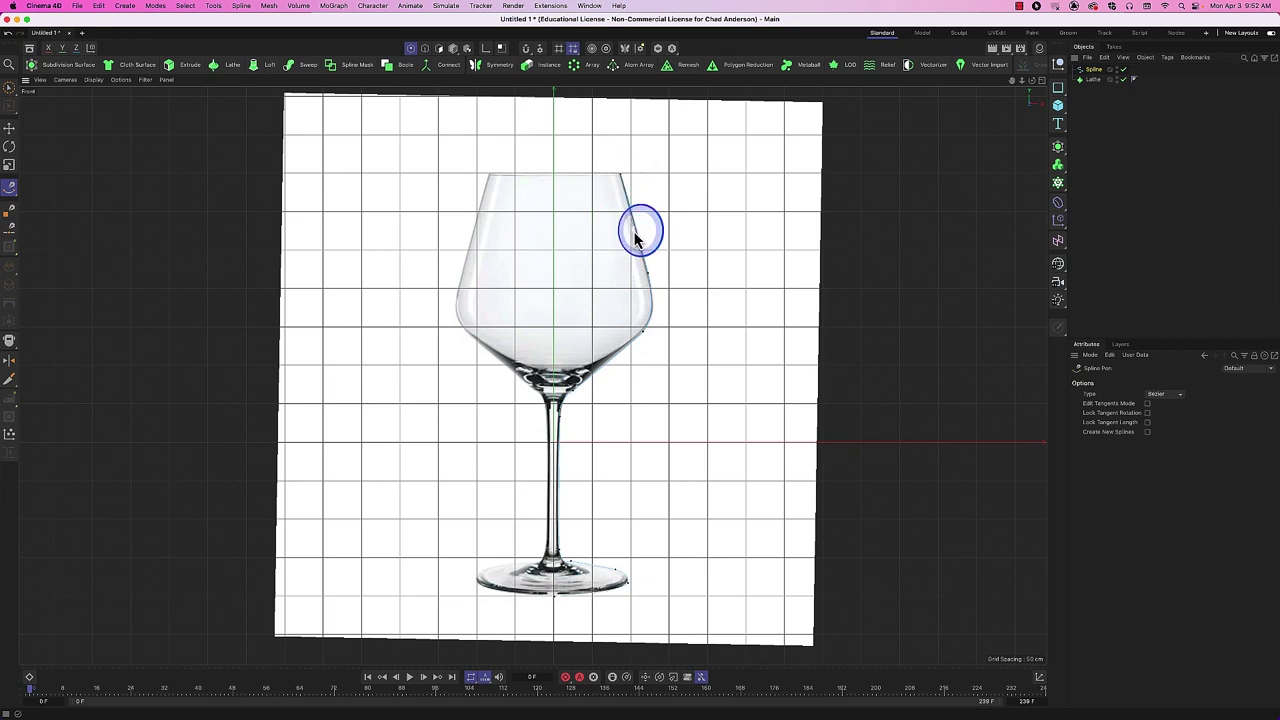
left_click(650, 297)
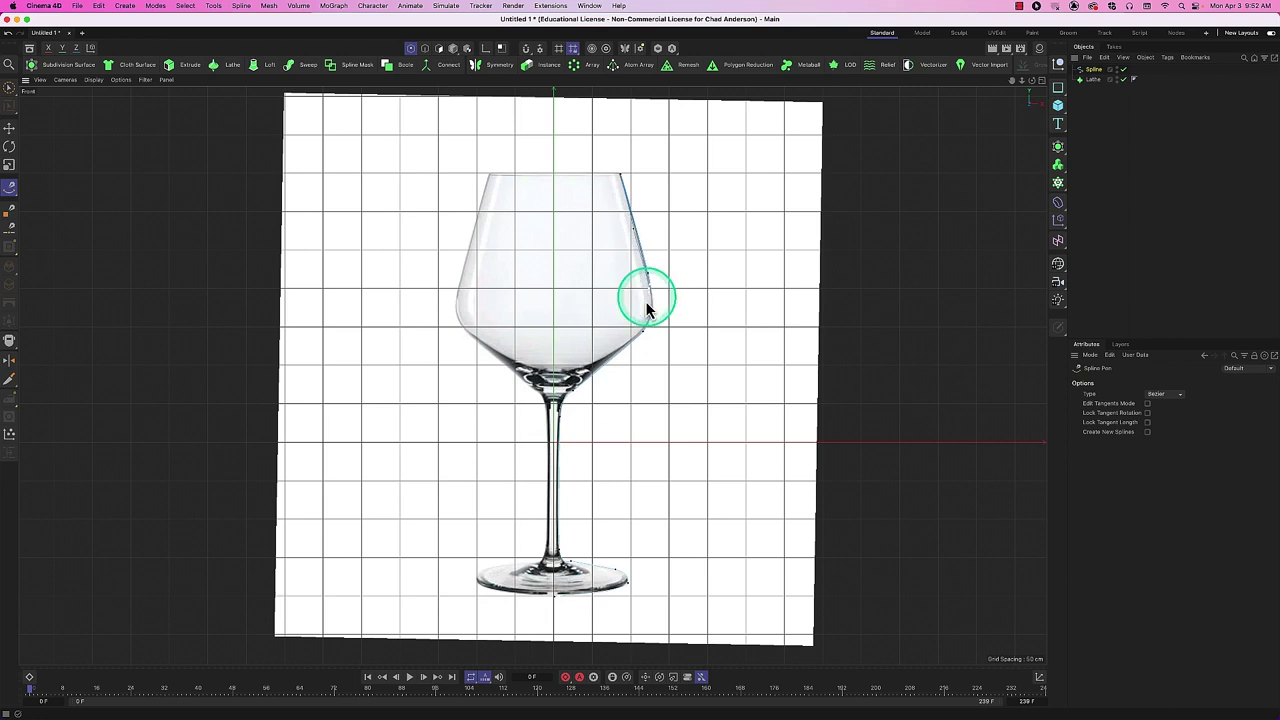
left_click_drag(636, 344, 612, 350)
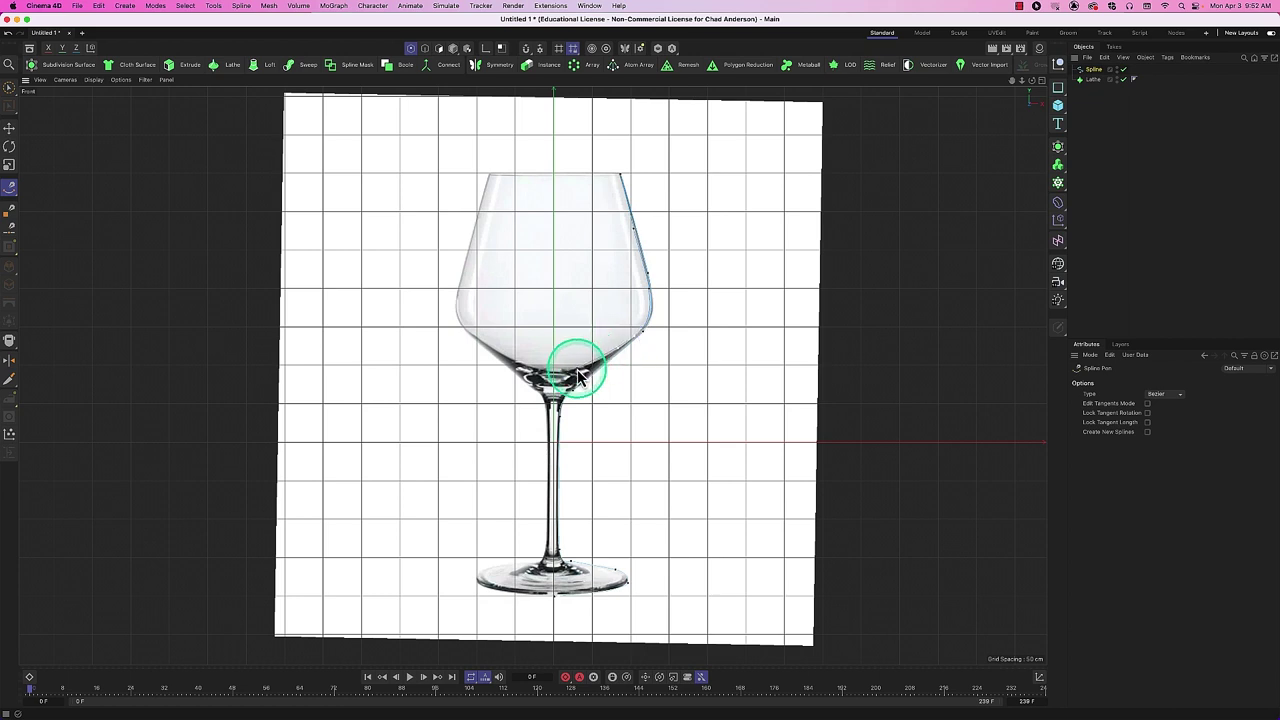
left_click(577, 371)
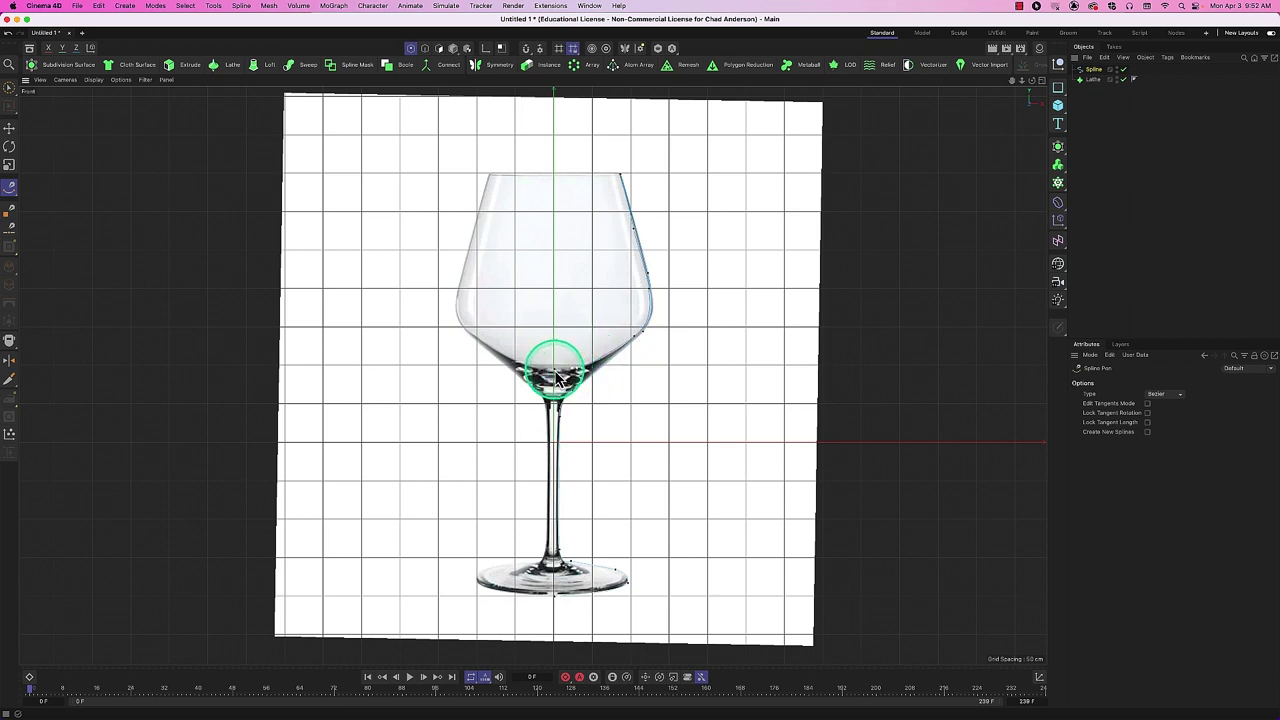
left_click(557, 377)
key("e")
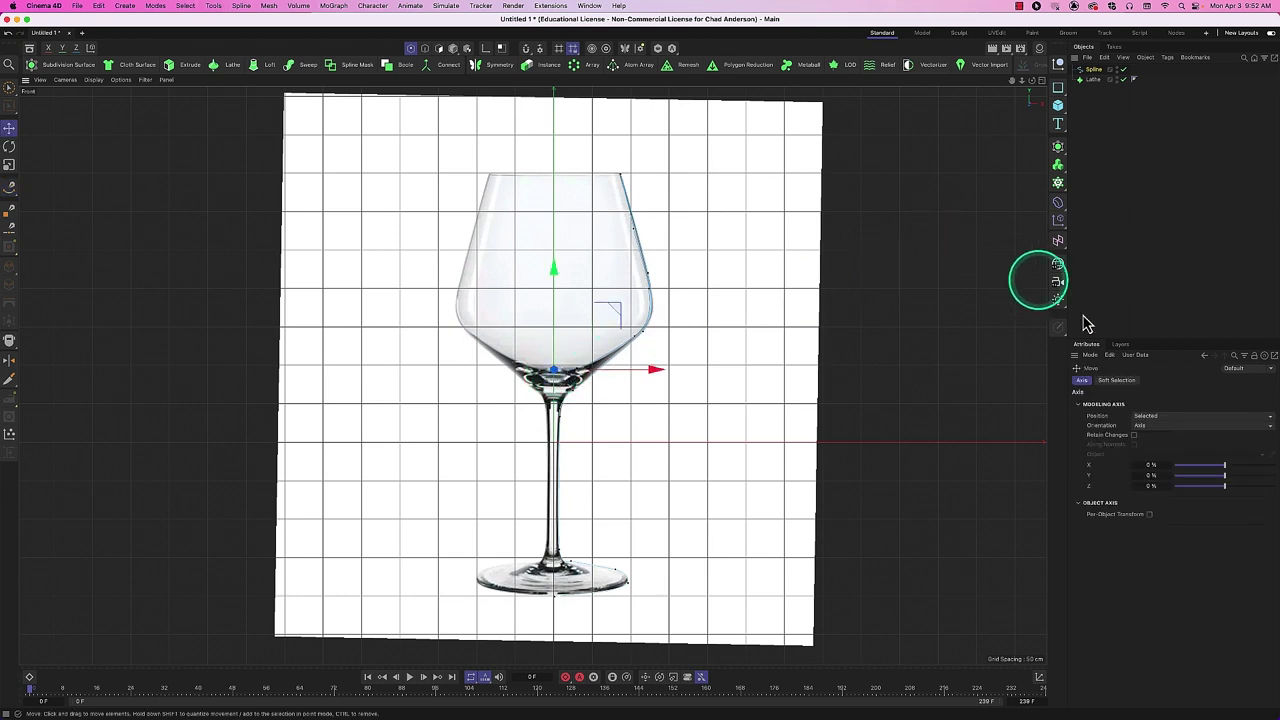
Set the Front viewport's background image transparency to 95%.
key("shift+v")
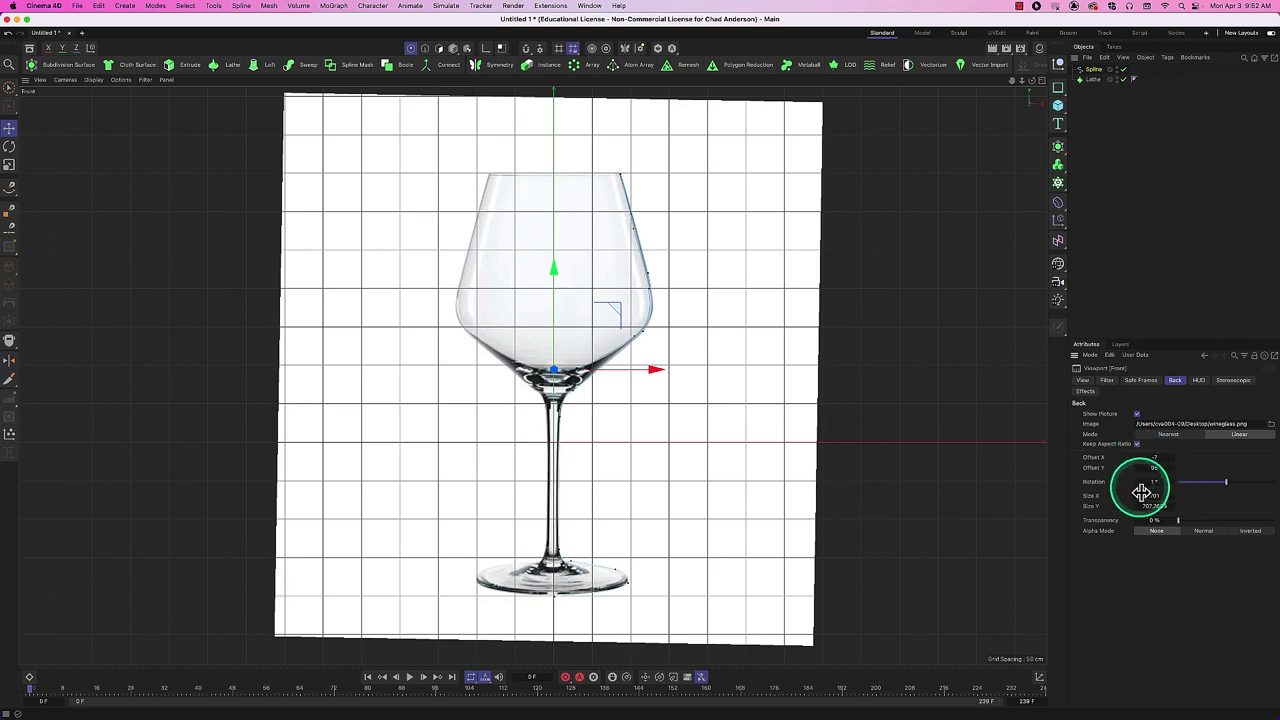
left_click_drag(1168, 519, 1178, 520)
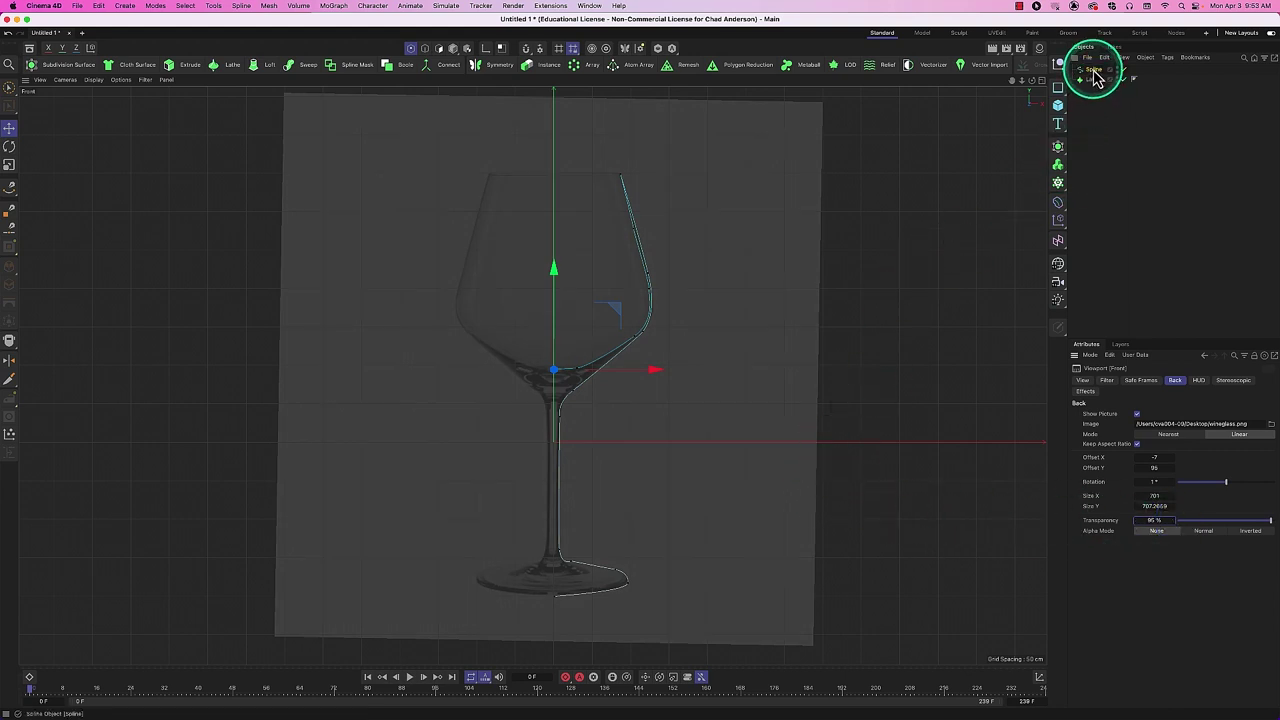
Make the wine glass spline a child of the Lathe and render the result in the Perspective view.
left_click_drag(1091, 70, 1094, 84)
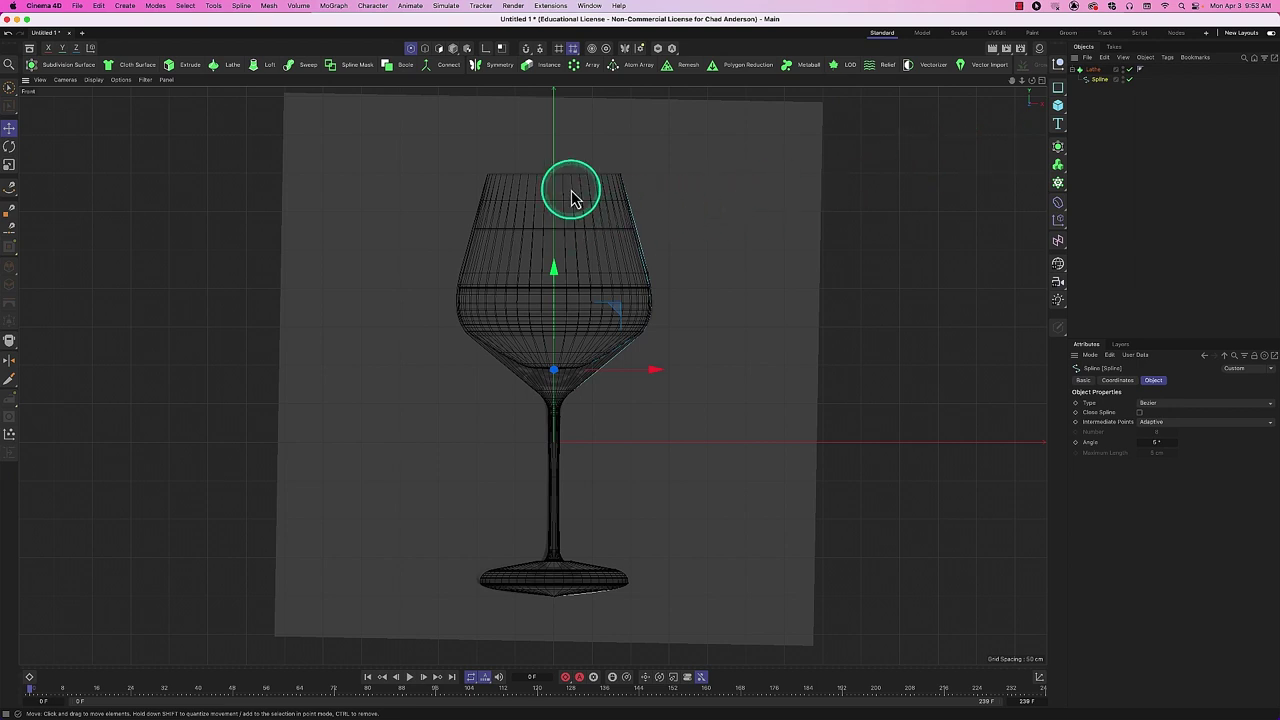
key("F1")
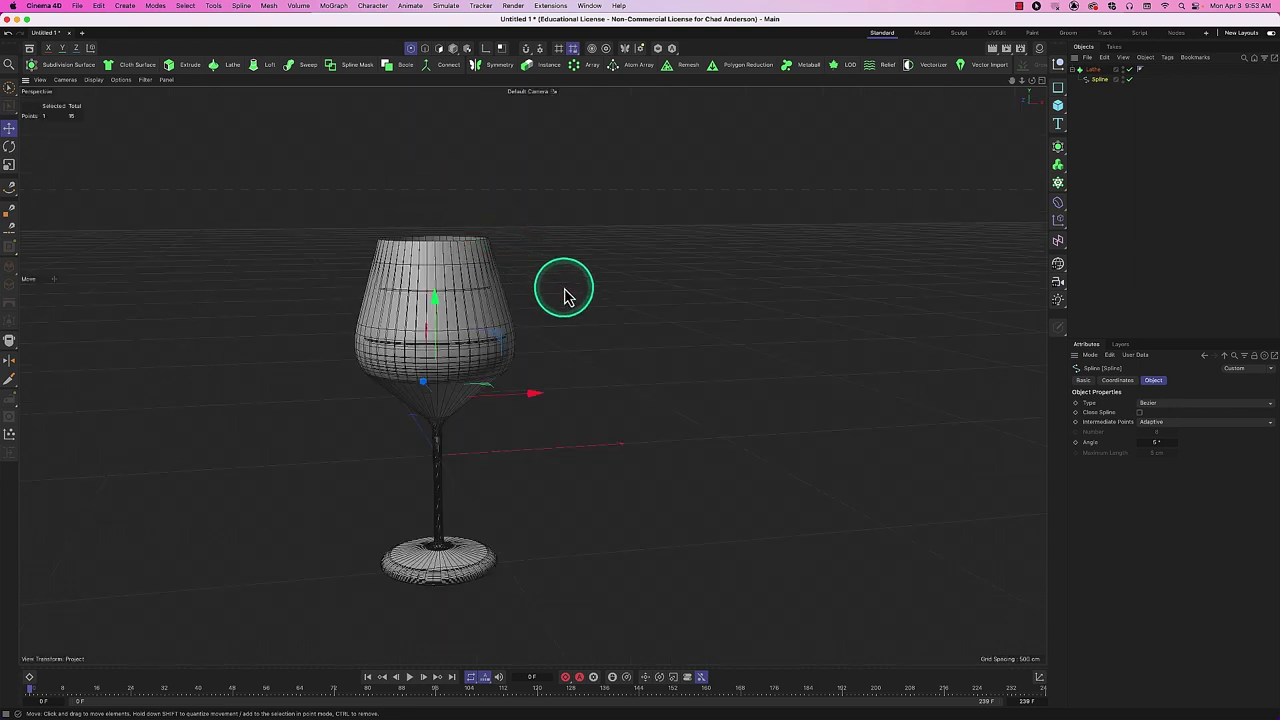
key("super+r")
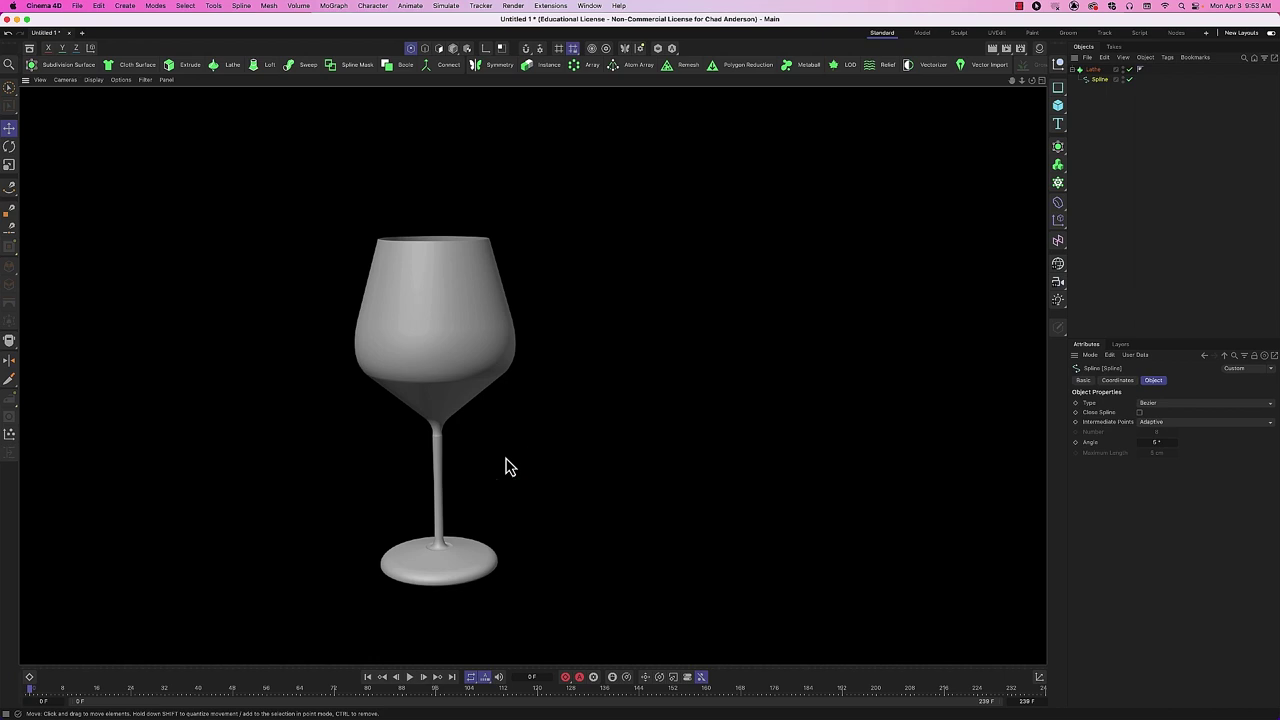
Search the material assets for glass, apply a Glass material to the Lathe and render the view.
left_click(29, 48)
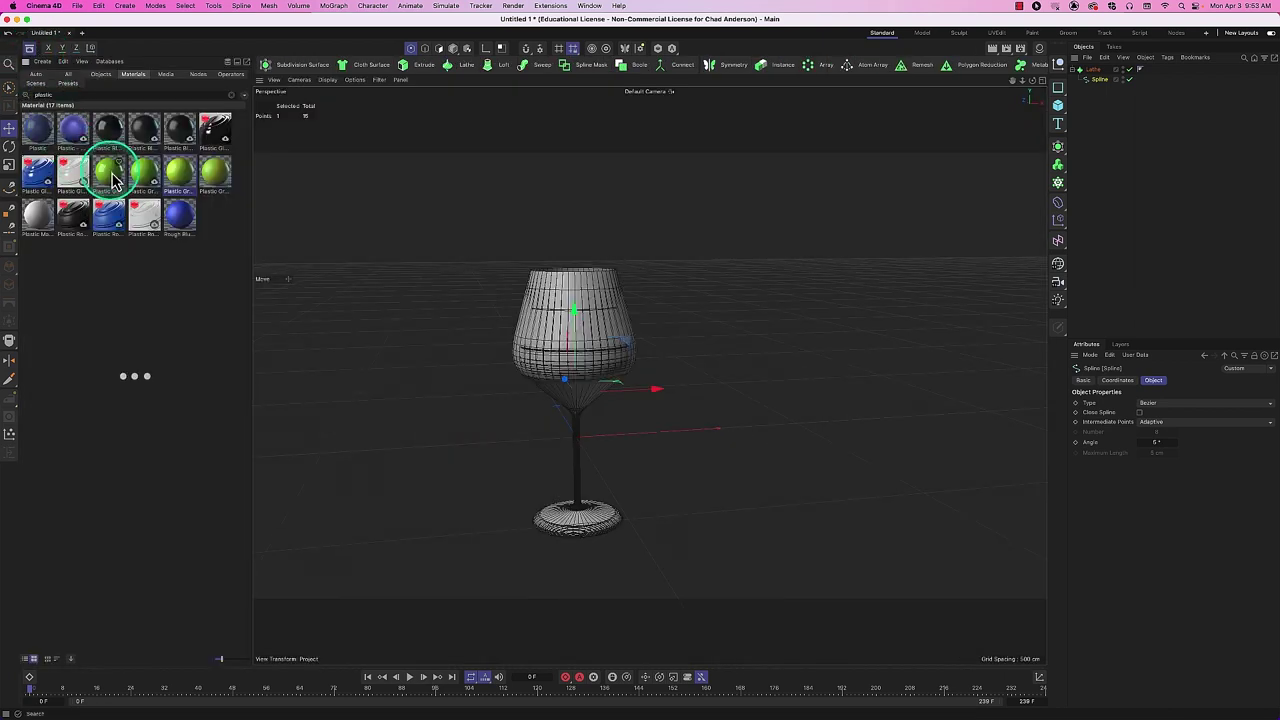
double_click(40, 94)
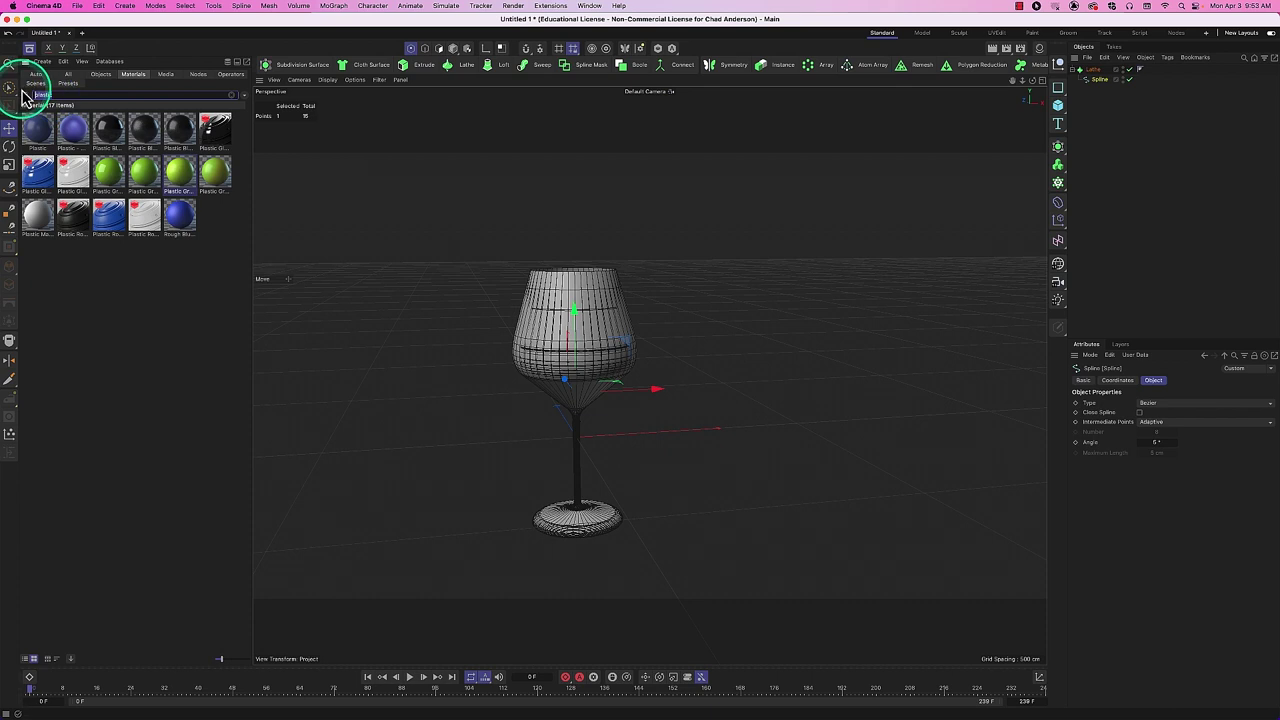
type("glass")
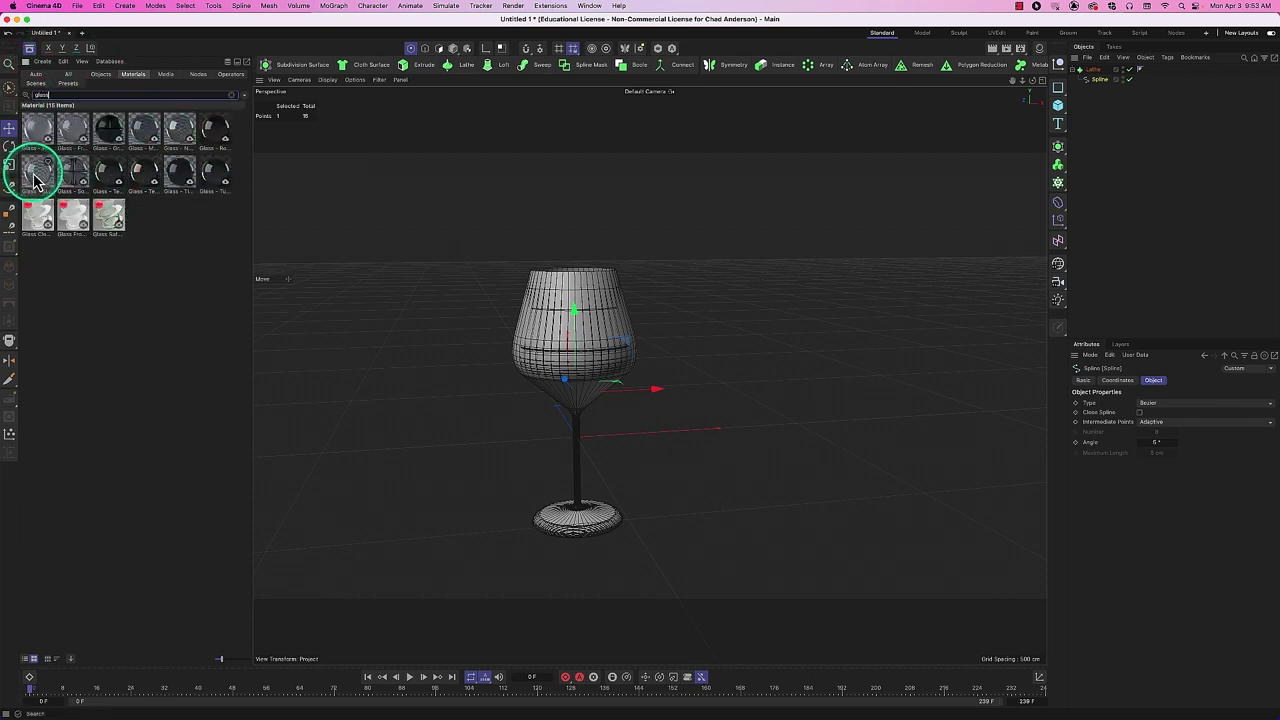
left_click_drag(35, 178, 1090, 70)
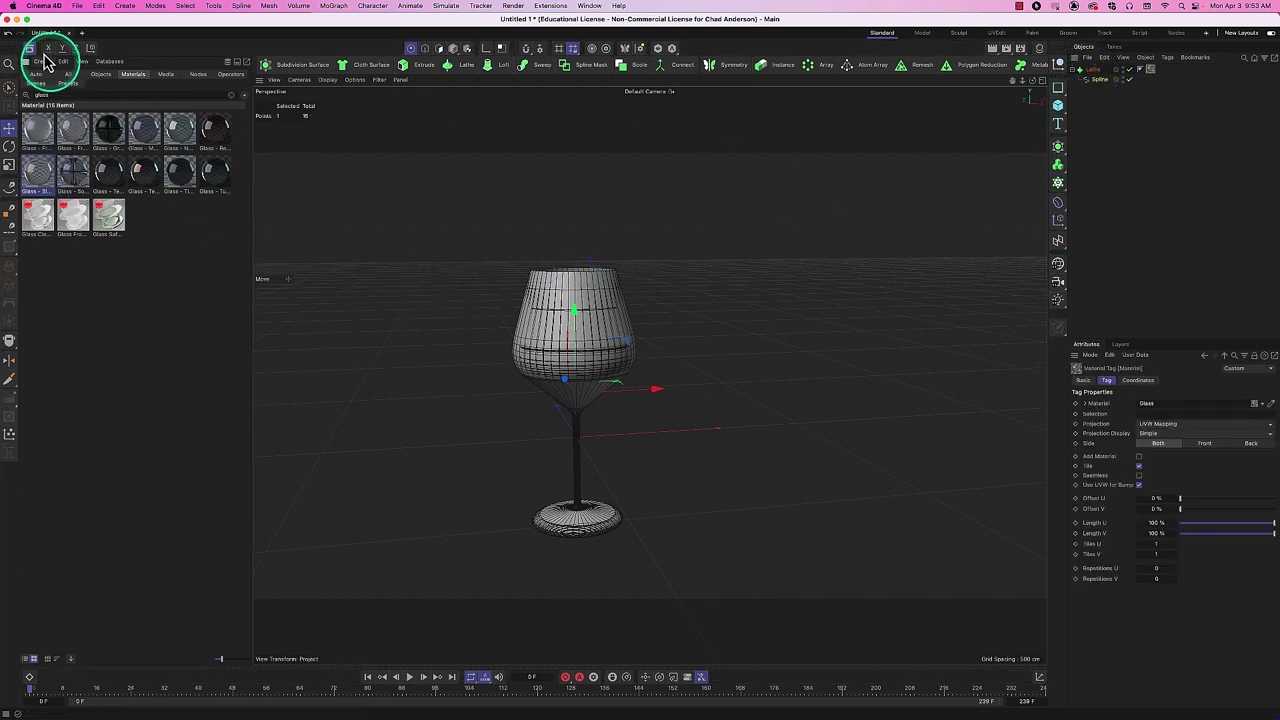
left_click(30, 52)
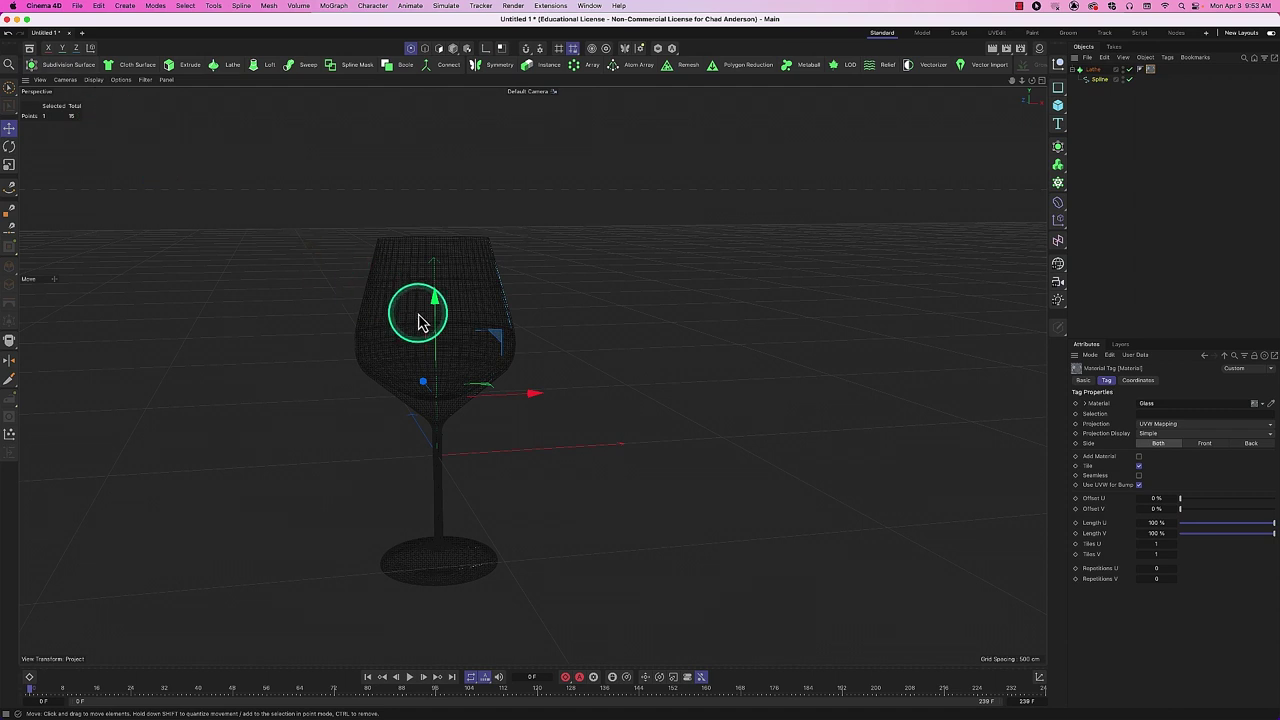
key("super+r")
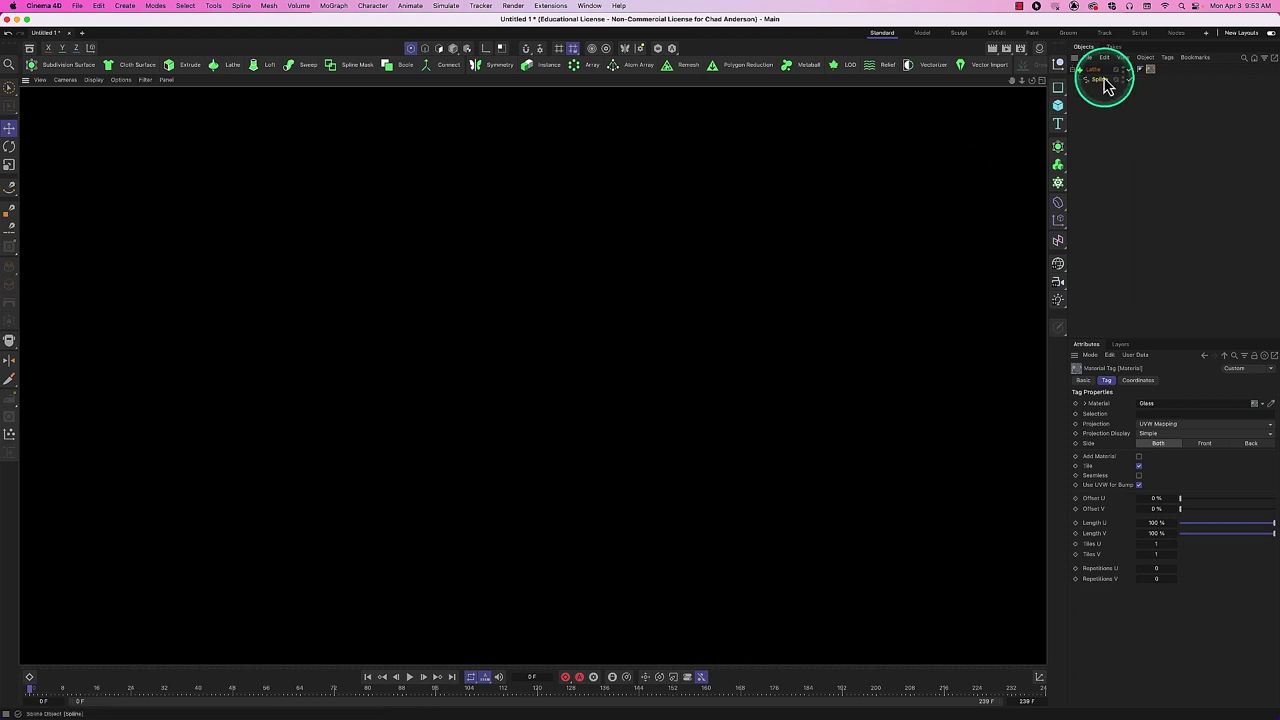
Add a Physical Sky to the scene and render the glass again.
left_click(1098, 73)
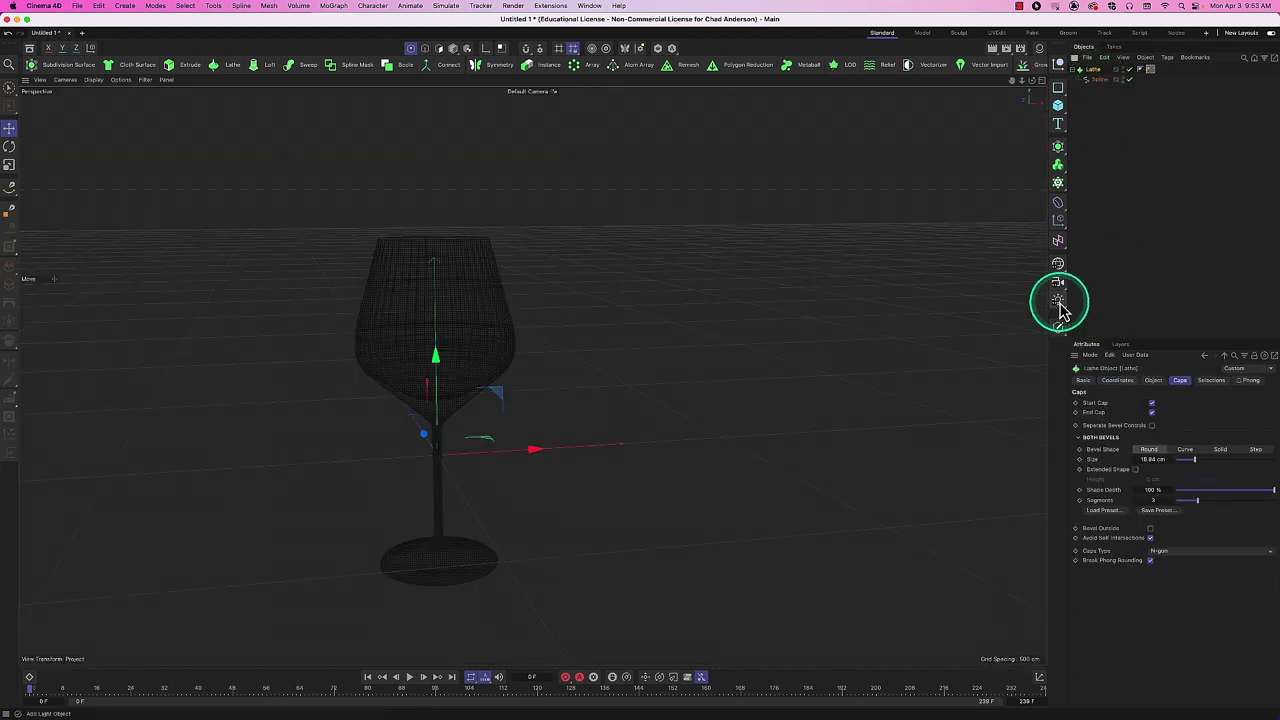
left_click_drag(1060, 310, 1112, 476)
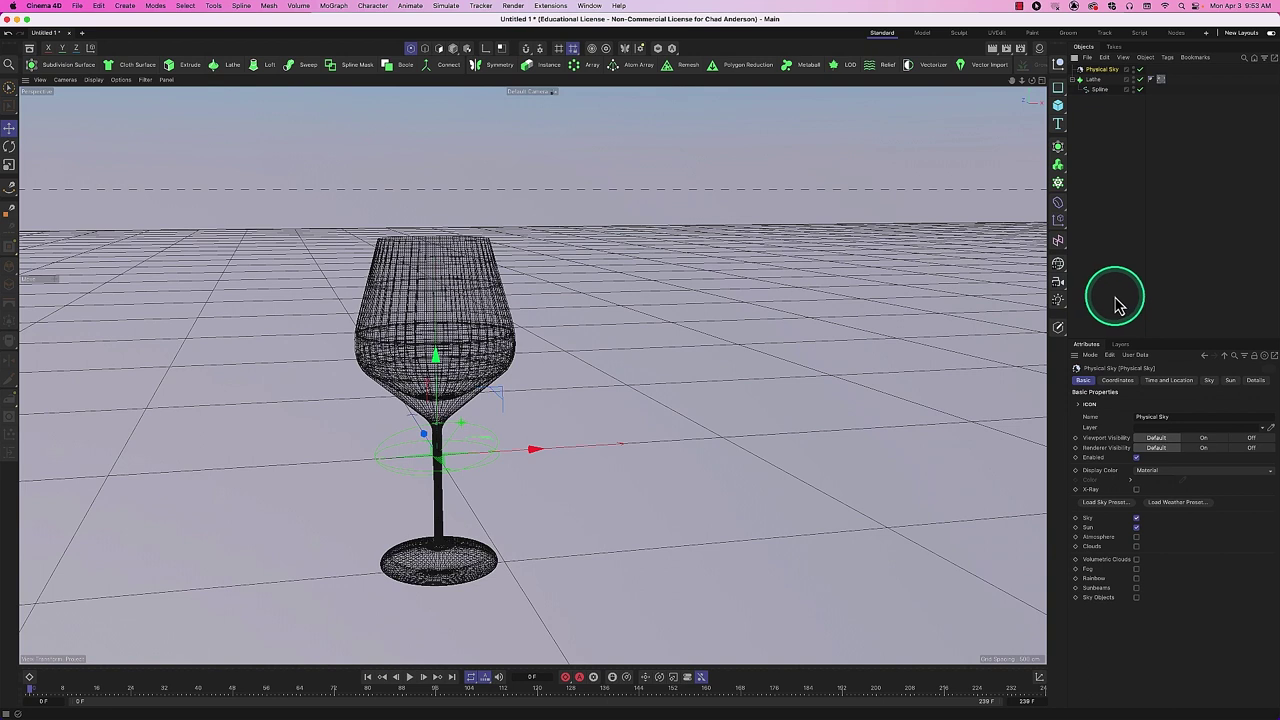
left_click_drag(1060, 300, 1113, 474)
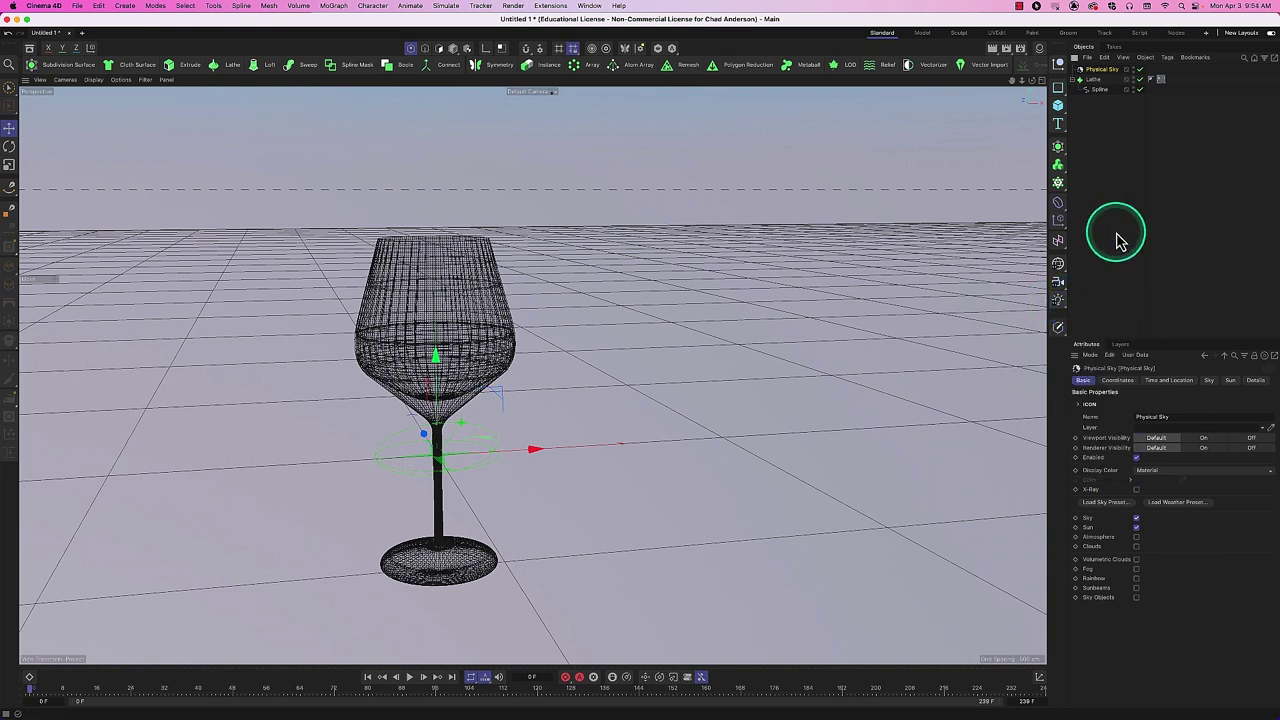
key("super+r")
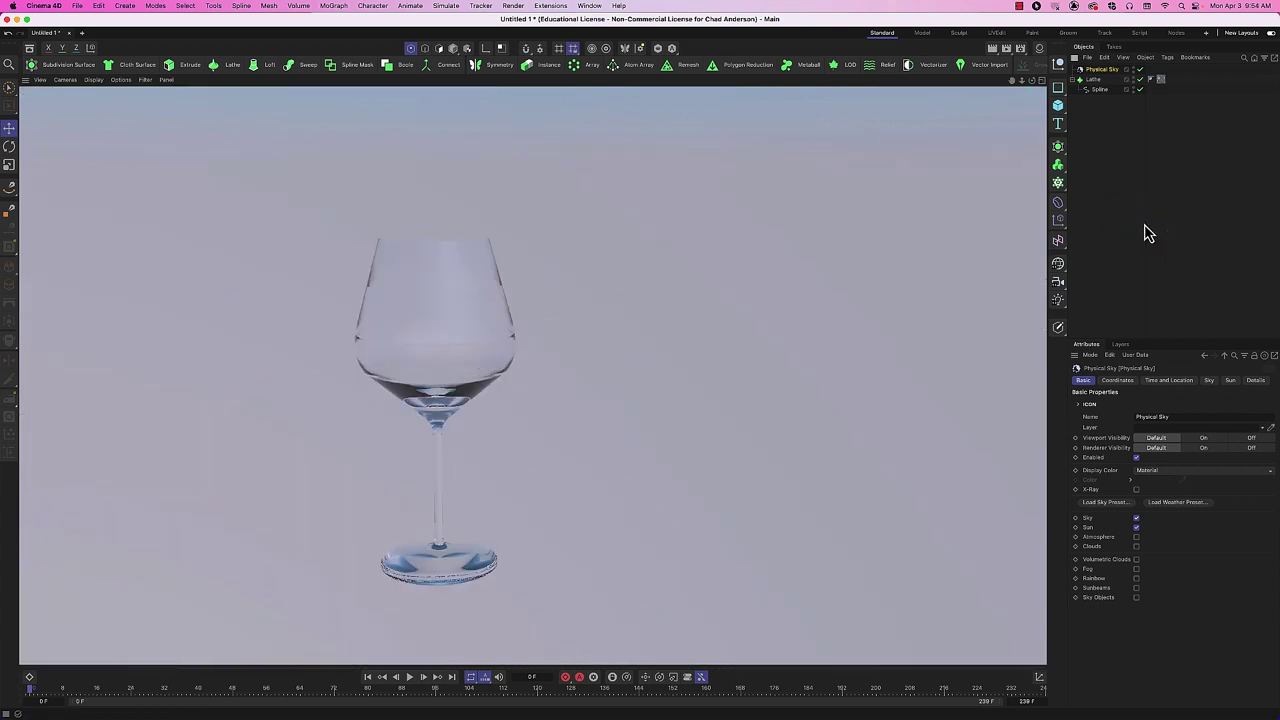
left_click(704, 193)
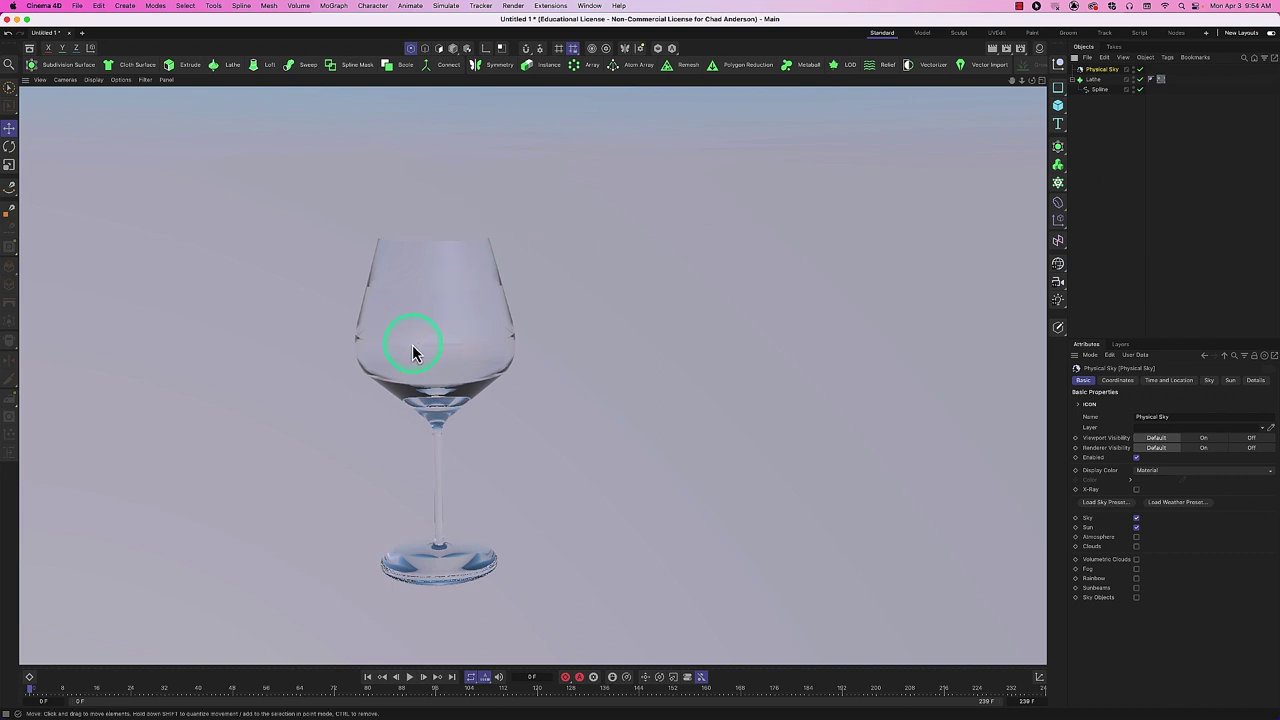
Select the spline under the Lathe and disable the Lathe generator.
left_click(1102, 91)
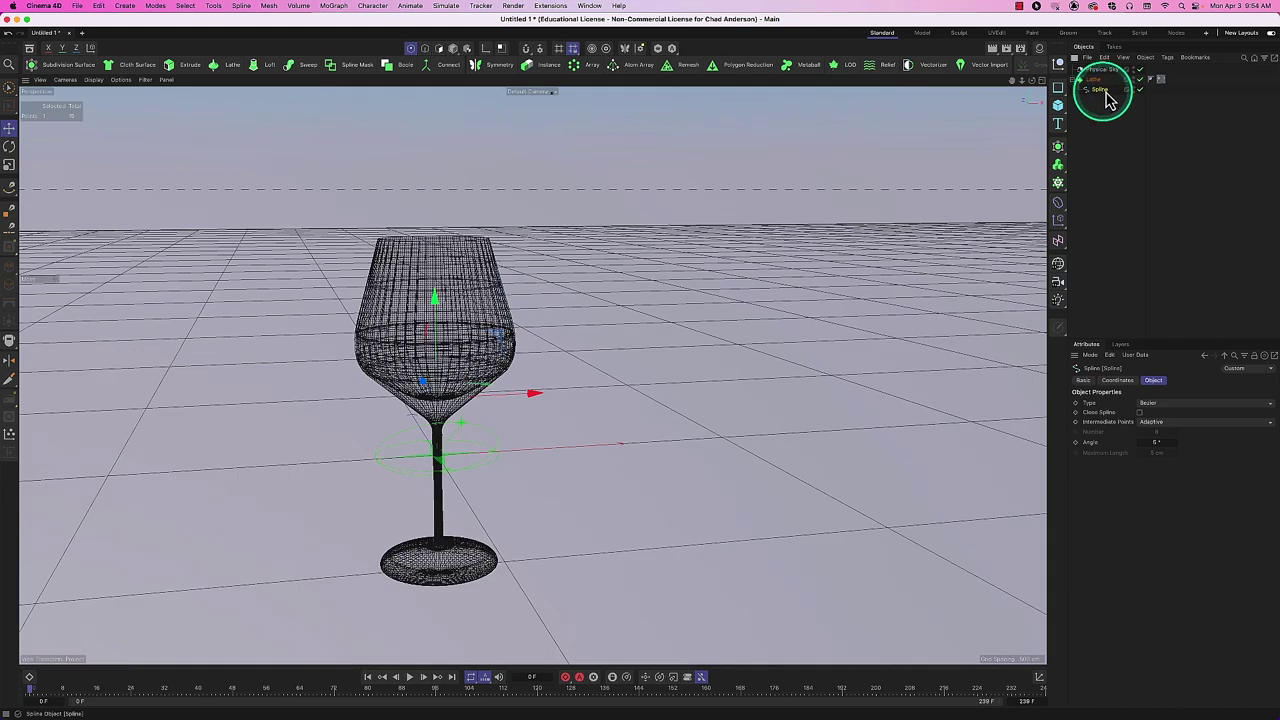
left_click(1146, 80)
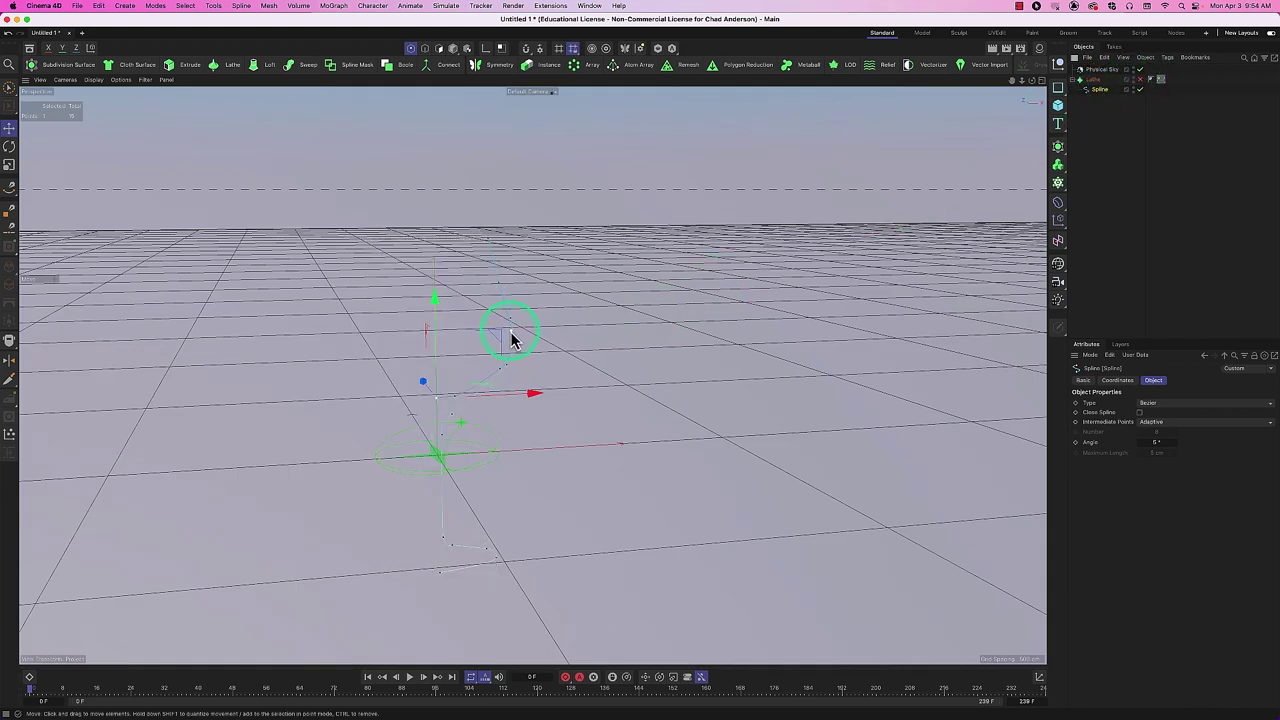
Switch to the Front view and nudge the inner profile point at the bottom of the bowl outward.
left_click_drag(510, 340, 540, 357)
left_click(1028, 122)
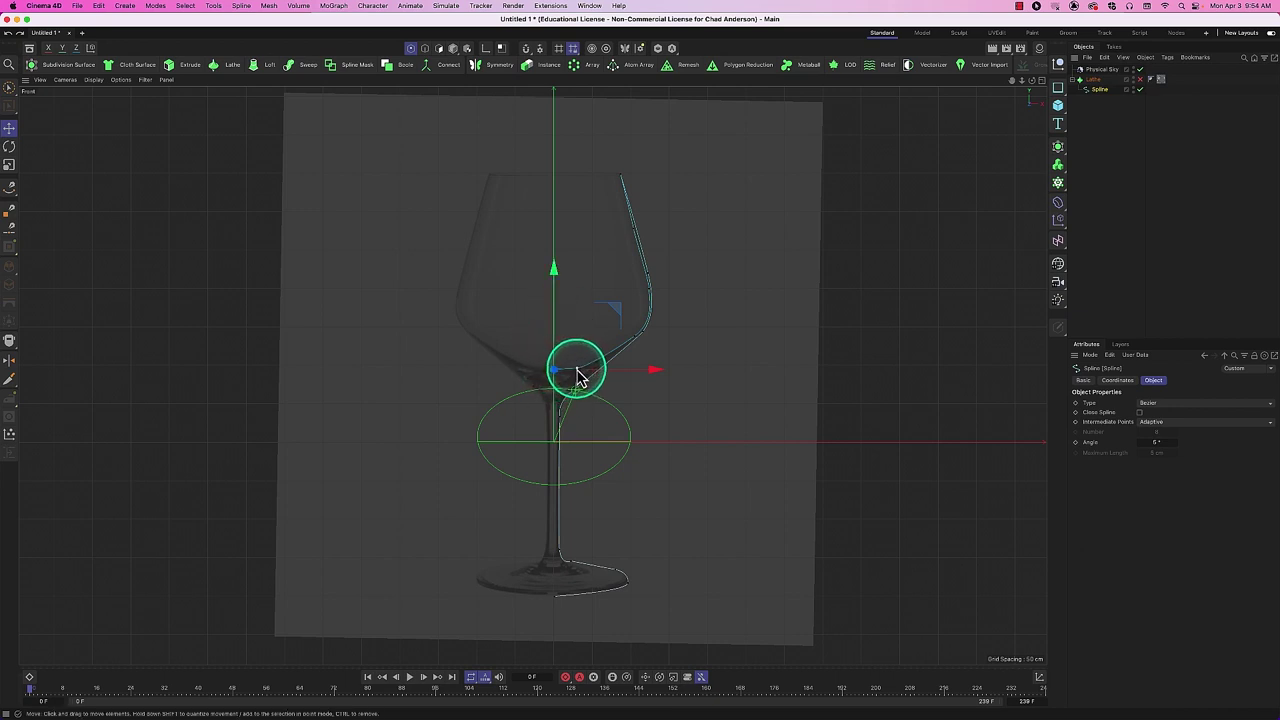
left_click_drag(577, 375, 601, 374)
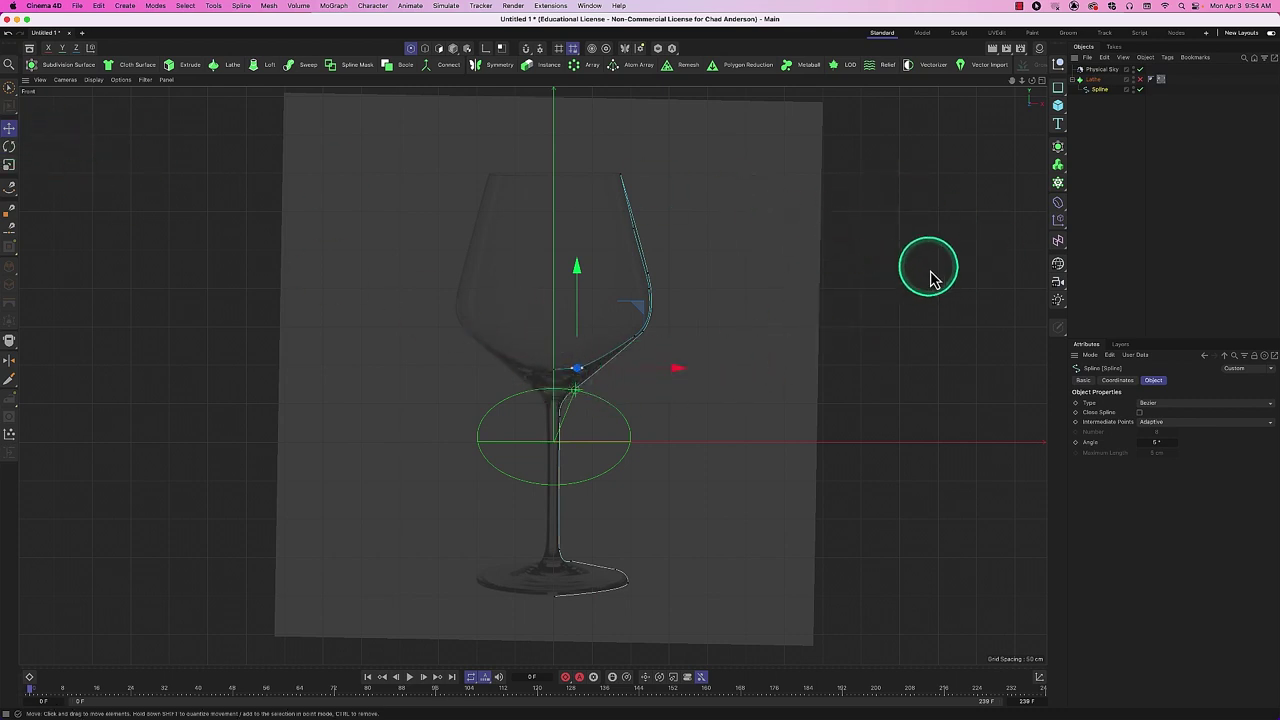
left_click_drag(943, 277, 944, 279)
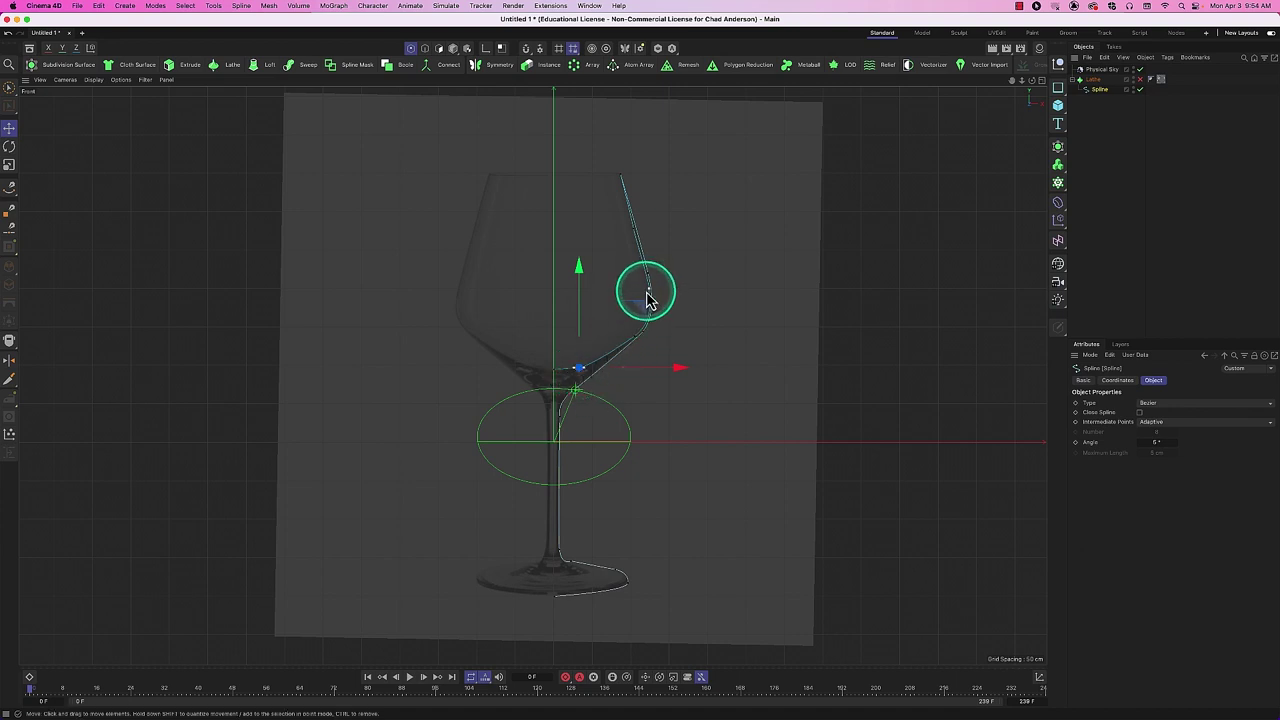
left_click_drag(650, 297, 650, 297)
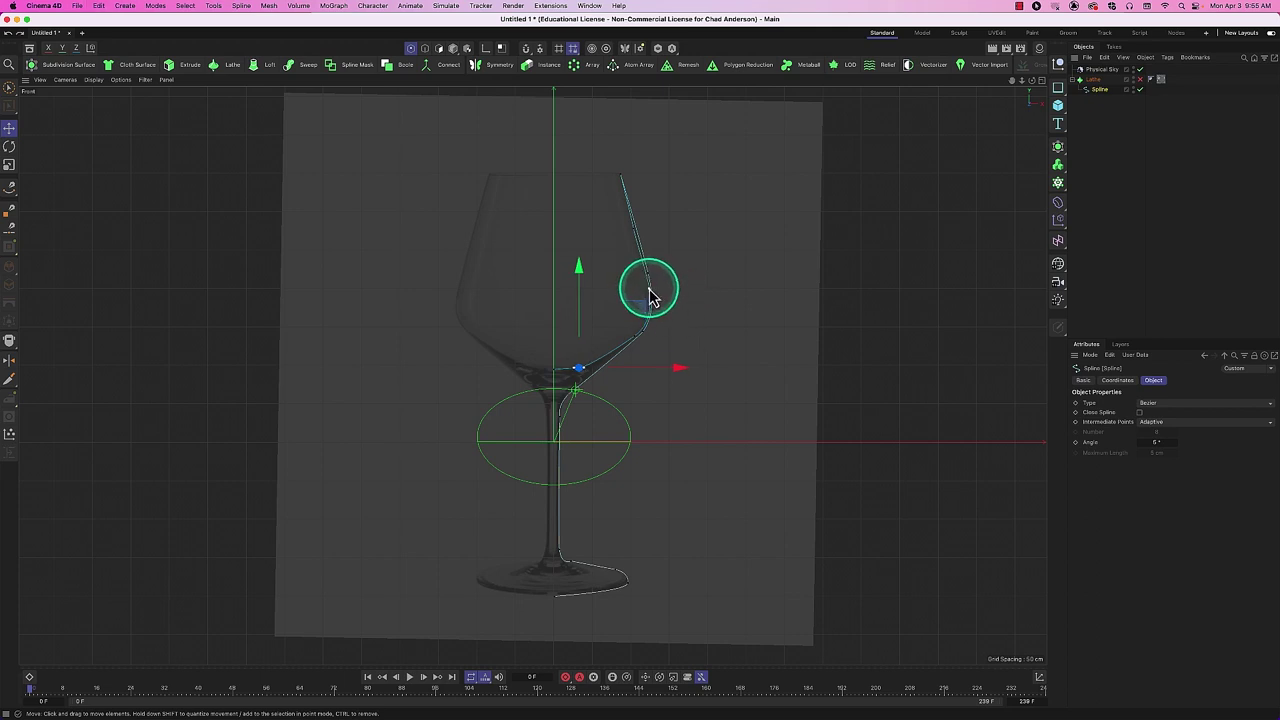
left_click_drag(649, 291, 645, 288)
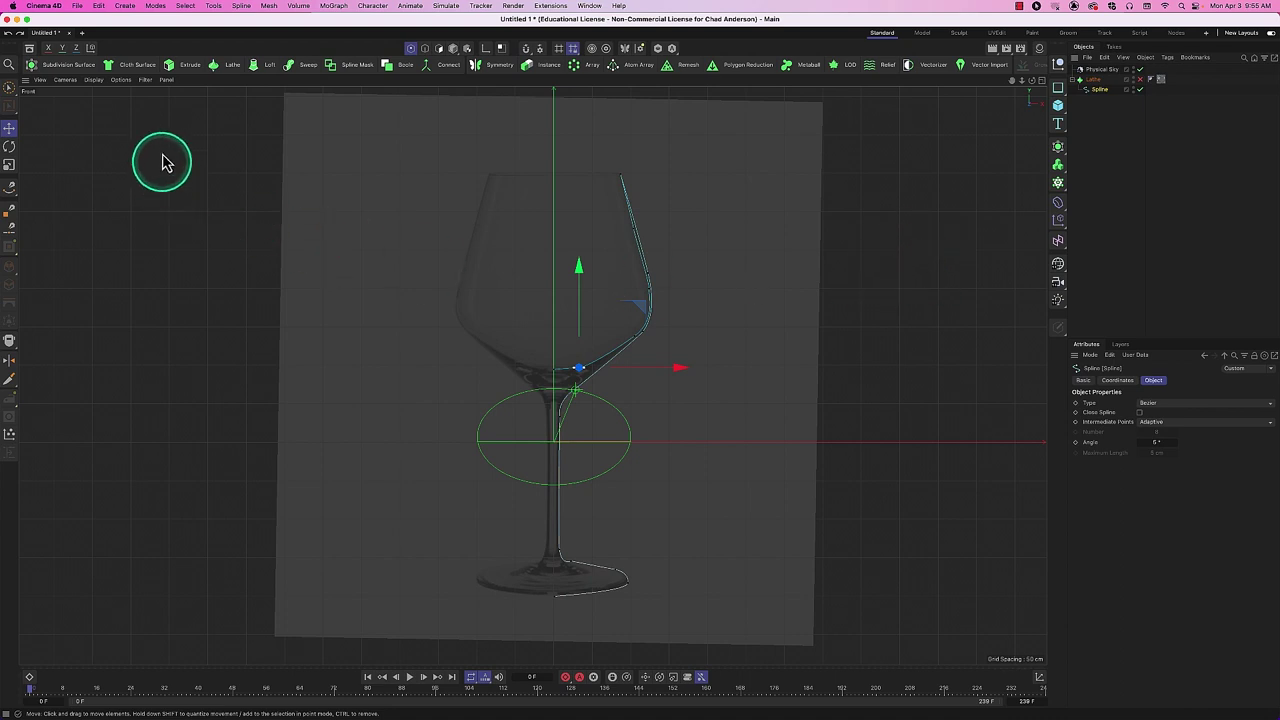
left_click_drag(160, 160, 163, 160)
Try to move the spline's rim point inward at the top of the bowl.
left_click_drag(621, 180, 581, 179)
key("super+z")
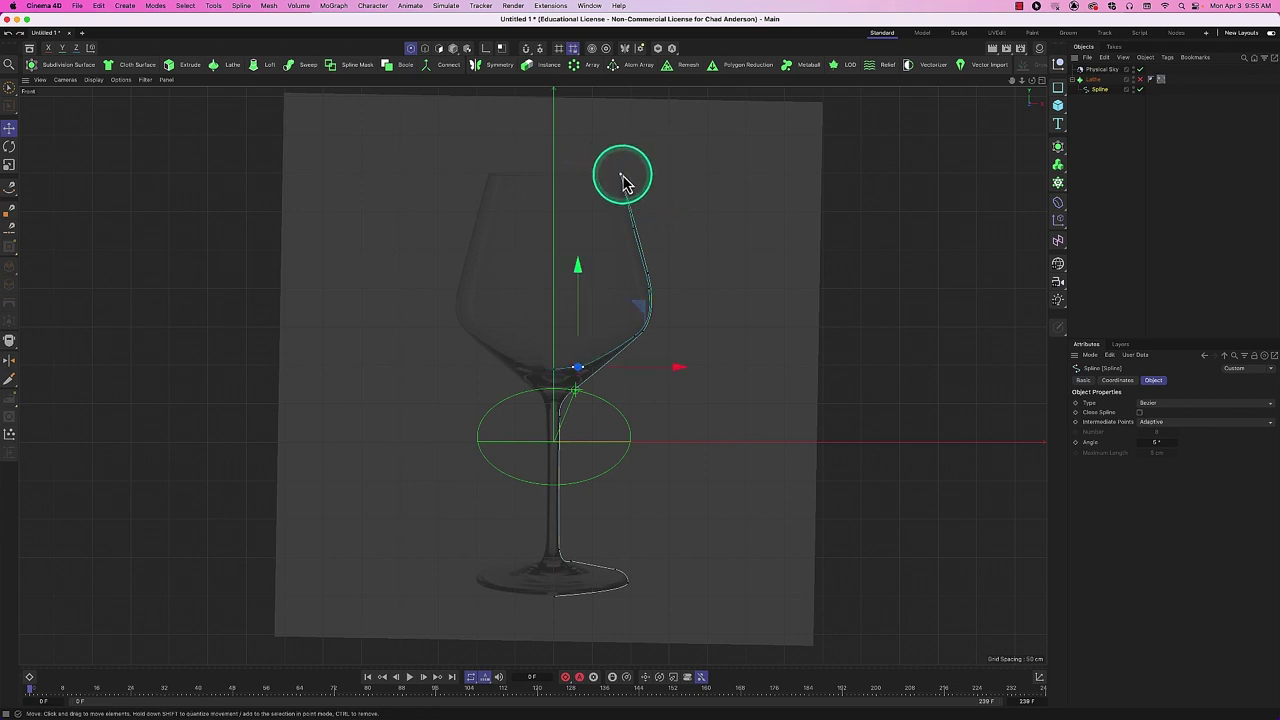
left_click(621, 176)
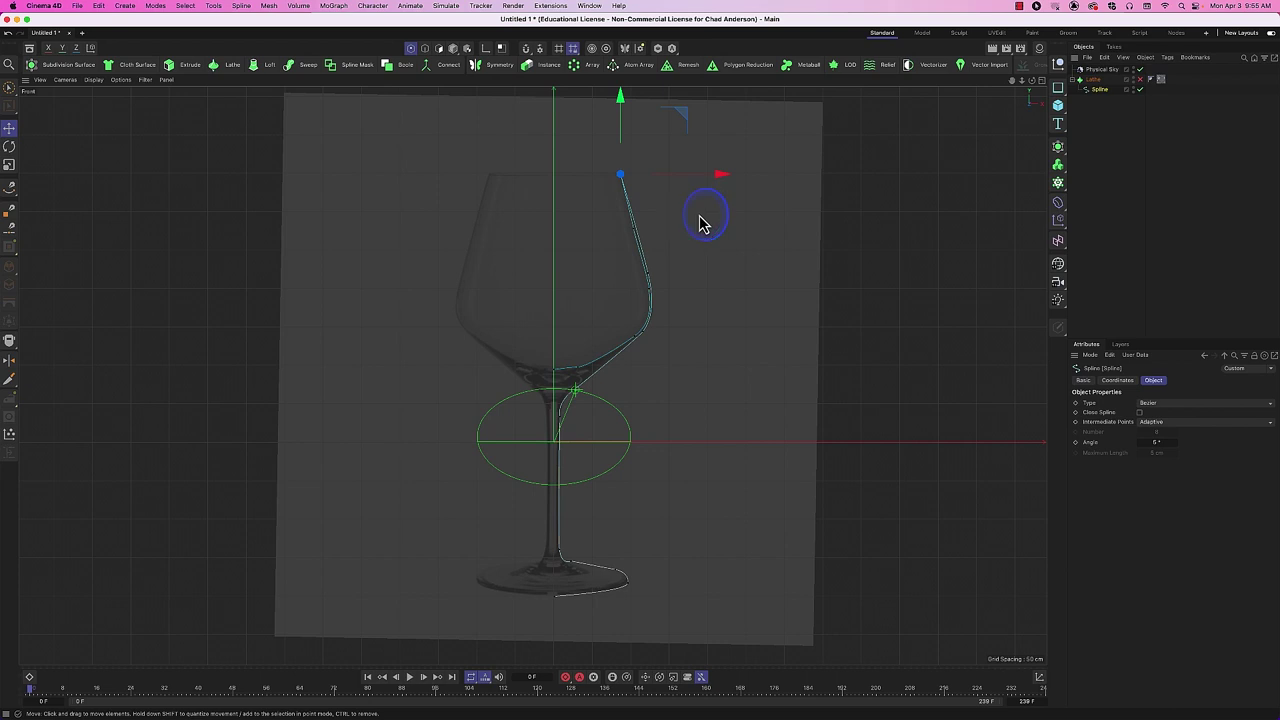
left_click_drag(699, 215, 698, 214)
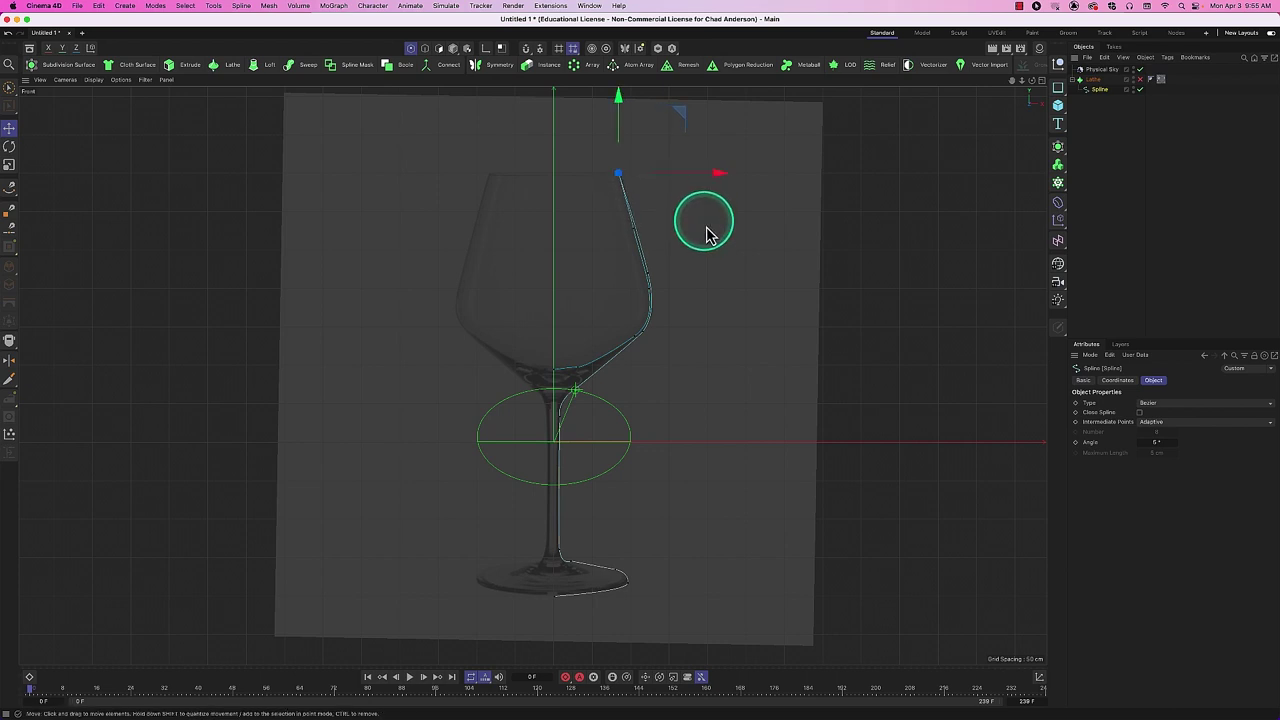
key("super+z")
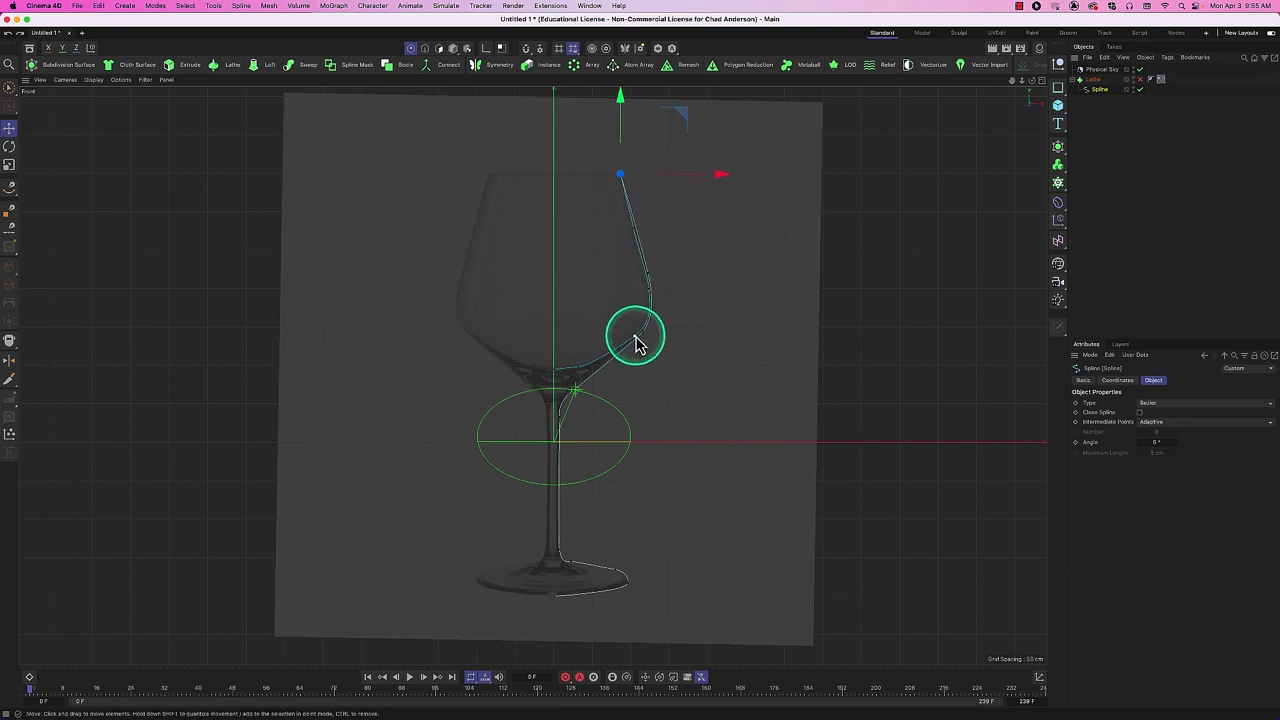
Shift the inner wall's lower bend point inward, and move the point at the bowl's widest part inward and up to even out the wall thickness.
left_click(637, 340)
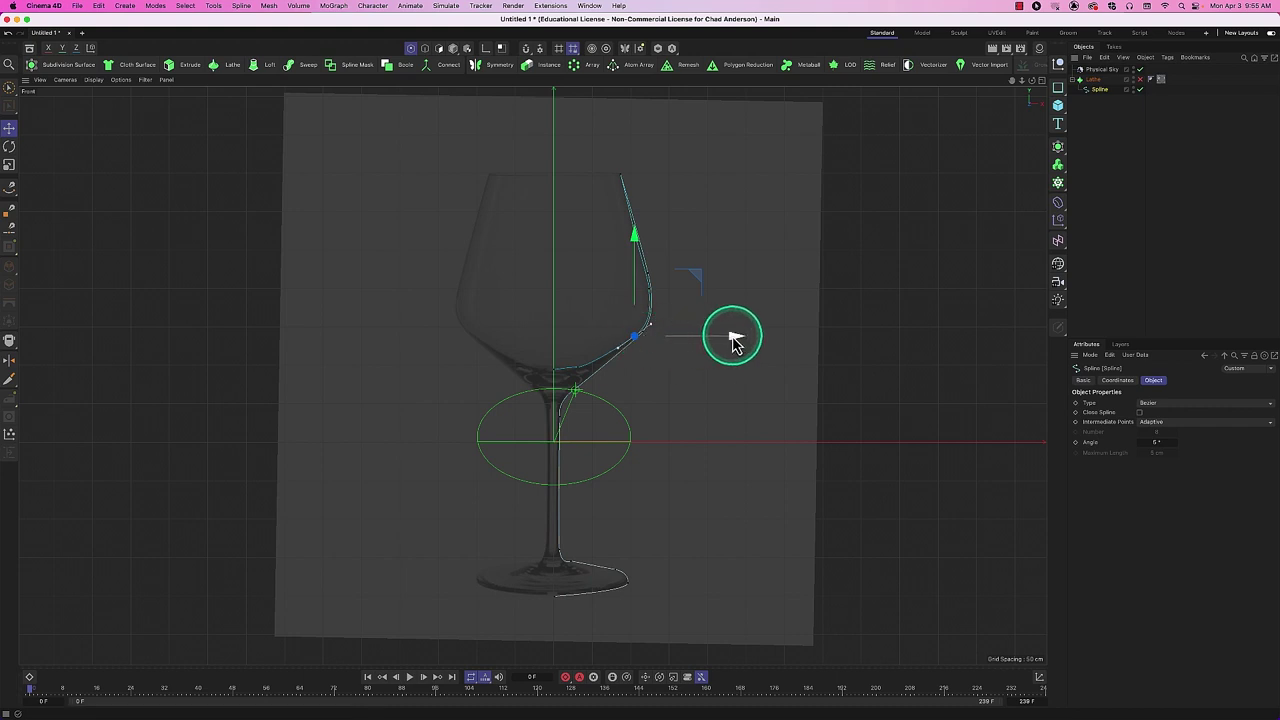
left_click_drag(733, 341, 663, 308)
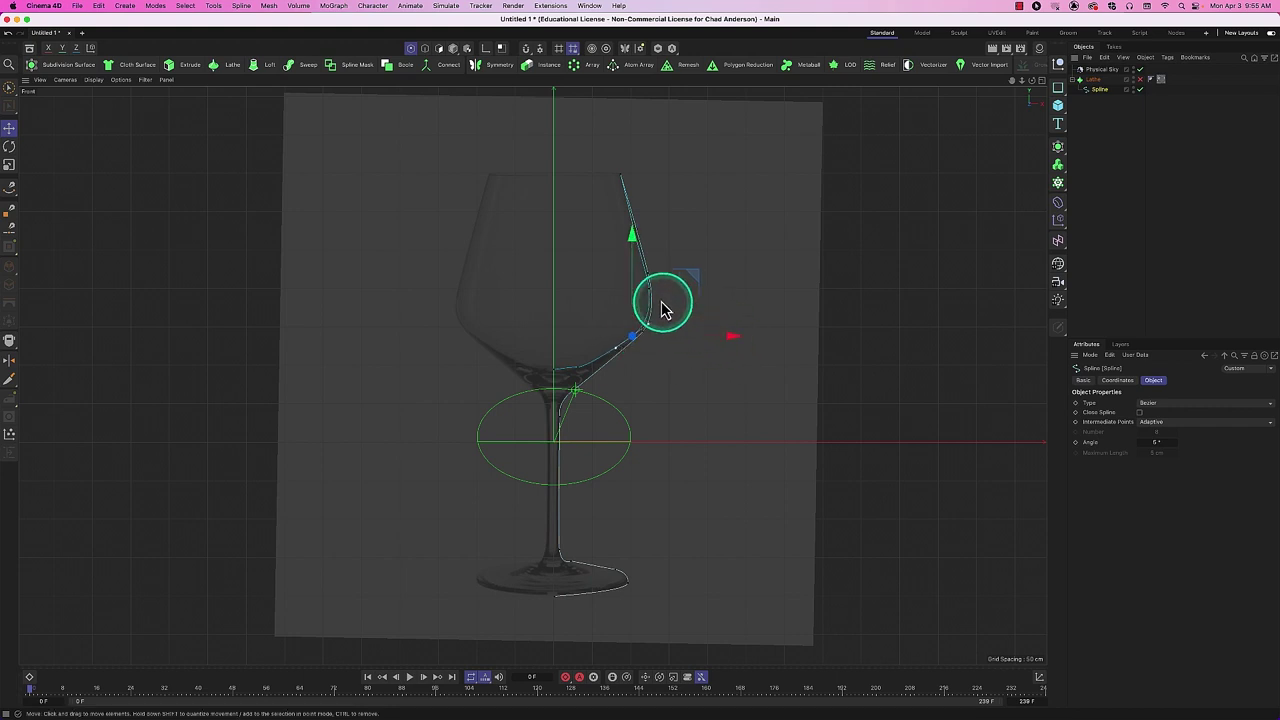
left_click(650, 294)
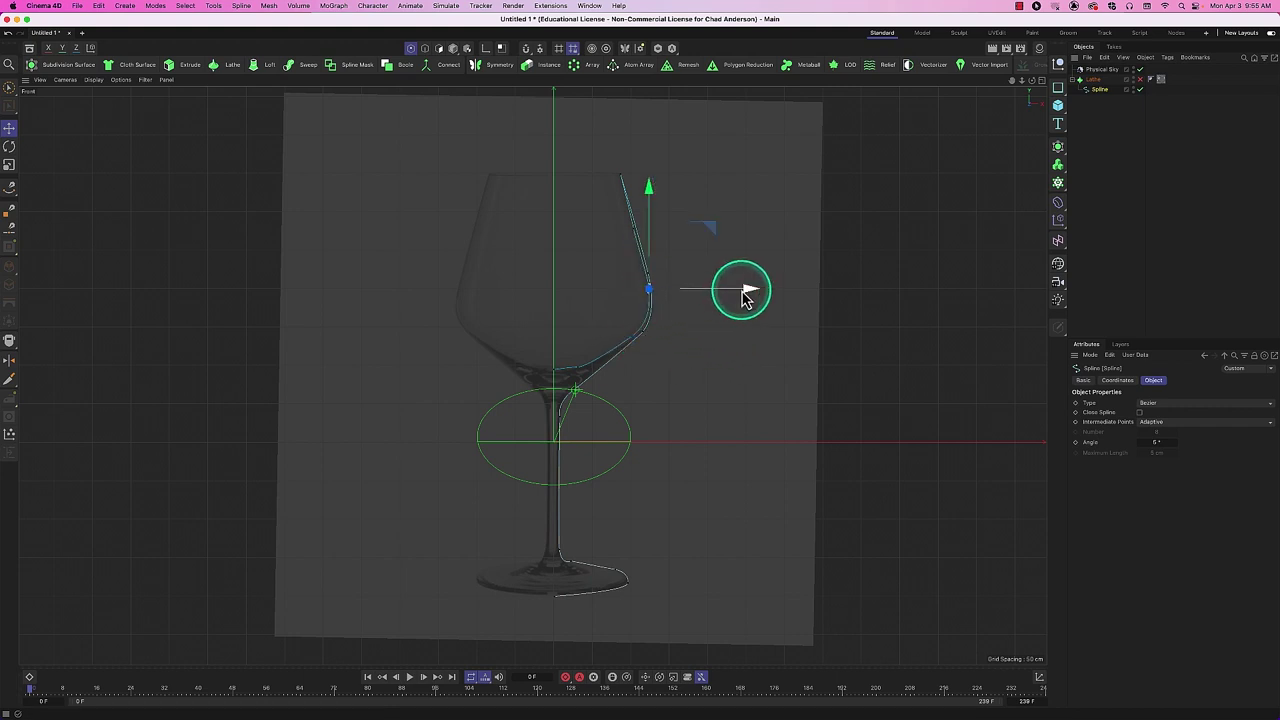
left_click_drag(743, 293, 648, 188)
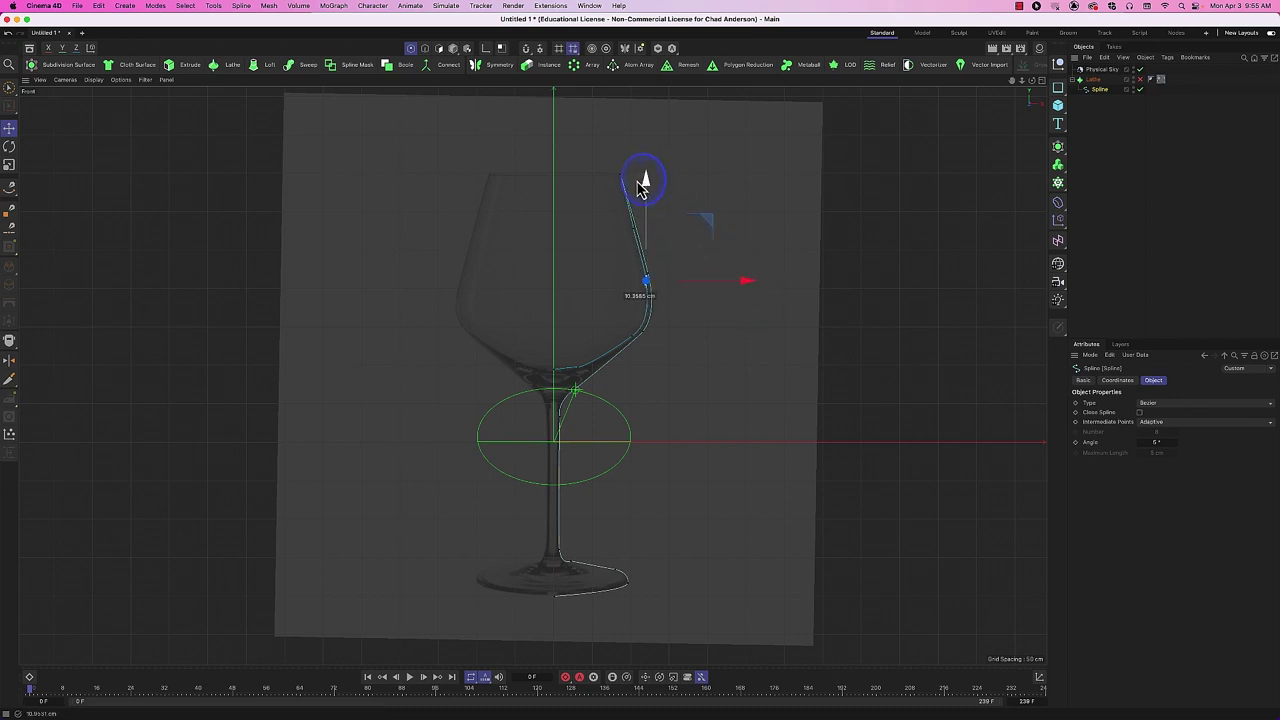
left_click_drag(728, 280, 743, 283)
left_click_drag(645, 187, 642, 185)
Move the inner wall's lower bend point slightly up and outward to follow the bowl's outer curve.
left_click(636, 337)
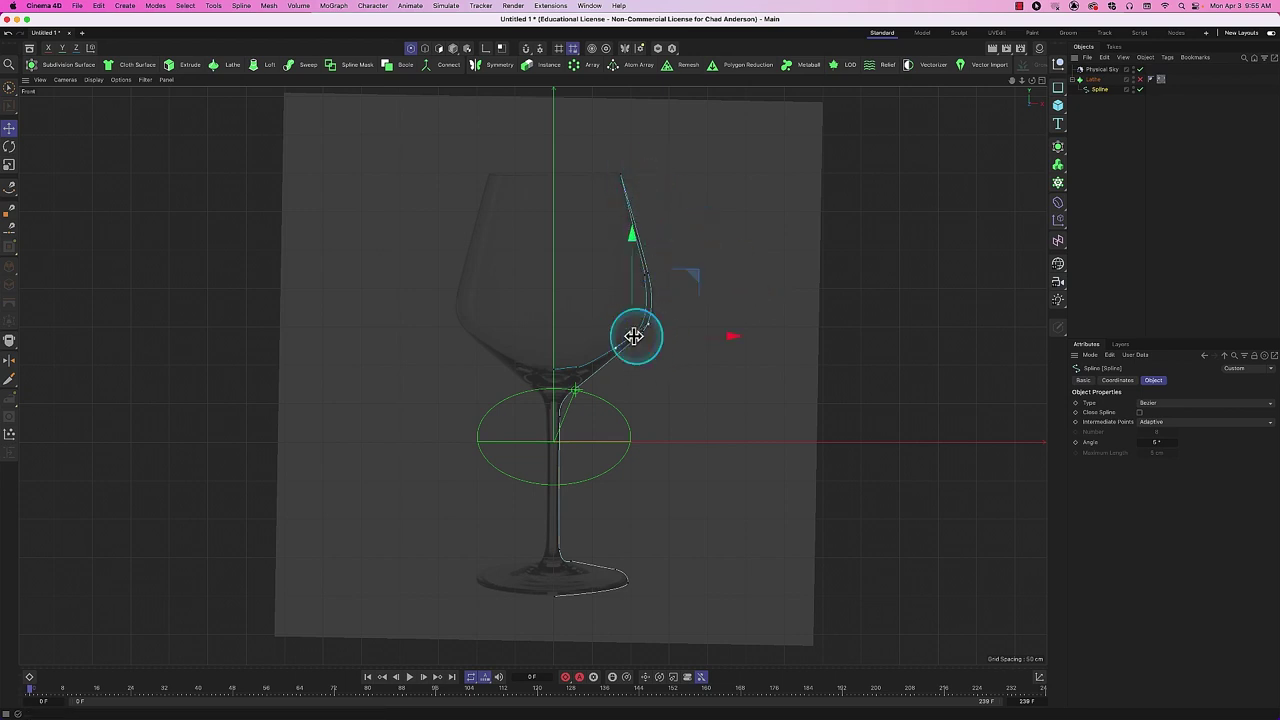
left_click(731, 342)
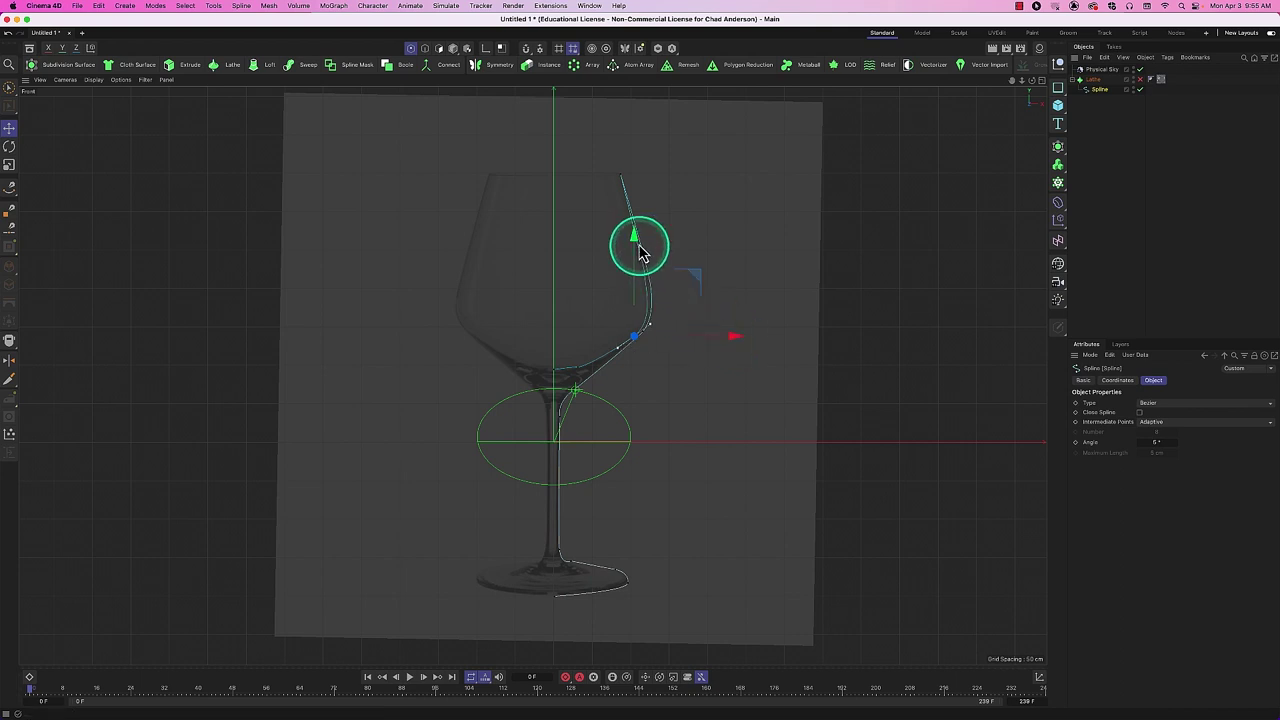
left_click_drag(639, 242, 638, 240)
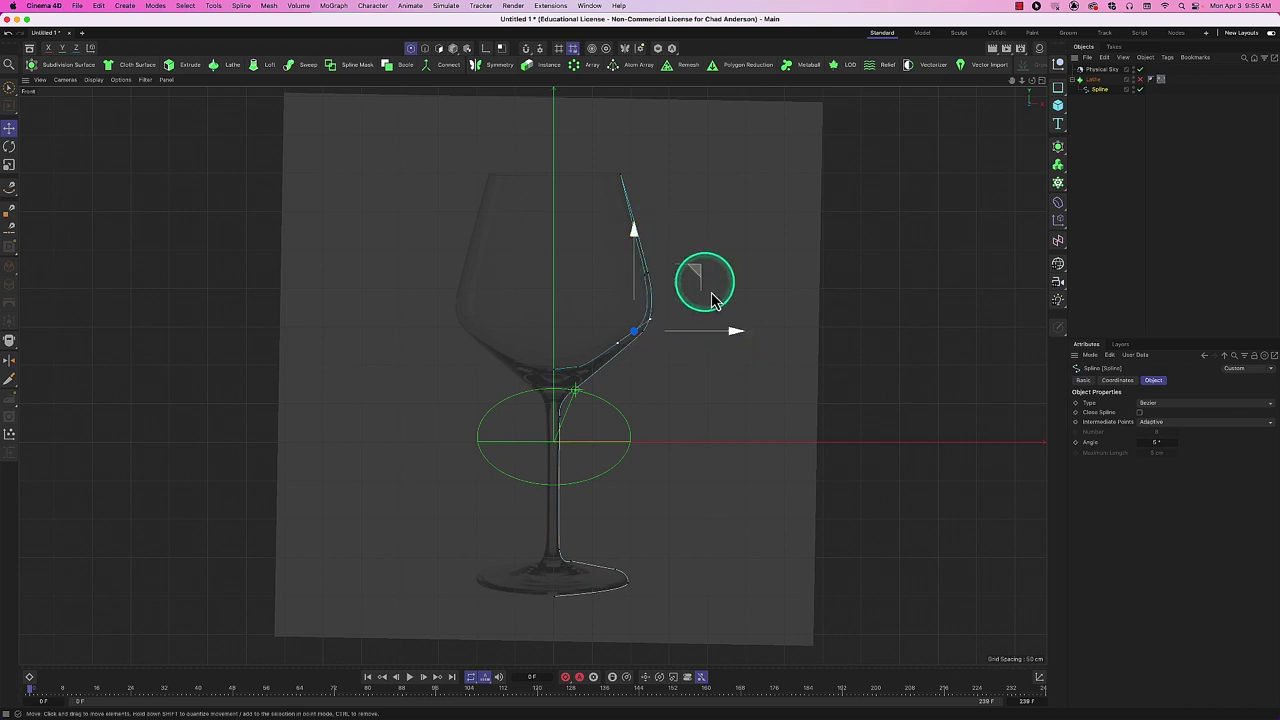
left_click_drag(734, 332, 737, 337)
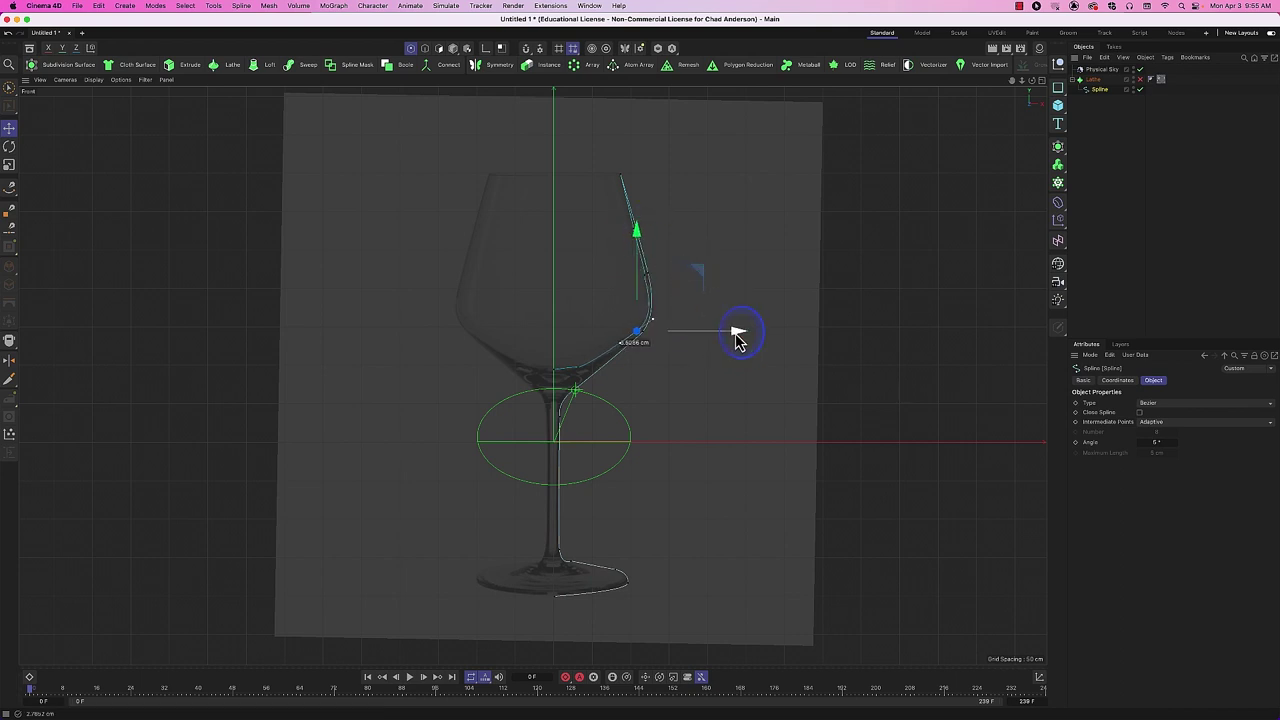
Apply Soft Interpolation to the inner point at the bottom of the bowl and round its curve.
left_click_drag(636, 331, 596, 378)
right_click(654, 400)
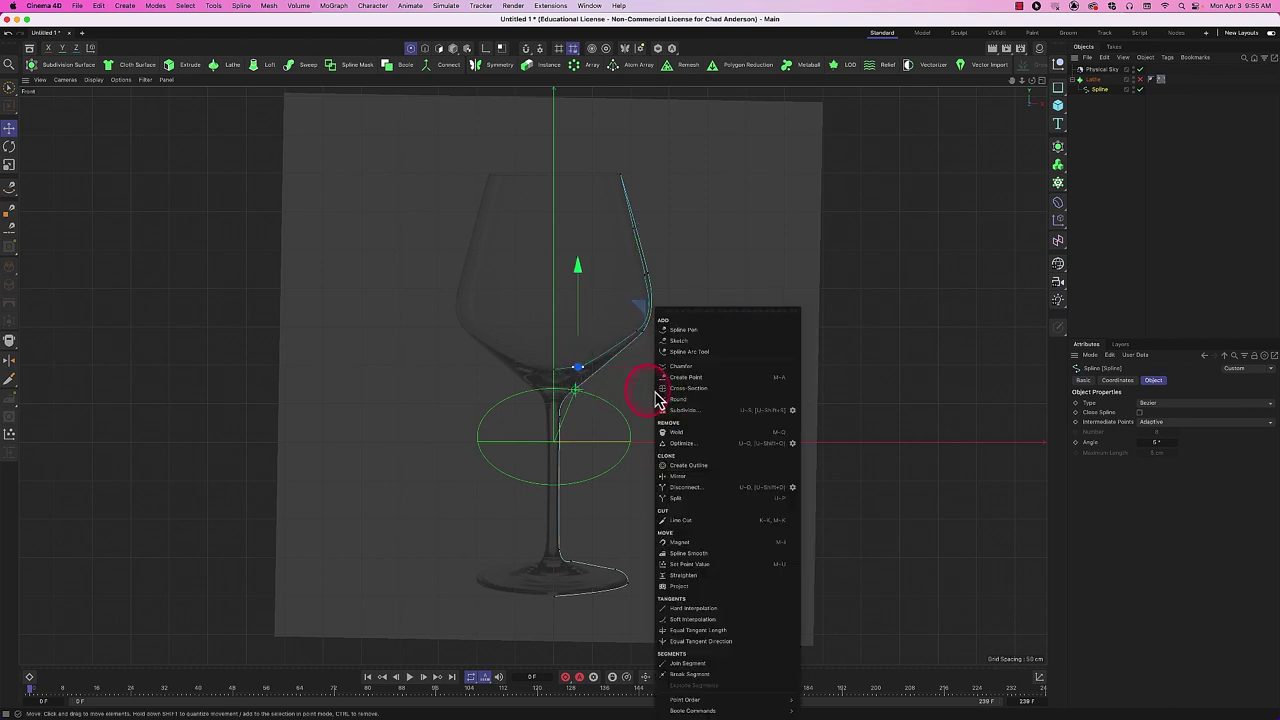
left_click(729, 620)
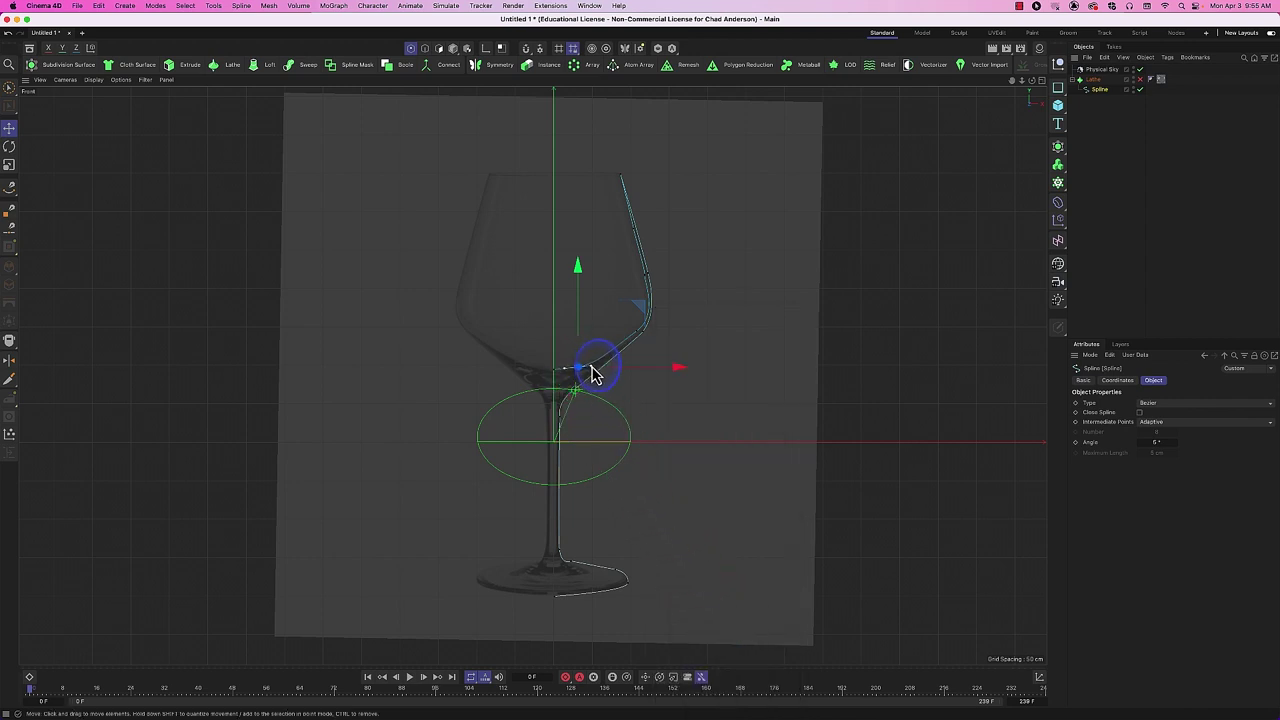
left_click(635, 331)
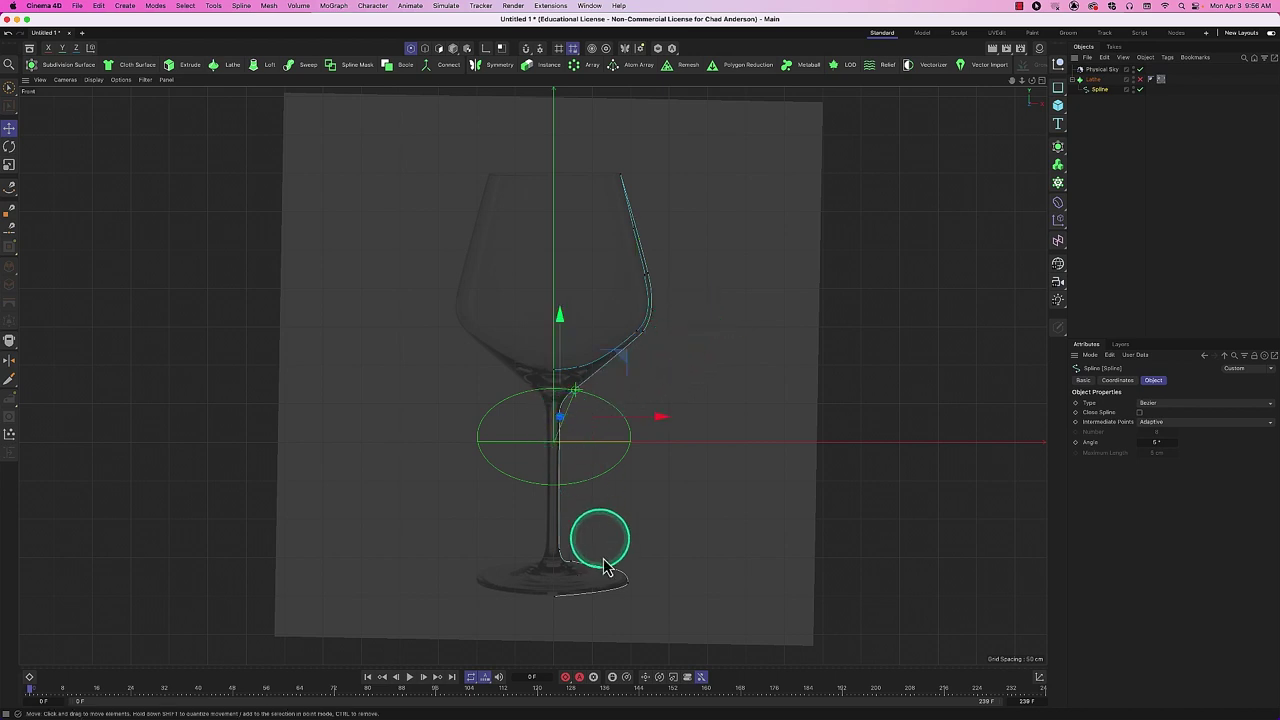
Inspect the tangents of the spline points where the stem meets the foot and the bowl.
left_click(569, 564)
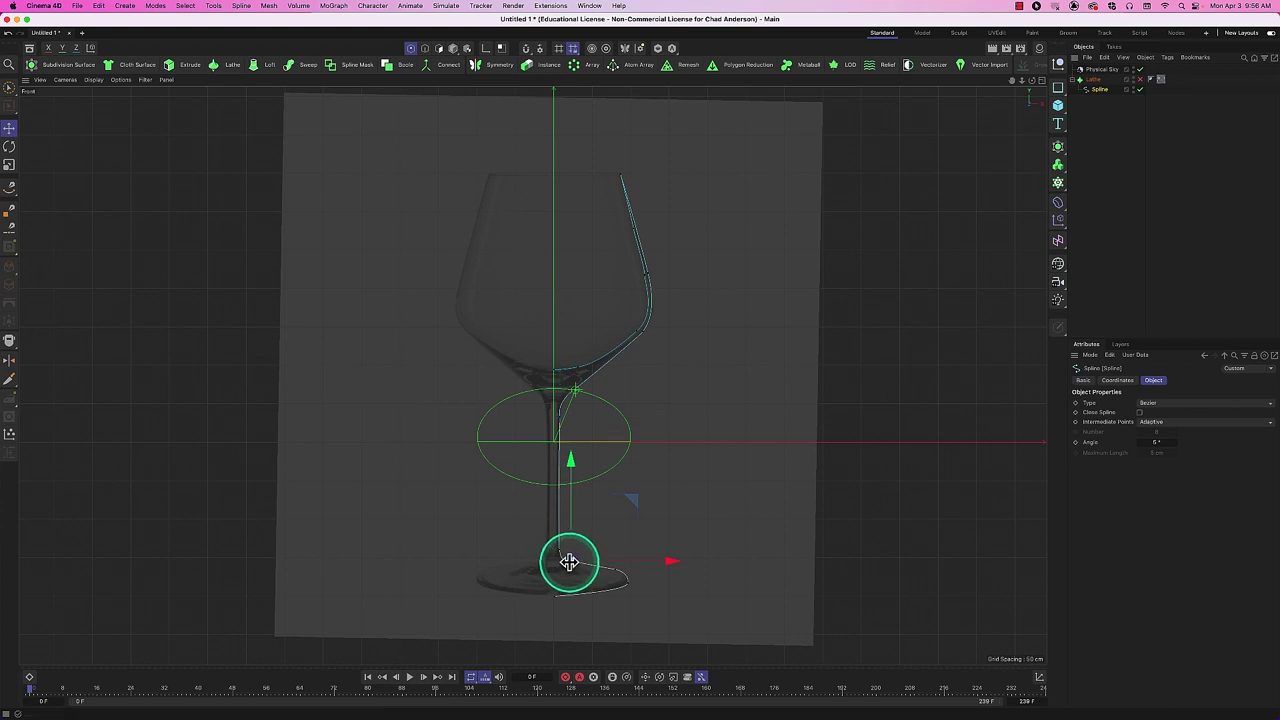
left_click(560, 551)
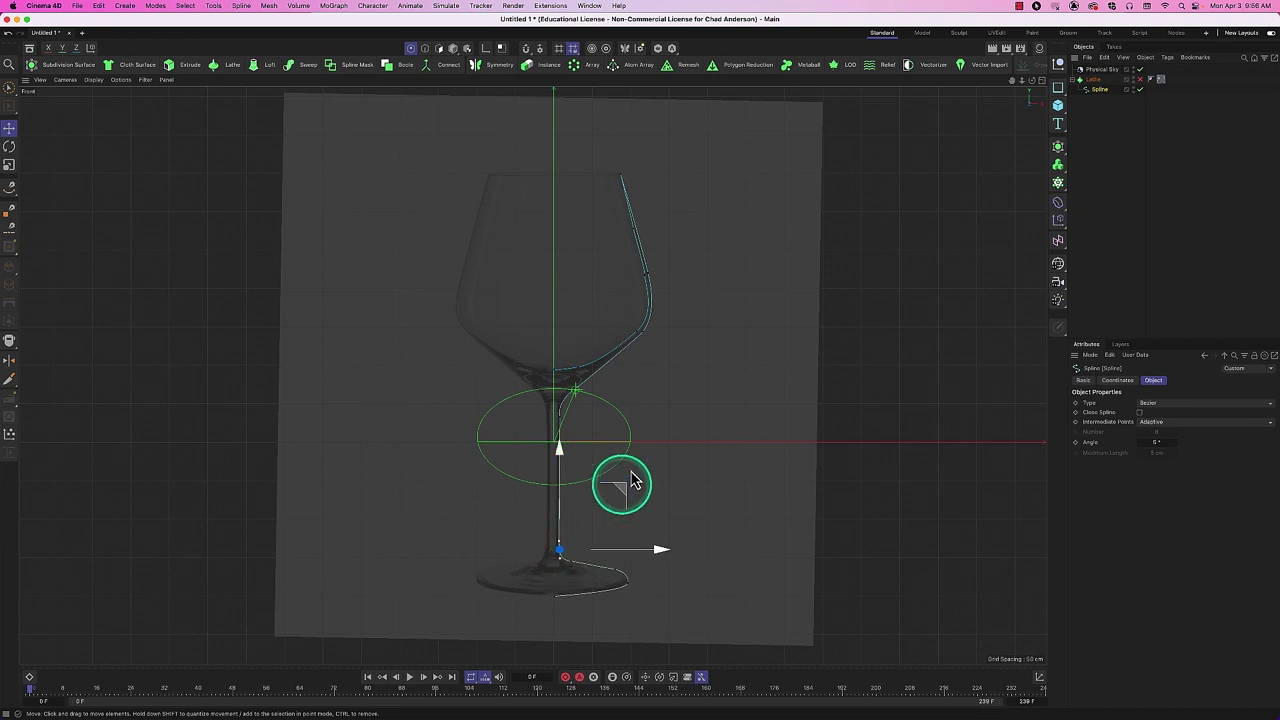
left_click(563, 402)
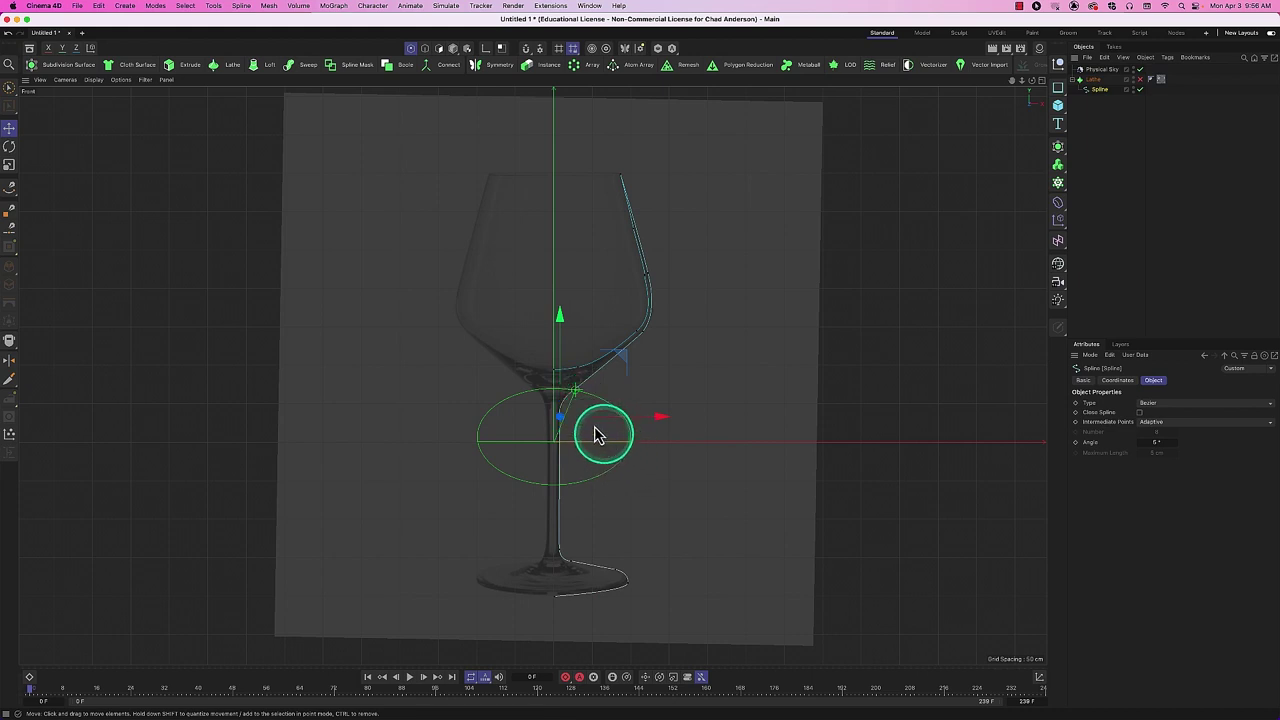
left_click(573, 391)
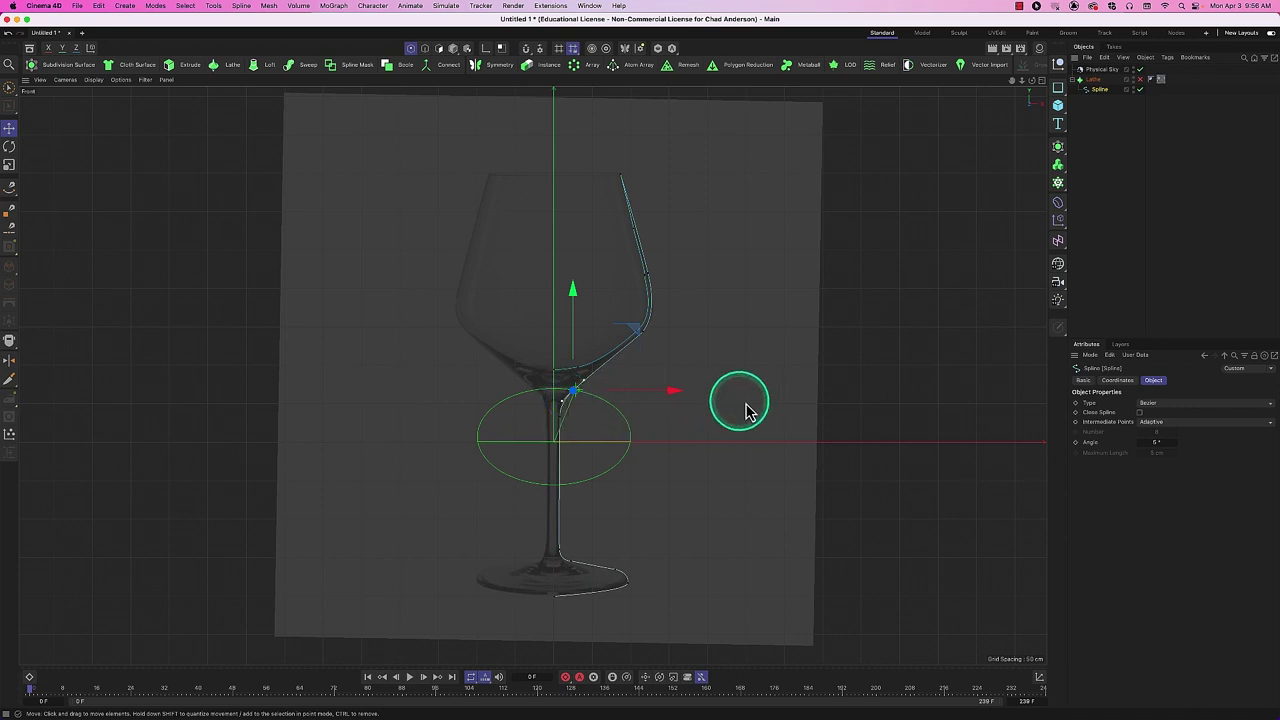
Re-enable the Lathe generator and display the Front view with Gouraud Shading.
left_click(1140, 79)
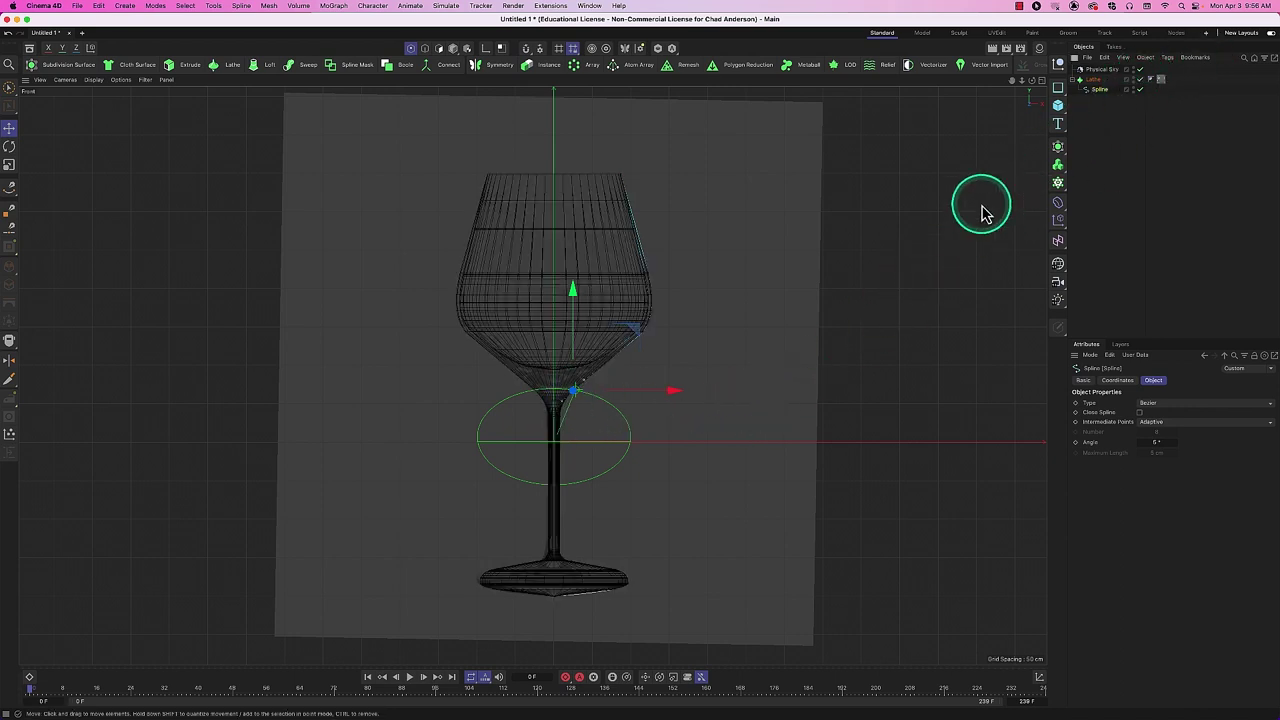
left_click(72, 82)
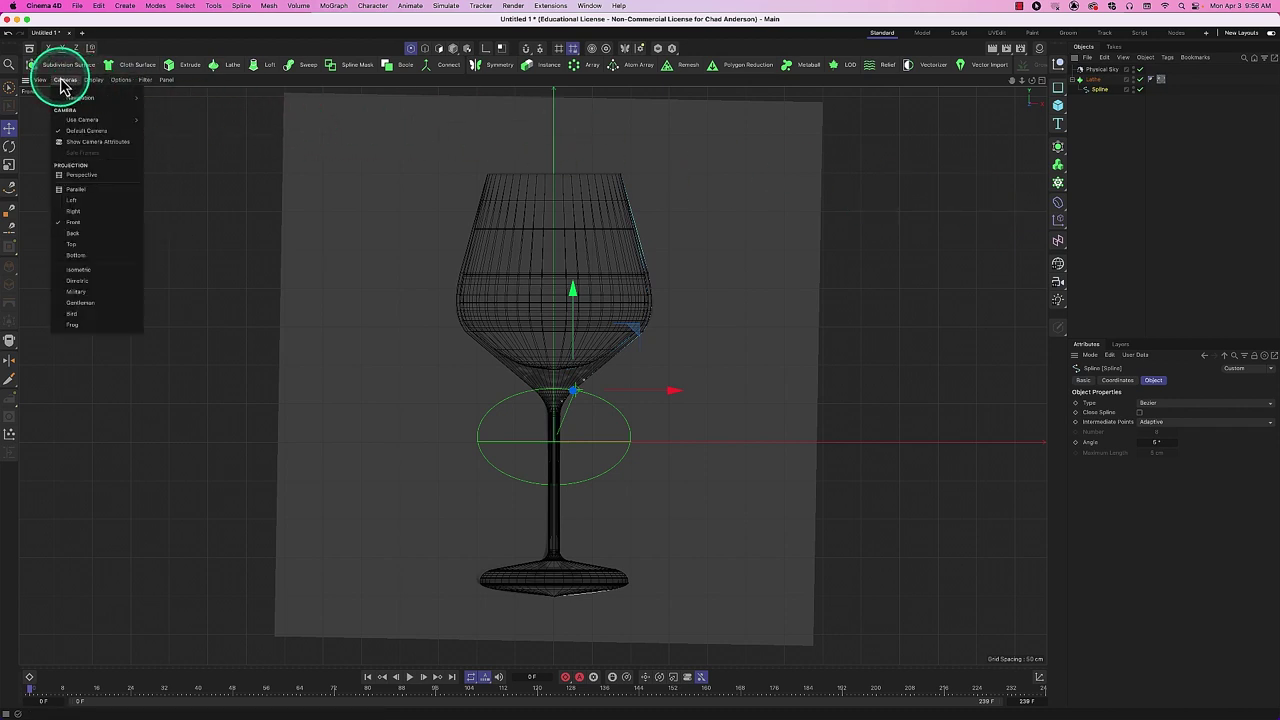
mouse_move(92, 80)
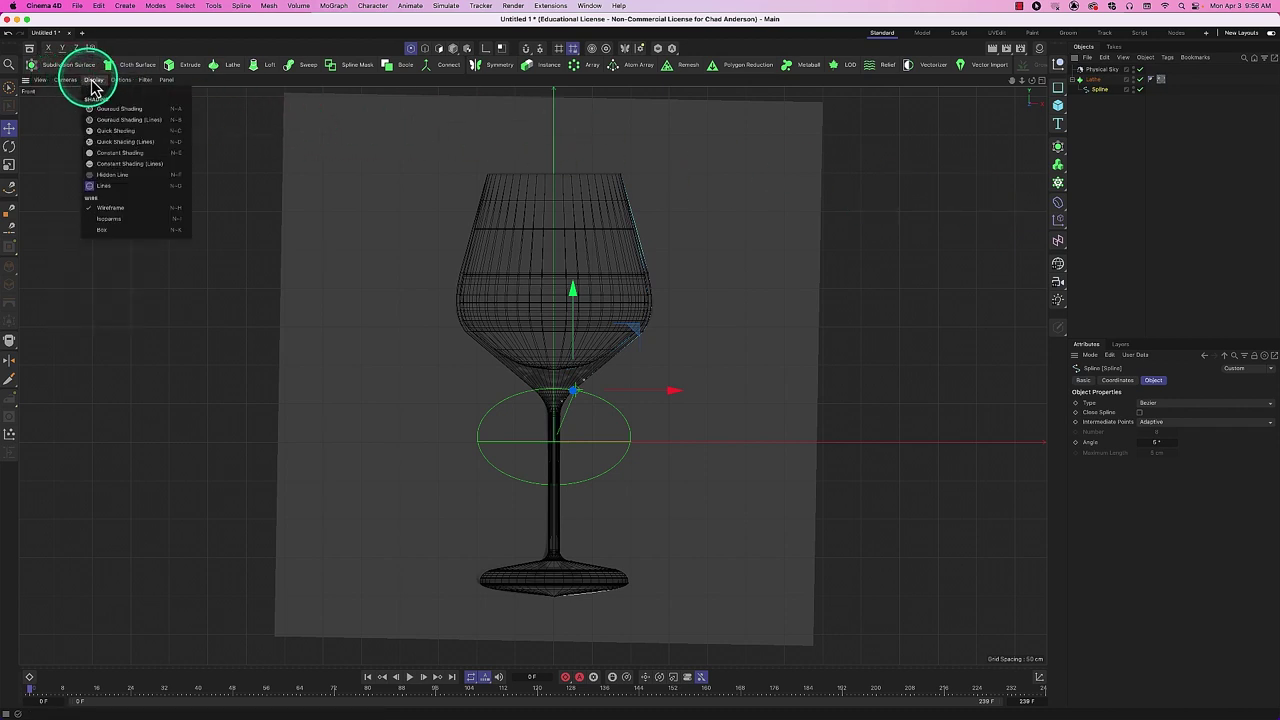
left_click(130, 115)
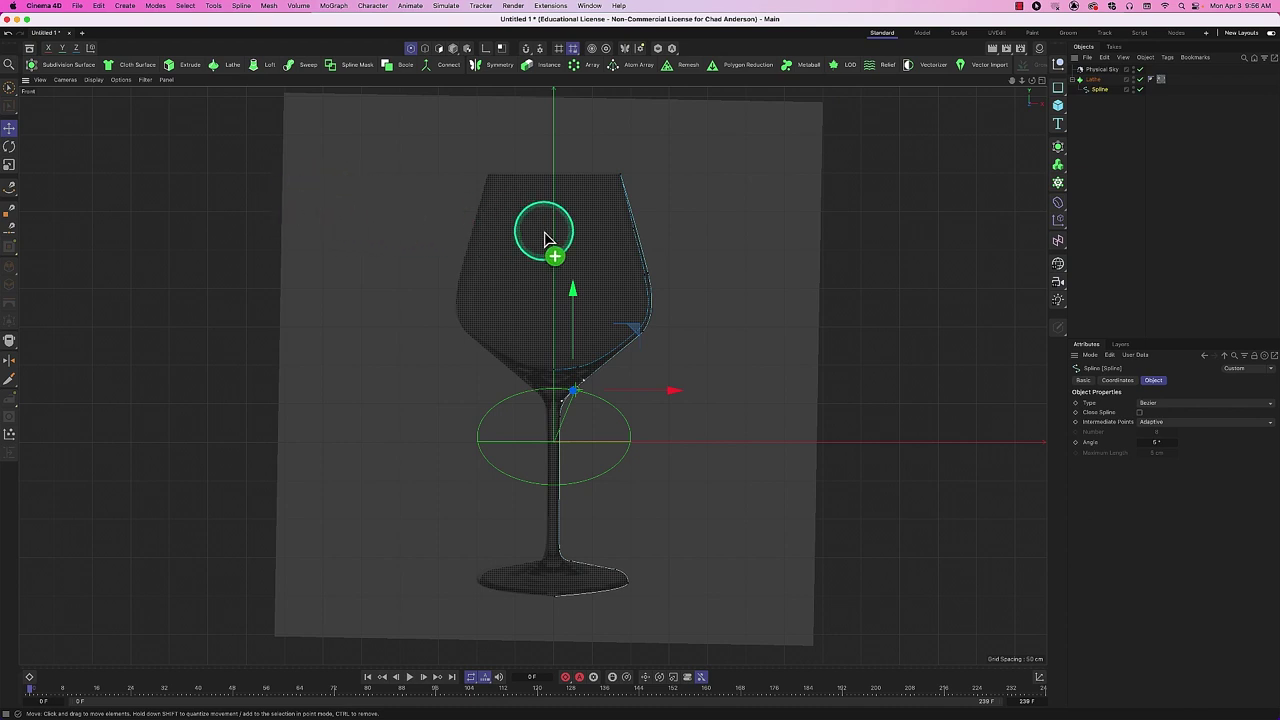
Render the refined glass in the Front view and return to the shaded display.
key("super+r")
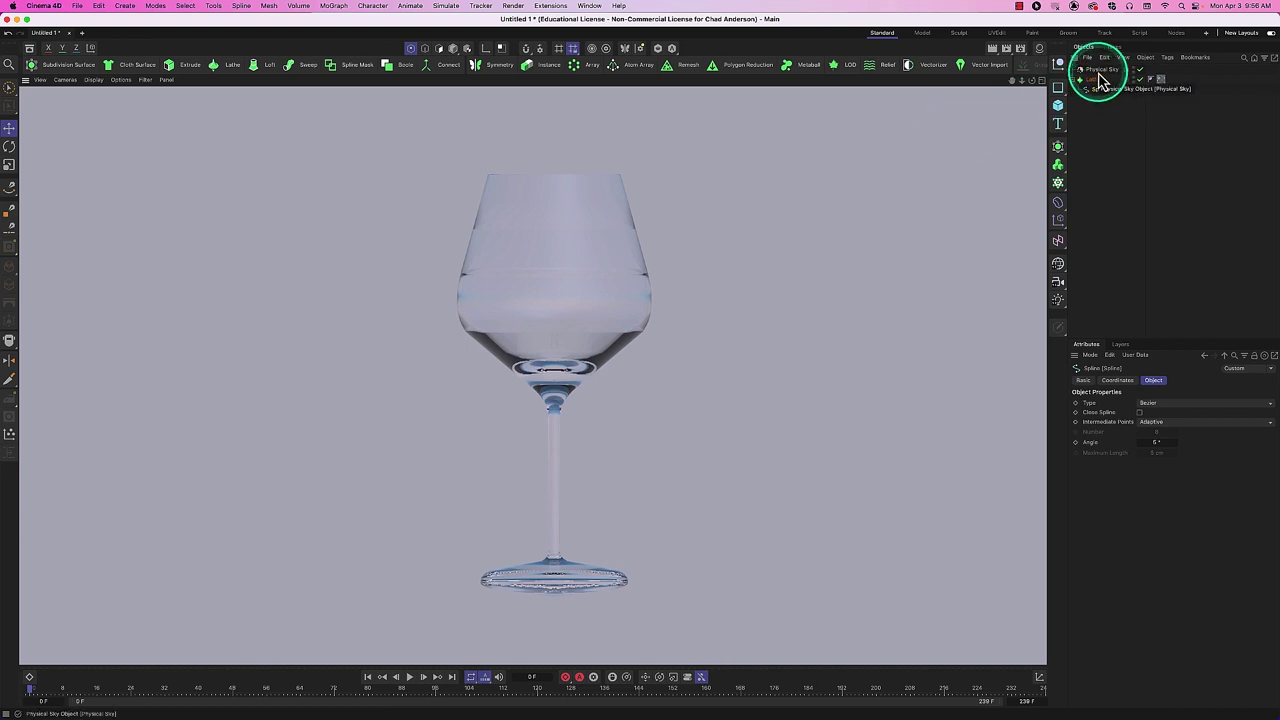
key("alt+r")
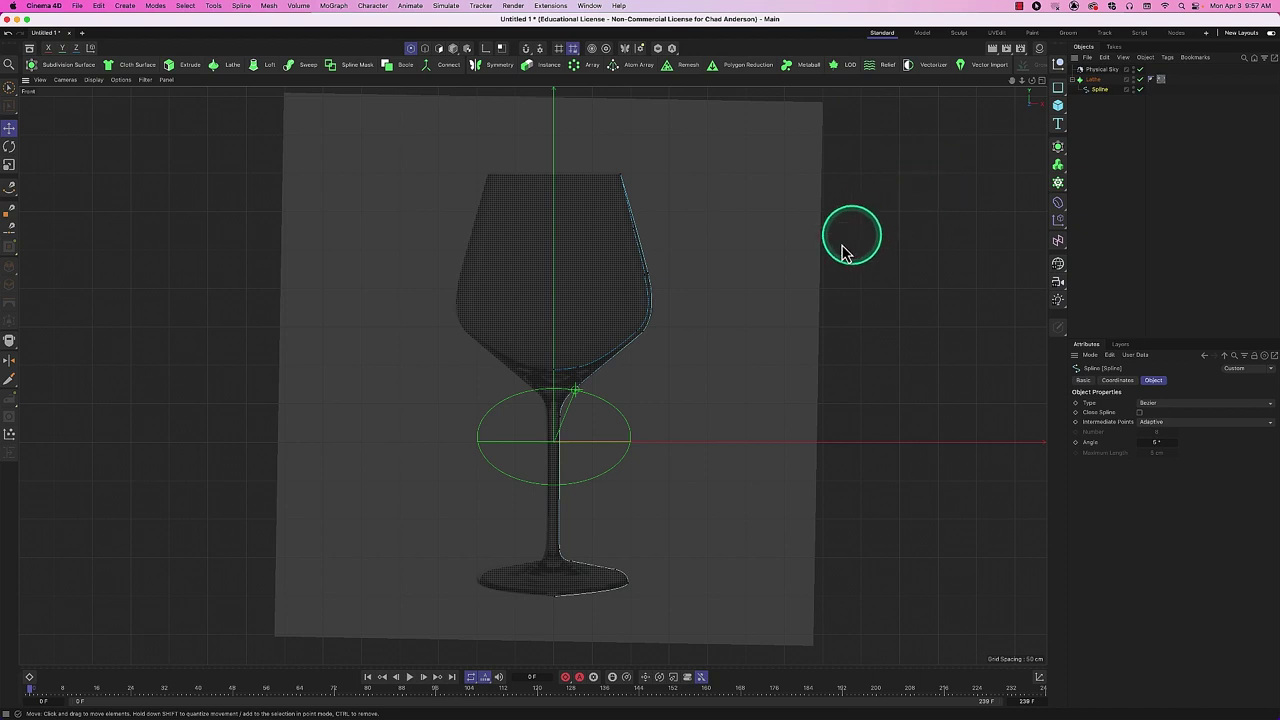
Rotate the tangents of the inner spline point on the upper bowl side slightly to follow the outer wall.
left_click(647, 276)
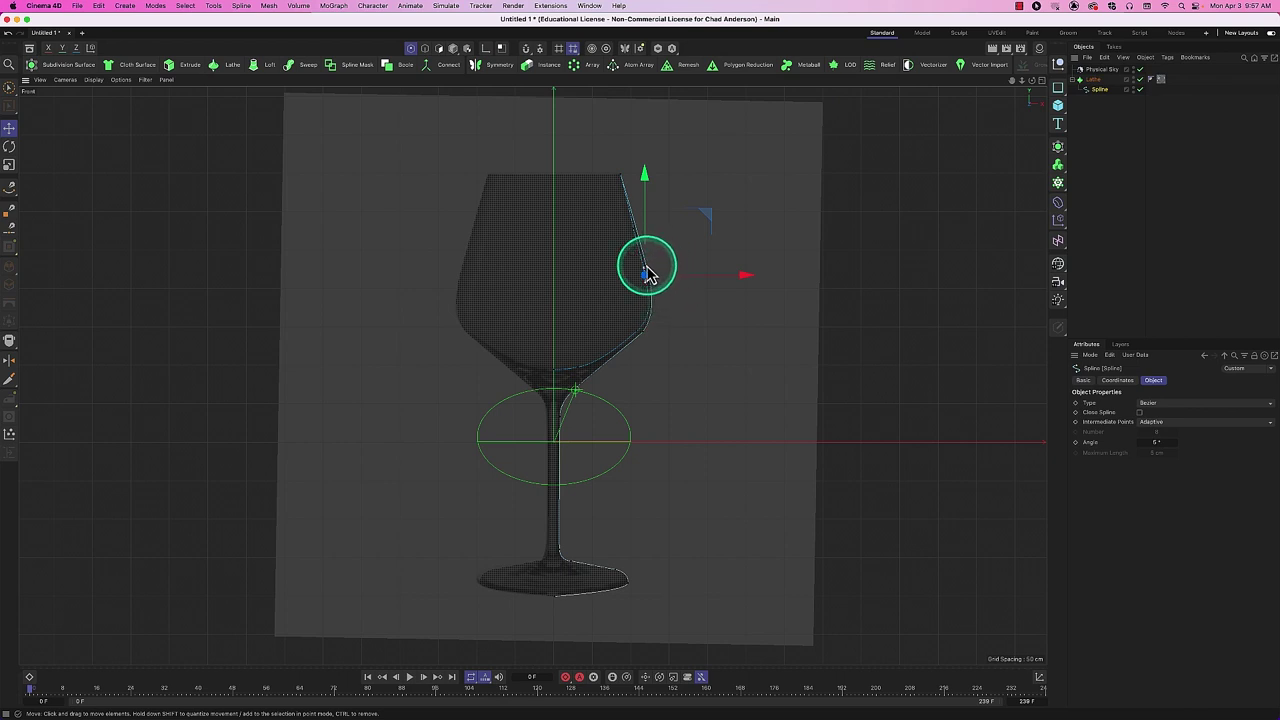
key("r")
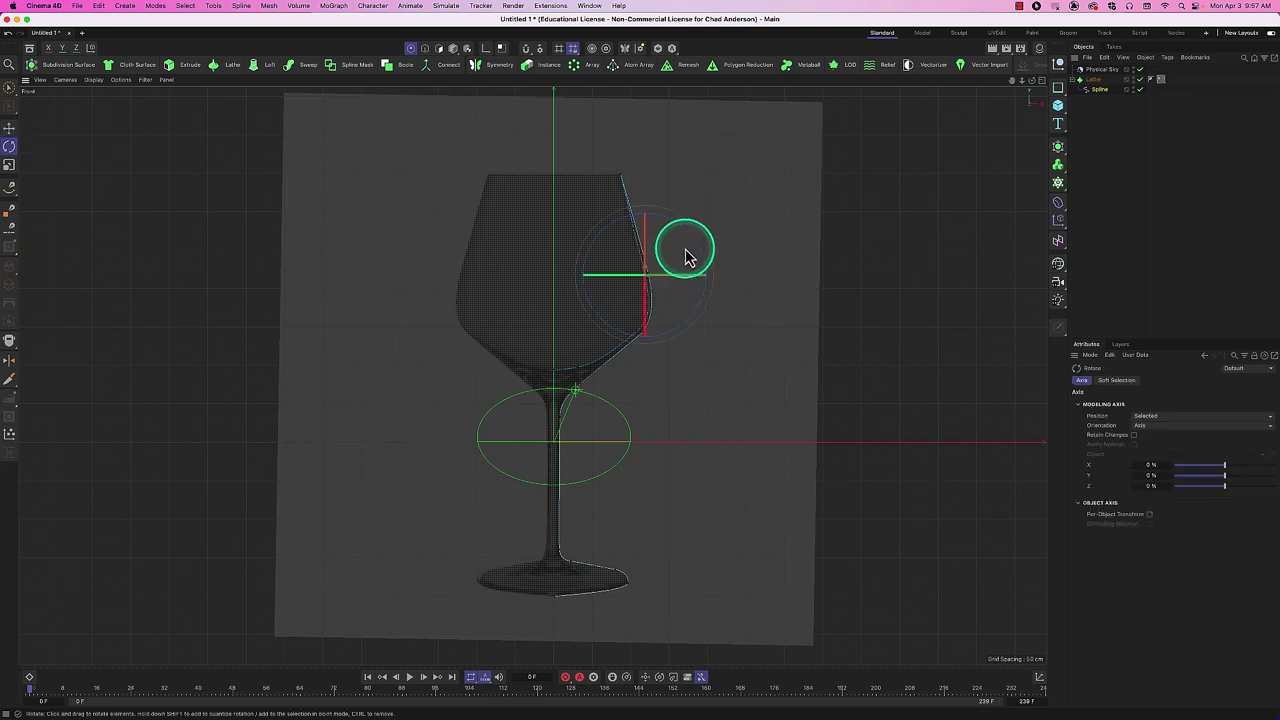
left_click(670, 283)
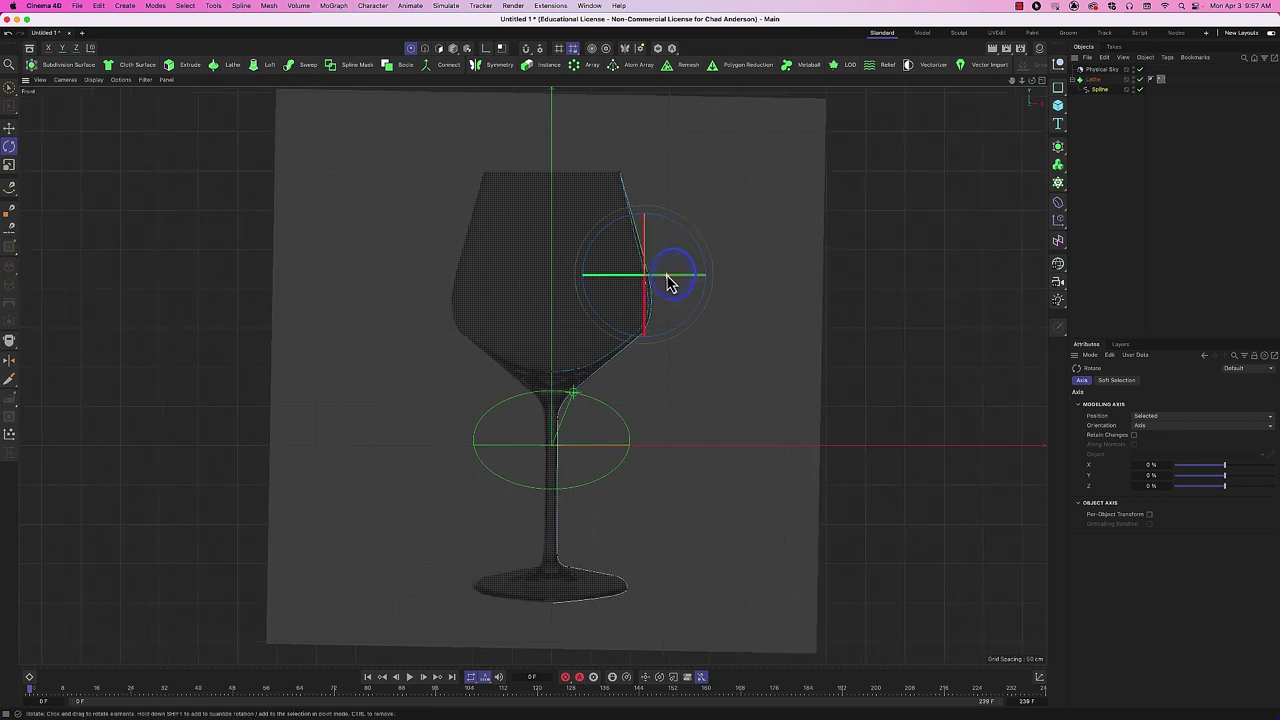
scroll(670, 283, "up", 10)
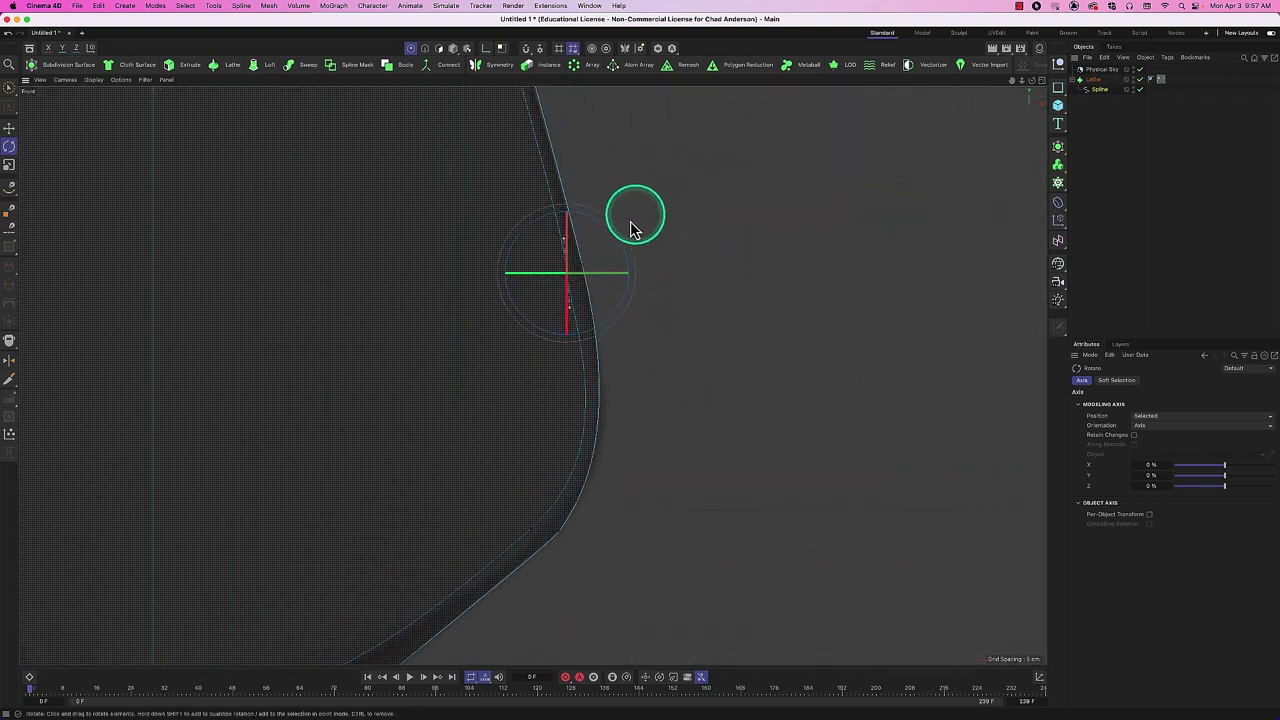
left_click_drag(621, 253, 621, 253)
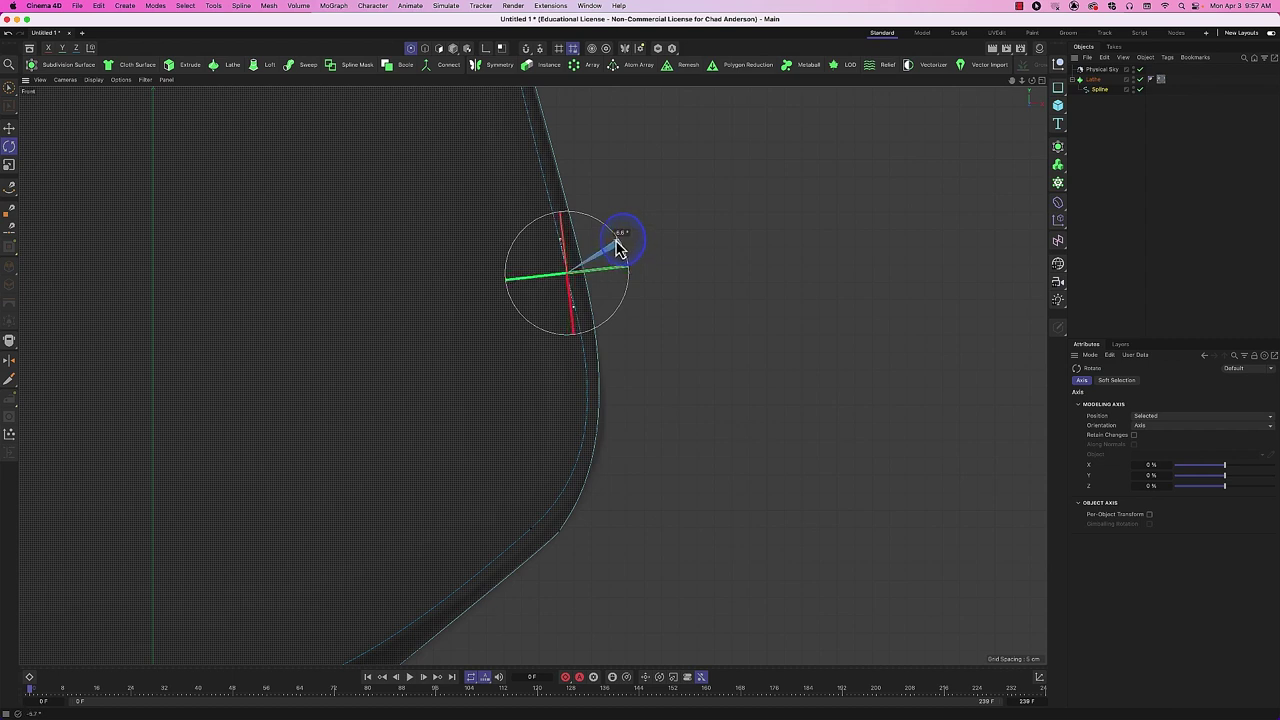
left_click_drag(618, 248, 670, 278)
Move the inner point on the upper bowl side slightly outward and upward to even out the wall thickness.
key("e")
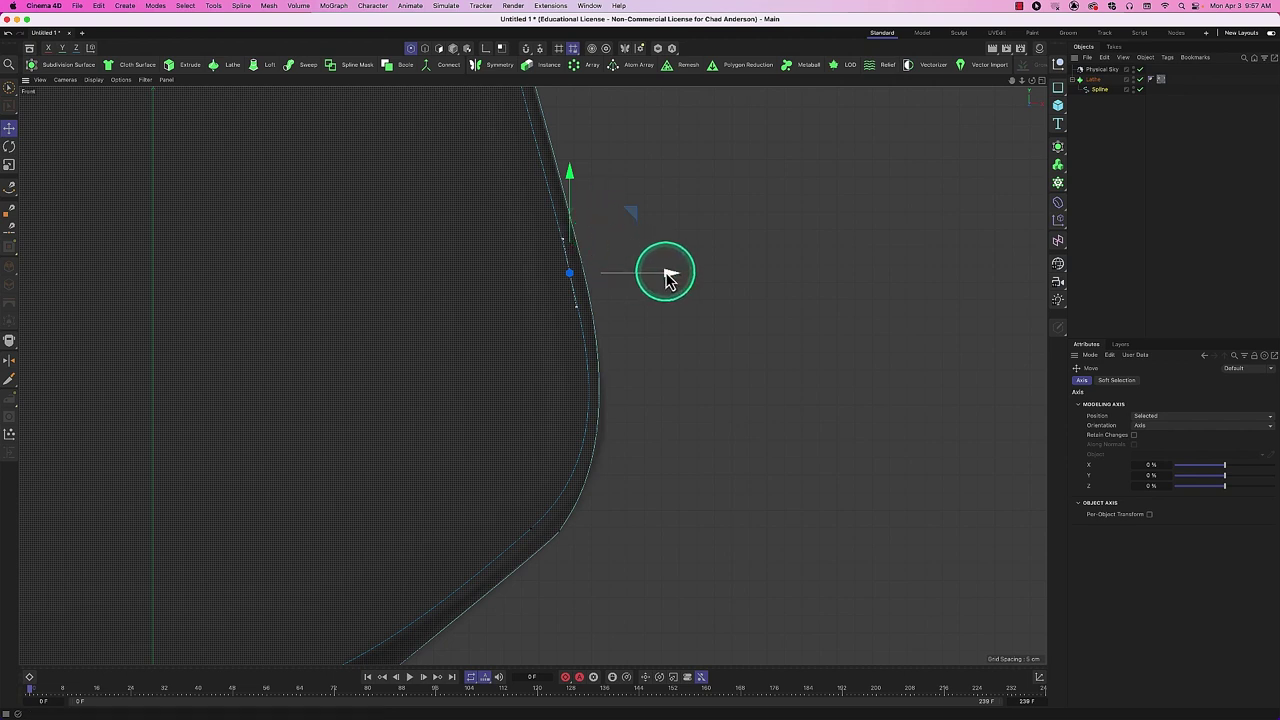
left_click_drag(666, 274, 671, 278)
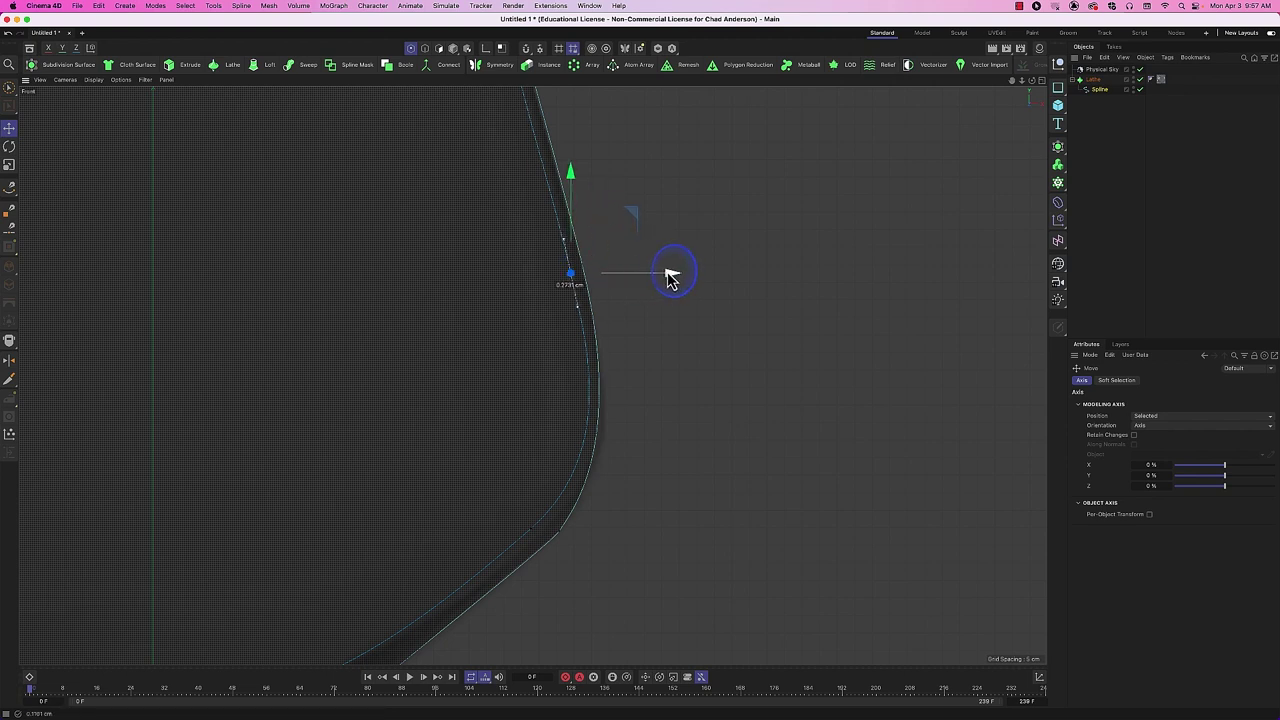
left_click_drag(670, 278, 670, 278)
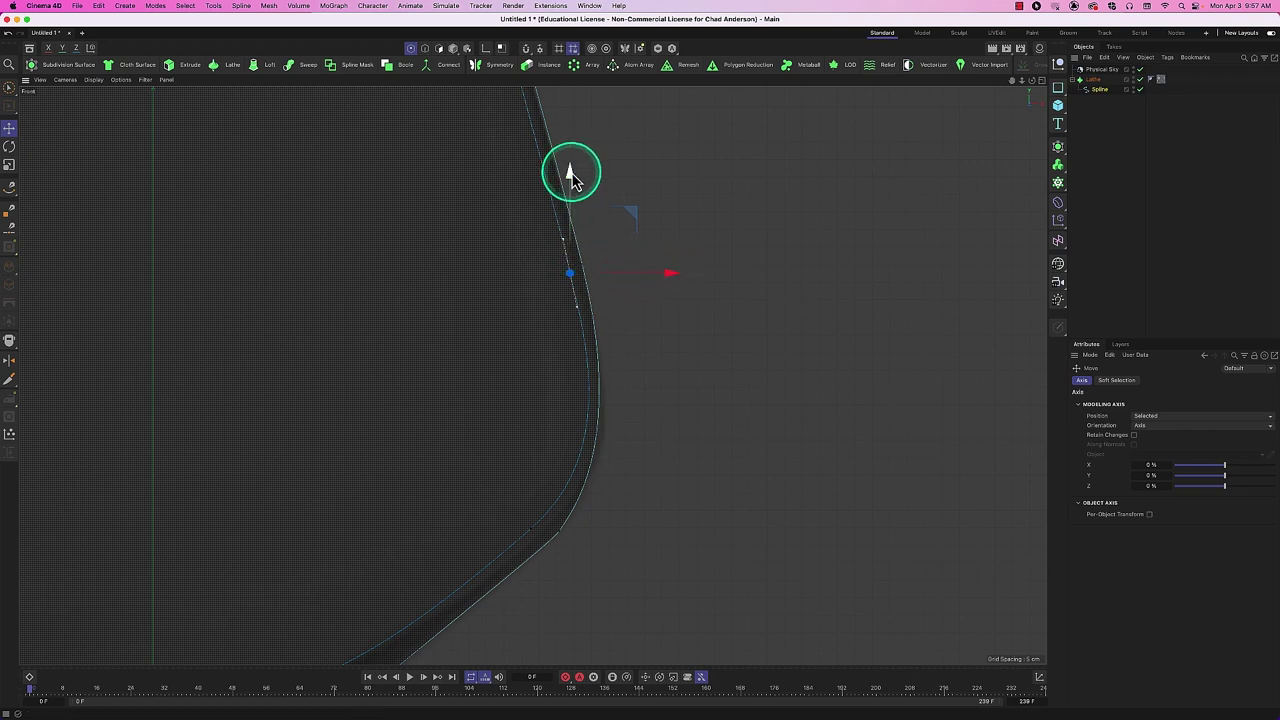
left_click_drag(575, 179, 571, 177)
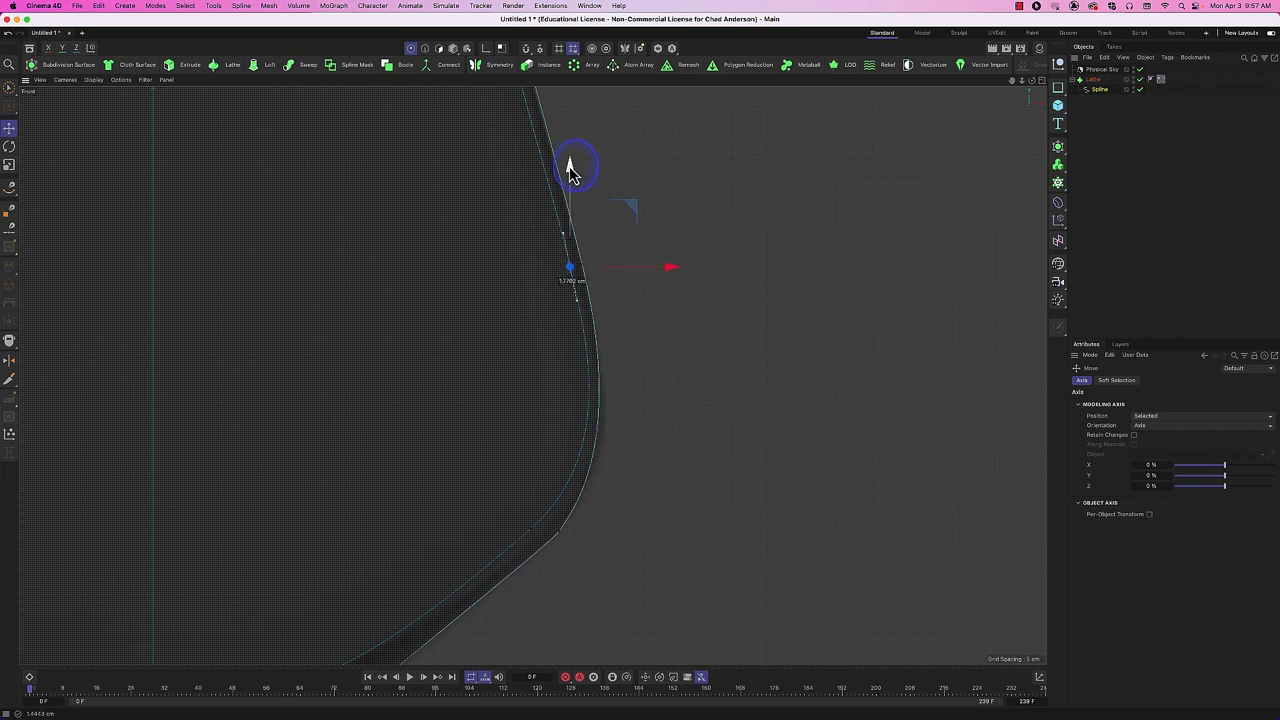
left_click_drag(570, 168, 570, 168)
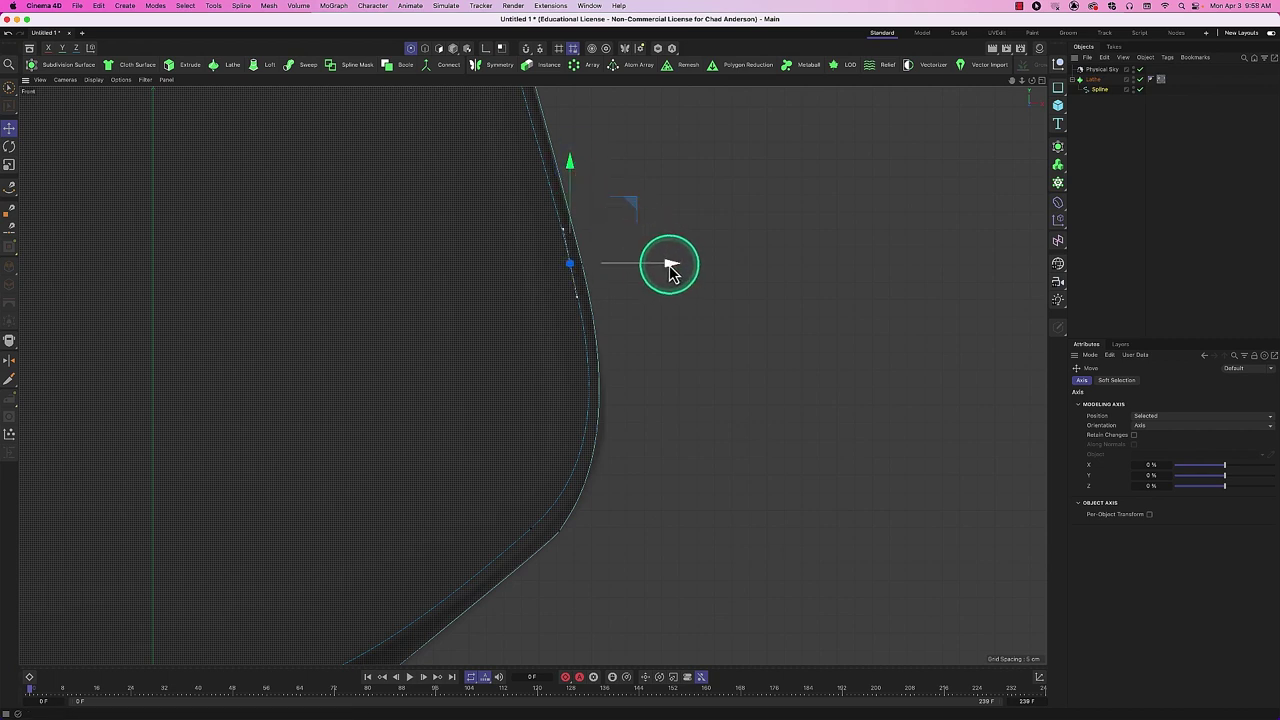
Compare world and object coordinate axes on the point, and check the lower bowl point's tangents and the Model mode display.
left_click(91, 48)
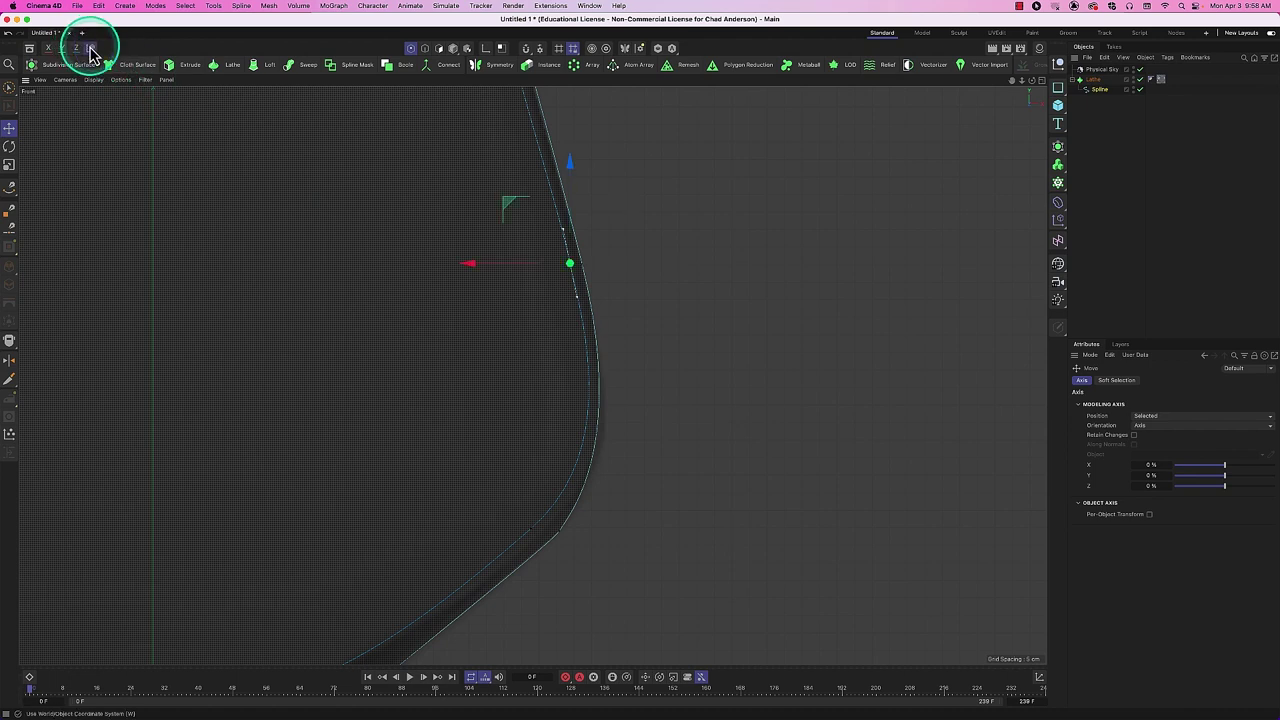
left_click(91, 48)
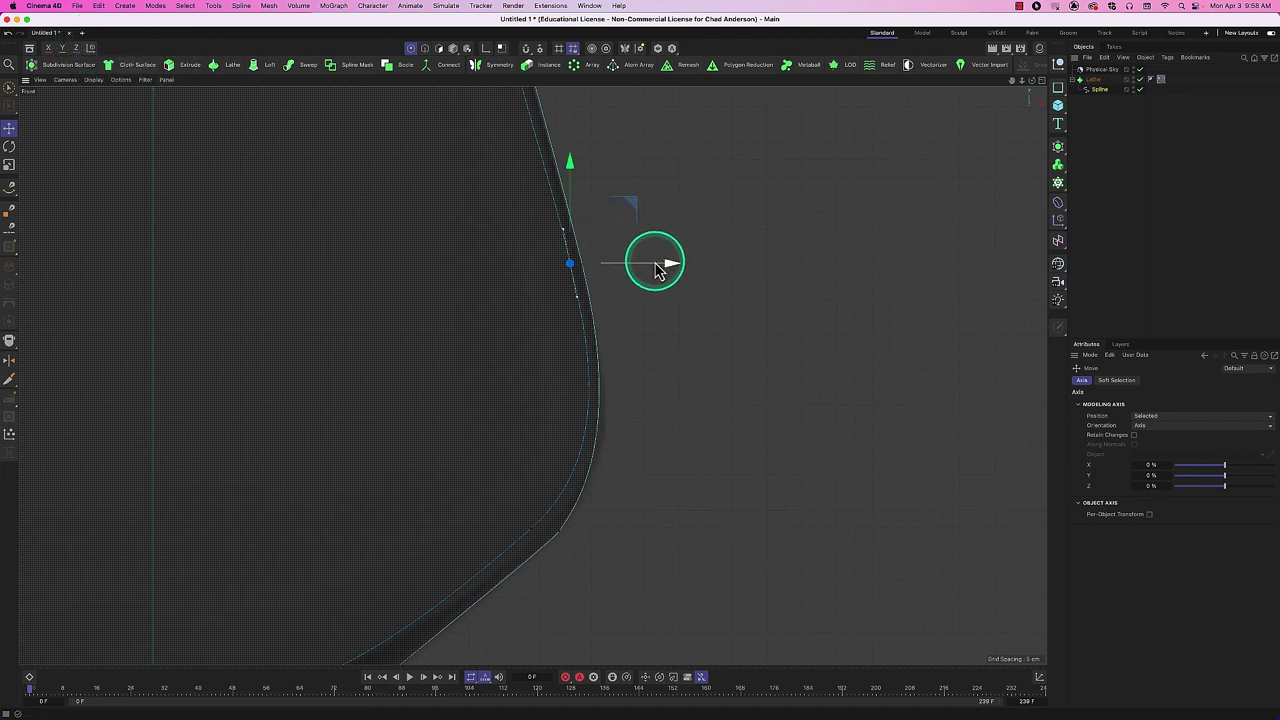
left_click(532, 529)
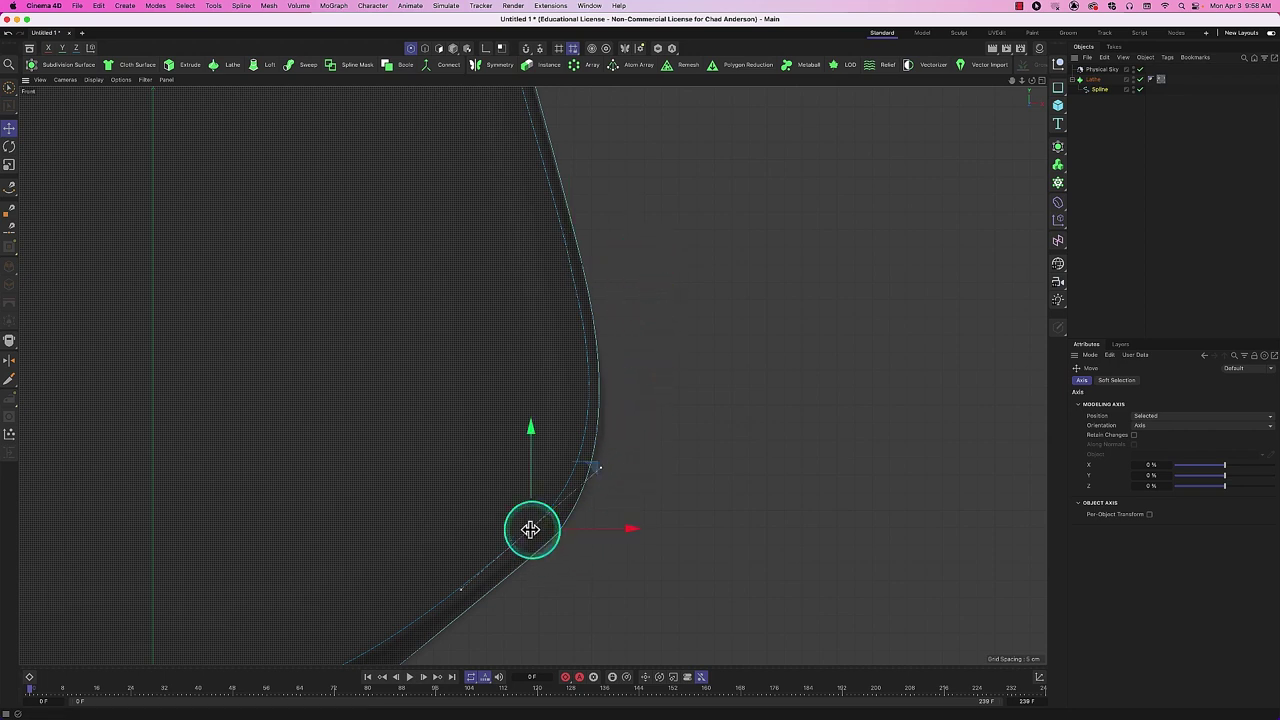
left_click(453, 48)
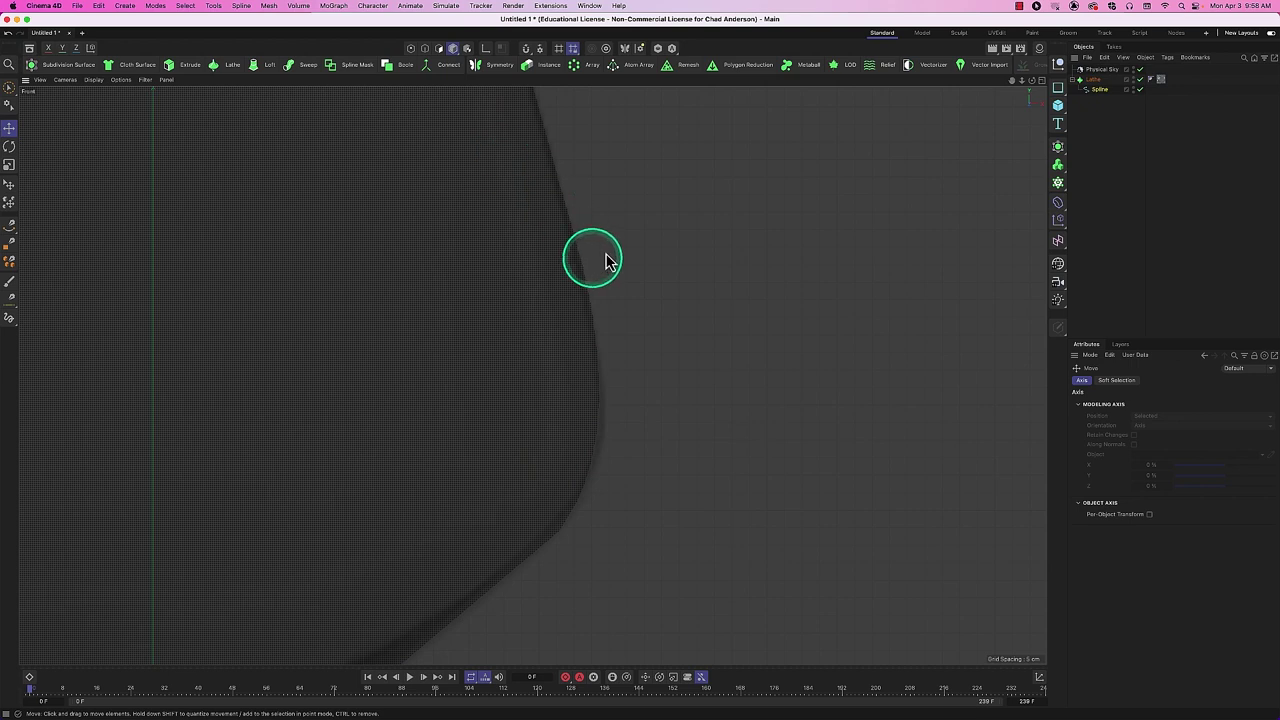
left_click(411, 48)
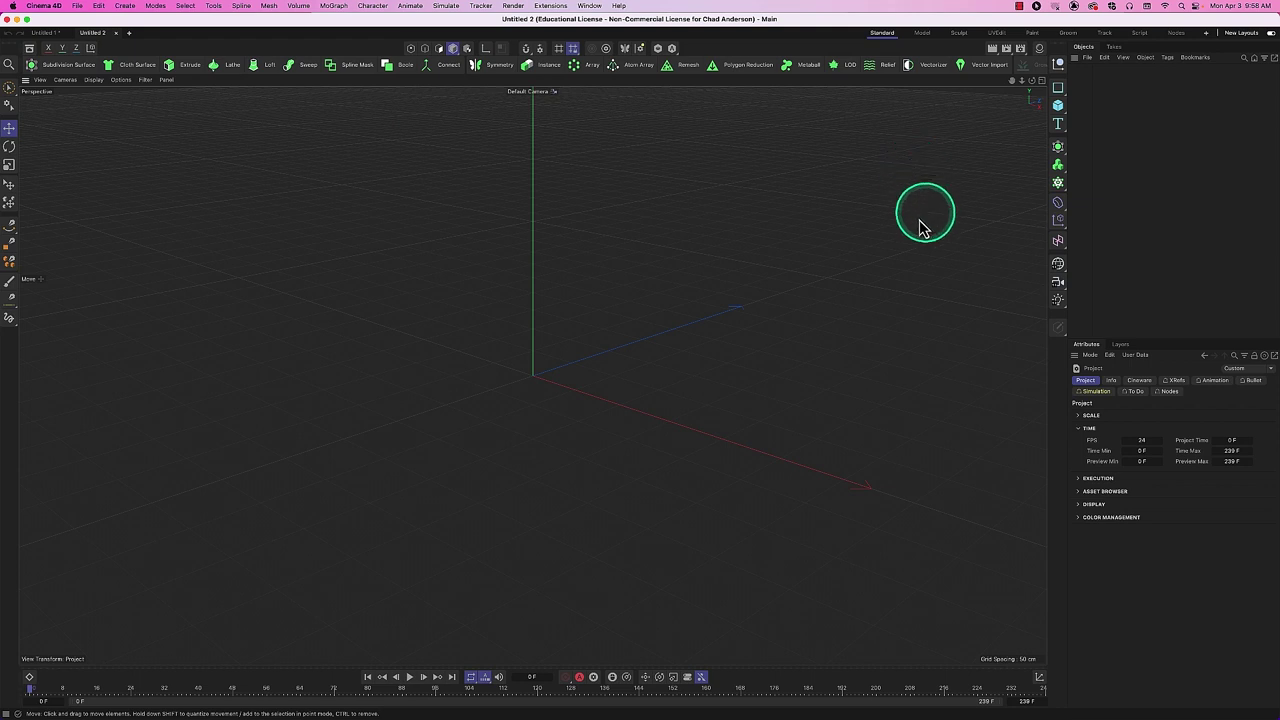
Show the Front view of the new empty project and set the Spline Pen type to Linear.
key("F4")
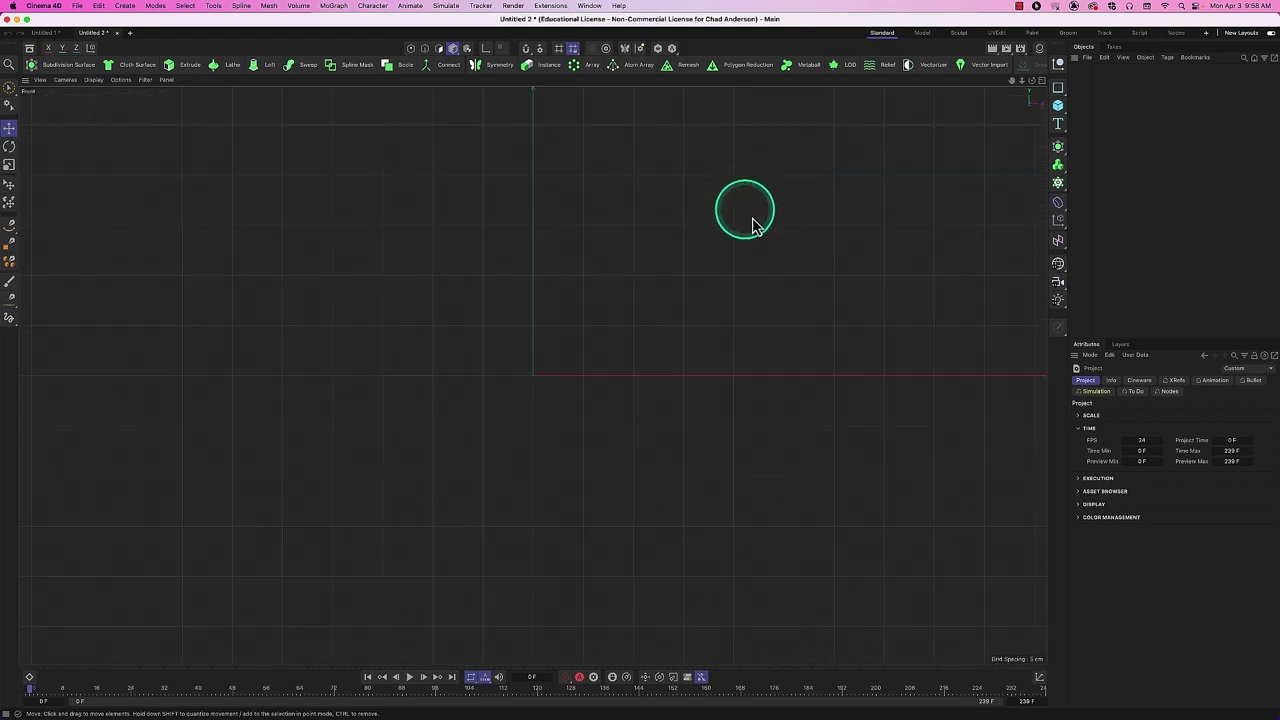
left_click(11, 228)
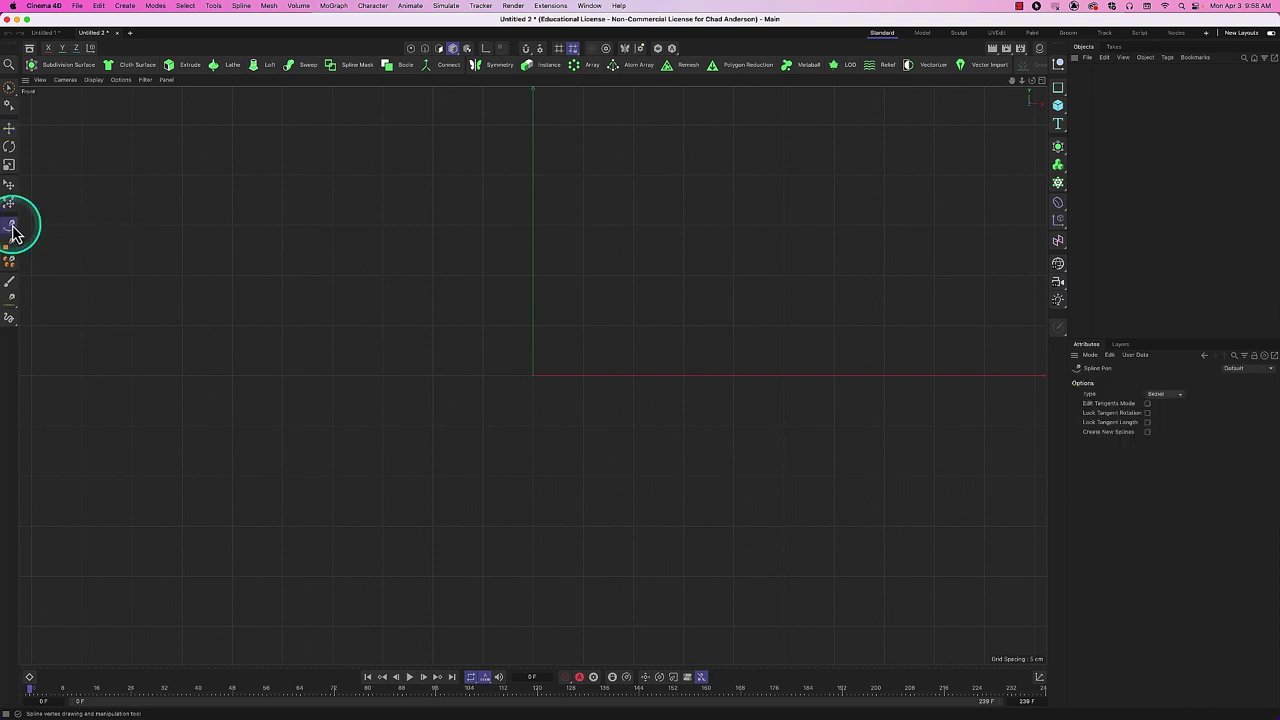
left_click(1168, 398)
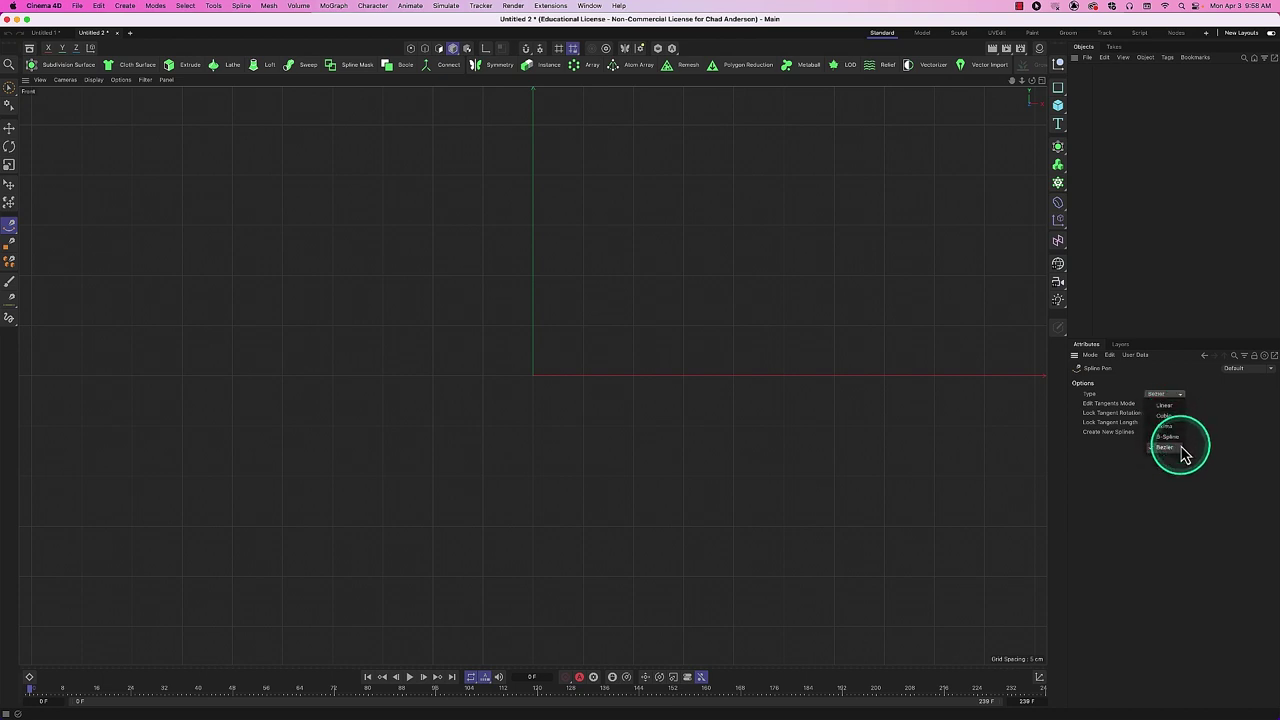
left_click(1164, 404)
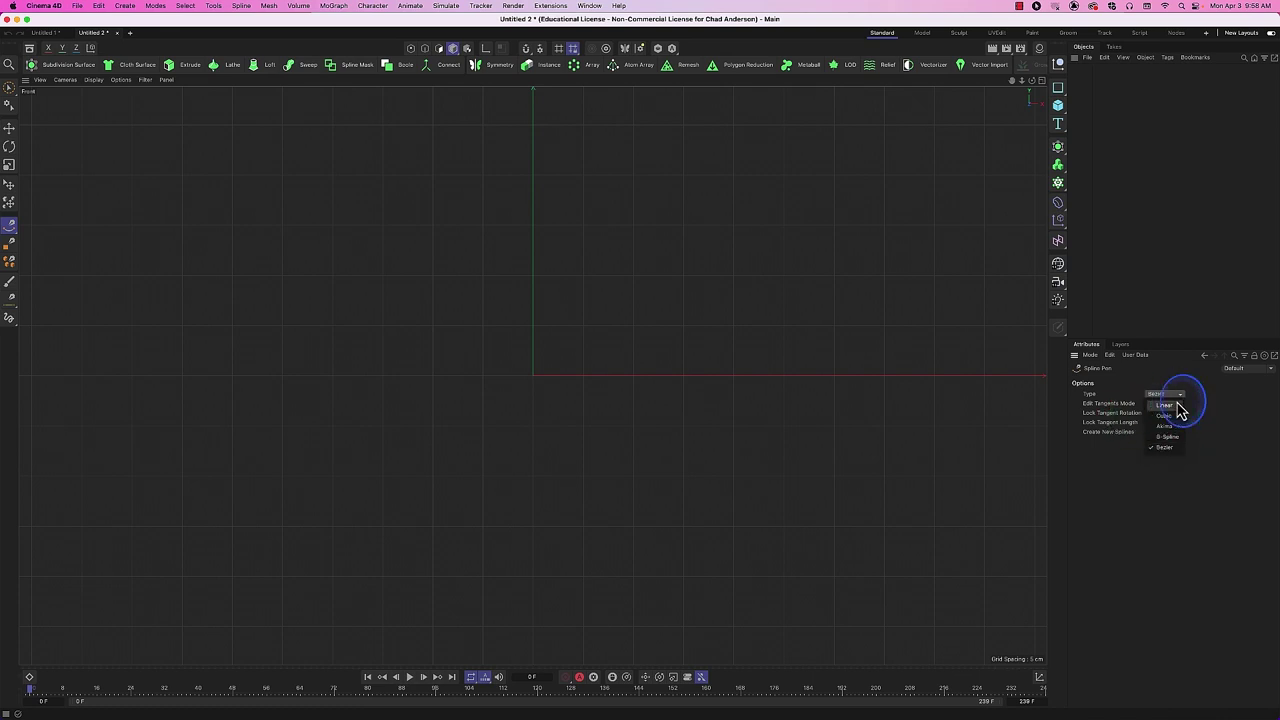
Draw a four-point linear spline from near the vertical axis, out to the right and back down below the horizontal axis.
left_click(539, 143)
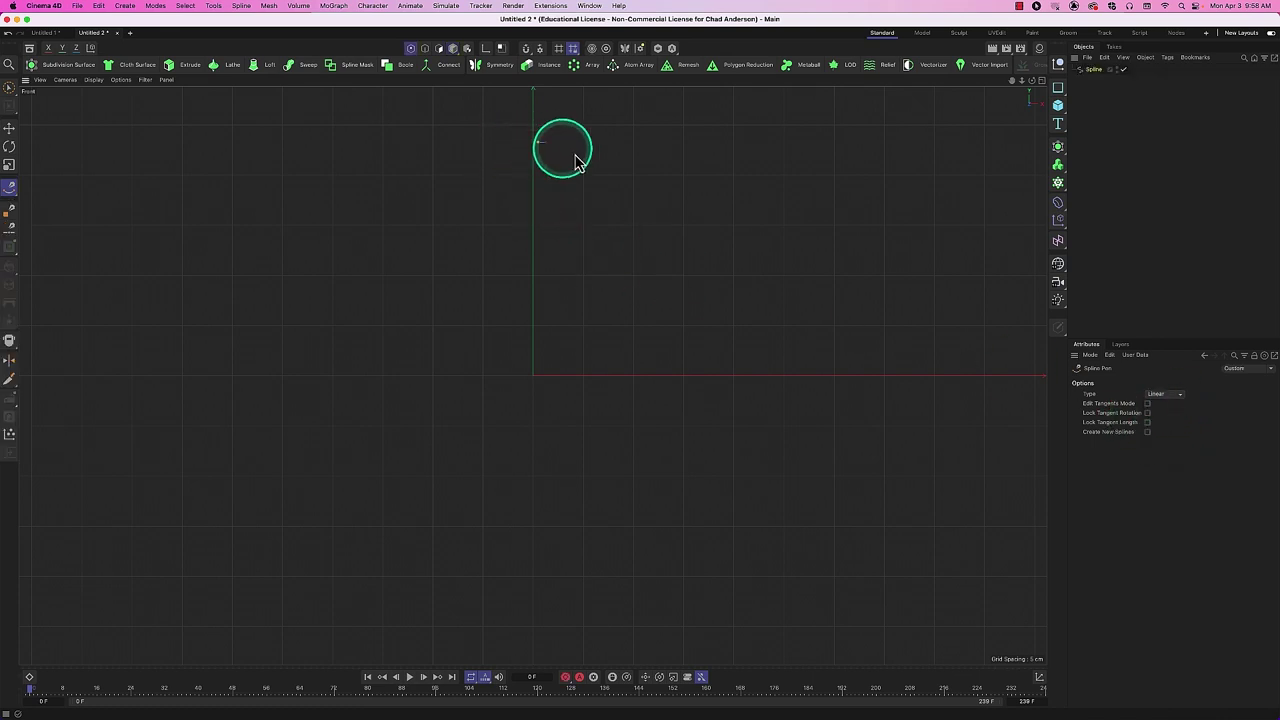
left_click(737, 229)
left_click(747, 320)
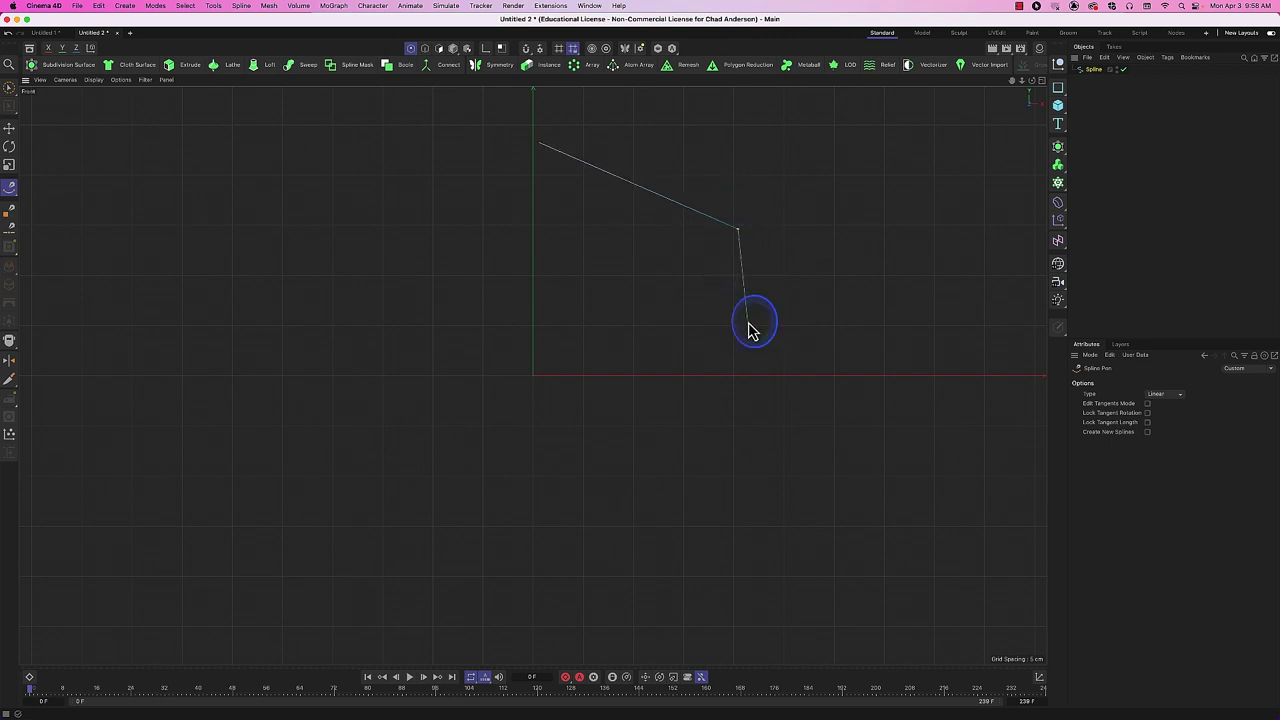
left_click(668, 396)
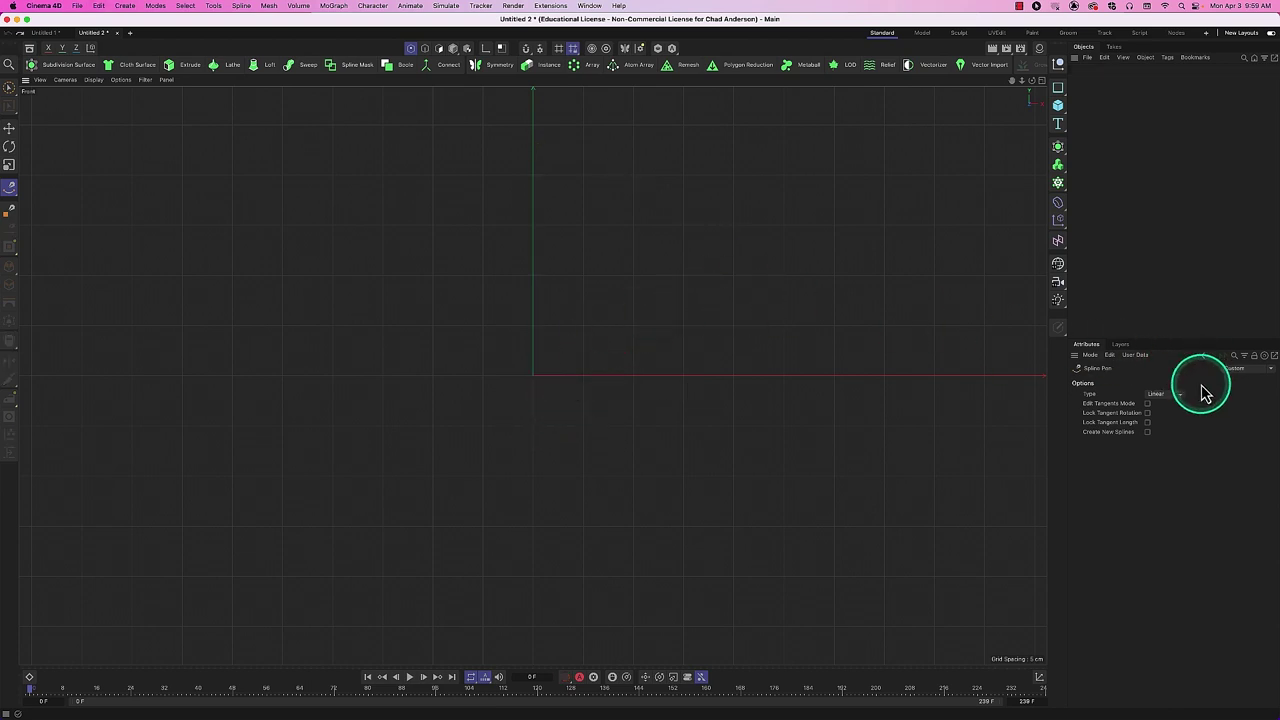
Set the Spline Pen type to Cubic and draw a winding curve around the origin that returns to its start point.
left_click(1163, 396)
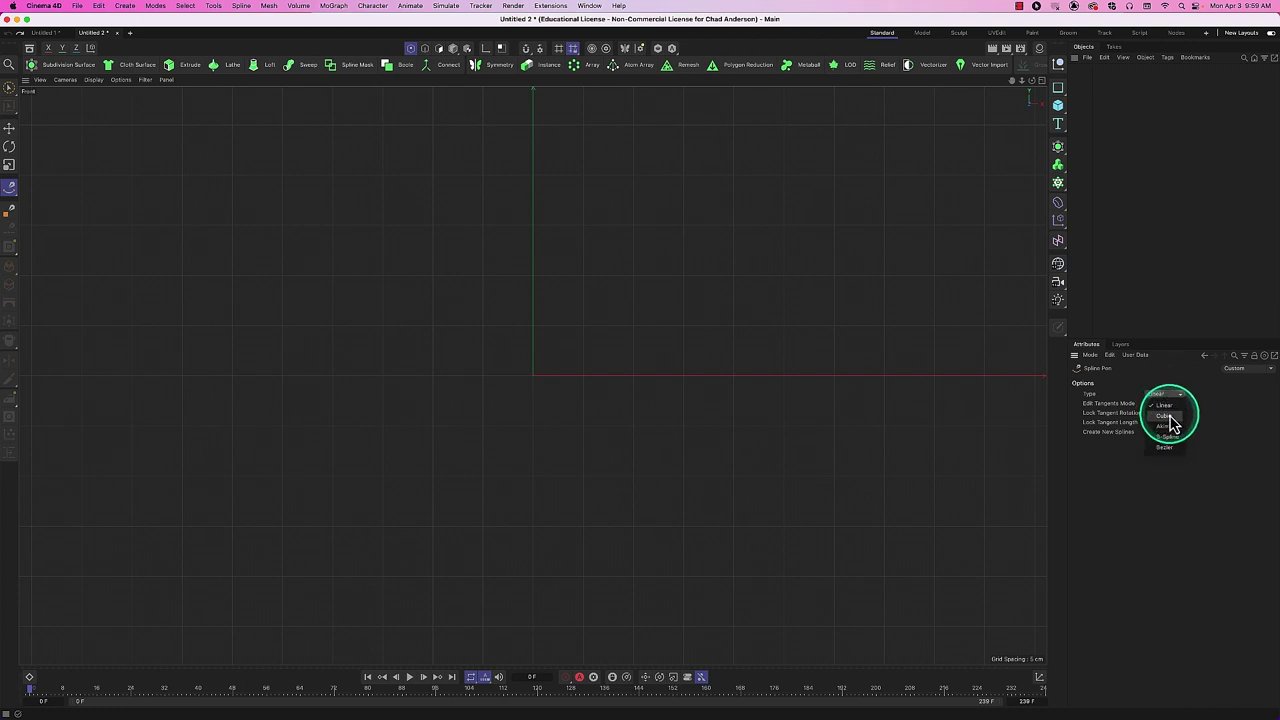
left_click(1165, 412)
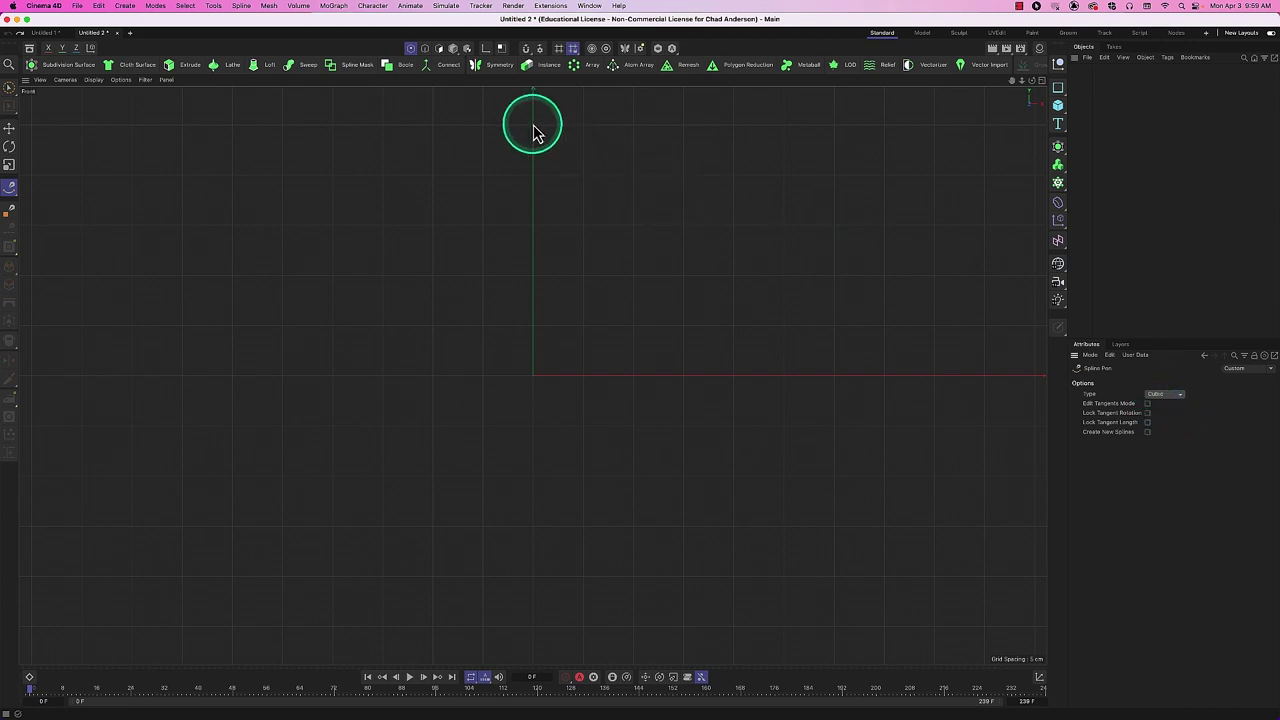
left_click(533, 125)
left_click(669, 211)
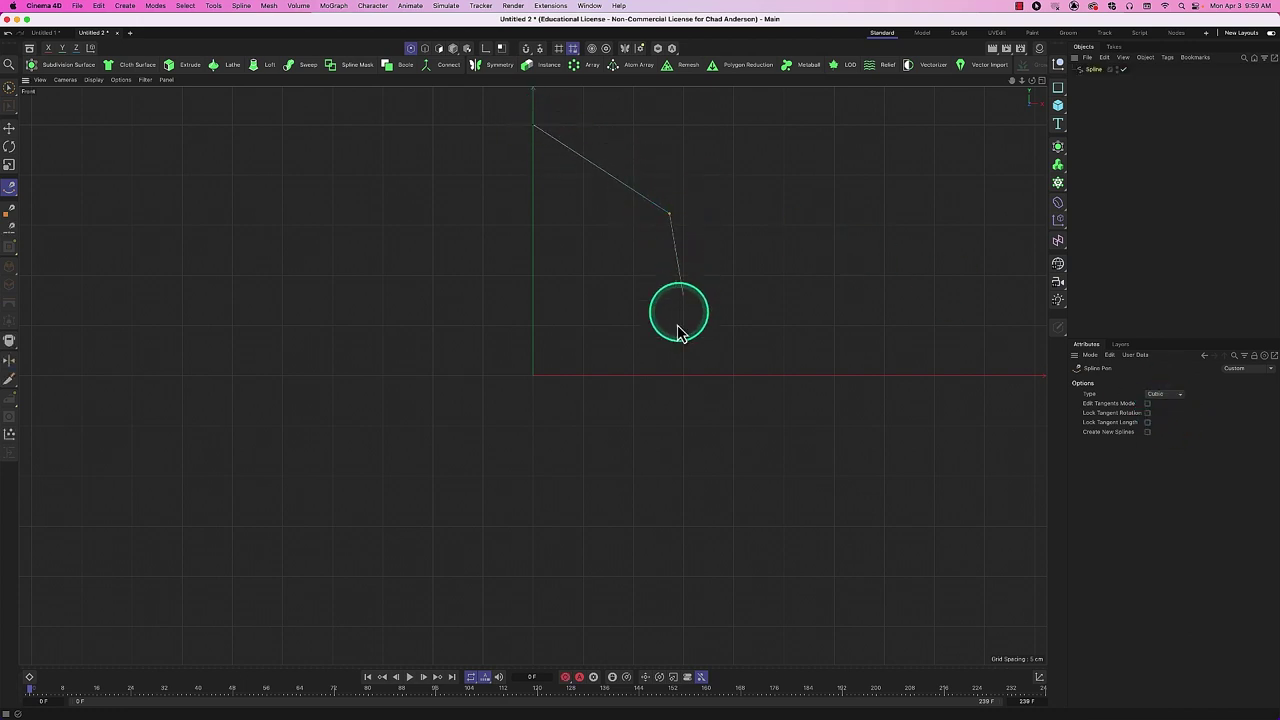
left_click(675, 342)
left_click(620, 428)
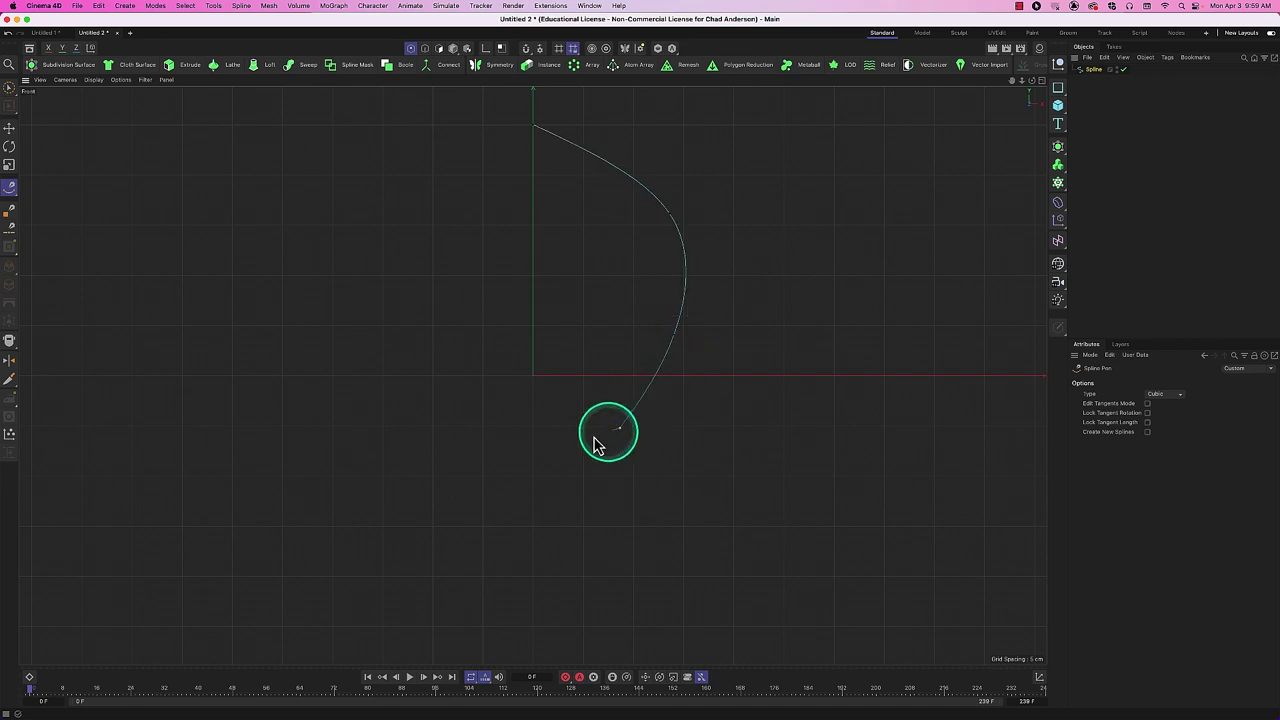
left_click(445, 381)
left_click(447, 300)
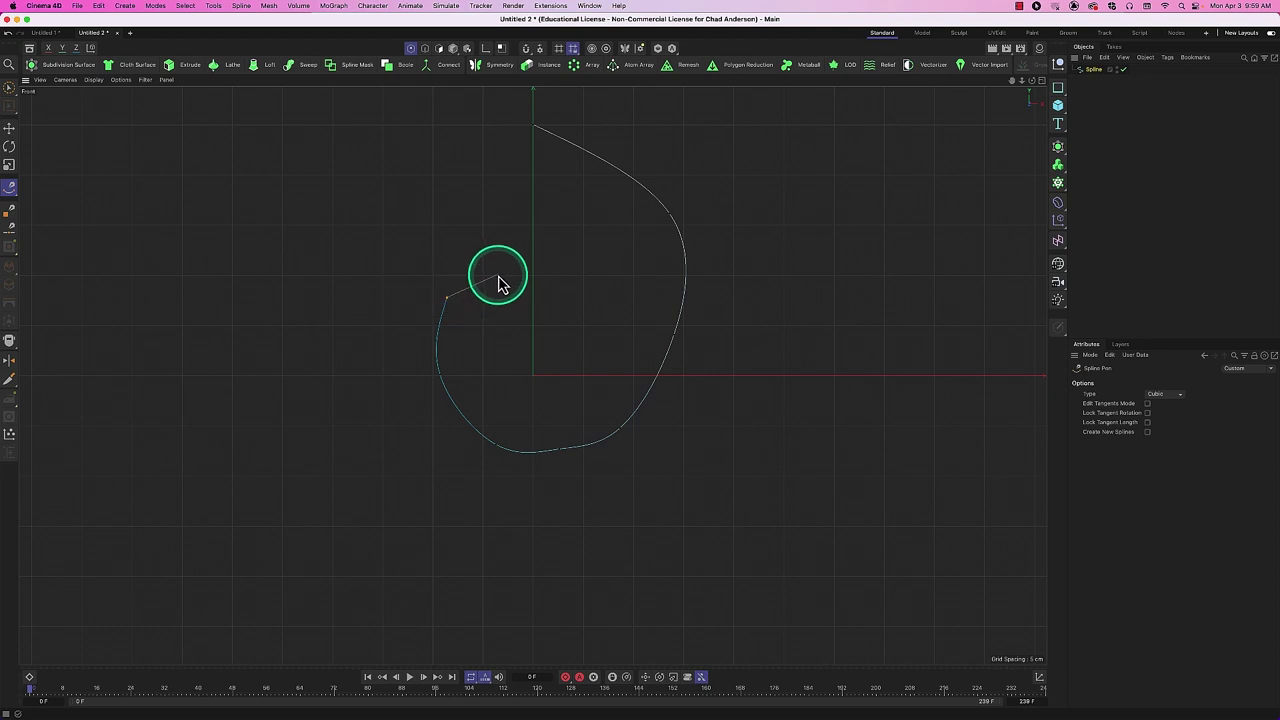
left_click(498, 275)
left_click(575, 328)
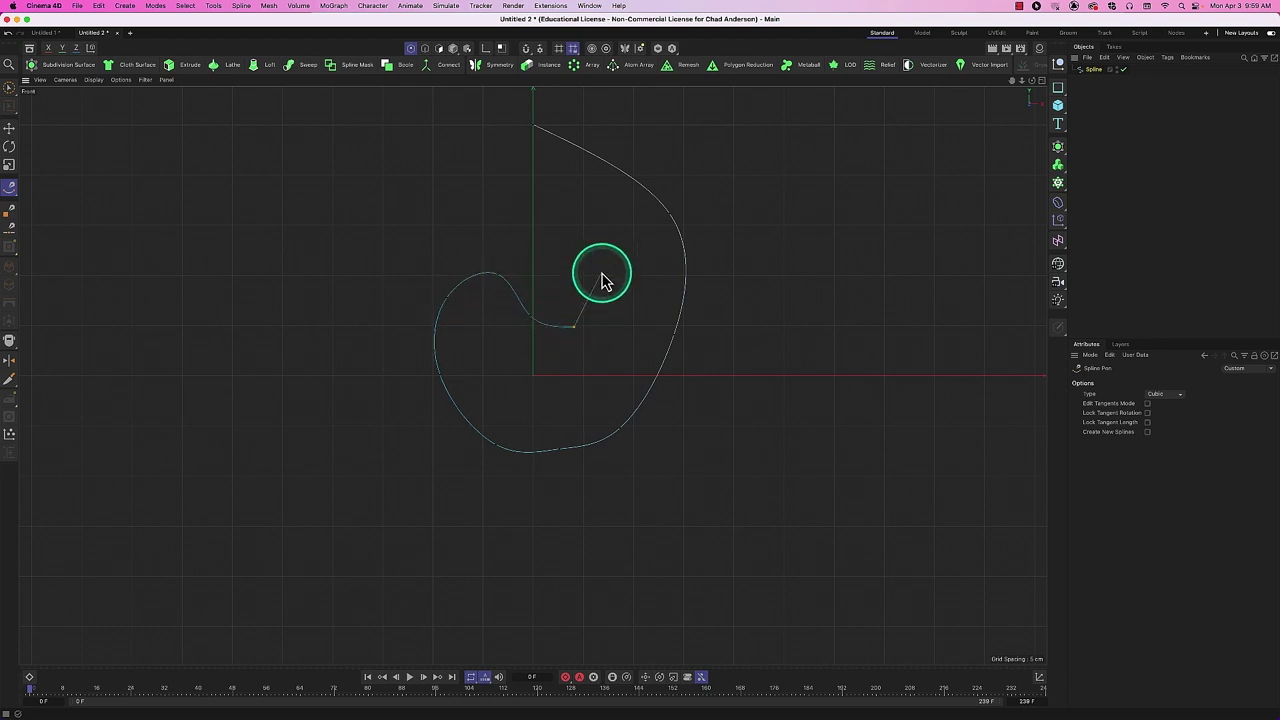
left_click(537, 224)
left_click(462, 195)
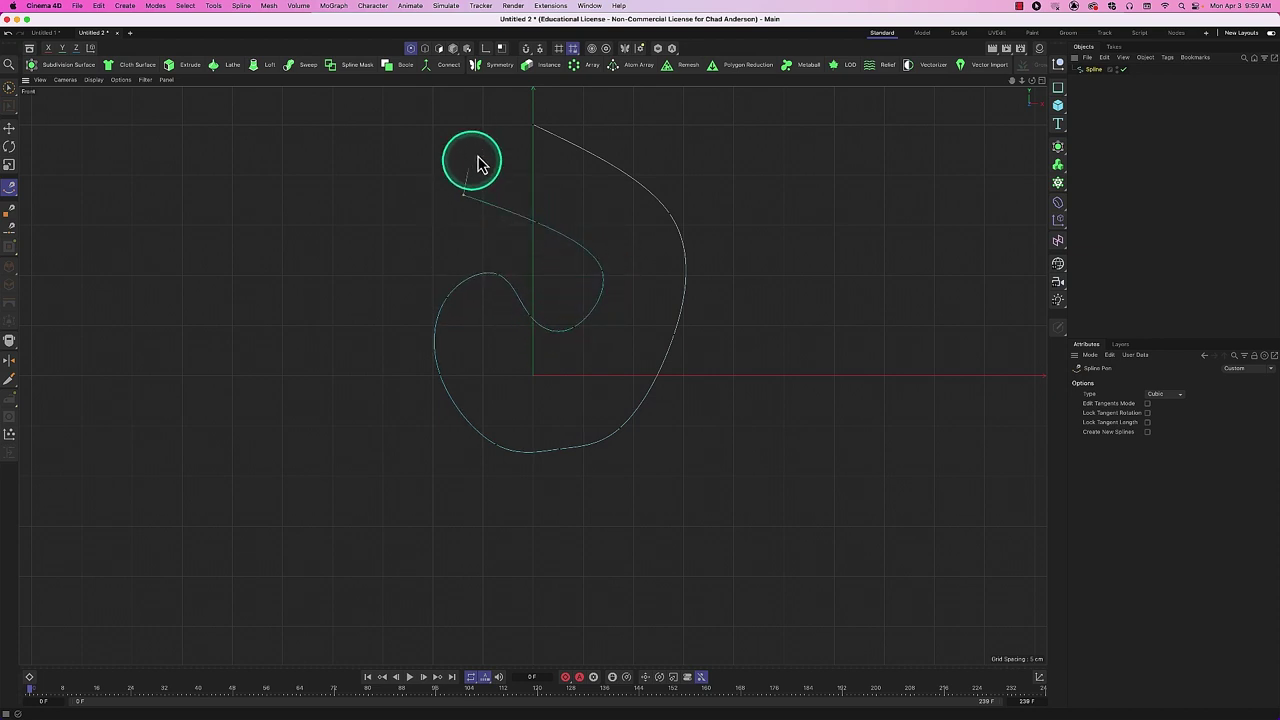
left_click(534, 129)
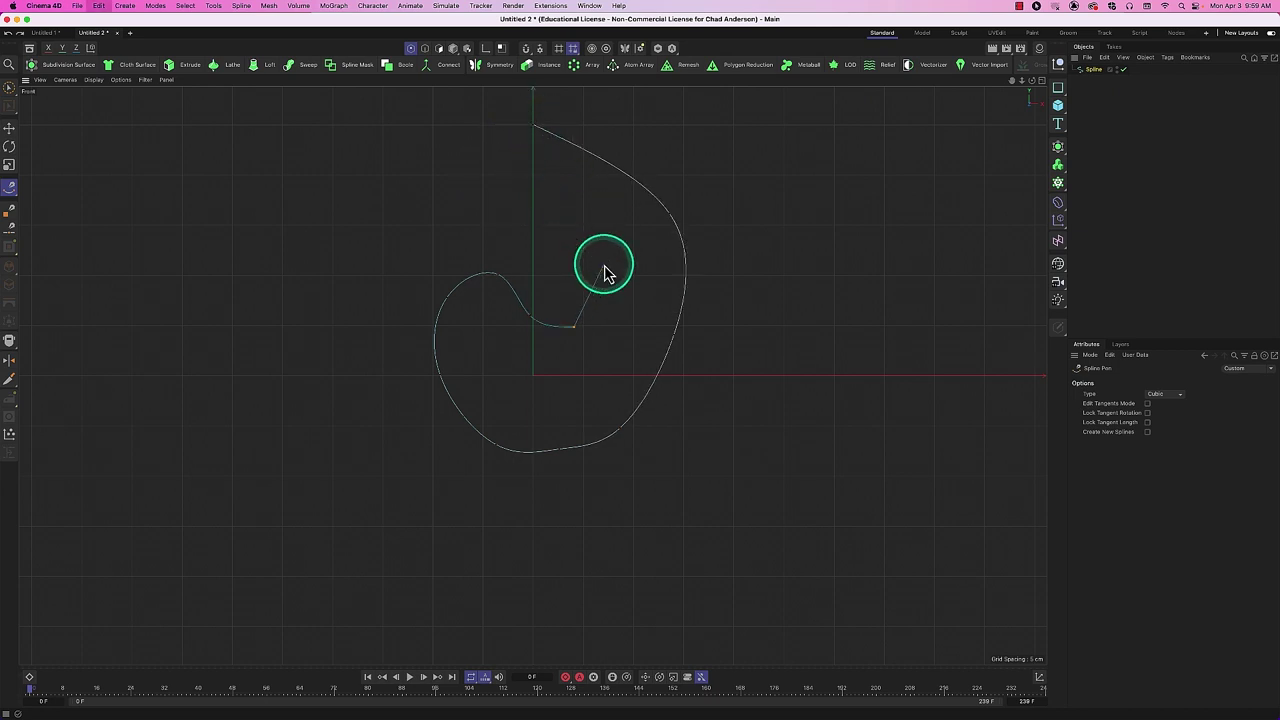
Undo every point of the cubic spline until the scene is empty.
key("super+z")
key("super+z")
key("super+z")
key("super+z")
key("super+z")
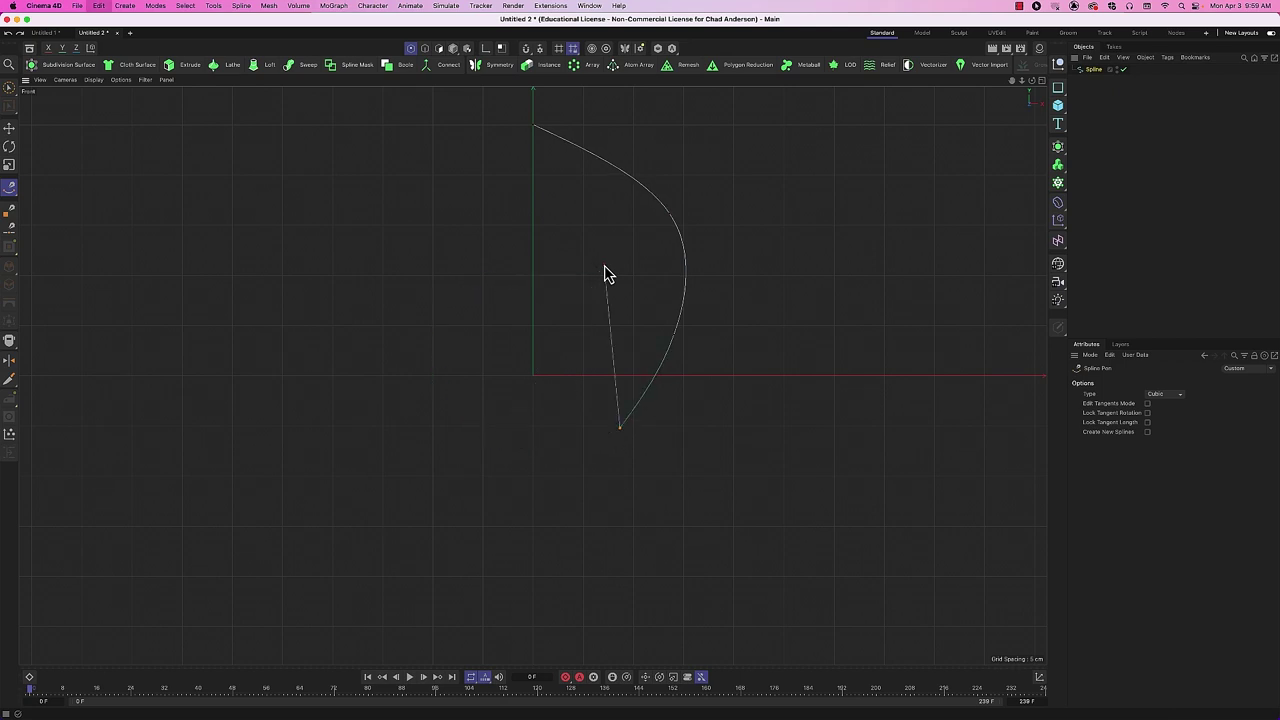
key("super+z")
key("super+z")
left_click(691, 220)
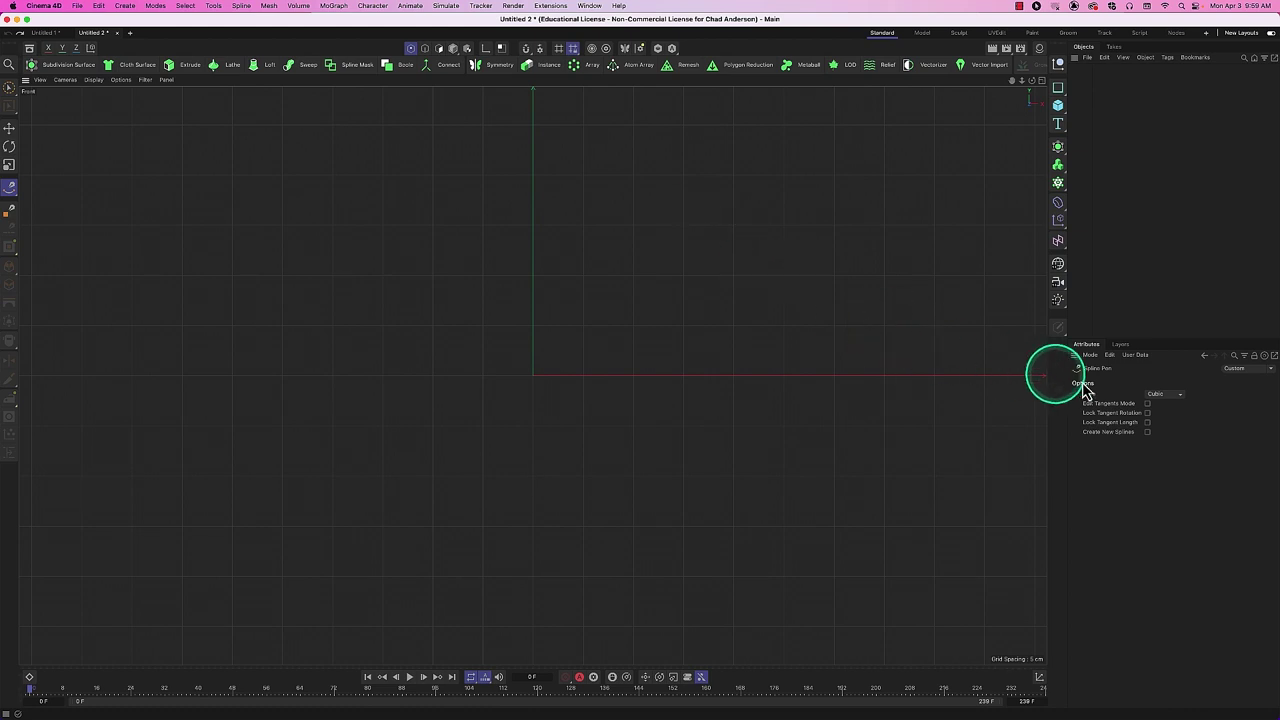
Set the Spline Pen type to Akima and draw a winding curve from the upper vertical axis, around through both sides and back near its start.
left_click(1170, 396)
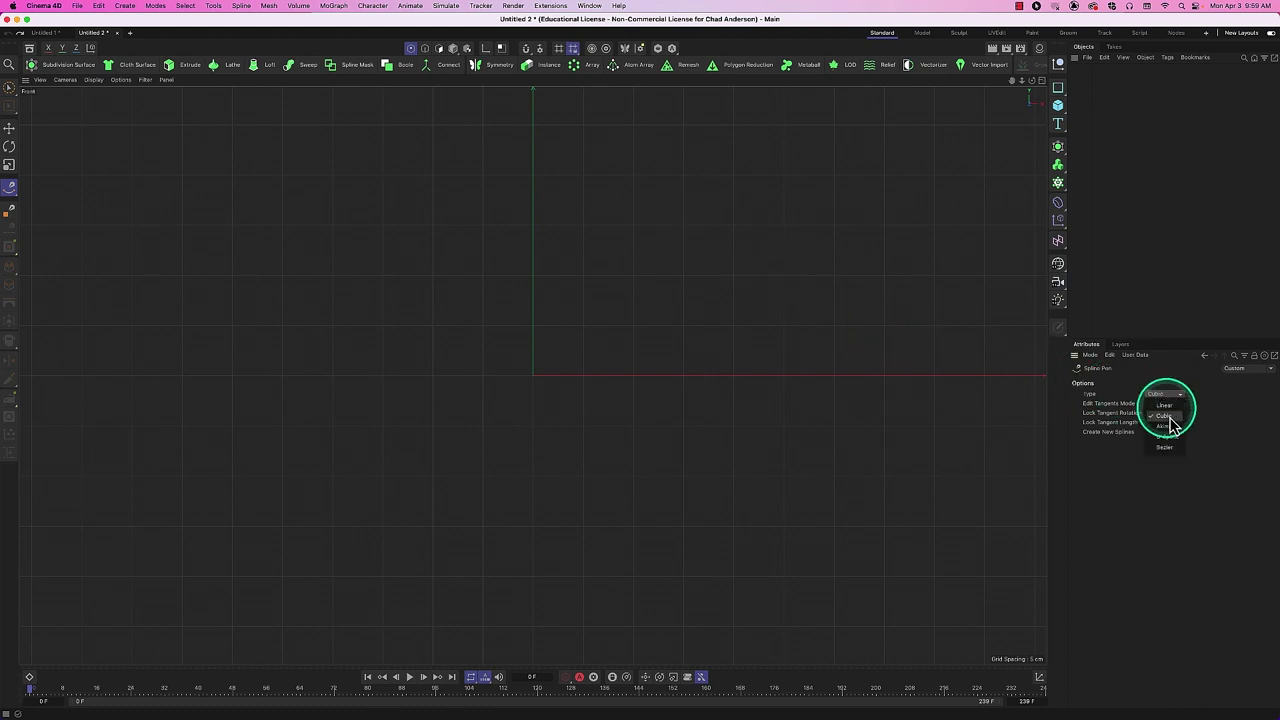
left_click(1168, 426)
left_click_drag(610, 187, 537, 138)
left_click(536, 127)
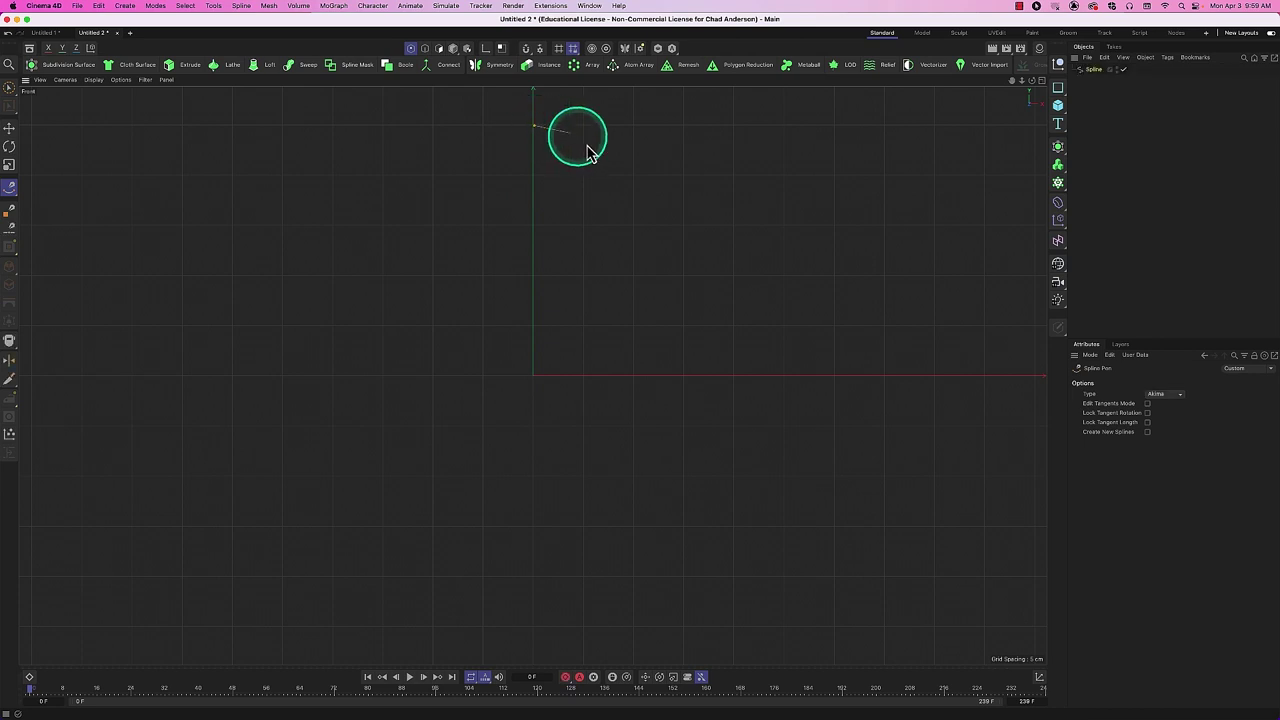
left_click(671, 196)
left_click(691, 295)
left_click(670, 343)
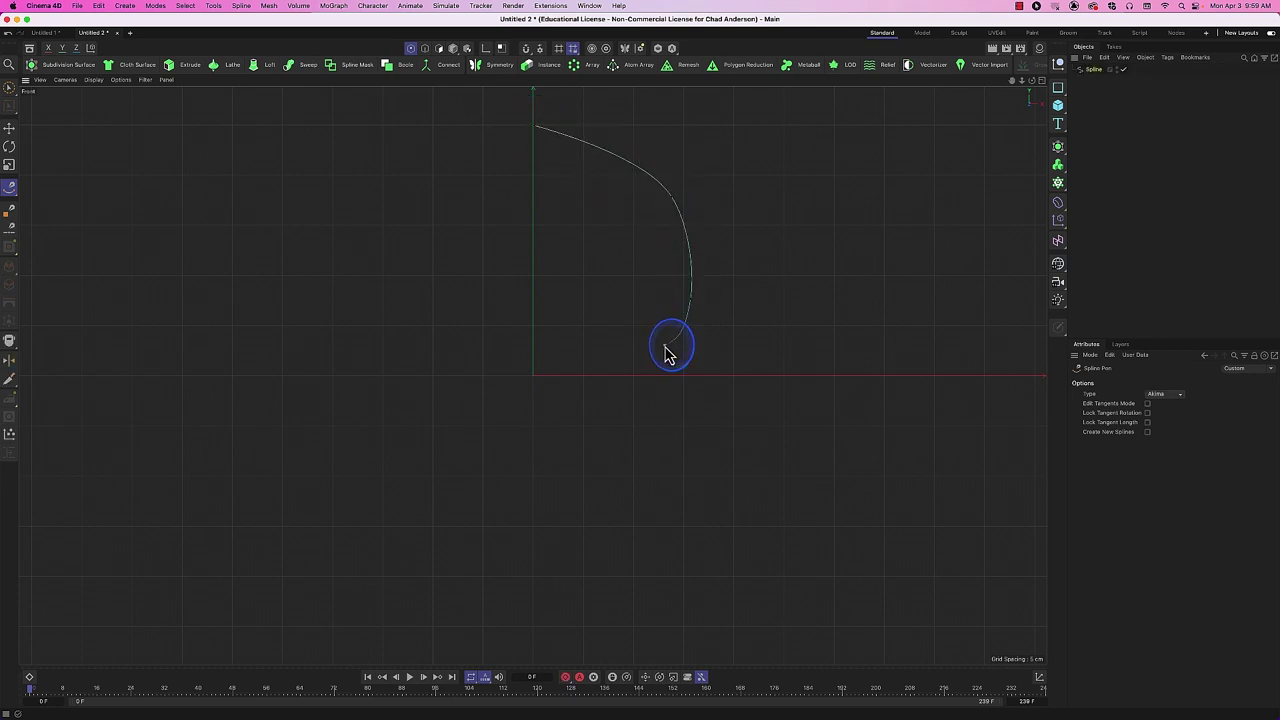
left_click(568, 301)
left_click(599, 262)
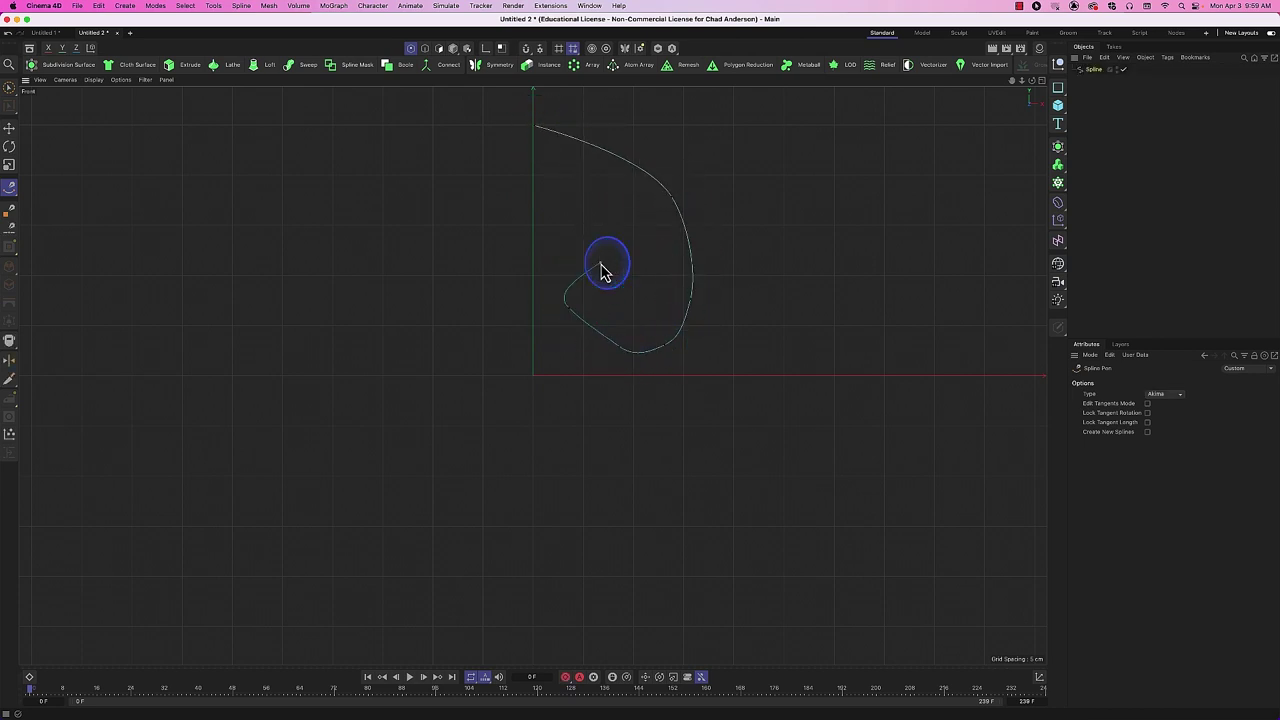
left_click(573, 218)
left_click(508, 226)
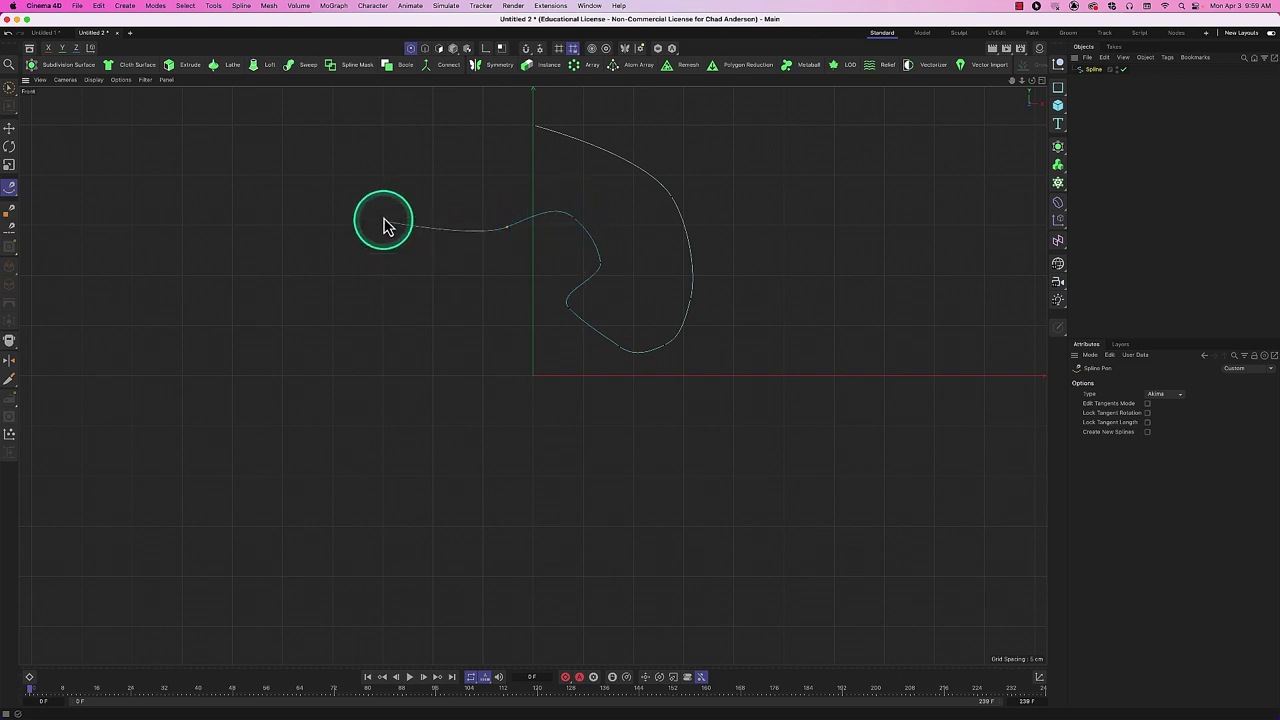
left_click(373, 208)
left_click(422, 165)
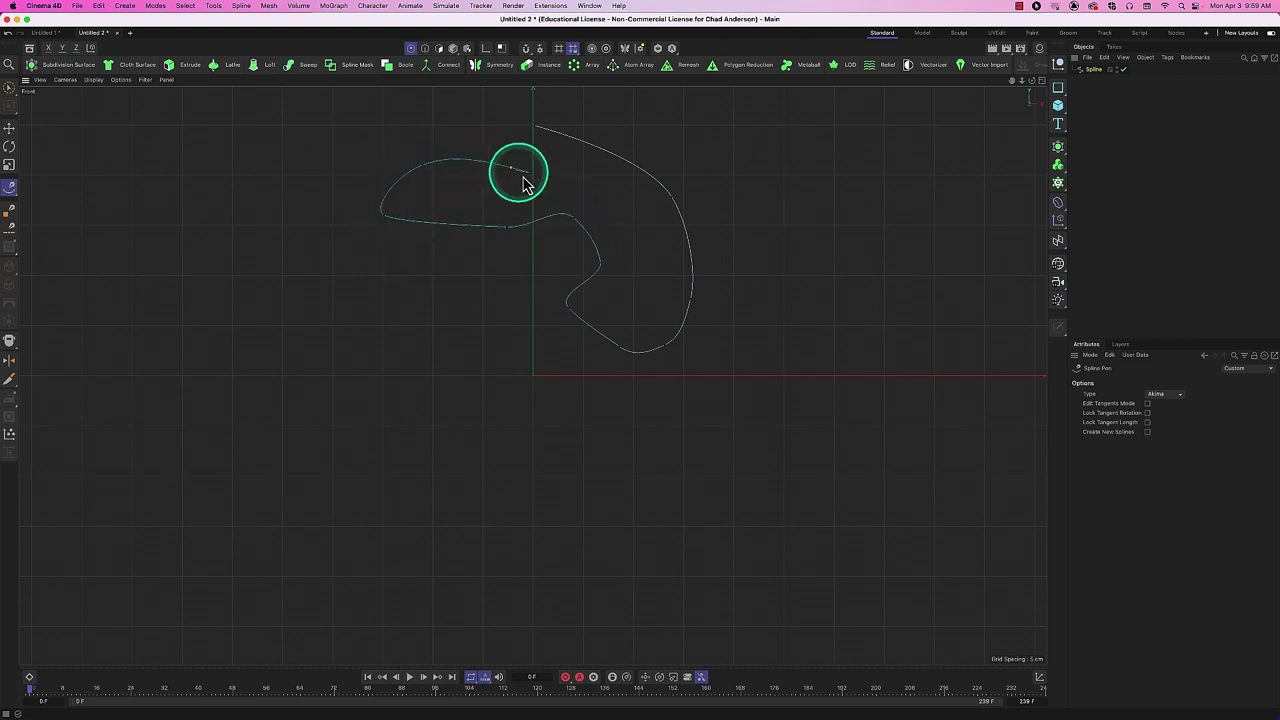
left_click(533, 168)
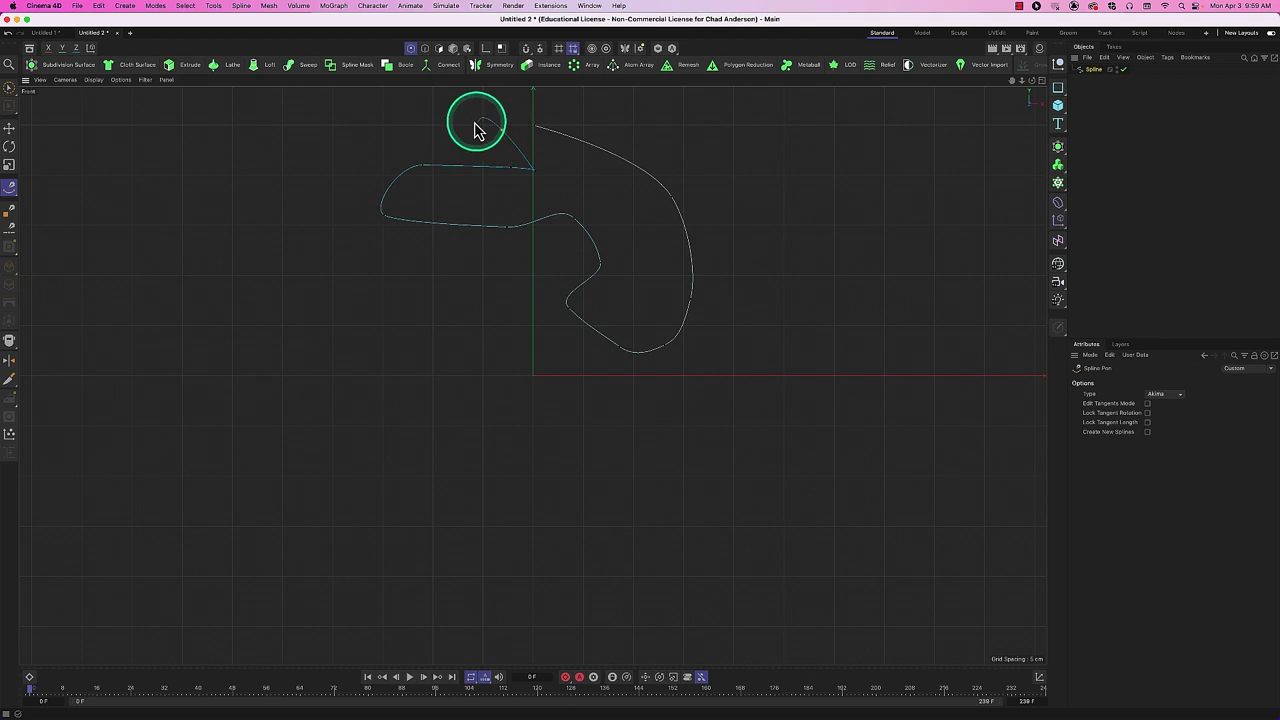
left_click_drag(466, 126, 493, 121)
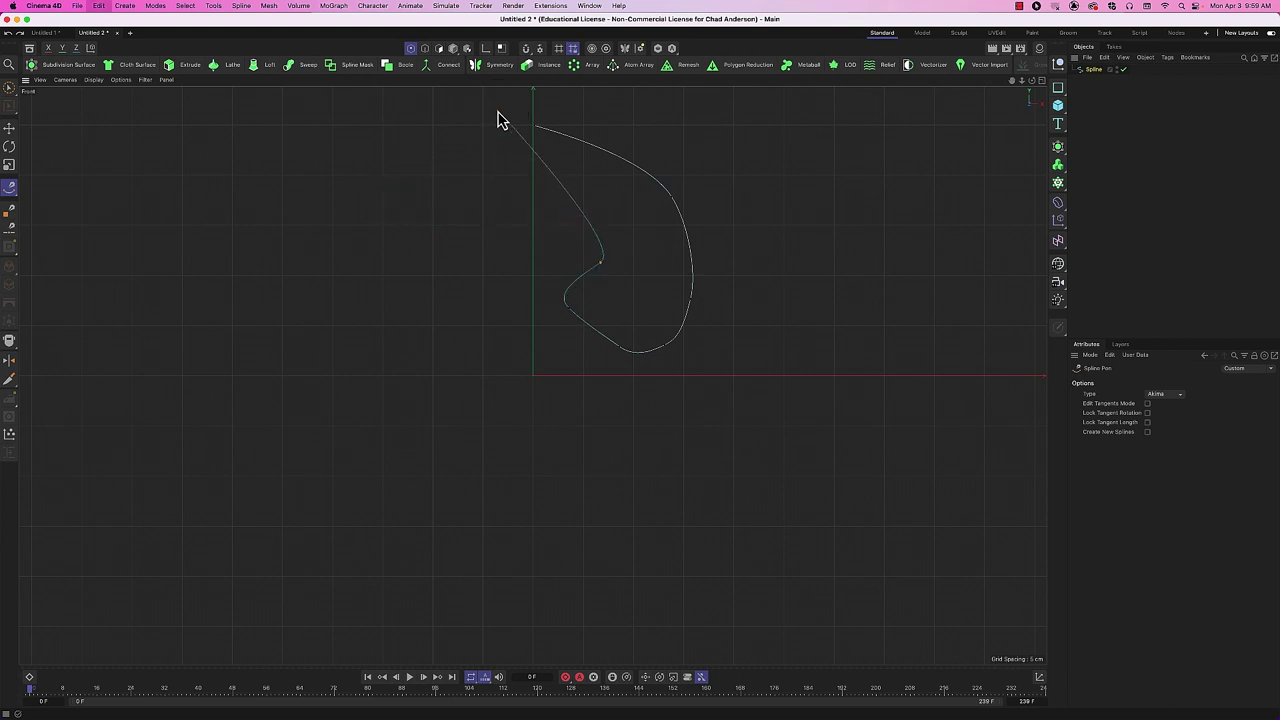
Undo every point of the Akima spline until the scene is empty.
left_click(501, 119)
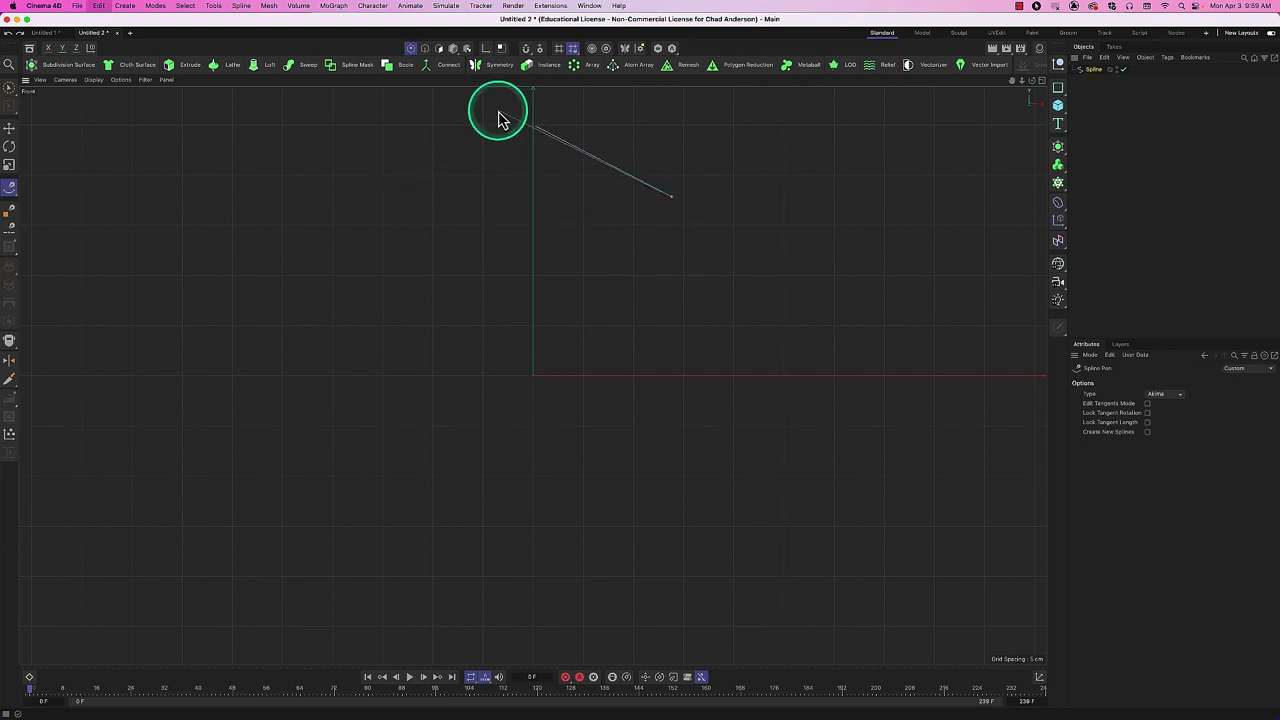
key("super+z")
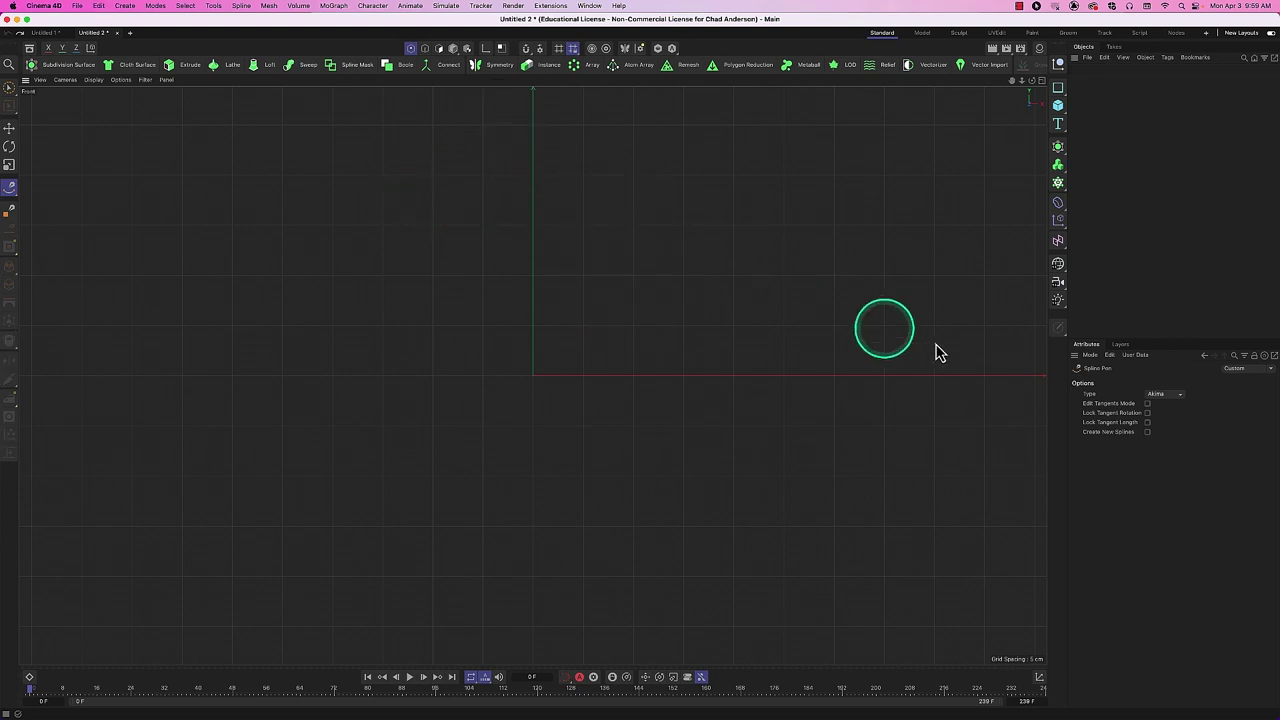
Set the Spline Pen type to B-Spline and draw an open, clockwise loop from the upper vertical axis around the origin.
left_click(1170, 395)
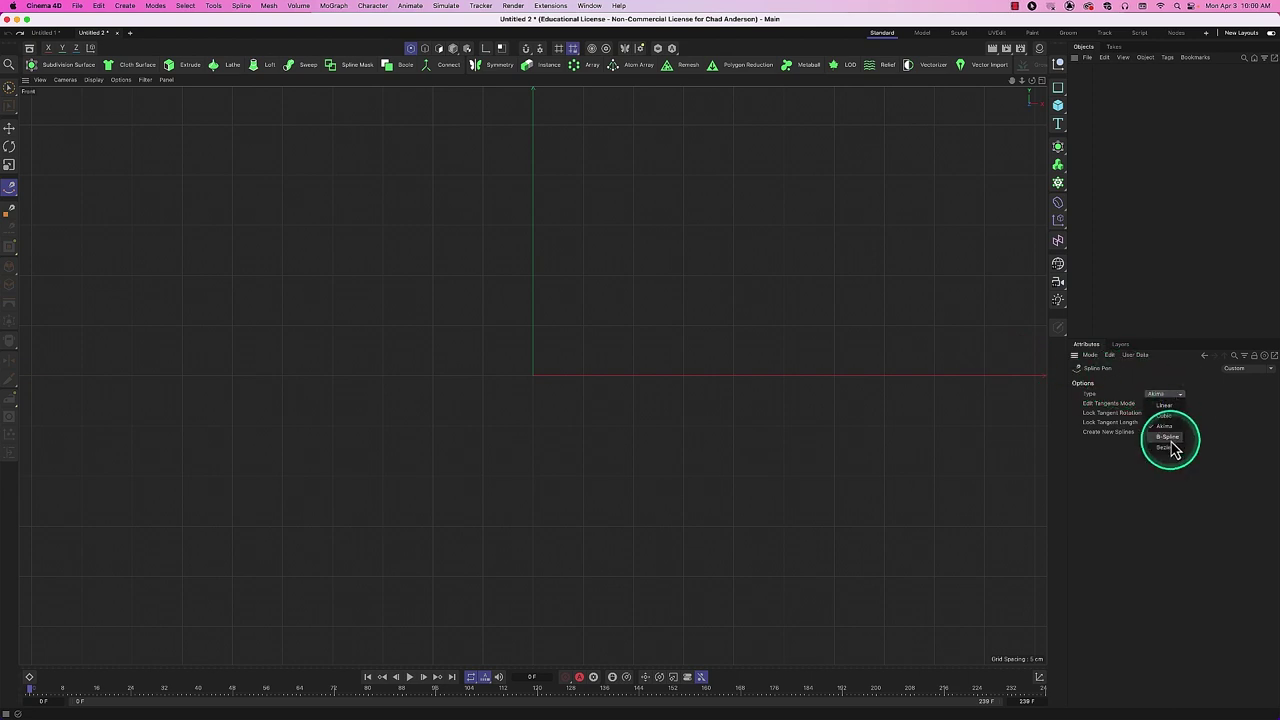
left_click(1171, 438)
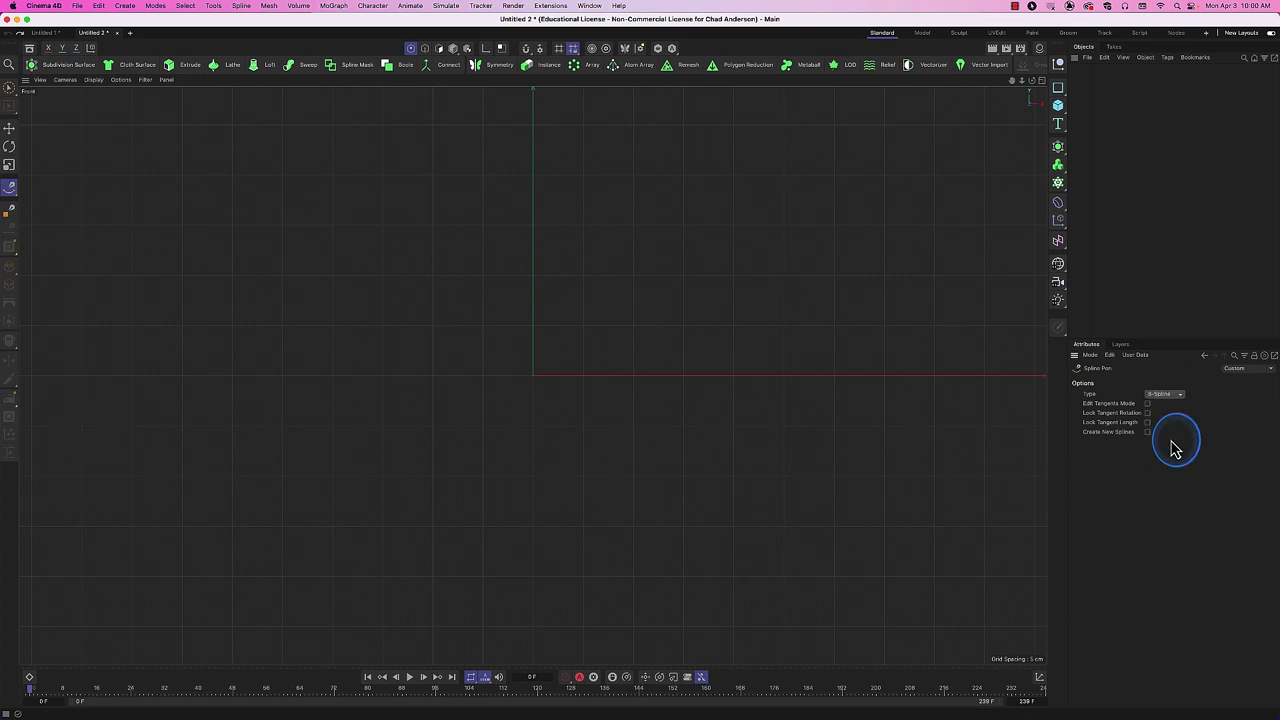
left_click(533, 125)
left_click(645, 182)
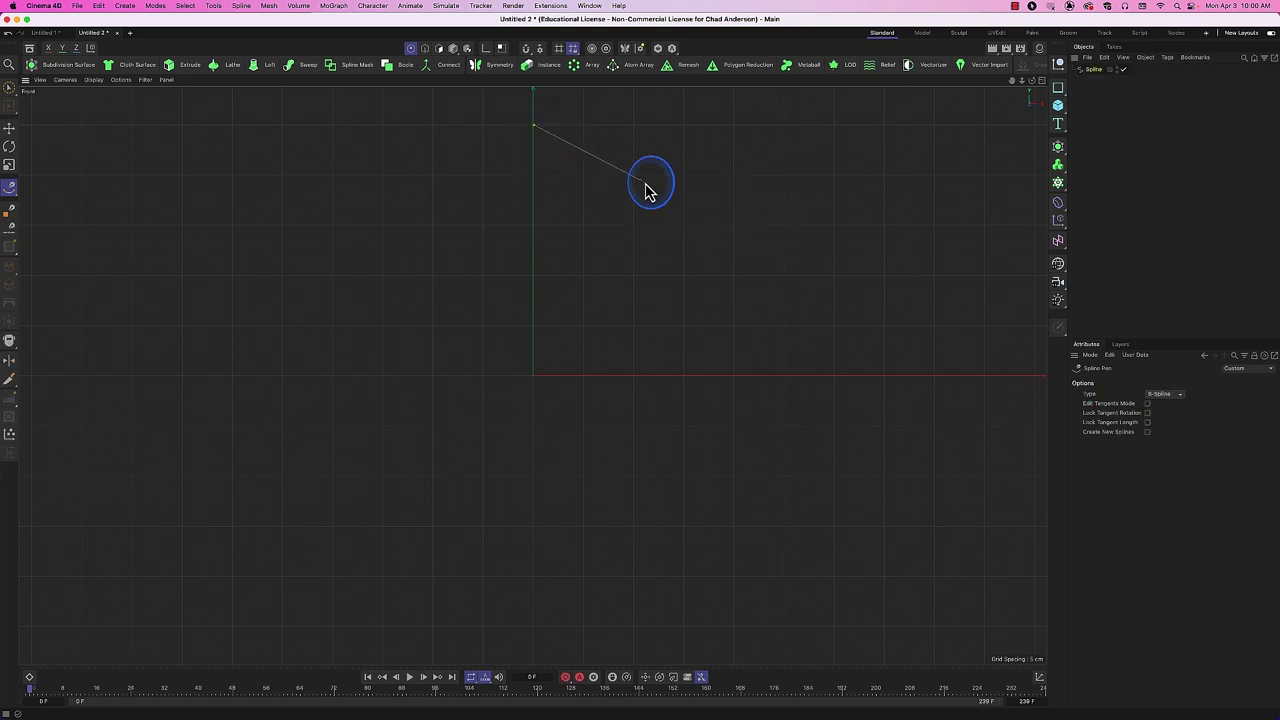
left_click(655, 300)
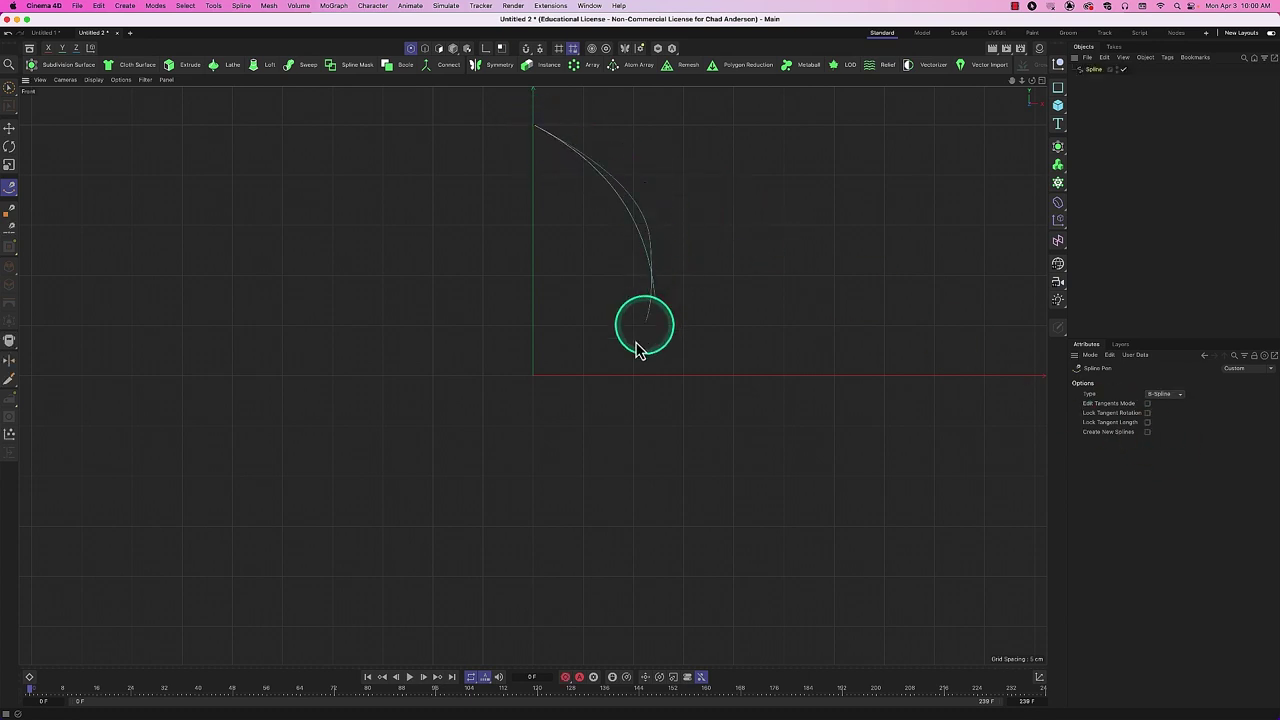
left_click(498, 425)
left_click(444, 320)
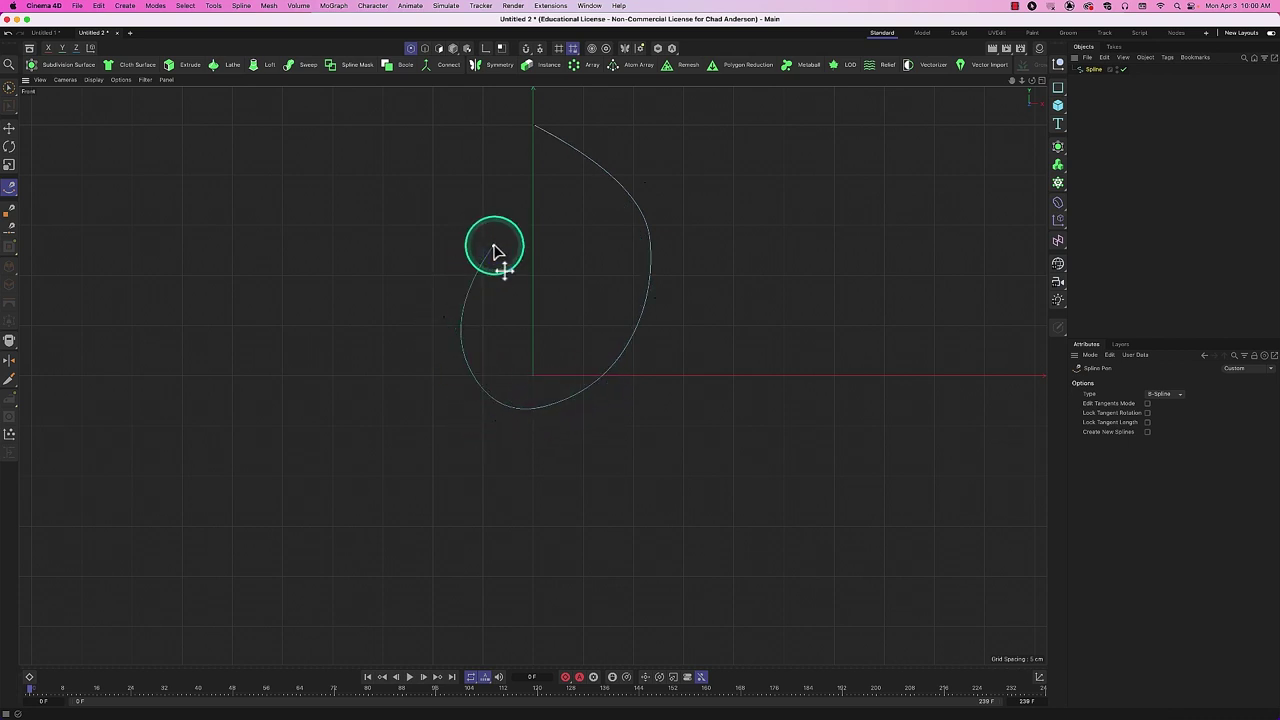
left_click(494, 250)
Move the B-spline's upper-right, right and lower control points outward to reshape the curve.
key("e")
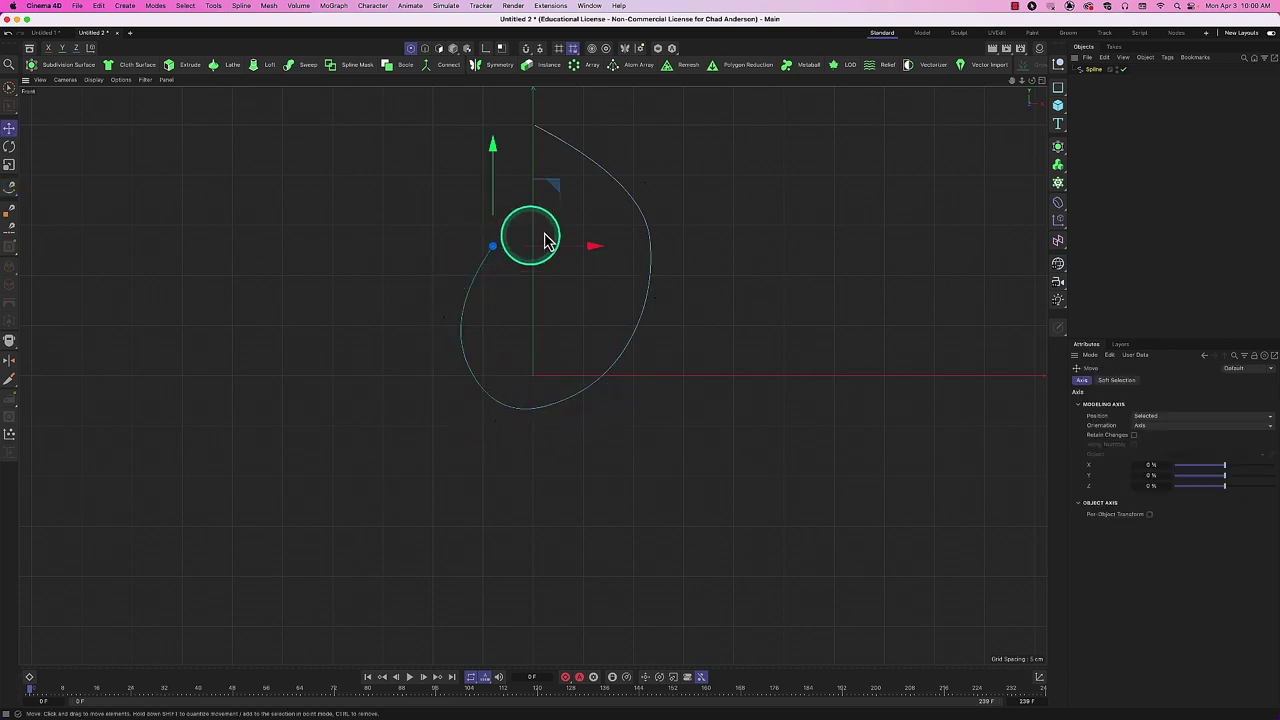
left_click(646, 190)
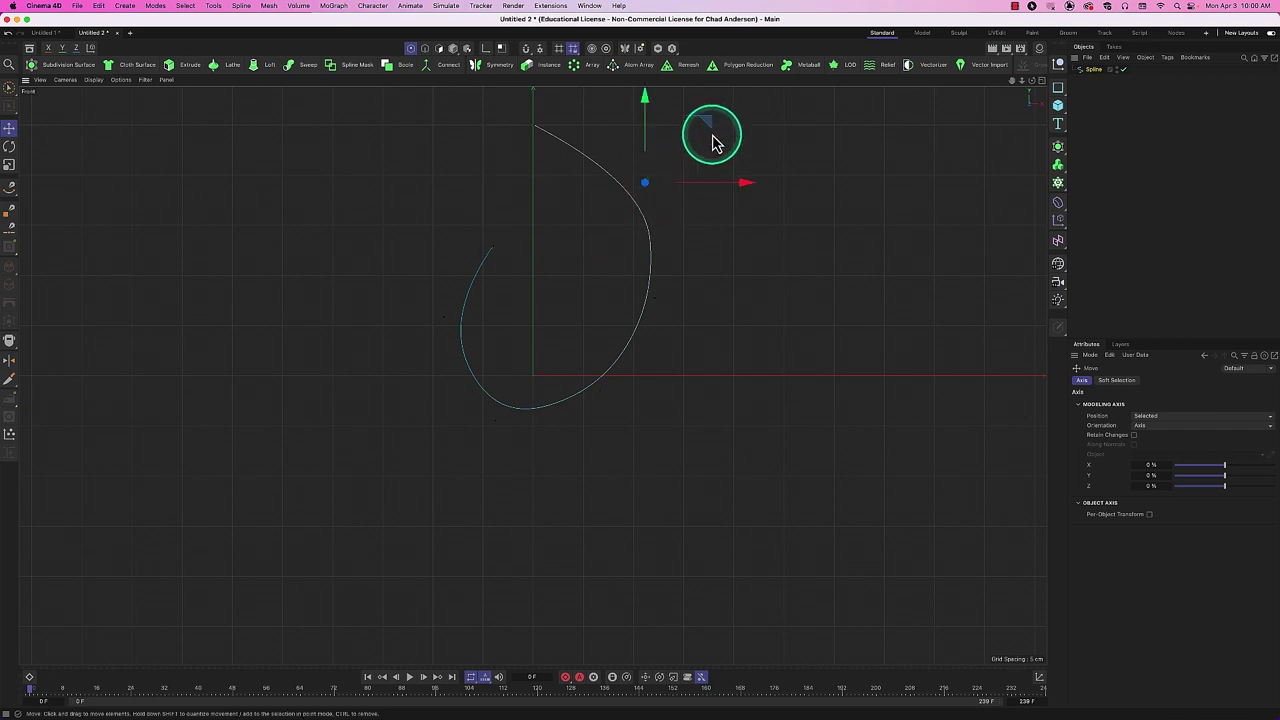
left_click_drag(714, 124, 749, 120)
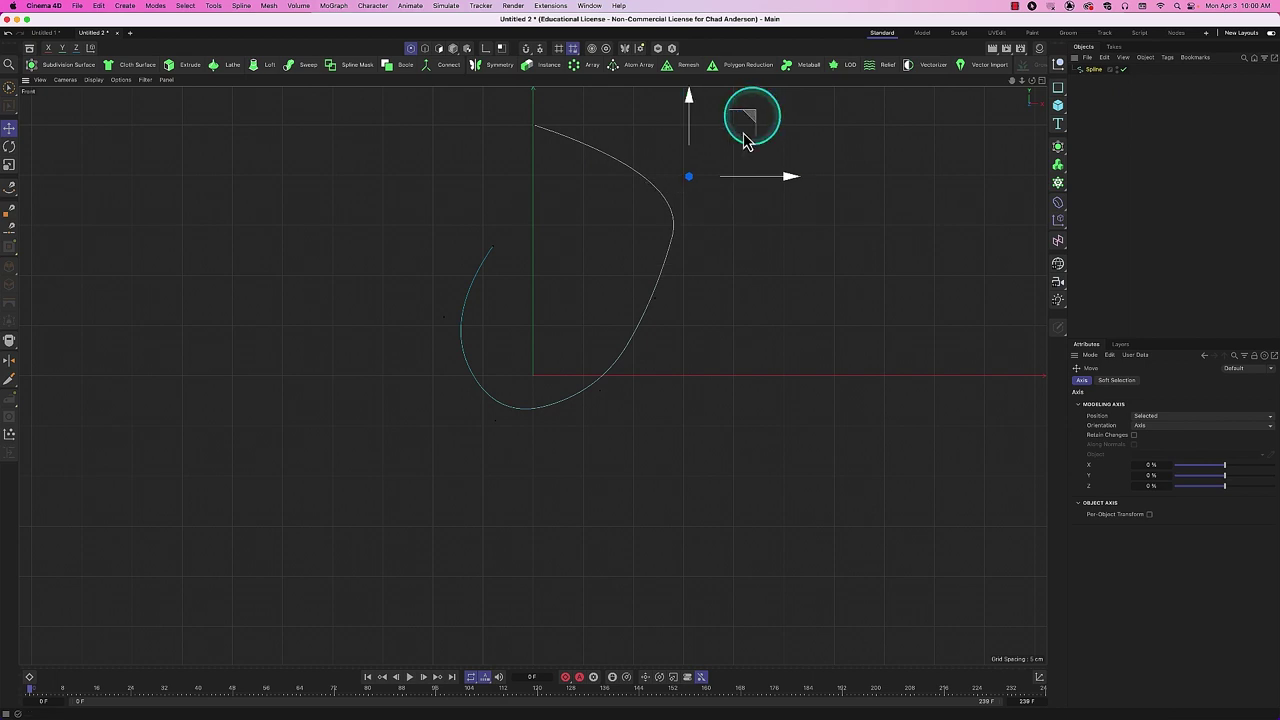
left_click(656, 303)
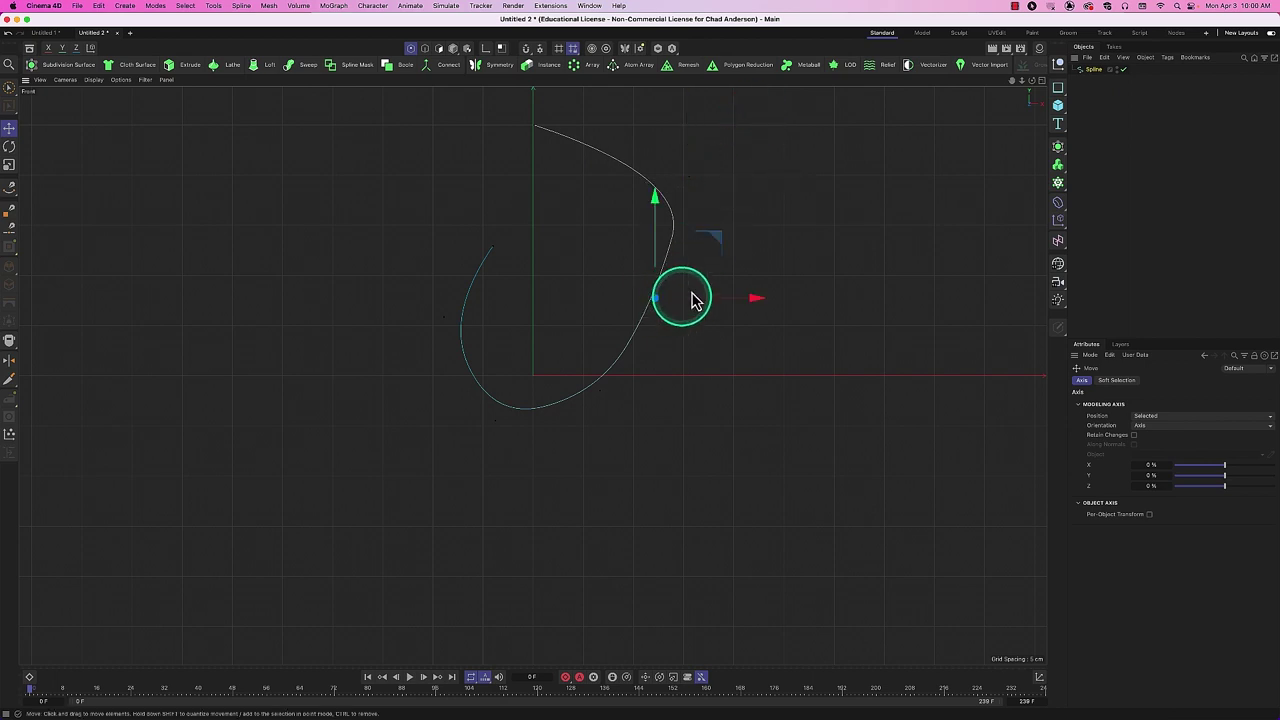
left_click_drag(737, 246, 768, 262)
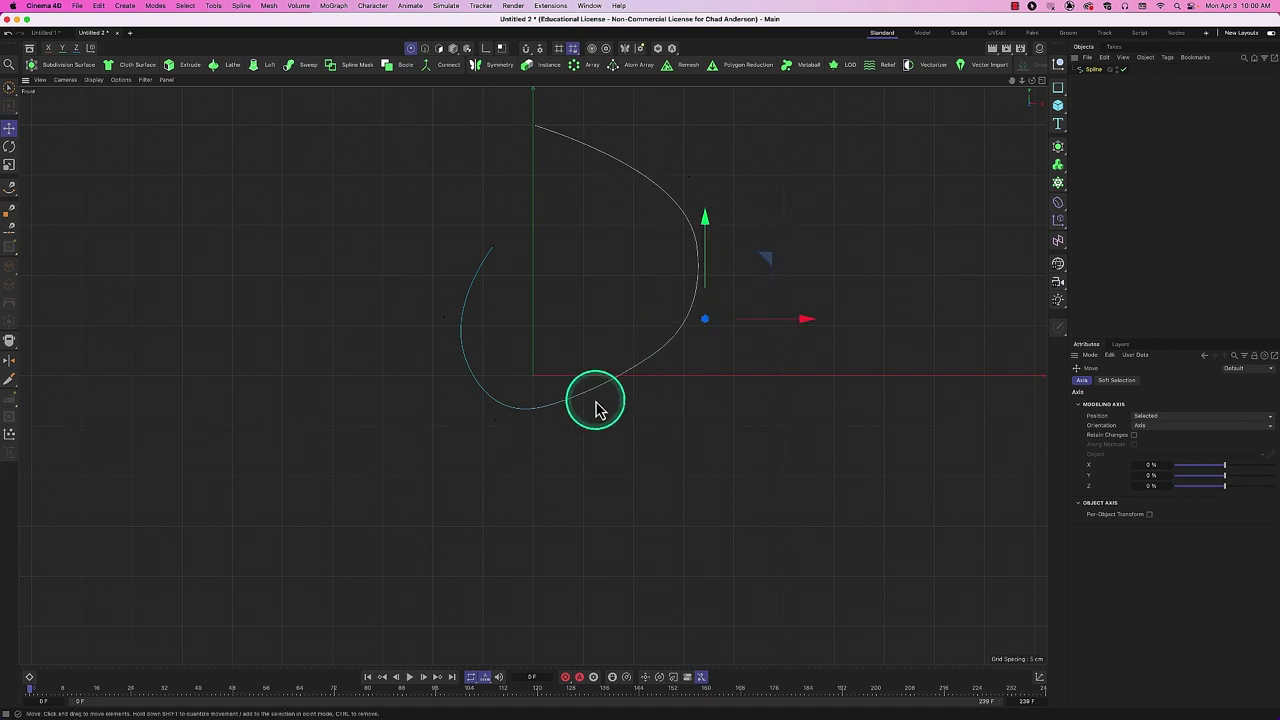
left_click(603, 391)
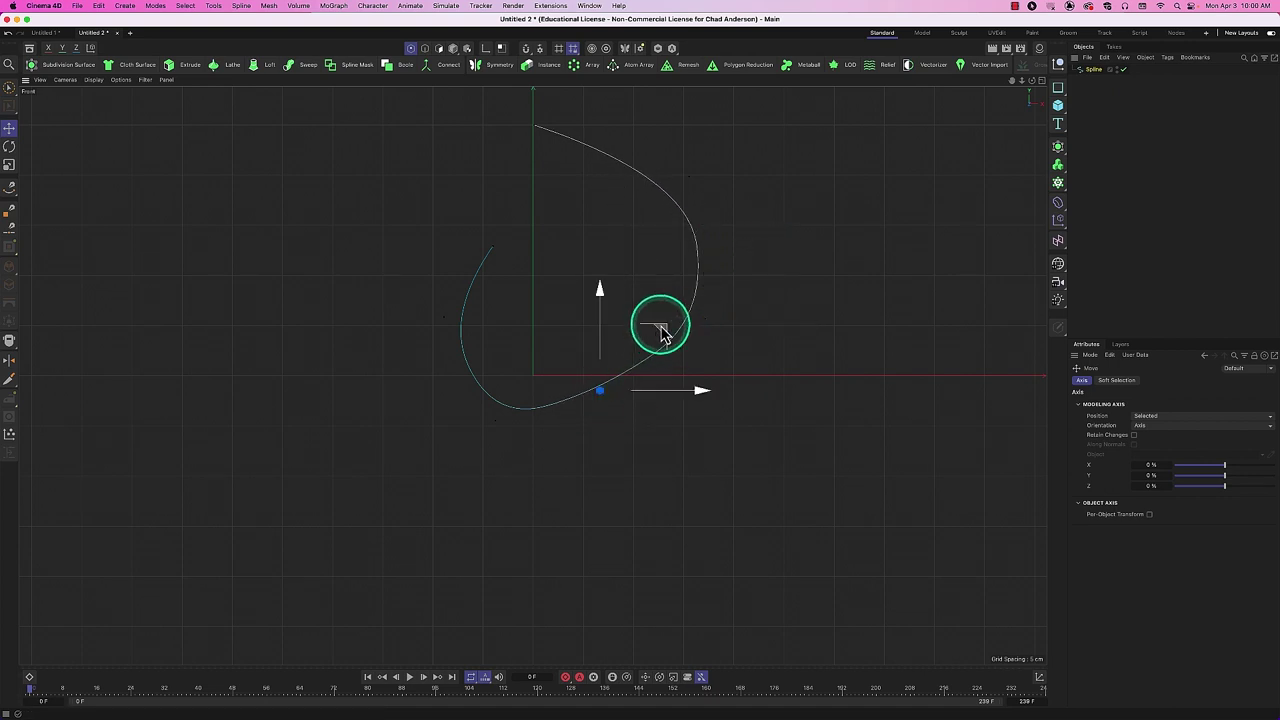
left_click_drag(663, 329, 680, 370)
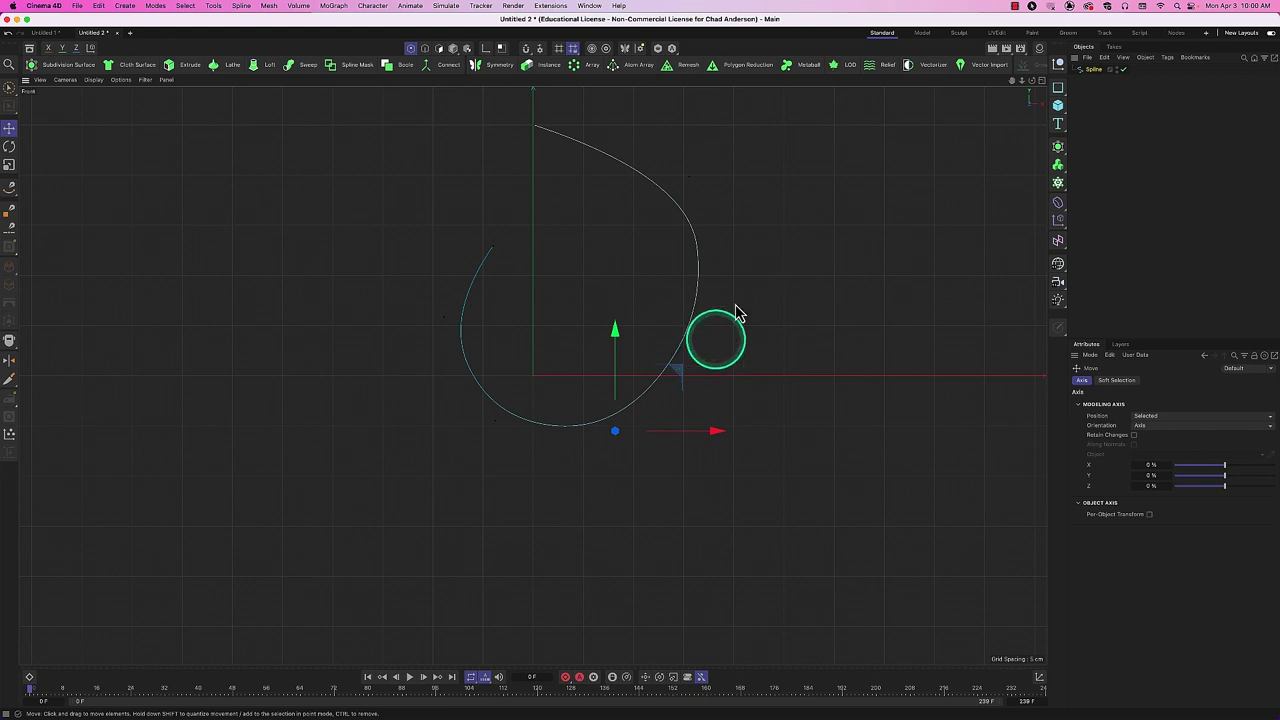
Delete the B-spline object from the scene.
left_click(1093, 70)
key("Delete")
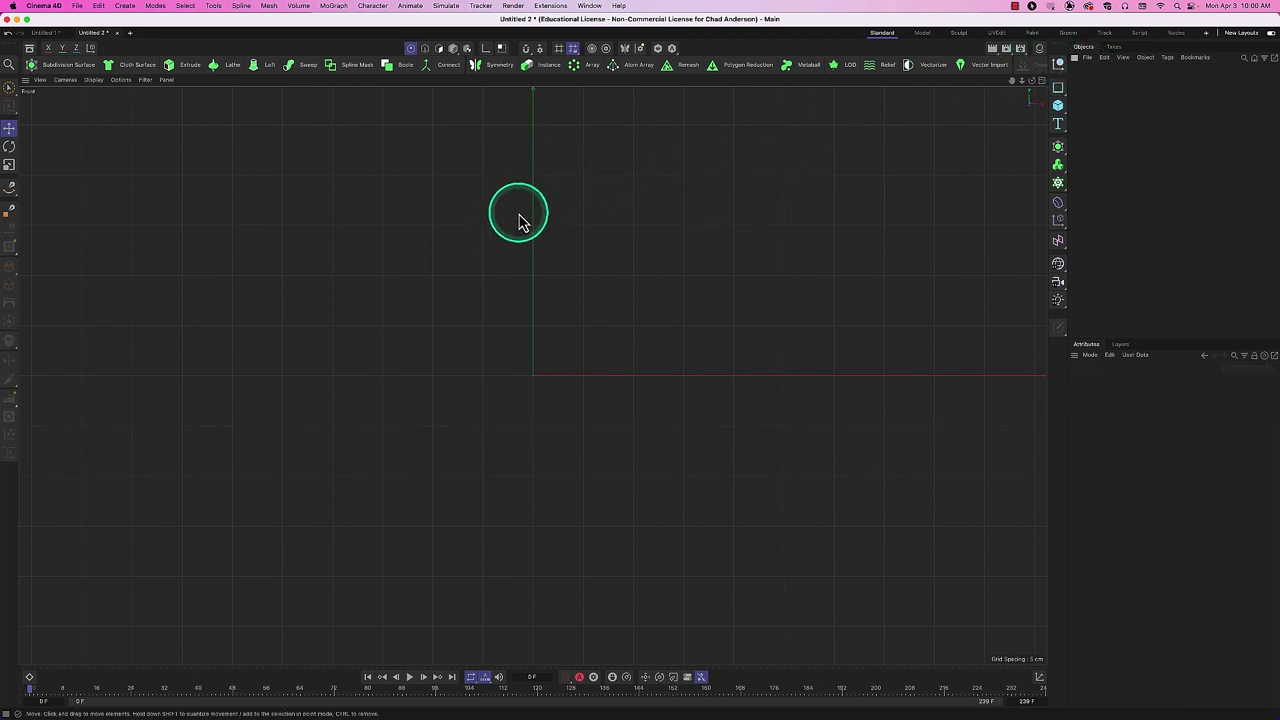
Try a straight horizontal B-Spline segment across the vertical axis with the Spline Pen, and undo it.
left_click(10, 187)
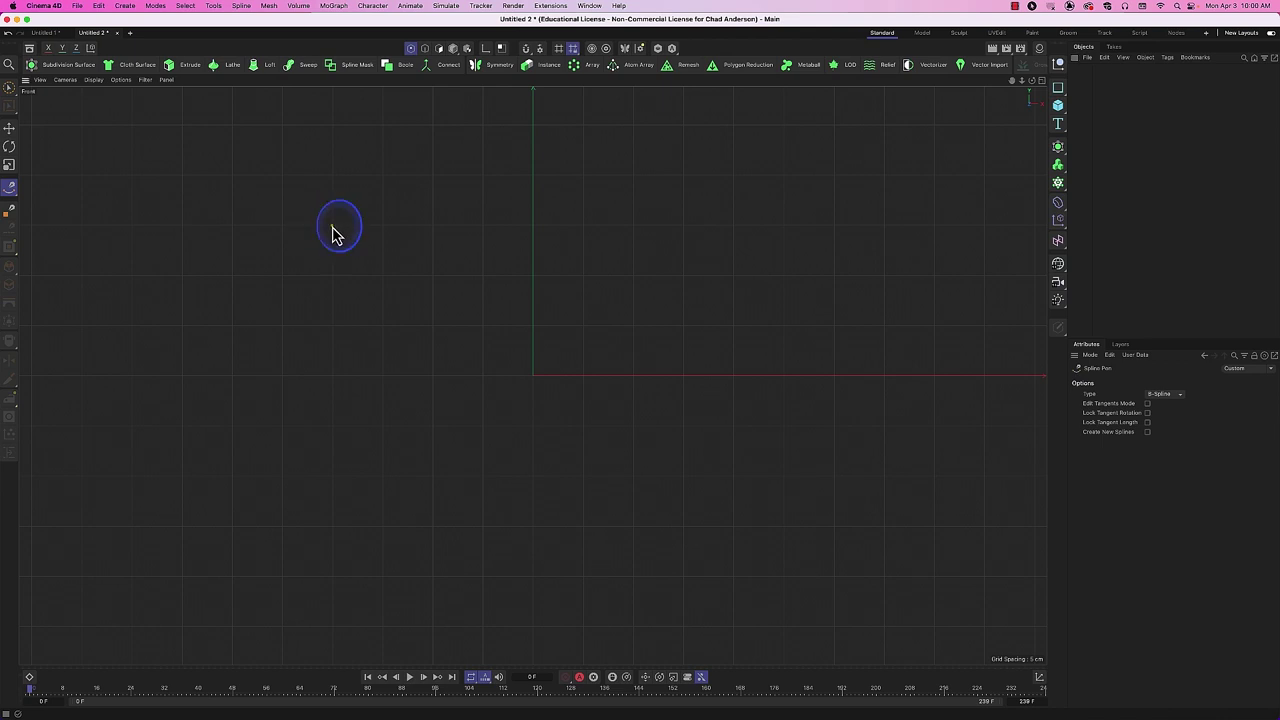
left_click(332, 225)
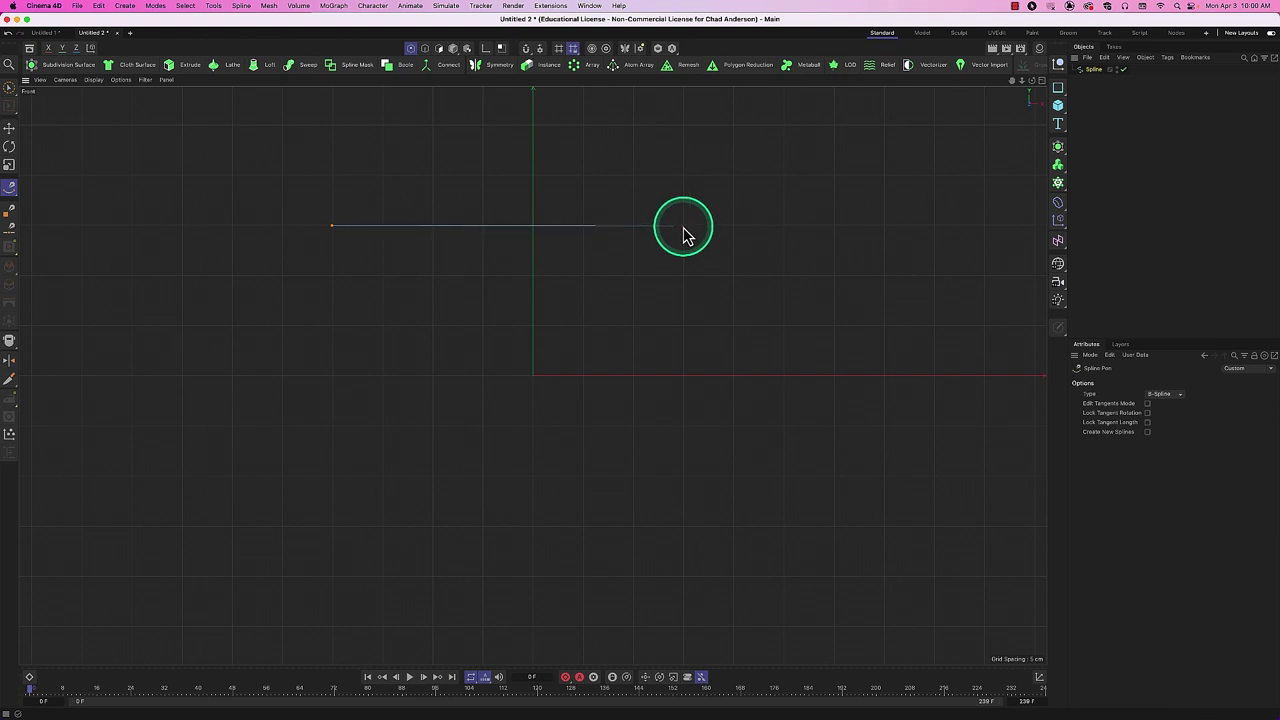
left_click(685, 226)
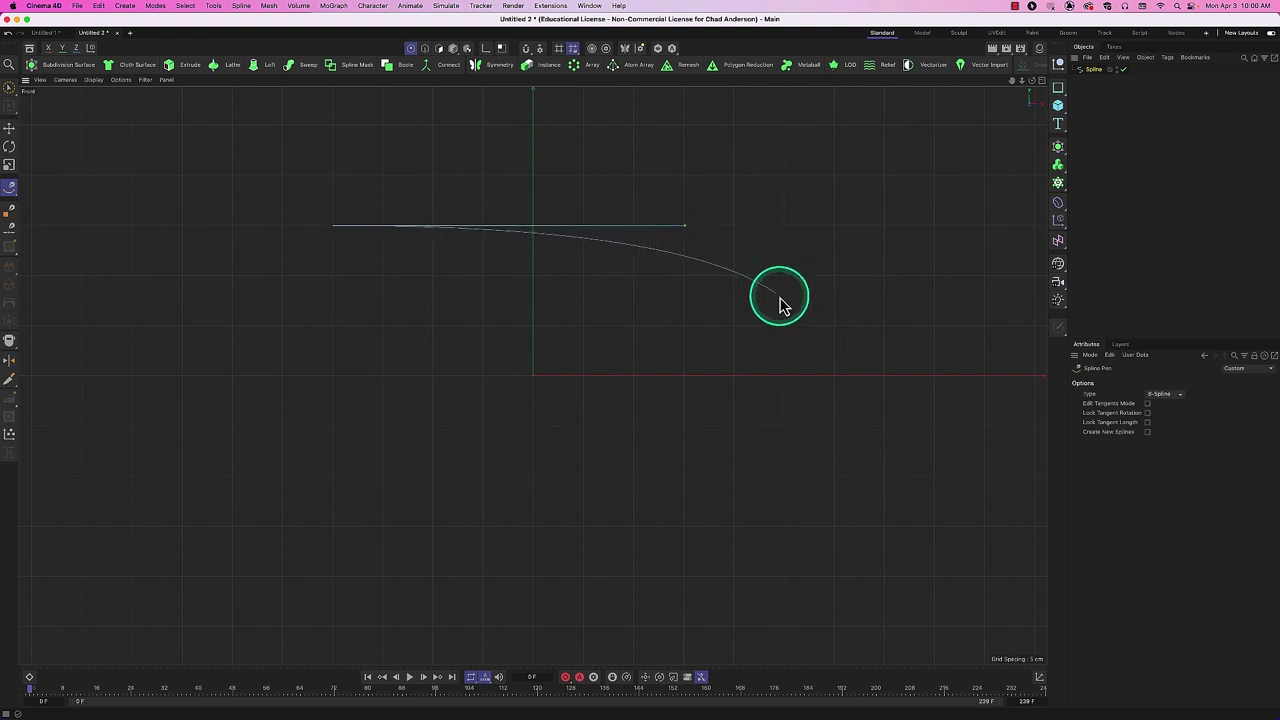
key("super+z")
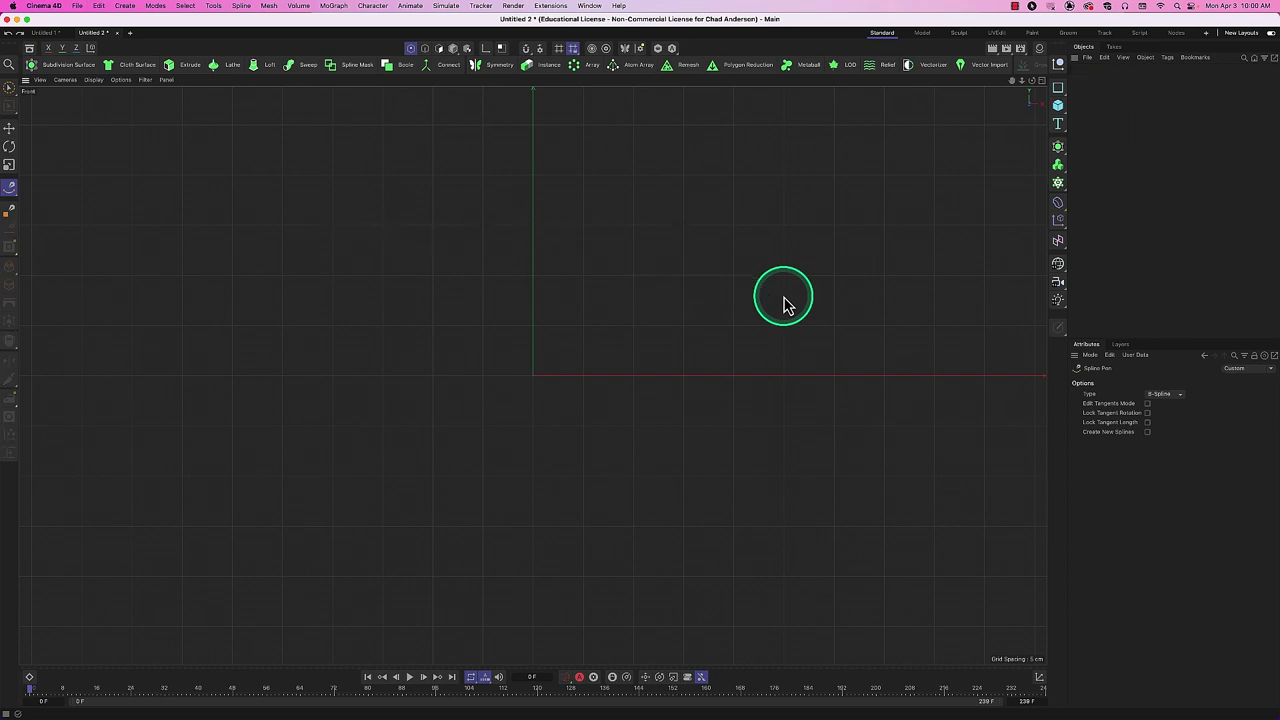
Set the Spline Pen type to Bezier and draw a closed slot shape with straight horizontal edges and curved ends.
left_click(1163, 394)
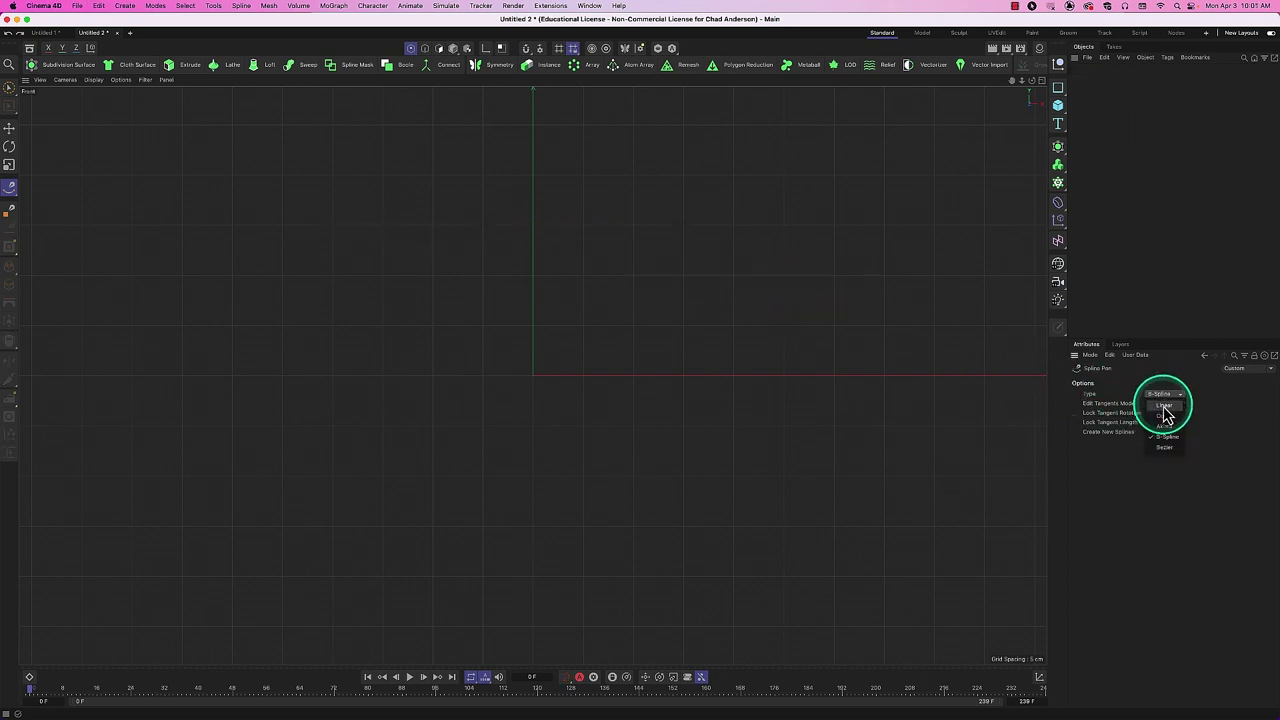
left_click(1166, 447)
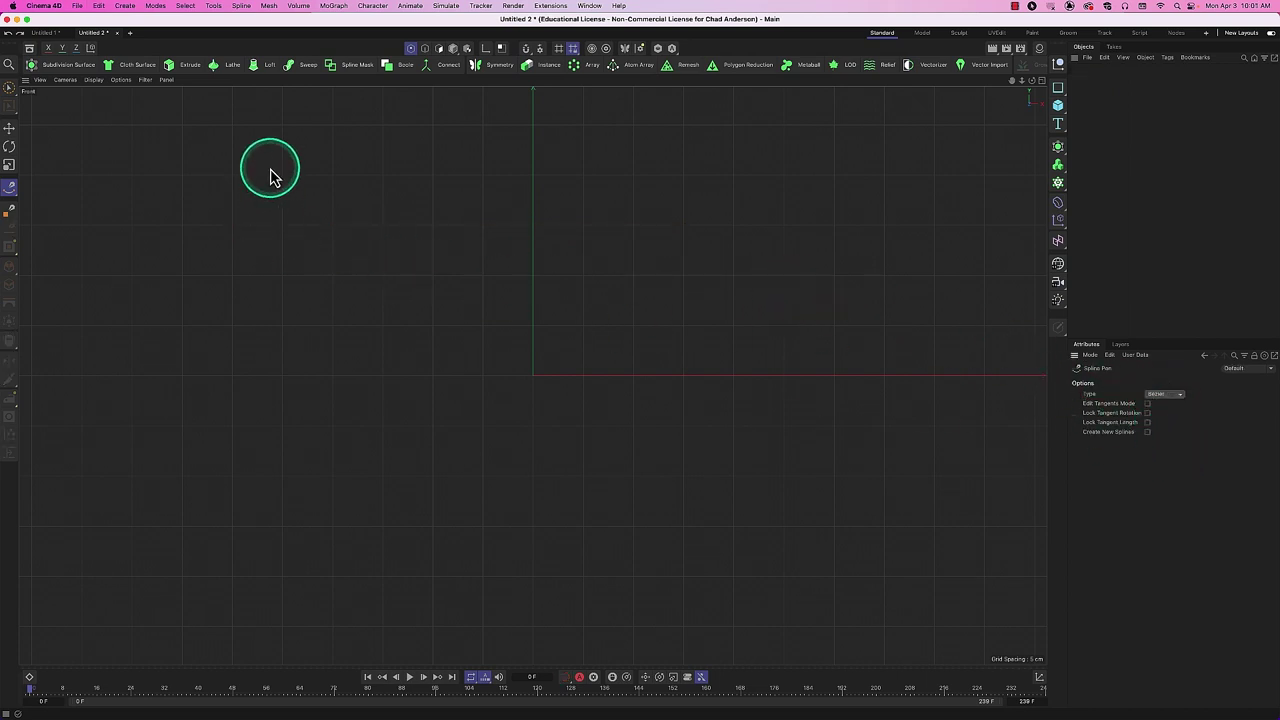
left_click(282, 227)
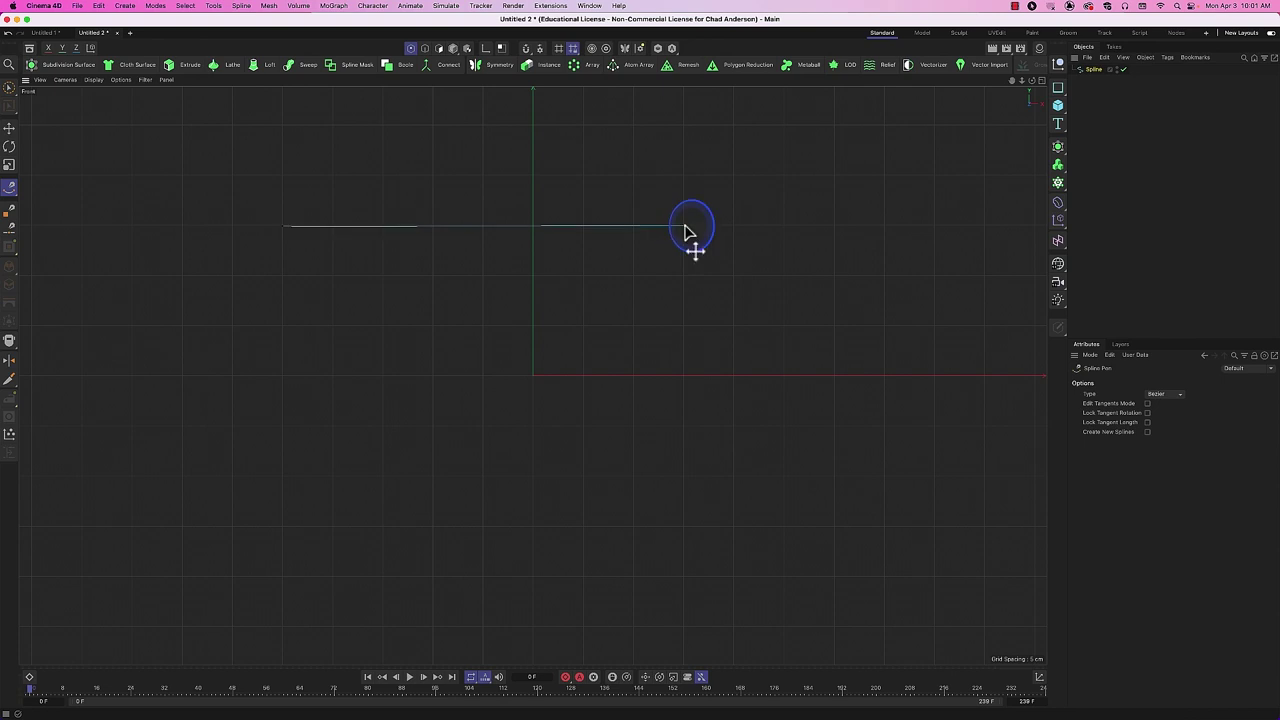
left_click(685, 226)
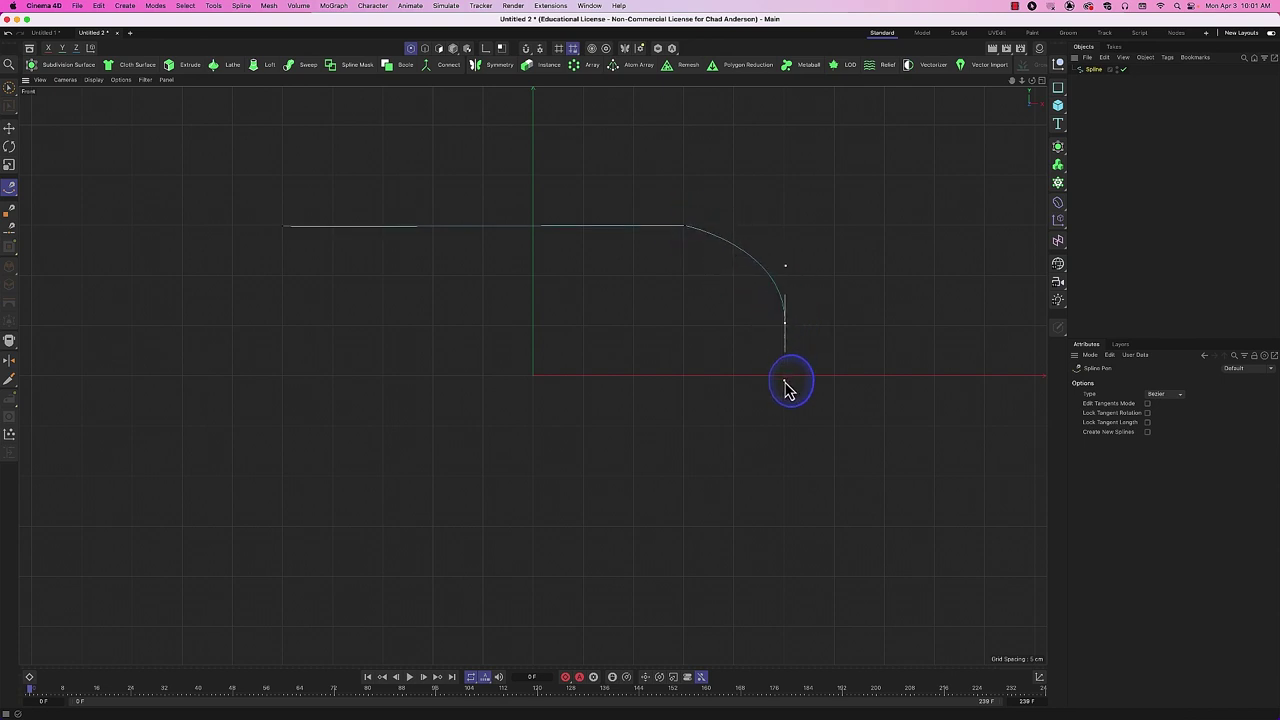
left_click_drag(784, 379, 784, 379)
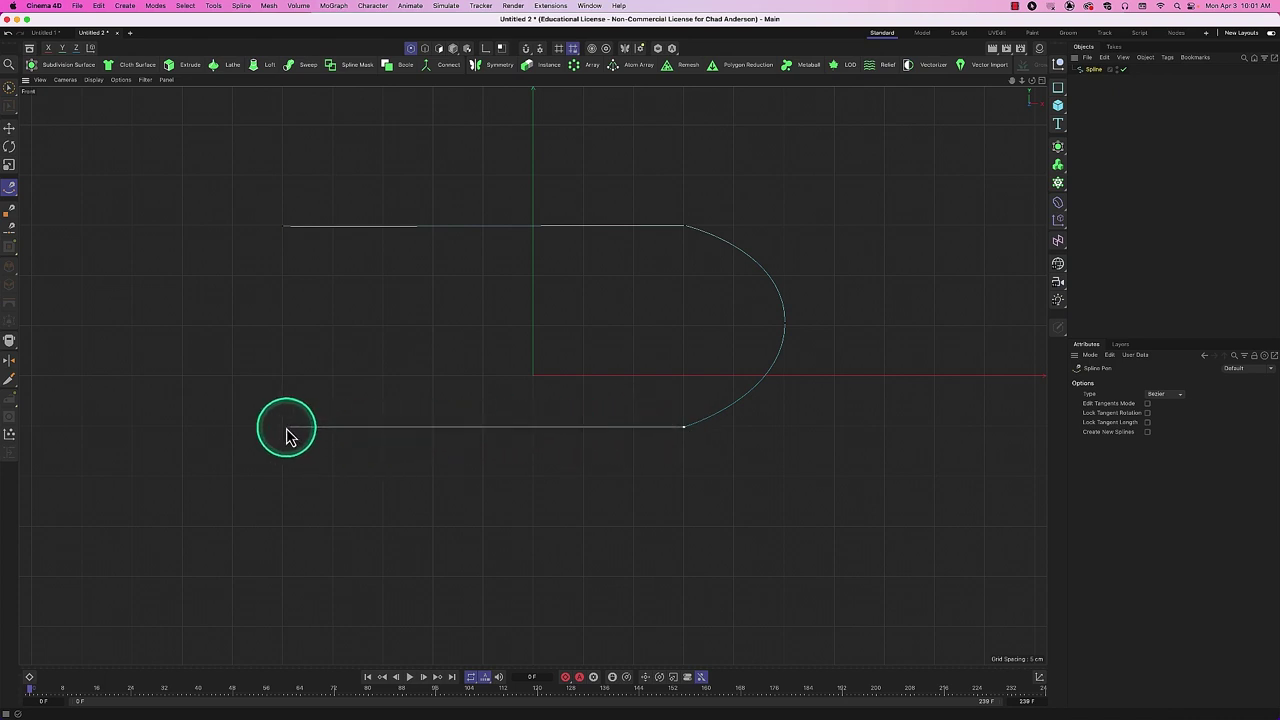
left_click(282, 427)
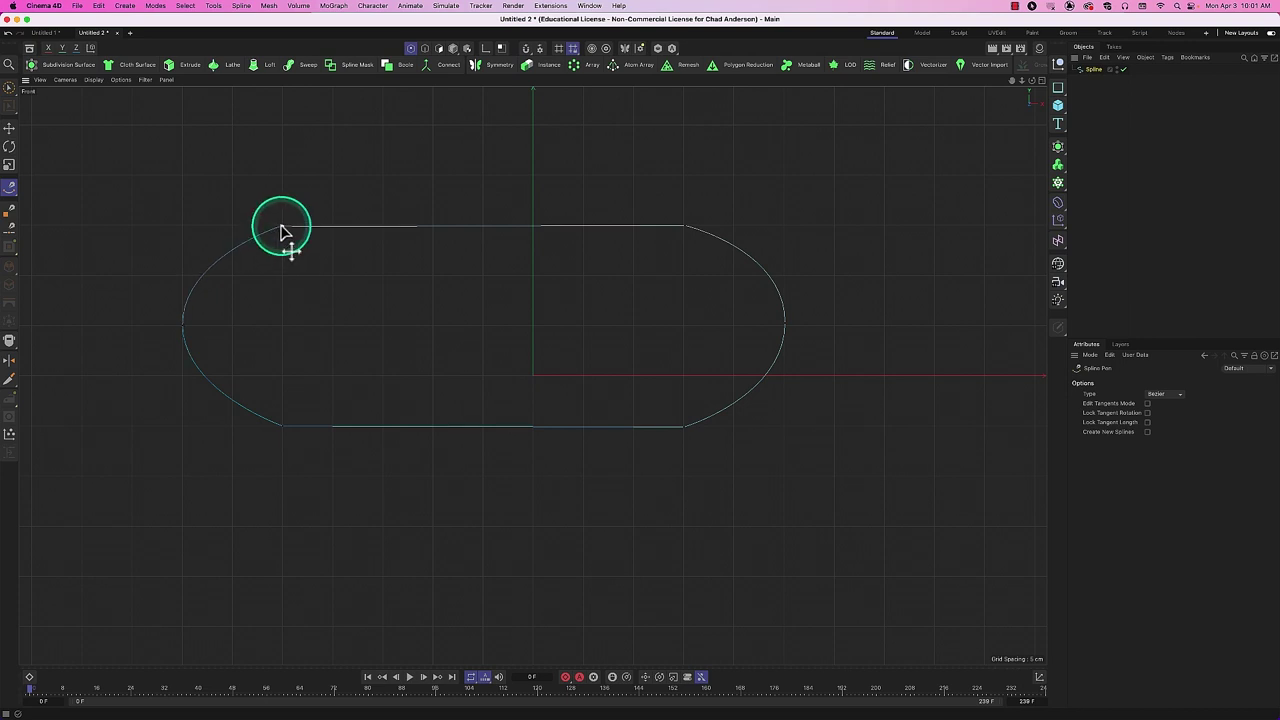
Activate the Move tool, open the Coordinate Manager and enlarge it so all the transform values are readable.
key("e")
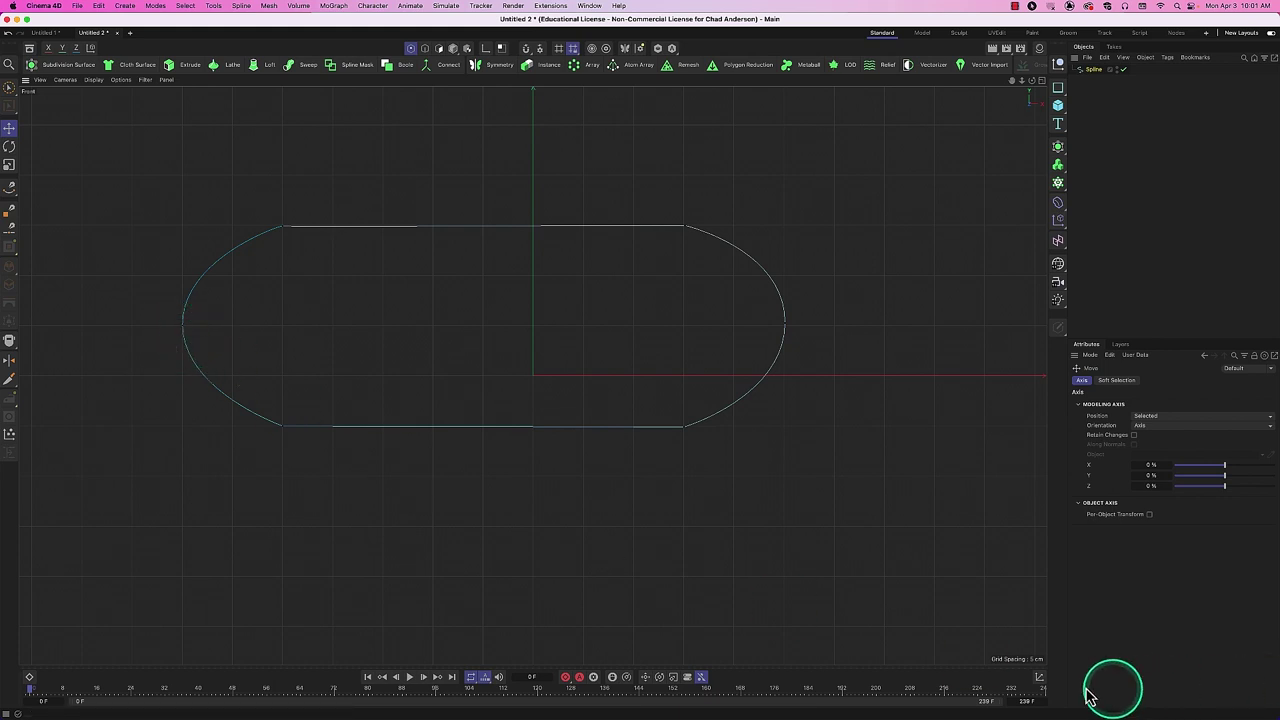
left_click(1040, 678)
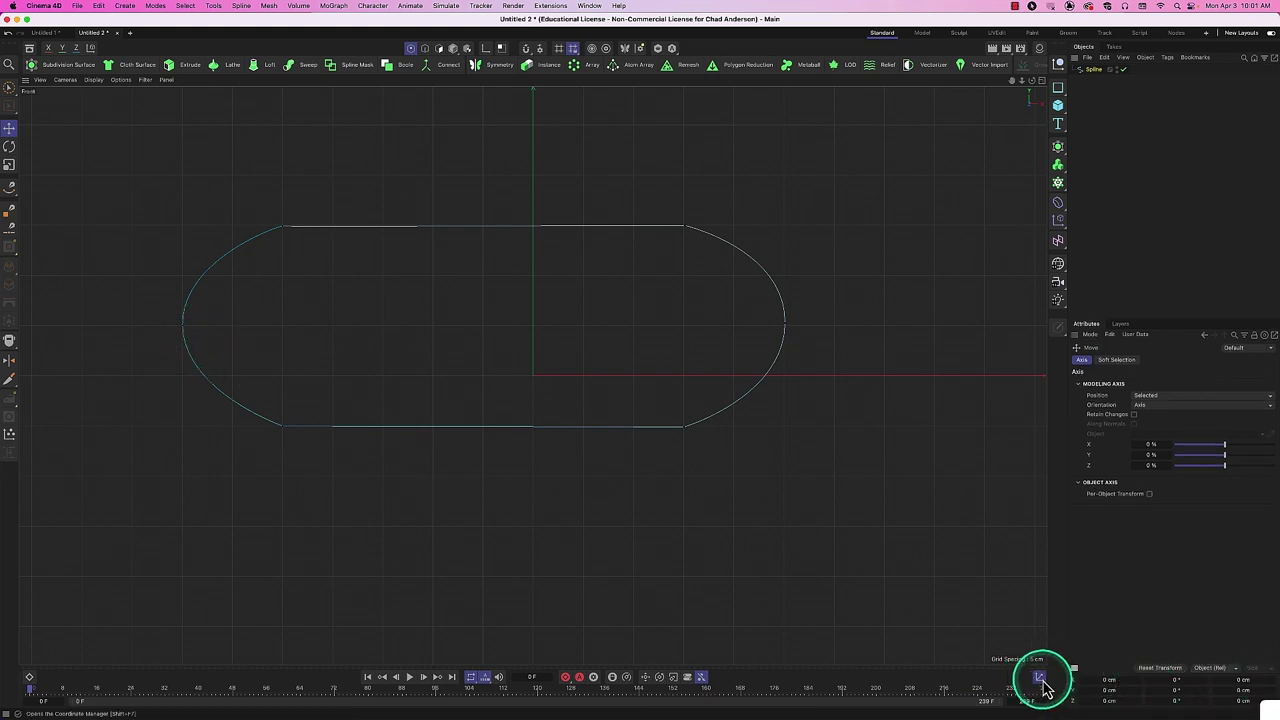
right_click(1158, 698)
left_click(1160, 695)
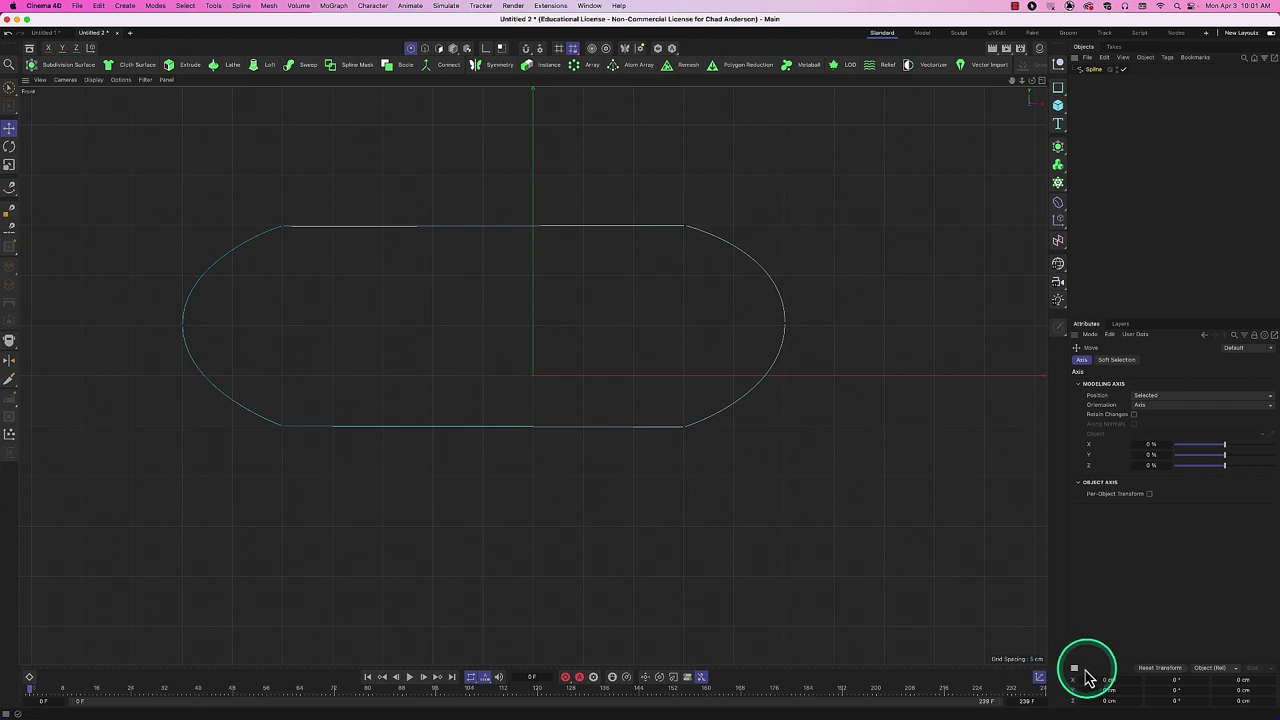
left_click_drag(1104, 660, 1104, 562)
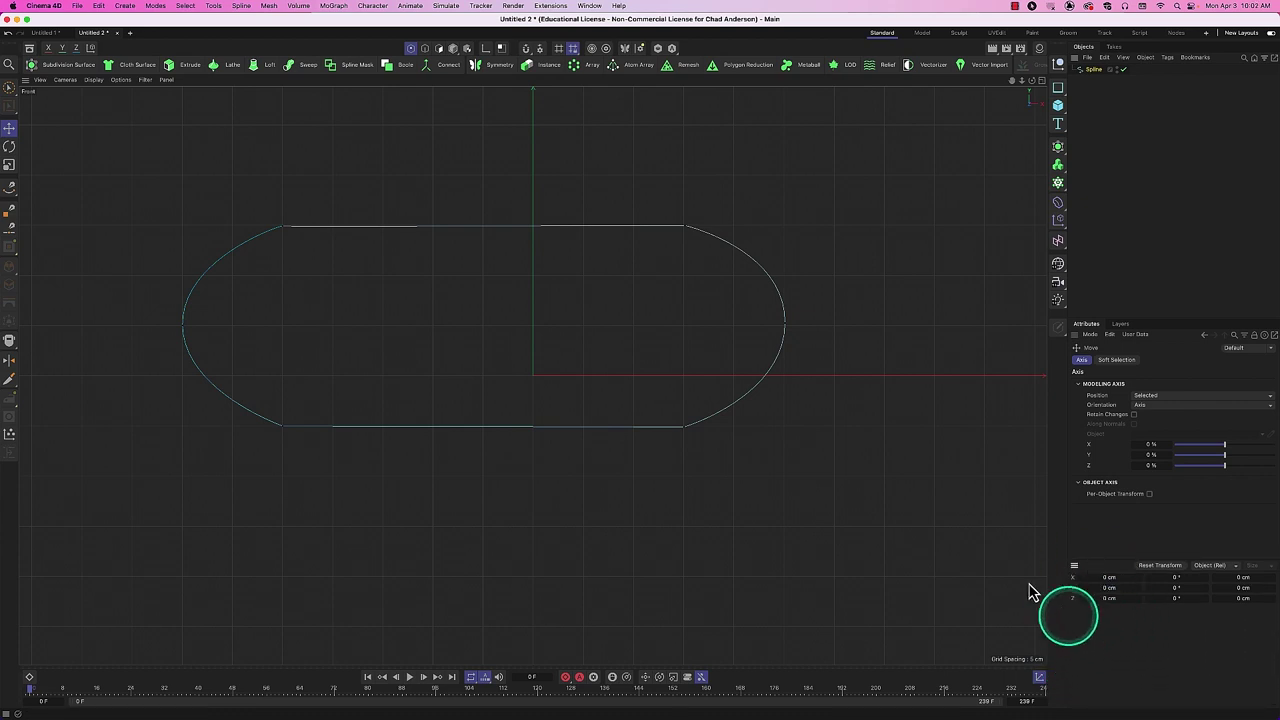
Set the Y position of the slot's upper-left and upper-right corner points to 150 cm each.
left_click(684, 227)
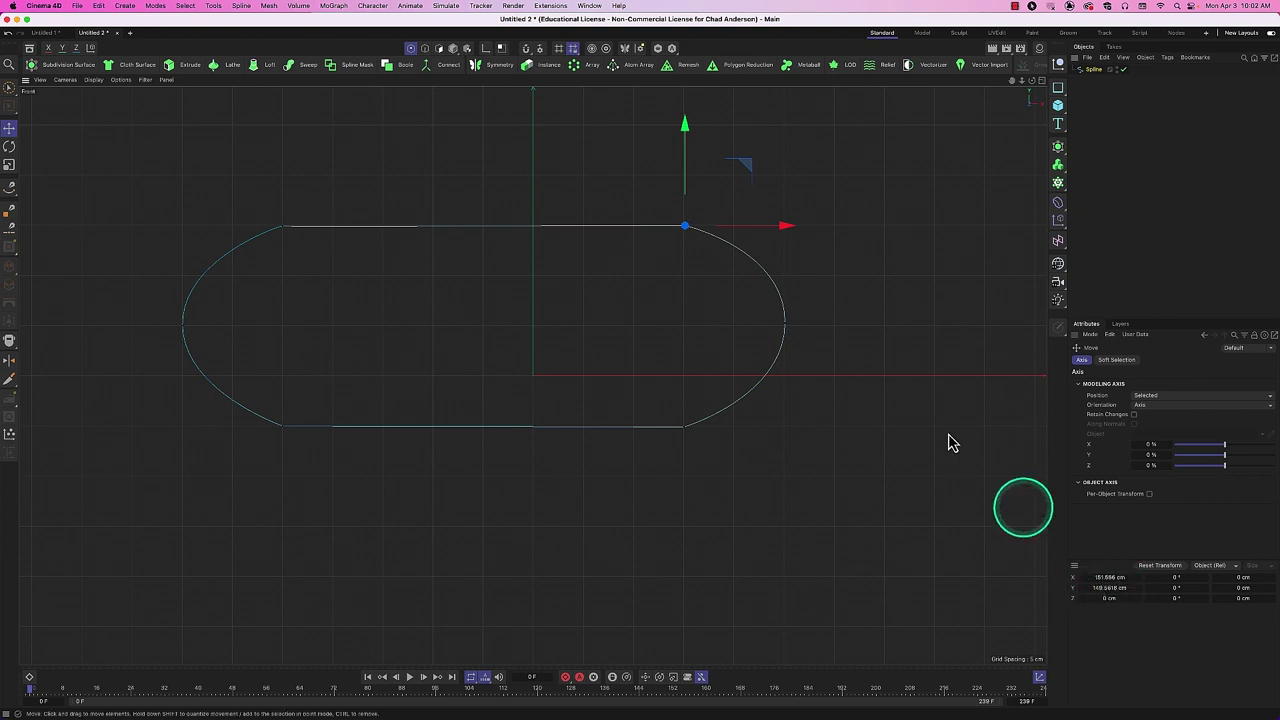
left_click(283, 227)
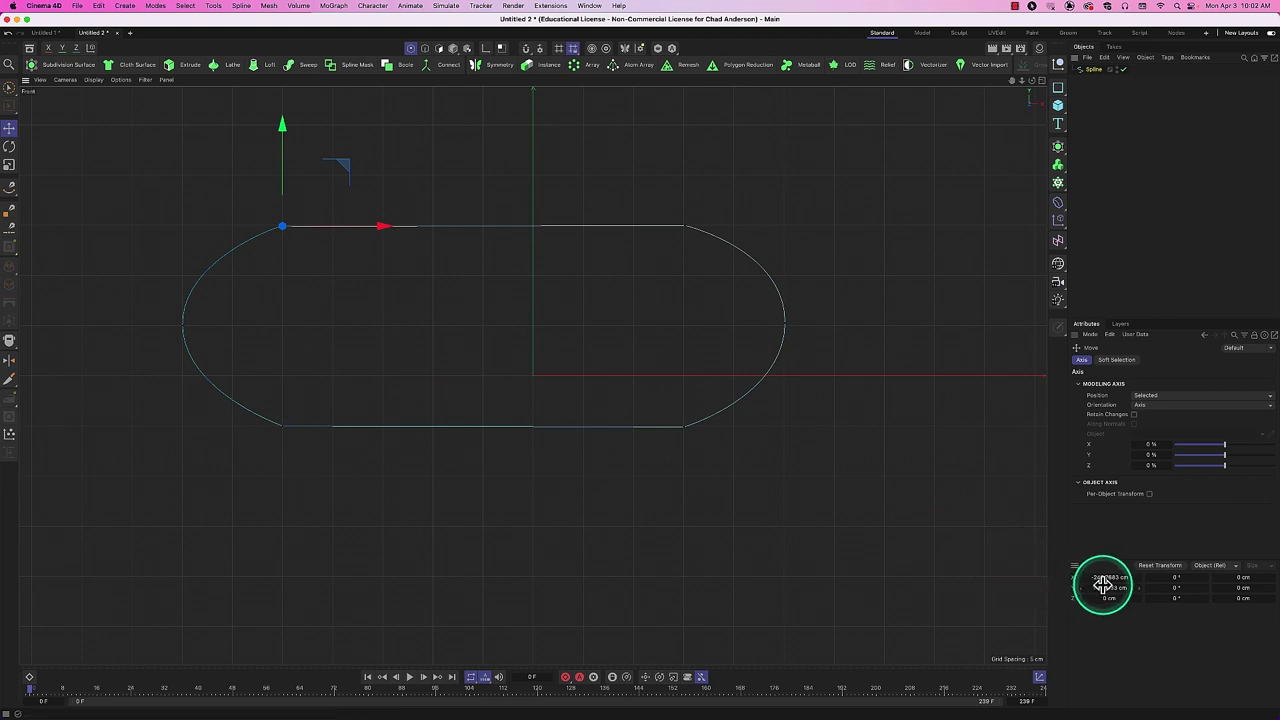
left_click(683, 227)
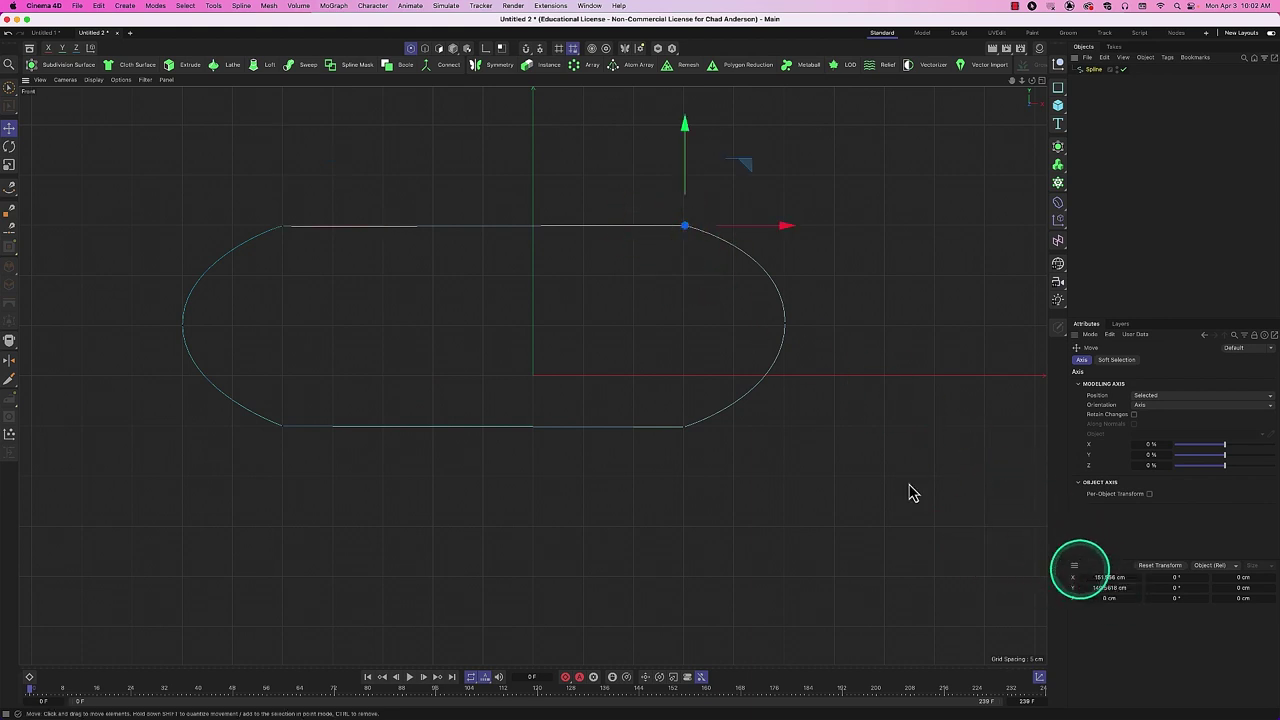
left_click(283, 232)
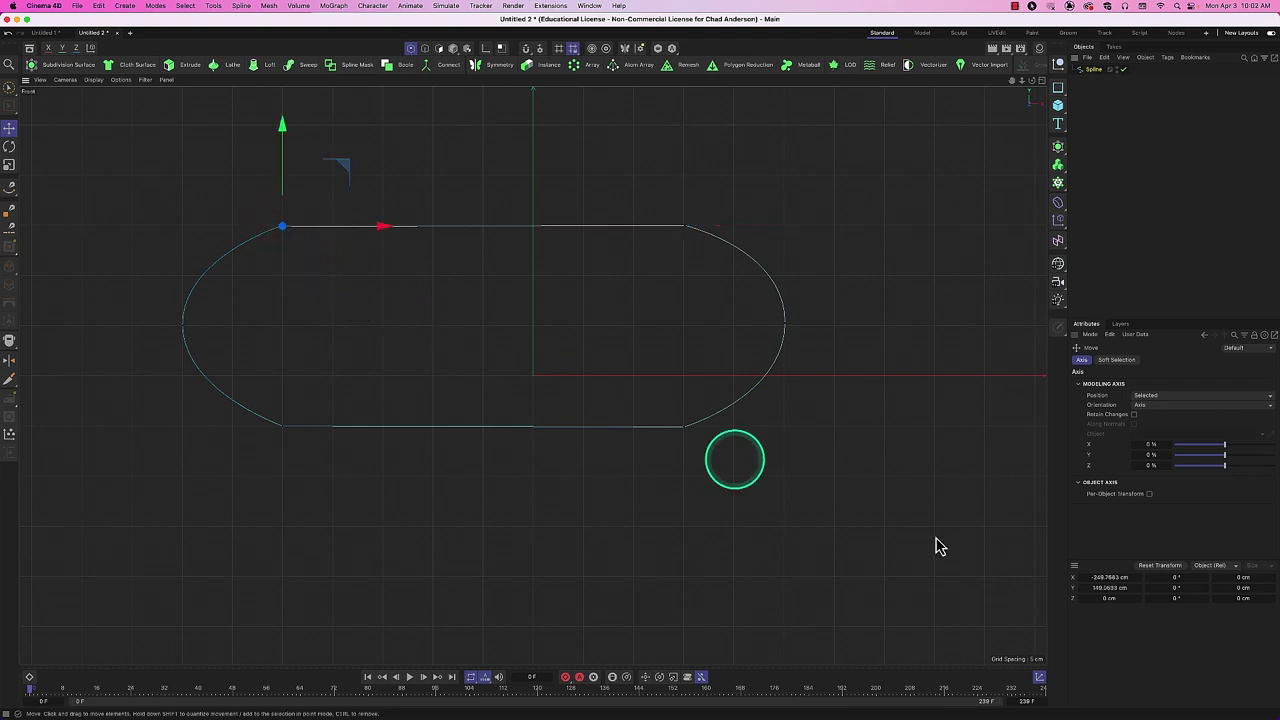
left_click(1126, 587)
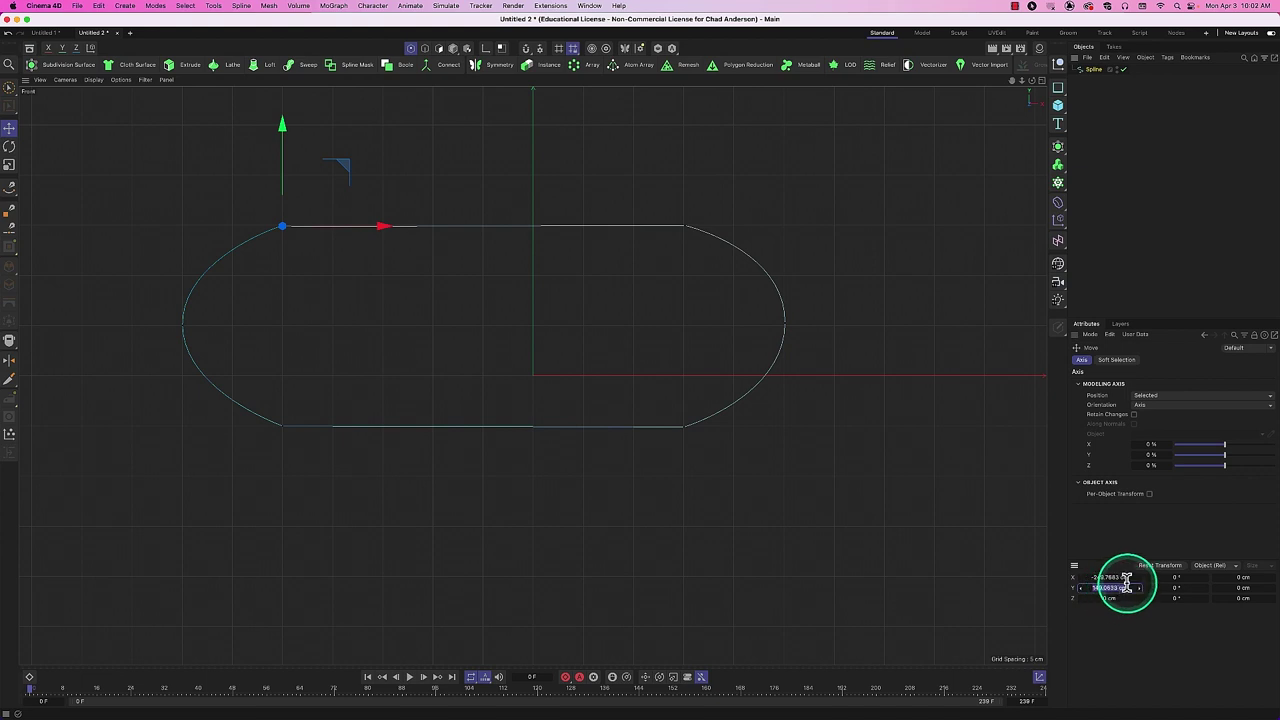
key("Return")
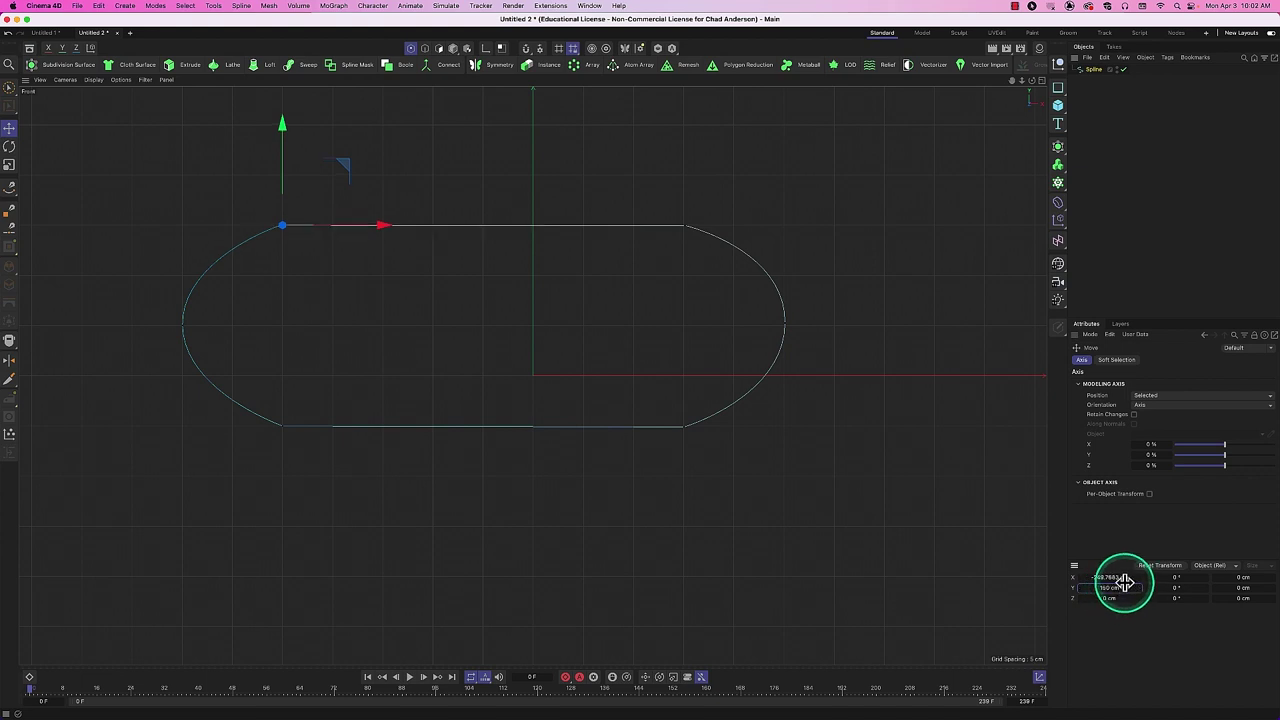
left_click(686, 227)
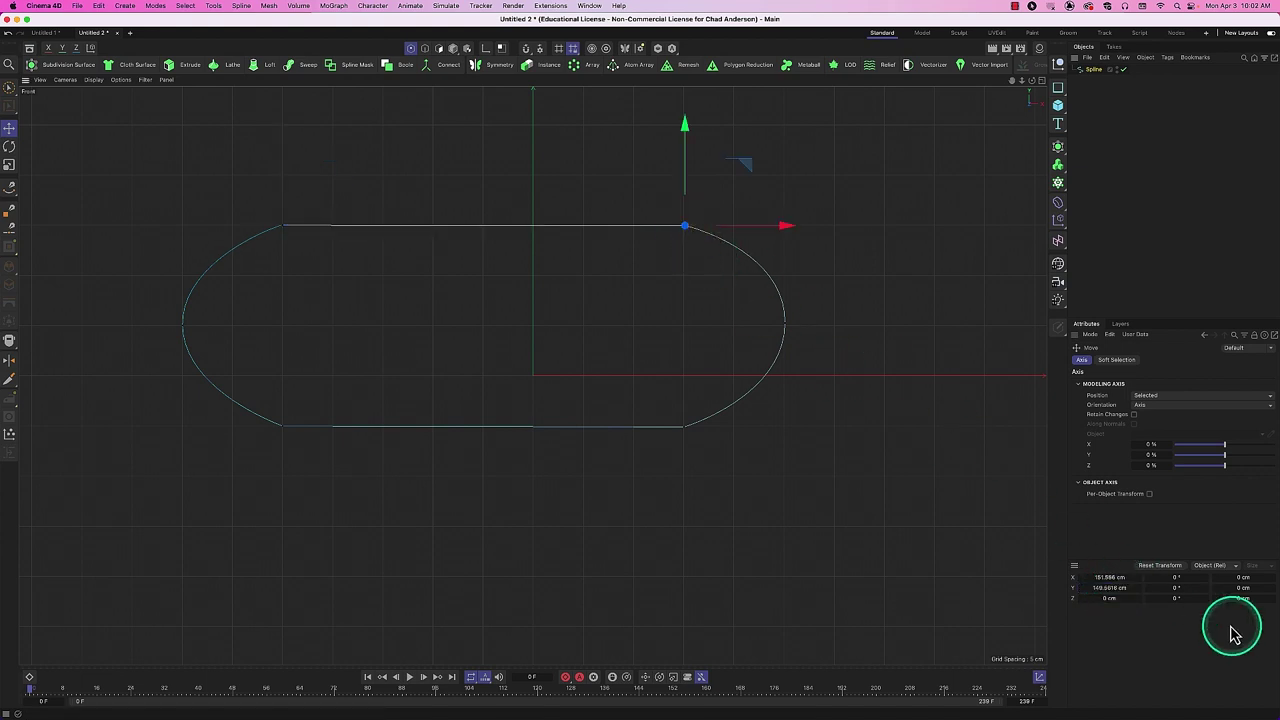
left_click(1107, 588)
type("1")
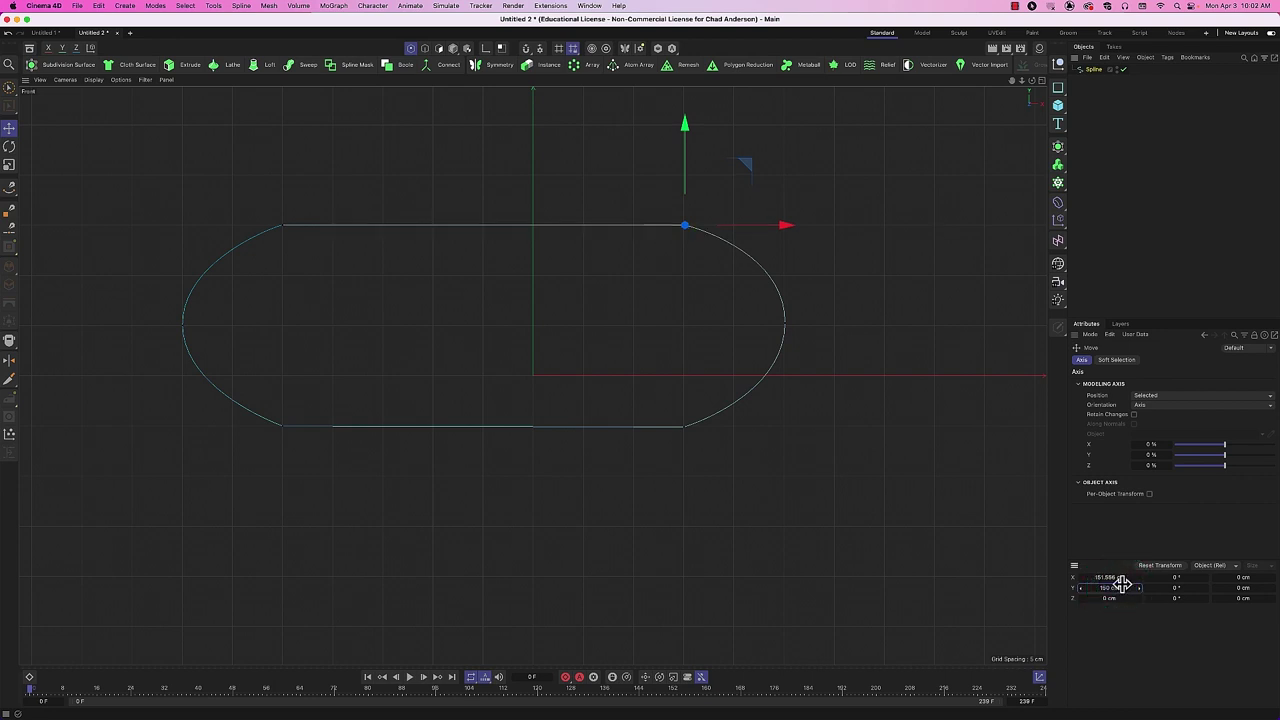
Set the Y position of the slot's lower-left and lower-right corner points to -50 cm each.
left_click(283, 427)
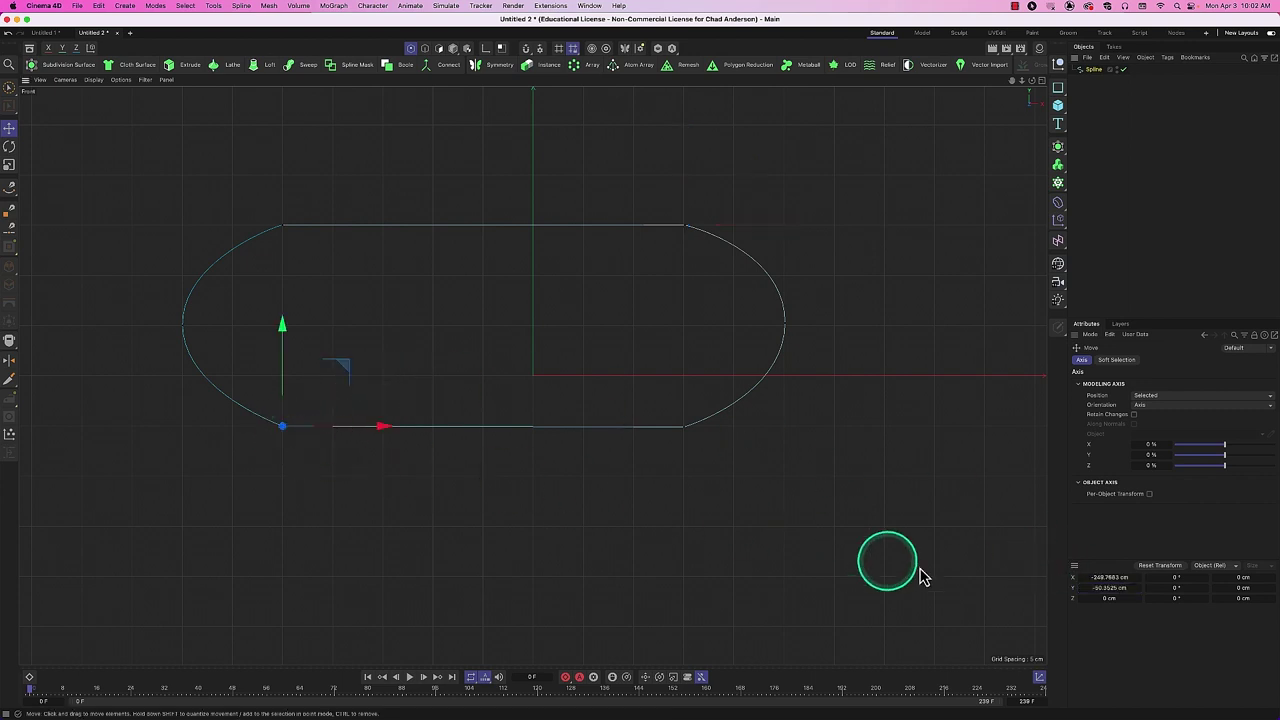
double_click(1108, 588)
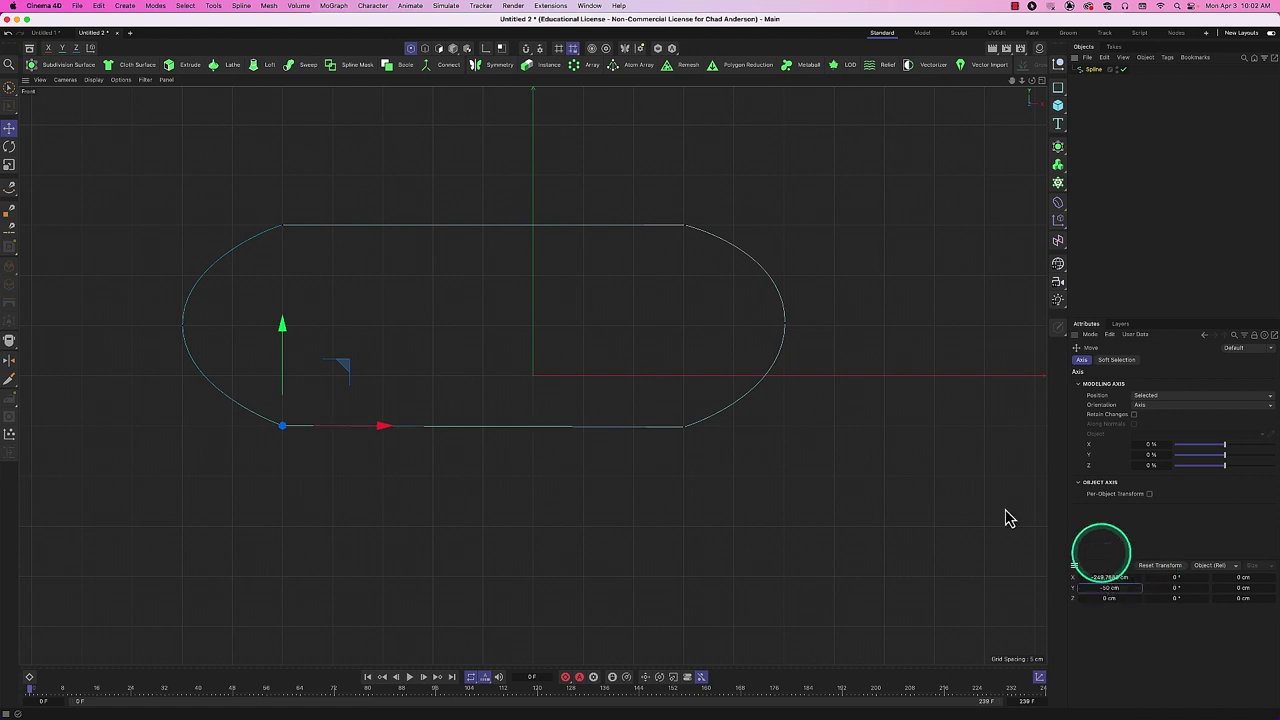
left_click(686, 428)
double_click(1110, 588)
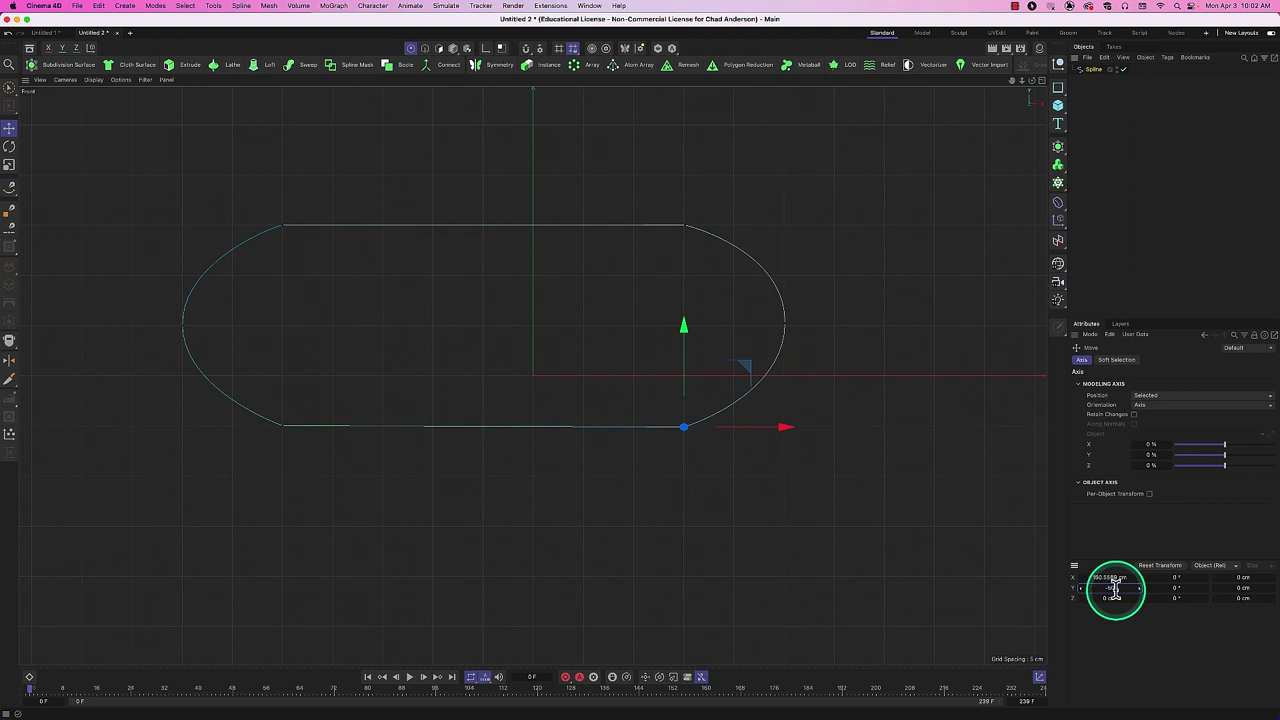
key("Return")
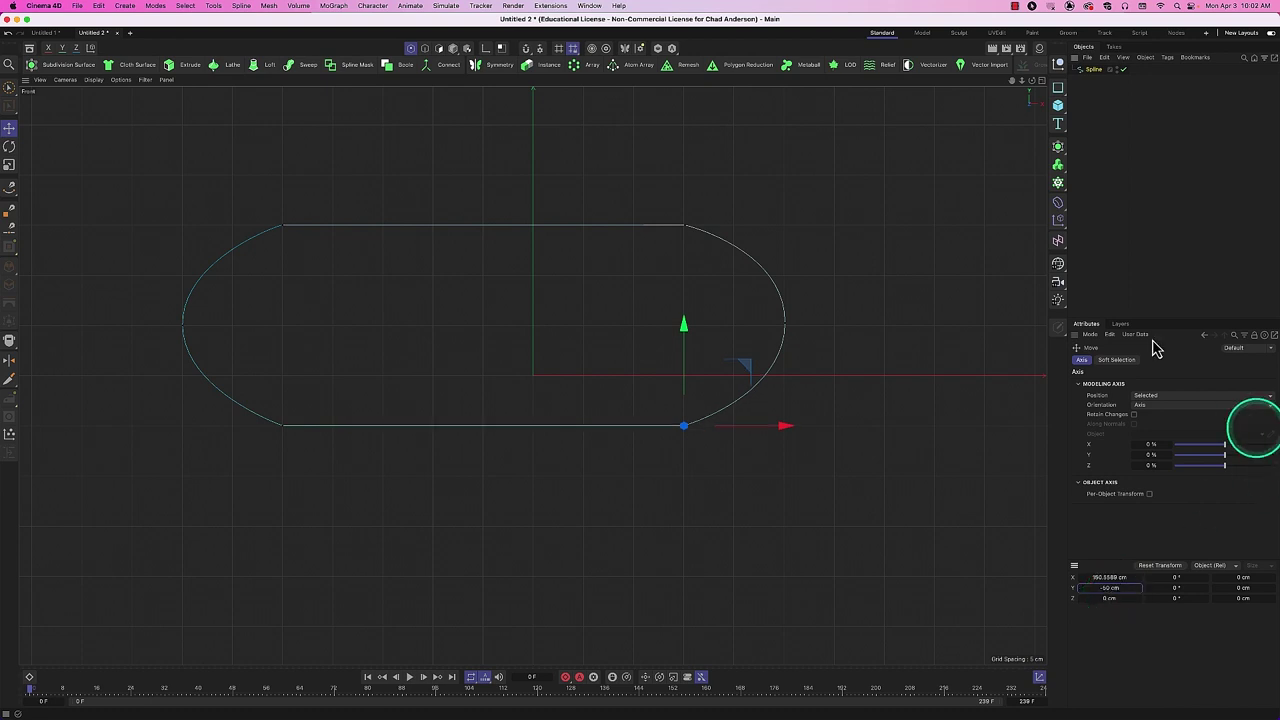
Set the Y position of the slot's outermost right and left end points to 50 cm each.
left_click(784, 323)
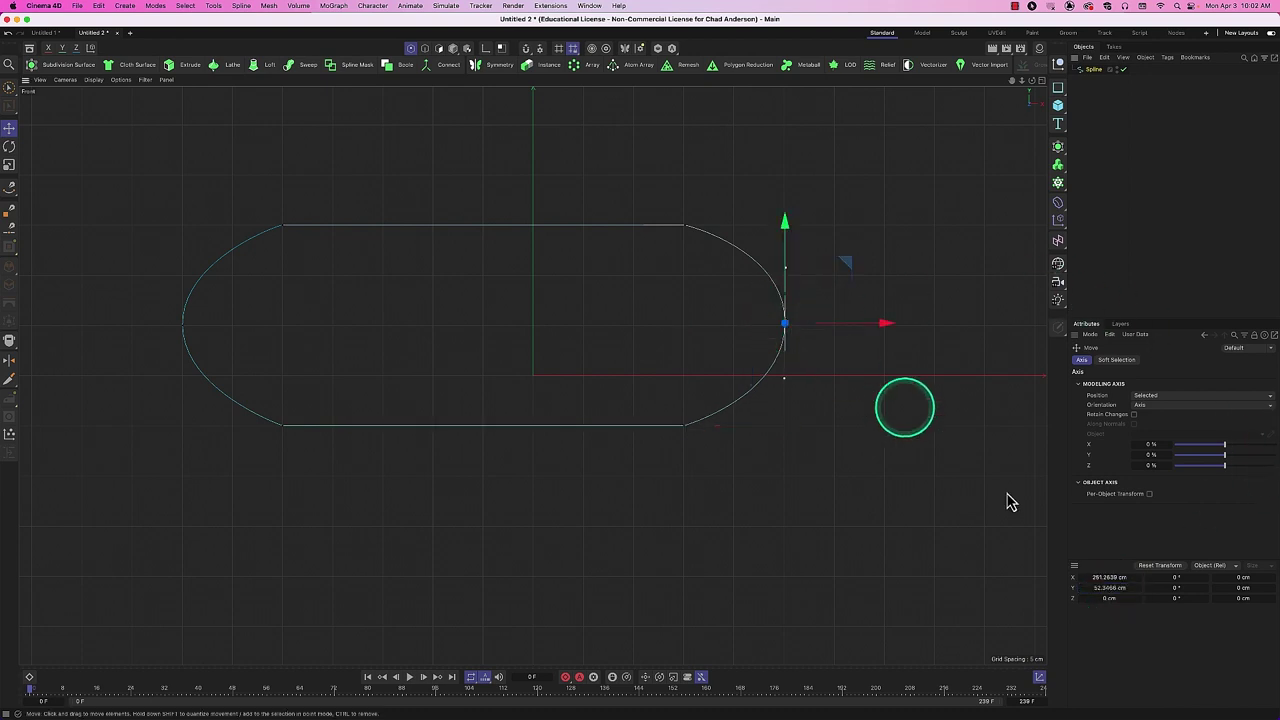
double_click(1110, 588)
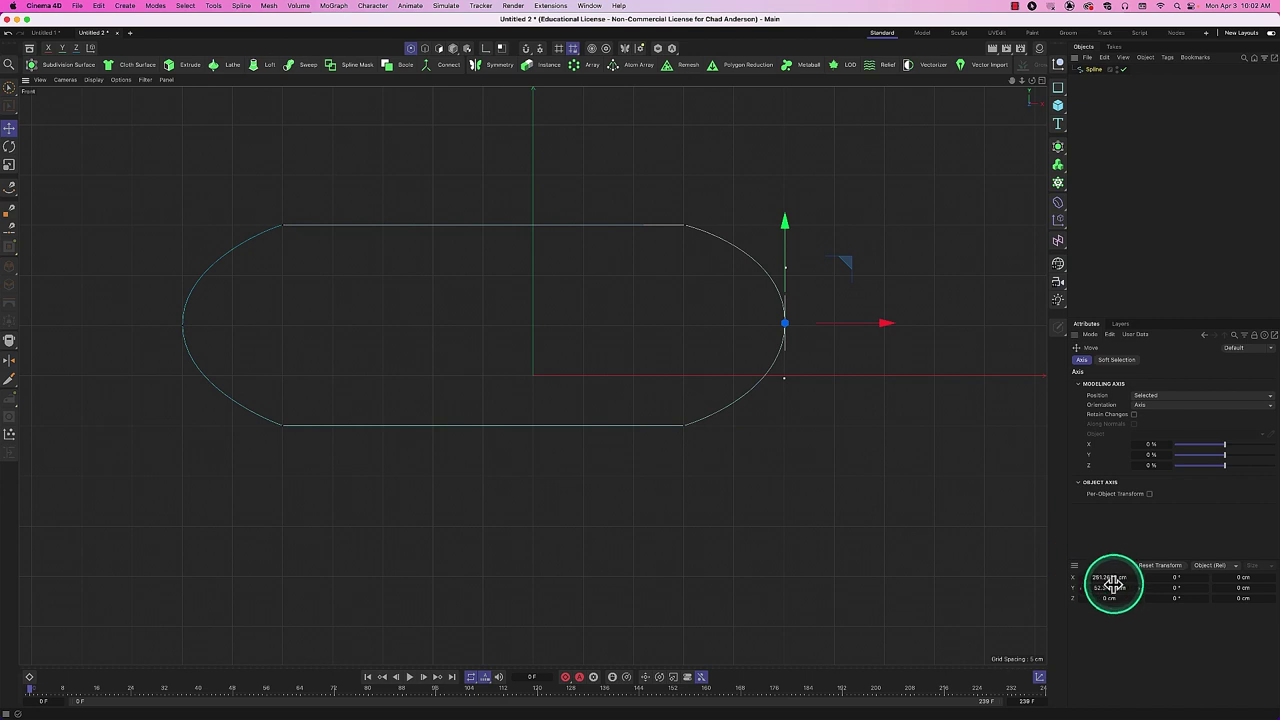
left_click(183, 324)
left_click(1109, 589)
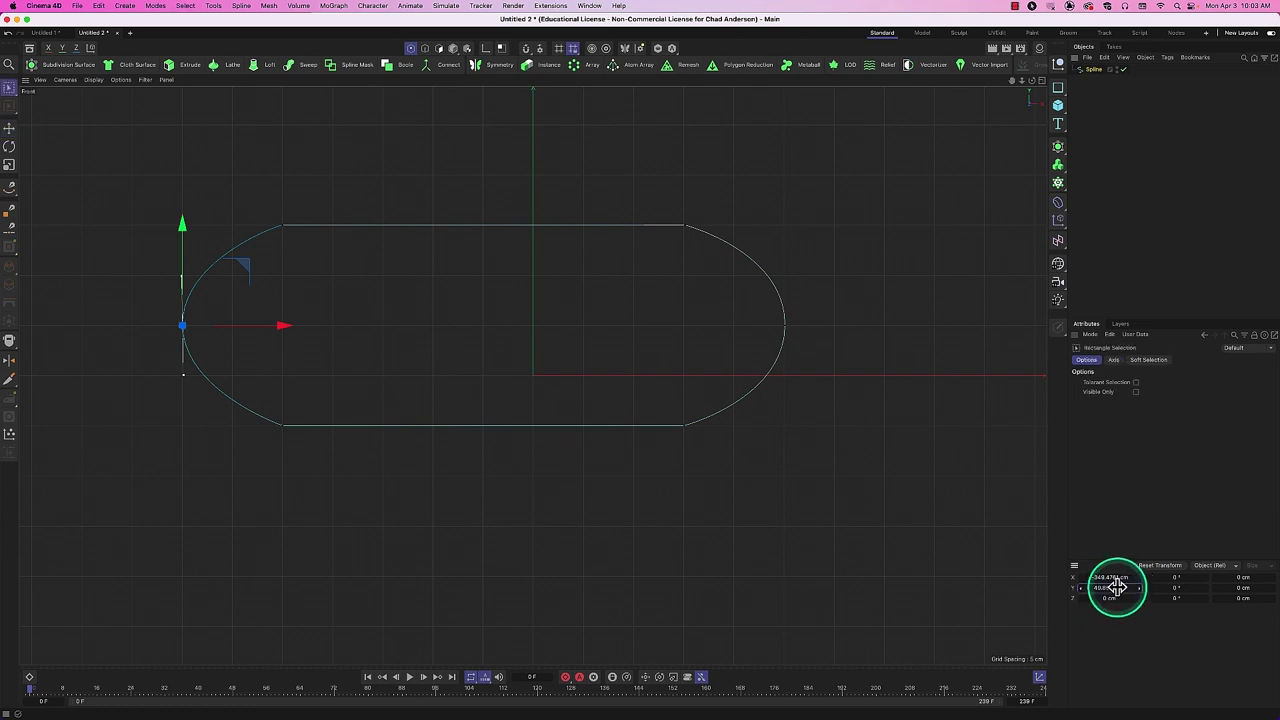
double_click(1112, 588)
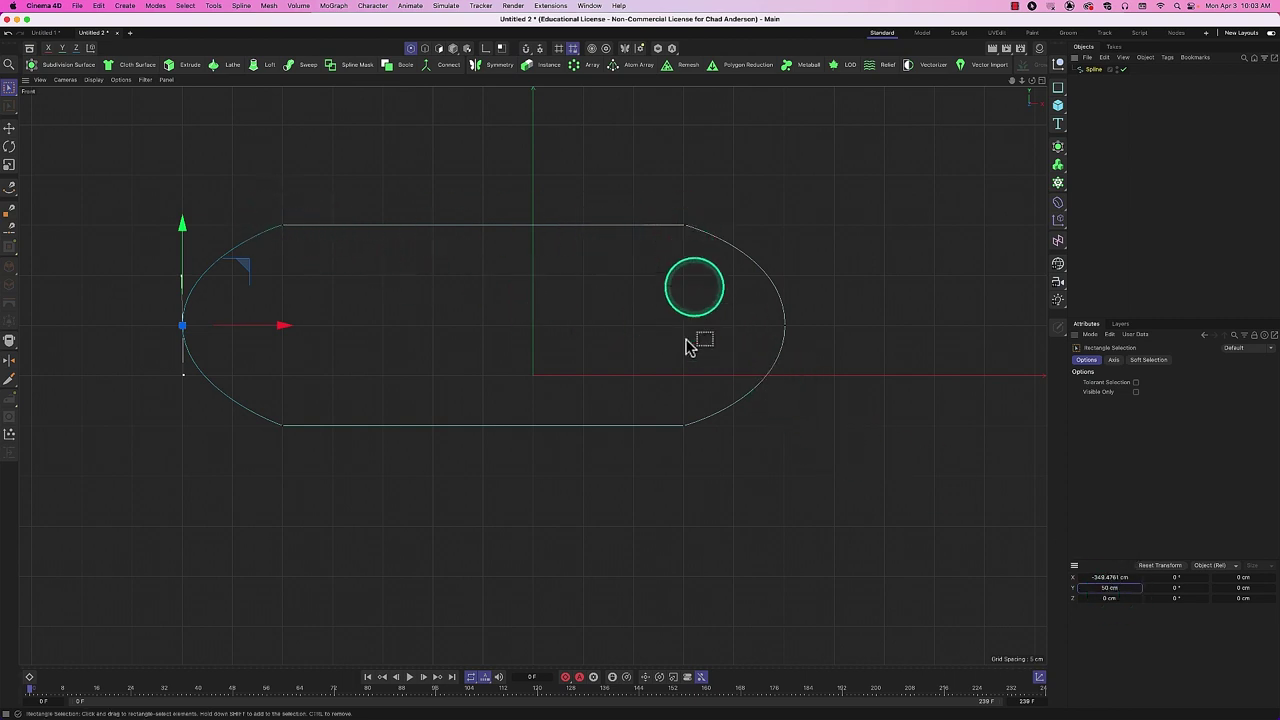
Select both upper corner points with the Move tool and set their X size to 400 cm and X position to -50 cm.
left_click(284, 228)
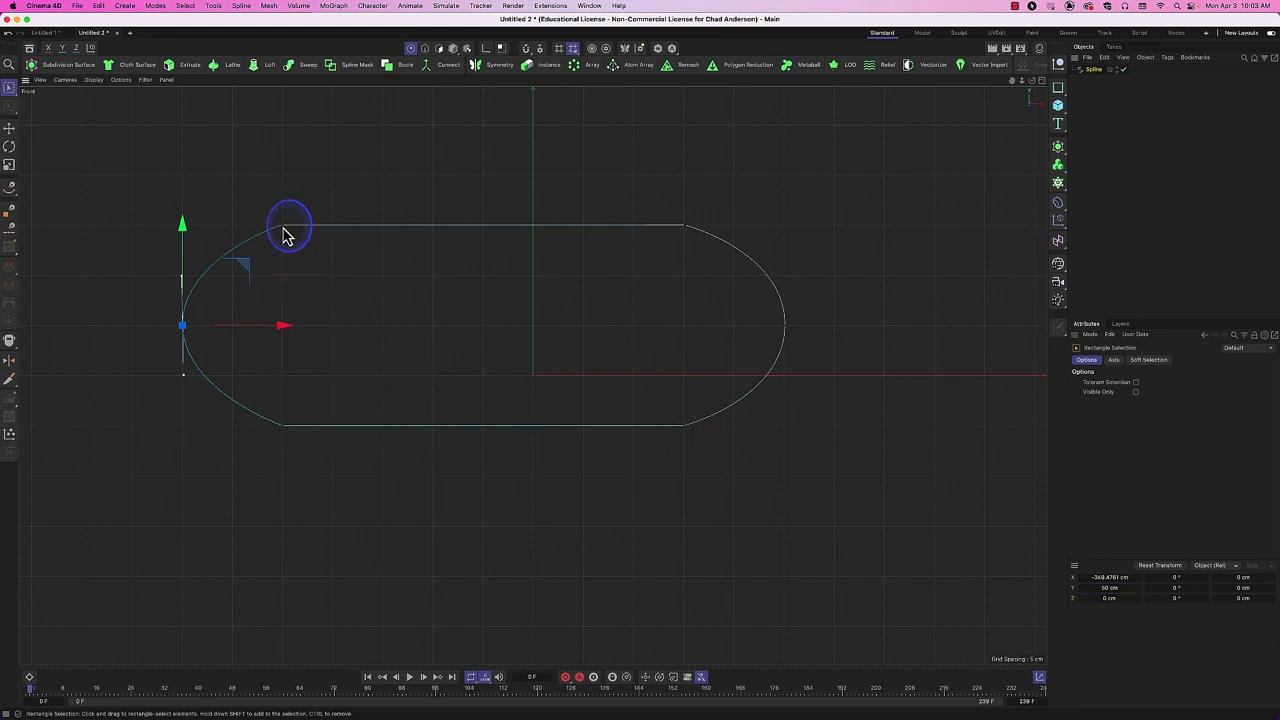
left_click(285, 226)
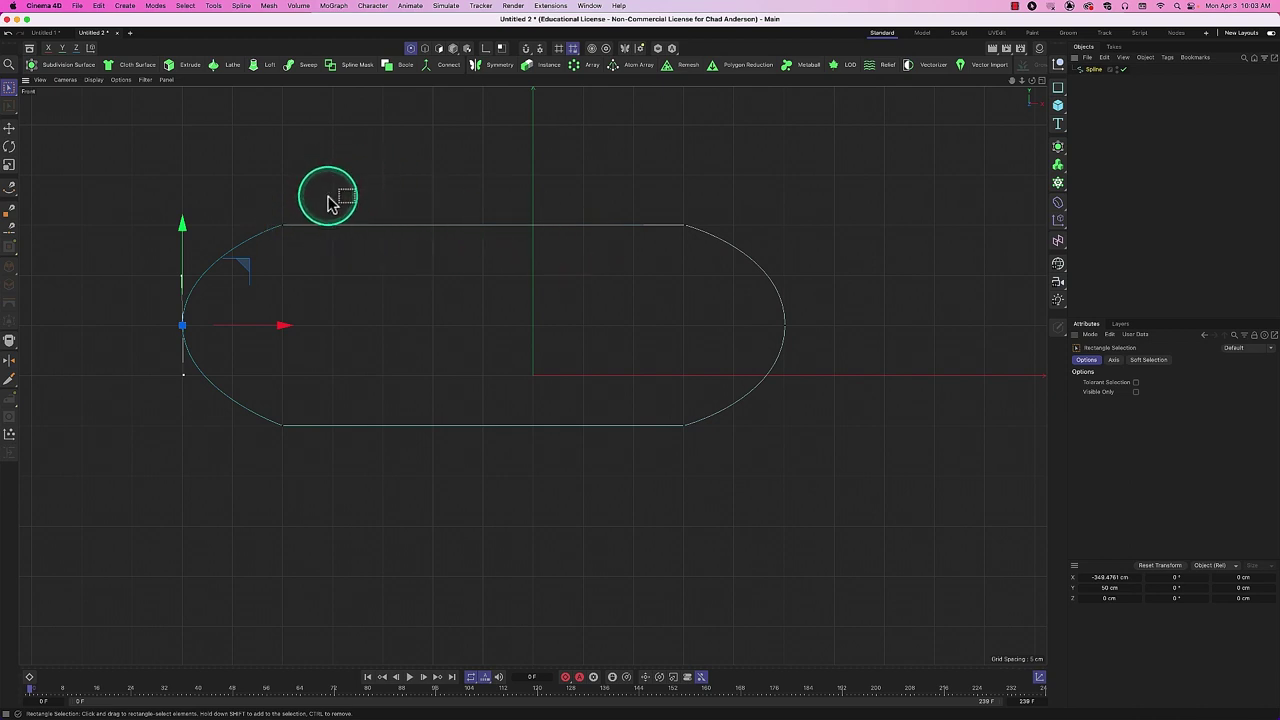
key("e")
left_click(284, 226)
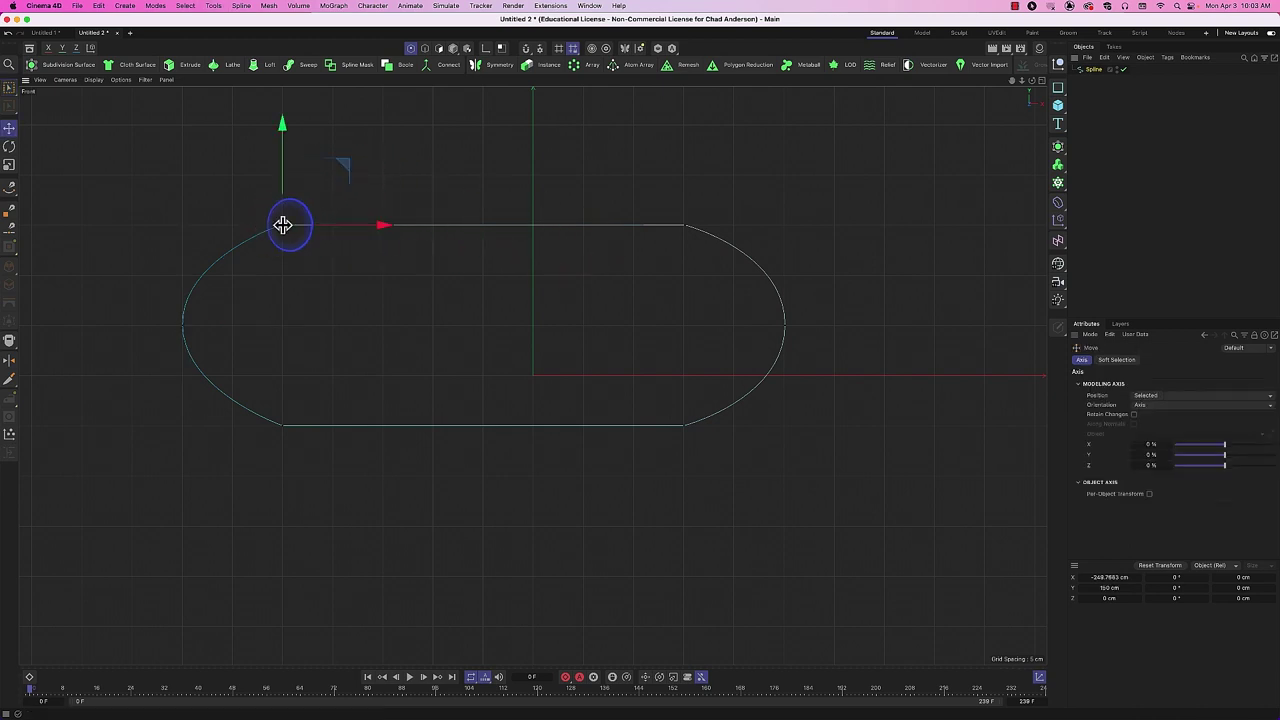
left_click(686, 228, "shift")
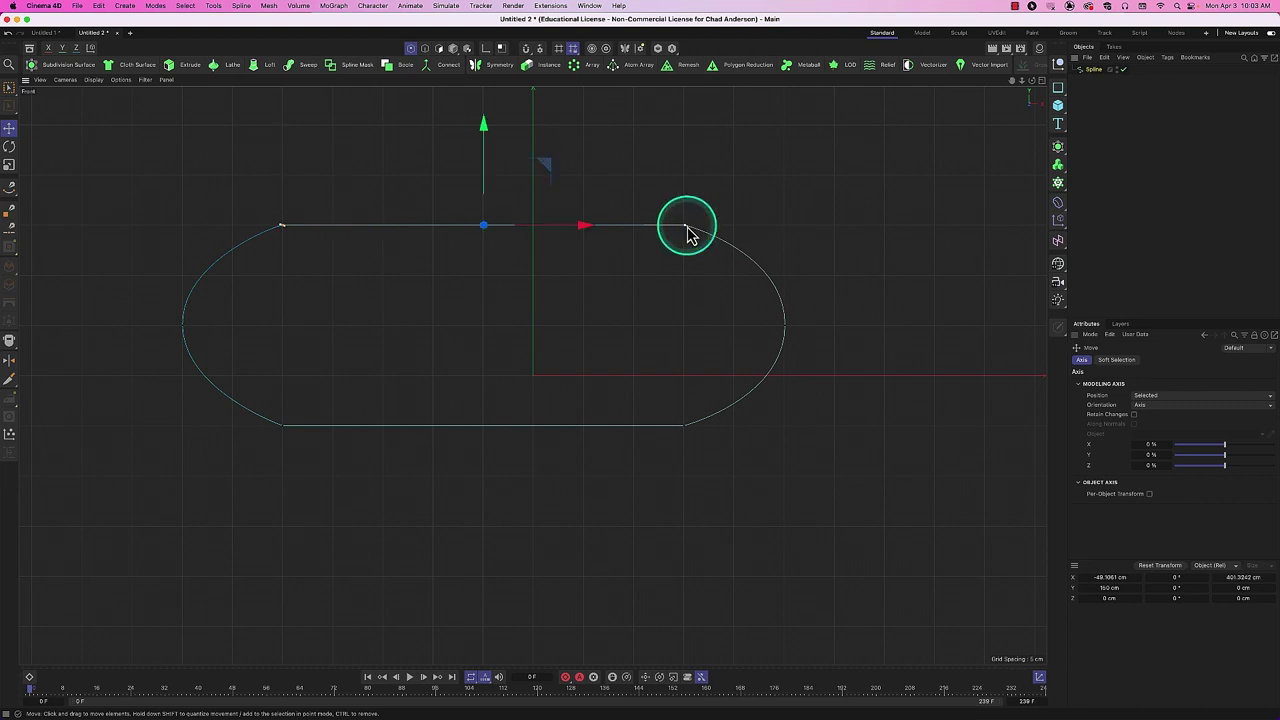
left_click(1238, 578)
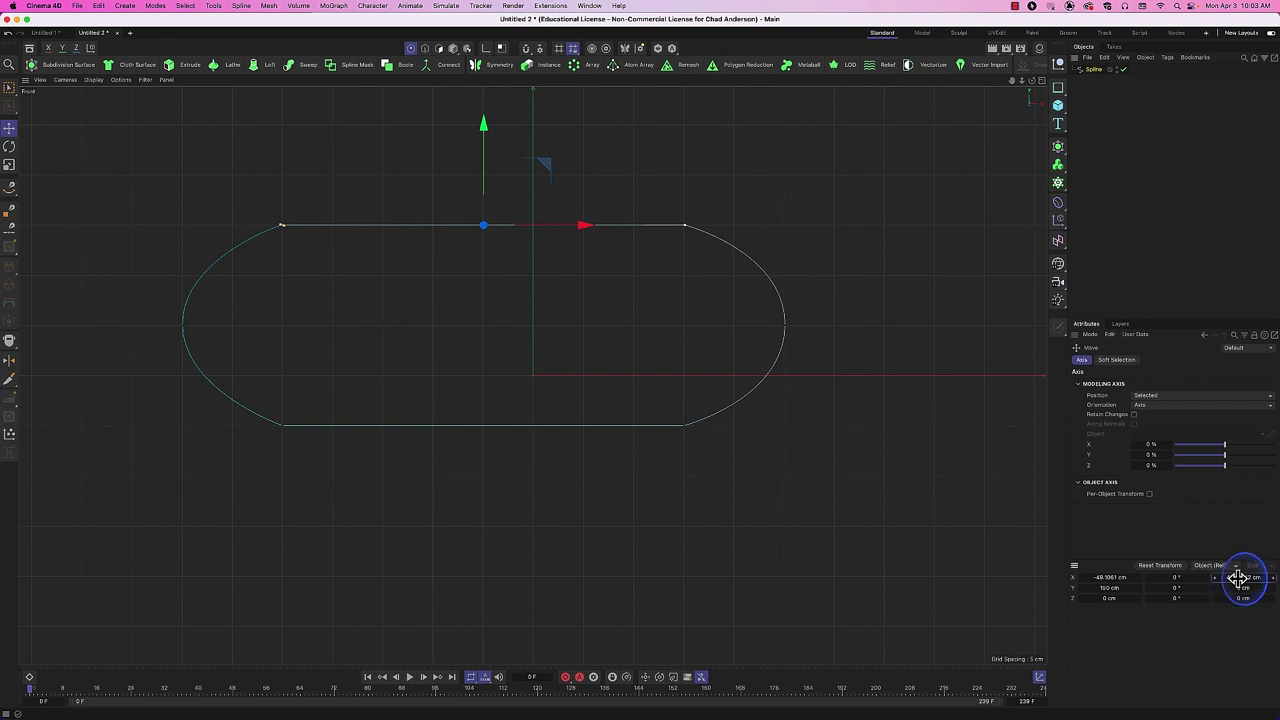
left_click(1240, 578)
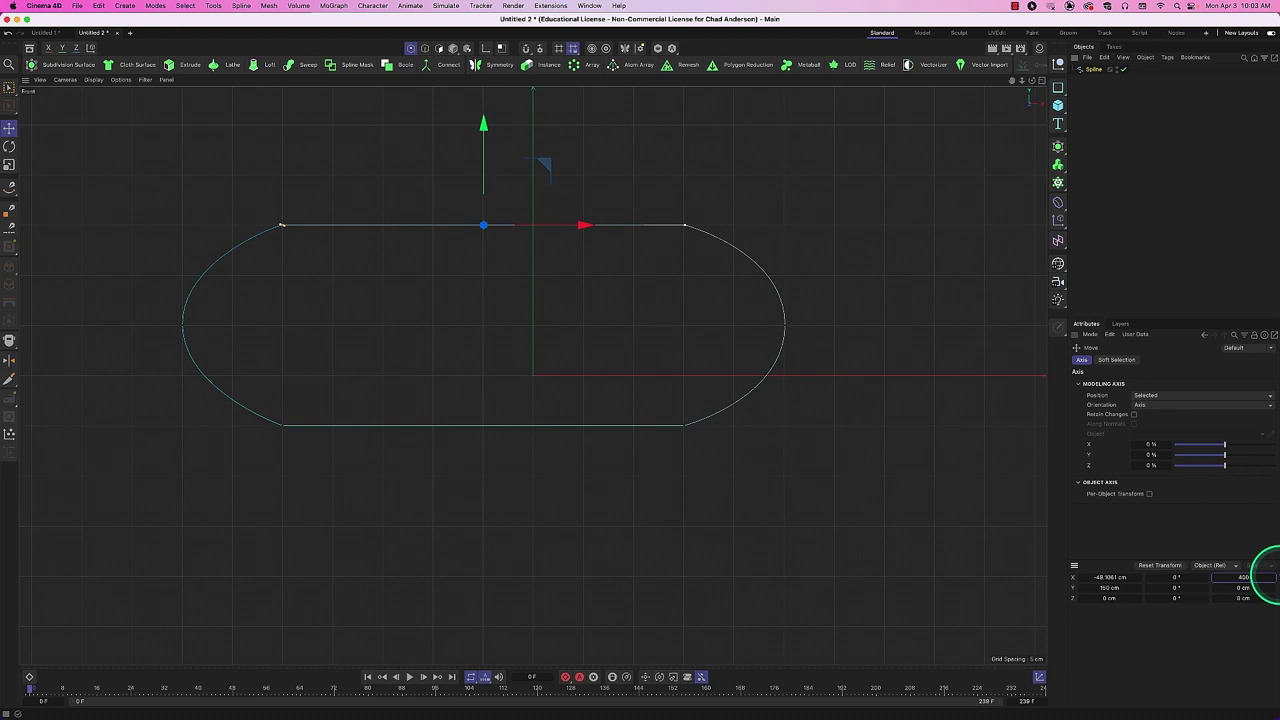
left_click(1114, 577)
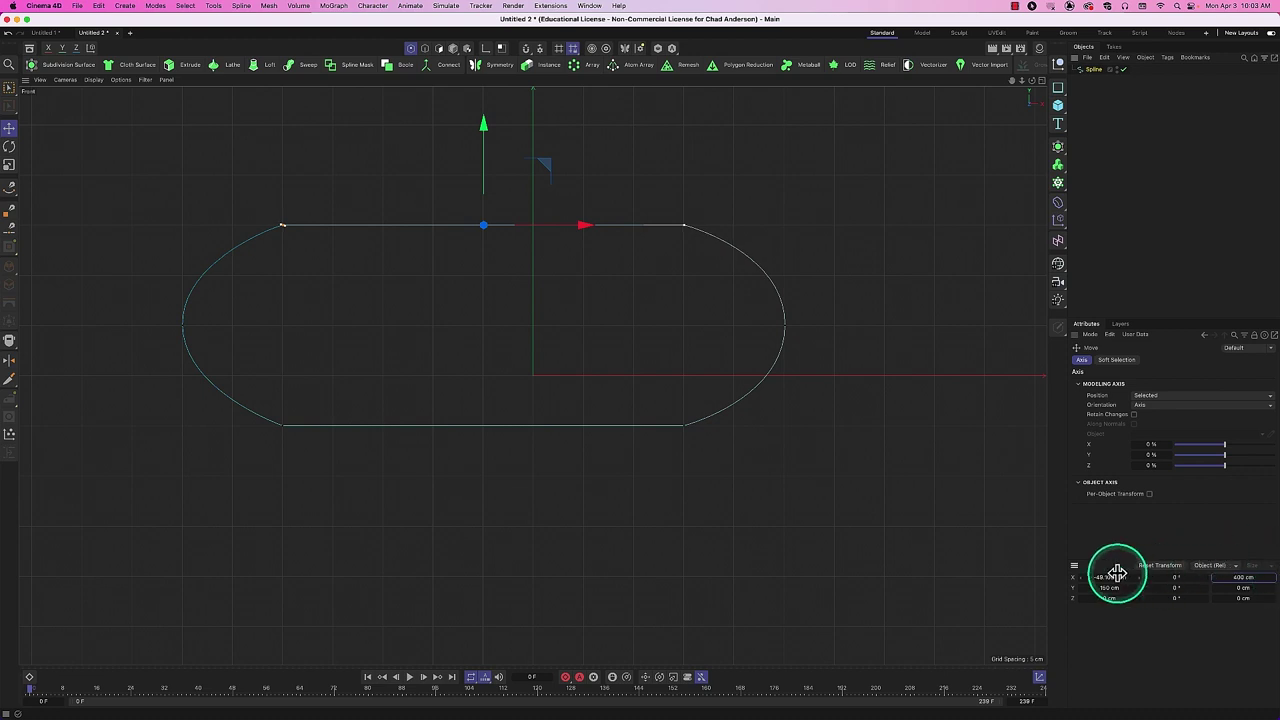
left_click(1117, 577)
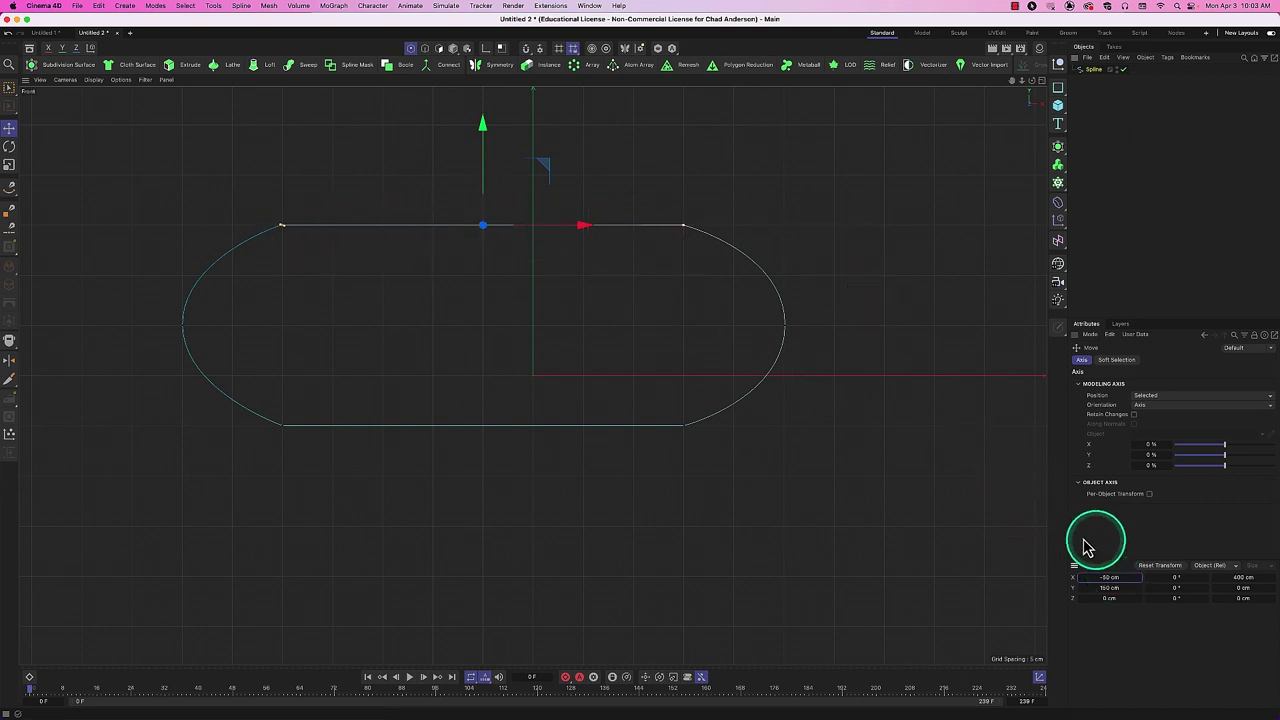
Select both lower corner points and set their X size to 400 cm and X position to -50 cm.
left_click(683, 426)
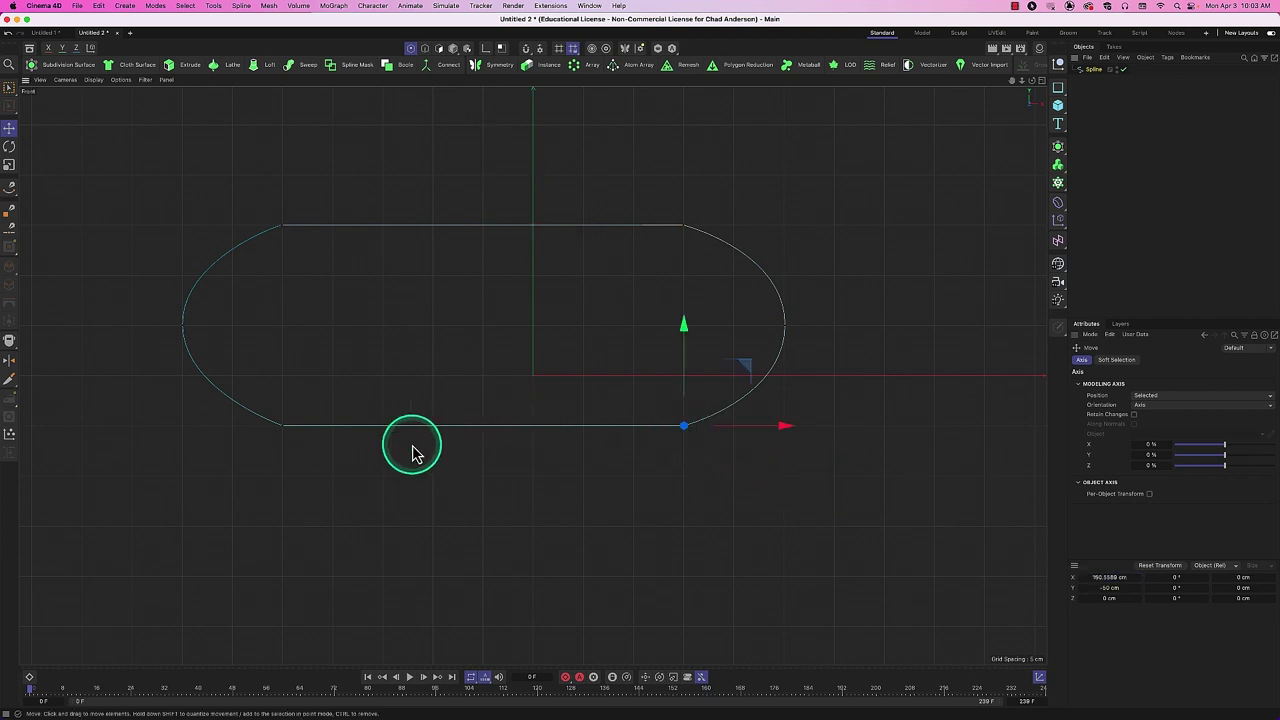
left_click(284, 427, "shift")
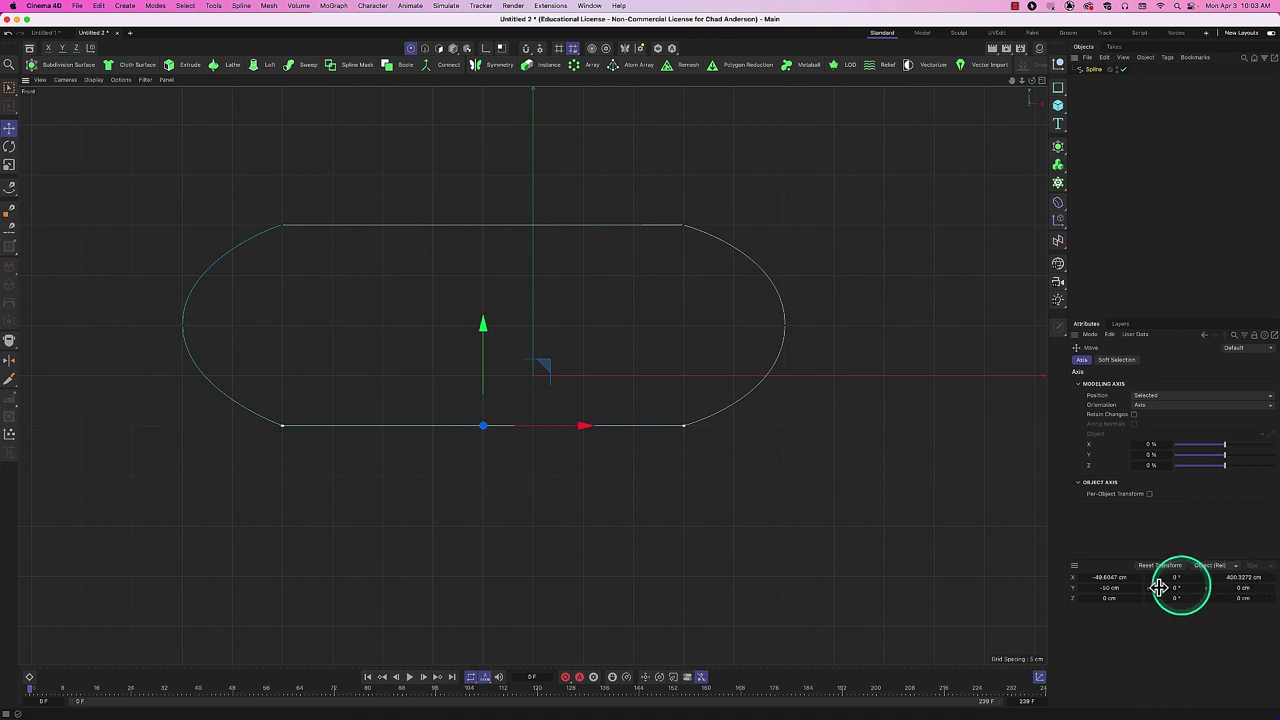
left_click(1245, 577)
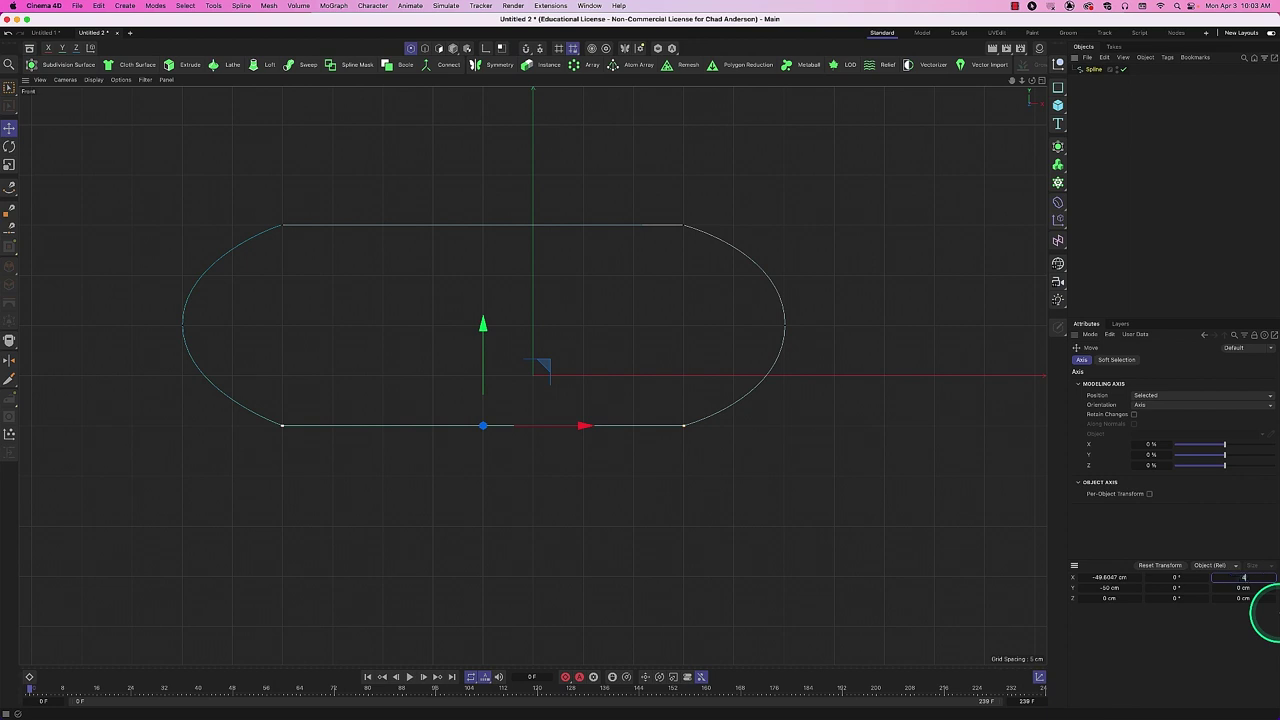
left_click(1103, 577)
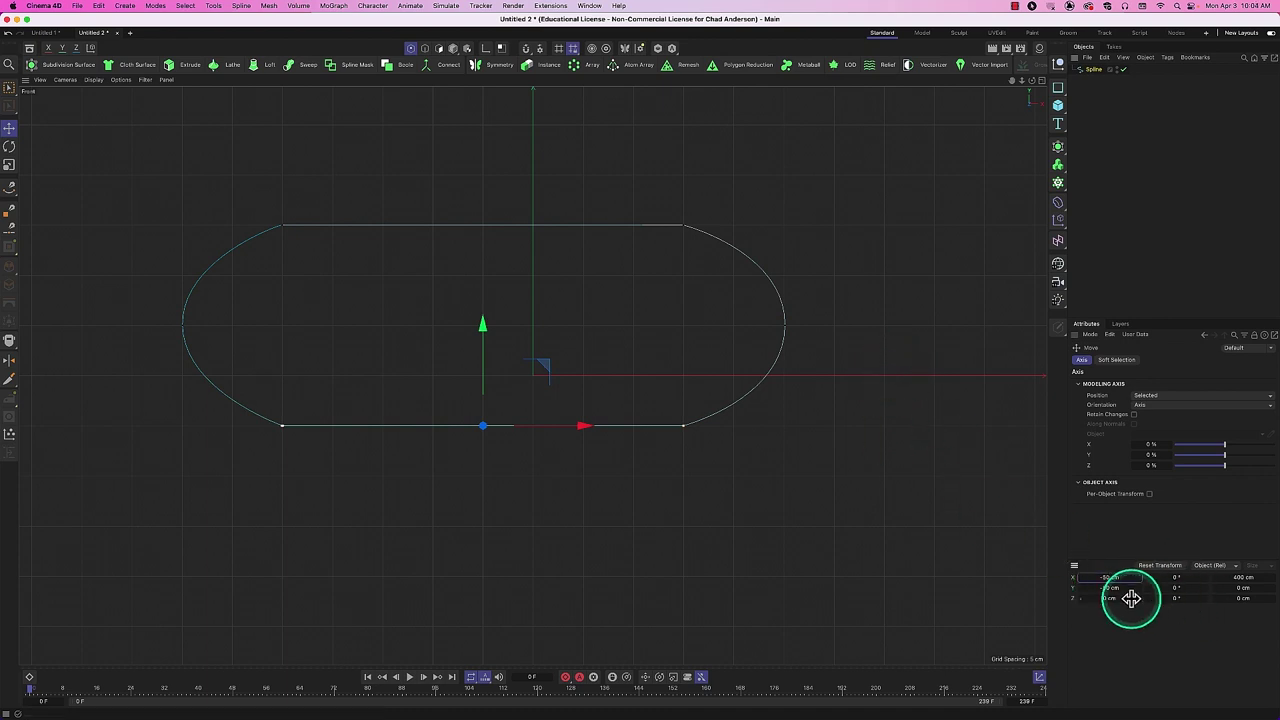
Select the outermost left and right end points together and set their X size to 600 cm.
left_click(184, 327)
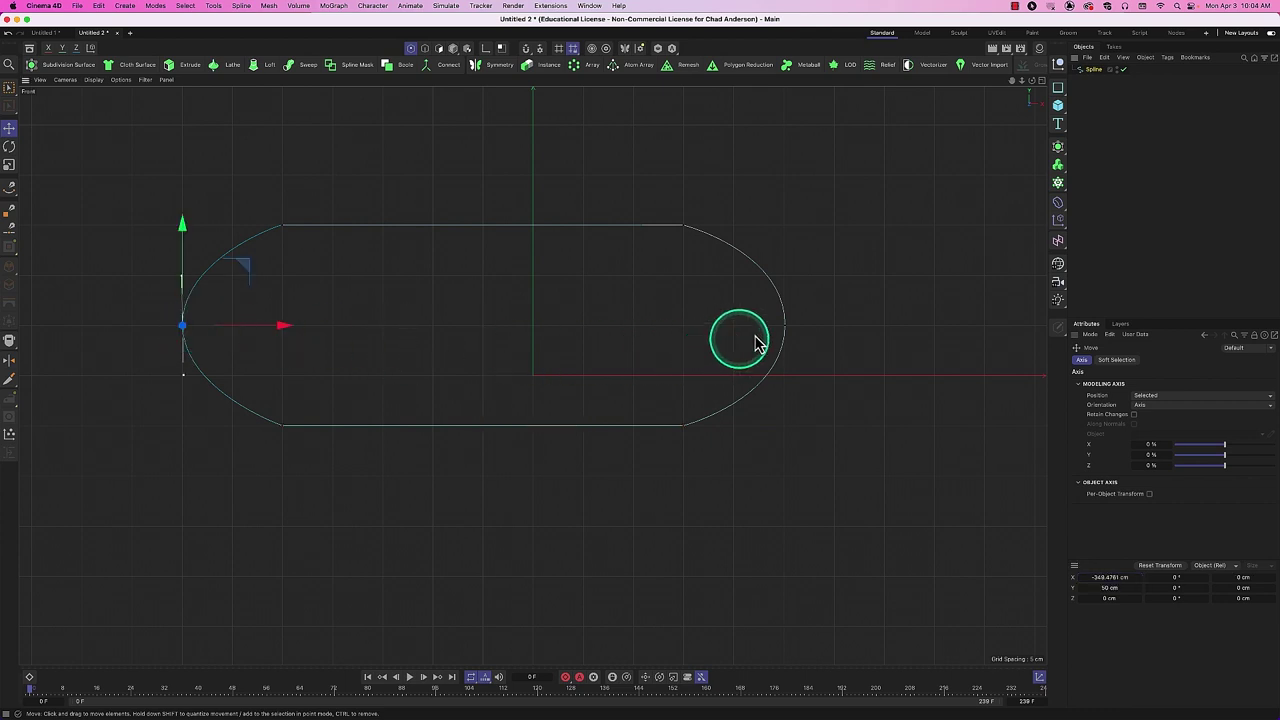
left_click(786, 330, "shift")
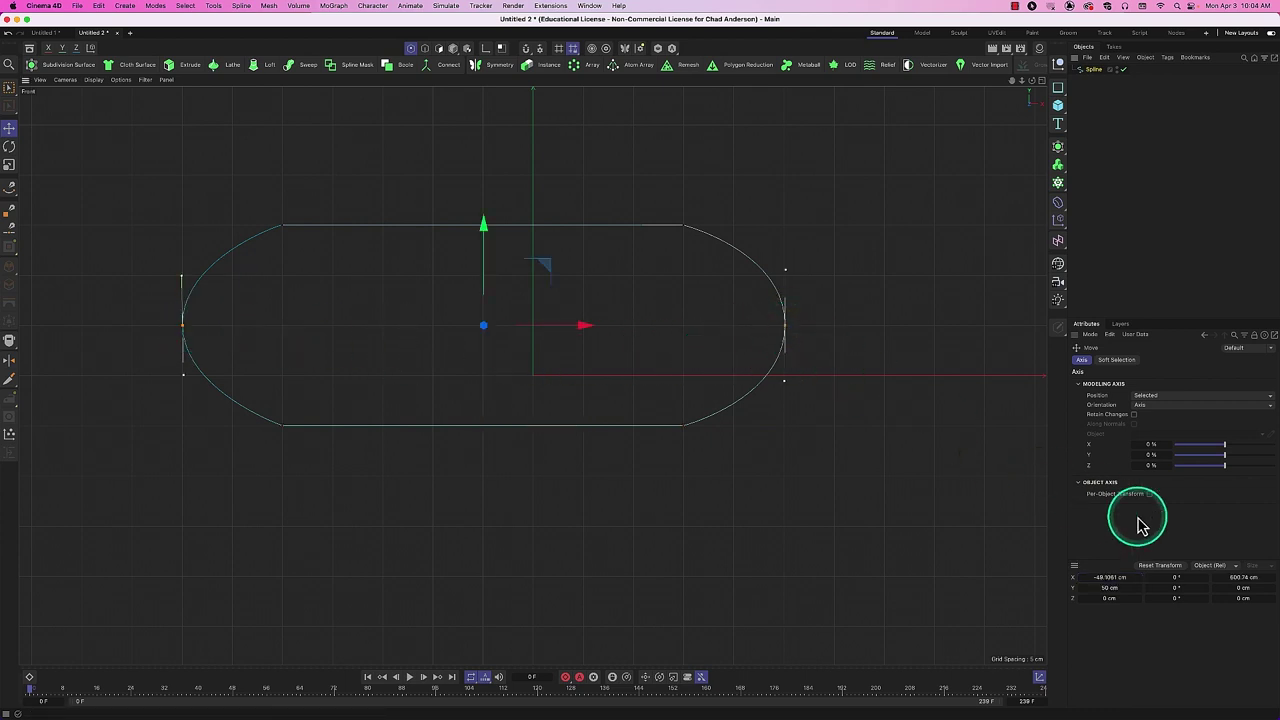
left_click(1232, 578)
double_click(1232, 578)
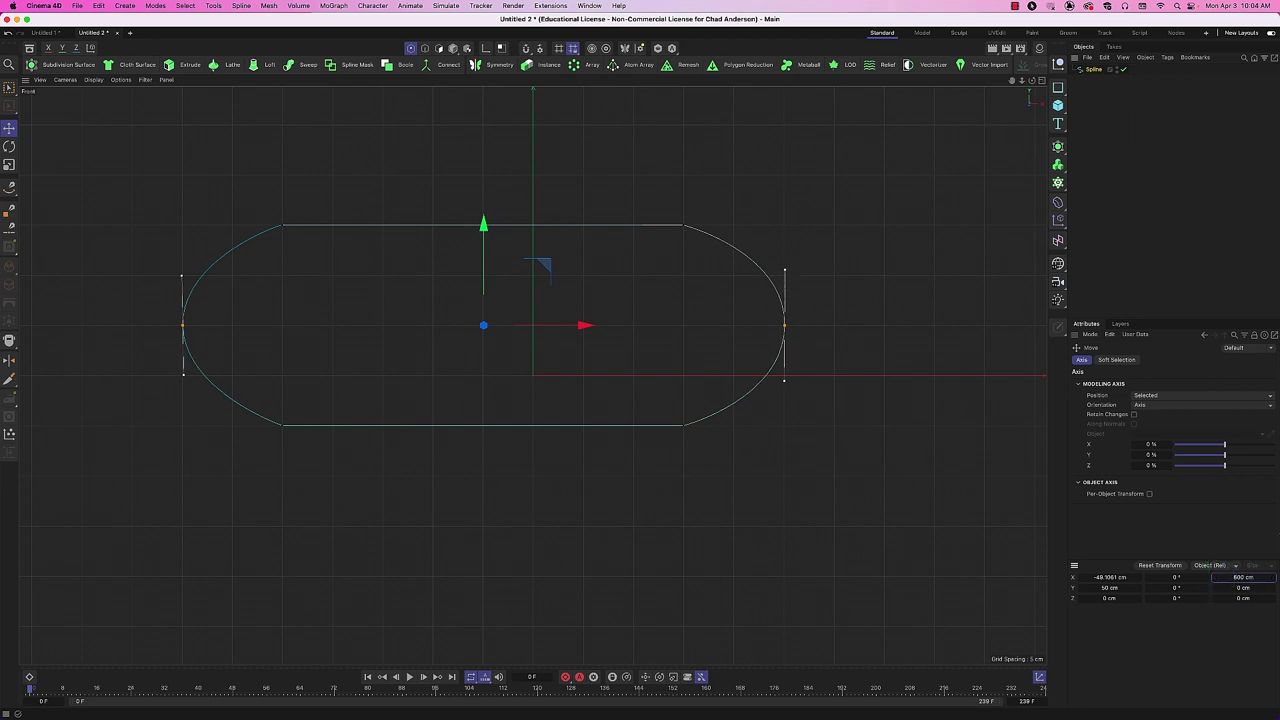
Set the X position of the slot's two outermost end points to -50 cm.
double_click(1112, 577)
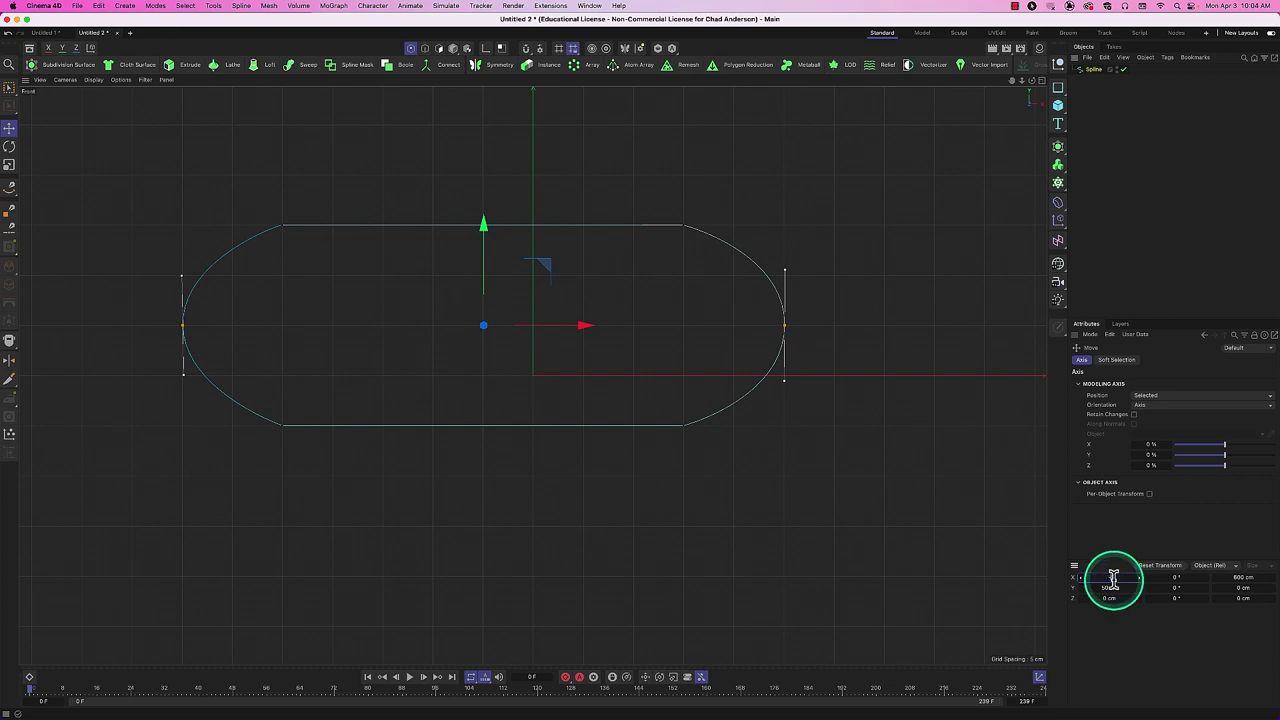
key("Return")
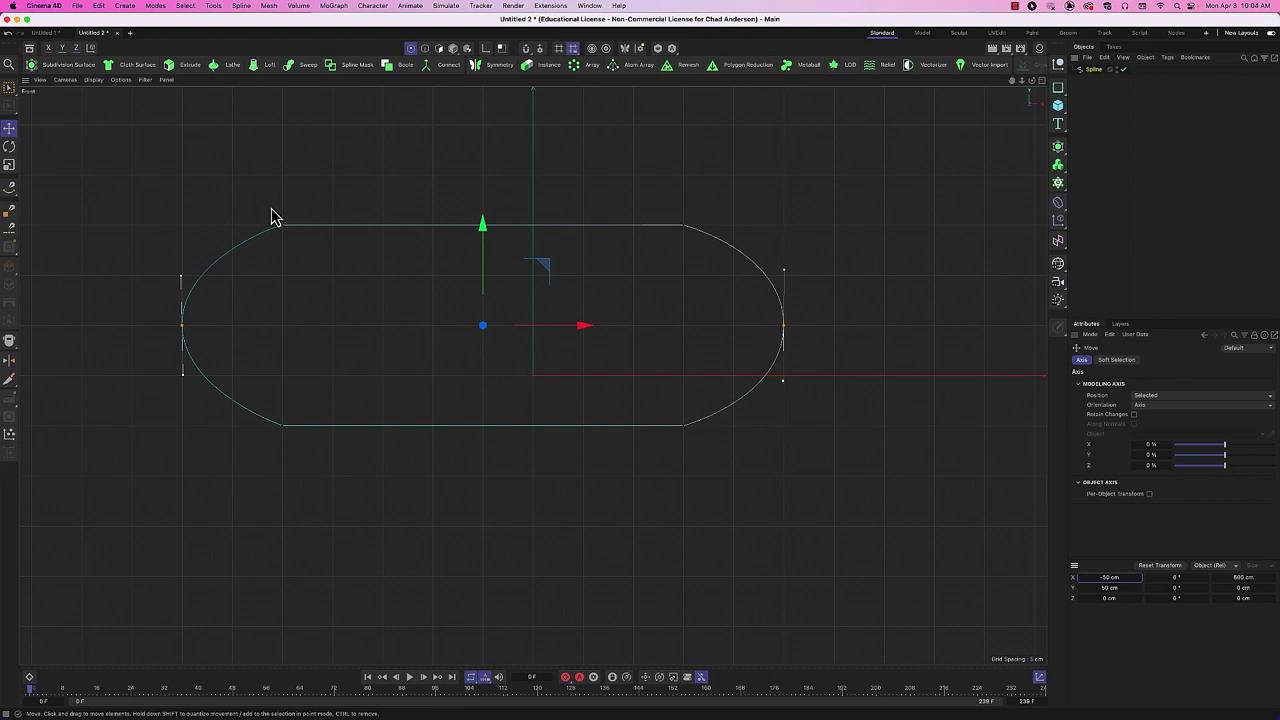
Delete the finished slot spline from the scene.
mouse_move(300, 205)
left_mouse_down()
mouse_move(312, 196)
mouse_move(284, 233)
mouse_move(380, 227)
mouse_move(663, 337)
mouse_move(674, 303)
mouse_move(766, 297)
left_mouse_up()
left_click_drag(958, 179, 1105, 80)
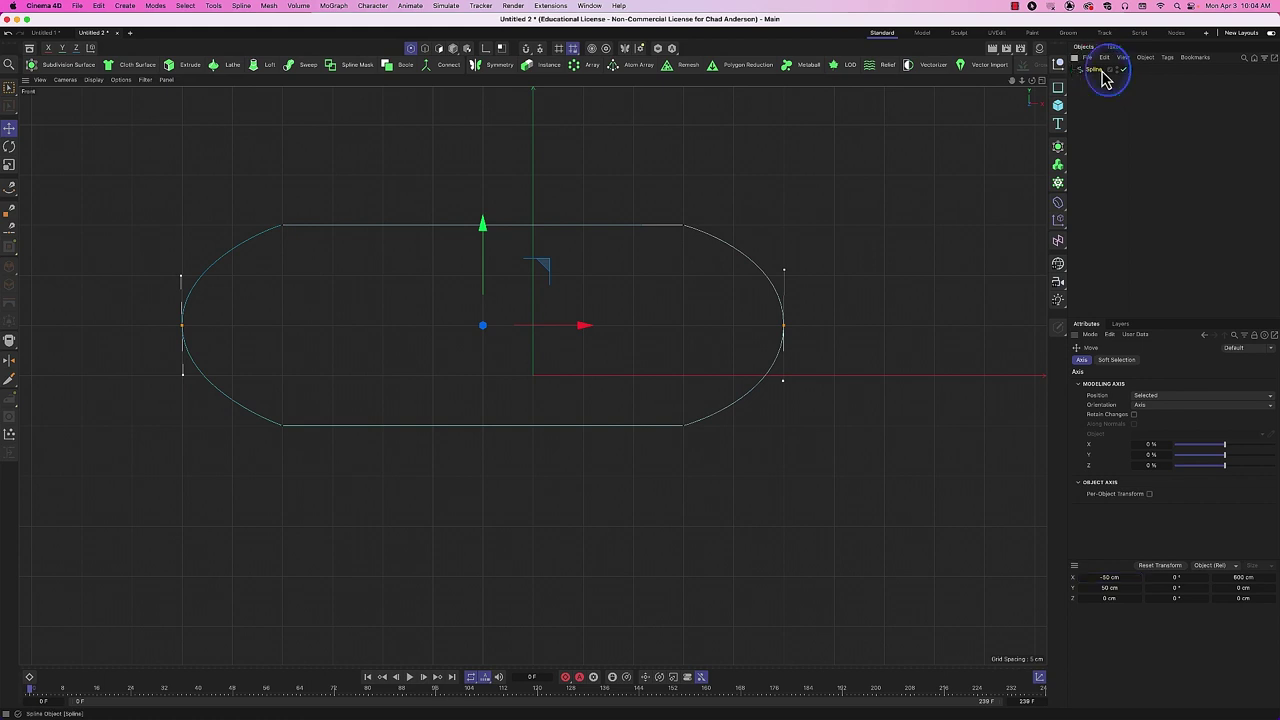
key("Delete")
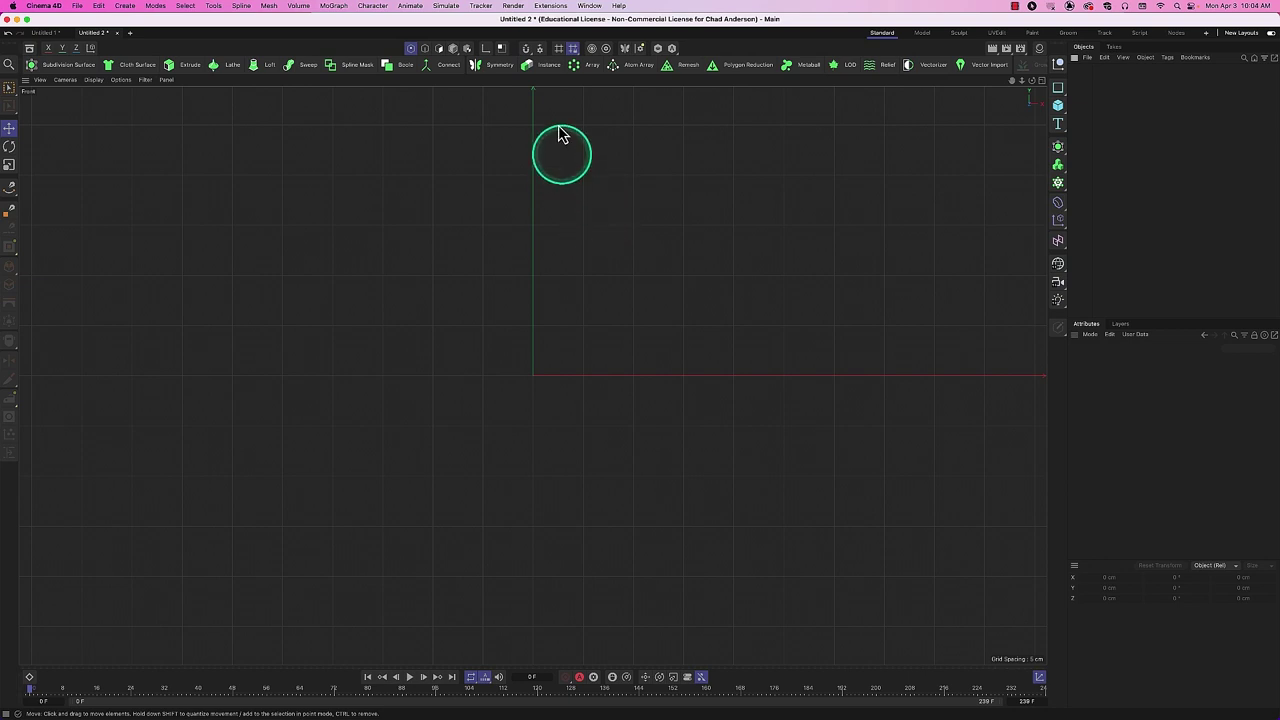
Enable snapping, turn on Grid/Workplane snap, and check its Grid Point and Grid Line options.
left_click(527, 50)
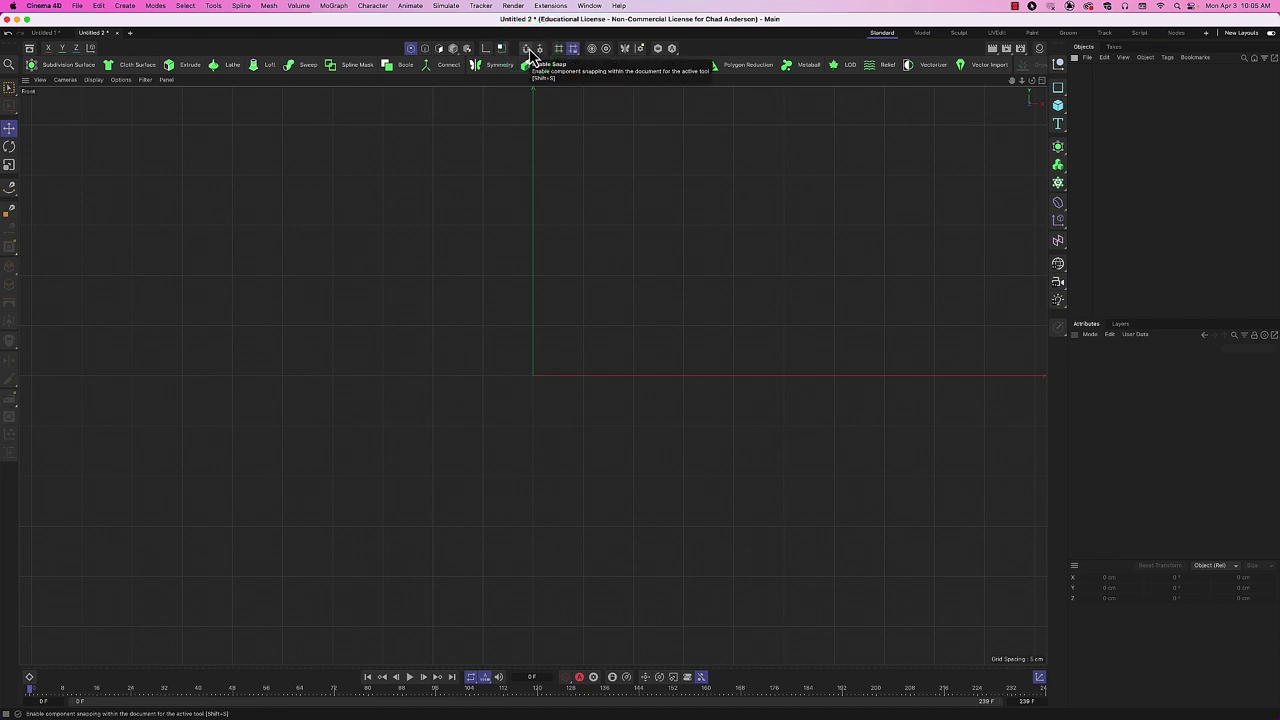
left_click(530, 53)
left_click(539, 52)
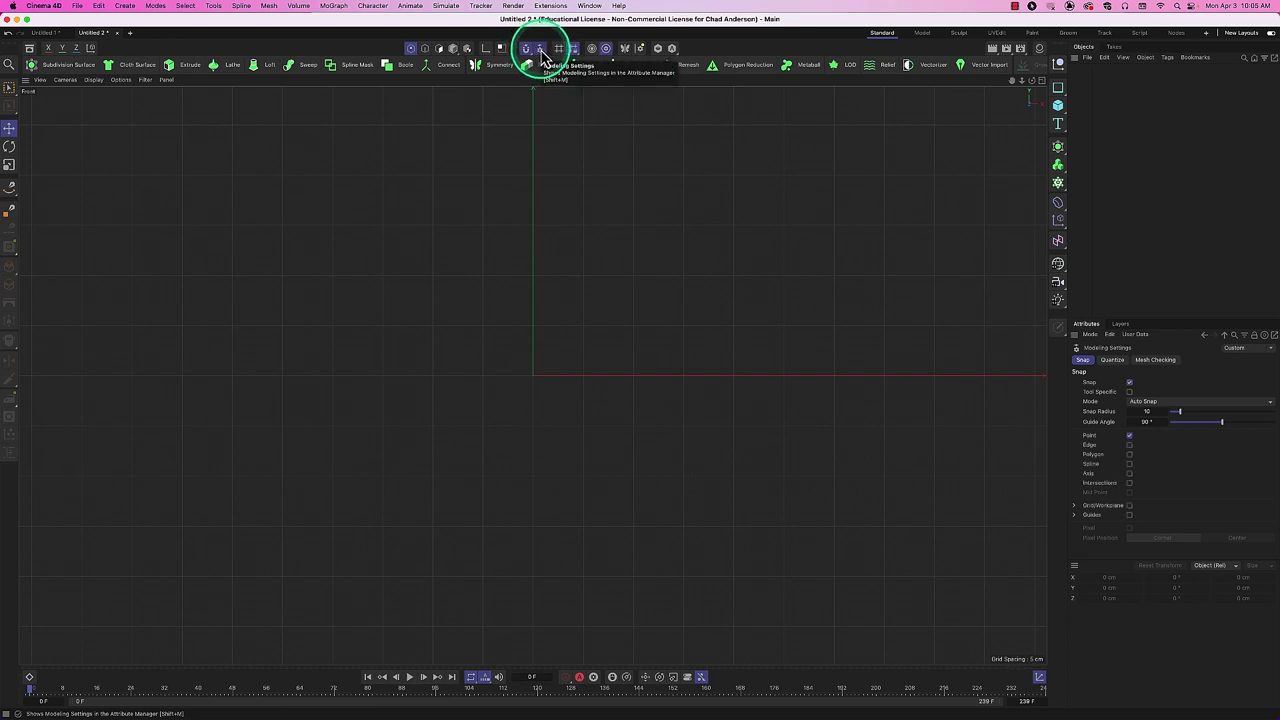
left_click(541, 50)
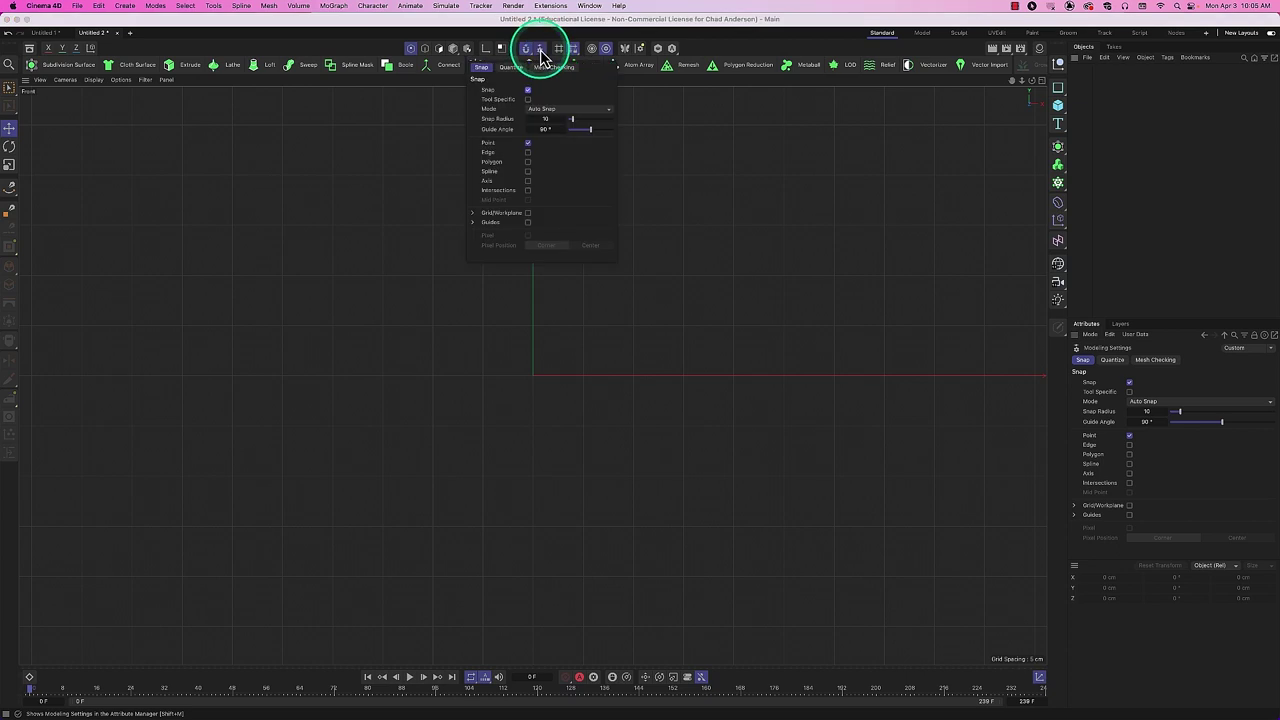
left_click(528, 213)
left_click(473, 213)
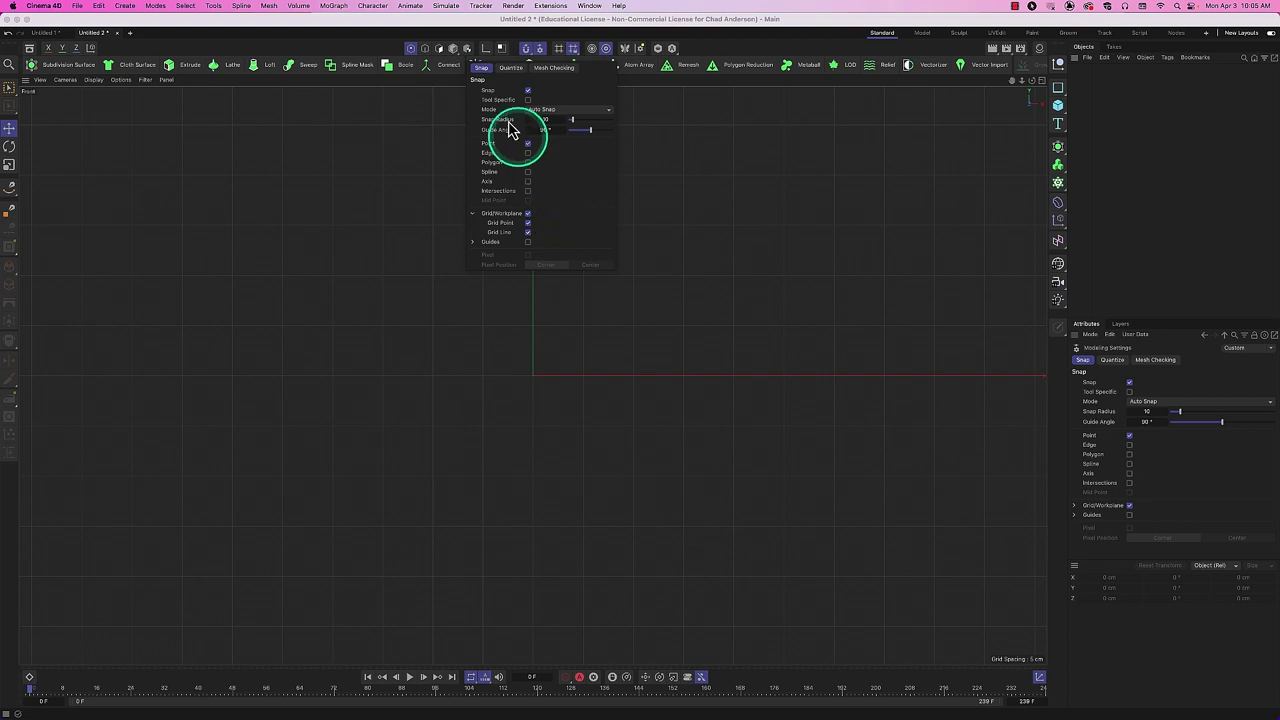
left_click(538, 50)
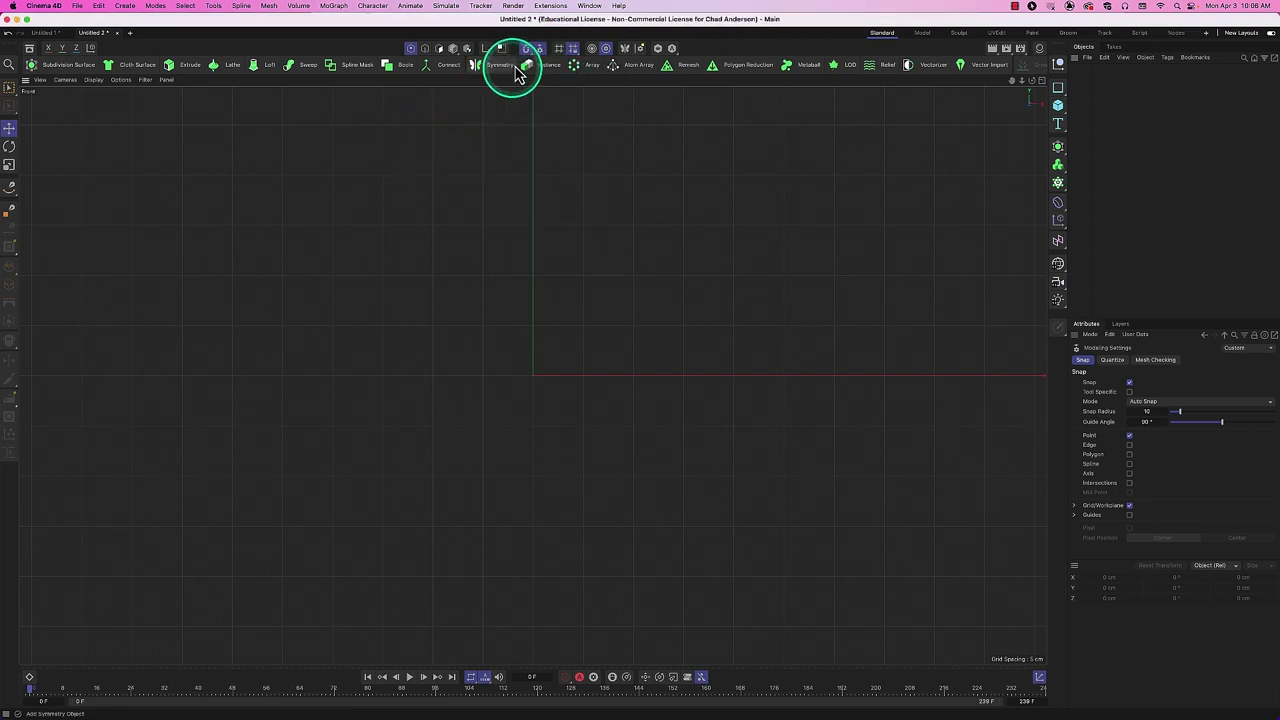
left_click(538, 50)
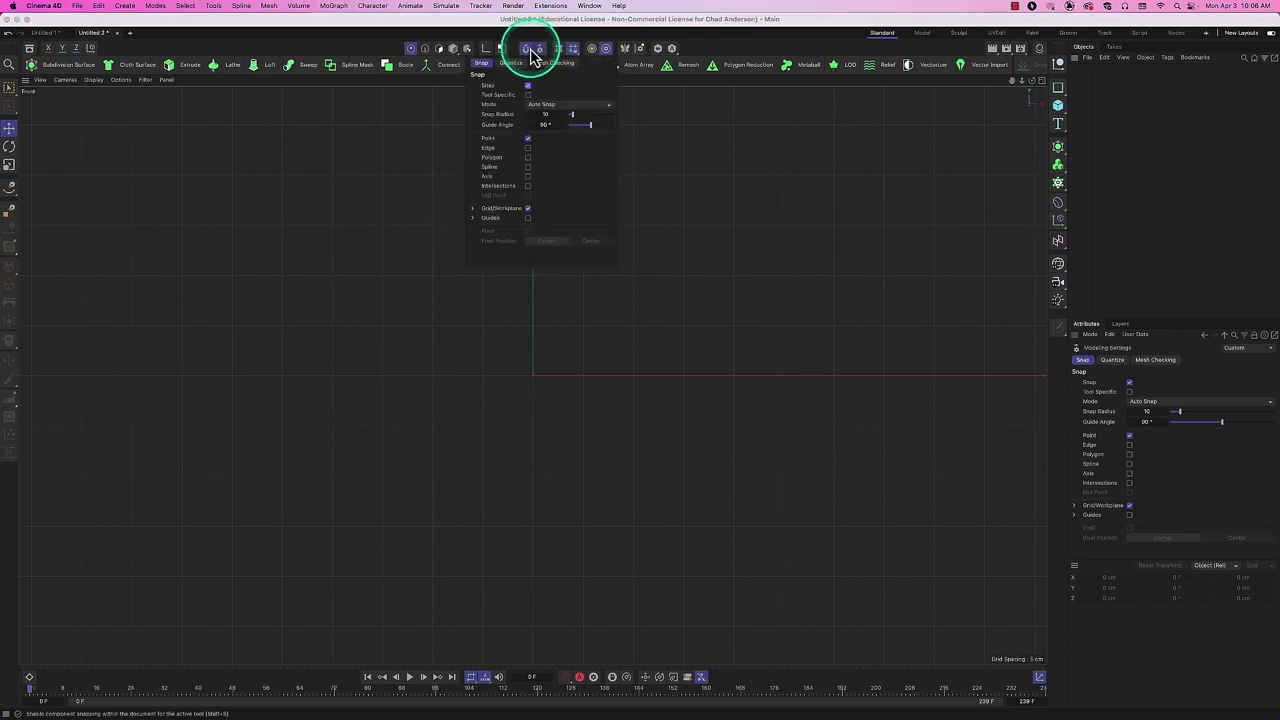
With the Bezier Spline Pen, draw three straight grid-snapped segments from X 0, Y 200 cm out to X 100 cm, straight down, and back inward.
left_click(10, 186)
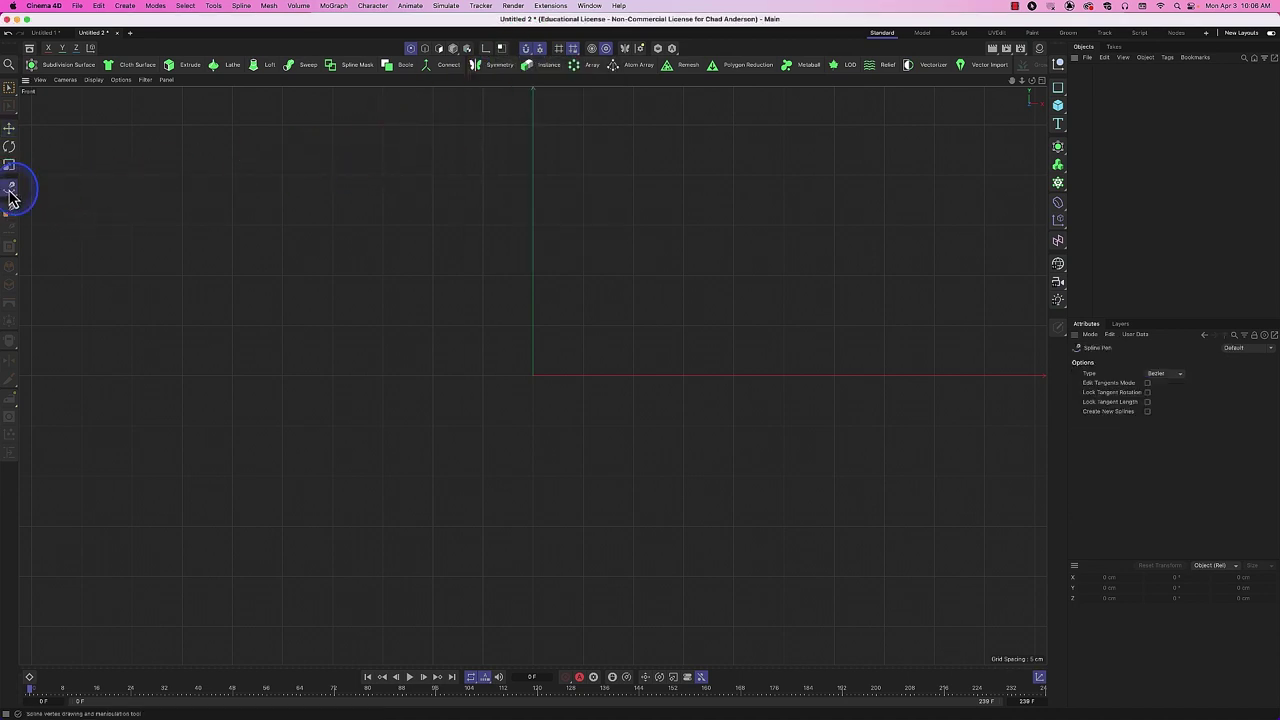
left_click(533, 177)
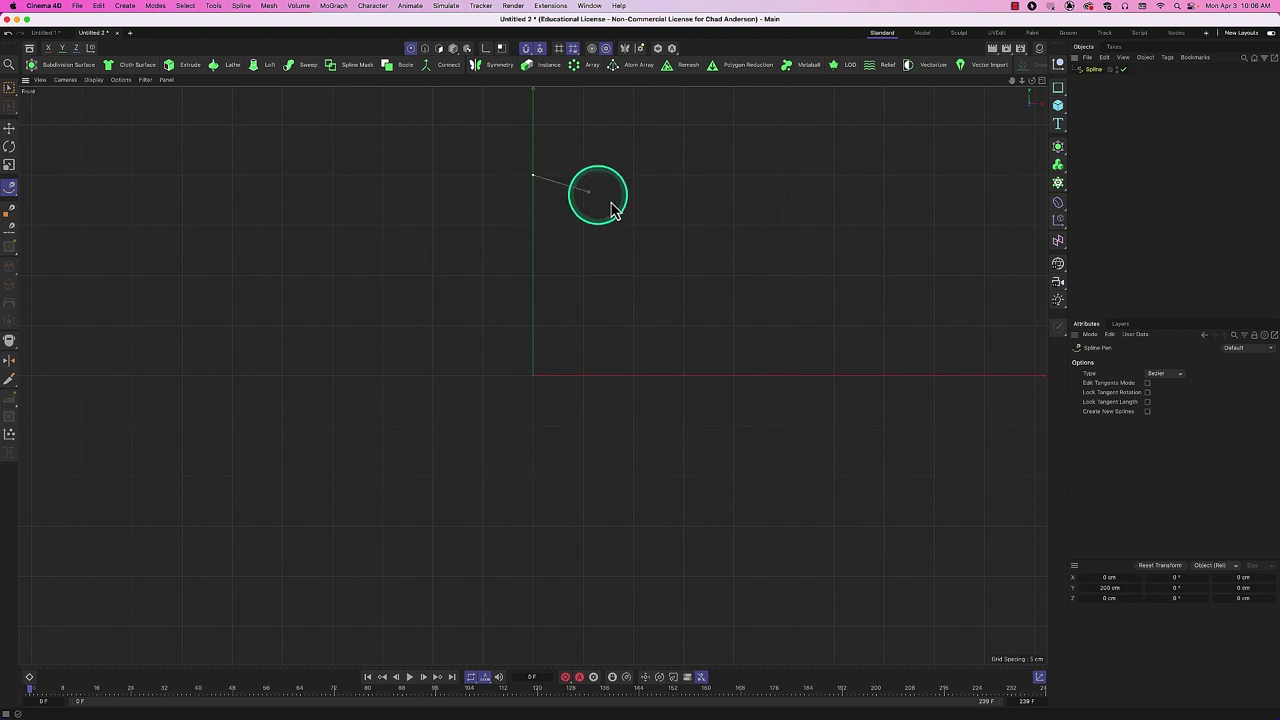
left_click(632, 225)
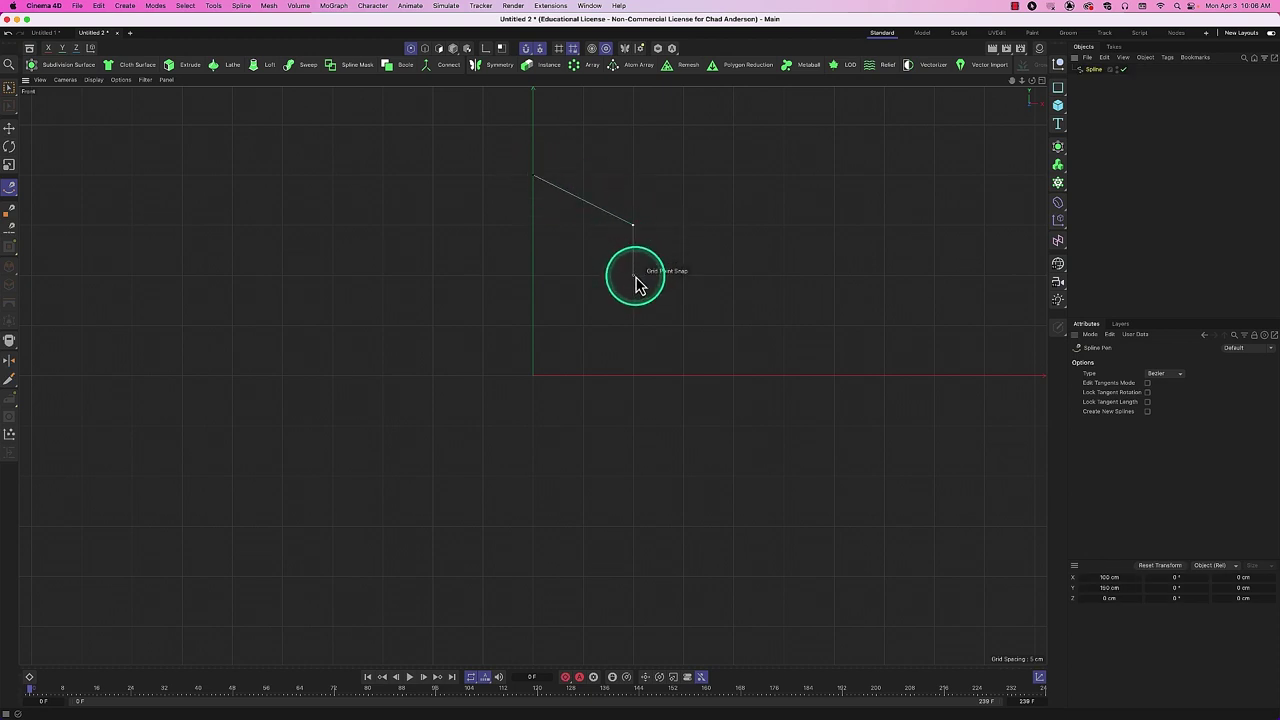
left_click(632, 274)
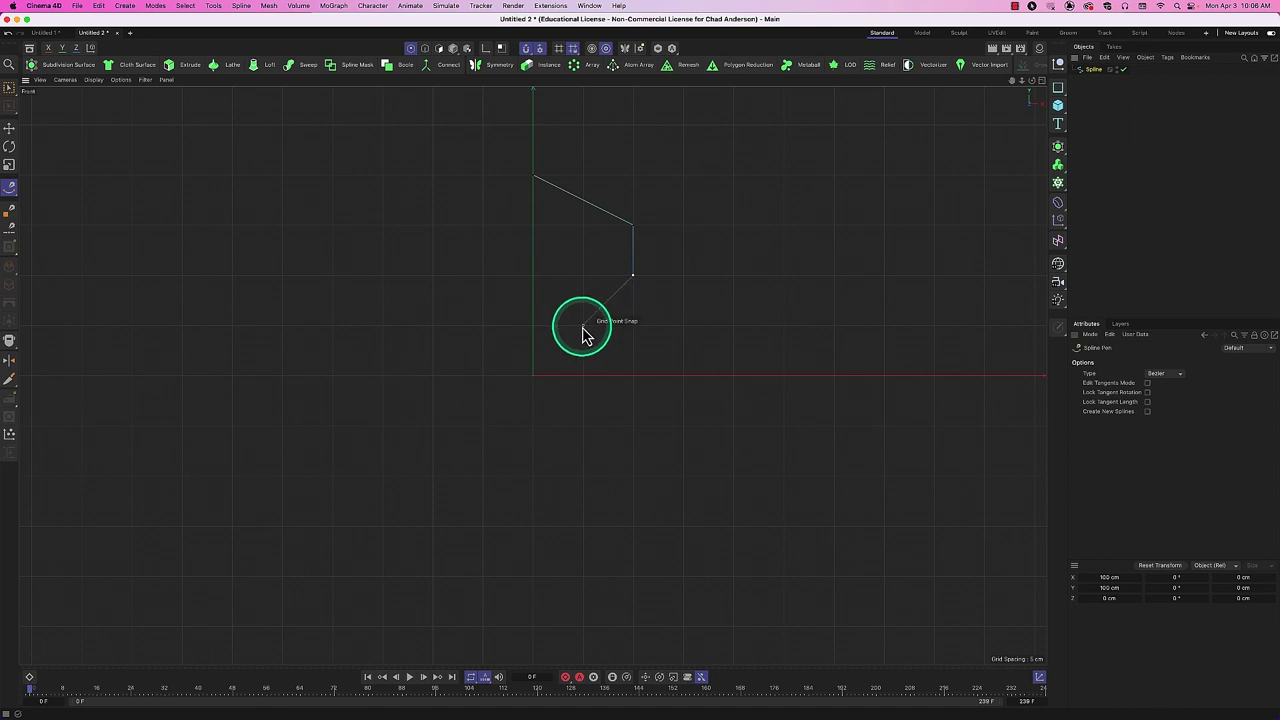
left_click(583, 325)
Continue the spline with grid-snapped curves through X 150, Y -50 cm and X 0, Y -150 cm to X -50, Y -100 cm, and end the drawing.
left_click_drag(684, 425, 657, 491)
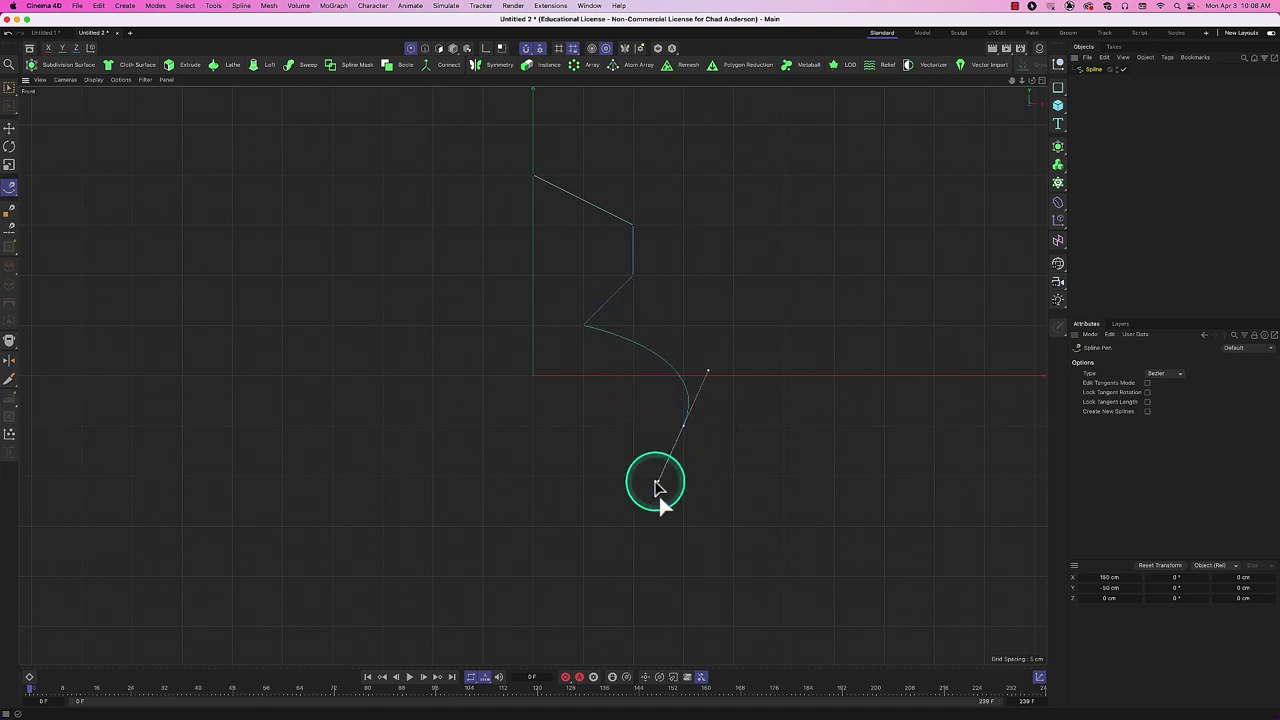
left_click(536, 530)
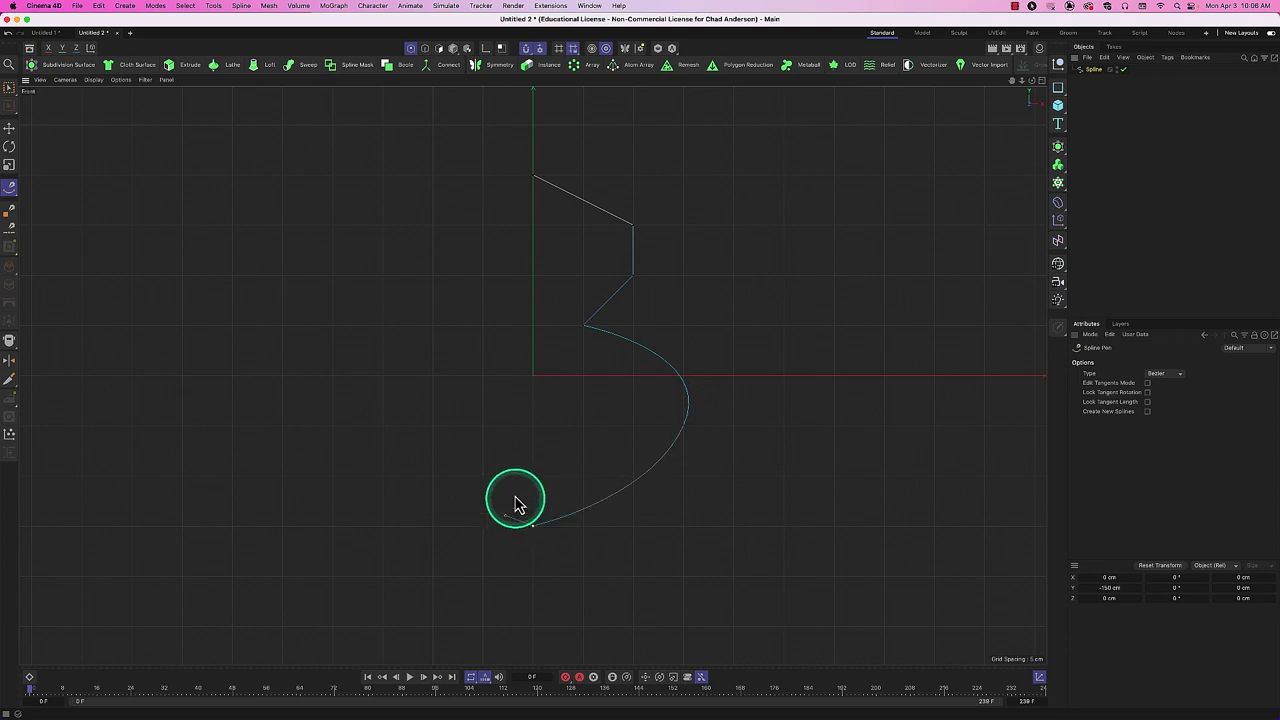
left_click_drag(484, 478, 486, 430)
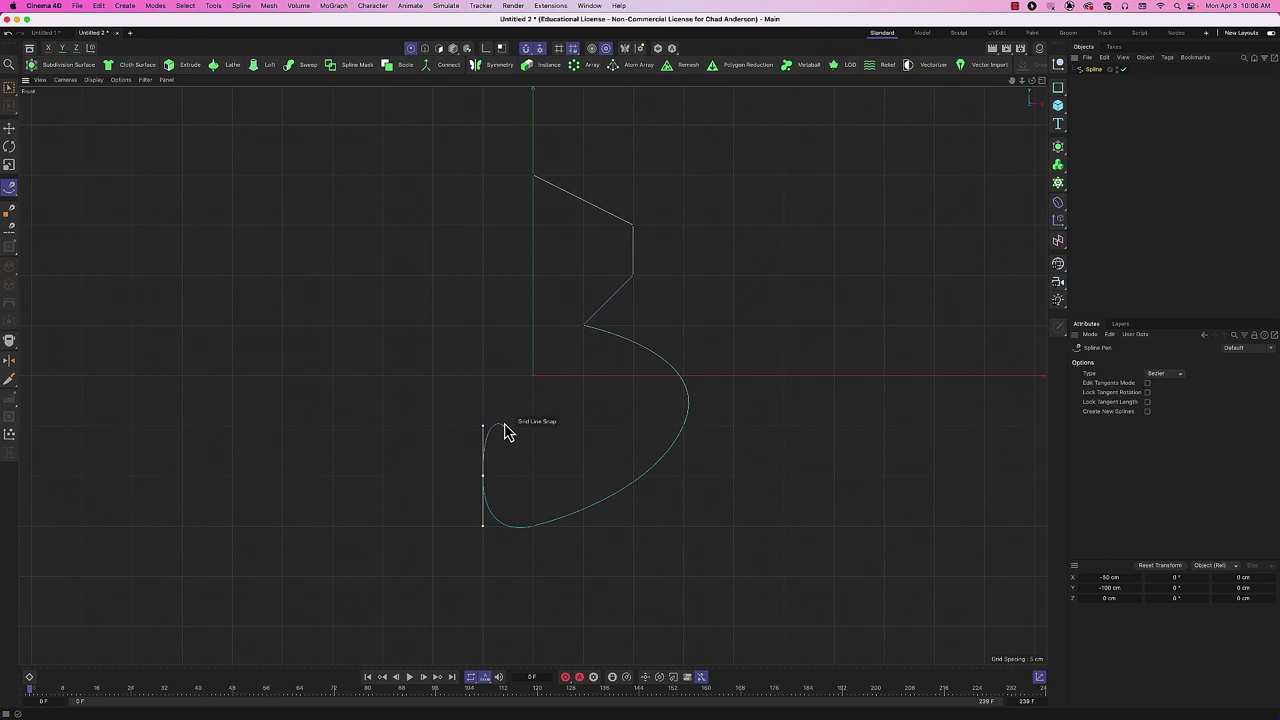
left_click_drag(505, 432, 498, 382)
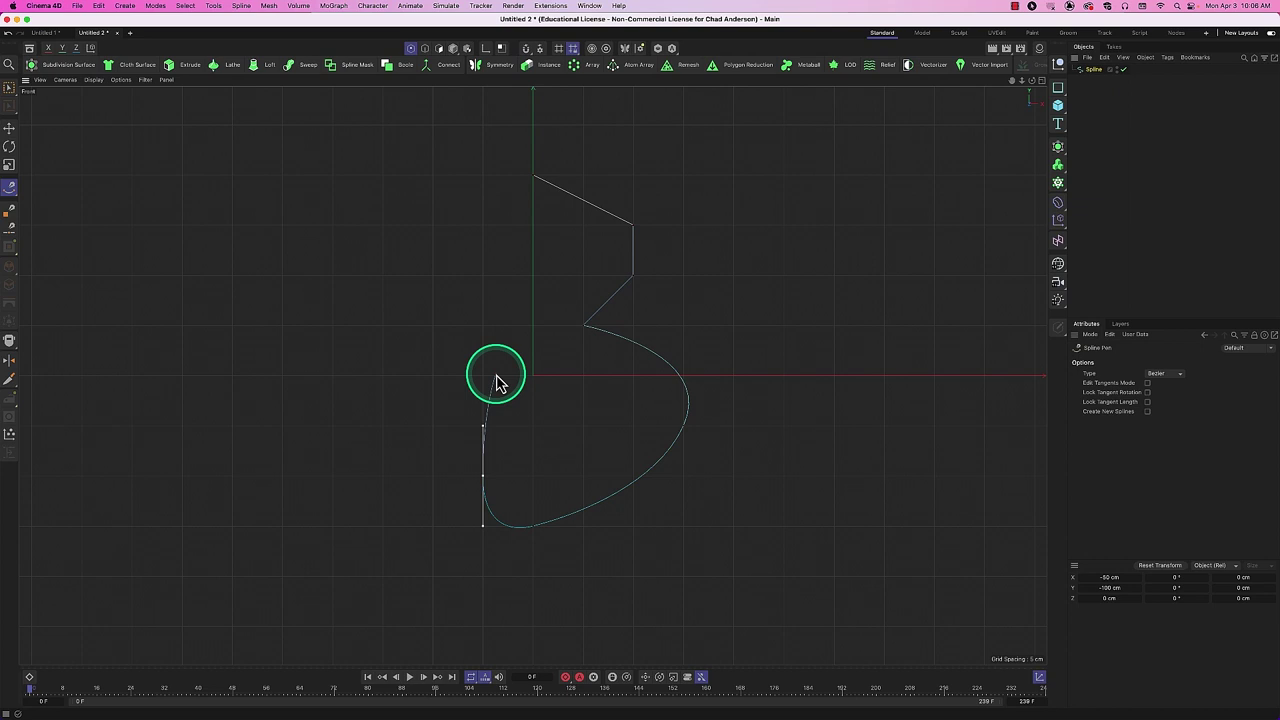
left_click_drag(498, 382, 486, 337)
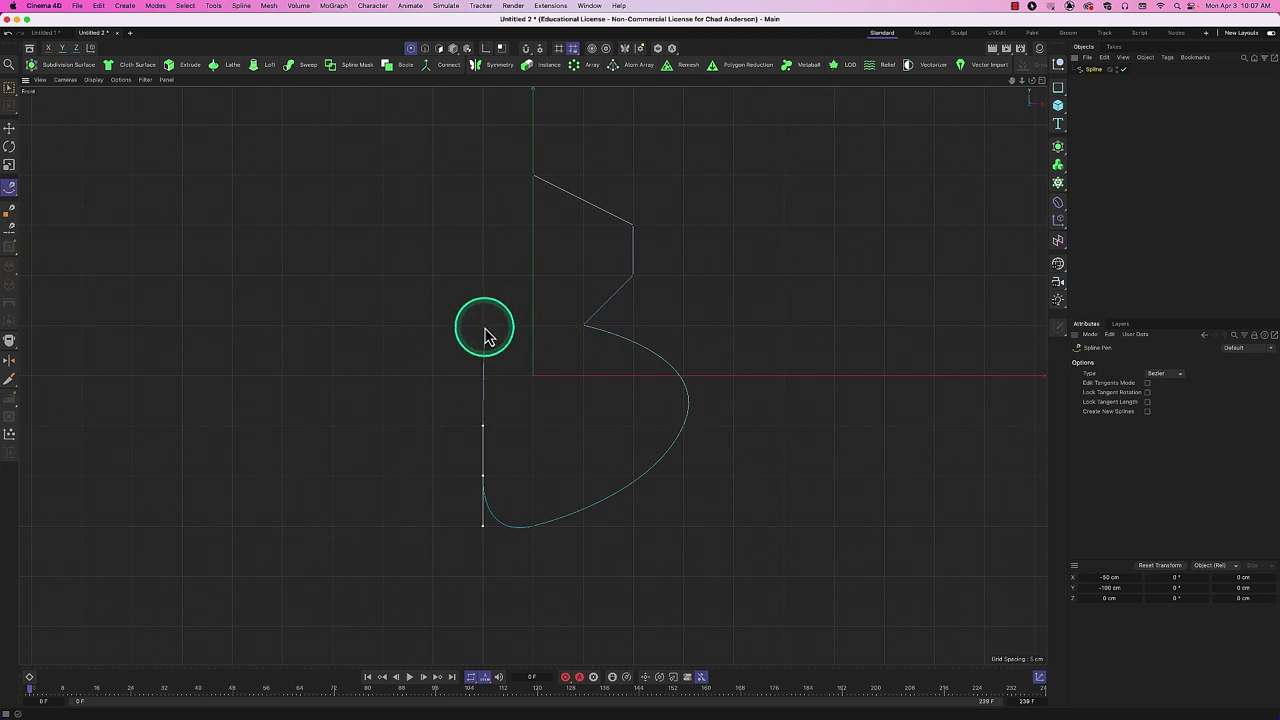
key("e")
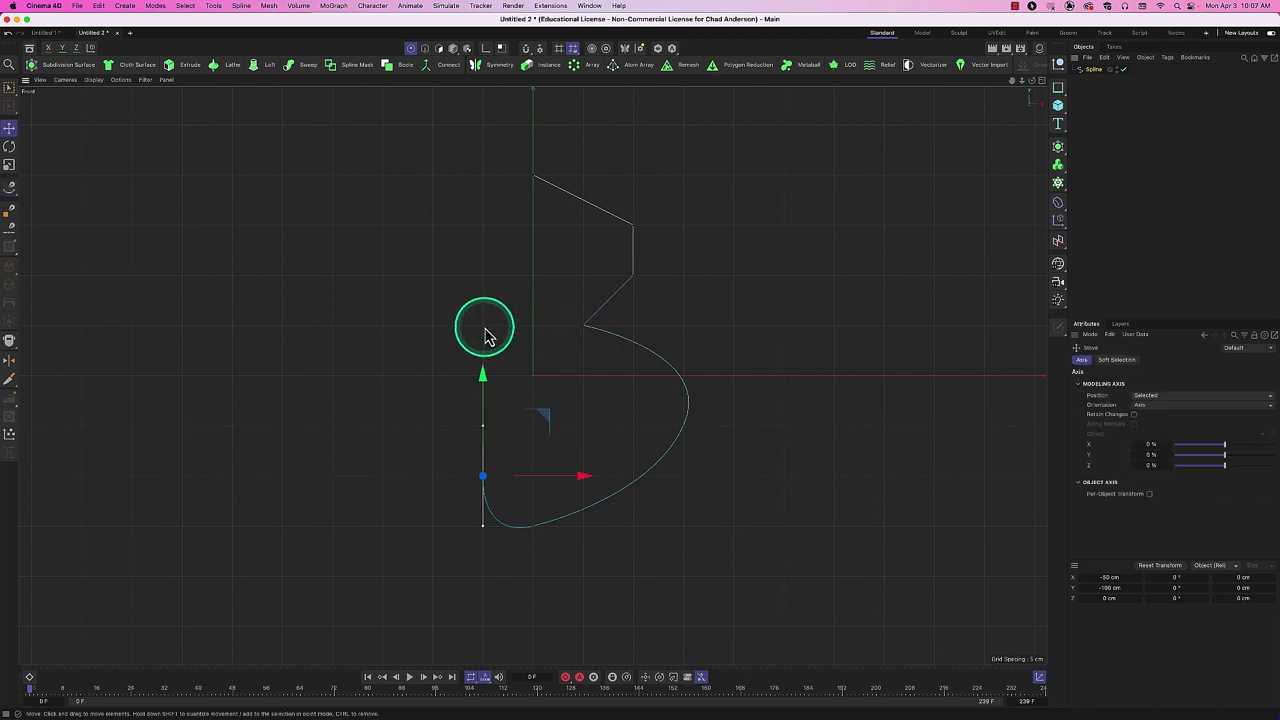
Select the new spline and view its object properties.
left_click(1095, 72)
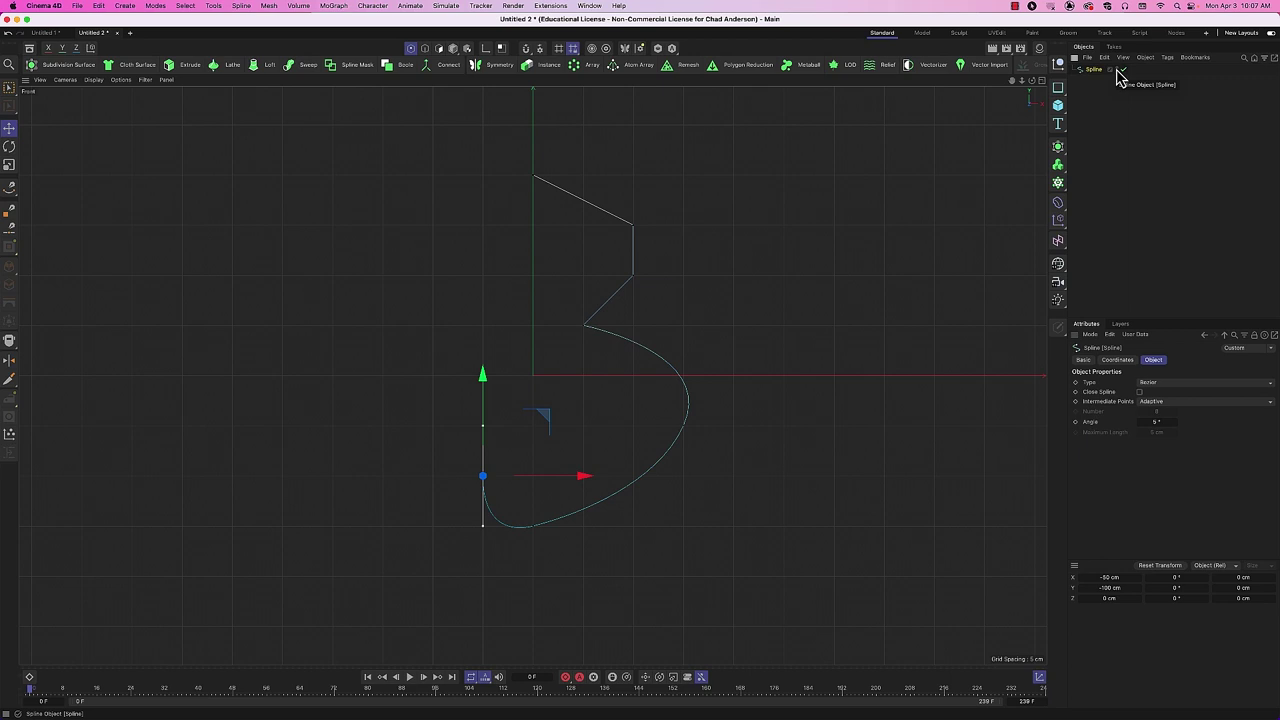
left_click(1108, 78)
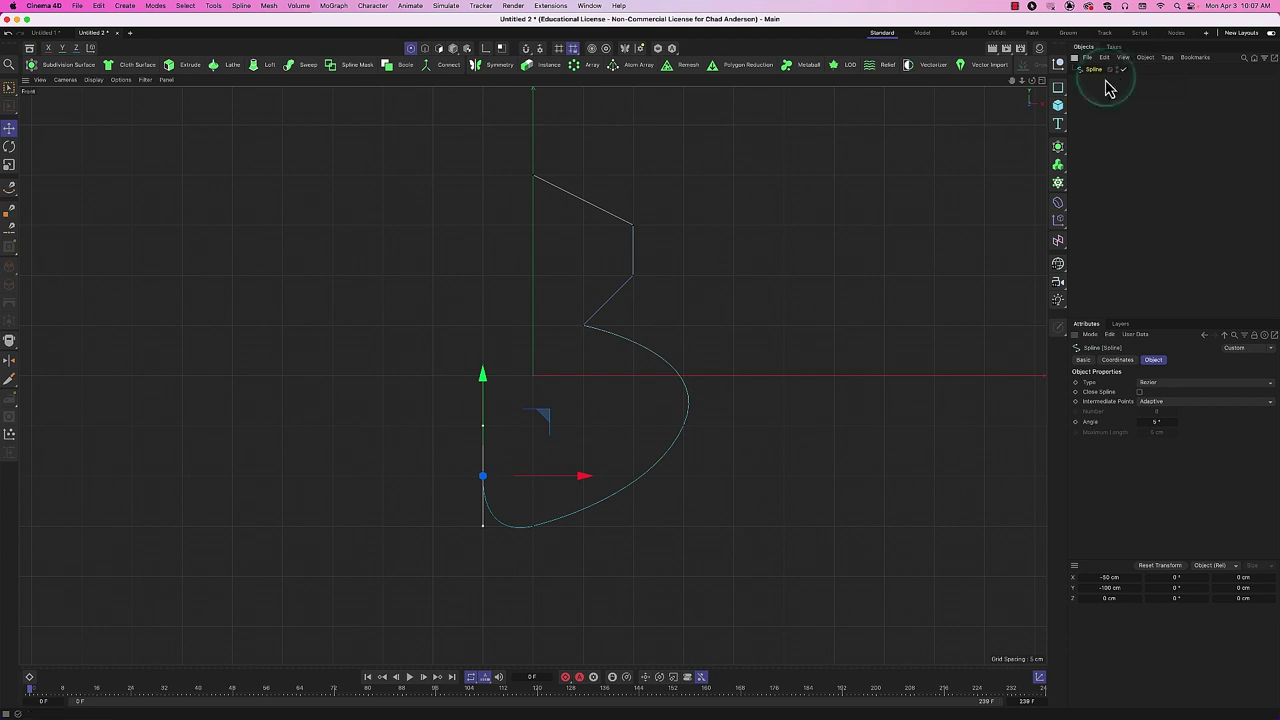
left_click(1016, 10)
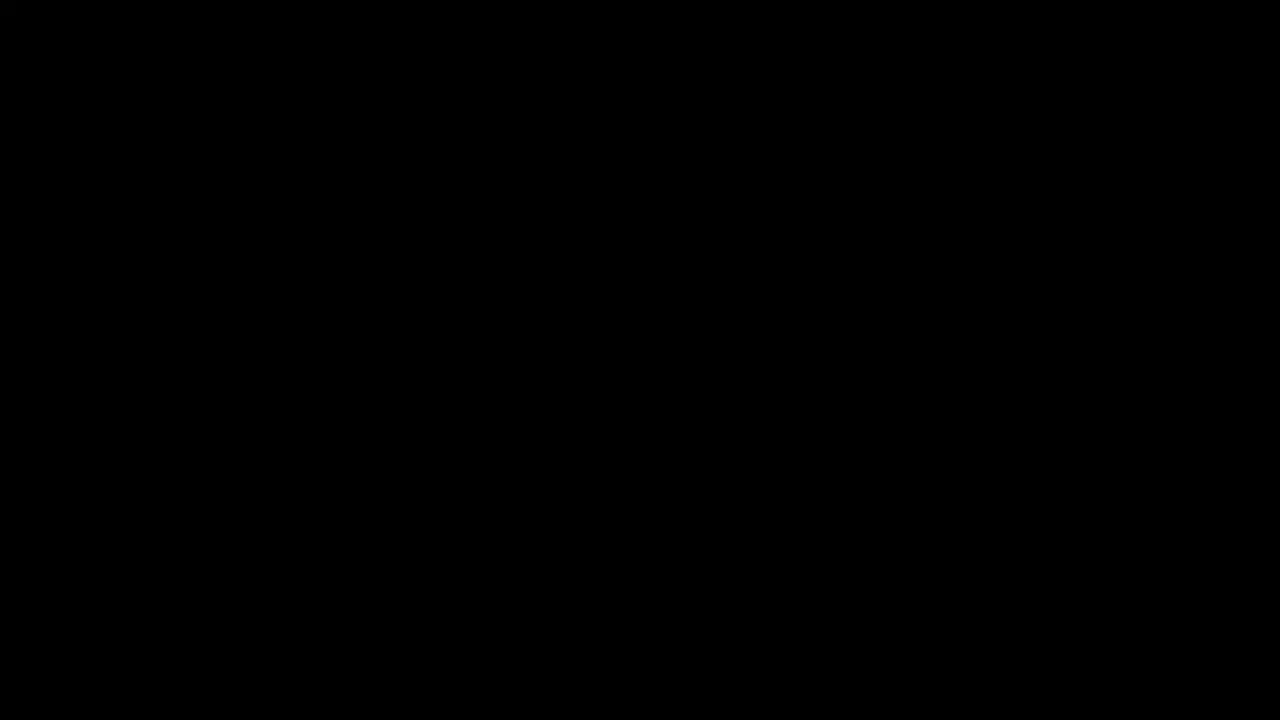